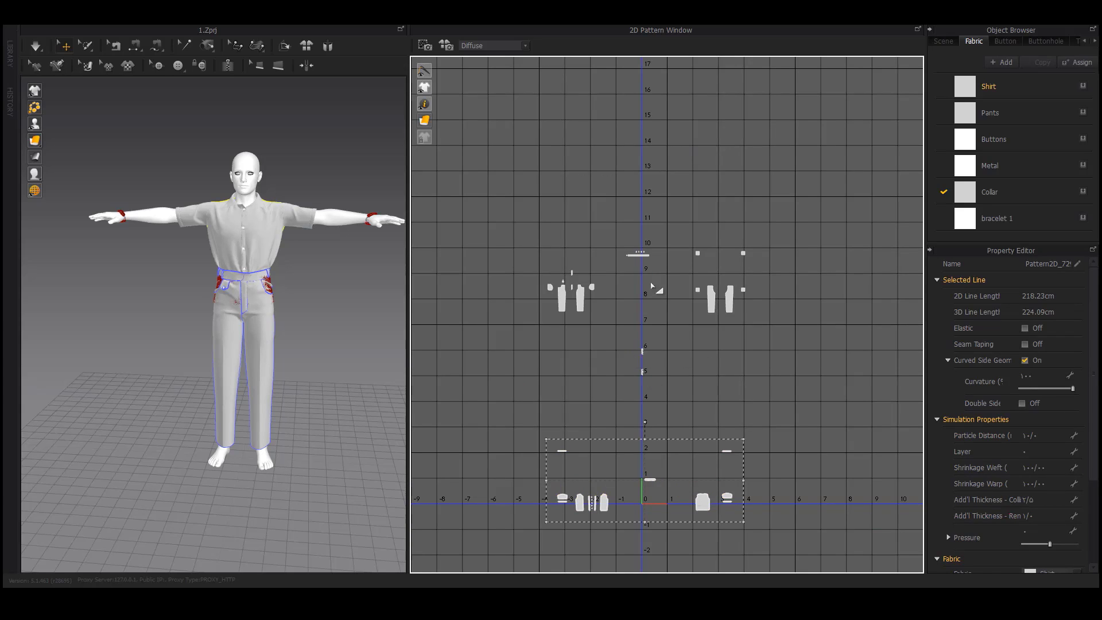
Step: Select the waistband piece in the 2D layout to identify it on the garment
{"action": "scroll", "coordinate": [639, 250], "scroll_direction": "up", "scroll_amount": 8}
{"action": "left_click", "coordinate": [634, 257]}
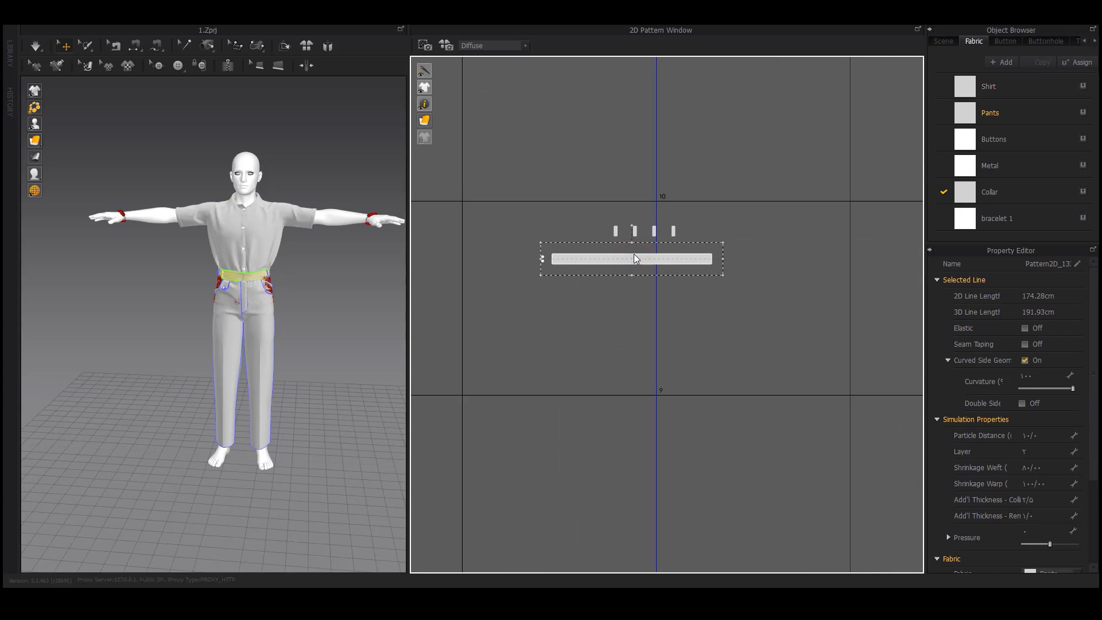
{"action": "scroll", "coordinate": [634, 256], "scroll_direction": "down", "scroll_amount": 10}
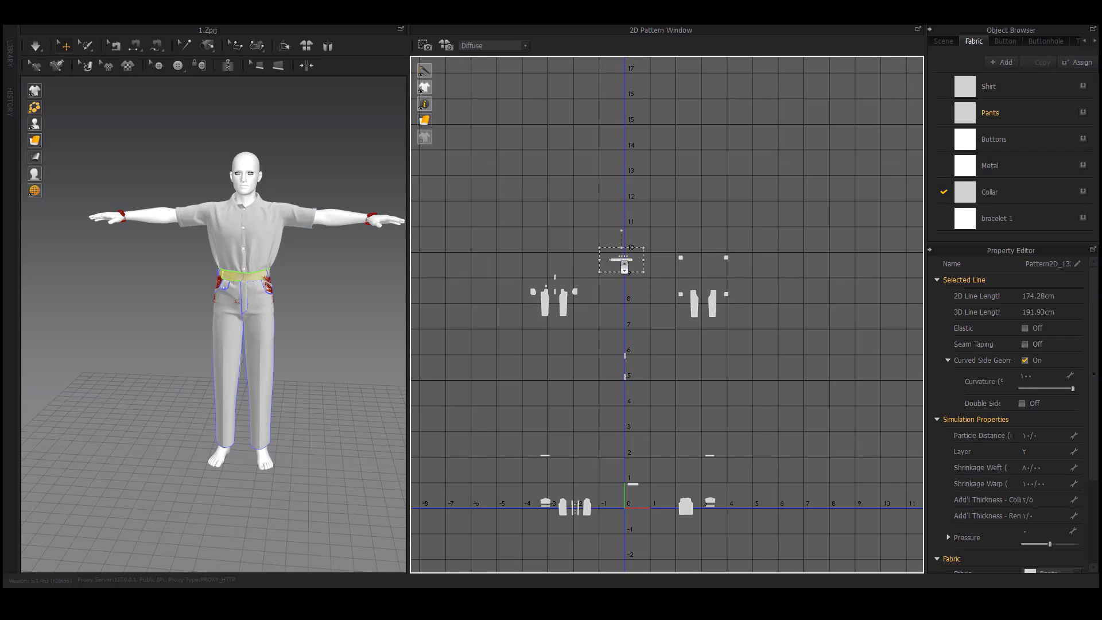
Step: Select all the shirt pieces together, shift the group across the 2D layout, and scale it down proportionally near the origin
{"action": "middle_click_drag", "start_coordinate": [691, 423], "coordinate": [712, 306]}
{"action": "left_click_drag", "start_coordinate": [779, 315], "coordinate": [528, 432]}
{"action": "left_click_drag", "start_coordinate": [604, 390], "coordinate": [674, 379]}
{"action": "scroll", "coordinate": [660, 377], "scroll_direction": "up", "scroll_amount": 5}
{"action": "scroll", "coordinate": [558, 383], "scroll_direction": "down", "scroll_amount": 3}
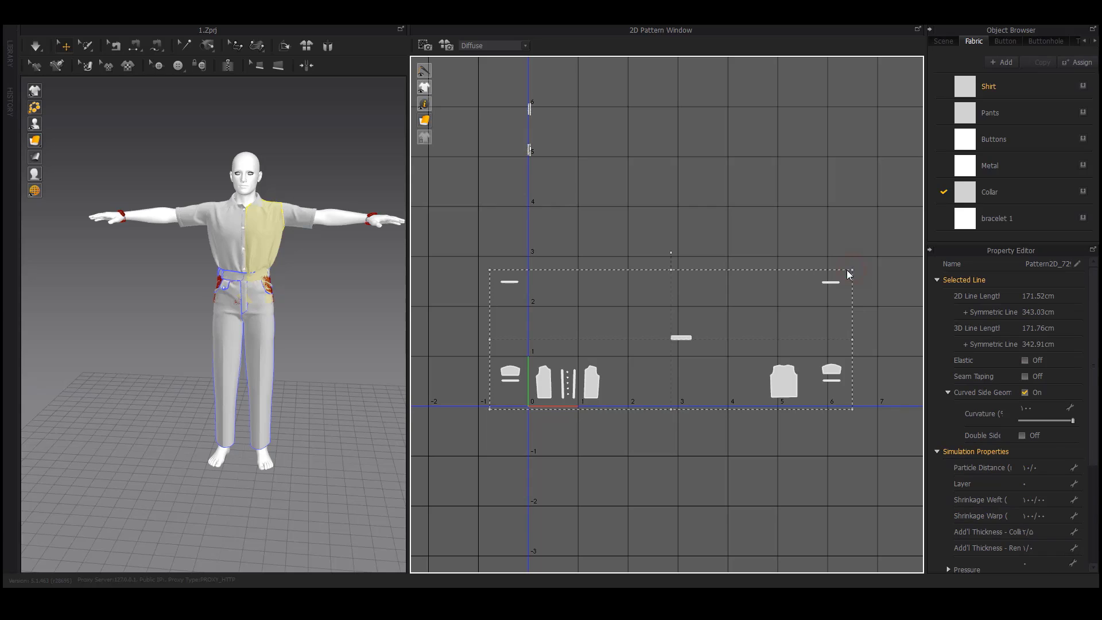
{"action": "left_click_drag", "start_coordinate": [850, 274], "coordinate": [743, 313]}
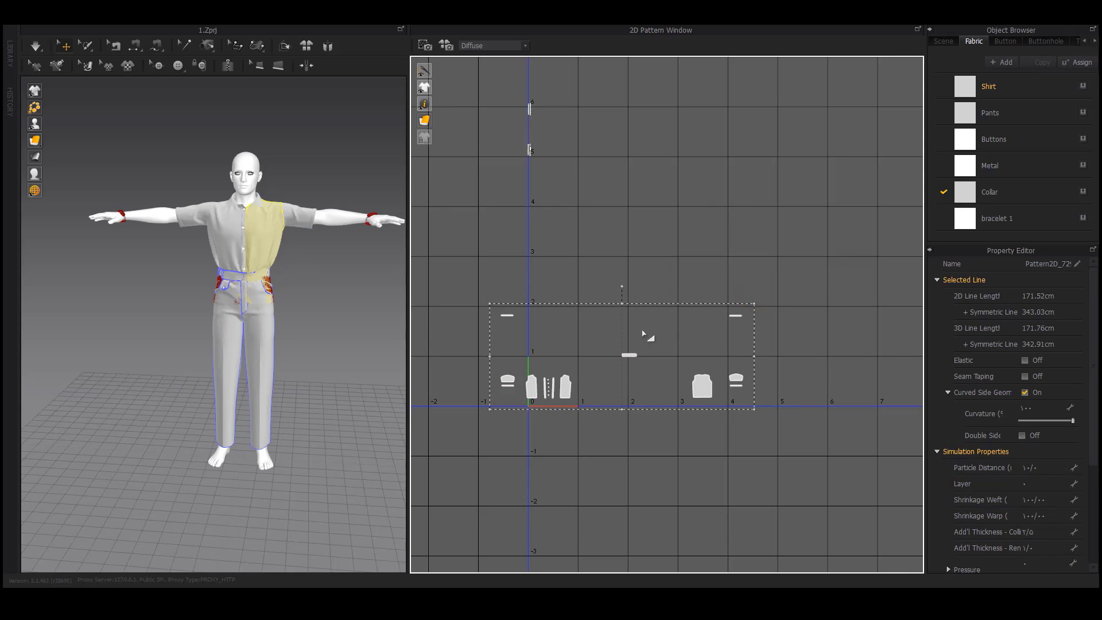
{"action": "left_click", "coordinate": [605, 363]}
Step: Move the detached sleeve cuff strip down beside the sleeve and place it over the cuff strip already there
{"action": "scroll", "coordinate": [572, 381], "scroll_direction": "up", "scroll_amount": 7}
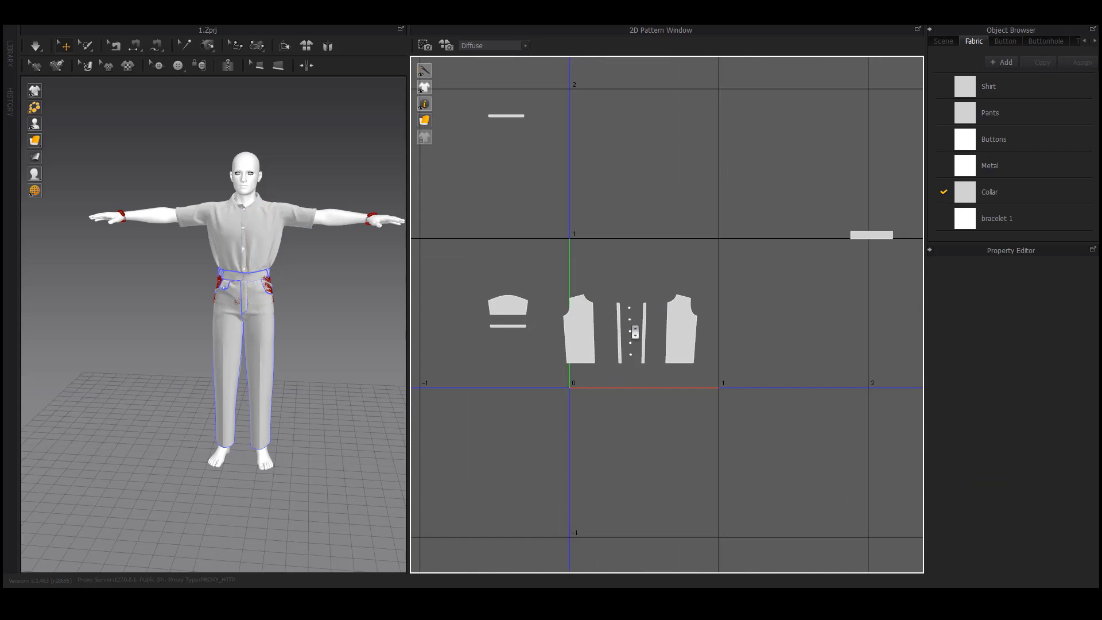
{"action": "scroll", "coordinate": [605, 343], "scroll_direction": "down", "scroll_amount": 3}
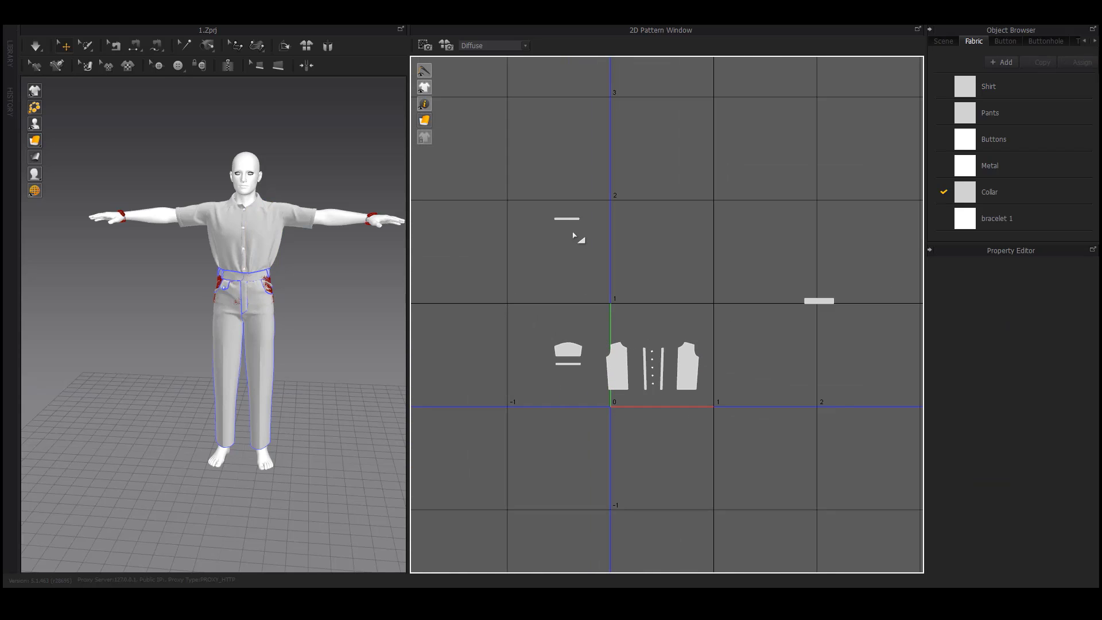
{"action": "left_click_drag", "start_coordinate": [566, 218], "coordinate": [568, 373]}
{"action": "scroll", "coordinate": [570, 378], "scroll_direction": "up", "scroll_amount": 8}
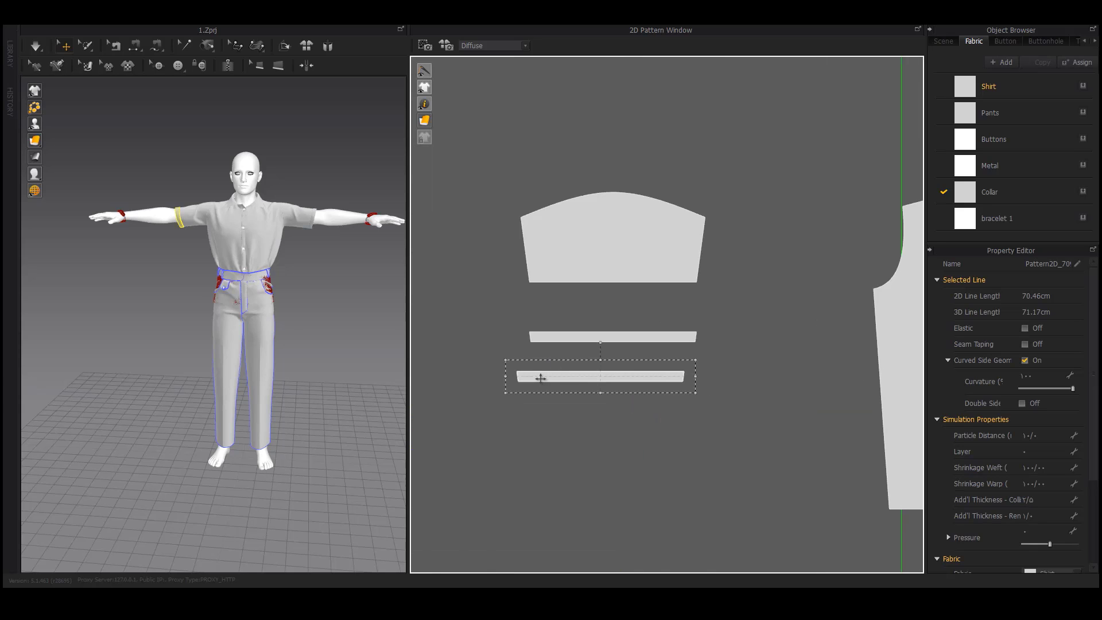
{"action": "left_click_drag", "start_coordinate": [576, 287], "coordinate": [532, 291]}
{"action": "scroll", "coordinate": [554, 295], "scroll_direction": "up", "scroll_amount": 3}
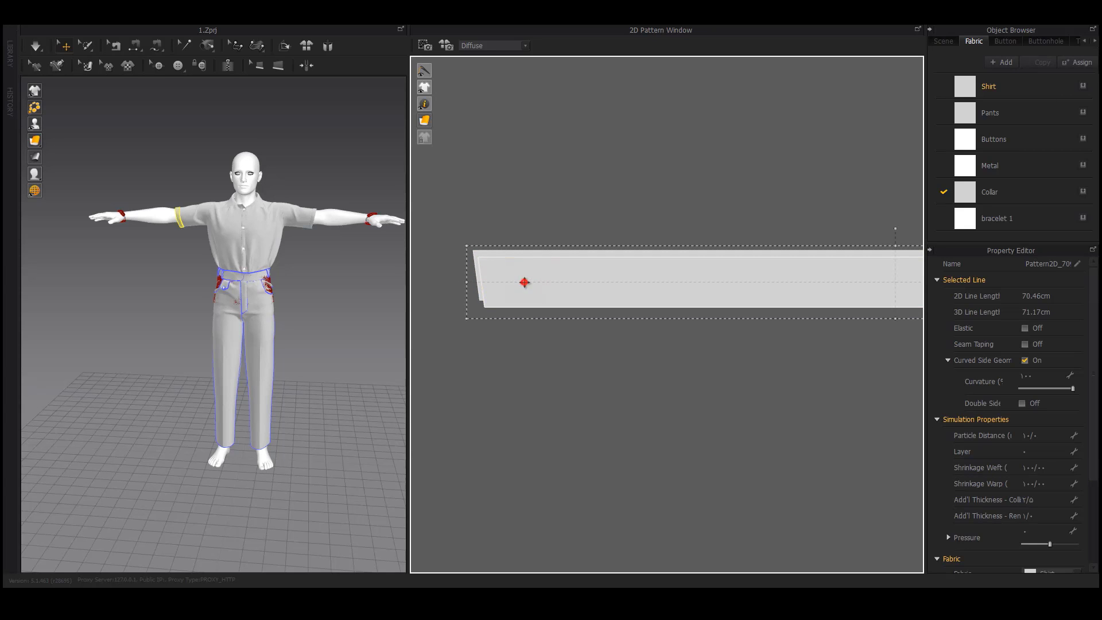
Step: Fine-tune the position of the moved cuff strip until its corners and edges coincide with the strip beneath it
{"action": "left_click", "coordinate": [554, 205]}
{"action": "left_click", "coordinate": [515, 307]}
{"action": "mouse_move", "coordinate": [524, 281]}
{"action": "left_mouse_down"}
{"action": "mouse_move", "coordinate": [513, 242]}
{"action": "mouse_move", "coordinate": [504, 273]}
{"action": "left_mouse_up"}
{"action": "scroll", "coordinate": [468, 246], "scroll_direction": "up", "scroll_amount": 6}
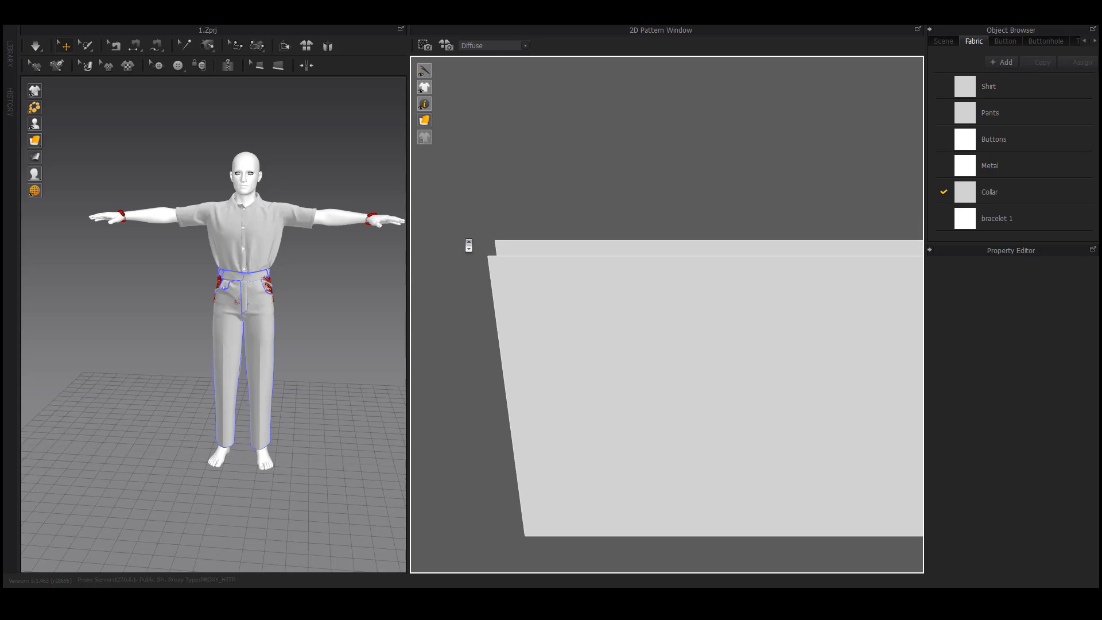
{"action": "left_click", "coordinate": [520, 261]}
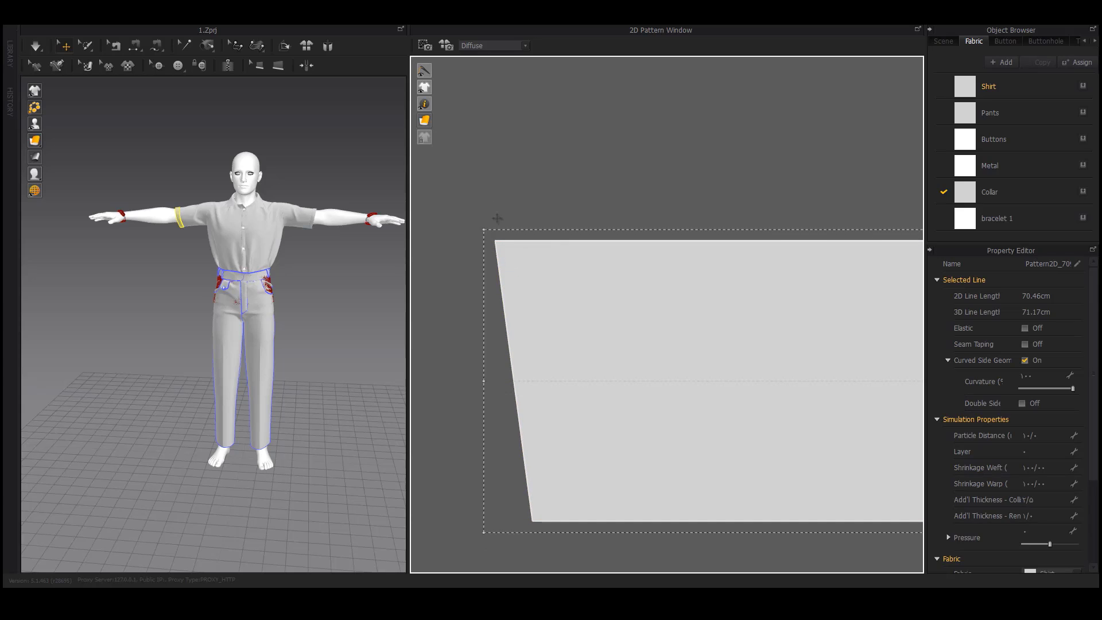
{"action": "left_click_drag", "start_coordinate": [492, 166], "coordinate": [553, 150]}
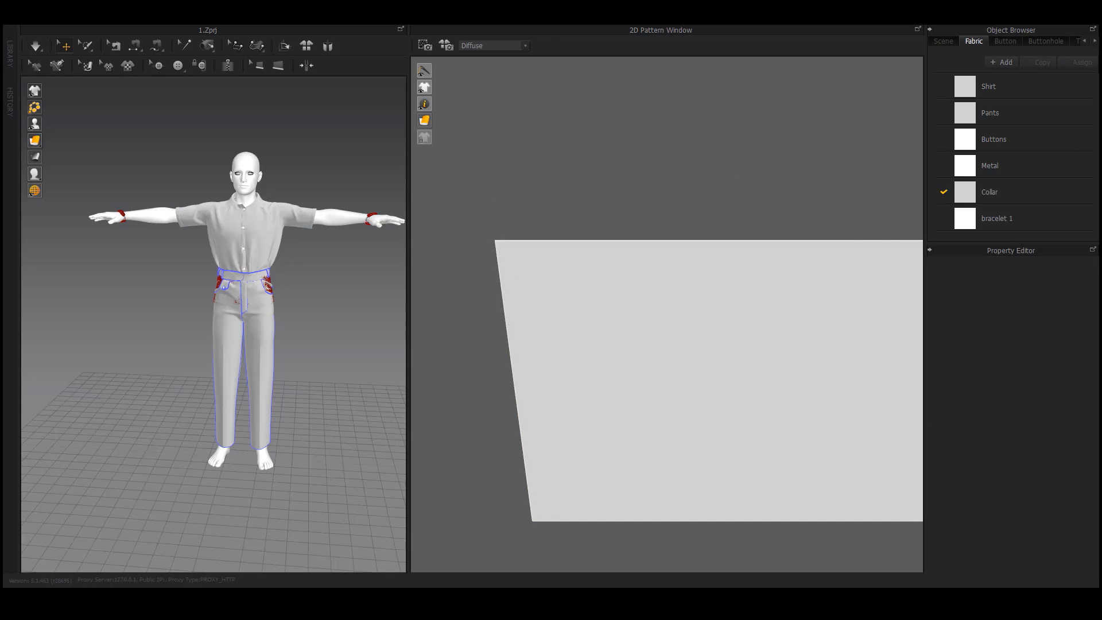
Step: Box-select the overlapping cuff strips under the sleeve to check that both are stacked there
{"action": "scroll", "coordinate": [704, 227], "scroll_direction": "down", "scroll_amount": 5}
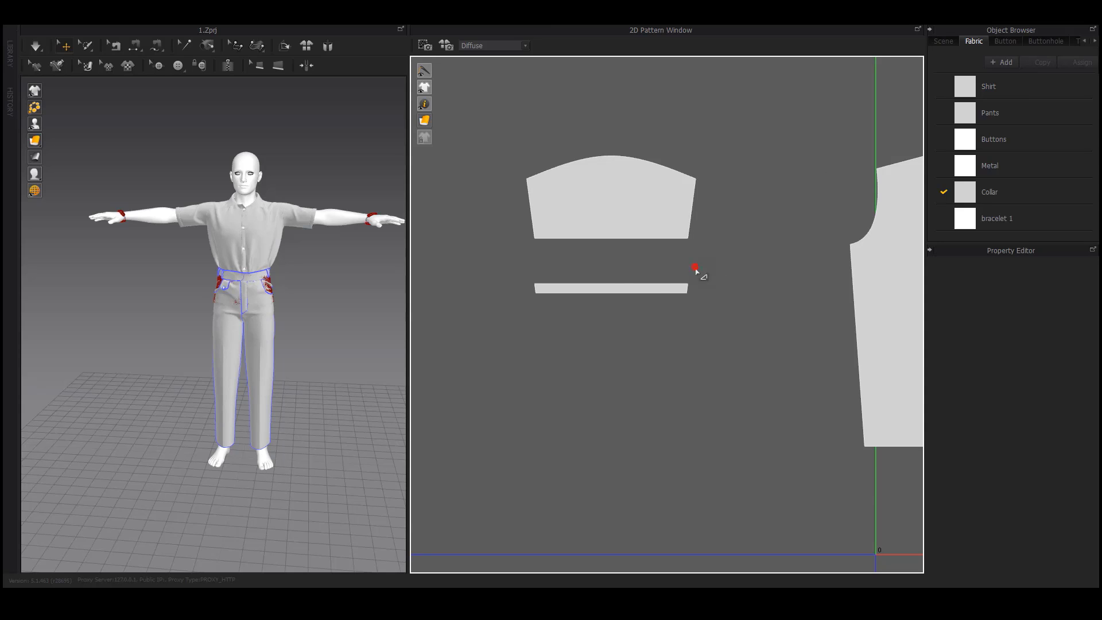
{"action": "left_click_drag", "start_coordinate": [515, 319], "coordinate": [515, 319]}
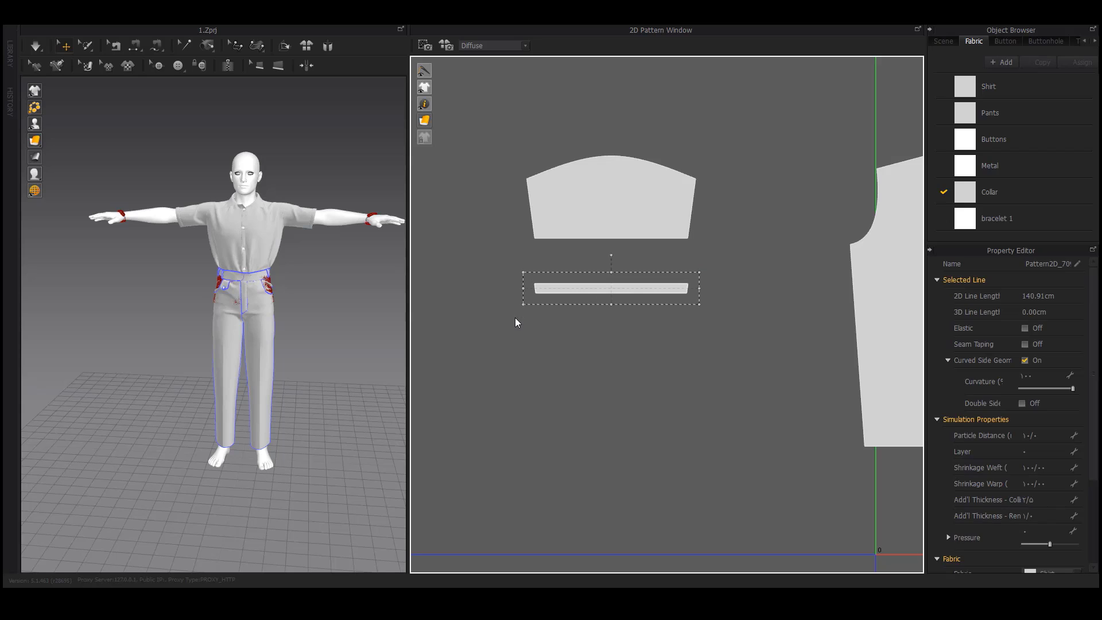
{"action": "left_click_drag", "start_coordinate": [501, 262], "coordinate": [610, 303]}
{"action": "left_click_drag", "start_coordinate": [698, 303], "coordinate": [699, 303]}
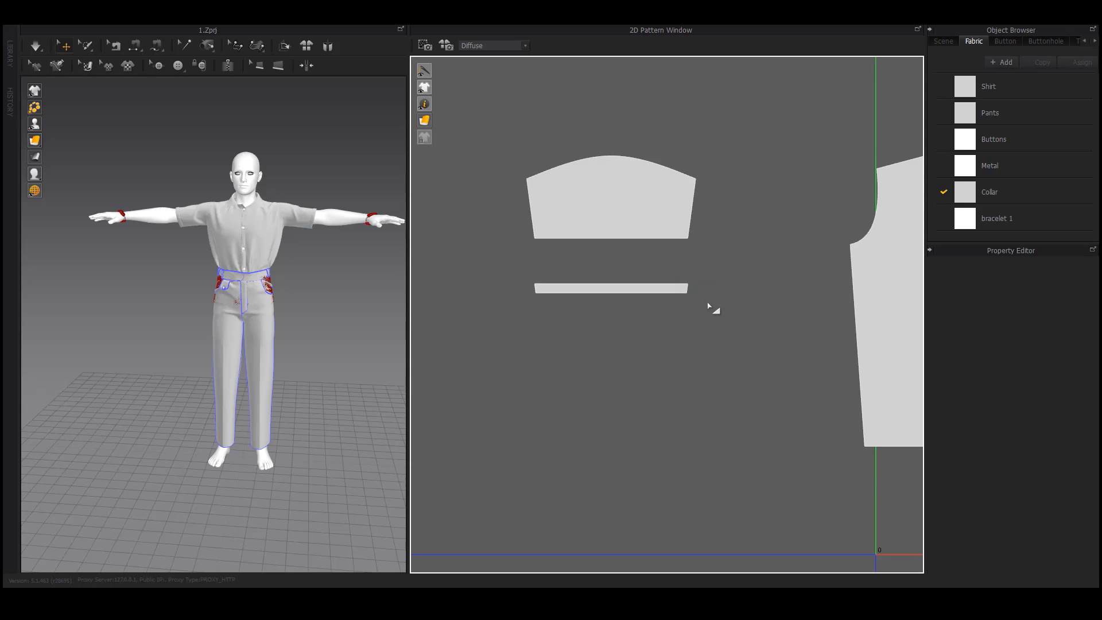
{"action": "left_click_drag", "start_coordinate": [528, 264], "coordinate": [528, 264]}
{"action": "left_click", "coordinate": [523, 265]}
{"action": "left_click_drag", "start_coordinate": [517, 296], "coordinate": [516, 297]}
Step: Move the top cuff strip off the one beneath it and undo that move
{"action": "scroll", "coordinate": [603, 288], "scroll_direction": "up", "scroll_amount": 2}
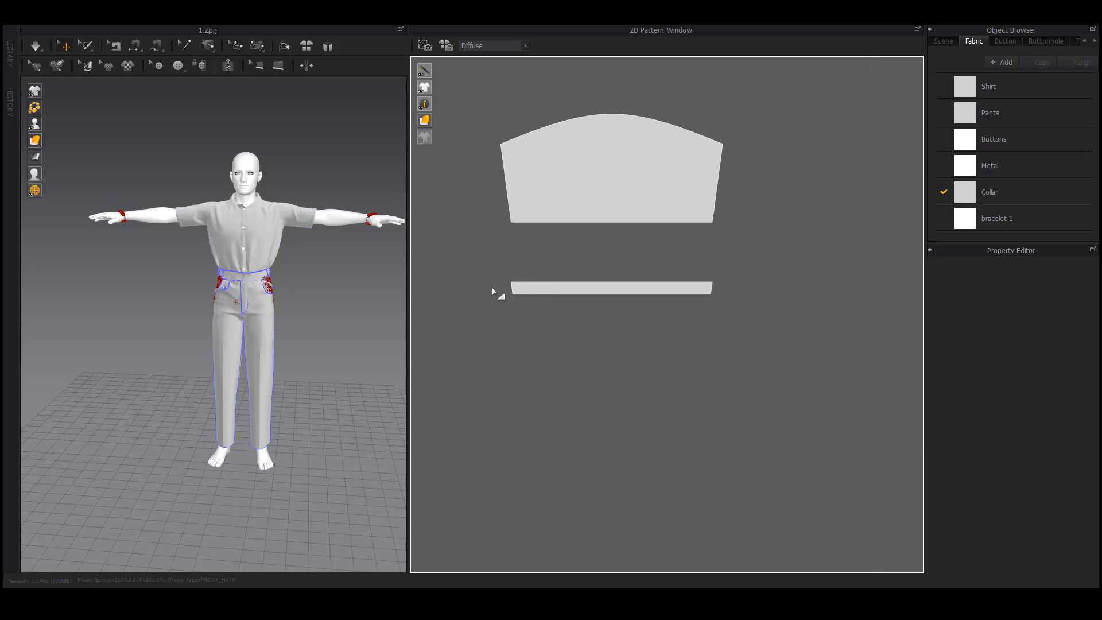
{"action": "left_click_drag", "start_coordinate": [640, 292], "coordinate": [736, 308]}
{"action": "left_click", "coordinate": [734, 315]}
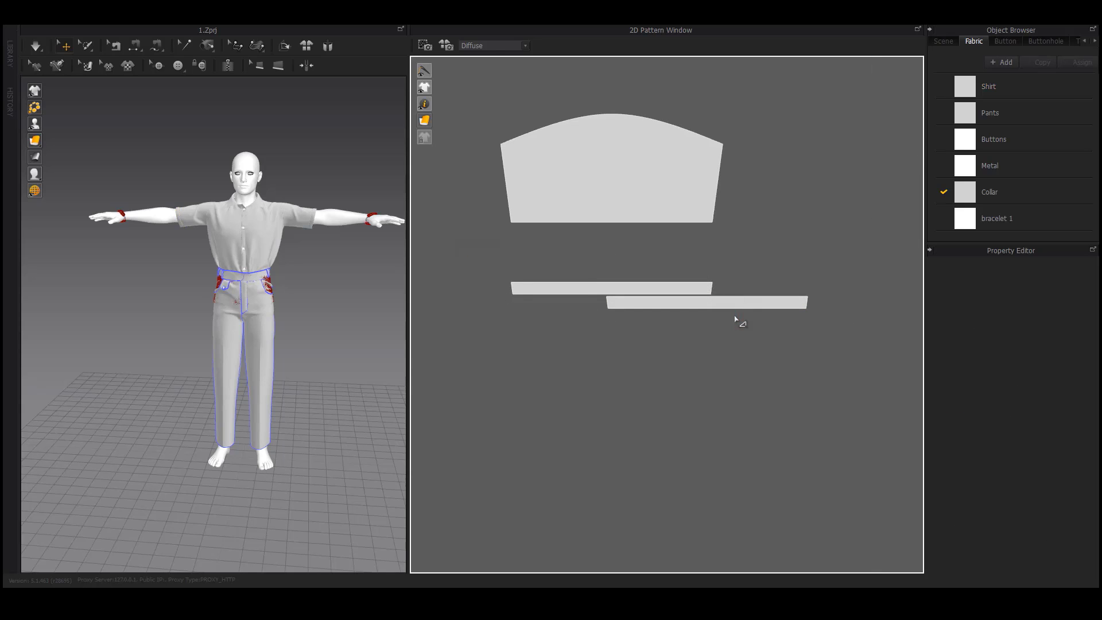
{"action": "key", "text": "ctrl+z"}
{"action": "key", "text": "ctrl+z"}
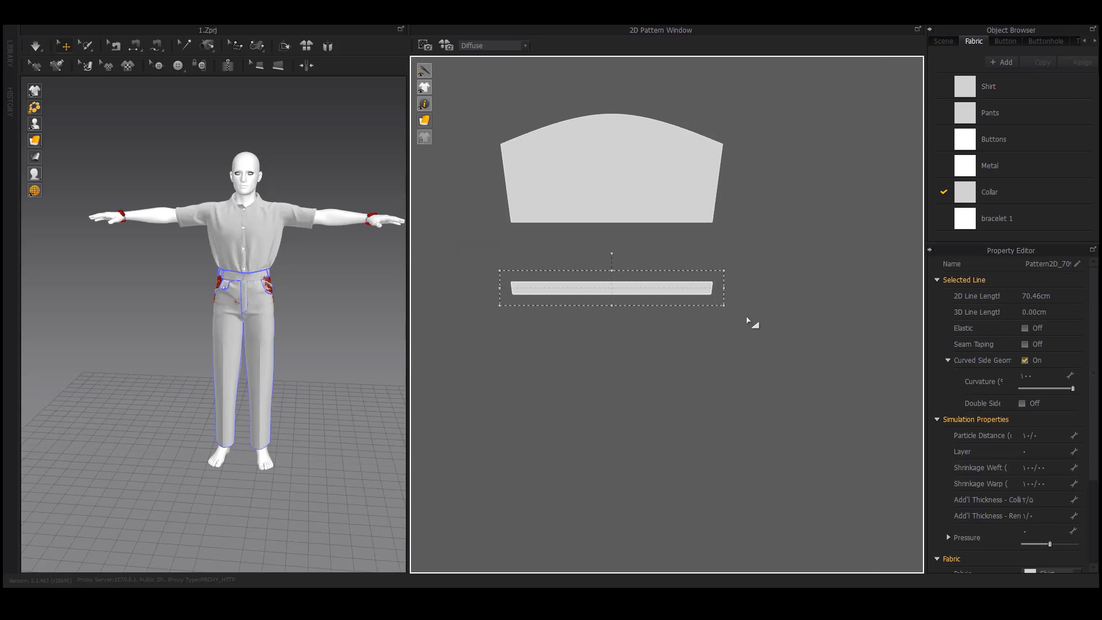
{"action": "left_click_drag", "start_coordinate": [742, 252], "coordinate": [479, 339]}
{"action": "scroll", "coordinate": [566, 288], "scroll_direction": "down", "scroll_amount": 3}
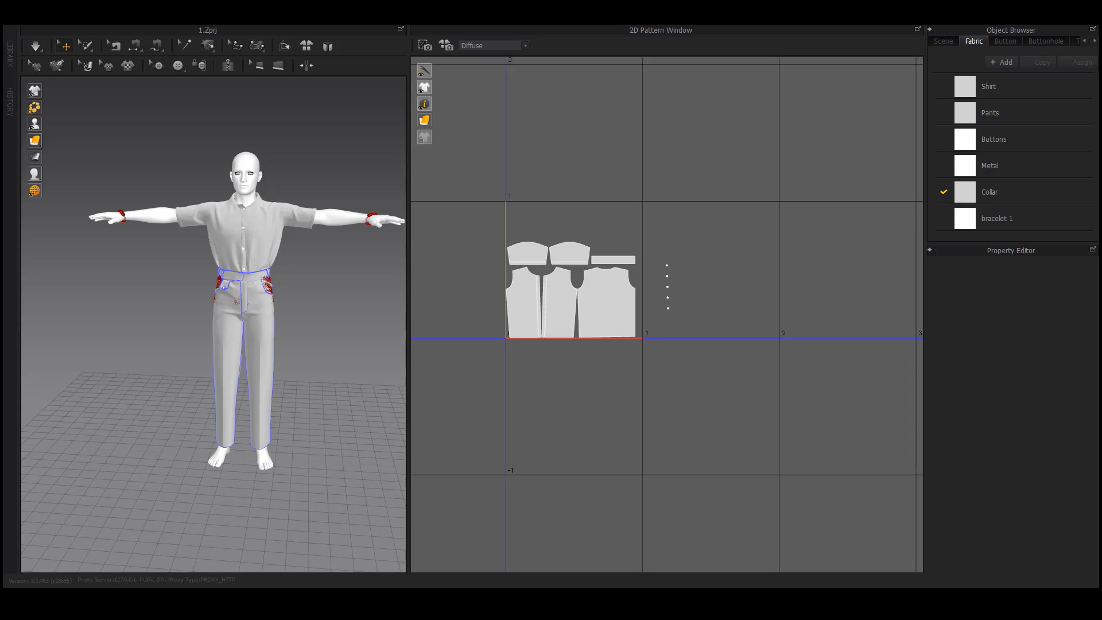
{"action": "left_click_drag", "start_coordinate": [783, 115], "coordinate": [708, 163]}
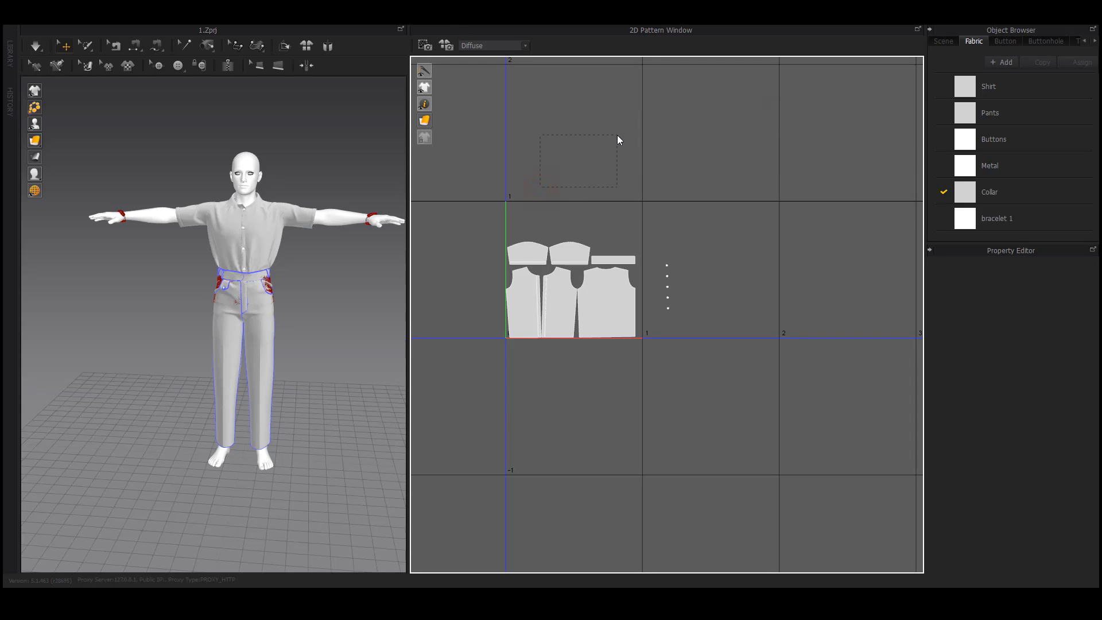
{"action": "left_click_drag", "start_coordinate": [620, 174], "coordinate": [621, 173]}
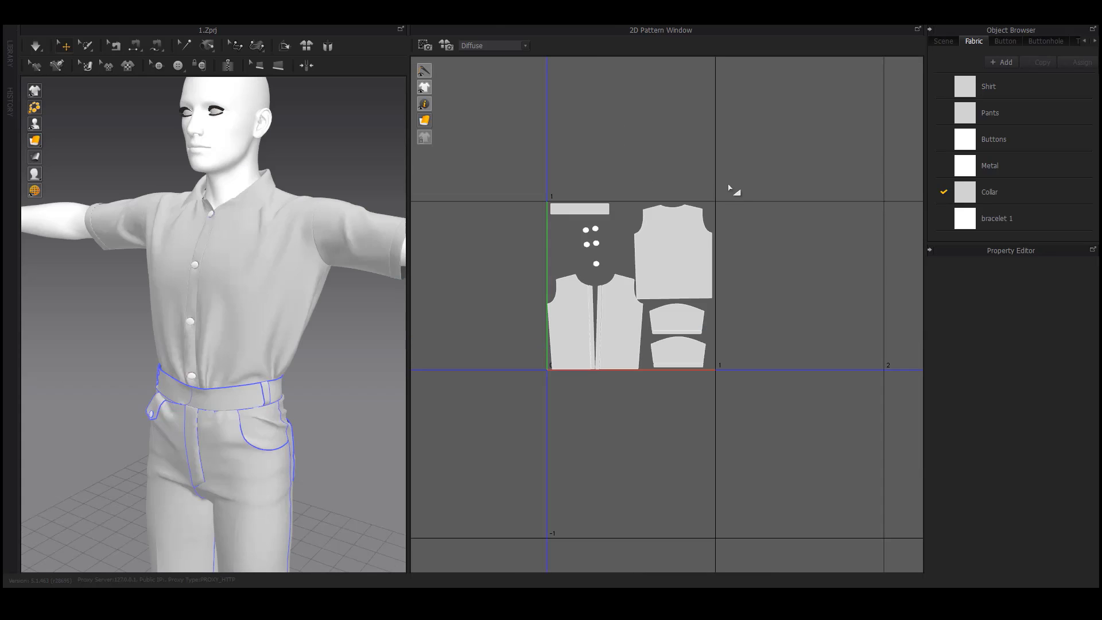
Step: Select all the packed shirt pieces and scale them up slightly to fill the 0 to 1 UV tile
{"action": "left_click_drag", "start_coordinate": [725, 164], "coordinate": [559, 368]}
{"action": "scroll", "coordinate": [714, 198], "scroll_direction": "up", "scroll_amount": 3}
{"action": "scroll", "coordinate": [720, 208], "scroll_direction": "up", "scroll_amount": 2}
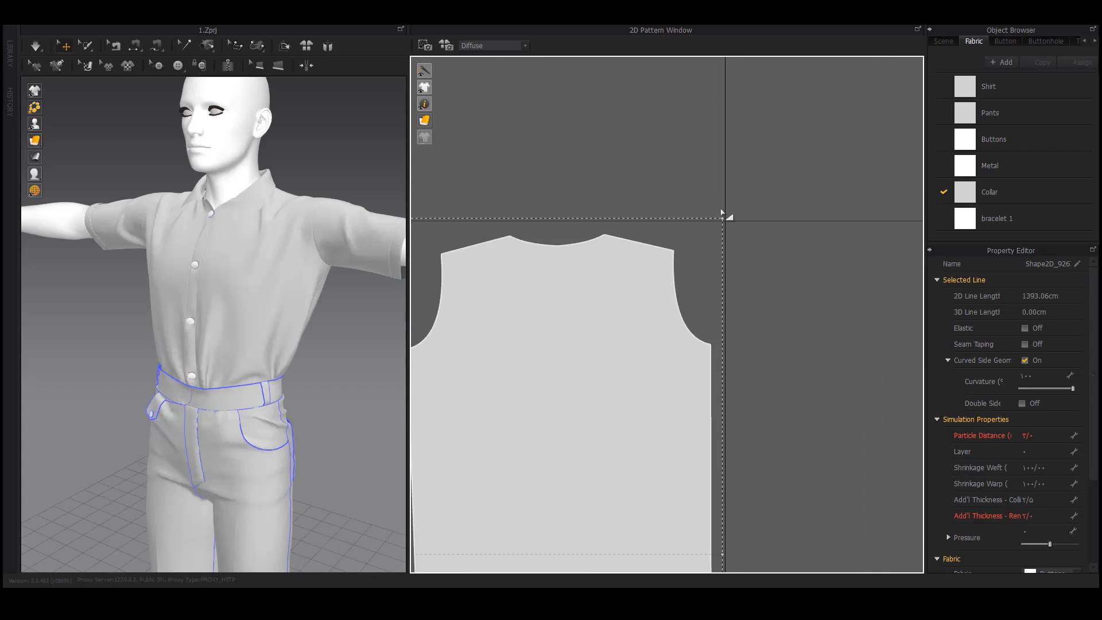
{"action": "left_click_drag", "start_coordinate": [724, 218], "coordinate": [740, 209]}
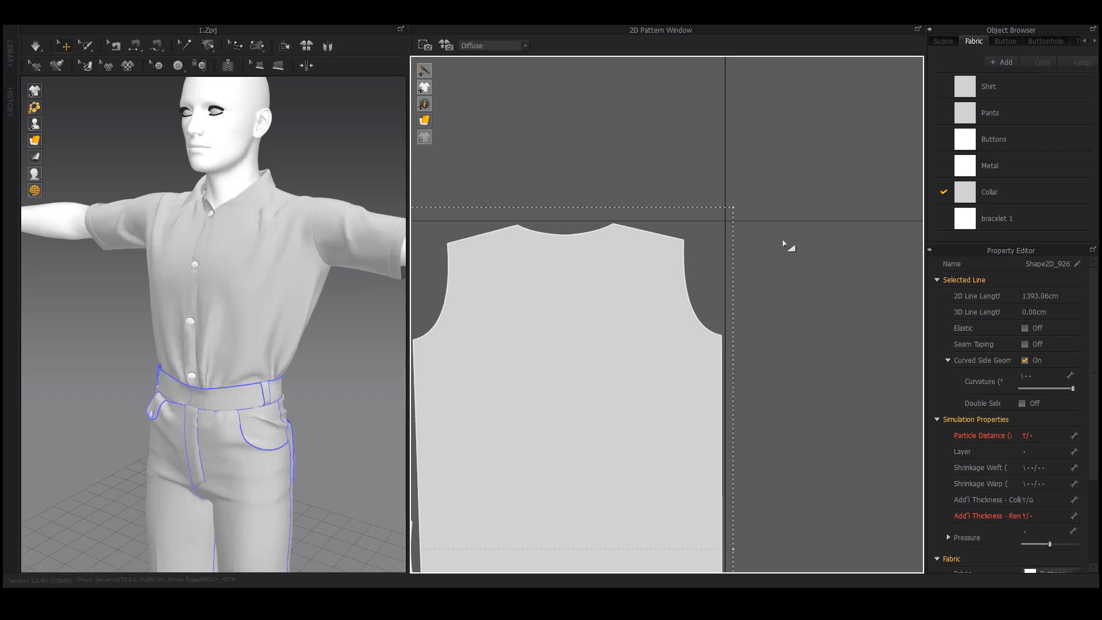
{"action": "scroll", "coordinate": [772, 226], "scroll_direction": "down", "scroll_amount": 3}
{"action": "scroll", "coordinate": [597, 241], "scroll_direction": "up", "scroll_amount": 2}
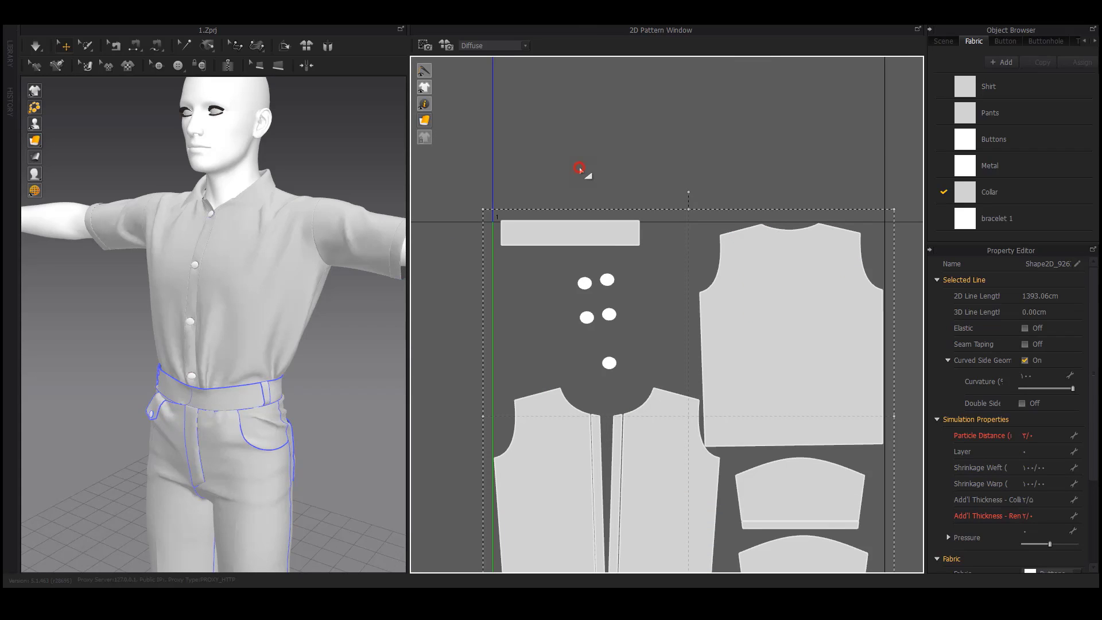
Step: Shift the collar strip so it sits flush in the upper-left corner of the UV tile
{"action": "left_click", "coordinate": [576, 241]}
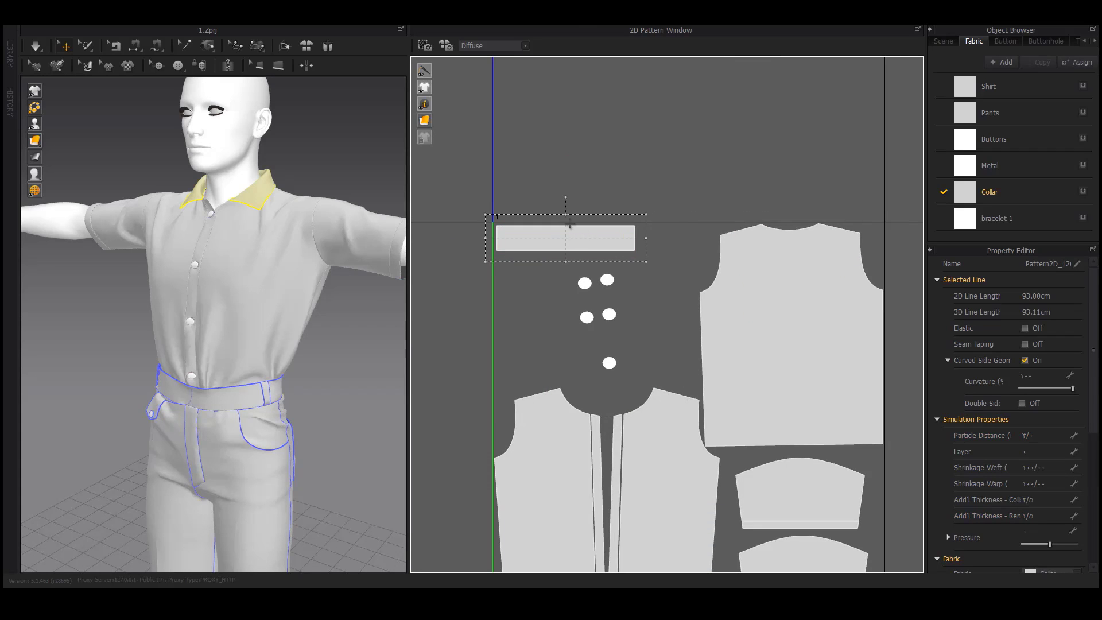
{"action": "left_click", "coordinate": [562, 198]}
{"action": "scroll", "coordinate": [551, 204], "scroll_direction": "down", "scroll_amount": 2}
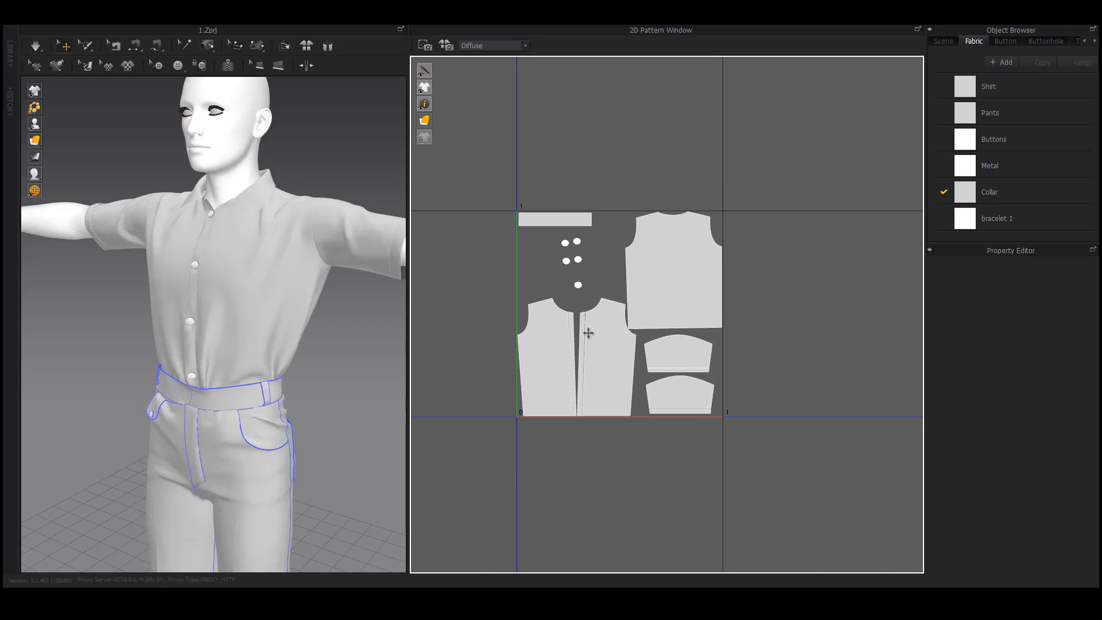
Step: Inspect both front placket strips and the sleeve pieces for spacing and overlap in the packed shirt layout
{"action": "scroll", "coordinate": [579, 321], "scroll_direction": "up", "scroll_amount": 5}
{"action": "scroll", "coordinate": [576, 314], "scroll_direction": "up", "scroll_amount": 2}
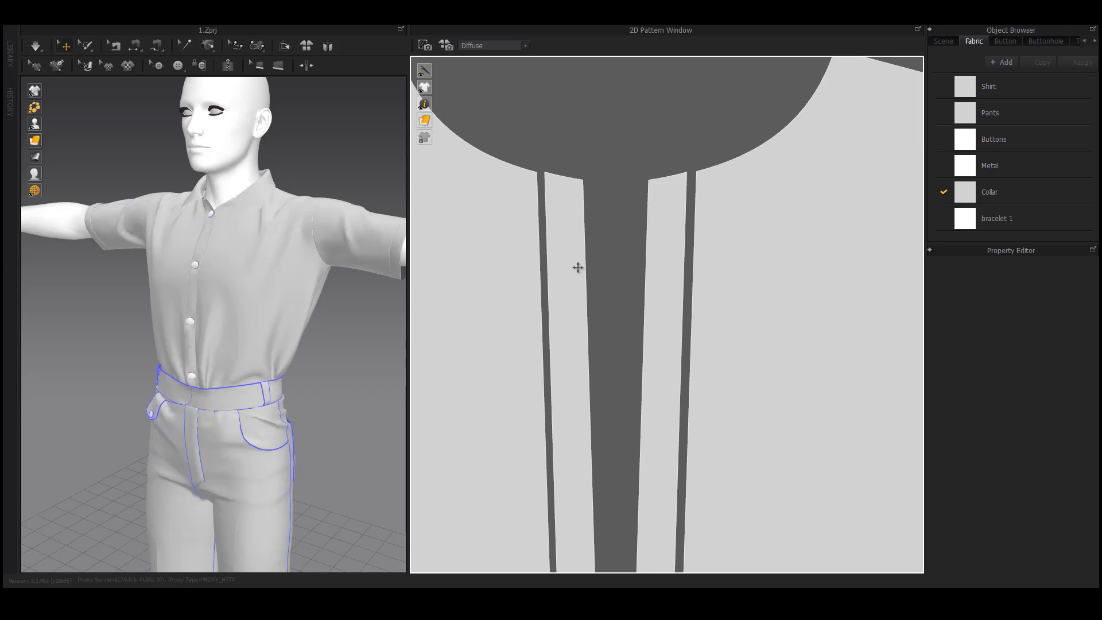
{"action": "left_click", "coordinate": [566, 242]}
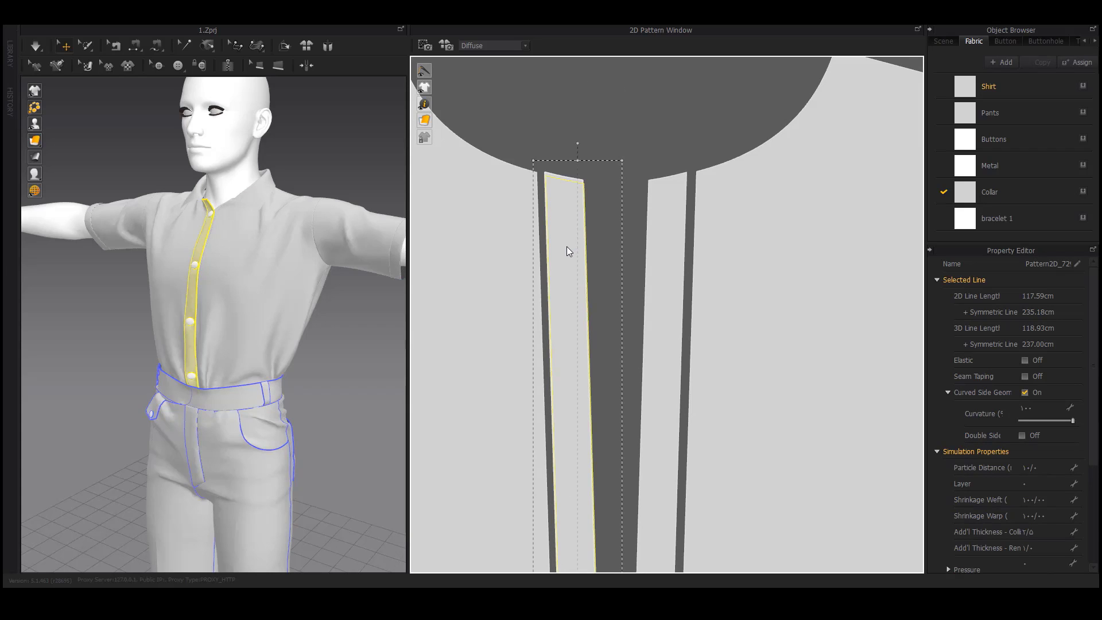
{"action": "left_click", "coordinate": [657, 234]}
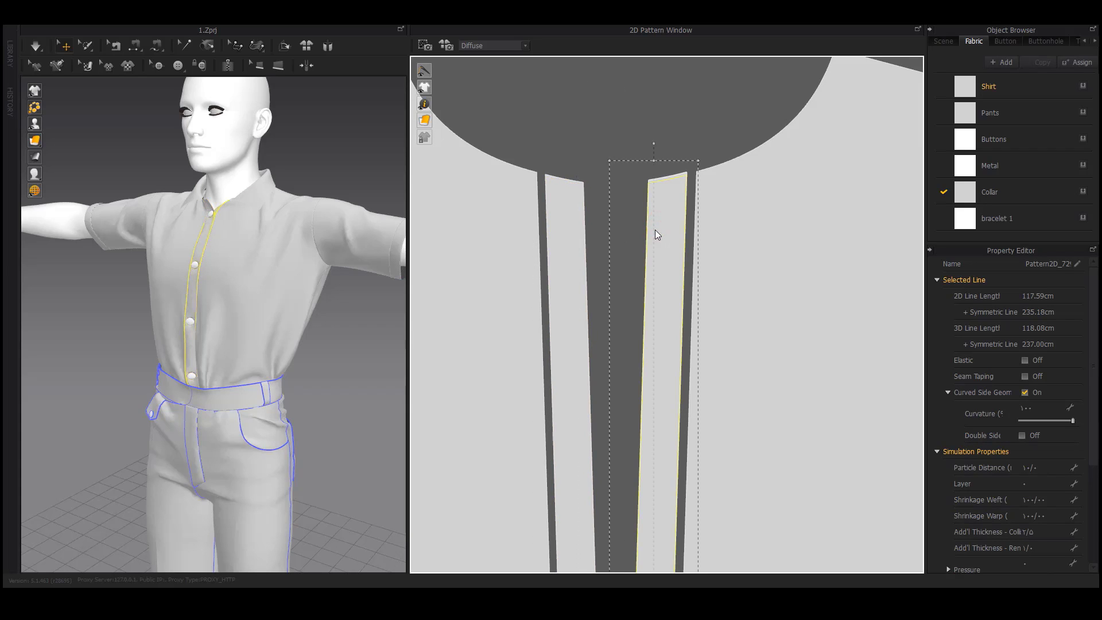
{"action": "left_click", "coordinate": [648, 188]}
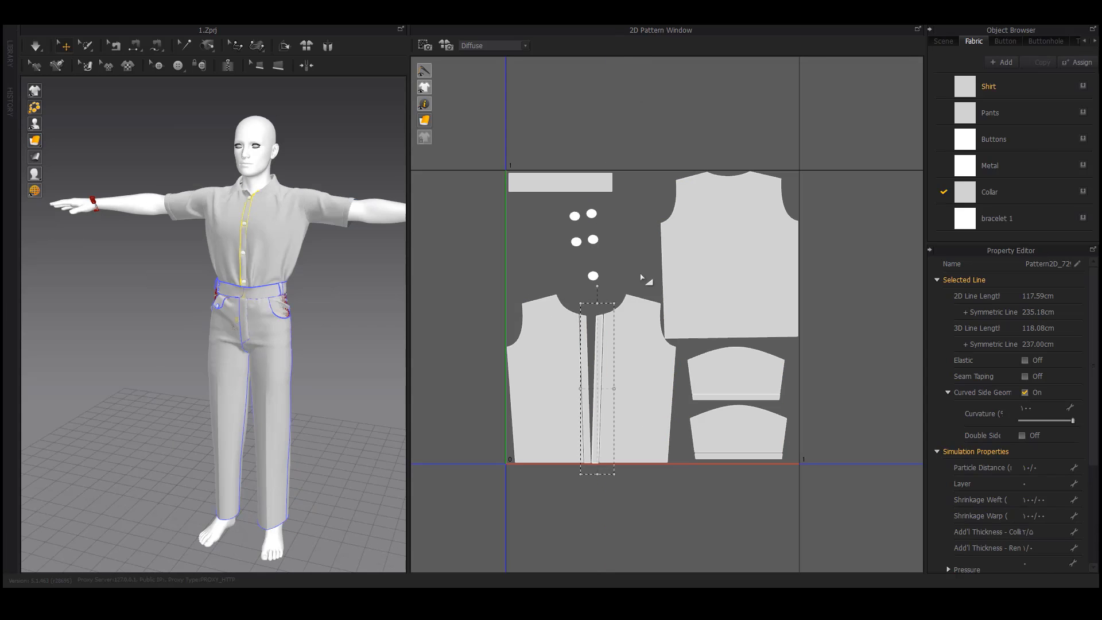
{"action": "scroll", "coordinate": [627, 316], "scroll_direction": "up", "scroll_amount": 2}
{"action": "scroll", "coordinate": [627, 316], "scroll_direction": "up", "scroll_amount": 3}
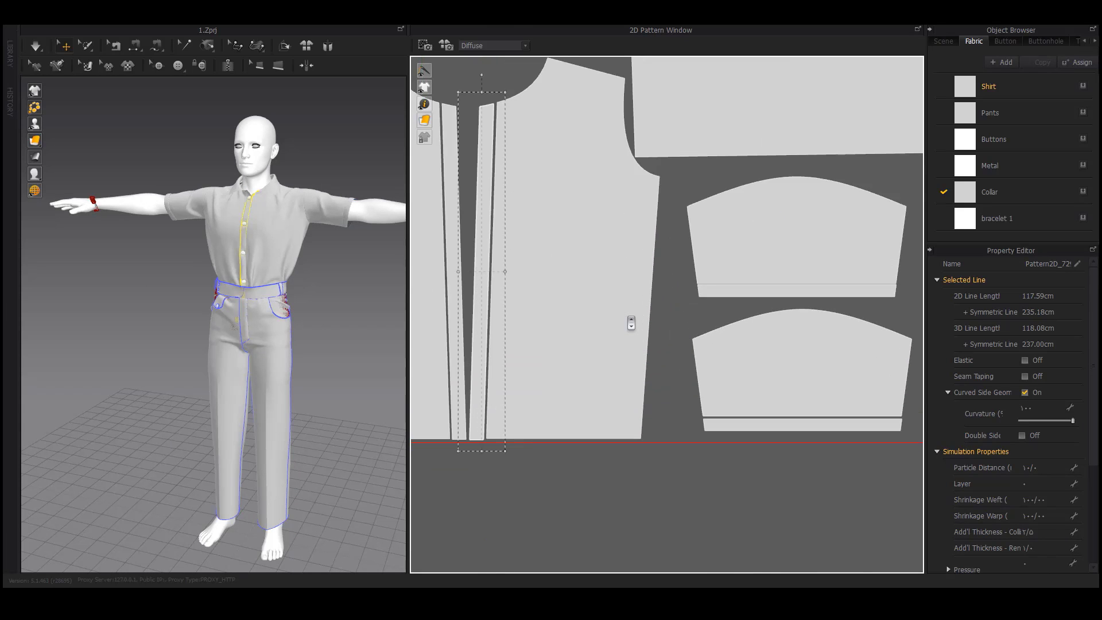
{"action": "scroll", "coordinate": [631, 319], "scroll_direction": "down", "scroll_amount": 1}
Step: Select all the pants pieces and move them down beside the packed shirt tile
{"action": "right_click_drag", "start_coordinate": [595, 196], "coordinate": [605, 382]}
{"action": "scroll", "coordinate": [605, 382], "scroll_direction": "down", "scroll_amount": 10}
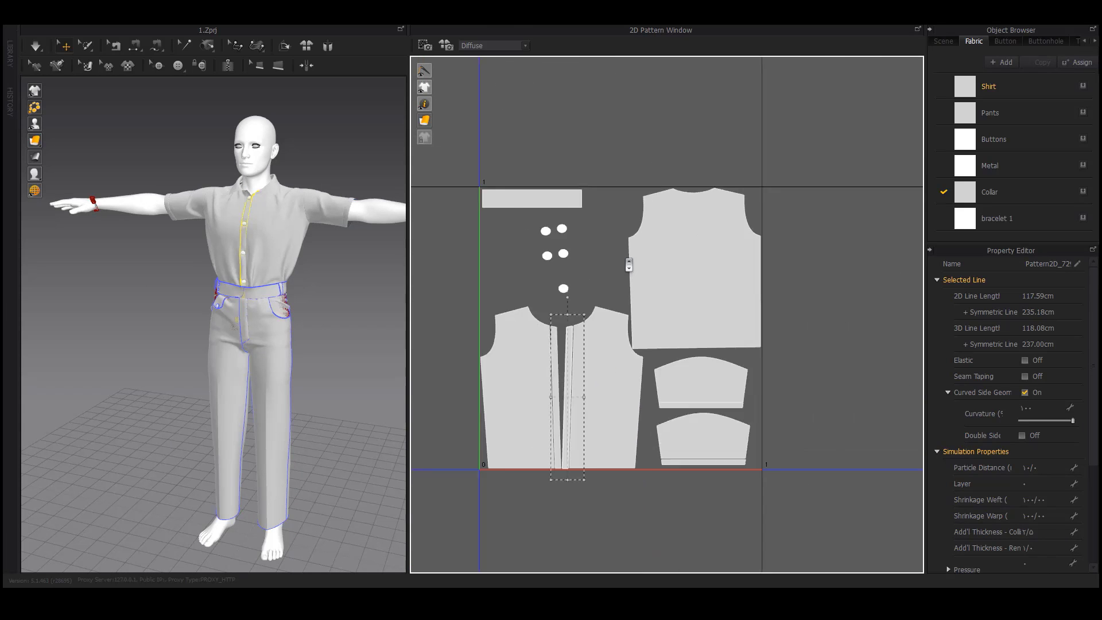
{"action": "right_click_drag", "start_coordinate": [660, 208], "coordinate": [703, 362]}
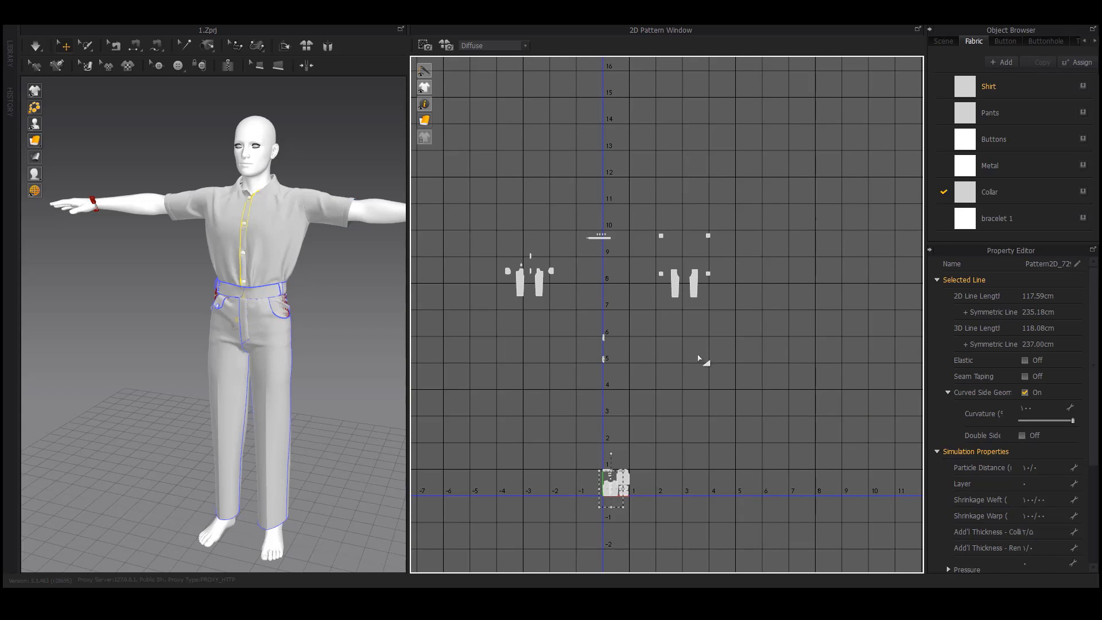
{"action": "left_click_drag", "start_coordinate": [756, 337], "coordinate": [494, 223]}
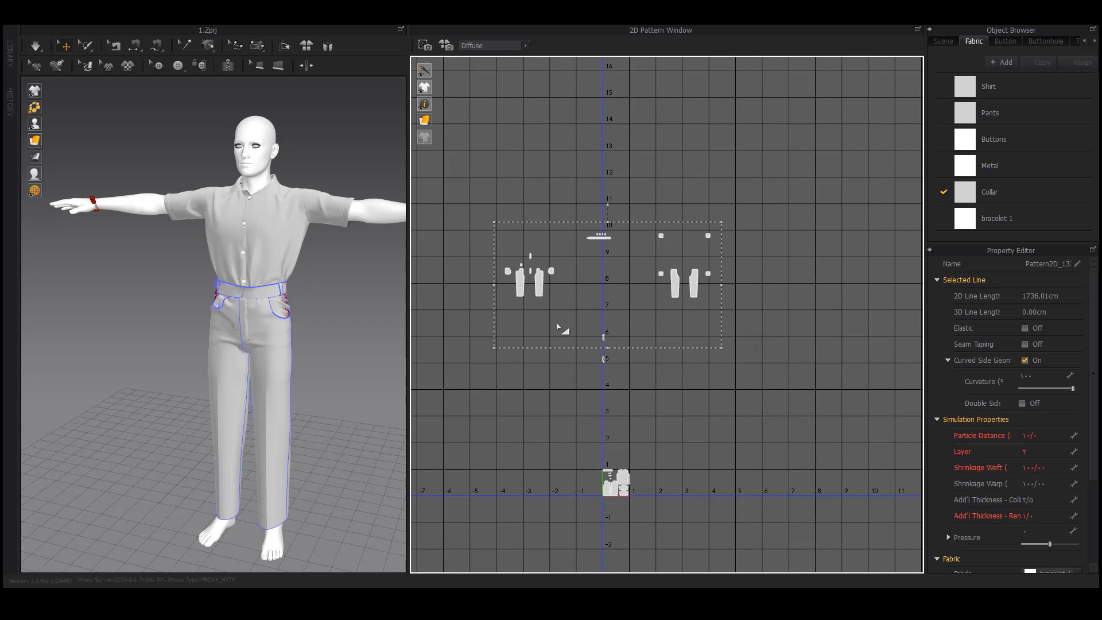
{"action": "scroll", "coordinate": [612, 333], "scroll_direction": "up", "scroll_amount": 4}
{"action": "left_click", "coordinate": [762, 288]}
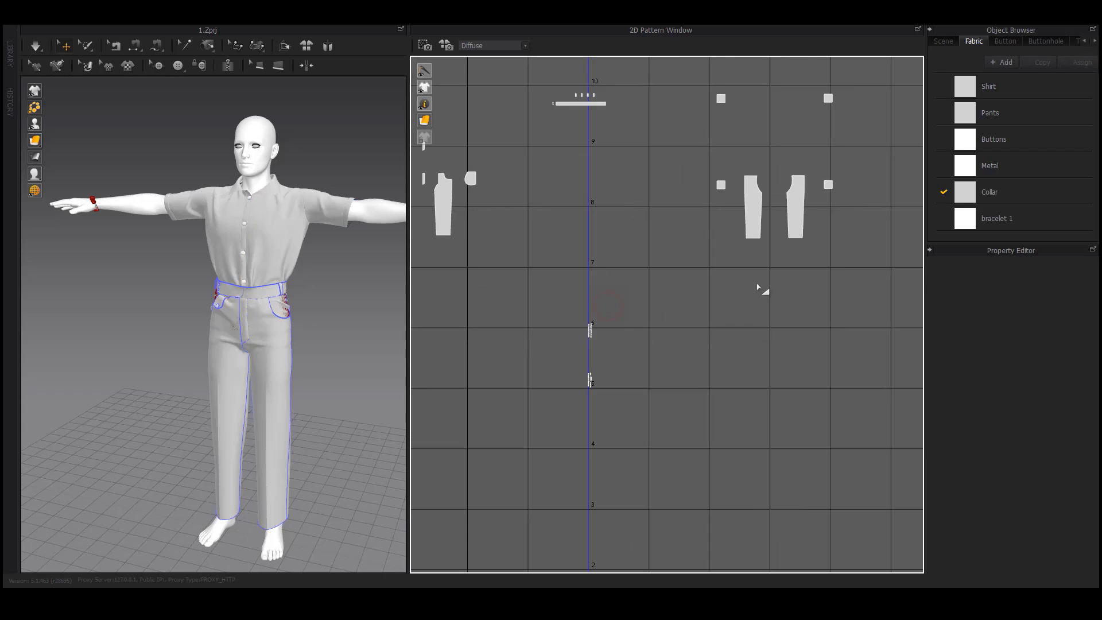
{"action": "scroll", "coordinate": [761, 288], "scroll_direction": "down", "scroll_amount": 2}
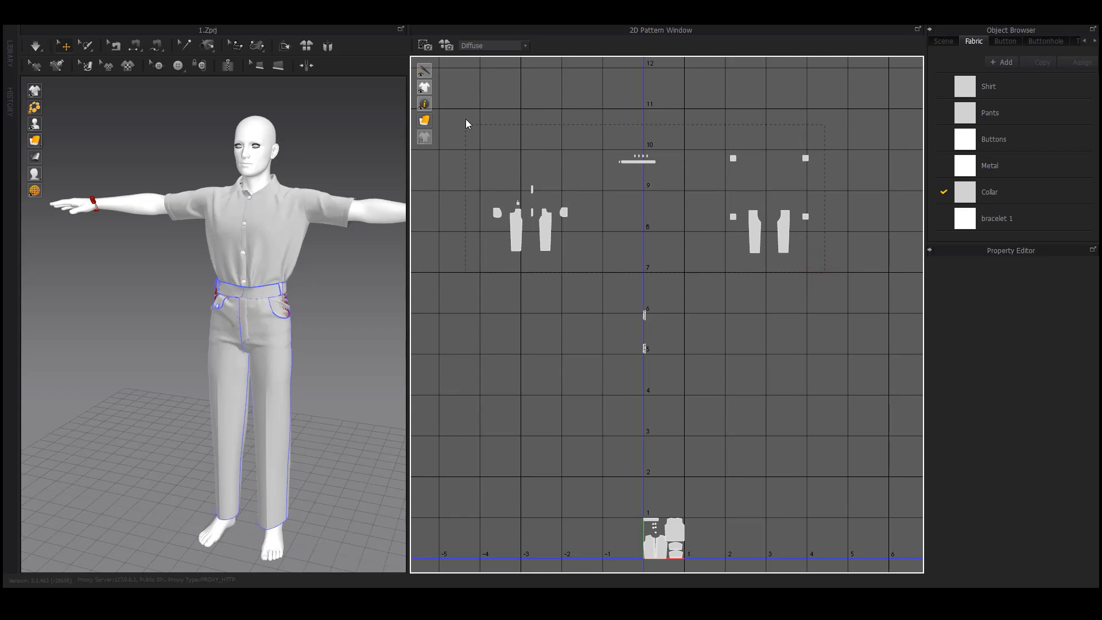
{"action": "left_click_drag", "start_coordinate": [466, 120], "coordinate": [466, 119]}
{"action": "left_click_drag", "start_coordinate": [544, 232], "coordinate": [757, 540]}
{"action": "middle_click_drag", "start_coordinate": [673, 355], "coordinate": [531, 145]}
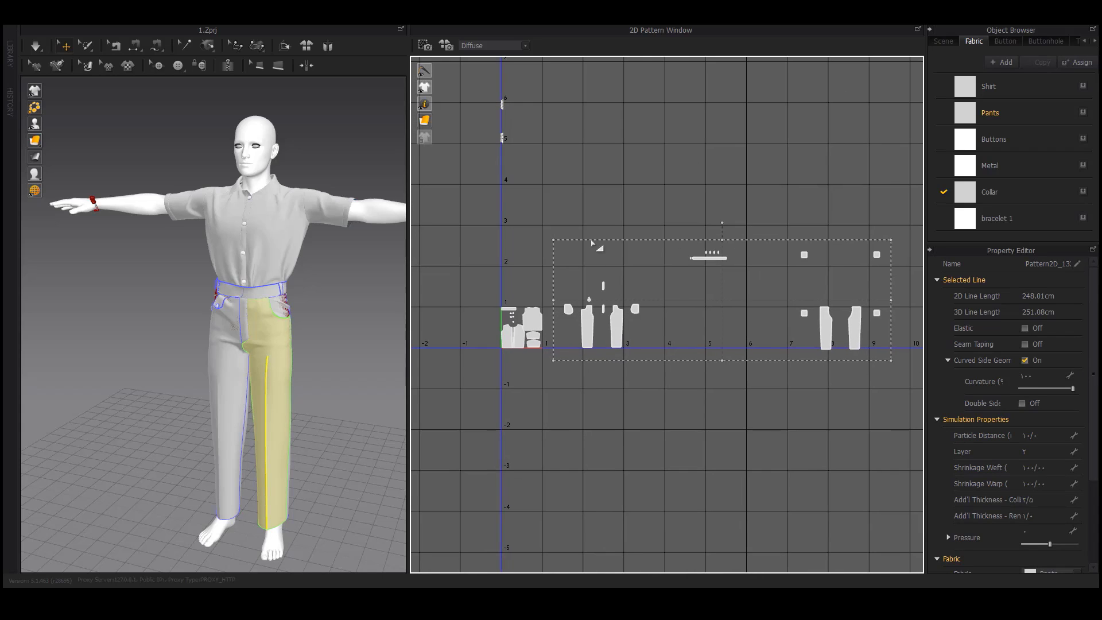
Step: Scale the selected pants pieces down slightly and shift the group further away from the shirt tile
{"action": "left_click_drag", "start_coordinate": [833, 331], "coordinate": [820, 335]}
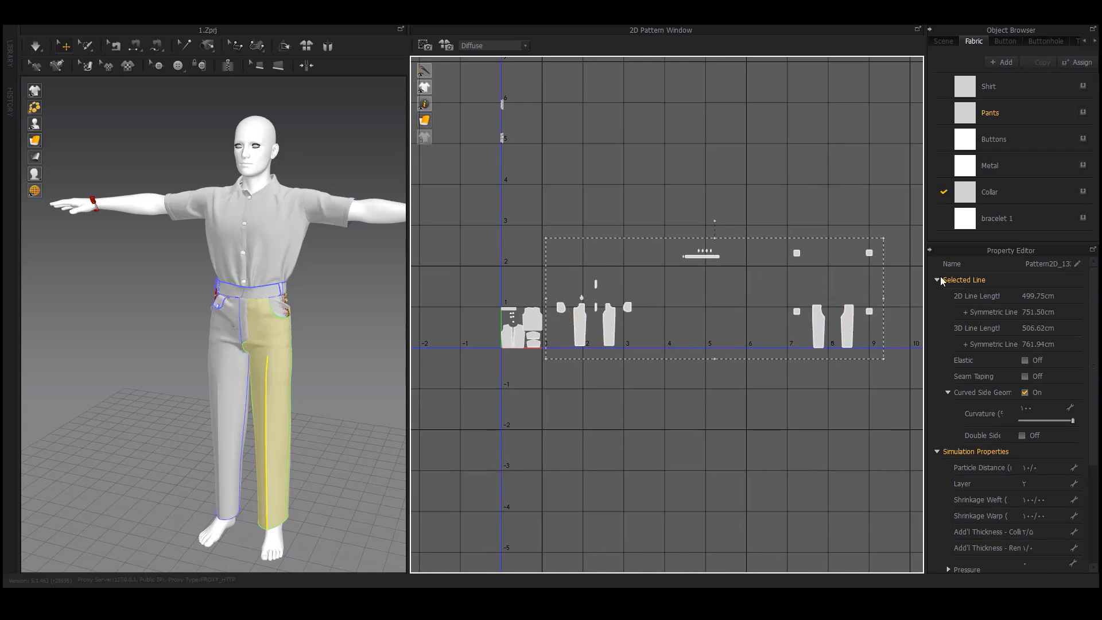
{"action": "left_click_drag", "start_coordinate": [883, 239], "coordinate": [868, 241]}
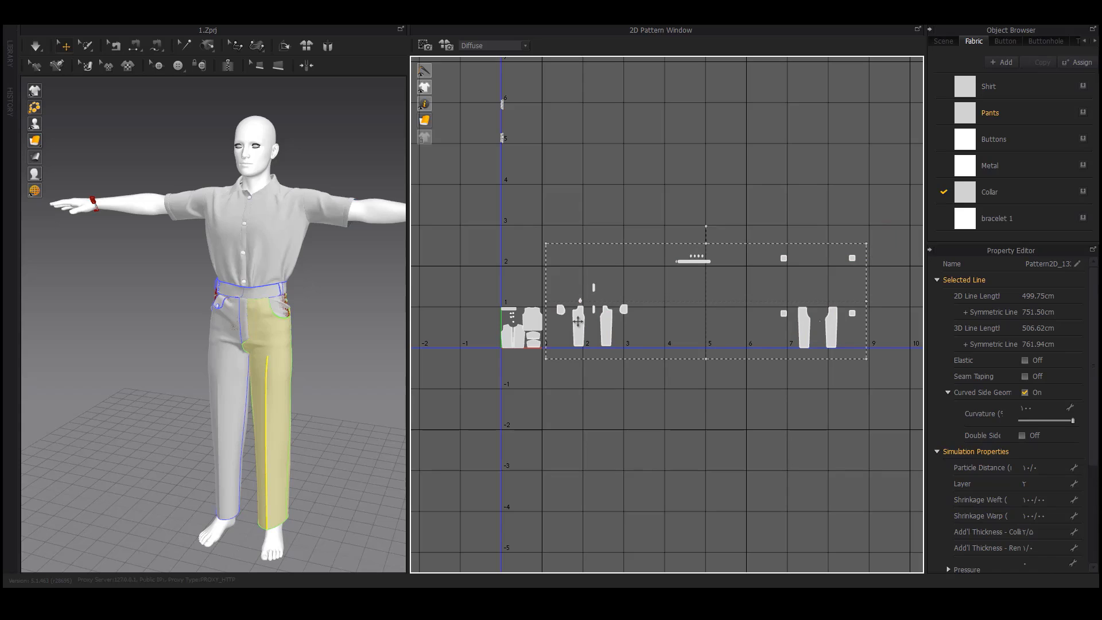
{"action": "left_click_drag", "start_coordinate": [579, 322], "coordinate": [624, 318]}
{"action": "scroll", "coordinate": [656, 338], "scroll_direction": "up", "scroll_amount": 5}
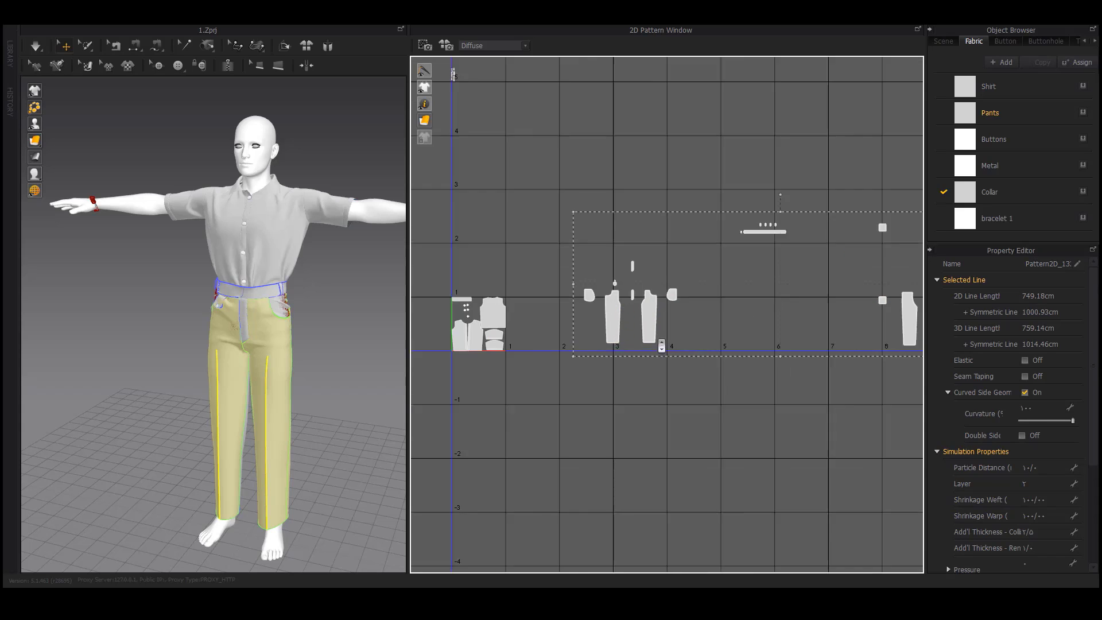
{"action": "middle_click_drag", "start_coordinate": [602, 305], "coordinate": [739, 307]}
{"action": "mouse_move", "coordinate": [653, 371]}
{"action": "left_mouse_down"}
{"action": "mouse_move", "coordinate": [645, 365]}
{"action": "mouse_move", "coordinate": [662, 351]}
{"action": "left_mouse_up"}
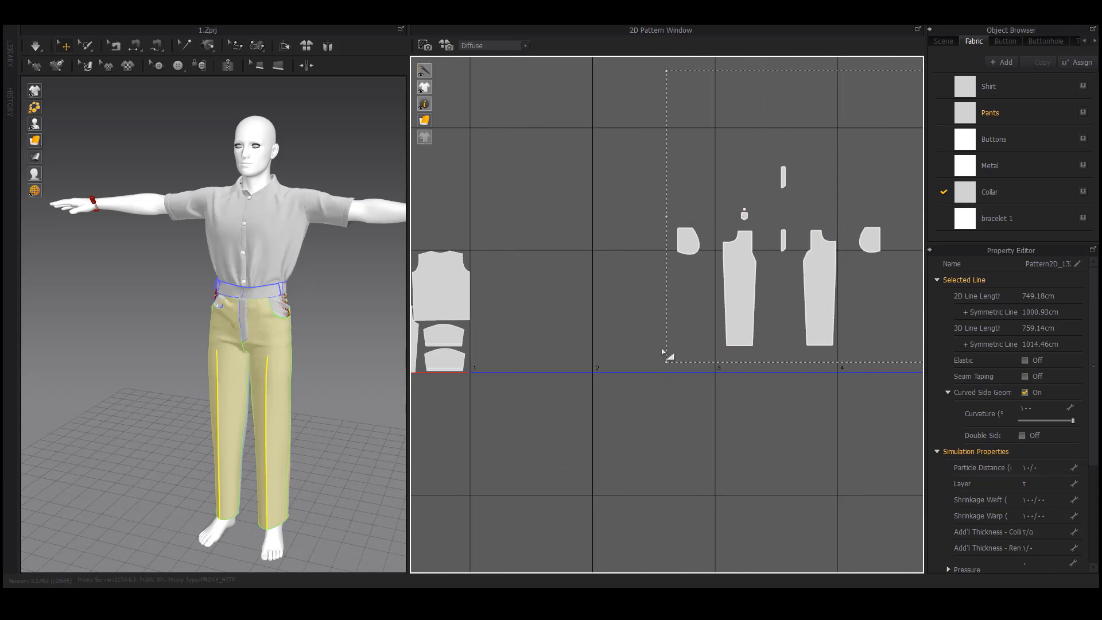
{"action": "left_click", "coordinate": [671, 298]}
Step: Stack the upper fly strip of the pants on top of the matching lower strip
{"action": "scroll", "coordinate": [670, 297], "scroll_direction": "down", "scroll_amount": 2}
{"action": "middle_click_drag", "start_coordinate": [737, 285], "coordinate": [664, 308]}
{"action": "scroll", "coordinate": [697, 252], "scroll_direction": "up", "scroll_amount": 5}
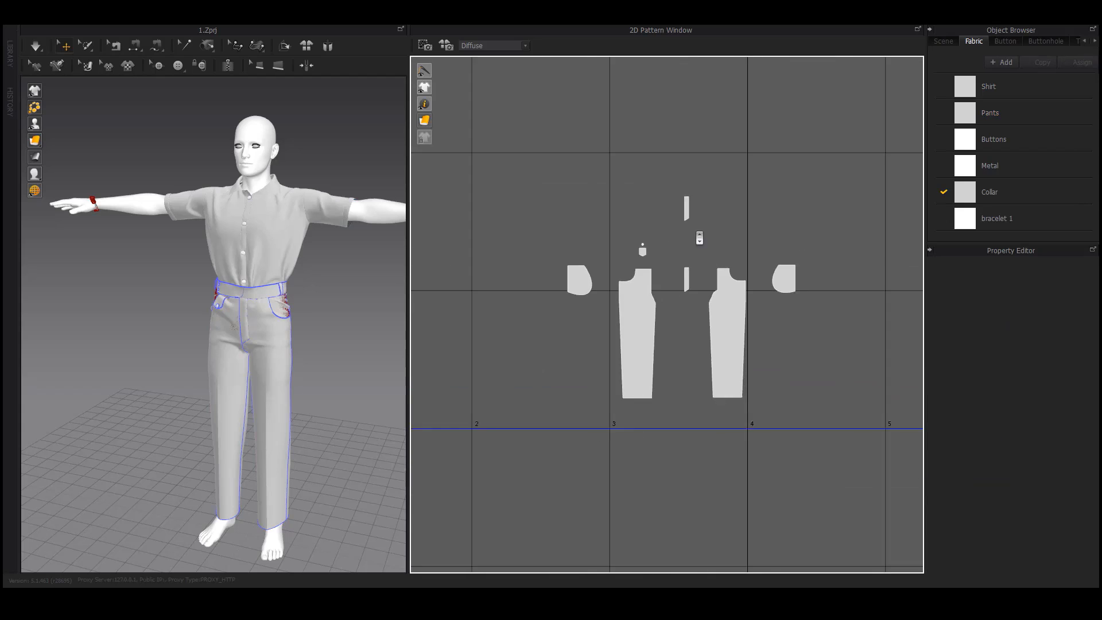
{"action": "scroll", "coordinate": [689, 215], "scroll_direction": "up", "scroll_amount": 2}
{"action": "left_click_drag", "start_coordinate": [686, 218], "coordinate": [692, 370]}
{"action": "scroll", "coordinate": [686, 367], "scroll_direction": "up", "scroll_amount": 3}
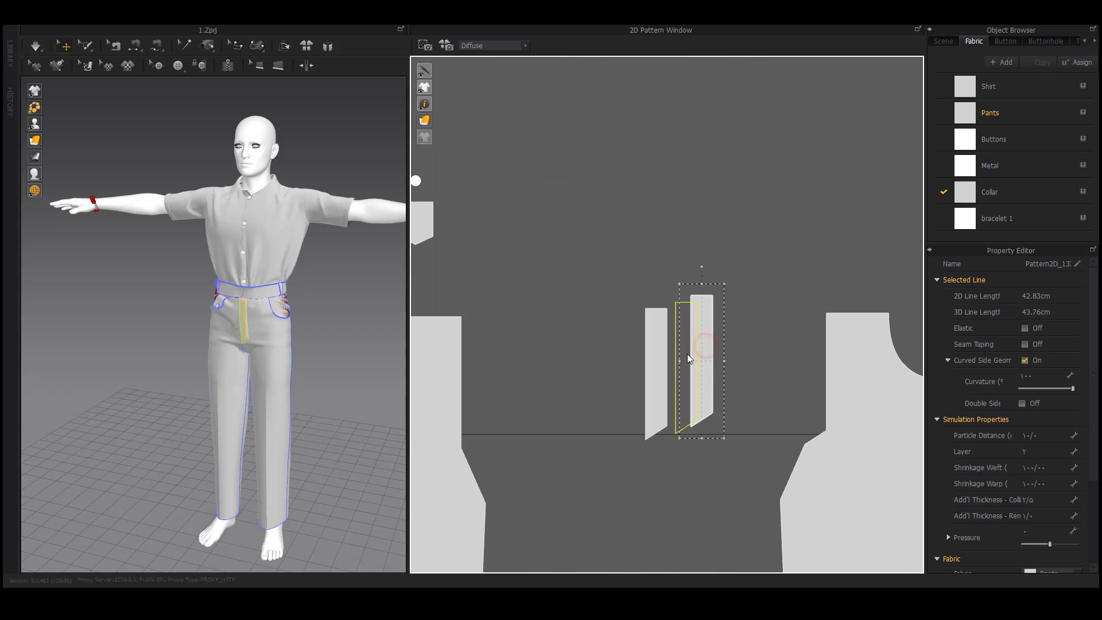
{"action": "scroll", "coordinate": [657, 338], "scroll_direction": "up", "scroll_amount": 4}
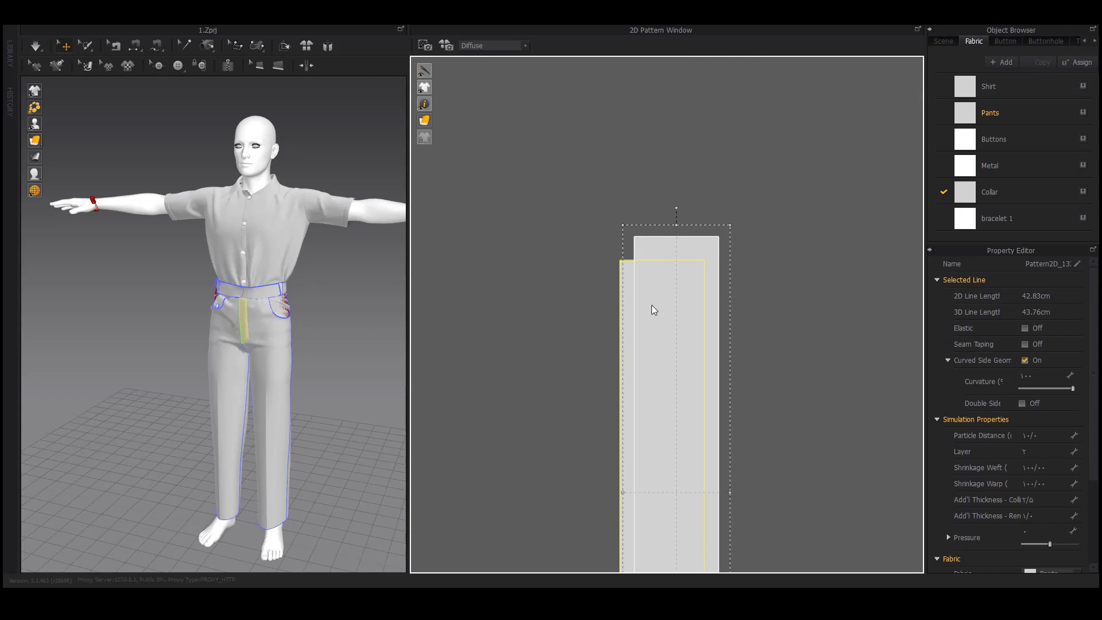
{"action": "scroll", "coordinate": [650, 305], "scroll_direction": "down", "scroll_amount": 8}
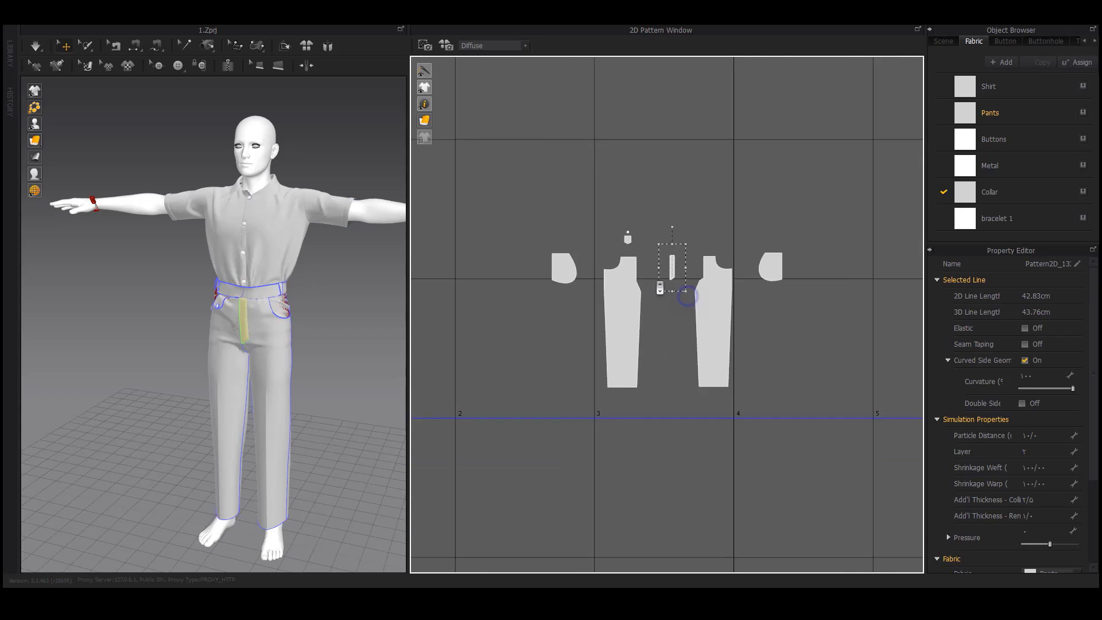
{"action": "left_click", "coordinate": [631, 253]}
Step: Select the two upper square pocket pieces and stack them on the matching squares below
{"action": "scroll", "coordinate": [634, 253], "scroll_direction": "up", "scroll_amount": 5}
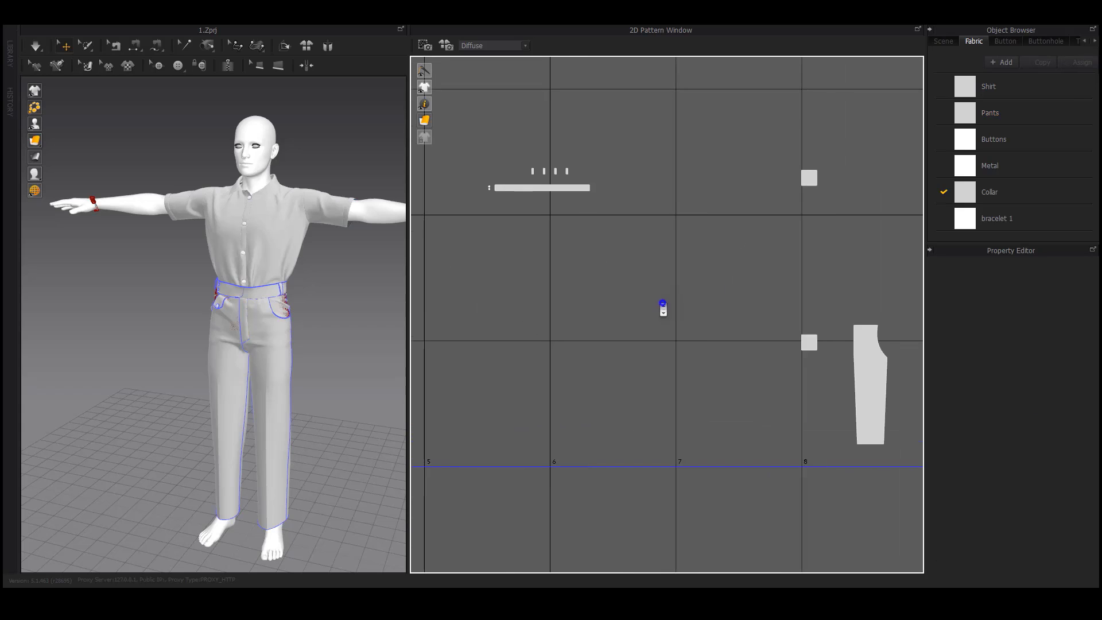
{"action": "middle_click_drag", "start_coordinate": [647, 204], "coordinate": [552, 216]}
{"action": "left_click", "coordinate": [722, 174]}
{"action": "left_click", "coordinate": [552, 175], "text": "shift"}
{"action": "left_click_drag", "start_coordinate": [552, 177], "coordinate": [564, 316]}
{"action": "scroll", "coordinate": [564, 316], "scroll_direction": "up", "scroll_amount": 8}
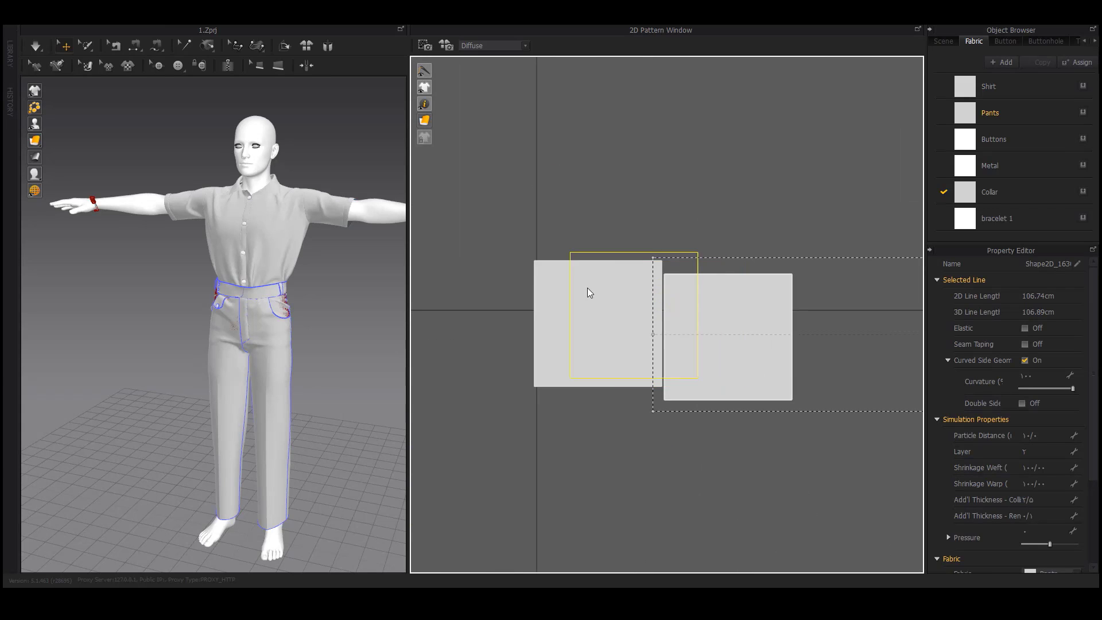
{"action": "scroll", "coordinate": [555, 291], "scroll_direction": "up", "scroll_amount": 3}
{"action": "middle_click_drag", "start_coordinate": [555, 292], "coordinate": [597, 304]}
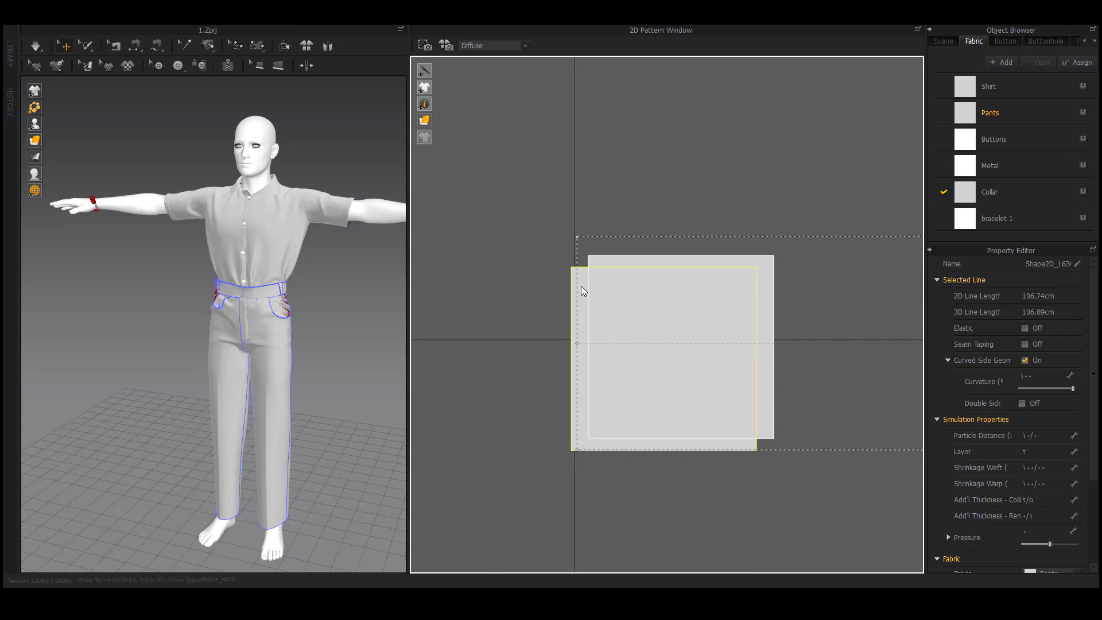
{"action": "left_click_drag", "start_coordinate": [664, 320], "coordinate": [646, 331]}
{"action": "scroll", "coordinate": [647, 330], "scroll_direction": "down", "scroll_amount": 10}
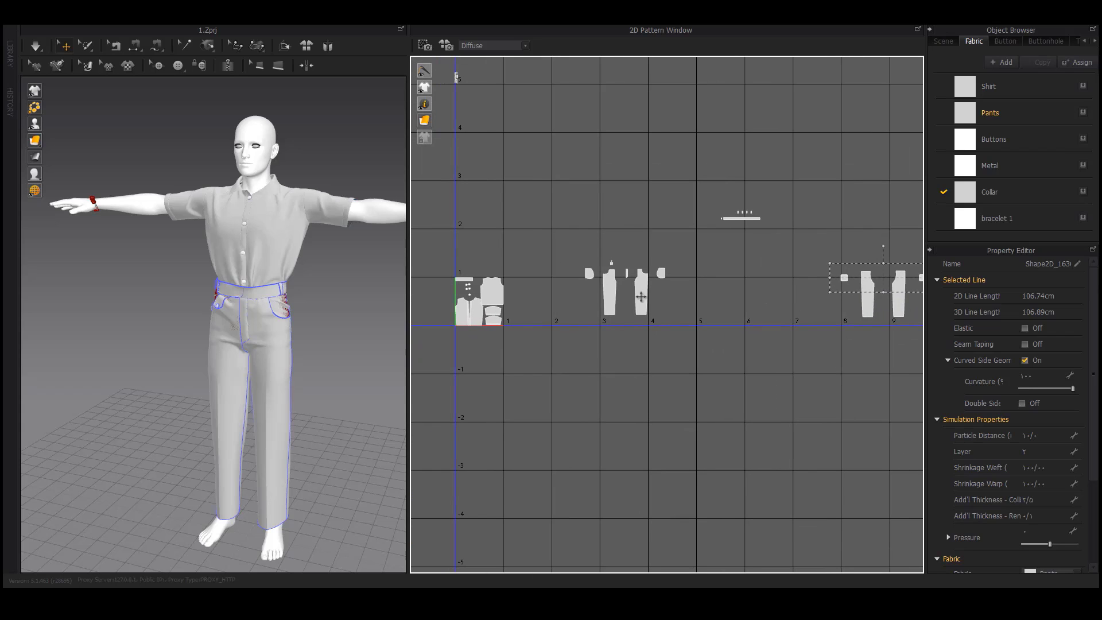
Step: Line up the two front and two back pant leg pieces side by side next to the shirt tile
{"action": "left_click_drag", "start_coordinate": [559, 300], "coordinate": [518, 297]}
{"action": "left_click_drag", "start_coordinate": [635, 284], "coordinate": [529, 292]}
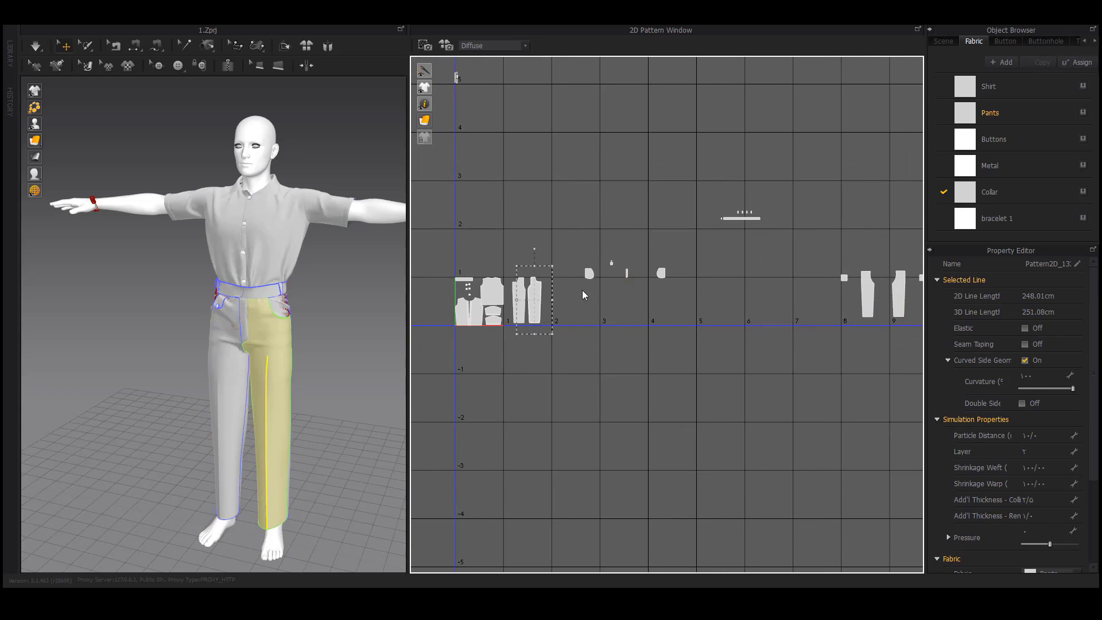
{"action": "left_click_drag", "start_coordinate": [862, 291], "coordinate": [545, 297]}
{"action": "left_click_drag", "start_coordinate": [898, 294], "coordinate": [567, 299]}
{"action": "middle_click_drag", "start_coordinate": [510, 299], "coordinate": [576, 299]}
{"action": "scroll", "coordinate": [575, 299], "scroll_direction": "up", "scroll_amount": 6}
{"action": "scroll", "coordinate": [602, 296], "scroll_direction": "down", "scroll_amount": 7}
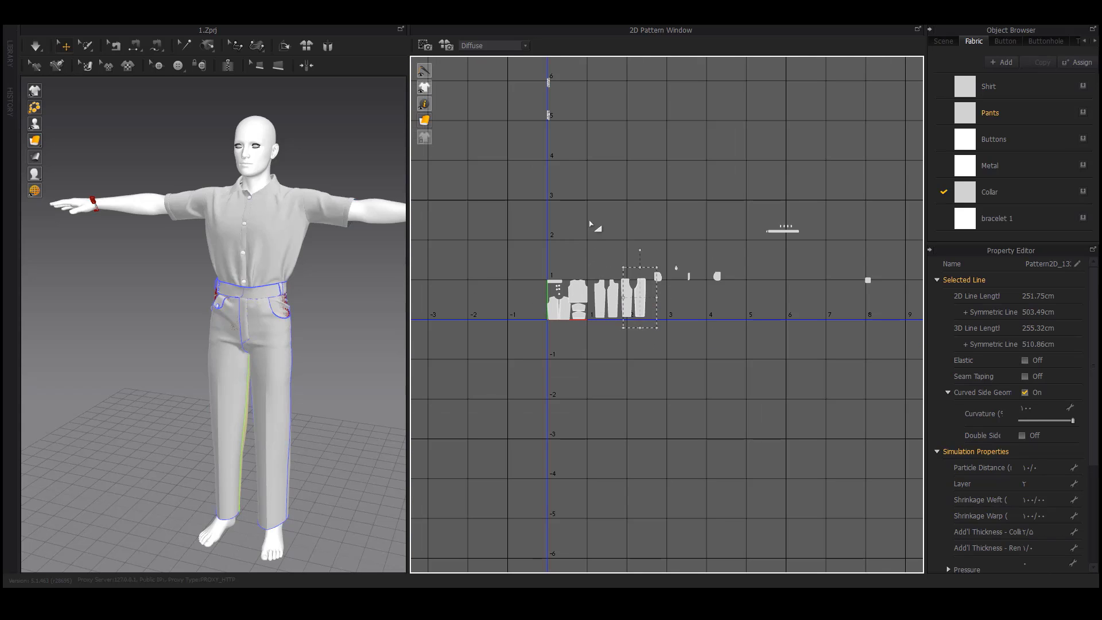
Step: Select all the pants pieces together and scale them down slightly in proportion
{"action": "left_click_drag", "start_coordinate": [591, 193], "coordinate": [632, 292]}
{"action": "left_click_drag", "start_coordinate": [895, 353], "coordinate": [896, 352]}
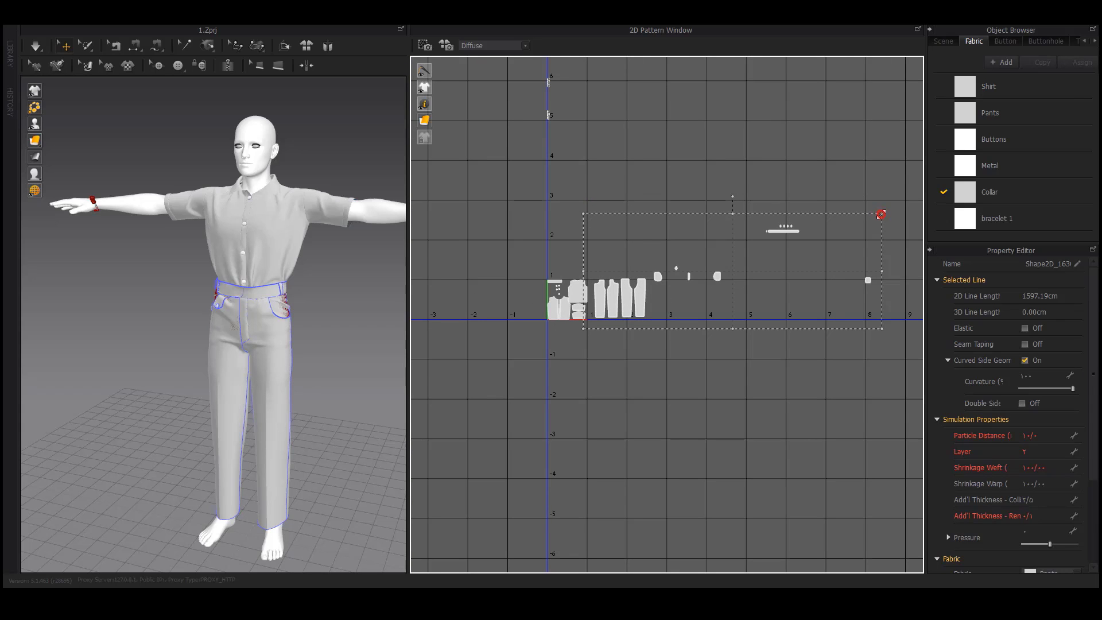
{"action": "left_click_drag", "start_coordinate": [880, 214], "coordinate": [857, 225]}
{"action": "scroll", "coordinate": [610, 319], "scroll_direction": "up", "scroll_amount": 6}
{"action": "scroll", "coordinate": [610, 318], "scroll_direction": "up", "scroll_amount": 2}
Step: Set the front leg pieces above the 1 to 2 UV tile and place the back leg pieces against its opposite side edges
{"action": "left_click_drag", "start_coordinate": [613, 261], "coordinate": [613, 99]}
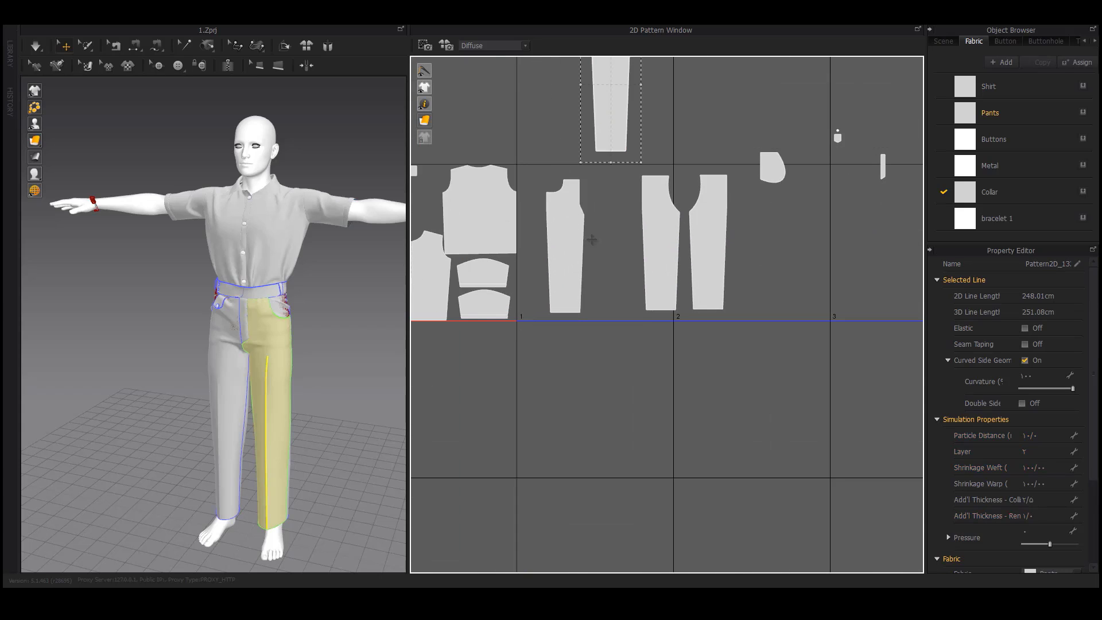
{"action": "left_click_drag", "start_coordinate": [577, 258], "coordinate": [574, 96]}
{"action": "left_click_drag", "start_coordinate": [670, 267], "coordinate": [528, 325]}
{"action": "scroll", "coordinate": [535, 303], "scroll_direction": "up", "scroll_amount": 5}
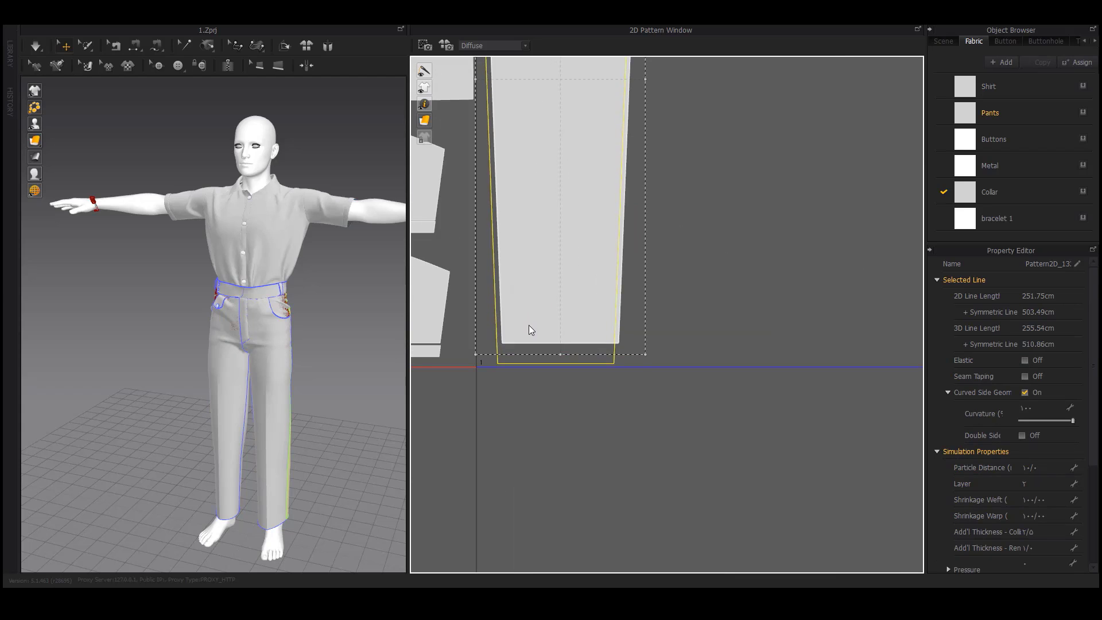
{"action": "scroll", "coordinate": [528, 324], "scroll_direction": "down", "scroll_amount": 3}
{"action": "left_click_drag", "start_coordinate": [738, 276], "coordinate": [735, 273]}
{"action": "scroll", "coordinate": [735, 273], "scroll_direction": "down", "scroll_amount": 3}
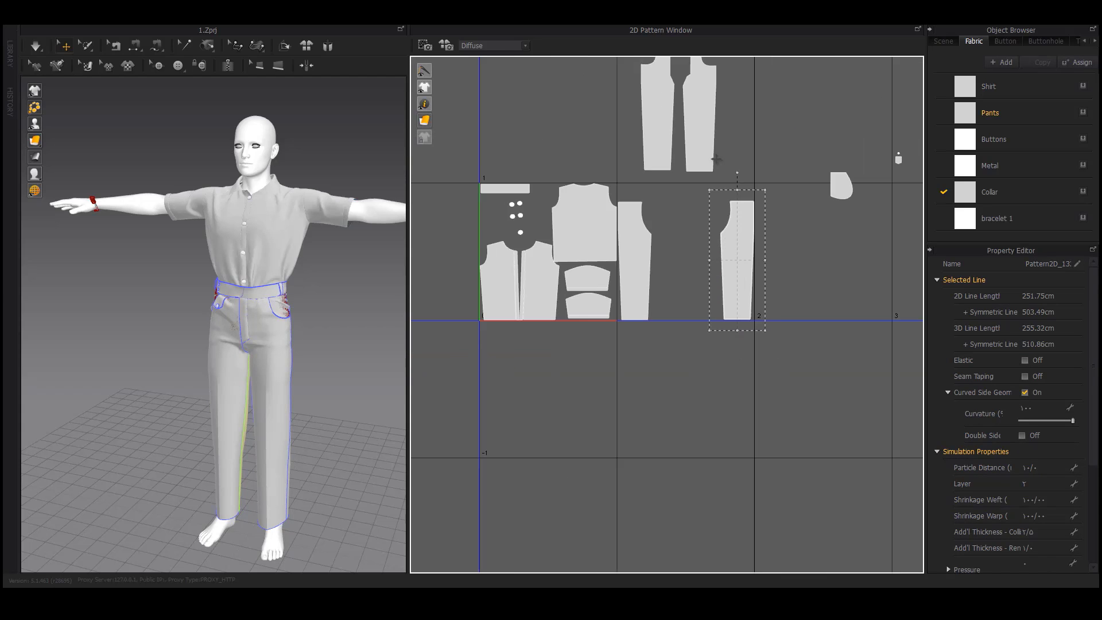
Step: Place both front leg pieces between the back leg pieces on the tile's baseline, spaced without overlap
{"action": "scroll", "coordinate": [703, 273], "scroll_direction": "up", "scroll_amount": 5}
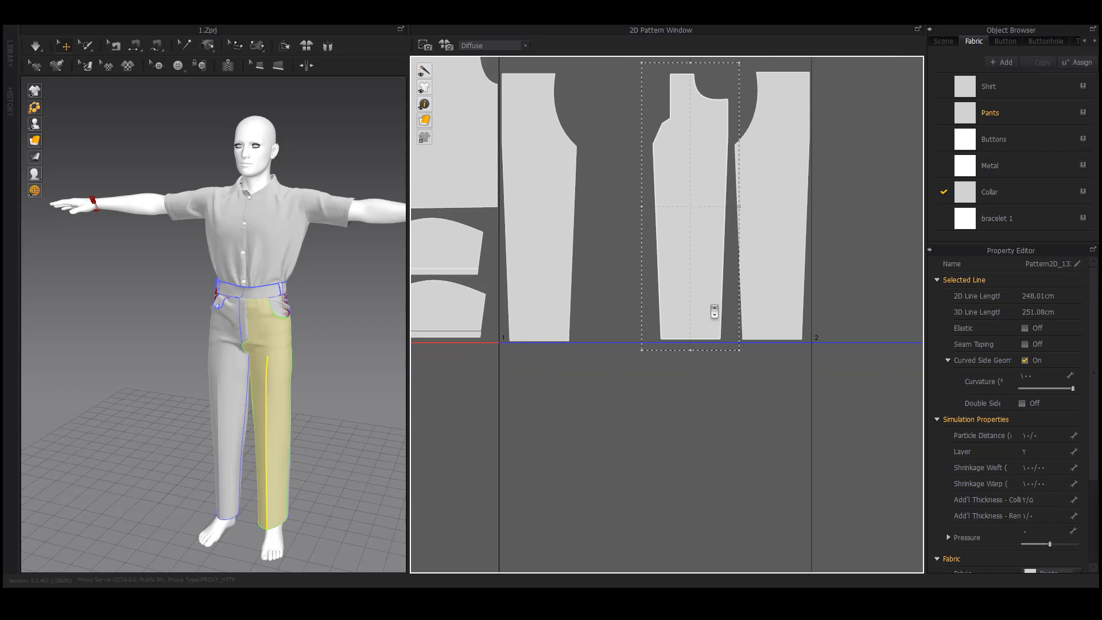
{"action": "scroll", "coordinate": [700, 308], "scroll_direction": "down", "scroll_amount": 5}
{"action": "left_click_drag", "start_coordinate": [680, 273], "coordinate": [673, 295]}
{"action": "scroll", "coordinate": [660, 315], "scroll_direction": "up", "scroll_amount": 4}
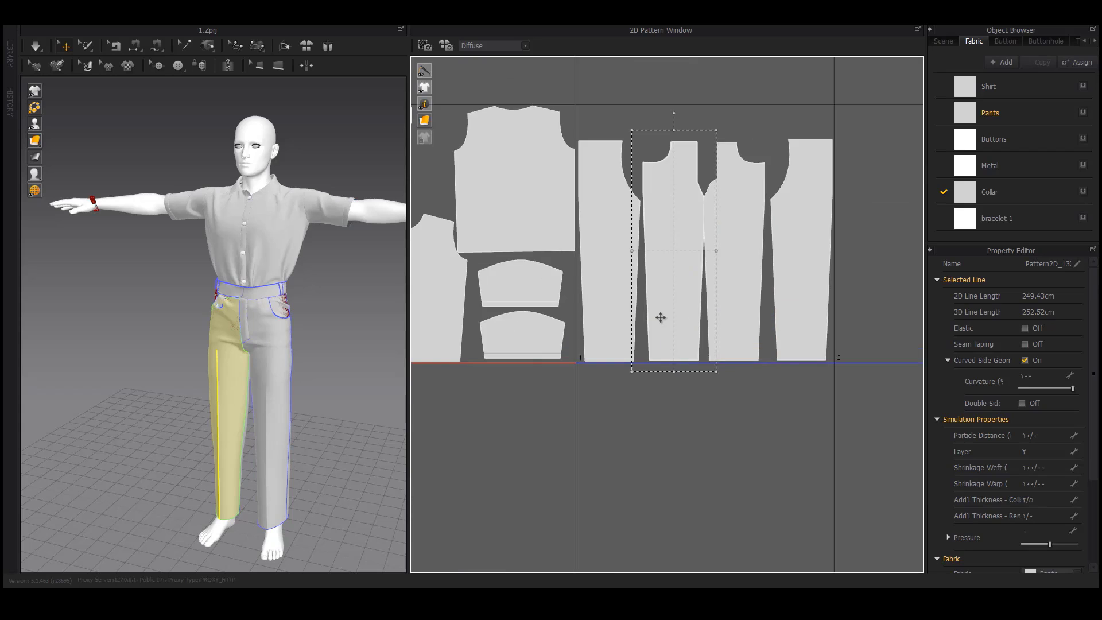
{"action": "scroll", "coordinate": [667, 336], "scroll_direction": "down", "scroll_amount": 2}
{"action": "scroll", "coordinate": [729, 303], "scroll_direction": "up", "scroll_amount": 3}
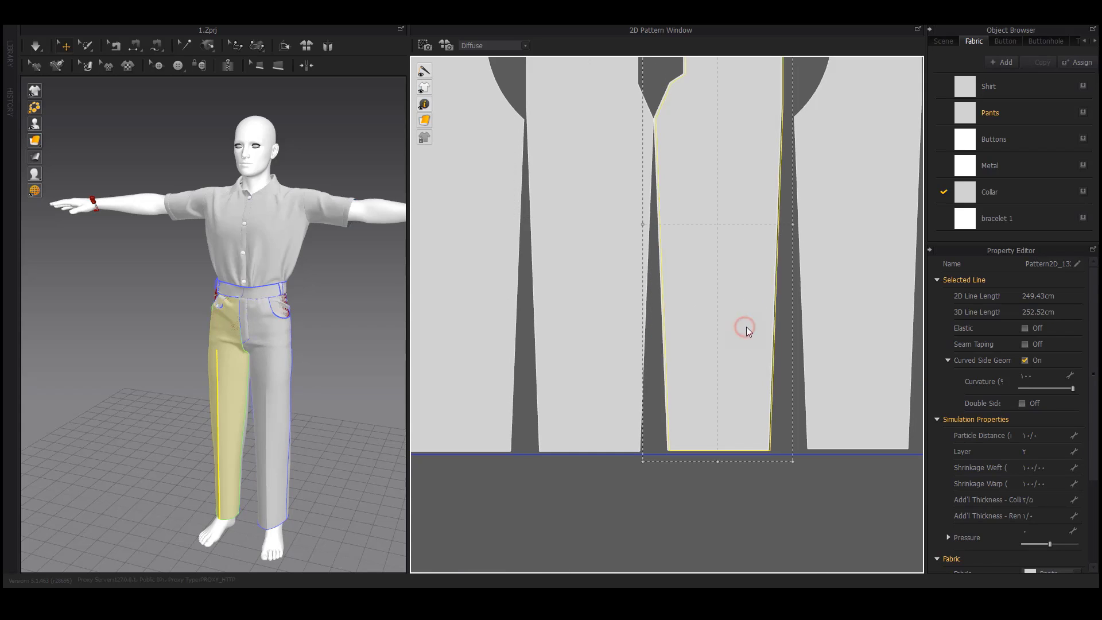
{"action": "left_click", "coordinate": [749, 325]}
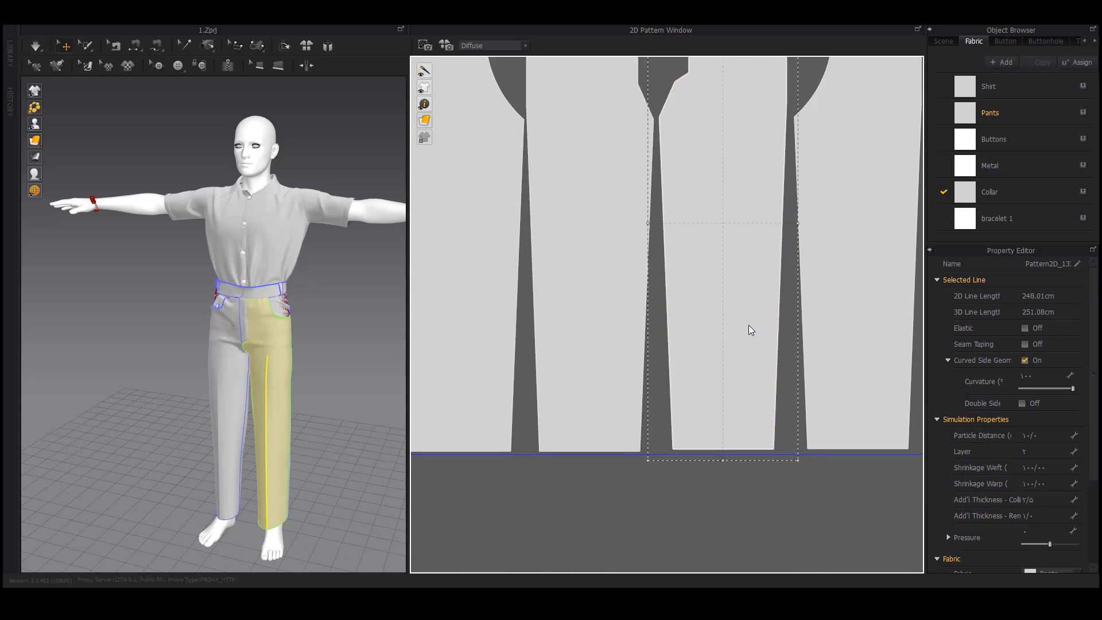
{"action": "scroll", "coordinate": [628, 264], "scroll_direction": "down", "scroll_amount": 5}
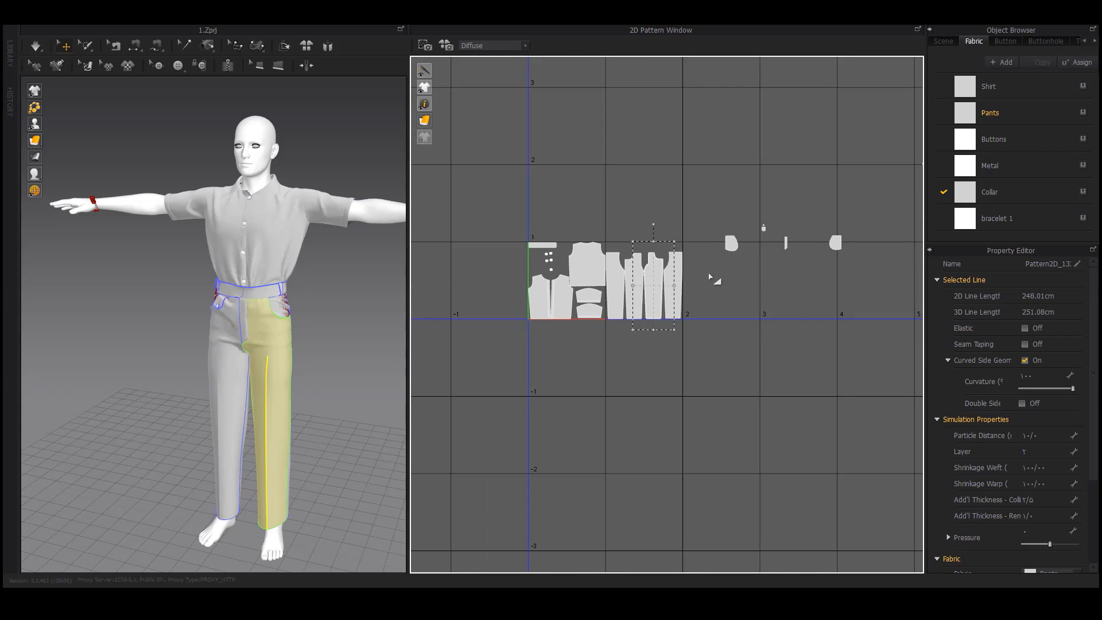
Step: Move the farthest square pocket piece right beside the other square pocket piece, with a small gap
{"action": "scroll", "coordinate": [710, 277], "scroll_direction": "down", "scroll_amount": 3}
{"action": "left_click", "coordinate": [671, 294]}
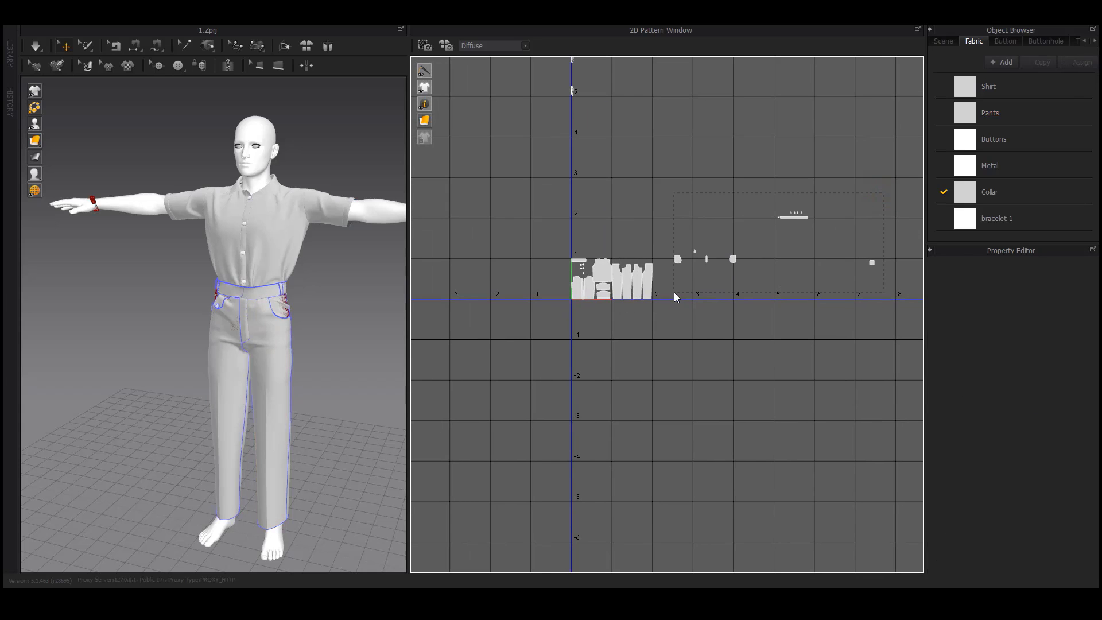
{"action": "scroll", "coordinate": [820, 258], "scroll_direction": "down", "scroll_amount": 2}
{"action": "right_click_drag", "start_coordinate": [824, 258], "coordinate": [756, 262]}
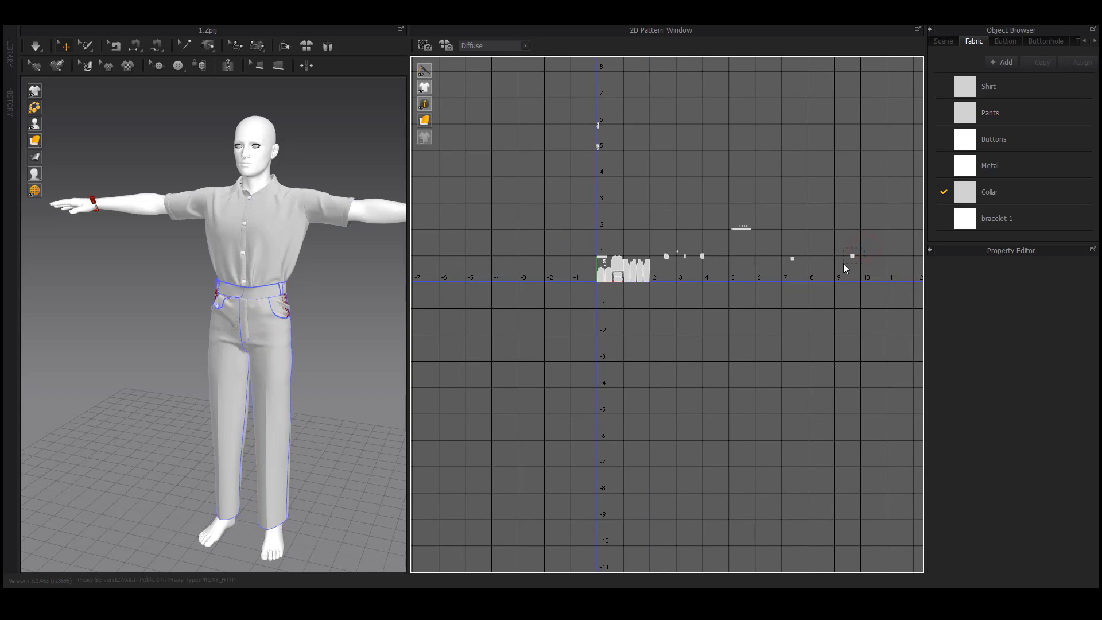
{"action": "scroll", "coordinate": [844, 265], "scroll_direction": "up", "scroll_amount": 2}
{"action": "left_click", "coordinate": [852, 256]}
{"action": "scroll", "coordinate": [864, 251], "scroll_direction": "up", "scroll_amount": 1}
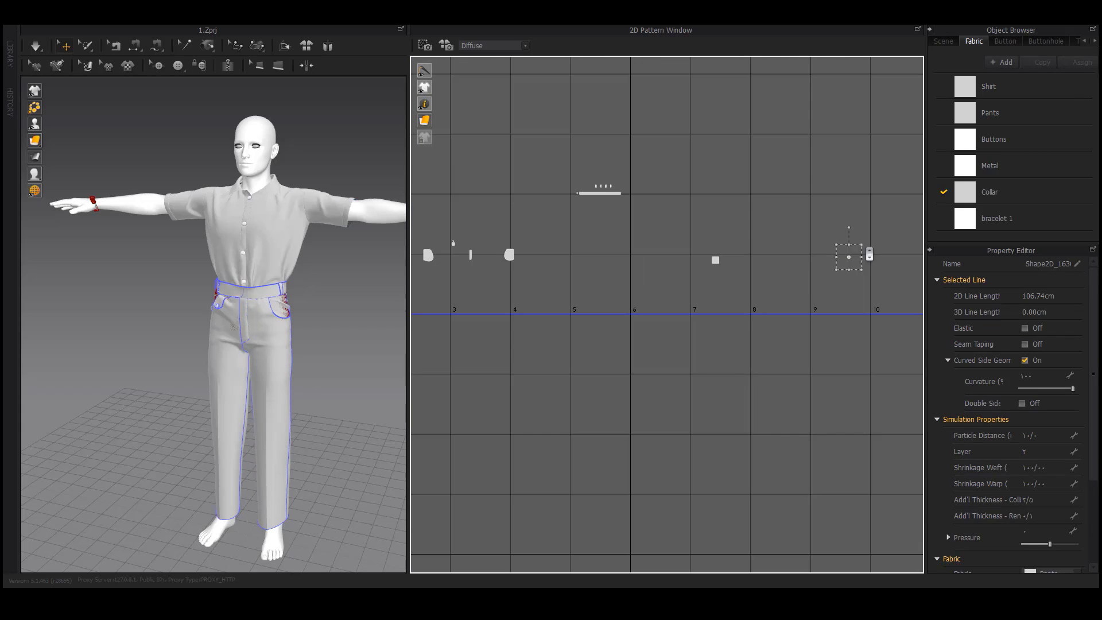
{"action": "left_click_drag", "start_coordinate": [851, 255], "coordinate": [697, 267]}
{"action": "scroll", "coordinate": [725, 262], "scroll_direction": "up", "scroll_amount": 8}
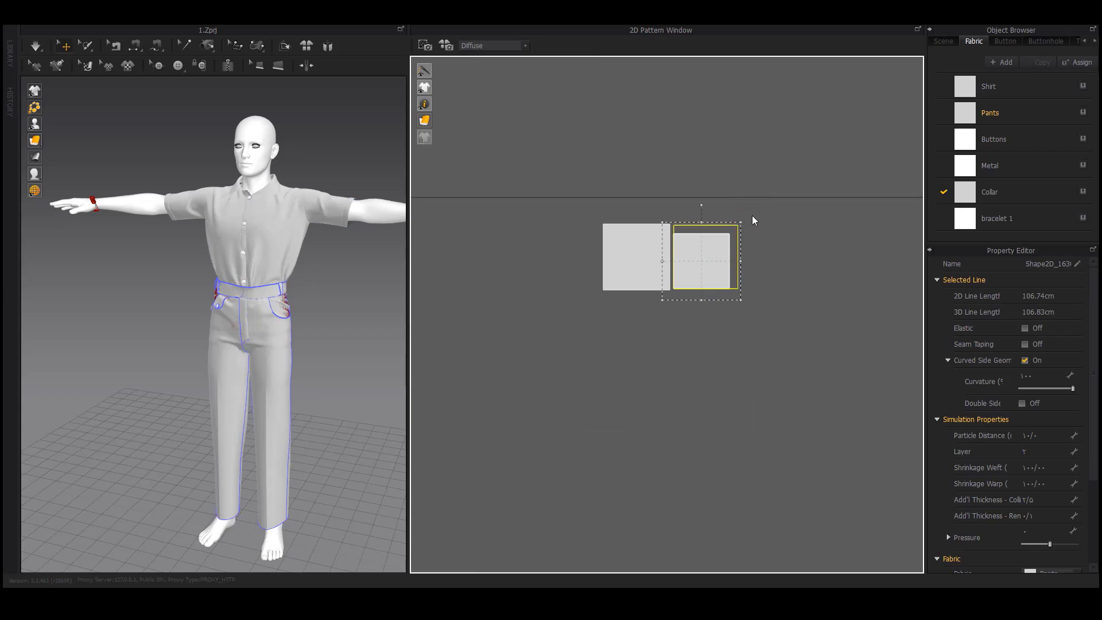
{"action": "scroll", "coordinate": [746, 269], "scroll_direction": "down", "scroll_amount": 5}
{"action": "scroll", "coordinate": [746, 296], "scroll_direction": "down", "scroll_amount": 3}
Step: Select both square pocket pieces and place them above the outermost back leg piece in the 1 to 2 UV tile
{"action": "left_click_drag", "start_coordinate": [772, 308], "coordinate": [724, 277]}
{"action": "left_click_drag", "start_coordinate": [732, 283], "coordinate": [462, 293]}
{"action": "middle_click_drag", "start_coordinate": [442, 294], "coordinate": [666, 295]}
{"action": "scroll", "coordinate": [665, 296], "scroll_direction": "up", "scroll_amount": 2}
{"action": "scroll", "coordinate": [665, 296], "scroll_direction": "up", "scroll_amount": 3}
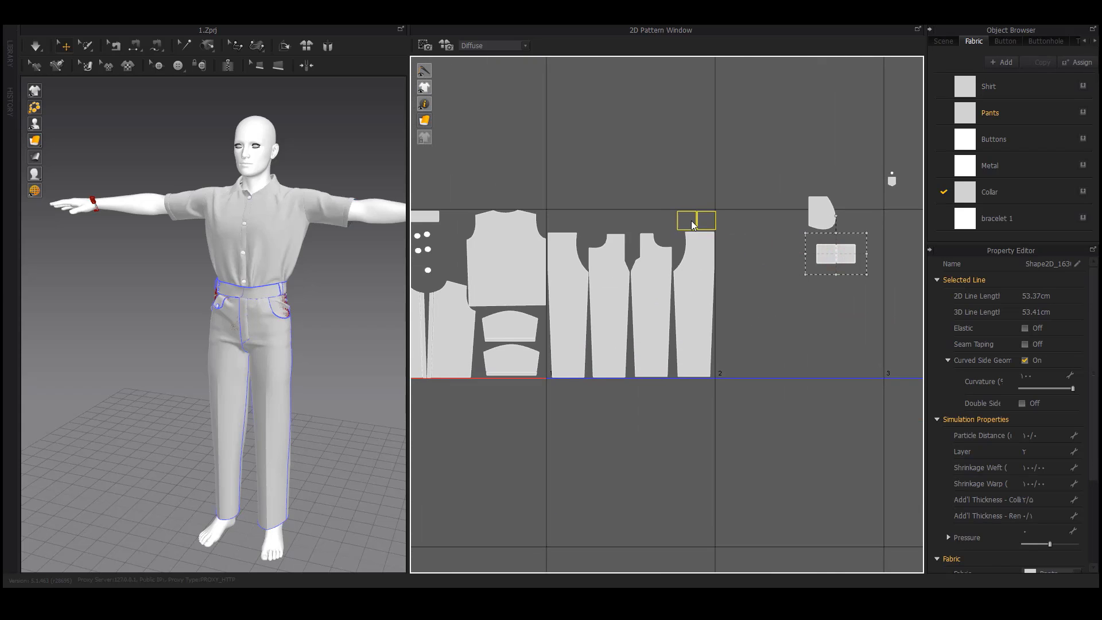
{"action": "left_click_drag", "start_coordinate": [692, 224], "coordinate": [694, 220]}
{"action": "scroll", "coordinate": [694, 221], "scroll_direction": "up", "scroll_amount": 5}
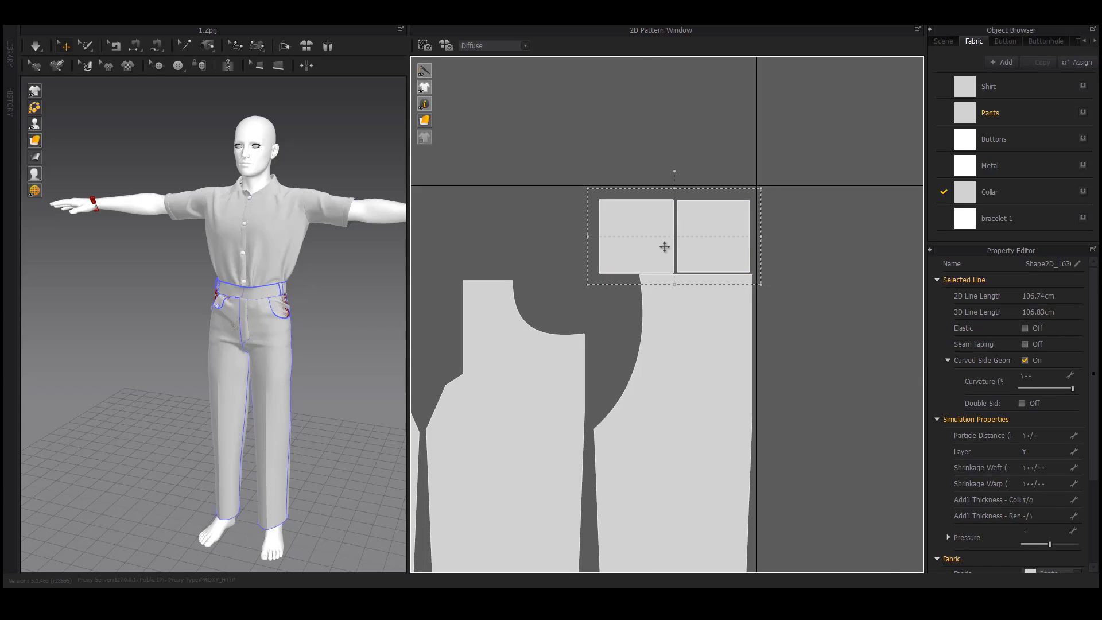
Step: Move the nearest curved pocket piece into the 1 to 2 UV tile, above the front leg pieces
{"action": "scroll", "coordinate": [714, 229], "scroll_direction": "down", "scroll_amount": 6}
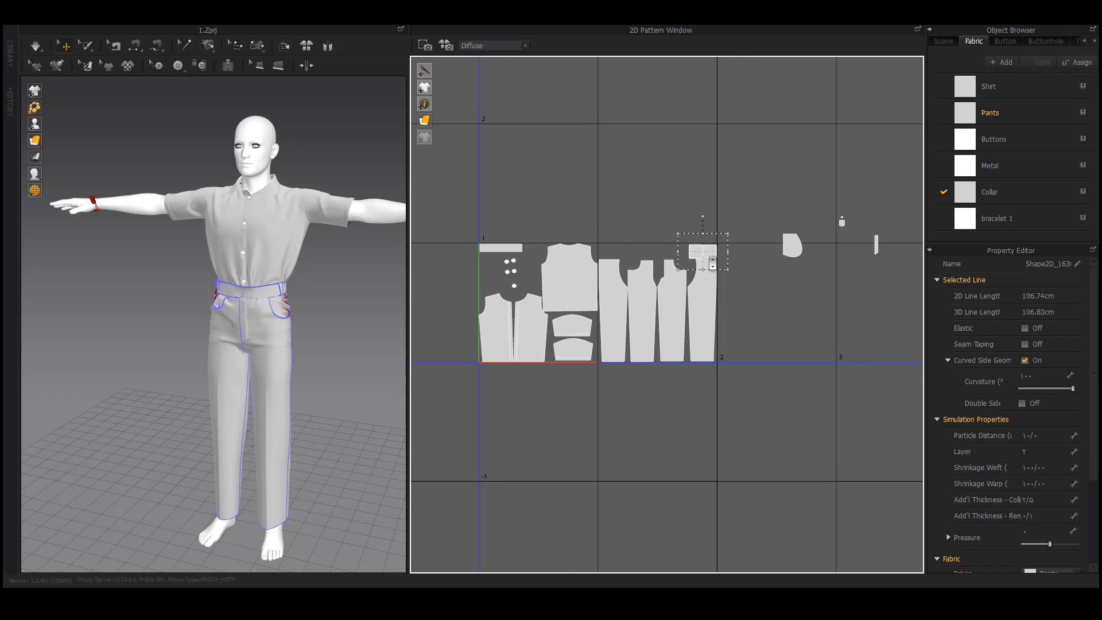
{"action": "left_click", "coordinate": [731, 256]}
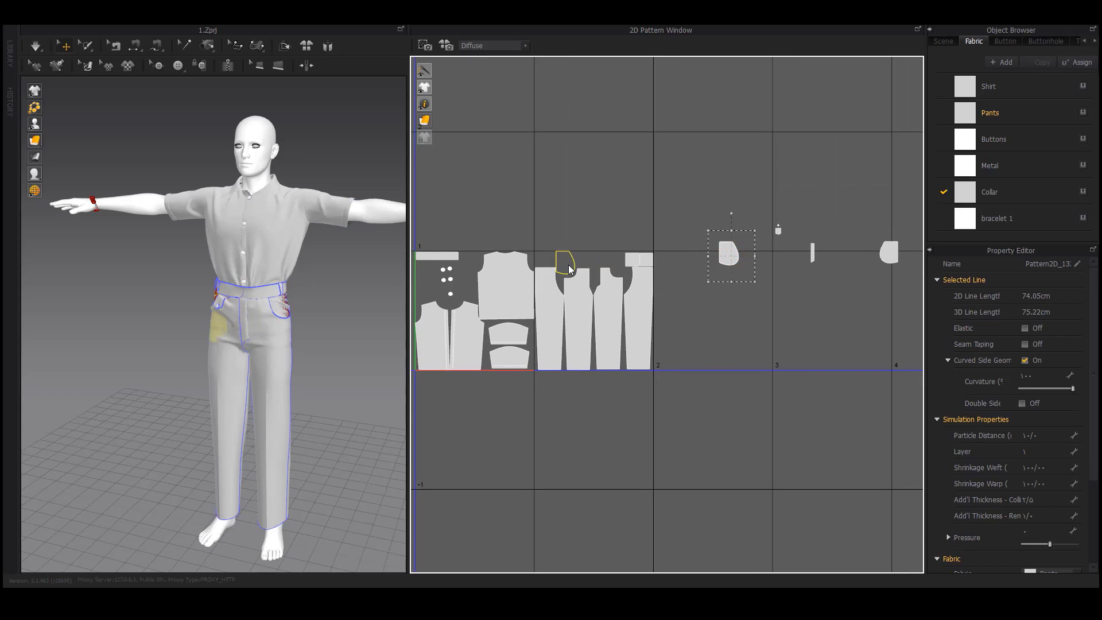
{"action": "left_click_drag", "start_coordinate": [609, 272], "coordinate": [584, 267]}
{"action": "right_click_drag", "start_coordinate": [287, 328], "coordinate": [344, 324]}
{"action": "scroll", "coordinate": [603, 285], "scroll_direction": "up", "scroll_amount": 5}
{"action": "middle_click_drag", "start_coordinate": [605, 282], "coordinate": [568, 318]}
{"action": "scroll", "coordinate": [539, 282], "scroll_direction": "up", "scroll_amount": 6}
{"action": "middle_click_drag", "start_coordinate": [539, 283], "coordinate": [632, 300]}
{"action": "scroll", "coordinate": [631, 300], "scroll_direction": "down", "scroll_amount": 4}
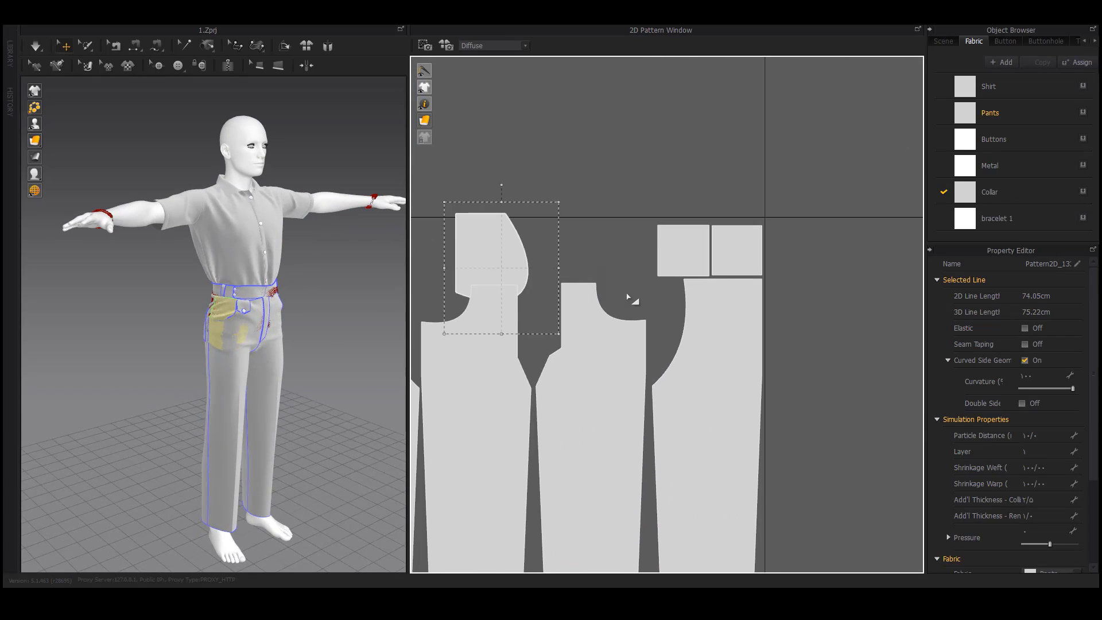
Step: Rotate the curved pocket piece a quarter turn and place it above the front leg piece nearest the square pockets
{"action": "left_click_drag", "start_coordinate": [554, 267], "coordinate": [643, 274]}
{"action": "left_click_drag", "start_coordinate": [635, 220], "coordinate": [504, 280]}
{"action": "middle_click_drag", "start_coordinate": [587, 337], "coordinate": [716, 317]}
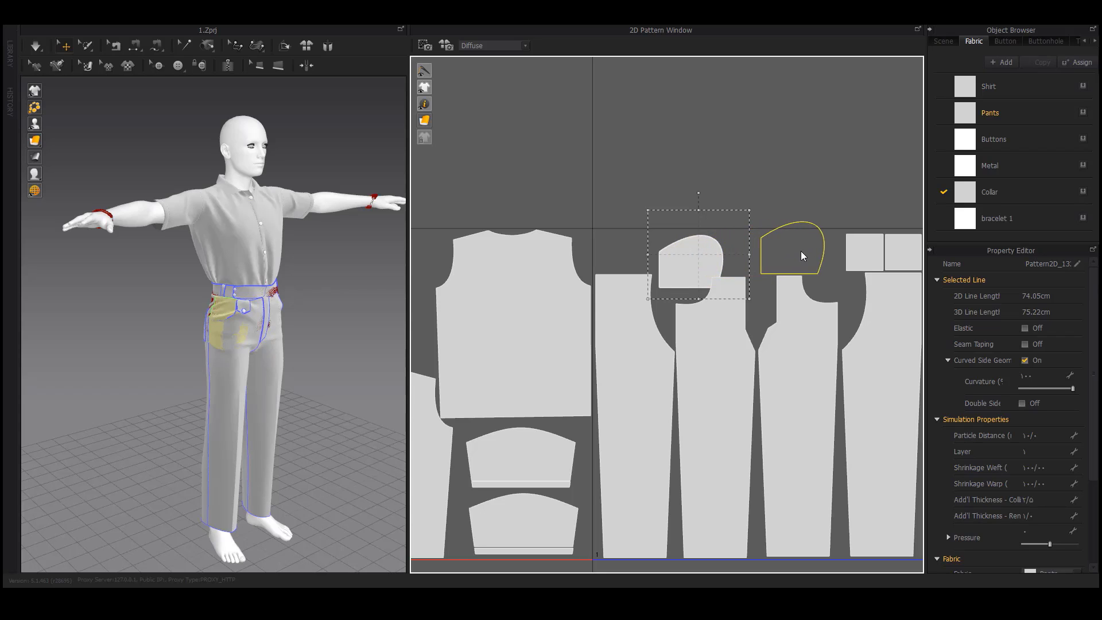
{"action": "left_click_drag", "start_coordinate": [816, 252], "coordinate": [819, 250]}
Step: Bring the other curved pocket piece into the 1 to 2 tile, rotate it a quarter turn and set it beside its counterpart
{"action": "middle_click_drag", "start_coordinate": [822, 337], "coordinate": [538, 316]}
{"action": "scroll", "coordinate": [538, 315], "scroll_direction": "down", "scroll_amount": 3}
{"action": "middle_click_drag", "start_coordinate": [736, 306], "coordinate": [615, 322]}
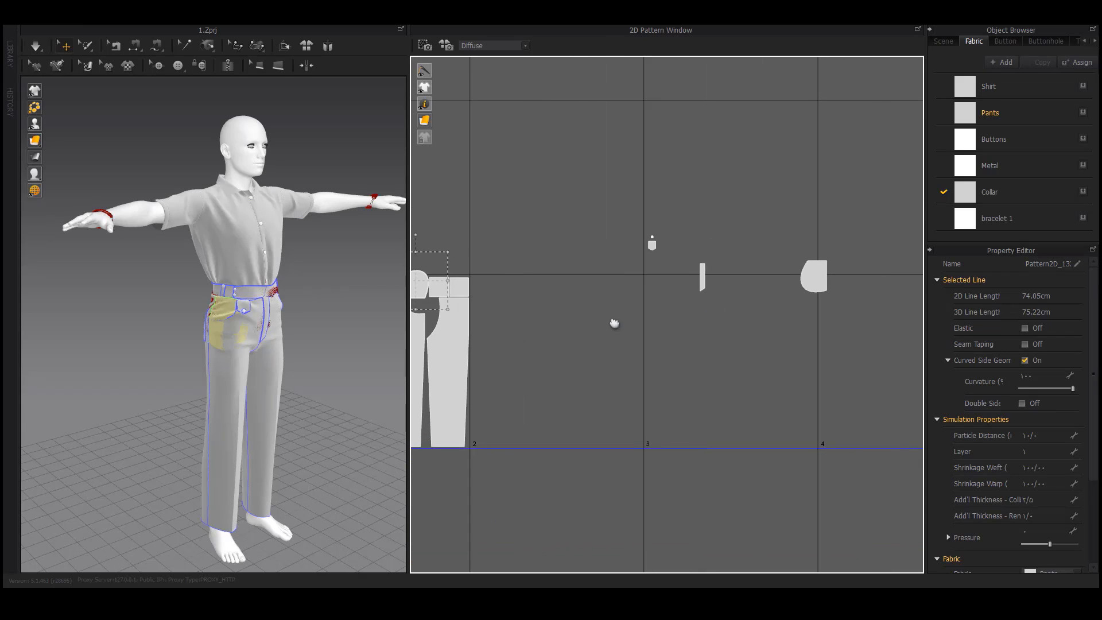
{"action": "left_click_drag", "start_coordinate": [820, 273], "coordinate": [538, 295]}
{"action": "middle_click_drag", "start_coordinate": [545, 232], "coordinate": [771, 231]}
{"action": "left_click_drag", "start_coordinate": [765, 296], "coordinate": [597, 278]}
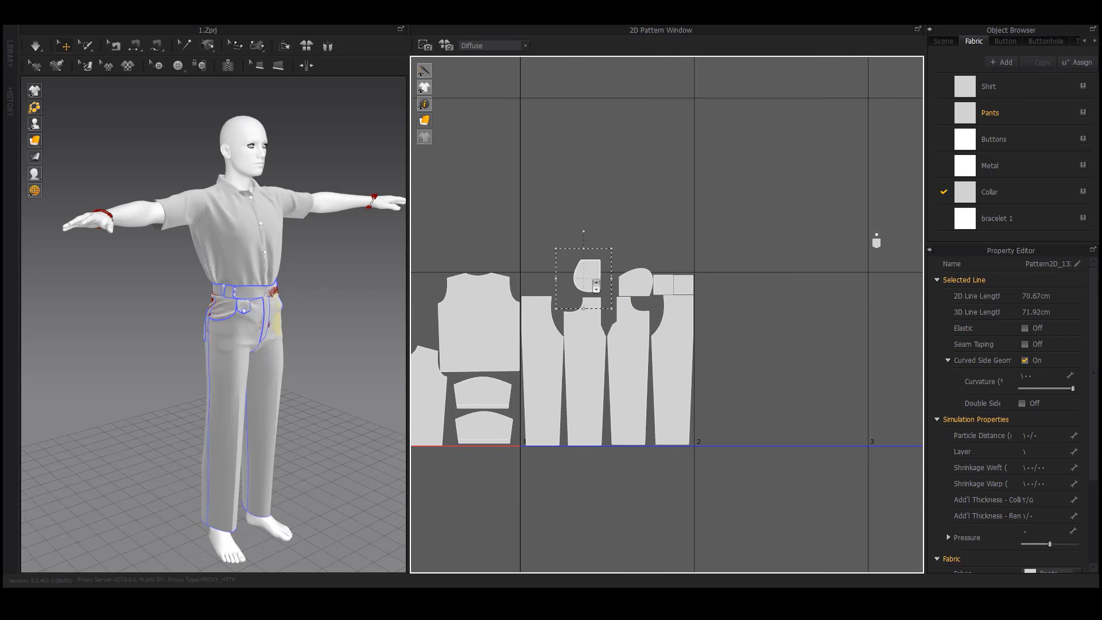
{"action": "scroll", "coordinate": [599, 279], "scroll_direction": "up", "scroll_amount": 3}
{"action": "scroll", "coordinate": [608, 277], "scroll_direction": "up", "scroll_amount": 2}
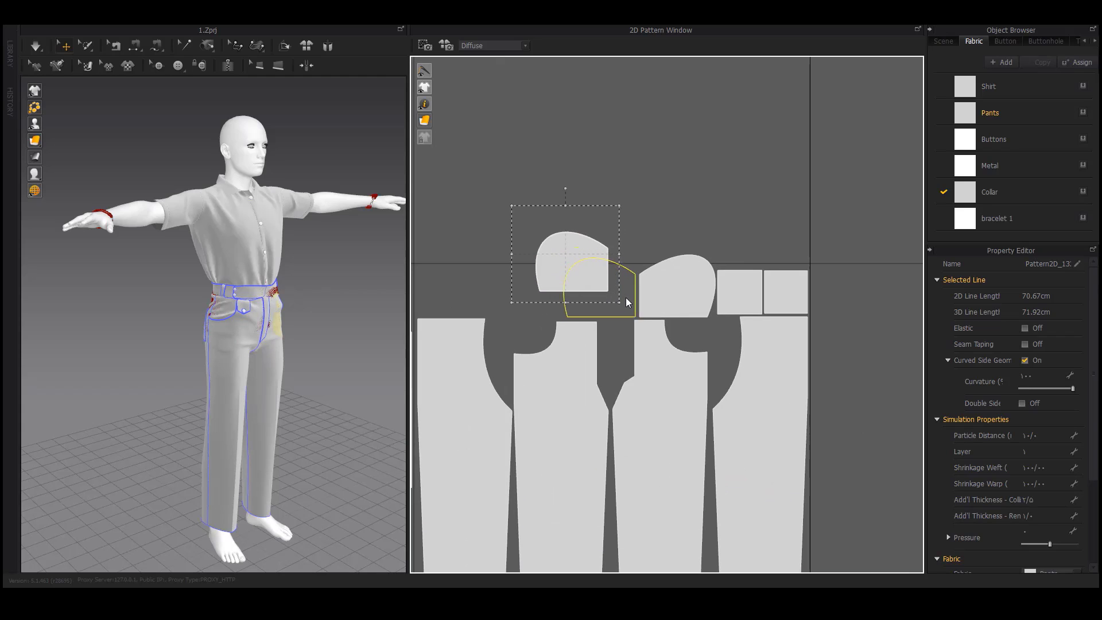
Step: Place the narrow fly strip in the gap between the upper parts of the two front leg pieces
{"action": "scroll", "coordinate": [626, 298], "scroll_direction": "down", "scroll_amount": 5}
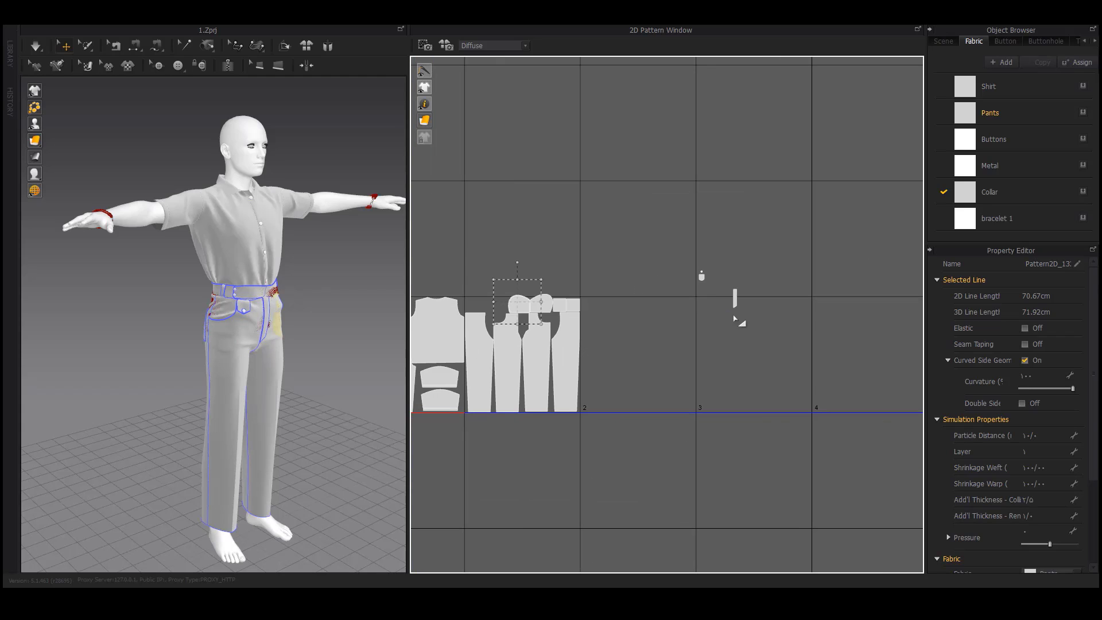
{"action": "left_click", "coordinate": [735, 297]}
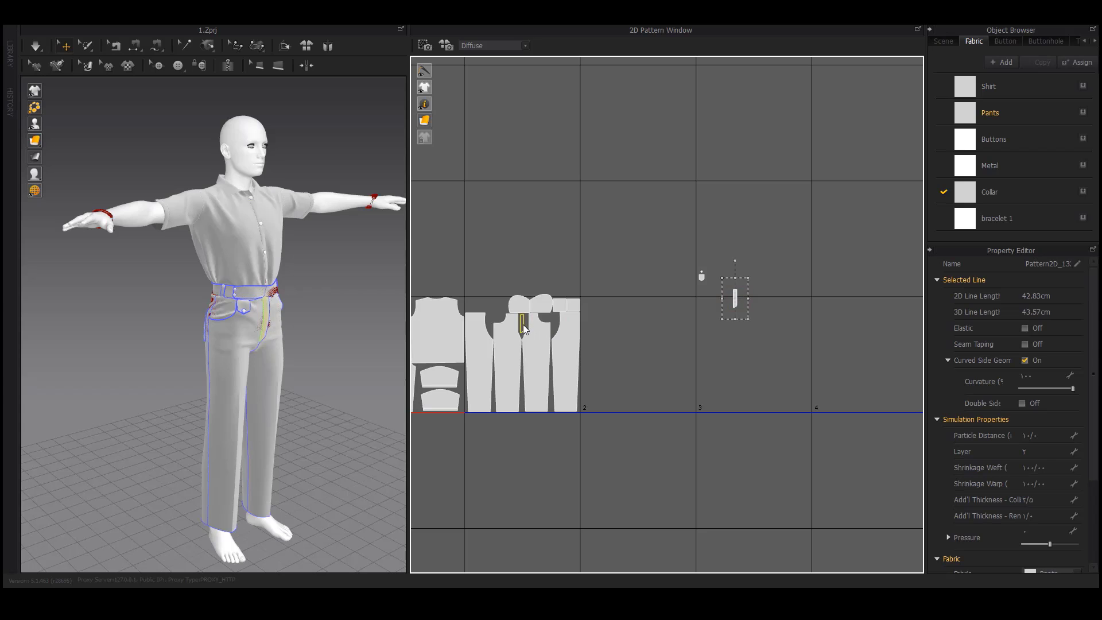
{"action": "scroll", "coordinate": [525, 330], "scroll_direction": "up", "scroll_amount": 3}
{"action": "scroll", "coordinate": [745, 327], "scroll_direction": "down", "scroll_amount": 3}
Step: Tuck the small pointed pocket piece and its round button into the curved notch between the first two leg pieces
{"action": "left_click", "coordinate": [802, 265]}
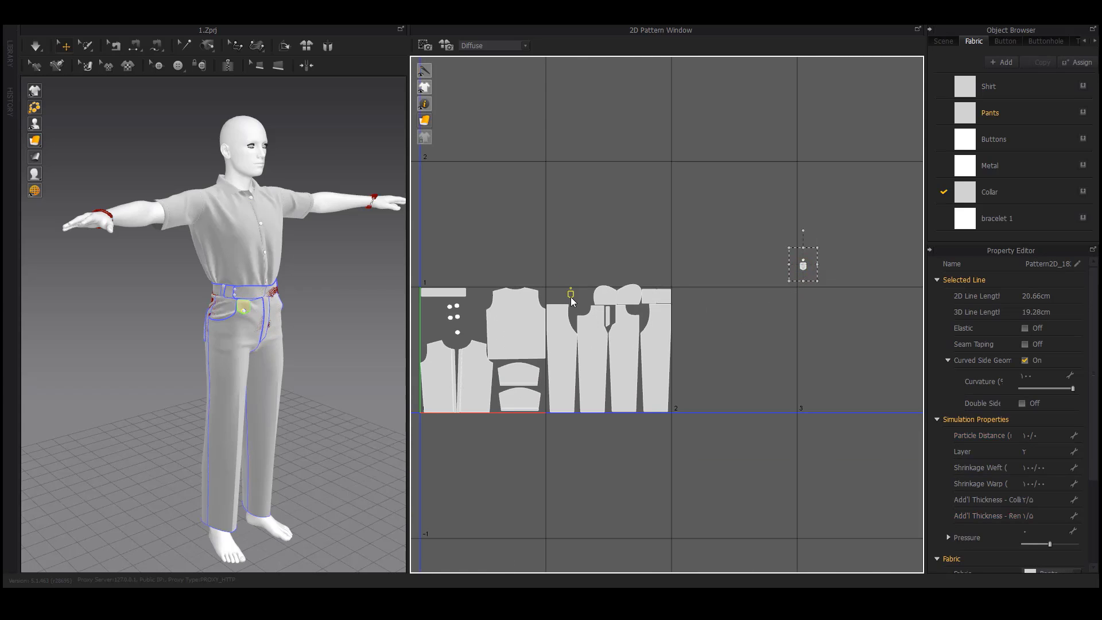
{"action": "left_click_drag", "start_coordinate": [571, 297], "coordinate": [572, 300]}
{"action": "scroll", "coordinate": [572, 300], "scroll_direction": "down", "scroll_amount": 1}
{"action": "scroll", "coordinate": [572, 299], "scroll_direction": "up", "scroll_amount": 5}
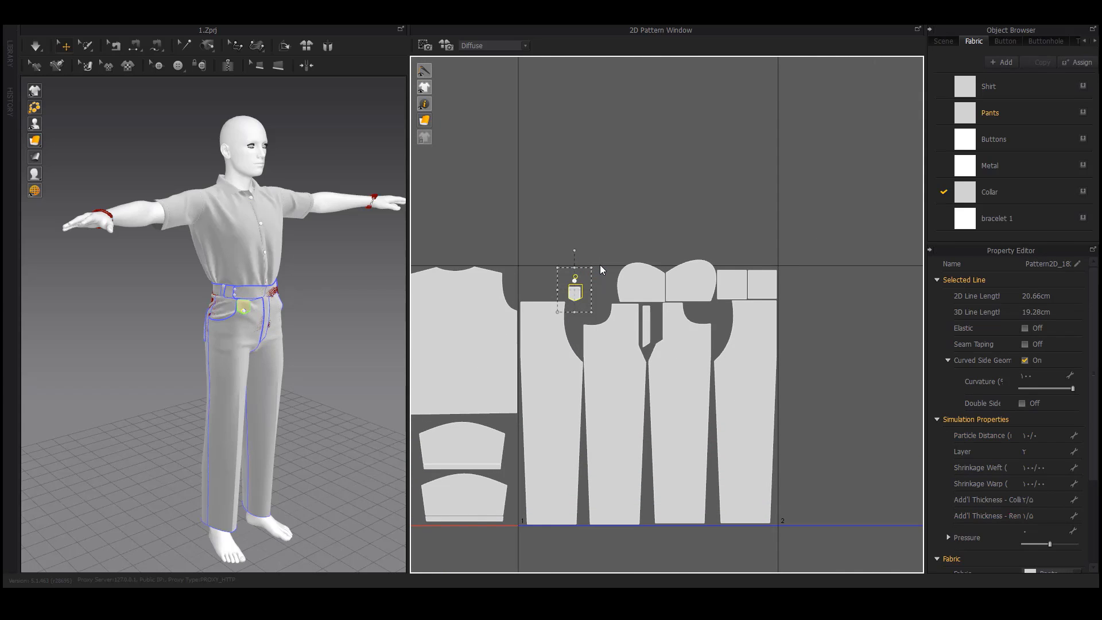
{"action": "left_click_drag", "start_coordinate": [600, 265], "coordinate": [601, 263]}
{"action": "left_click", "coordinate": [604, 248]}
{"action": "left_click_drag", "start_coordinate": [574, 299], "coordinate": [575, 312]}
{"action": "left_click", "coordinate": [577, 269]}
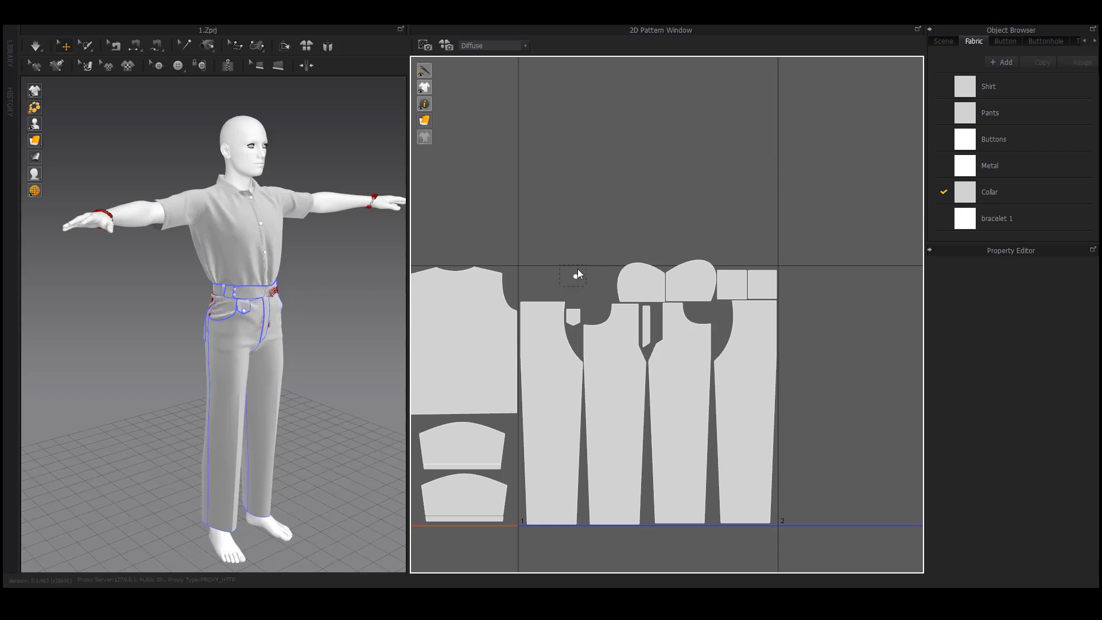
{"action": "left_click", "coordinate": [575, 276]}
{"action": "left_click_drag", "start_coordinate": [590, 263], "coordinate": [573, 338]}
Step: Select the waistband, four belt loops and two small buttons together and move them just above the 1 to 2 tile
{"action": "scroll", "coordinate": [516, 388], "scroll_direction": "down", "scroll_amount": 5}
{"action": "middle_click_drag", "start_coordinate": [915, 303], "coordinate": [818, 307]}
{"action": "left_click_drag", "start_coordinate": [863, 283], "coordinate": [743, 219]}
{"action": "left_click_drag", "start_coordinate": [808, 262], "coordinate": [451, 336]}
{"action": "middle_click_drag", "start_coordinate": [530, 346], "coordinate": [664, 286]}
{"action": "scroll", "coordinate": [664, 286], "scroll_direction": "up", "scroll_amount": 6}
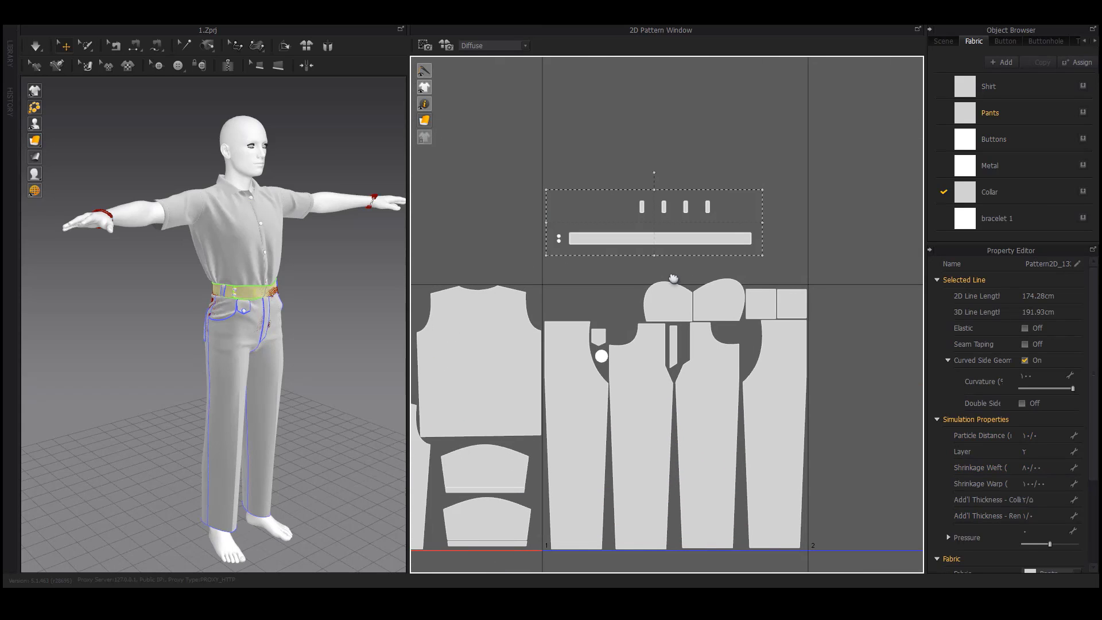
Step: Select all the pants pieces and scale them down slightly together within the 1 to 2 tile's width
{"action": "scroll", "coordinate": [759, 316], "scroll_direction": "down", "scroll_amount": 3}
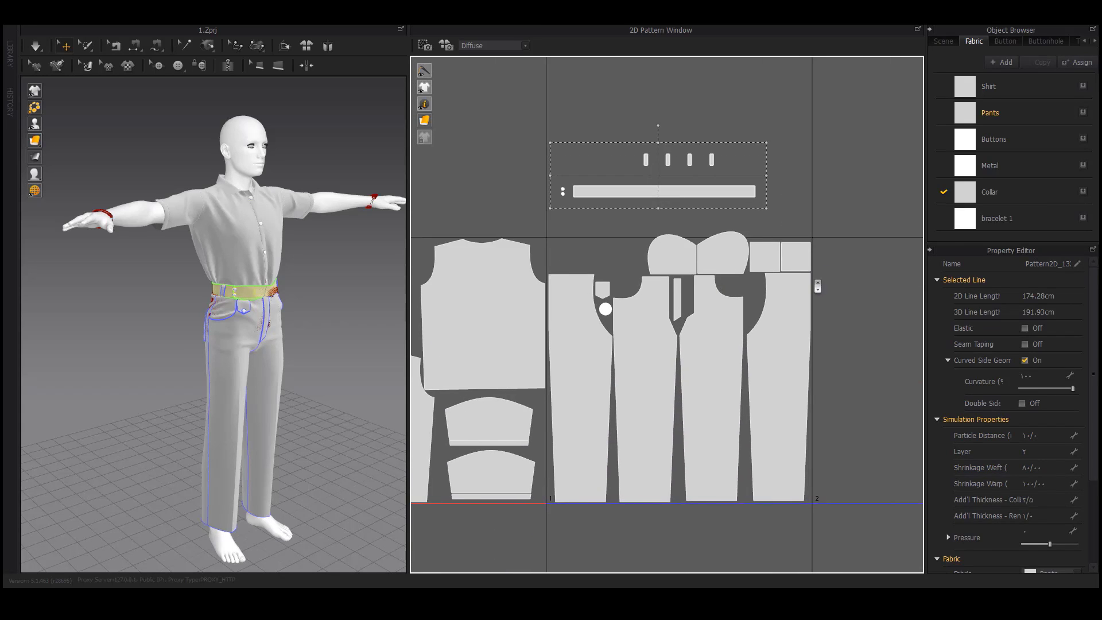
{"action": "left_click_drag", "start_coordinate": [638, 476], "coordinate": [861, 246]}
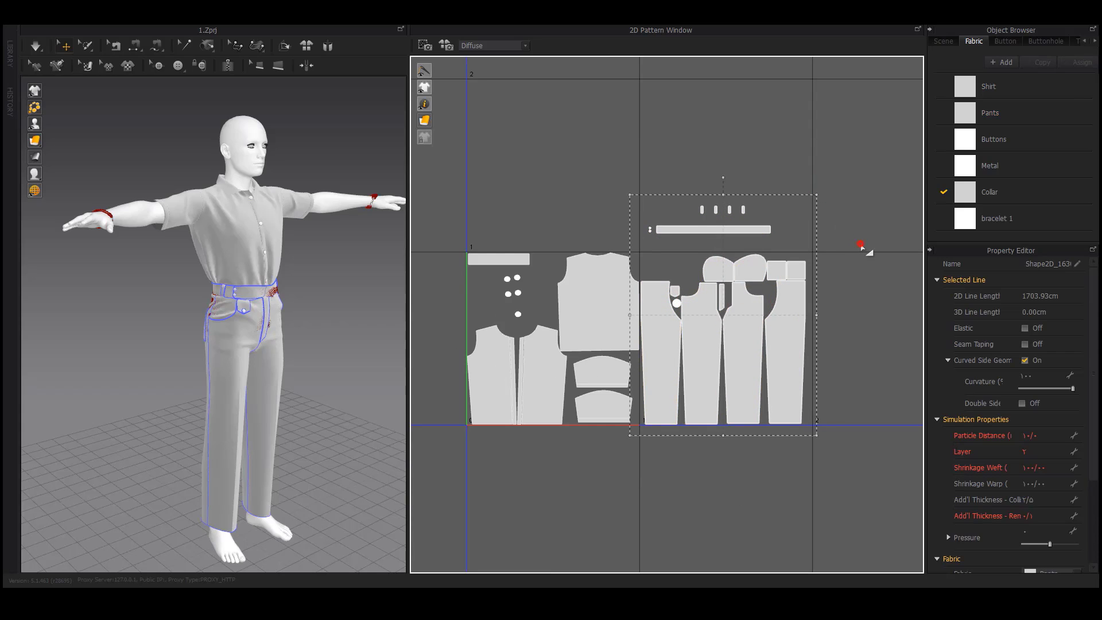
{"action": "left_click", "coordinate": [860, 246]}
{"action": "scroll", "coordinate": [811, 299], "scroll_direction": "up", "scroll_amount": 3}
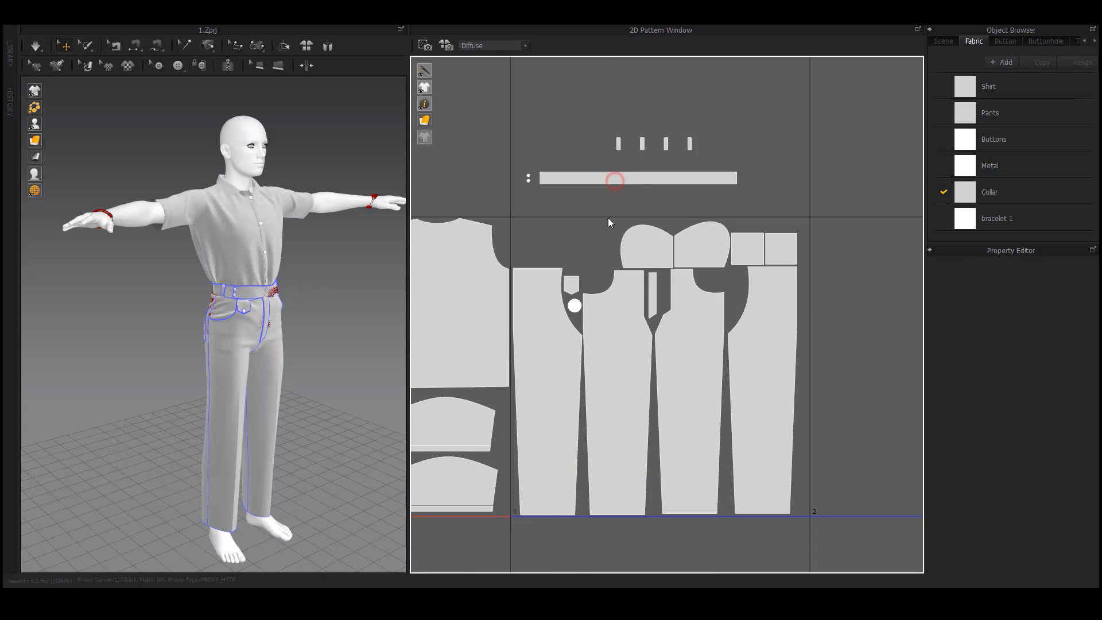
Step: Move the waistband down to the 1 to 2 tile's upper edge and shift one curved pocket piece toward the first leg
{"action": "left_click_drag", "start_coordinate": [615, 180], "coordinate": [587, 228]}
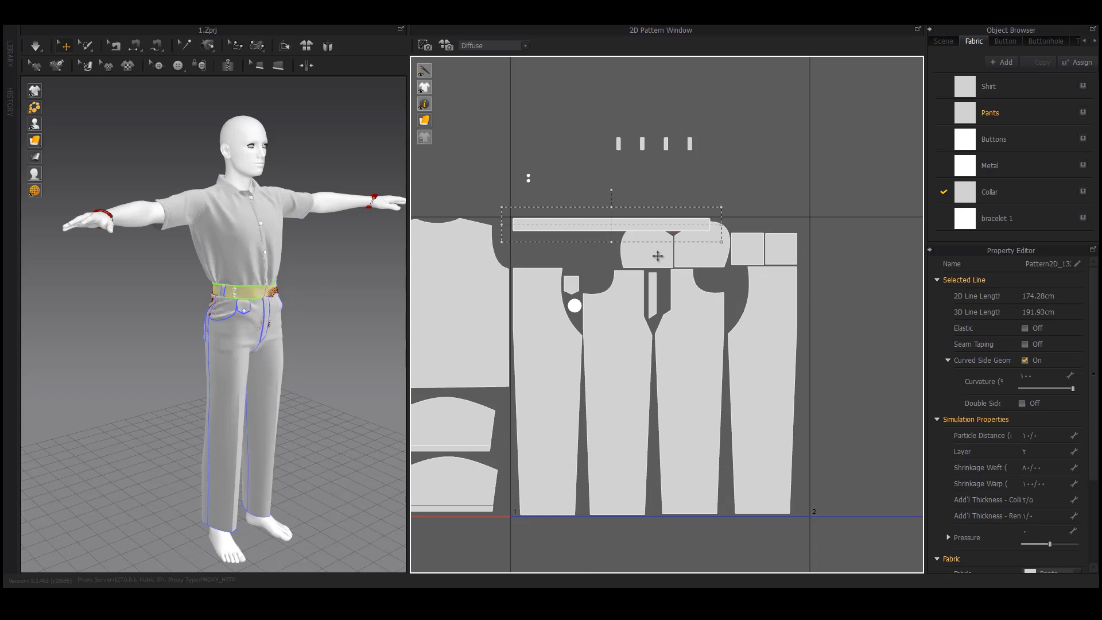
{"action": "left_click", "coordinate": [658, 256]}
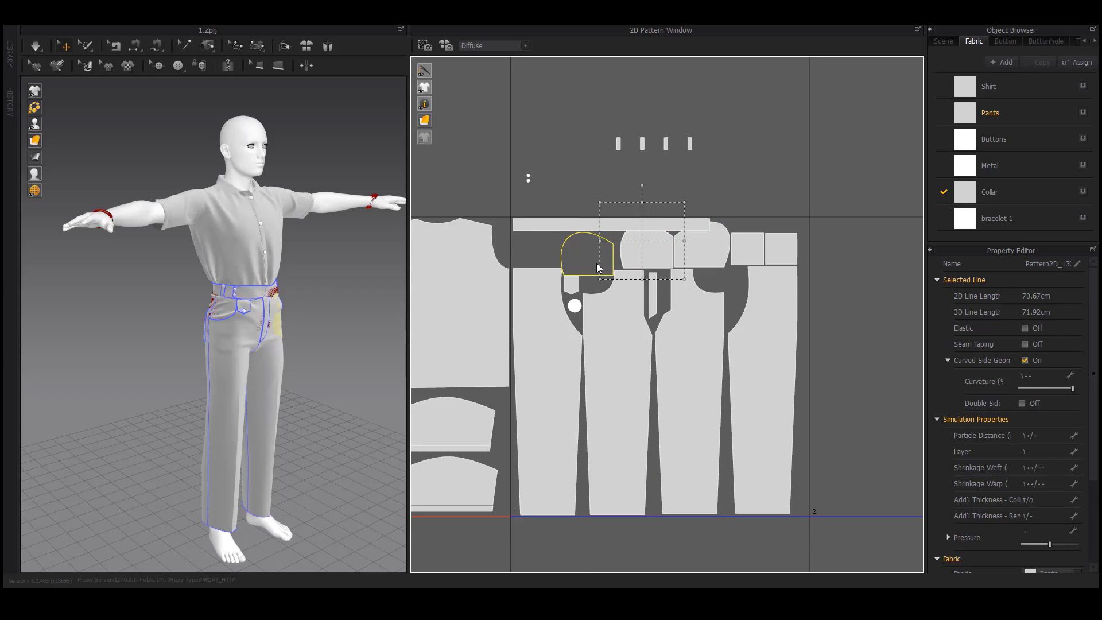
{"action": "mouse_move", "coordinate": [597, 267]}
{"action": "left_mouse_down"}
{"action": "mouse_move", "coordinate": [611, 259]}
{"action": "mouse_move", "coordinate": [602, 259]}
{"action": "left_mouse_up"}
Step: Scale the whole pants layout down slightly more and set the waistband against the upper corner of its tile
{"action": "scroll", "coordinate": [814, 189], "scroll_direction": "down", "scroll_amount": 3}
{"action": "left_click_drag", "start_coordinate": [825, 140], "coordinate": [615, 446]}
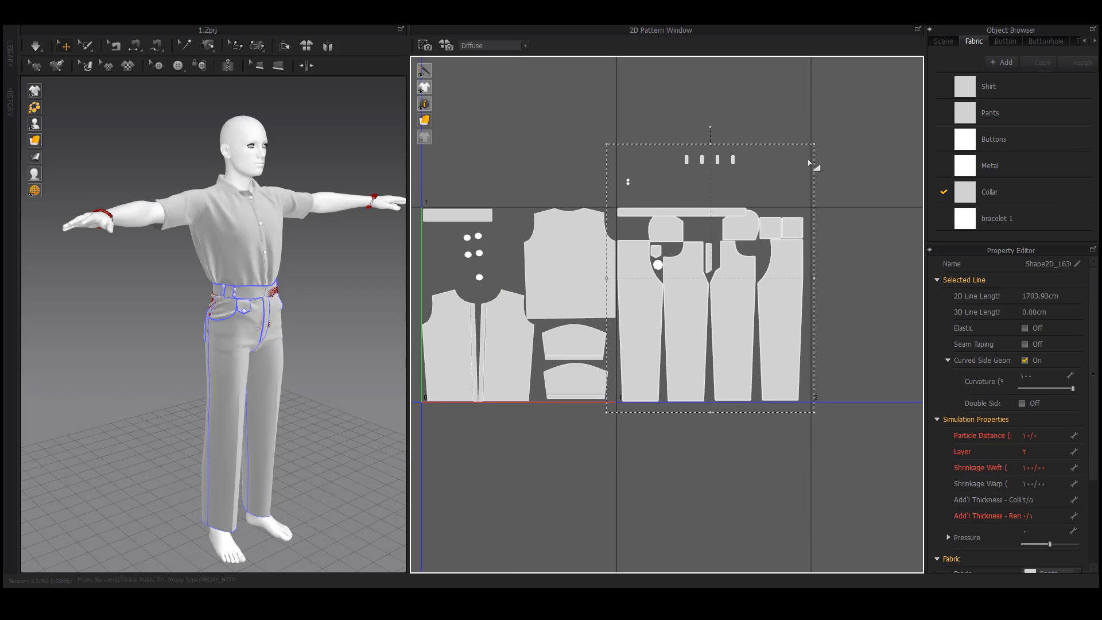
{"action": "scroll", "coordinate": [796, 224], "scroll_direction": "up", "scroll_amount": 2}
{"action": "scroll", "coordinate": [814, 206], "scroll_direction": "up", "scroll_amount": 2}
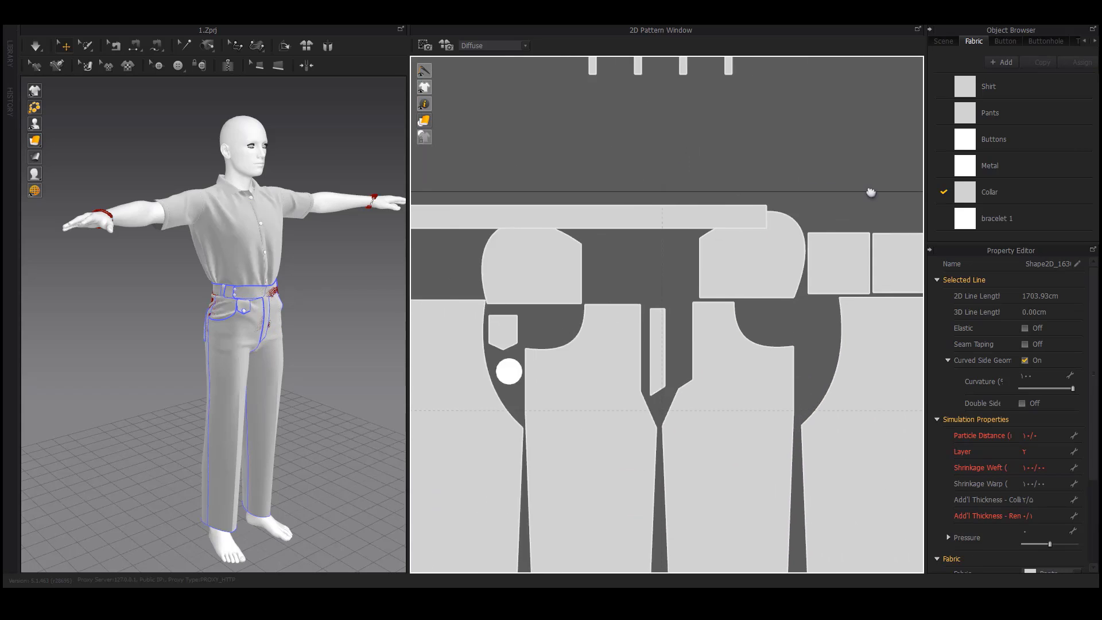
{"action": "left_click", "coordinate": [490, 206]}
{"action": "scroll", "coordinate": [620, 246], "scroll_direction": "down", "scroll_amount": 2}
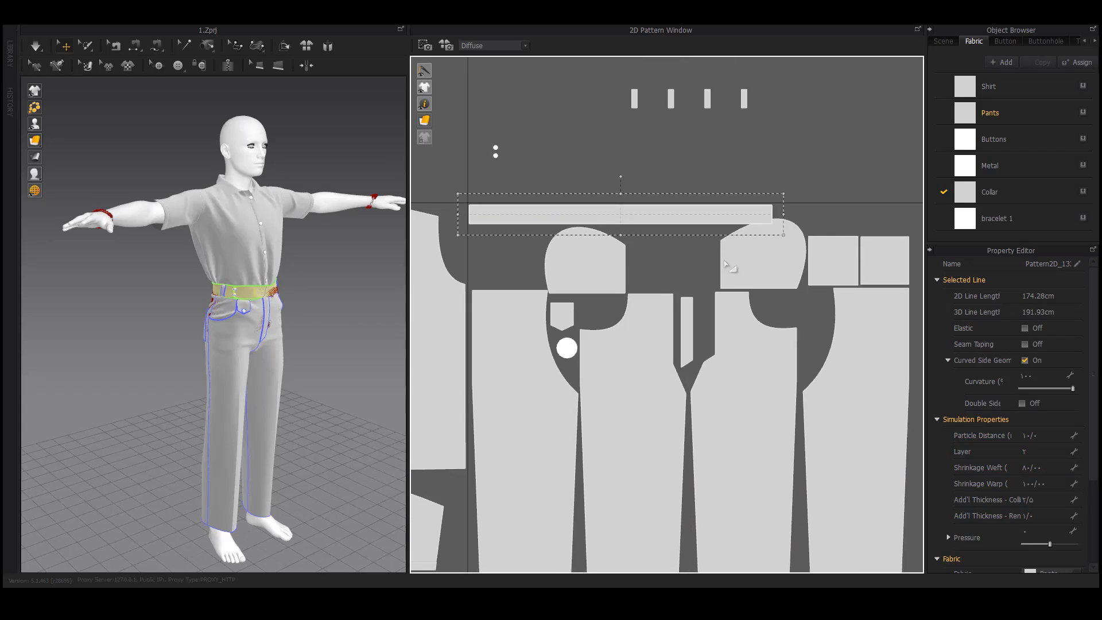
Step: Move the stacked square pocket pieces just outside the far side of the 1 to 2 tile
{"action": "middle_click_drag", "start_coordinate": [728, 266], "coordinate": [592, 244]}
{"action": "left_click_drag", "start_coordinate": [799, 198], "coordinate": [674, 262]}
{"action": "left_click_drag", "start_coordinate": [716, 229], "coordinate": [864, 220]}
Step: Pair the curved pocket pieces above the last leg and line up one piece from each square pocket stack beside them
{"action": "left_click_drag", "start_coordinate": [620, 227], "coordinate": [750, 227]}
{"action": "left_click_drag", "start_coordinate": [469, 241], "coordinate": [631, 250]}
{"action": "scroll", "coordinate": [773, 231], "scroll_direction": "down", "scroll_amount": 2}
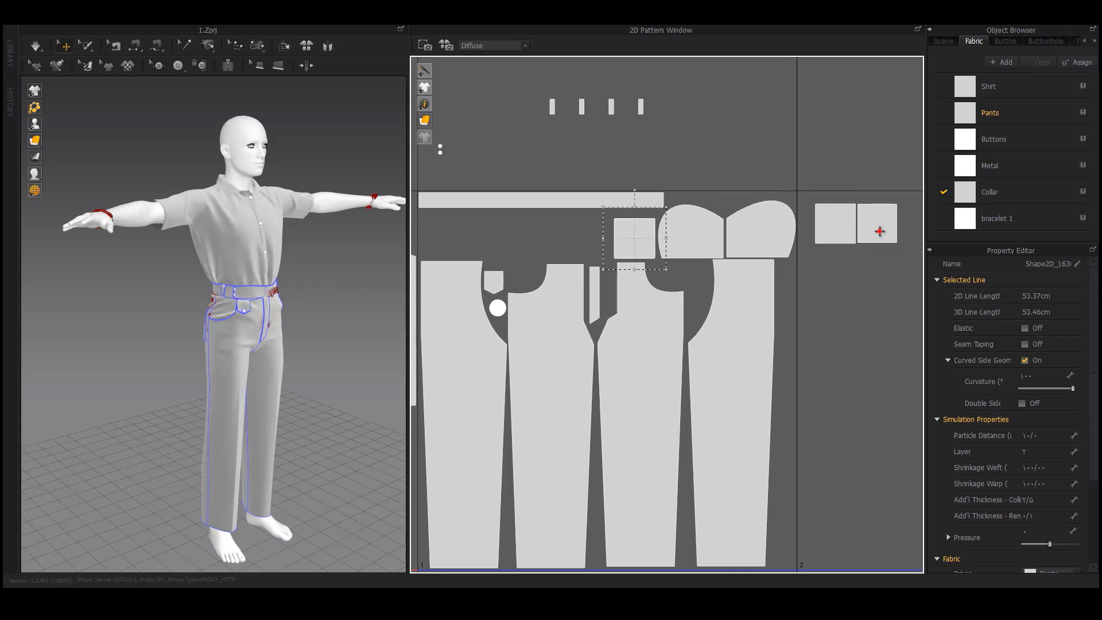
{"action": "left_click_drag", "start_coordinate": [878, 231], "coordinate": [594, 246]}
Step: Move the four belt loops beneath the waistband and place the two small buttons beside them inside the pants tile
{"action": "left_click_drag", "start_coordinate": [680, 138], "coordinate": [534, 84]}
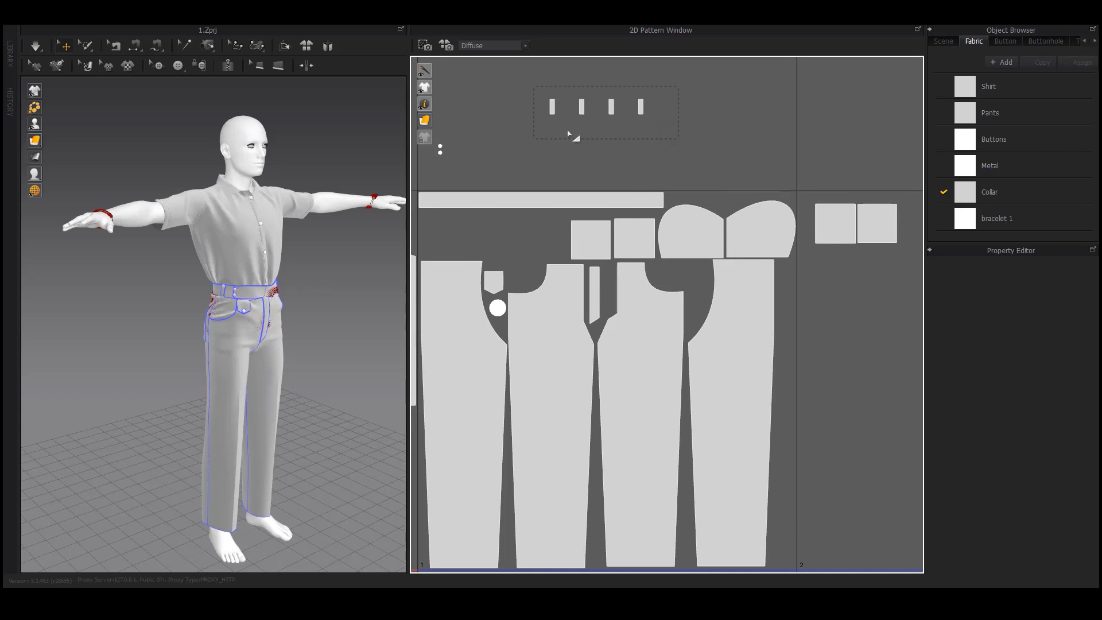
{"action": "middle_click_drag", "start_coordinate": [573, 135], "coordinate": [660, 133]}
{"action": "left_click_drag", "start_coordinate": [636, 103], "coordinate": [554, 237]}
{"action": "middle_click_drag", "start_coordinate": [579, 125], "coordinate": [586, 234]}
{"action": "left_click_drag", "start_coordinate": [521, 273], "coordinate": [589, 214]}
{"action": "left_click_drag", "start_coordinate": [537, 255], "coordinate": [532, 337]}
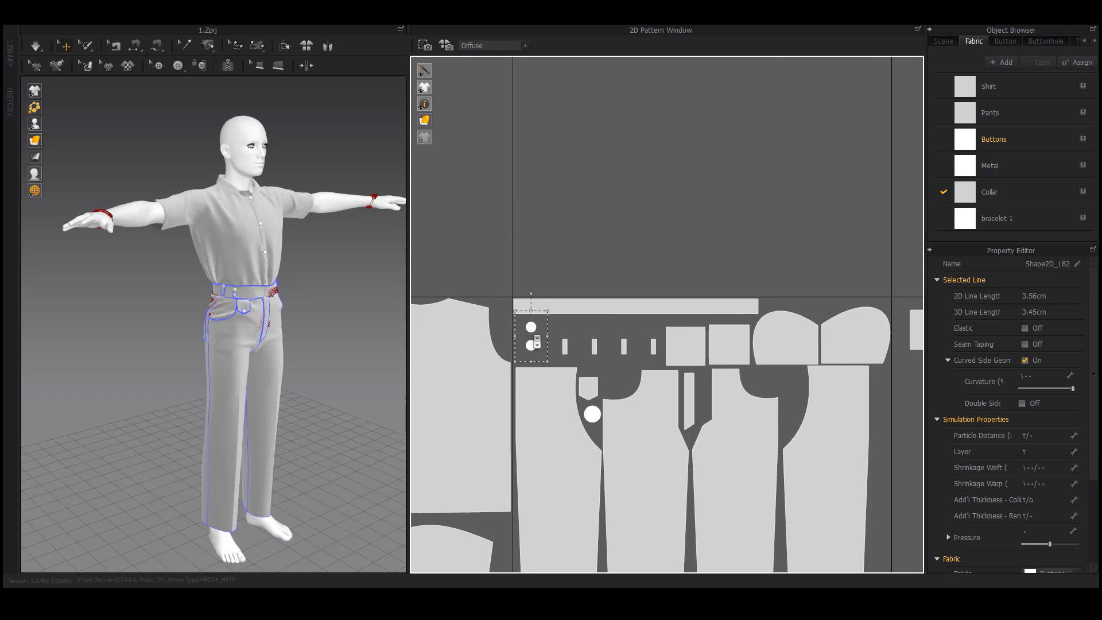
Step: Tuck three belt loops beside the small pointed piece and the fourth into the gap next to the fly strip
{"action": "scroll", "coordinate": [531, 334], "scroll_direction": "down", "scroll_amount": 7}
{"action": "scroll", "coordinate": [688, 331], "scroll_direction": "up", "scroll_amount": 6}
{"action": "middle_click_drag", "start_coordinate": [668, 334], "coordinate": [829, 314]}
{"action": "scroll", "coordinate": [750, 320], "scroll_direction": "up", "scroll_amount": 3}
{"action": "scroll", "coordinate": [750, 321], "scroll_direction": "down", "scroll_amount": 2}
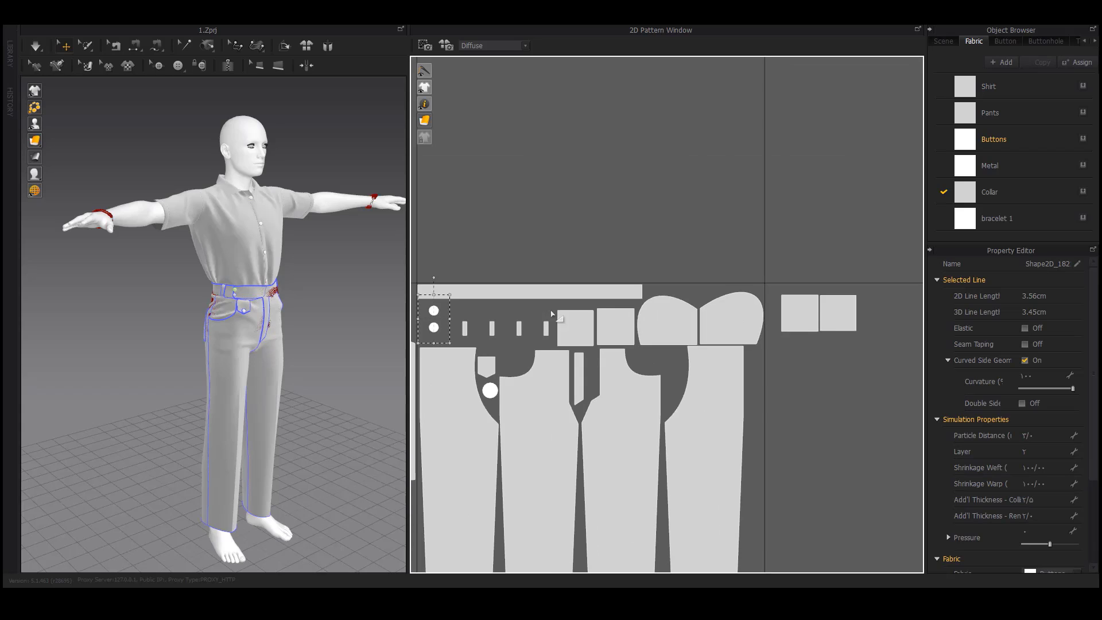
{"action": "left_click_drag", "start_coordinate": [545, 331], "coordinate": [482, 339]}
{"action": "left_click_drag", "start_coordinate": [593, 367], "coordinate": [593, 368]}
Step: Move the two remaining square pocket pieces into the pants tile, in line with the other two beneath the waistband
{"action": "left_click_drag", "start_coordinate": [879, 272], "coordinate": [799, 362]}
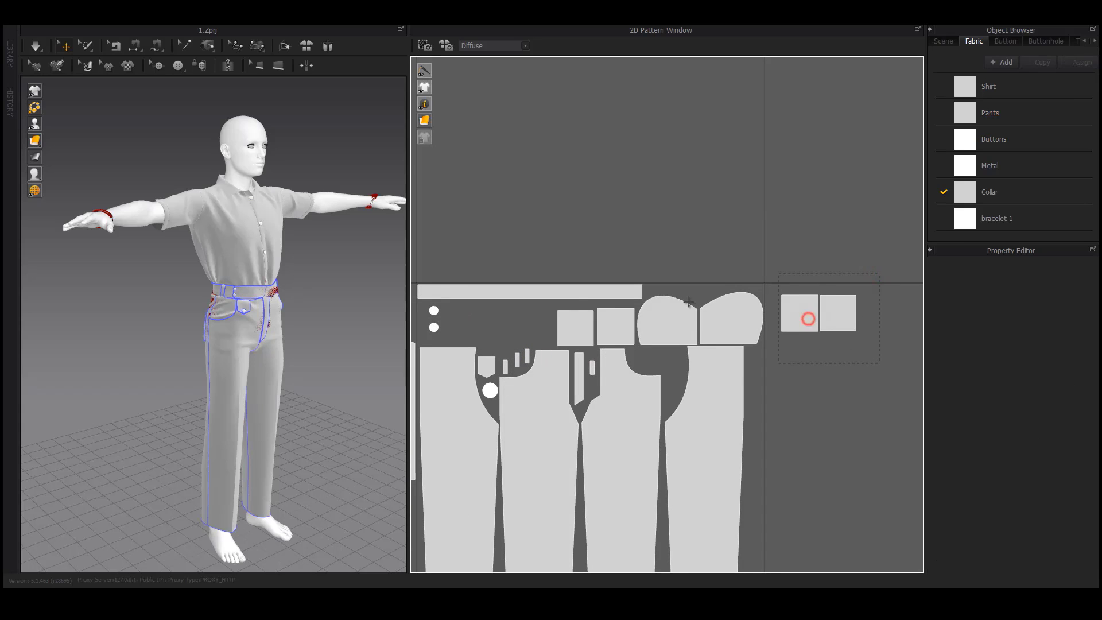
{"action": "left_click_drag", "start_coordinate": [807, 318], "coordinate": [504, 331]}
{"action": "left_click", "coordinate": [572, 254]}
Step: Select the bracelet pieces lying far above the tiles and bring them down right beside the shirt tile
{"action": "scroll", "coordinate": [559, 364], "scroll_direction": "down", "scroll_amount": 5}
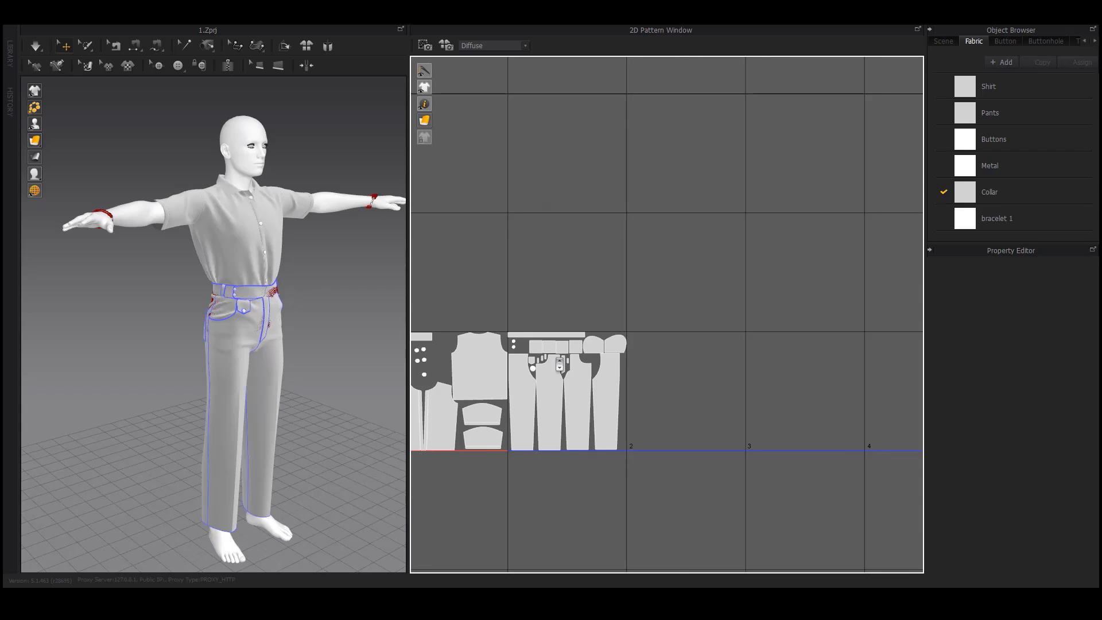
{"action": "scroll", "coordinate": [560, 363], "scroll_direction": "down", "scroll_amount": 4}
{"action": "scroll", "coordinate": [559, 364], "scroll_direction": "up", "scroll_amount": 8}
{"action": "scroll", "coordinate": [599, 355], "scroll_direction": "down", "scroll_amount": 8}
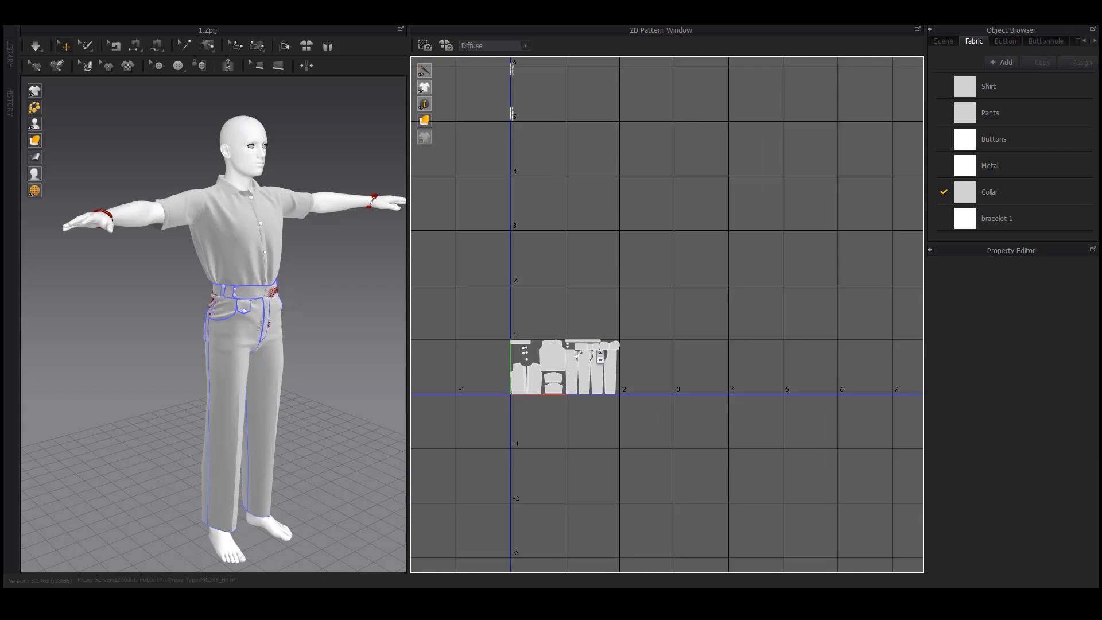
{"action": "scroll", "coordinate": [602, 348], "scroll_direction": "down", "scroll_amount": 2}
{"action": "left_click", "coordinate": [541, 189]}
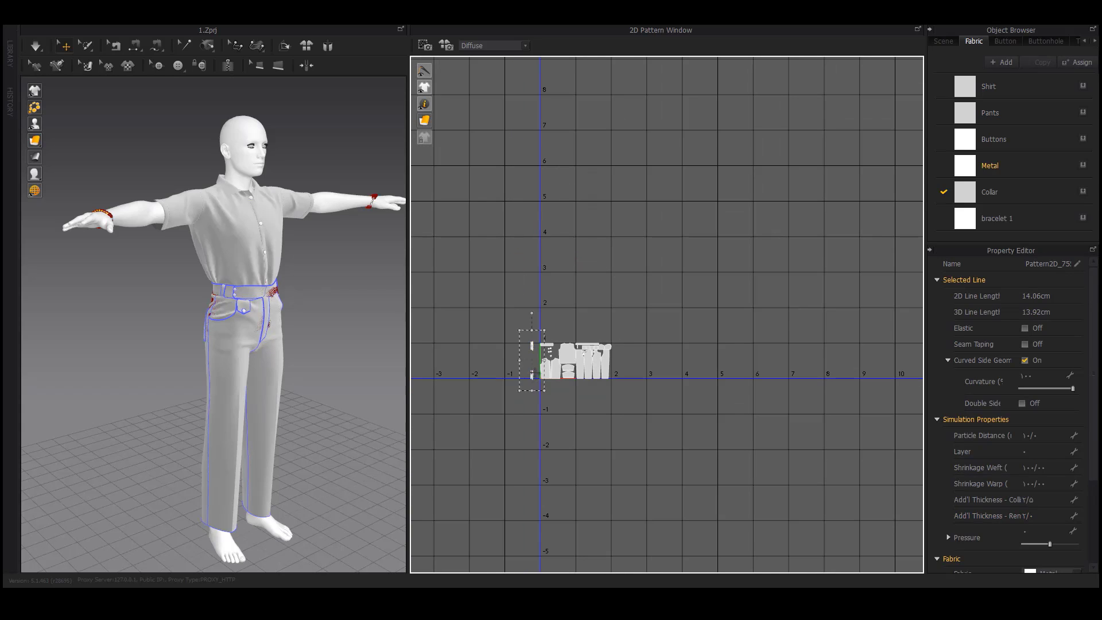
{"action": "scroll", "coordinate": [534, 369], "scroll_direction": "up", "scroll_amount": 10}
{"action": "left_click_drag", "start_coordinate": [550, 132], "coordinate": [571, 105]}
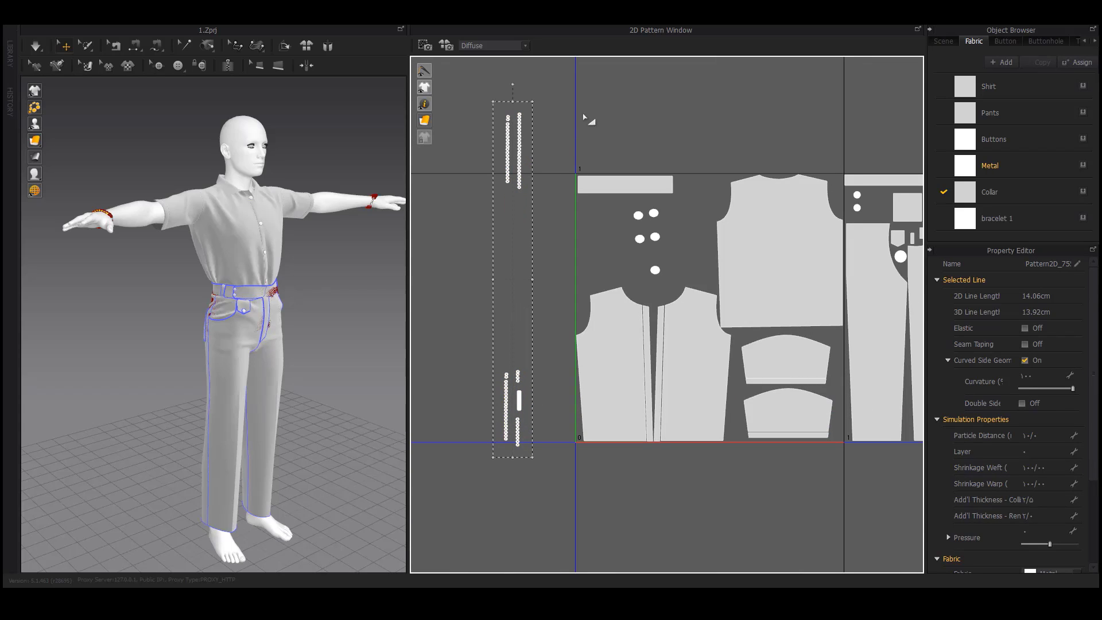
Step: Split the two long bracelet link columns into shorter ones and group them side by side above the shirt tile
{"action": "left_click_drag", "start_coordinate": [518, 129], "coordinate": [438, 106]}
{"action": "middle_click_drag", "start_coordinate": [547, 157], "coordinate": [600, 249]}
{"action": "left_click_drag", "start_coordinate": [565, 206], "coordinate": [511, 132]}
{"action": "scroll", "coordinate": [561, 176], "scroll_direction": "down", "scroll_amount": 5}
{"action": "left_click_drag", "start_coordinate": [552, 228], "coordinate": [517, 151]}
{"action": "left_click_drag", "start_coordinate": [529, 143], "coordinate": [591, 267]}
{"action": "left_click_drag", "start_coordinate": [578, 221], "coordinate": [630, 179]}
{"action": "scroll", "coordinate": [666, 269], "scroll_direction": "up", "scroll_amount": 4}
{"action": "left_click", "coordinate": [680, 246]}
{"action": "left_click_drag", "start_coordinate": [609, 129], "coordinate": [644, 240]}
{"action": "left_click_drag", "start_coordinate": [635, 192], "coordinate": [644, 186]}
{"action": "left_click_drag", "start_coordinate": [635, 278], "coordinate": [633, 171]}
Step: Regroup the other bracelet's links below the tile baseline into three adjacent columns, apart from the metal bar
{"action": "middle_click_drag", "start_coordinate": [669, 173], "coordinate": [709, 29]}
{"action": "middle_click_drag", "start_coordinate": [505, 562], "coordinate": [616, 291]}
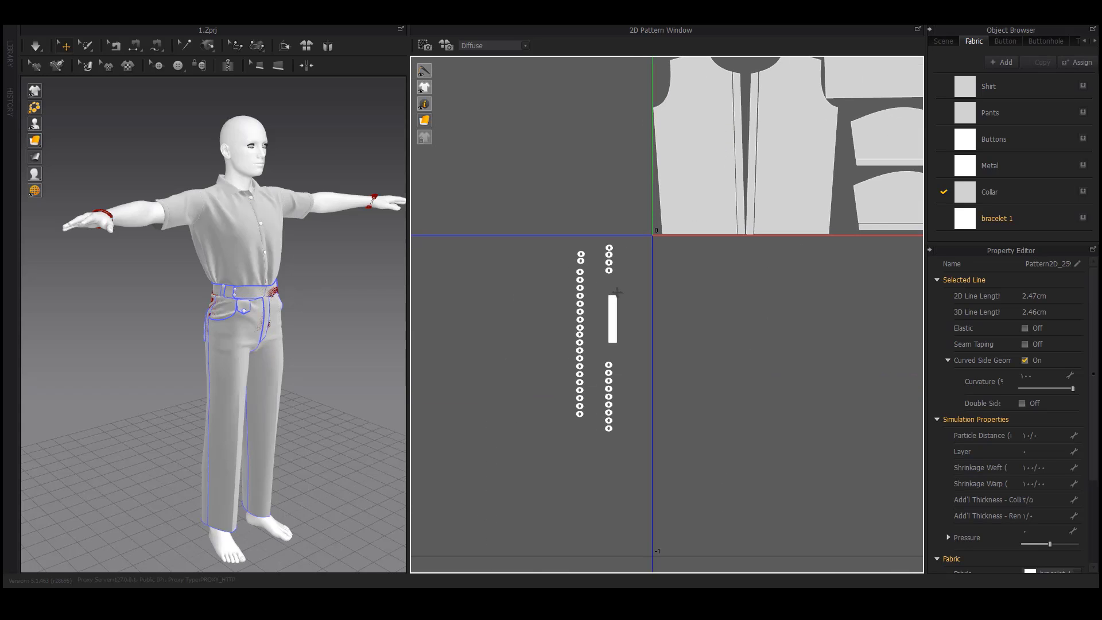
{"action": "left_click_drag", "start_coordinate": [625, 227], "coordinate": [595, 273]}
{"action": "left_click_drag", "start_coordinate": [630, 358], "coordinate": [589, 334]}
{"action": "left_click_drag", "start_coordinate": [600, 424], "coordinate": [570, 259]}
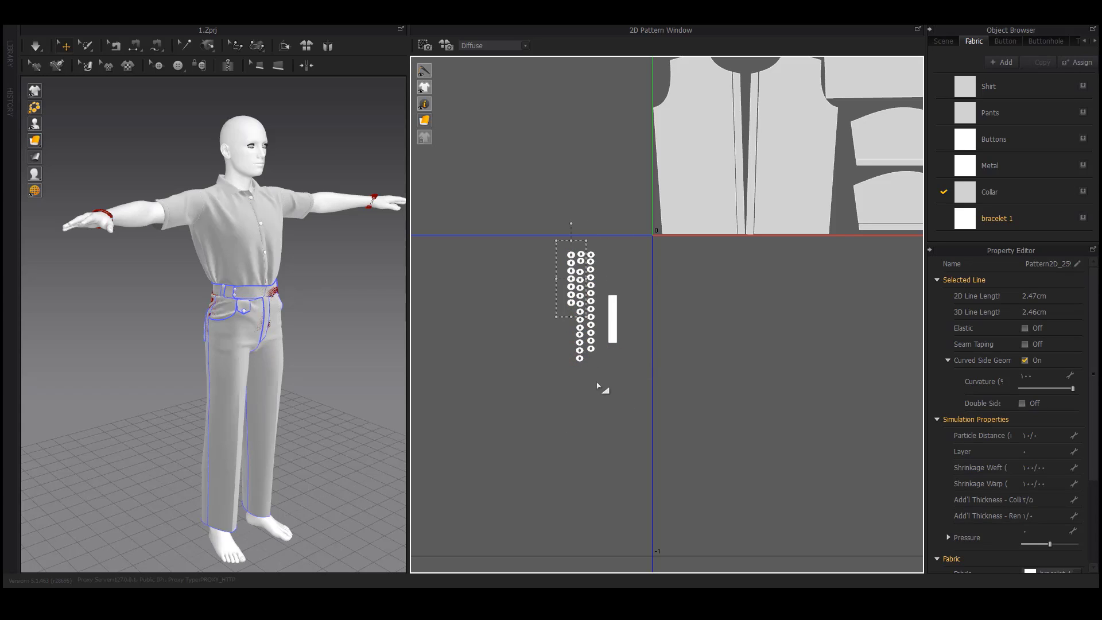
Step: Move the three-column link group into the shirt tile beside the back piece, and move the shirt buttons outside the tile
{"action": "left_click_drag", "start_coordinate": [597, 381], "coordinate": [731, 118]}
{"action": "scroll", "coordinate": [595, 374], "scroll_direction": "down", "scroll_amount": 3}
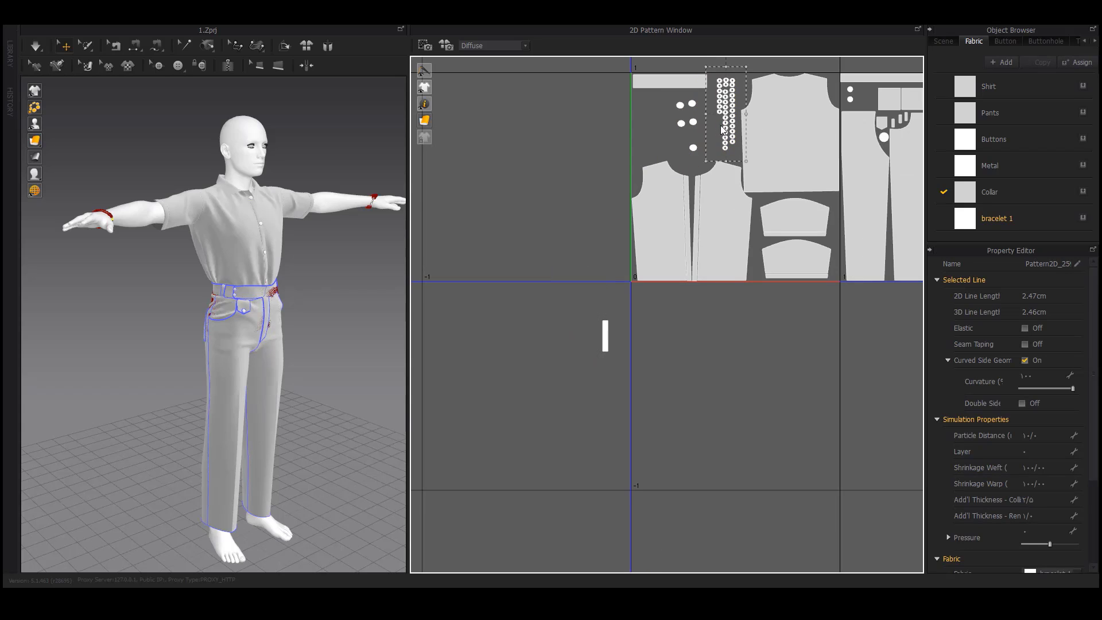
{"action": "middle_click_drag", "start_coordinate": [659, 103], "coordinate": [585, 285]}
{"action": "left_click_drag", "start_coordinate": [589, 273], "coordinate": [630, 345]}
{"action": "left_click_drag", "start_coordinate": [619, 305], "coordinate": [538, 204]}
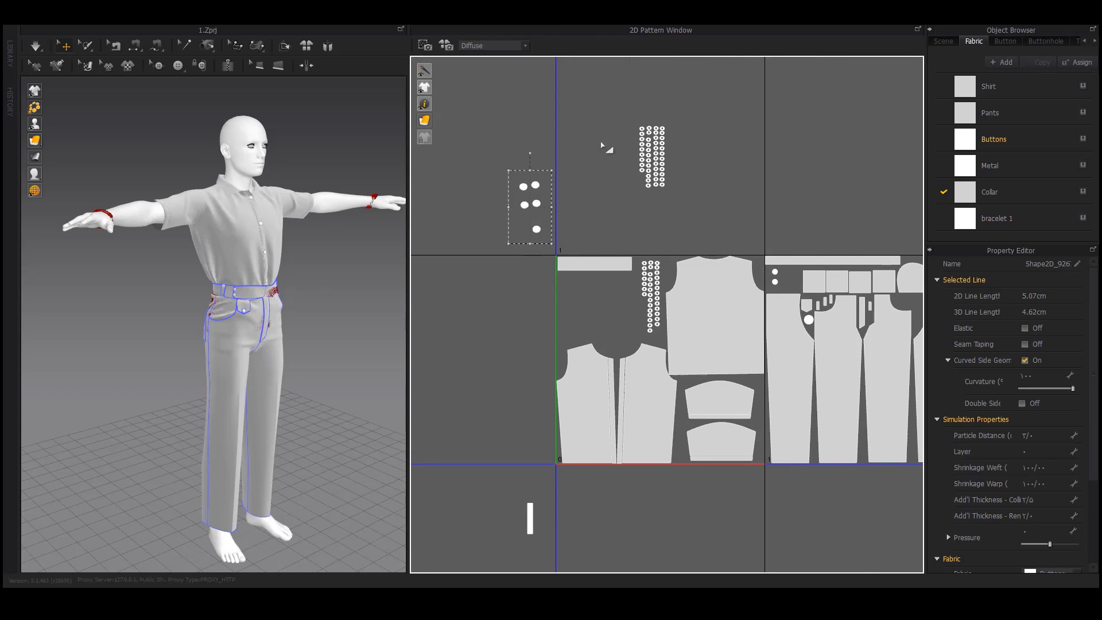
Step: Place the other bracelet link group next to the first in the shirt tile and return the shirt buttons beside it
{"action": "left_click_drag", "start_coordinate": [616, 90], "coordinate": [696, 216]}
{"action": "left_click_drag", "start_coordinate": [659, 164], "coordinate": [633, 309]}
{"action": "left_click_drag", "start_coordinate": [508, 165], "coordinate": [551, 254]}
{"action": "left_click_drag", "start_coordinate": [536, 204], "coordinate": [573, 322]}
Step: Move the metal bracelet bar into the shirt tile, next to the shirt buttons below the collar strip
{"action": "left_click", "coordinate": [531, 336]}
{"action": "left_click", "coordinate": [529, 519]}
{"action": "scroll", "coordinate": [631, 313], "scroll_direction": "down", "scroll_amount": 3}
{"action": "scroll", "coordinate": [631, 313], "scroll_direction": "up", "scroll_amount": 3}
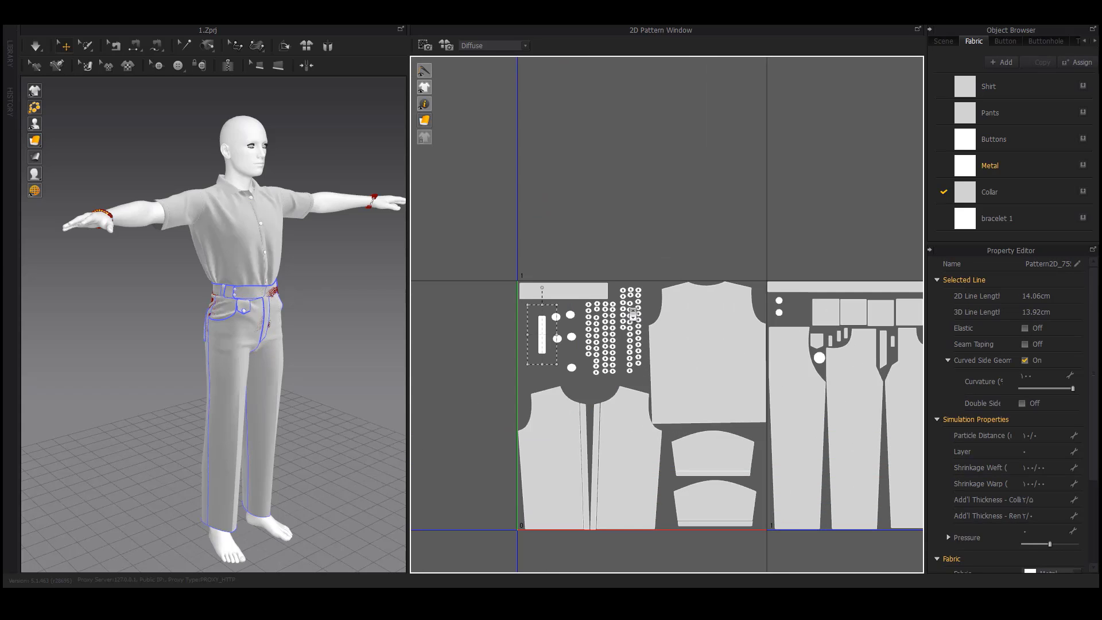
Step: Review the packed shirt and pants UV tiles, the overall 2D pattern layout and the dressed avatar
{"action": "scroll", "coordinate": [633, 313], "scroll_direction": "up", "scroll_amount": 2}
{"action": "scroll", "coordinate": [633, 313], "scroll_direction": "down", "scroll_amount": 4}
{"action": "scroll", "coordinate": [681, 374], "scroll_direction": "up", "scroll_amount": 4}
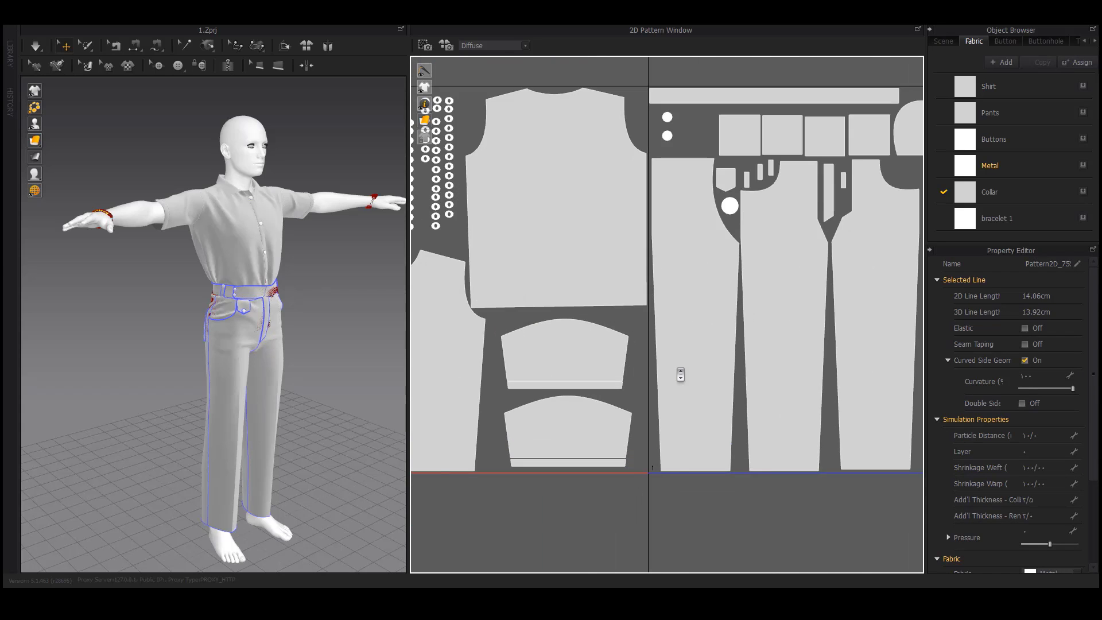
{"action": "scroll", "coordinate": [657, 364], "scroll_direction": "down", "scroll_amount": 3}
{"action": "scroll", "coordinate": [657, 364], "scroll_direction": "down", "scroll_amount": 7}
{"action": "middle_click_drag", "start_coordinate": [681, 261], "coordinate": [673, 223]}
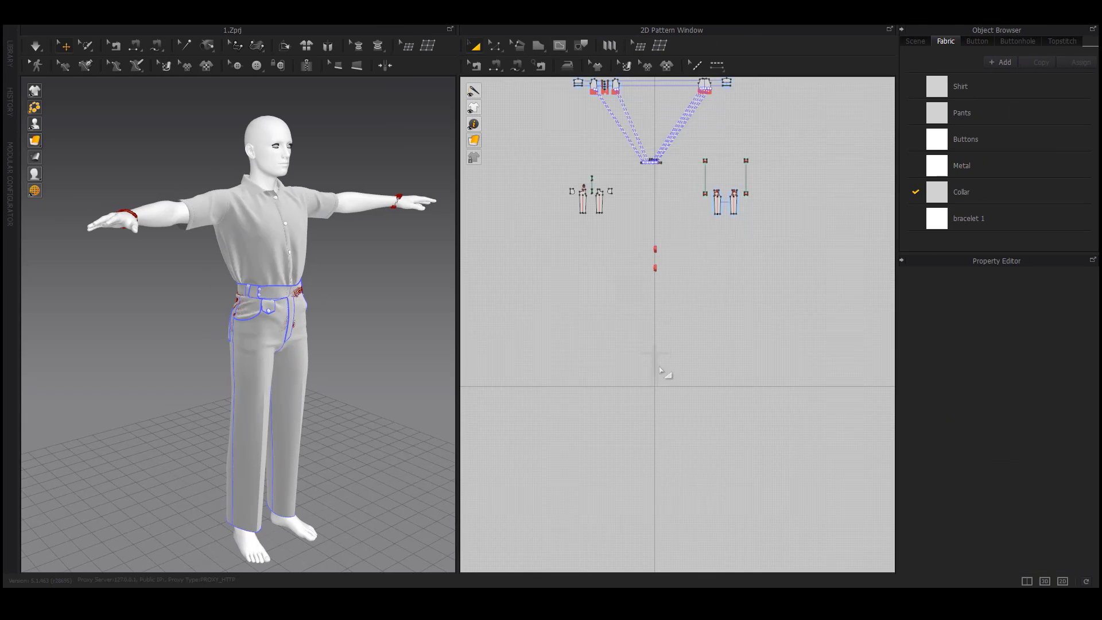
{"action": "middle_click_drag", "start_coordinate": [685, 215], "coordinate": [684, 328]}
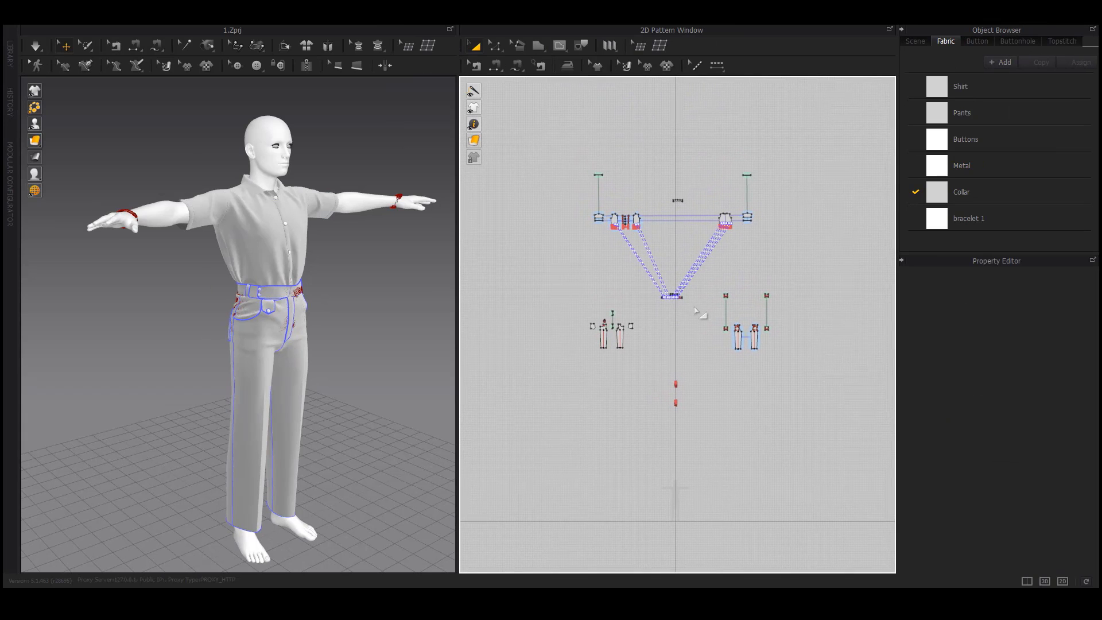
{"action": "right_click_drag", "start_coordinate": [369, 310], "coordinate": [306, 317]}
{"action": "scroll", "coordinate": [588, 319], "scroll_direction": "down", "scroll_amount": 1}
Step: Save the garment project
{"action": "left_click_drag", "start_coordinate": [525, 139], "coordinate": [785, 491]}
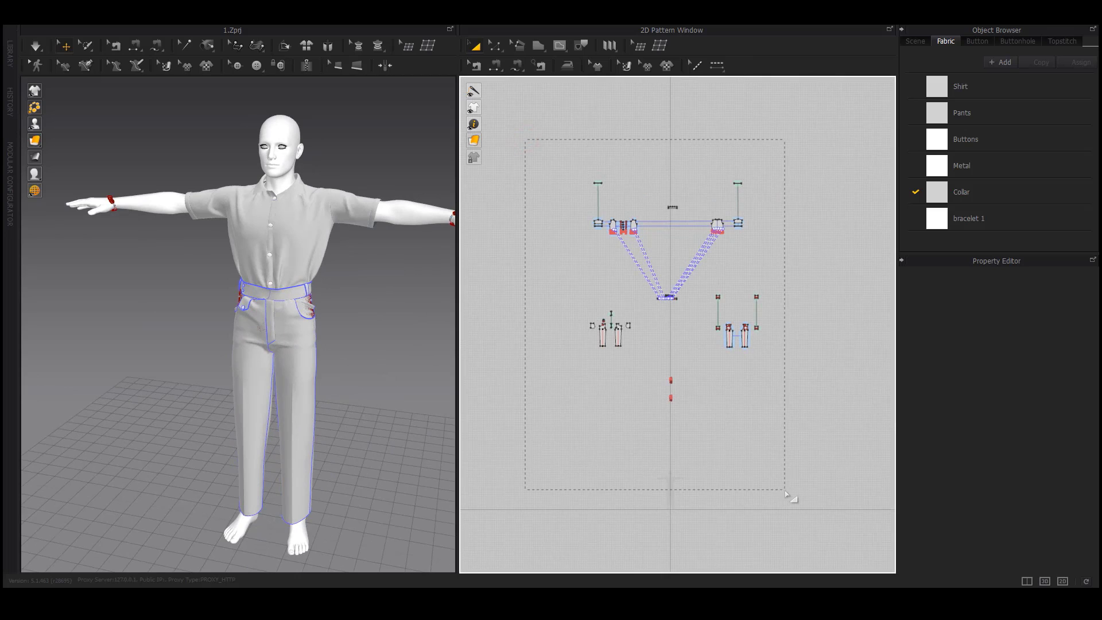
{"action": "key", "text": "ctrl+s"}
{"action": "key", "text": "Return"}
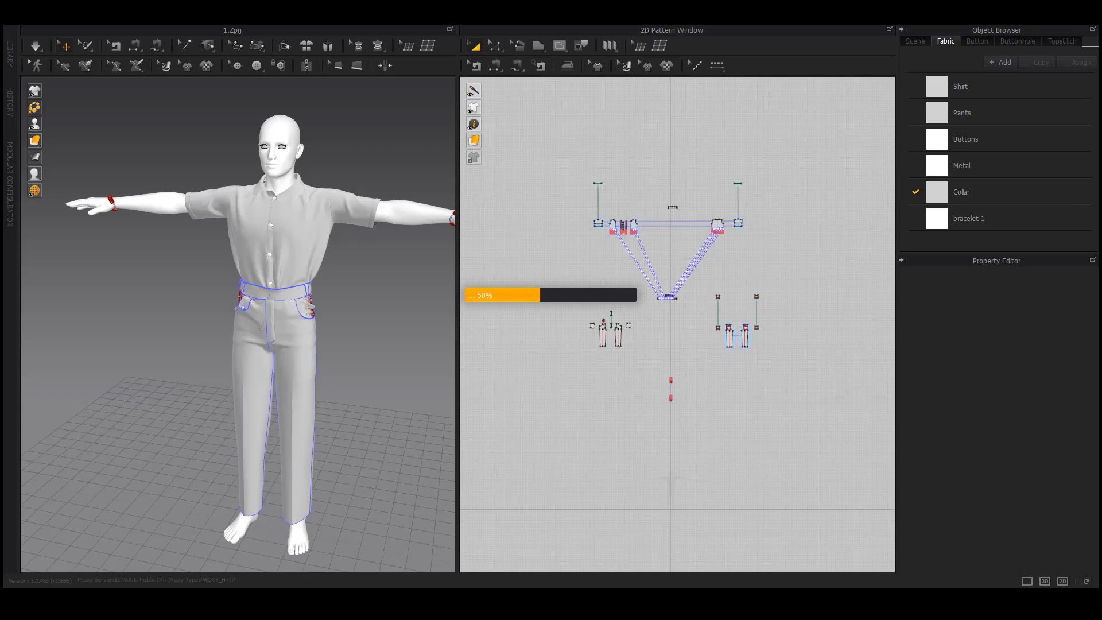
Step: Select all pattern pieces and start an OBJ export, proceeding past the memory warning
{"action": "left_click_drag", "start_coordinate": [532, 146], "coordinate": [615, 306]}
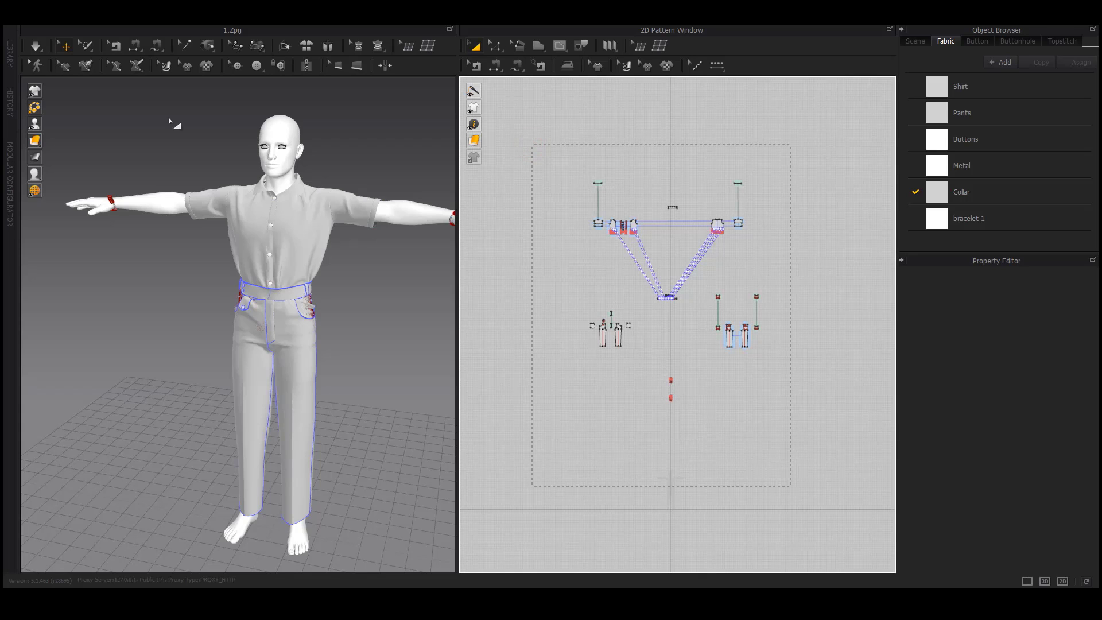
{"action": "left_click", "coordinate": [36, 18]}
{"action": "mouse_move", "coordinate": [80, 186]}
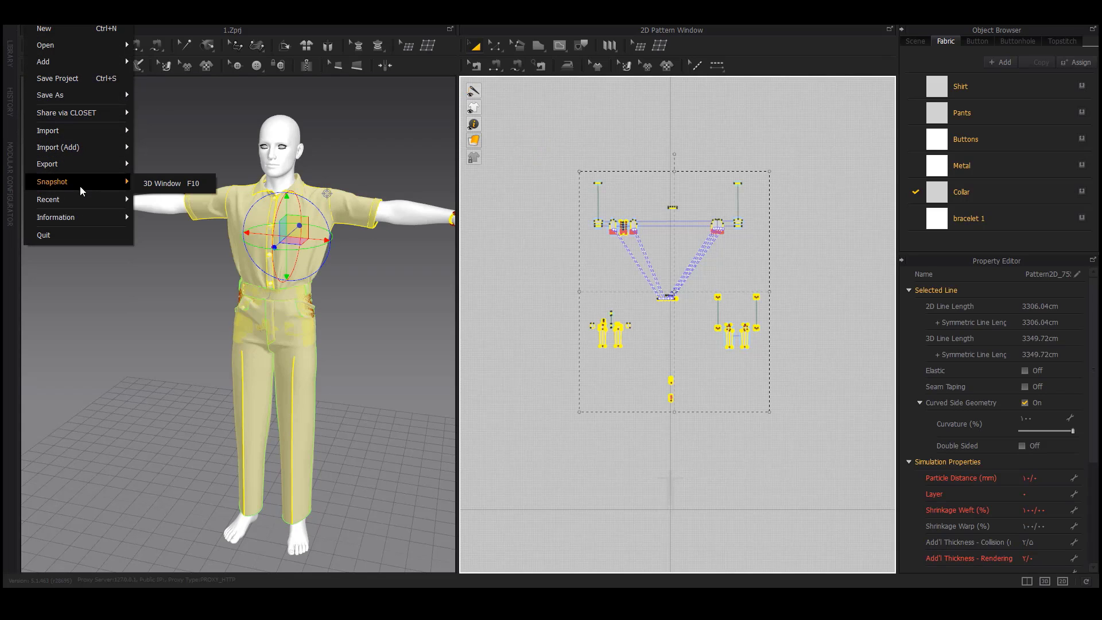
{"action": "mouse_move", "coordinate": [86, 161]}
{"action": "left_click", "coordinate": [167, 180]}
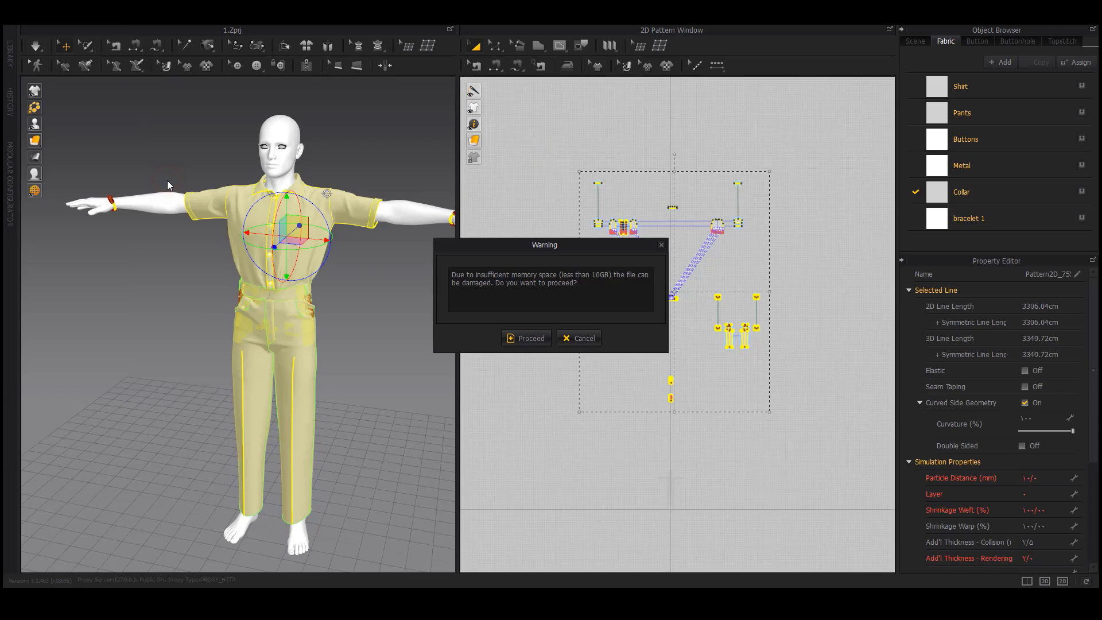
{"action": "left_click", "coordinate": [532, 338]}
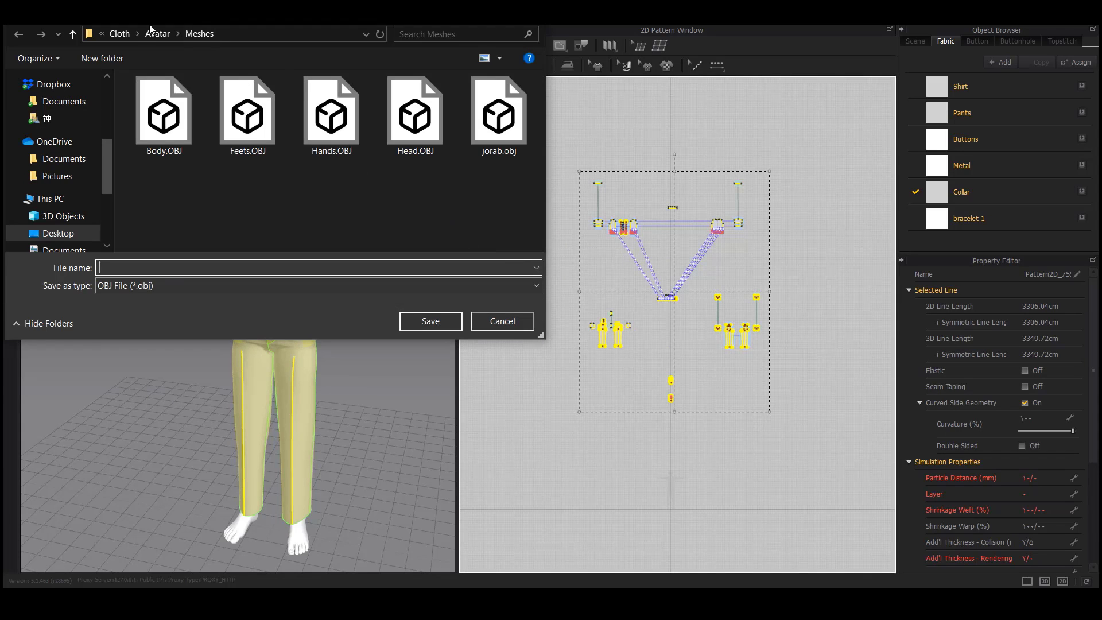
Step: Save the OBJ export as "thick" in the desktop's Vintage style folder
{"action": "left_click", "coordinate": [126, 36]}
{"action": "left_click", "coordinate": [125, 36]}
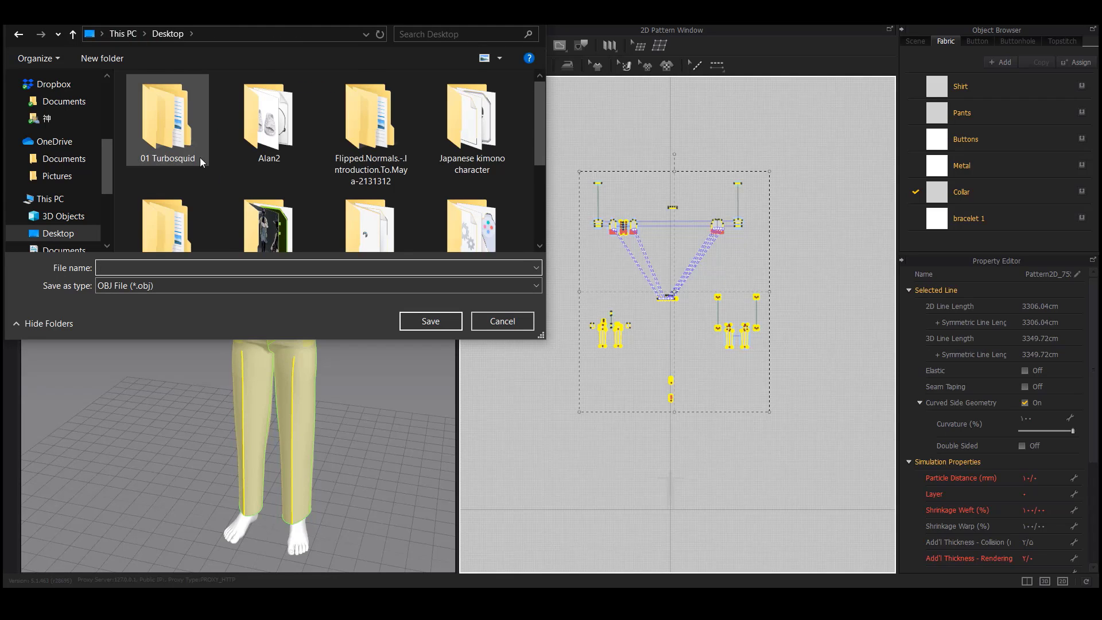
{"action": "scroll", "coordinate": [305, 167], "scroll_direction": "down", "scroll_amount": 3}
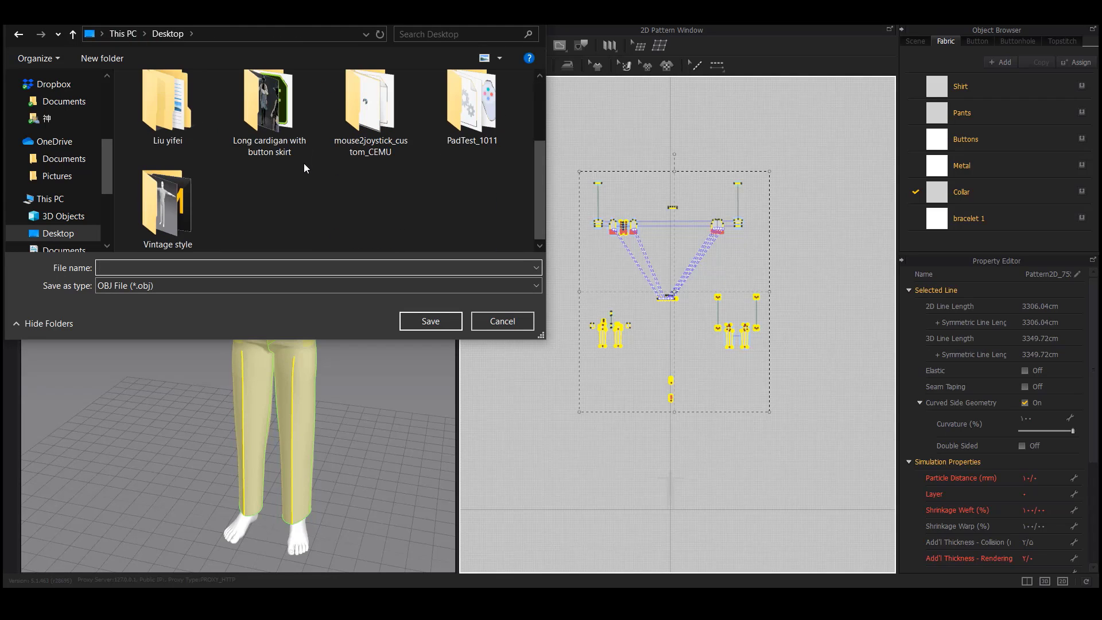
{"action": "double_click", "coordinate": [163, 212]}
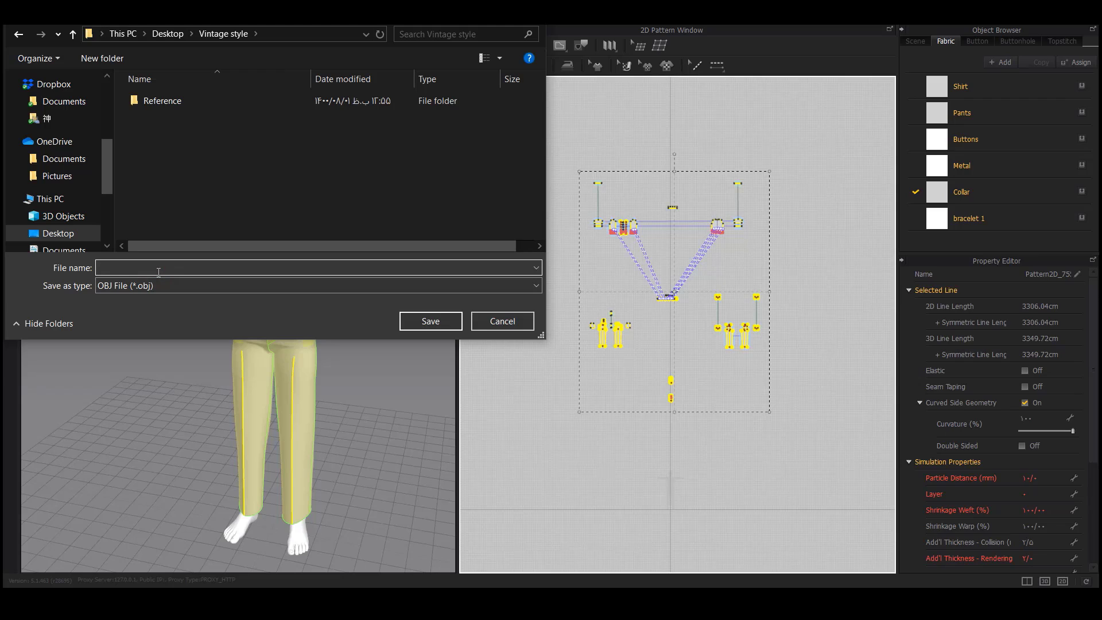
{"action": "type", "text": "thick"}
{"action": "left_click", "coordinate": [431, 323]}
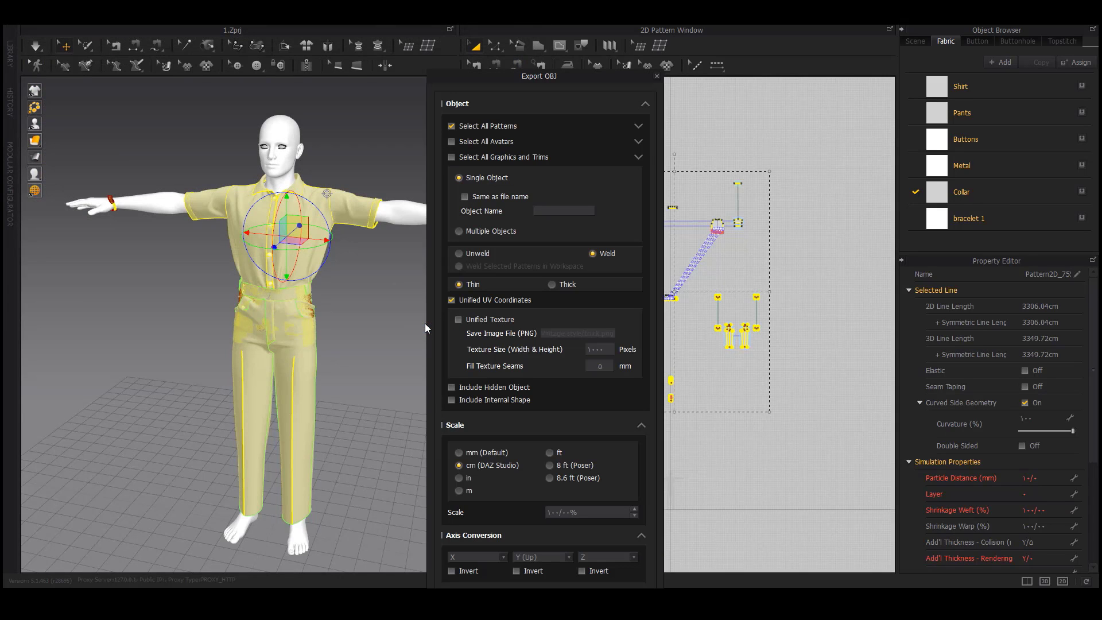
Step: Export the patterns as a Thick single object with unified UV coordinates at the cm (DAZ Studio) scale
{"action": "left_click", "coordinate": [553, 283]}
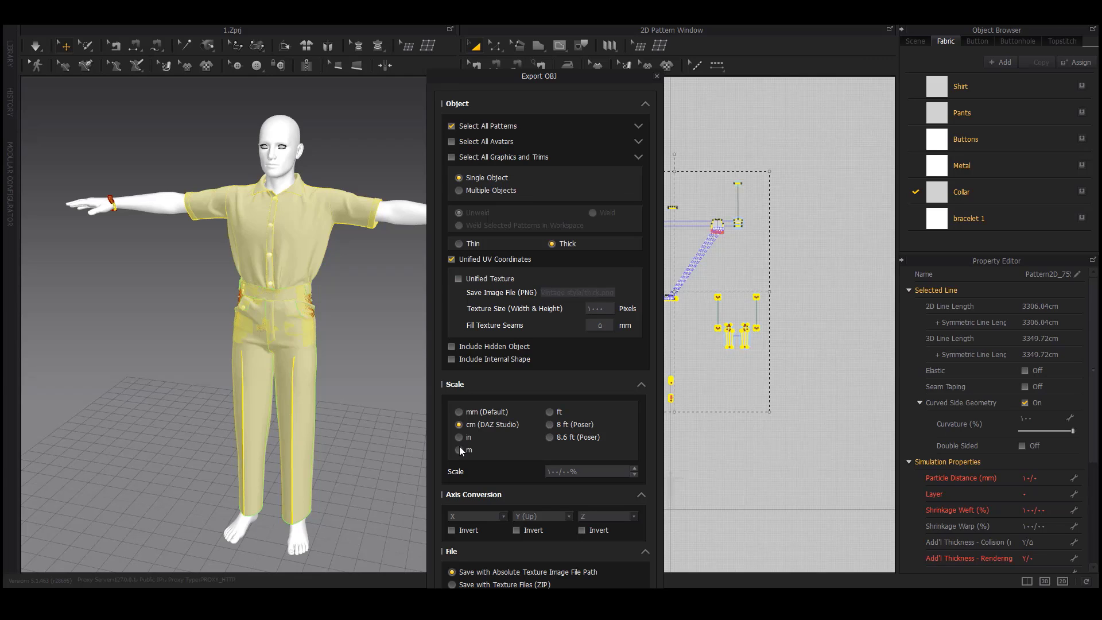
{"action": "left_click", "coordinate": [644, 104]}
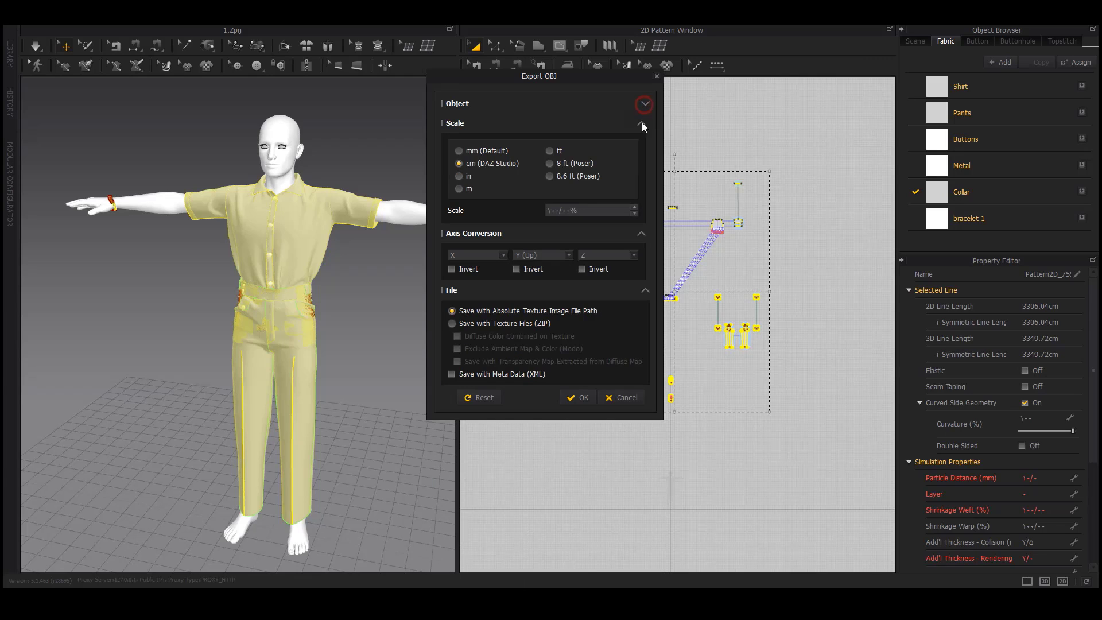
{"action": "left_click", "coordinate": [573, 395]}
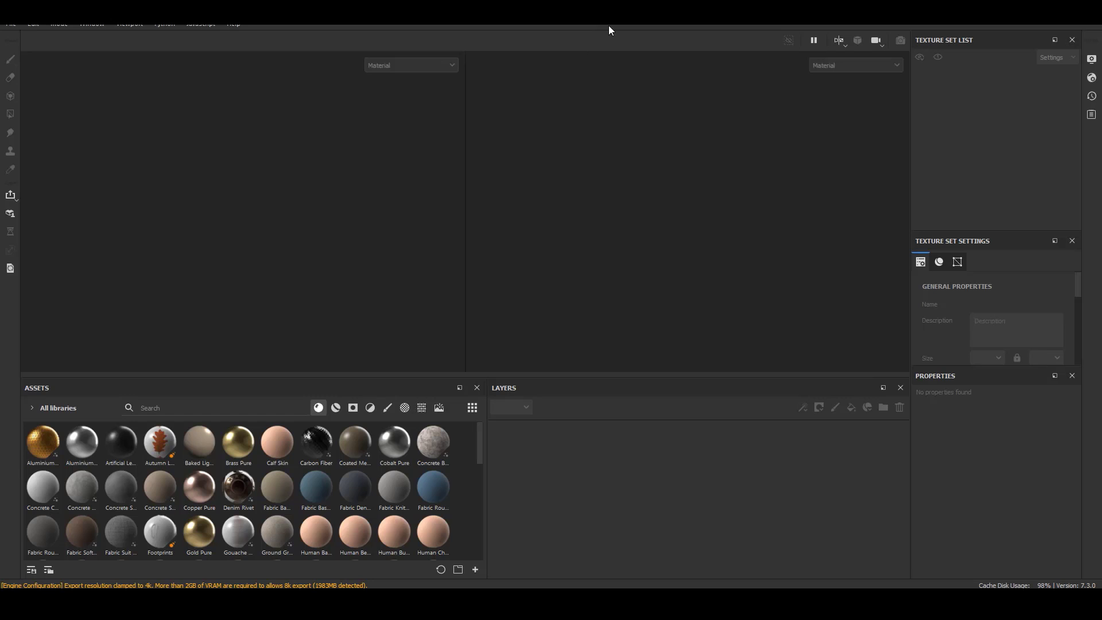
Step: In Substance Painter, create a new project from Vintage style/thick.obj, converting UV tiles into individual texture sets
{"action": "left_click", "coordinate": [11, 26]}
{"action": "left_click", "coordinate": [23, 38]}
{"action": "left_click", "coordinate": [669, 136]}
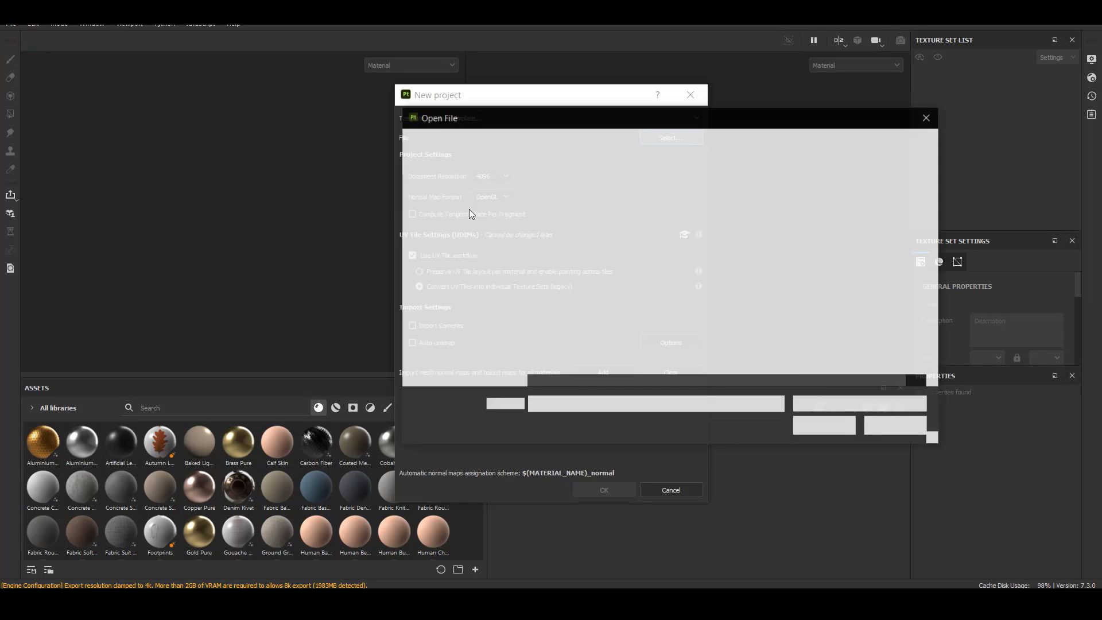
{"action": "scroll", "coordinate": [472, 221], "scroll_direction": "up", "scroll_amount": 5}
{"action": "left_click", "coordinate": [459, 213]}
{"action": "scroll", "coordinate": [594, 299], "scroll_direction": "down", "scroll_amount": 2}
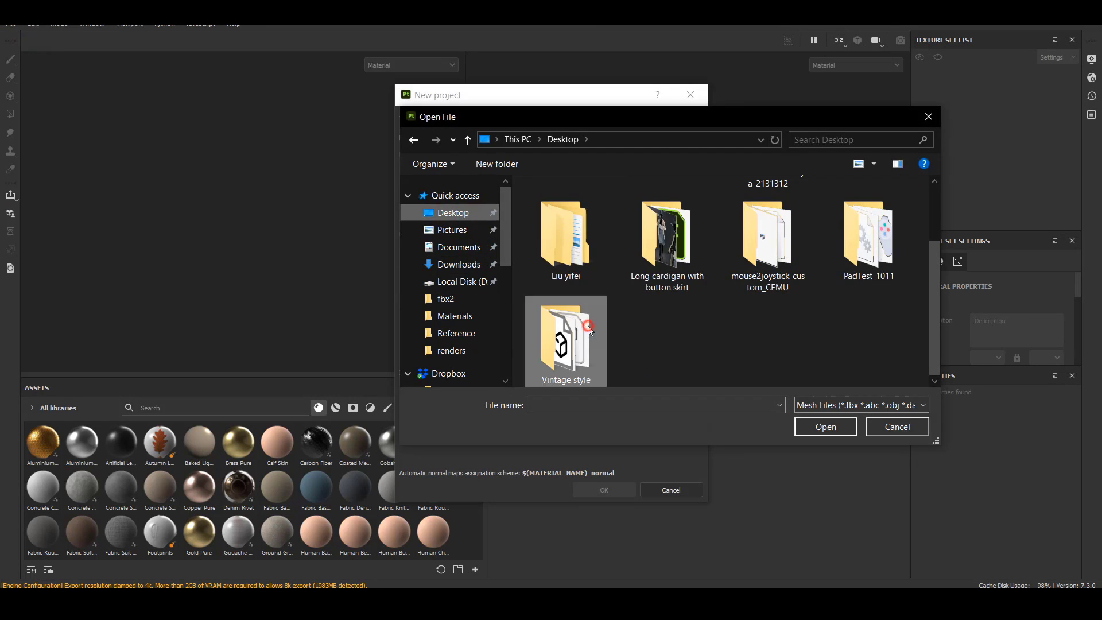
{"action": "double_click", "coordinate": [589, 329]}
{"action": "double_click", "coordinate": [643, 220]}
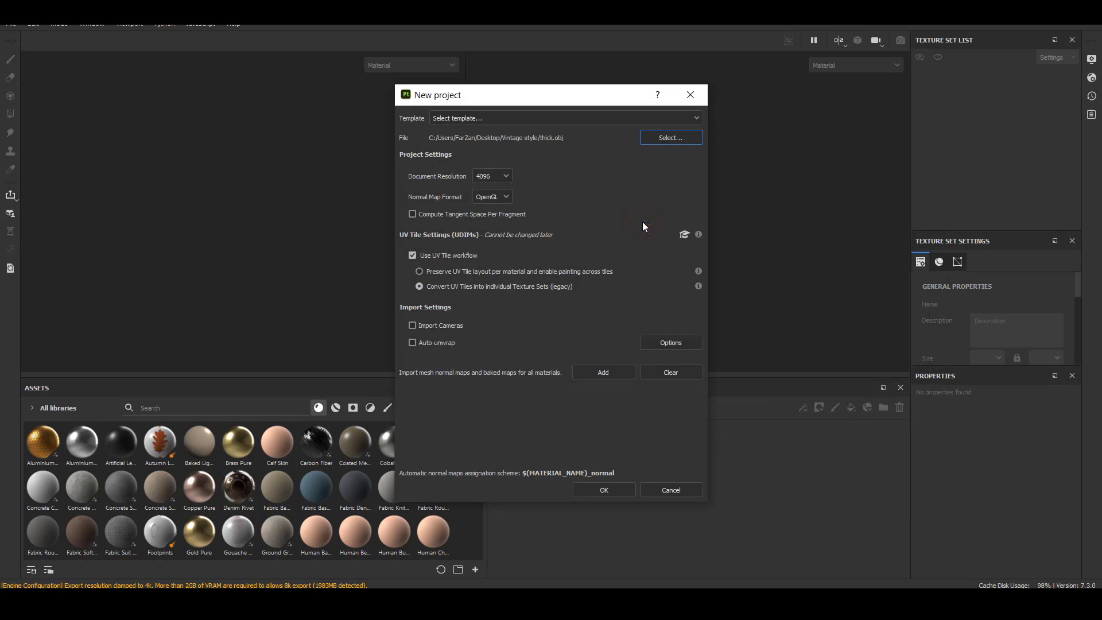
{"action": "left_click", "coordinate": [426, 287]}
{"action": "left_click", "coordinate": [610, 491]}
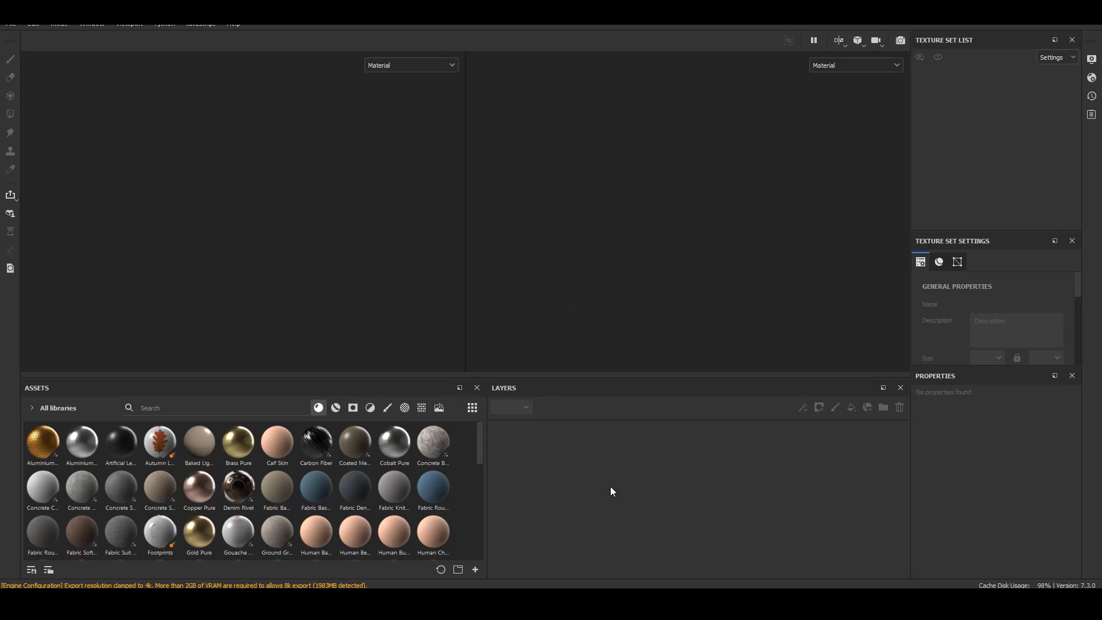
Step: Inspect texture sets 1001 and 1002, temporarily hiding 1002 to examine the shirt mesh and its UVs alone
{"action": "left_click", "coordinate": [941, 84]}
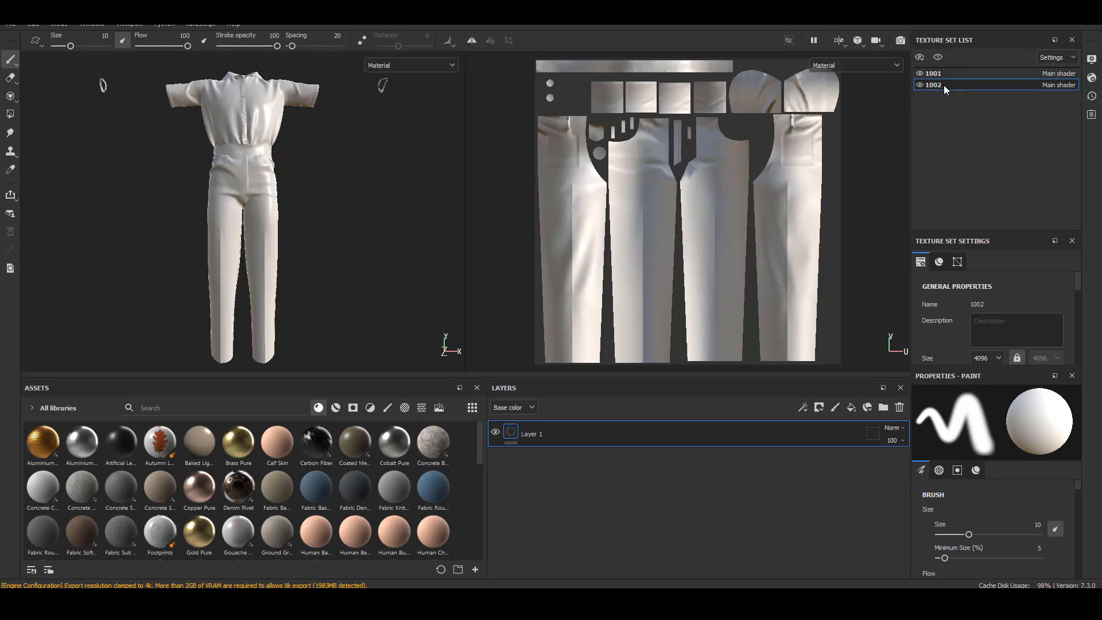
{"action": "left_click", "coordinate": [933, 74]}
{"action": "left_click", "coordinate": [919, 85]}
{"action": "middle_click_drag", "start_coordinate": [223, 222], "coordinate": [262, 312], "text": "alt"}
{"action": "right_click_drag", "start_coordinate": [272, 184], "coordinate": [317, 239], "text": "alt"}
{"action": "left_click_drag", "start_coordinate": [318, 239], "coordinate": [149, 229], "text": "alt"}
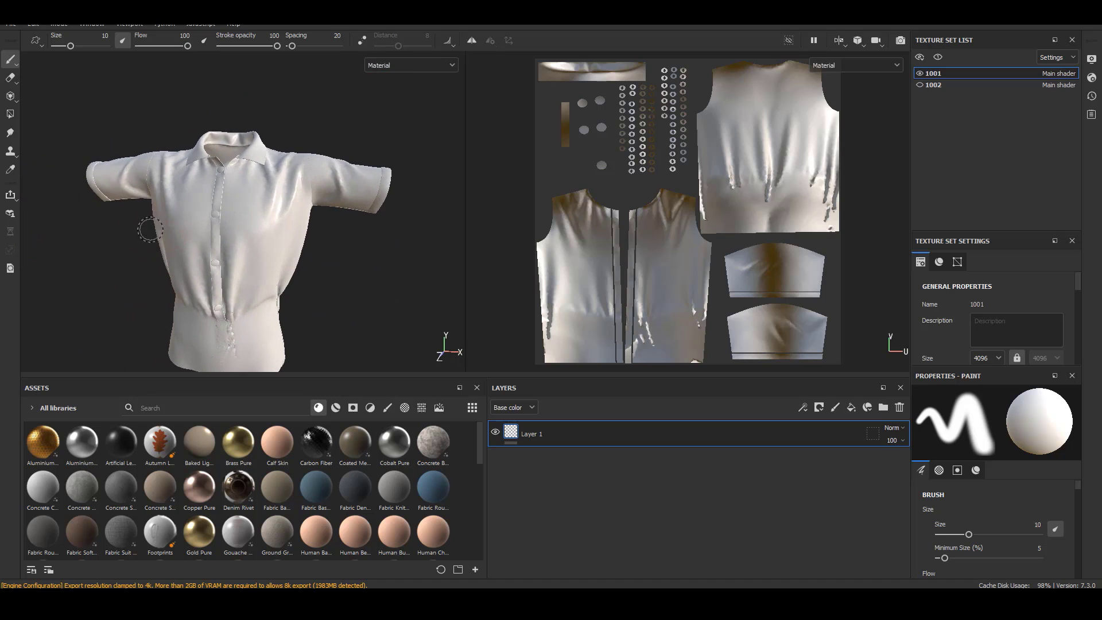
{"action": "left_click", "coordinate": [937, 84]}
{"action": "left_click", "coordinate": [919, 85]}
{"action": "left_click_drag", "start_coordinate": [356, 143], "coordinate": [152, 270], "text": "alt"}
{"action": "middle_click_drag", "start_coordinate": [287, 155], "coordinate": [276, 221], "text": "alt"}
{"action": "scroll", "coordinate": [260, 229], "scroll_direction": "down", "scroll_amount": 3}
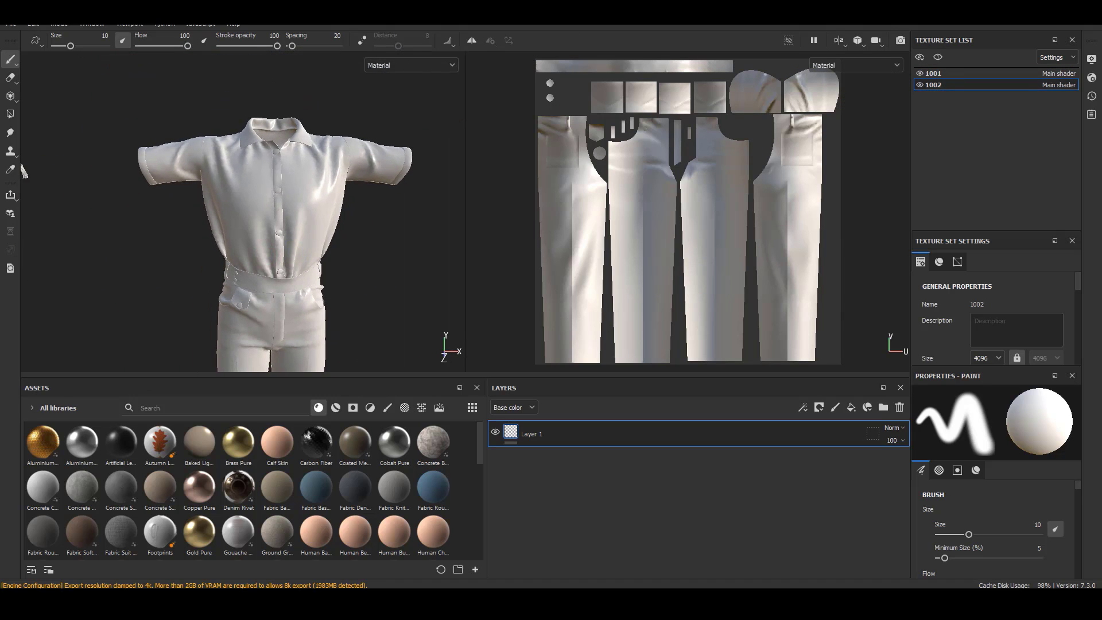
Step: Switch to PureRef and examine the colours and panels of the shirt in the outfit reference photos
{"action": "key", "text": "alt+Tab"}
{"action": "scroll", "coordinate": [184, 481], "scroll_direction": "up", "scroll_amount": 3}
{"action": "scroll", "coordinate": [219, 529], "scroll_direction": "down", "scroll_amount": 4}
{"action": "scroll", "coordinate": [125, 487], "scroll_direction": "up", "scroll_amount": 6}
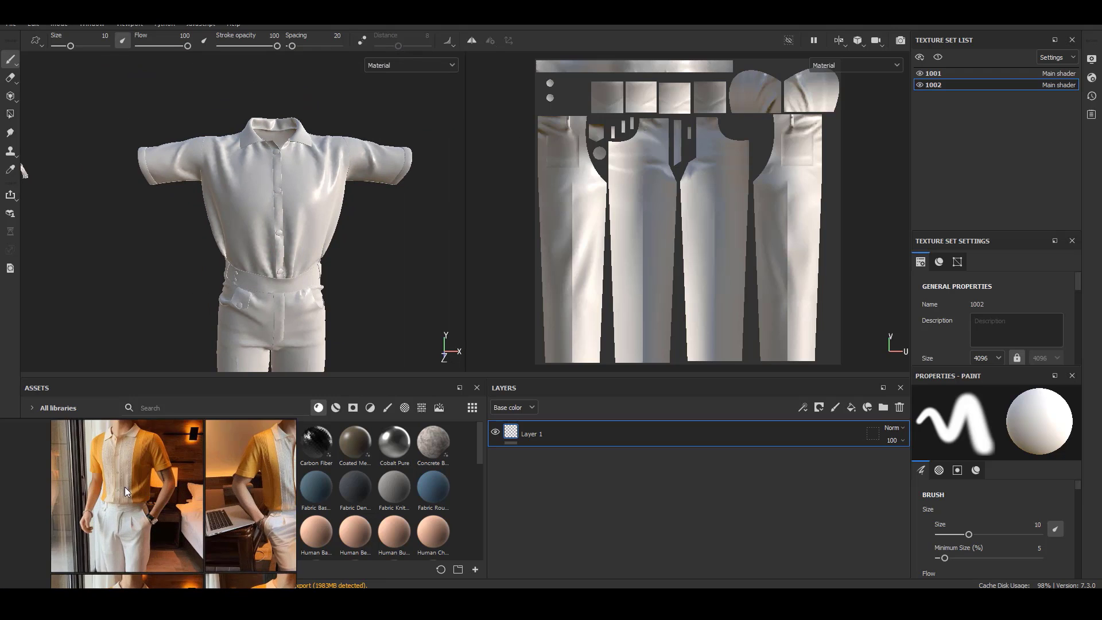
{"action": "scroll", "coordinate": [125, 487], "scroll_direction": "up", "scroll_amount": 5}
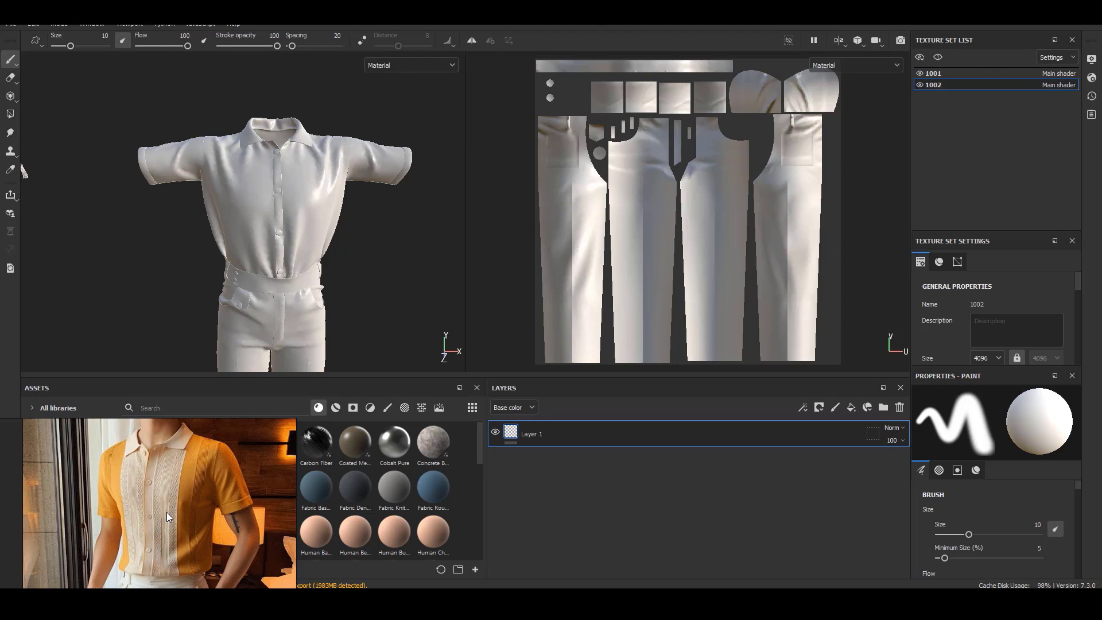
{"action": "scroll", "coordinate": [177, 511], "scroll_direction": "down", "scroll_amount": 4}
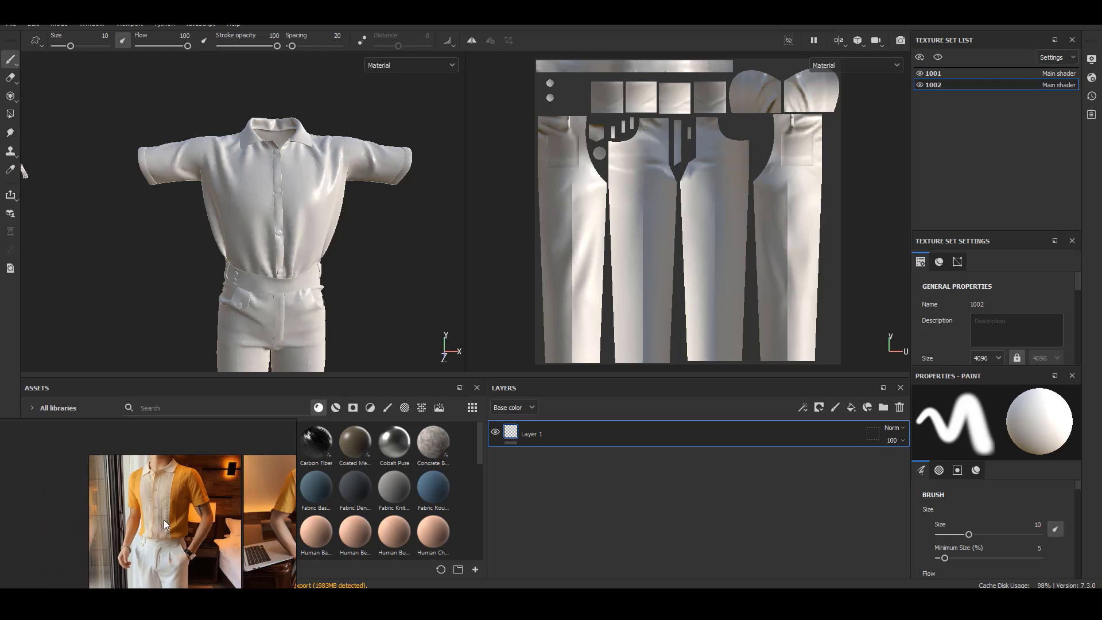
{"action": "middle_click_drag", "start_coordinate": [160, 568], "coordinate": [148, 444]}
{"action": "scroll", "coordinate": [170, 580], "scroll_direction": "up", "scroll_amount": 4}
{"action": "mouse_move", "coordinate": [619, 600]}
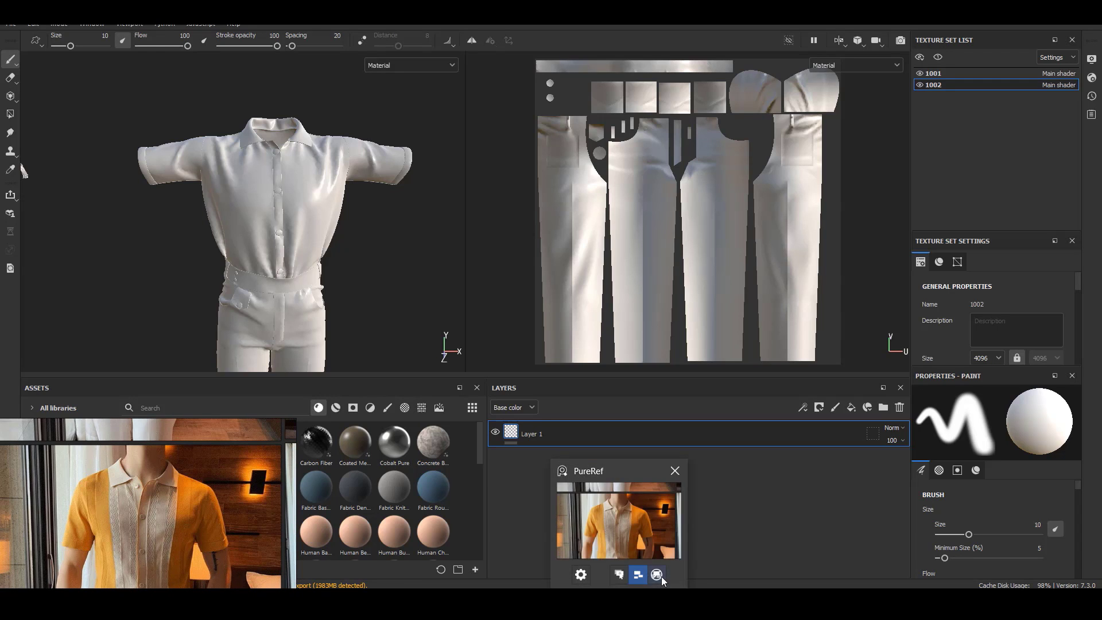
{"action": "left_click", "coordinate": [659, 574]}
{"action": "left_click", "coordinate": [750, 488]}
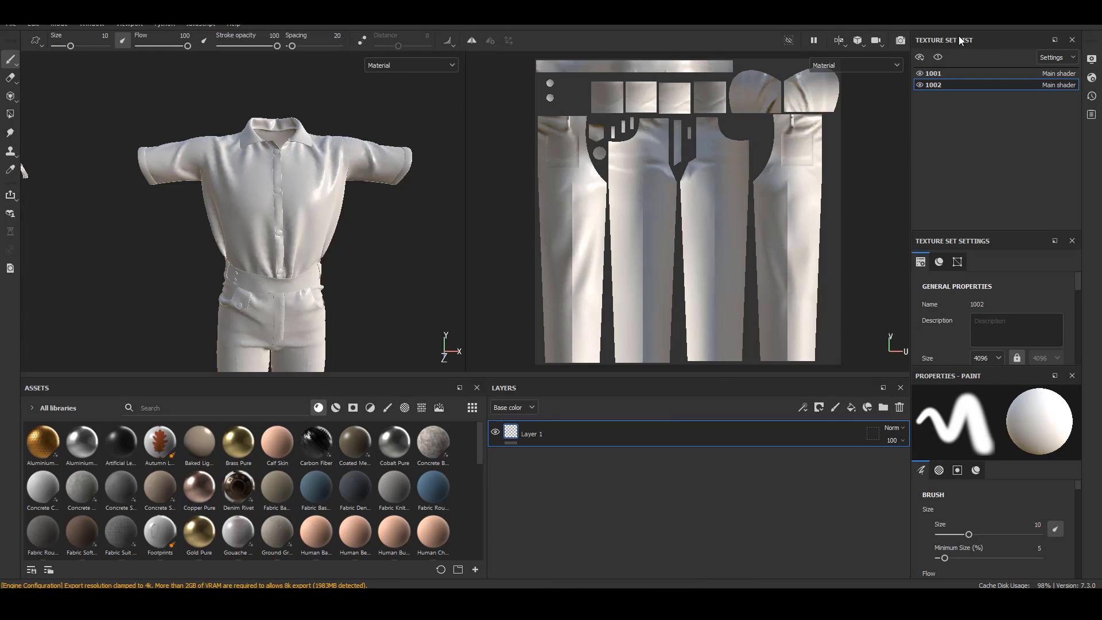
Step: Select texture set 1001, hide 1002, and replace the default paint layer with a fill layer
{"action": "left_click", "coordinate": [940, 73]}
{"action": "left_click", "coordinate": [919, 84]}
{"action": "left_click", "coordinate": [898, 406]}
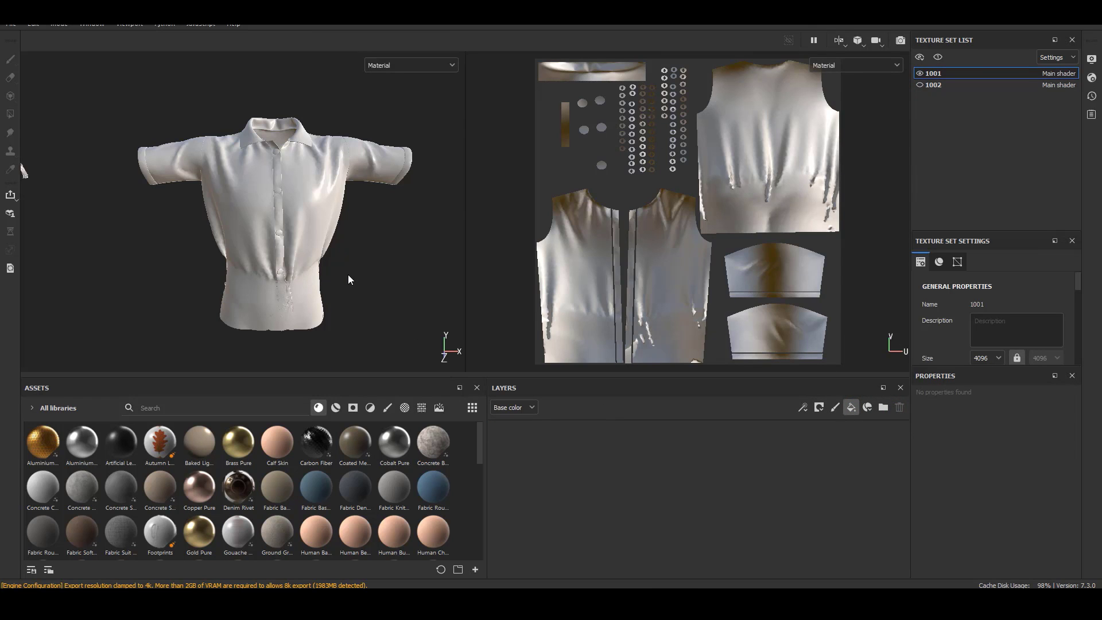
{"action": "middle_click_drag", "start_coordinate": [237, 184], "coordinate": [264, 192], "text": "alt"}
{"action": "scroll", "coordinate": [264, 191], "scroll_direction": "up", "scroll_amount": 2}
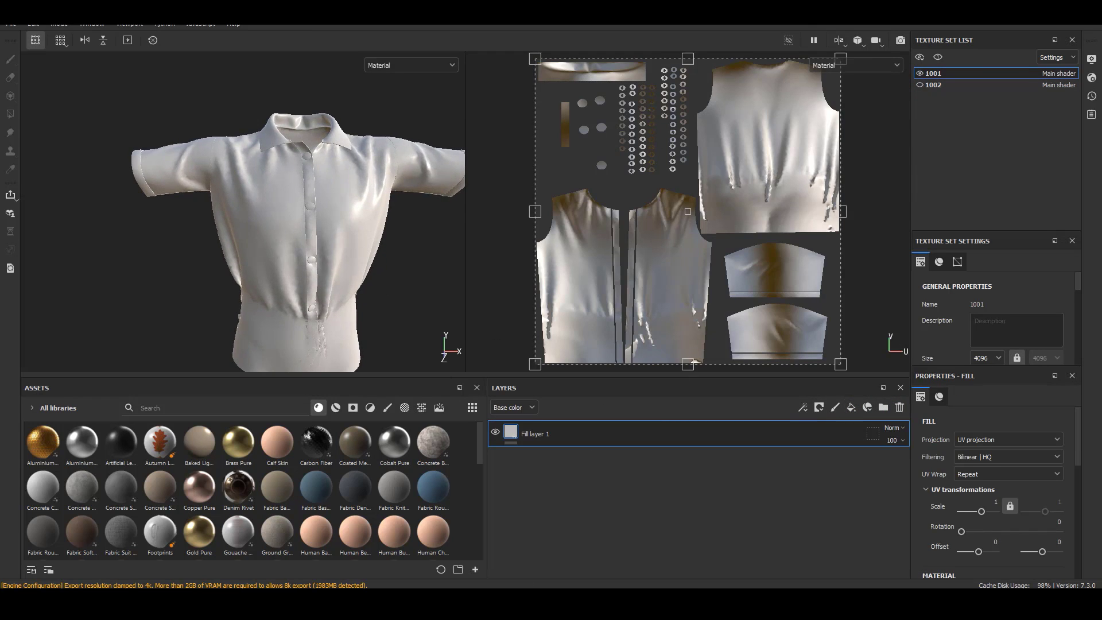
Step: Return to the PureRef board and study the shirt's knit texture, stripes and front placket up close
{"action": "left_click", "coordinate": [525, 602]}
{"action": "scroll", "coordinate": [150, 502], "scroll_direction": "down", "scroll_amount": 5}
{"action": "scroll", "coordinate": [180, 486], "scroll_direction": "up", "scroll_amount": 5}
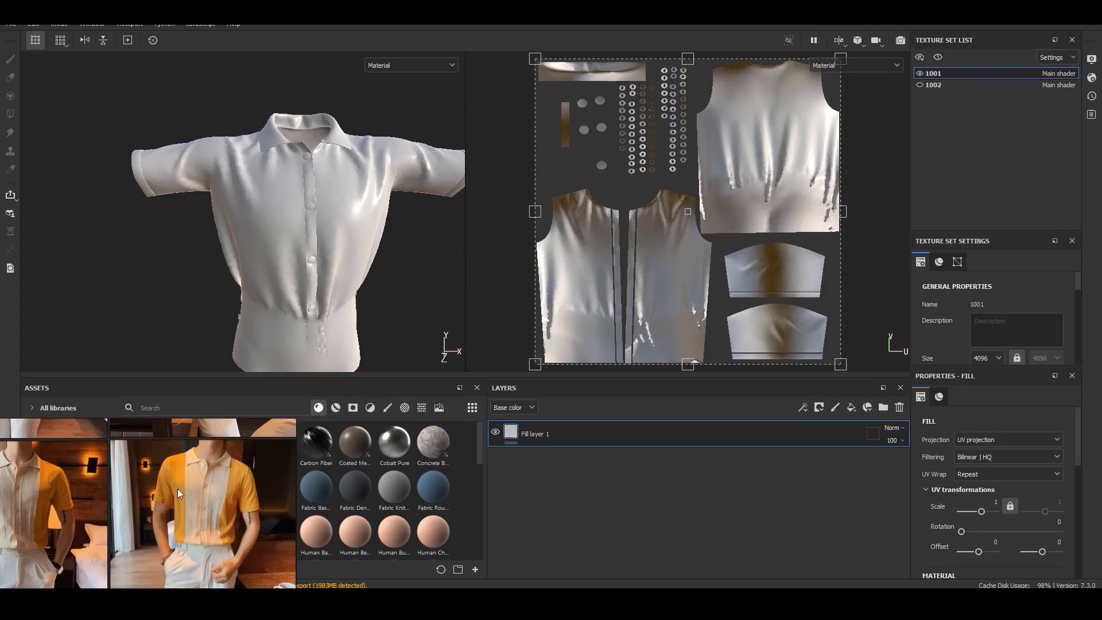
{"action": "scroll", "coordinate": [201, 473], "scroll_direction": "down", "scroll_amount": 3}
{"action": "middle_click_drag", "start_coordinate": [141, 419], "coordinate": [225, 556]}
{"action": "scroll", "coordinate": [177, 483], "scroll_direction": "up", "scroll_amount": 6}
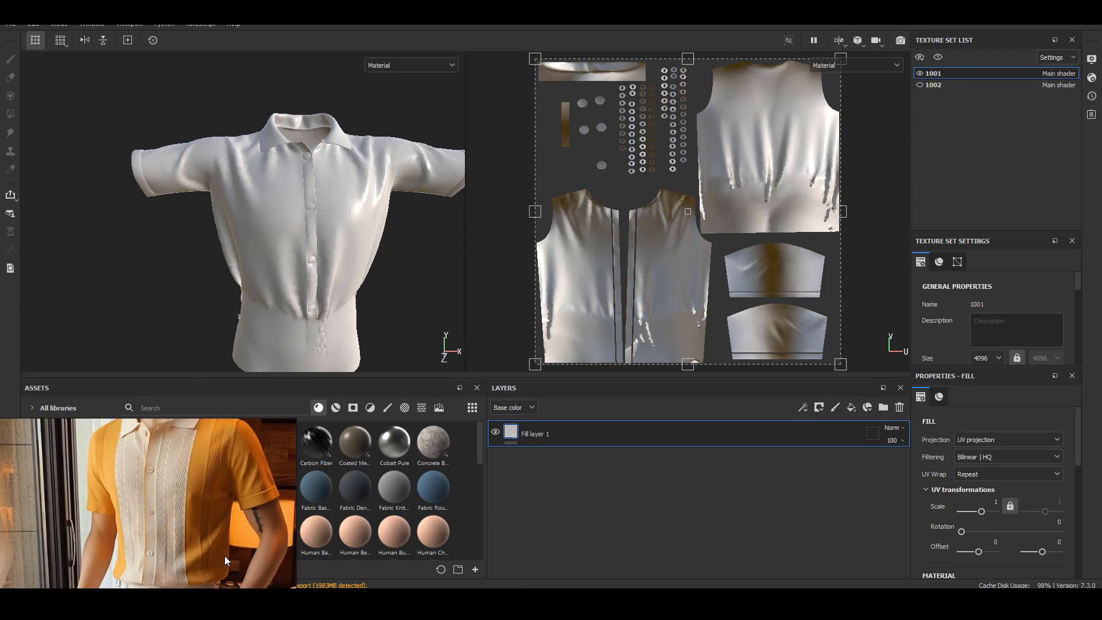
{"action": "scroll", "coordinate": [229, 542], "scroll_direction": "up", "scroll_amount": 3}
{"action": "scroll", "coordinate": [229, 542], "scroll_direction": "down", "scroll_amount": 2}
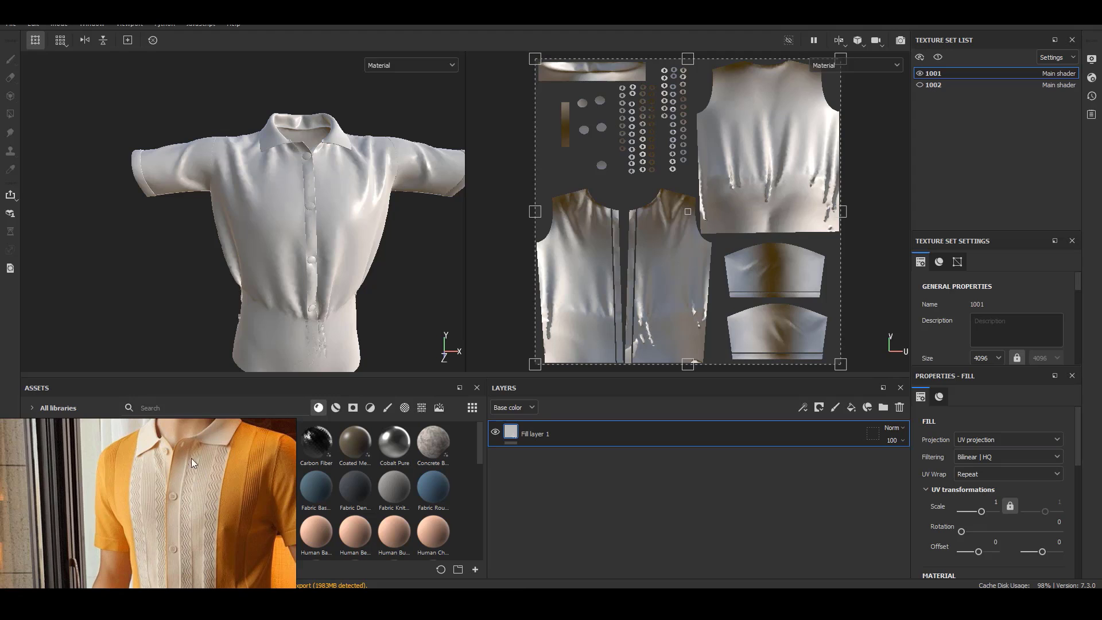
{"action": "scroll", "coordinate": [175, 459], "scroll_direction": "down", "scroll_amount": 5}
{"action": "scroll", "coordinate": [174, 460], "scroll_direction": "down", "scroll_amount": 6}
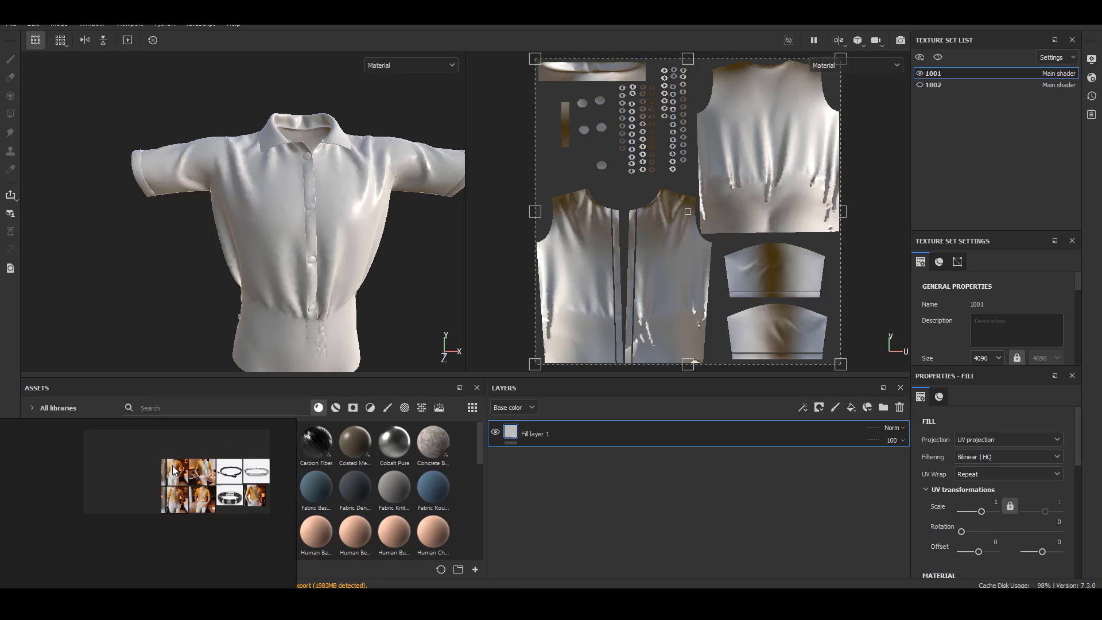
{"action": "scroll", "coordinate": [251, 472], "scroll_direction": "up", "scroll_amount": 6}
{"action": "scroll", "coordinate": [249, 471], "scroll_direction": "up", "scroll_amount": 5}
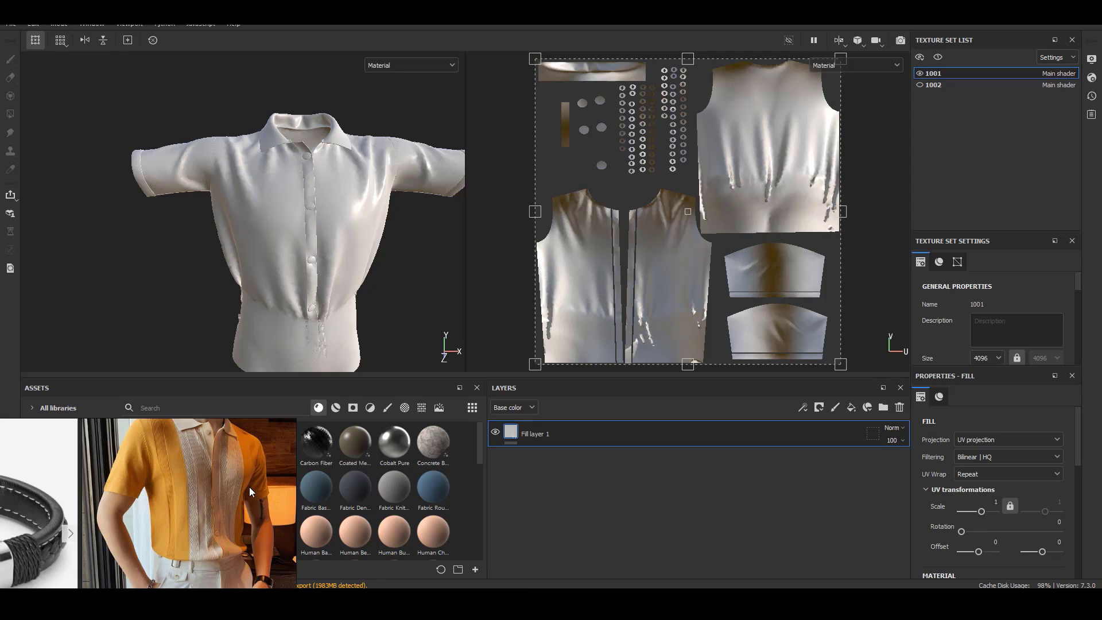
Step: Frame the orange shirt photo in PureRef and keep the reference window always on top while returning to Substance Painter's fill settings
{"action": "scroll", "coordinate": [250, 494], "scroll_direction": "down", "scroll_amount": 2}
{"action": "scroll", "coordinate": [252, 503], "scroll_direction": "down", "scroll_amount": 3}
{"action": "scroll", "coordinate": [148, 470], "scroll_direction": "up", "scroll_amount": 8}
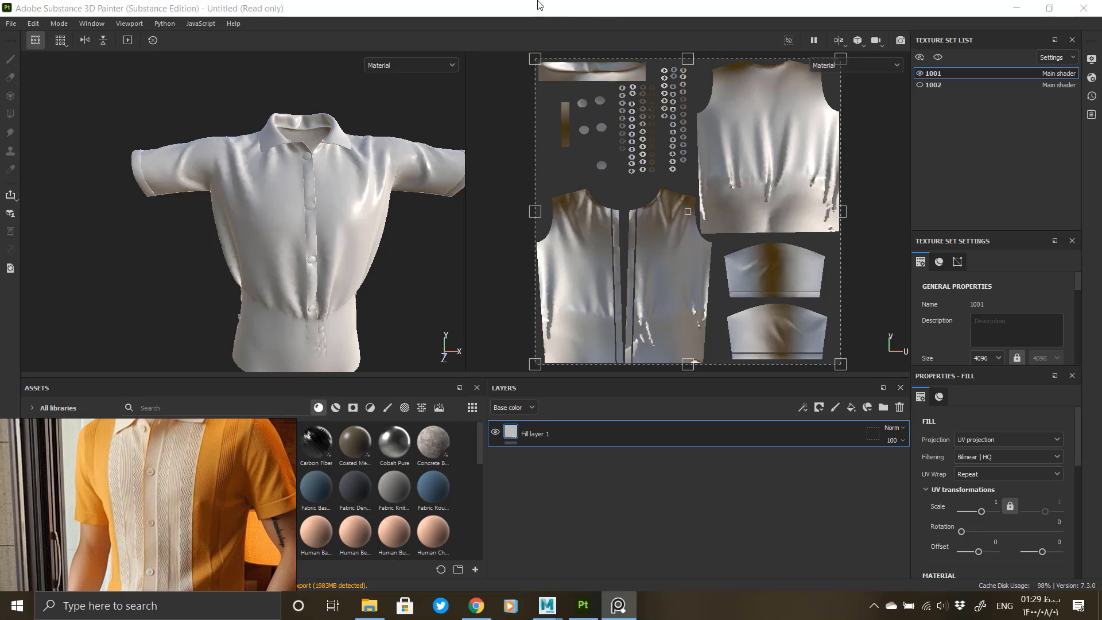
{"action": "left_click", "coordinate": [614, 10]}
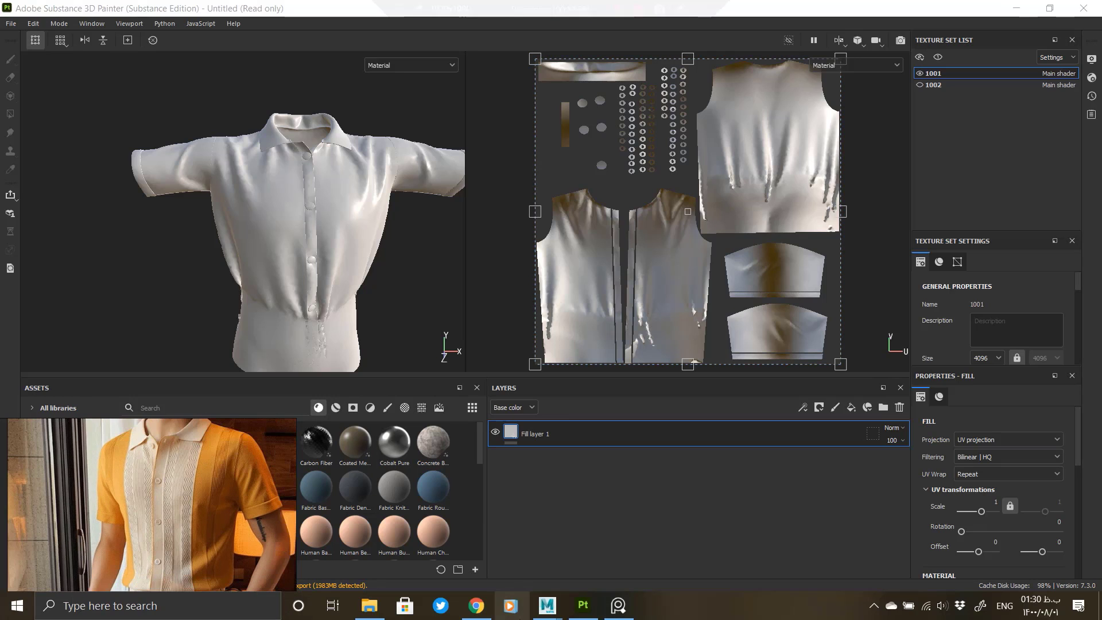
{"action": "scroll", "coordinate": [984, 519], "scroll_direction": "down", "scroll_amount": 5}
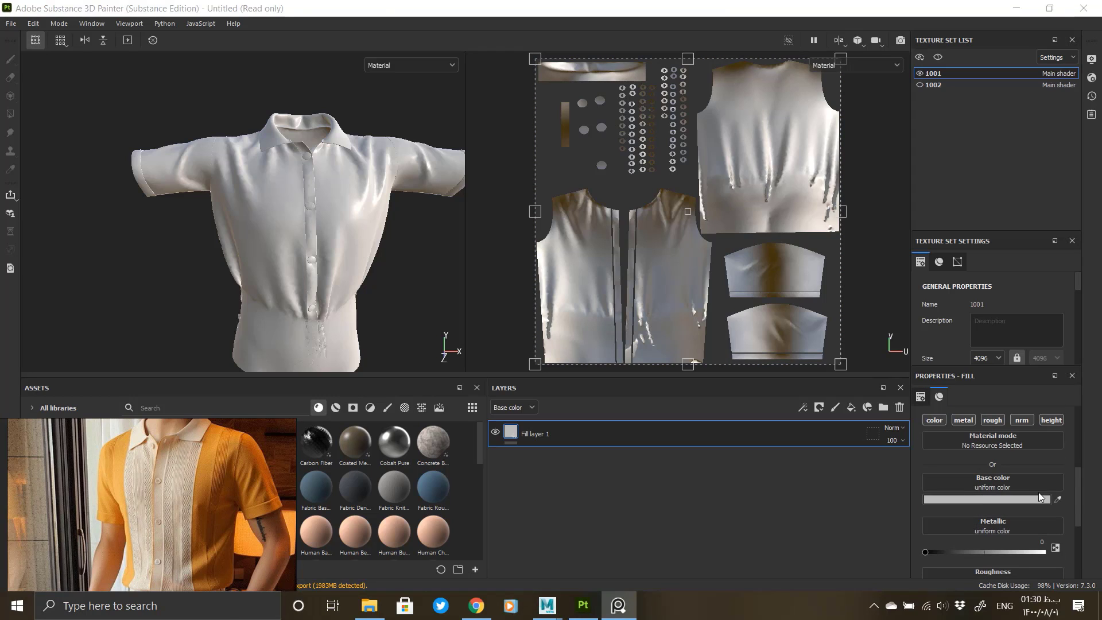
{"action": "left_click", "coordinate": [1057, 499]}
{"action": "left_click", "coordinate": [1054, 499]}
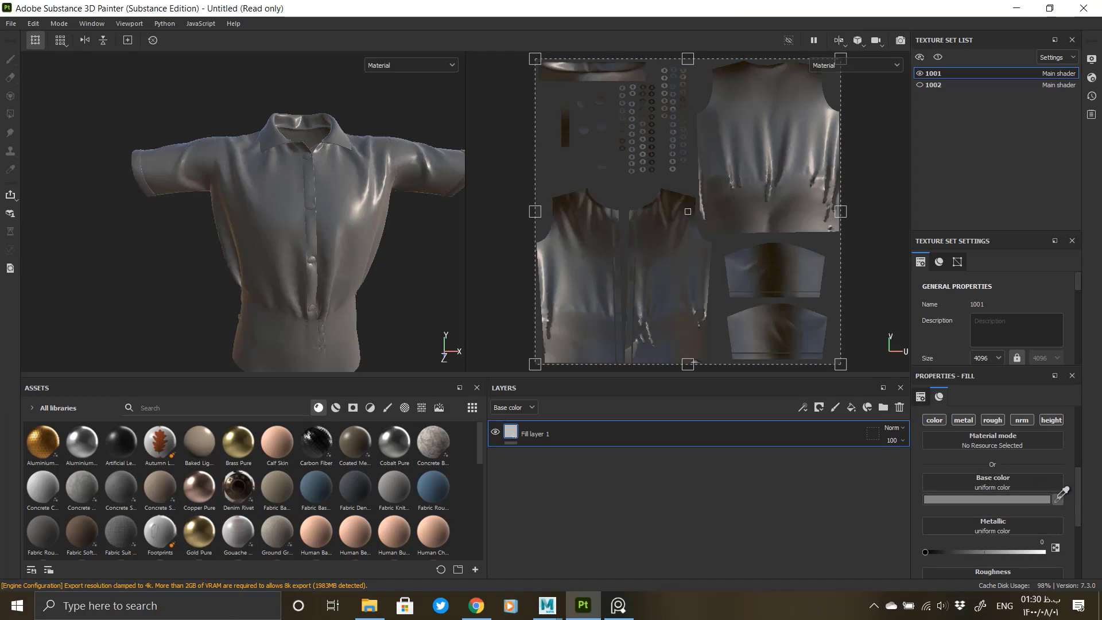
{"action": "left_click", "coordinate": [618, 606]}
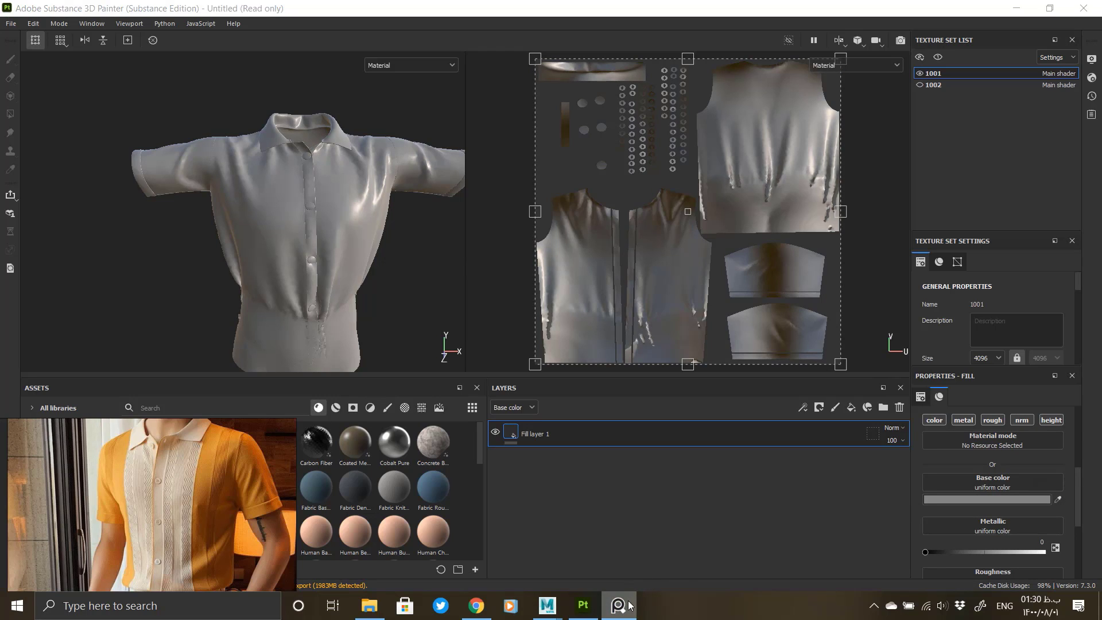
{"action": "mouse_move", "coordinate": [618, 606]}
{"action": "left_click", "coordinate": [637, 574]}
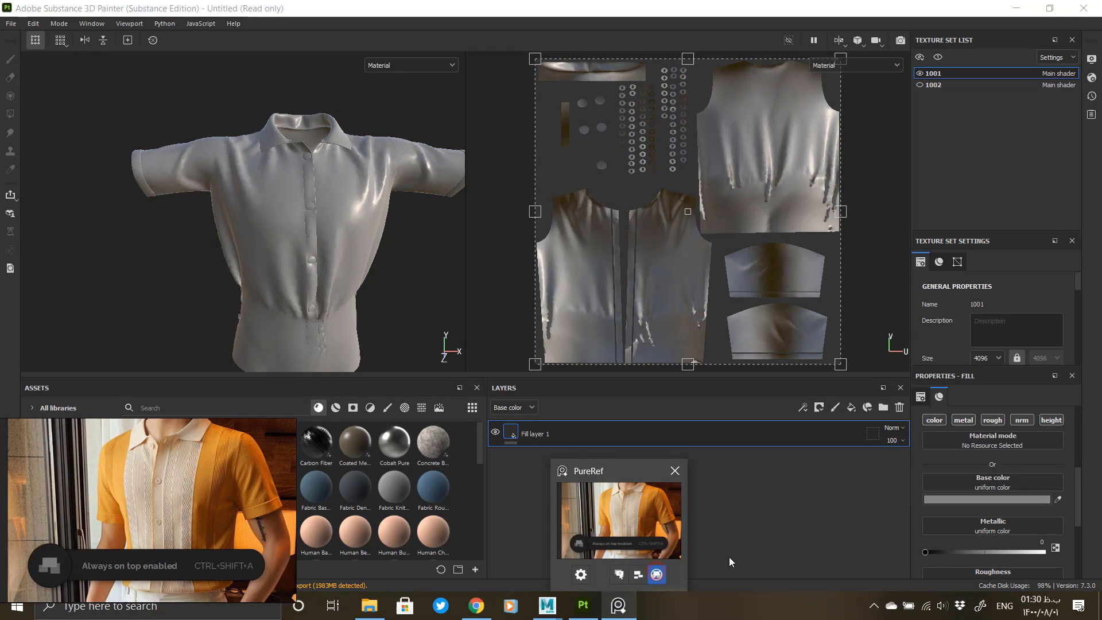
Step: Sample the shirt's orange from the reference photo as the fill layer's base color and set its roughness to about 0.75
{"action": "left_click", "coordinate": [1058, 497]}
{"action": "left_click", "coordinate": [121, 440]}
{"action": "left_click_drag", "start_coordinate": [116, 446], "coordinate": [218, 445]}
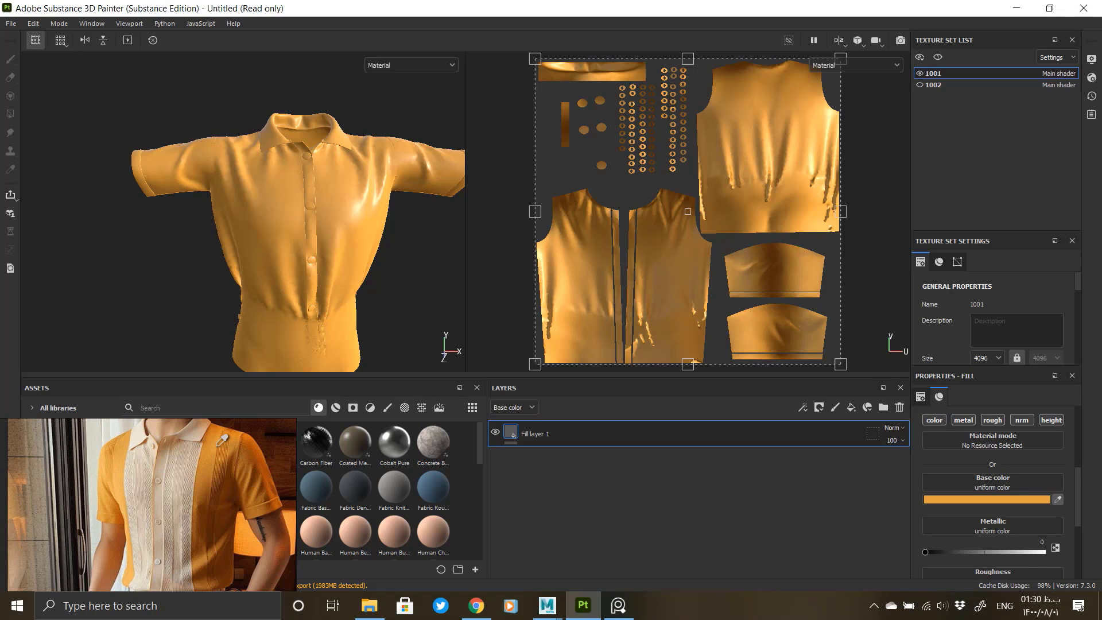
{"action": "left_click", "coordinate": [658, 480]}
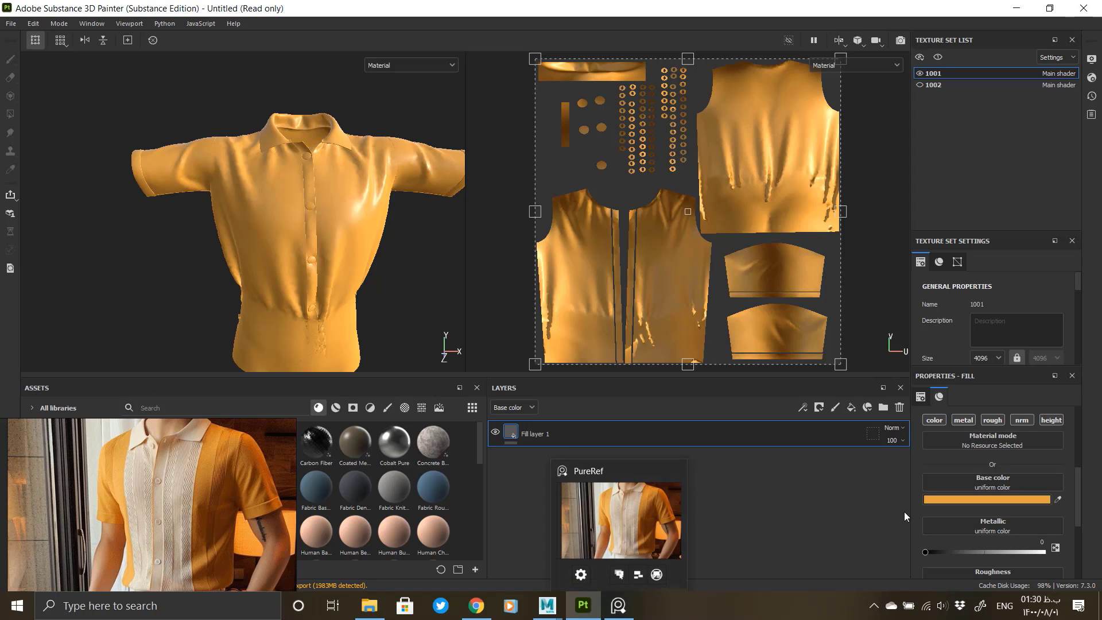
{"action": "scroll", "coordinate": [985, 557], "scroll_direction": "down", "scroll_amount": 4}
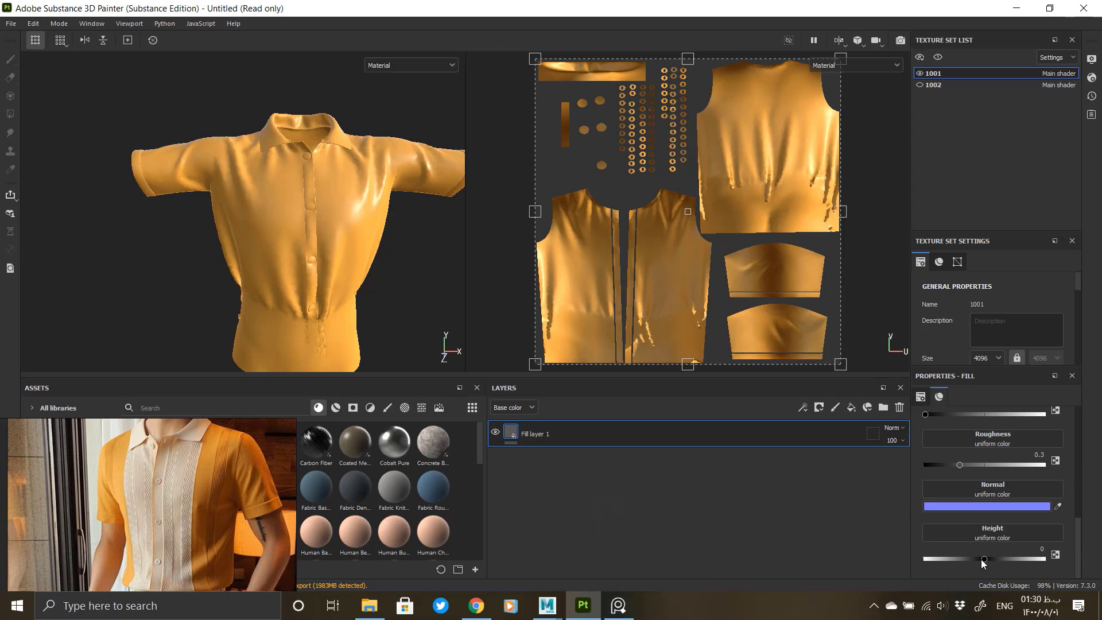
{"action": "left_click", "coordinate": [990, 464]}
{"action": "left_click_drag", "start_coordinate": [990, 466], "coordinate": [1011, 467]}
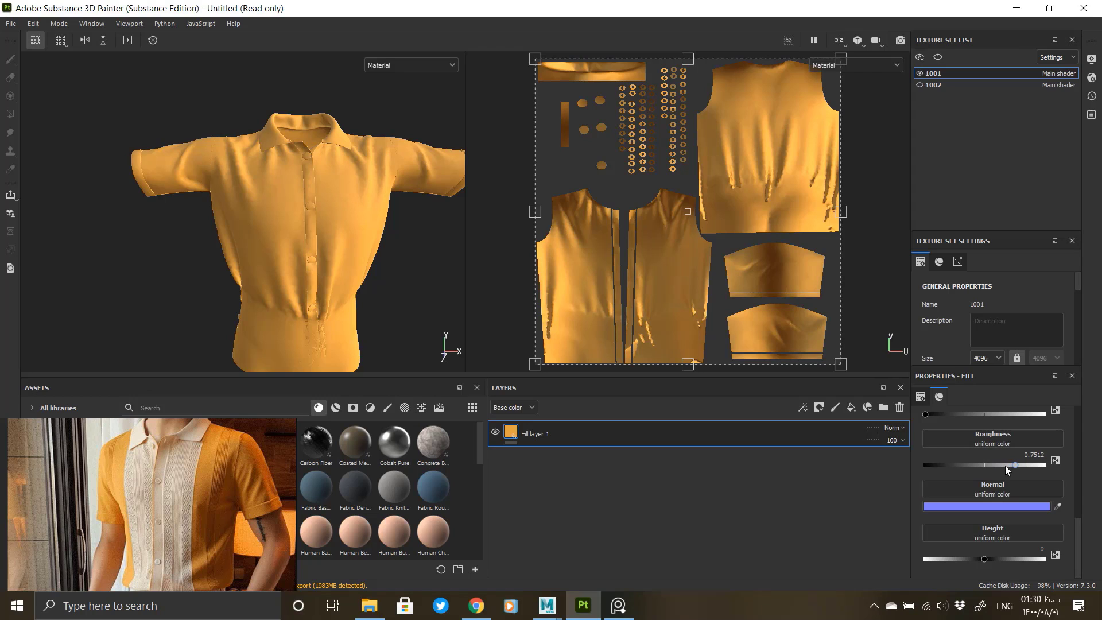
Step: Fine-tune the saturation of the fill layer's orange base color and check the shirt from a slightly different angle
{"action": "scroll", "coordinate": [1004, 465], "scroll_direction": "up", "scroll_amount": 5}
{"action": "left_click", "coordinate": [992, 500]}
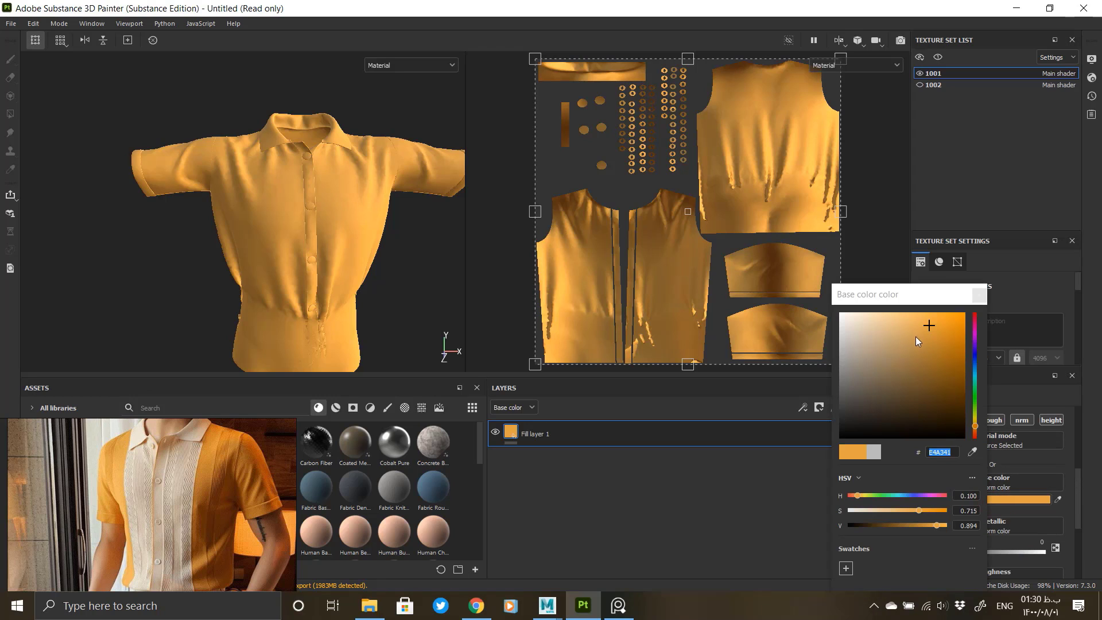
{"action": "mouse_move", "coordinate": [918, 508]}
{"action": "left_mouse_down"}
{"action": "mouse_move", "coordinate": [954, 525]}
{"action": "mouse_move", "coordinate": [897, 507]}
{"action": "mouse_move", "coordinate": [919, 509]}
{"action": "left_mouse_up"}
{"action": "left_click", "coordinate": [979, 295]}
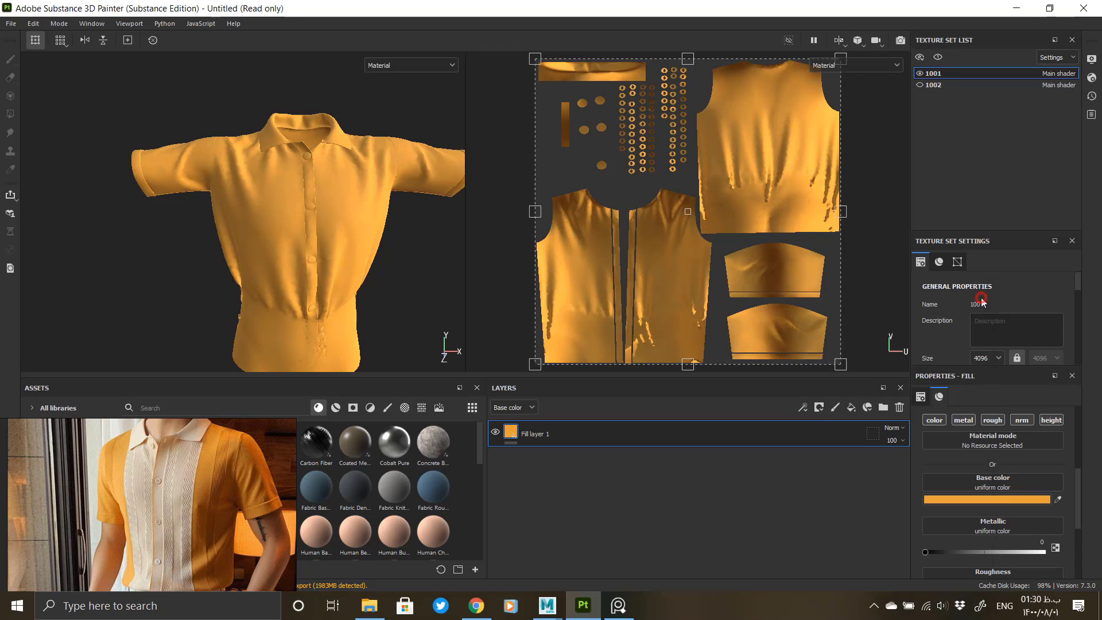
{"action": "left_click_drag", "start_coordinate": [319, 283], "coordinate": [275, 290], "text": "alt"}
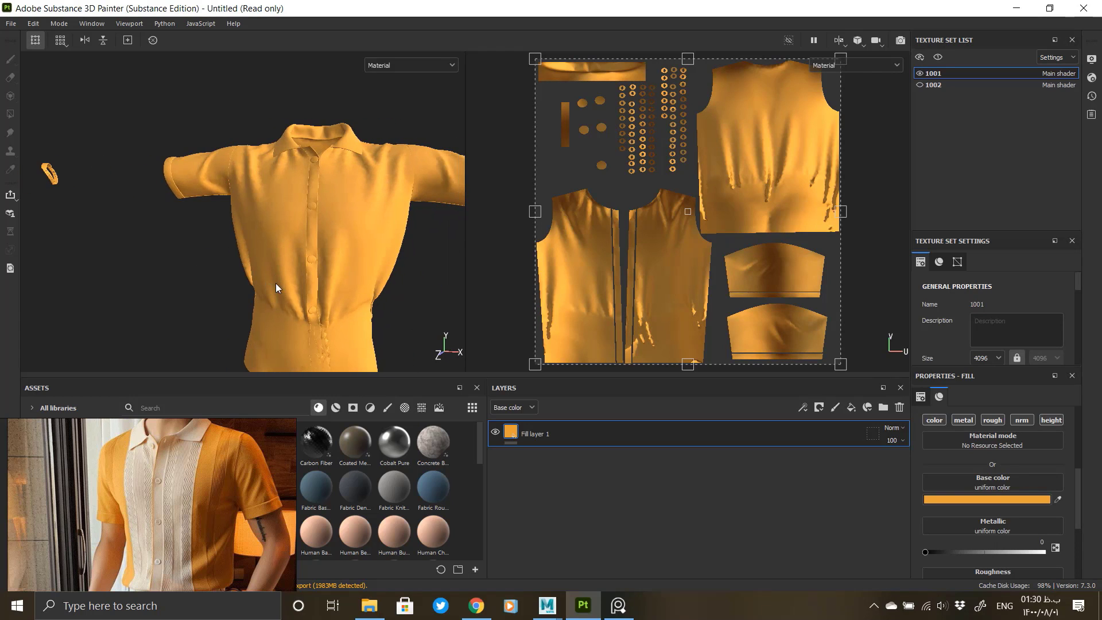
{"action": "mouse_move", "coordinate": [638, 5]}
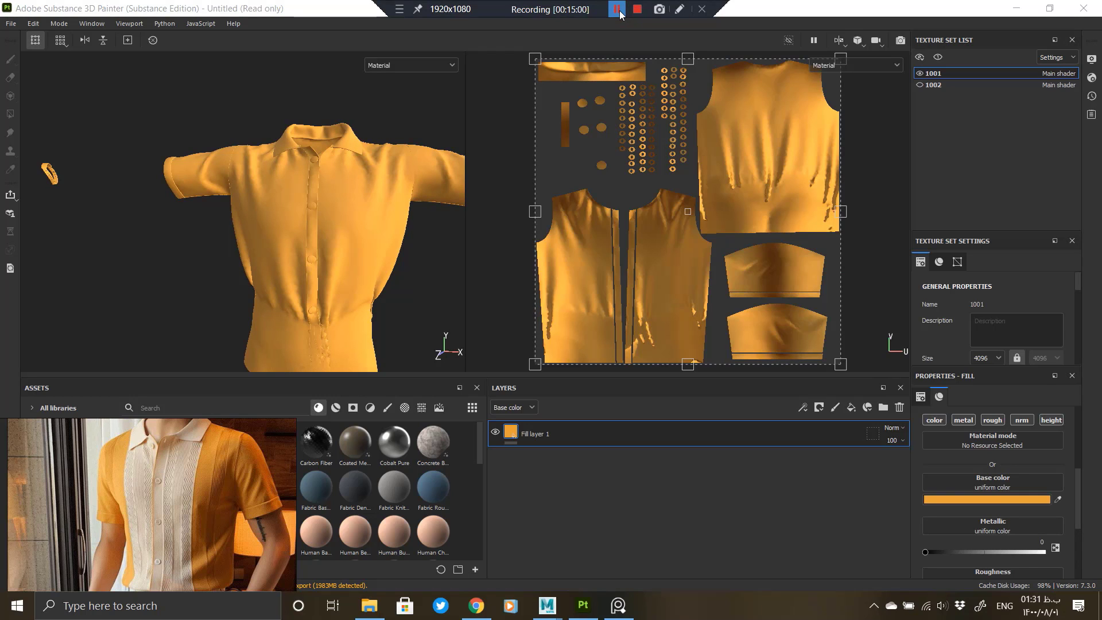
{"action": "left_click", "coordinate": [619, 12]}
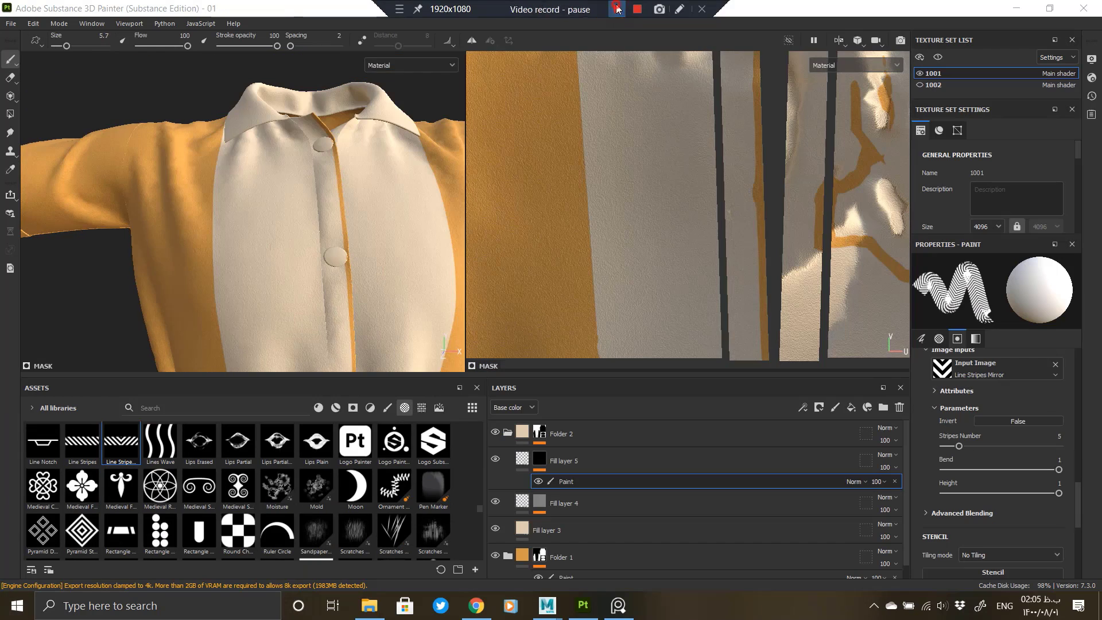
{"action": "left_click", "coordinate": [616, 8]}
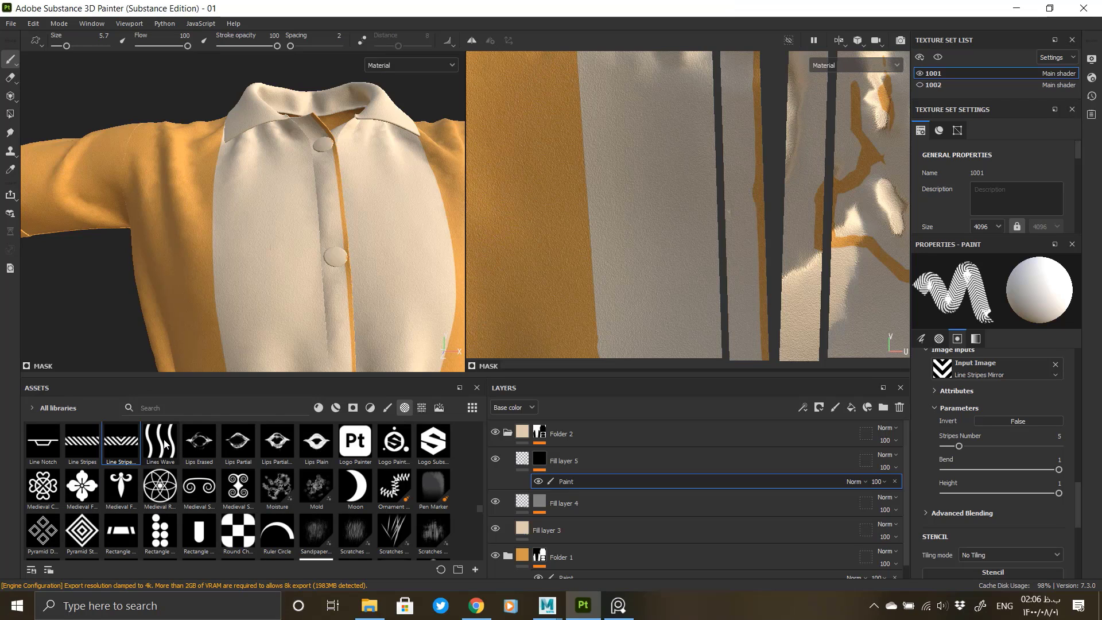
Step: Load all eight images from the Reference folder into the empty PureRef board
{"action": "mouse_move", "coordinate": [164, 444]}
{"action": "key", "text": "alt+Tab"}
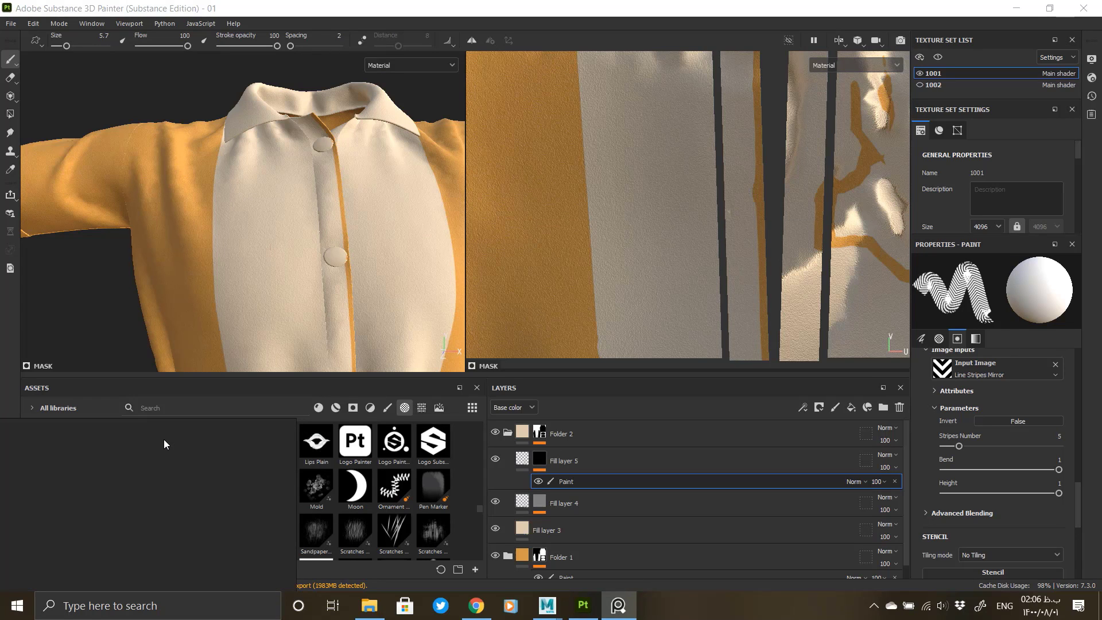
{"action": "left_click", "coordinate": [369, 605]}
{"action": "left_click_drag", "start_coordinate": [613, 199], "coordinate": [102, 511]}
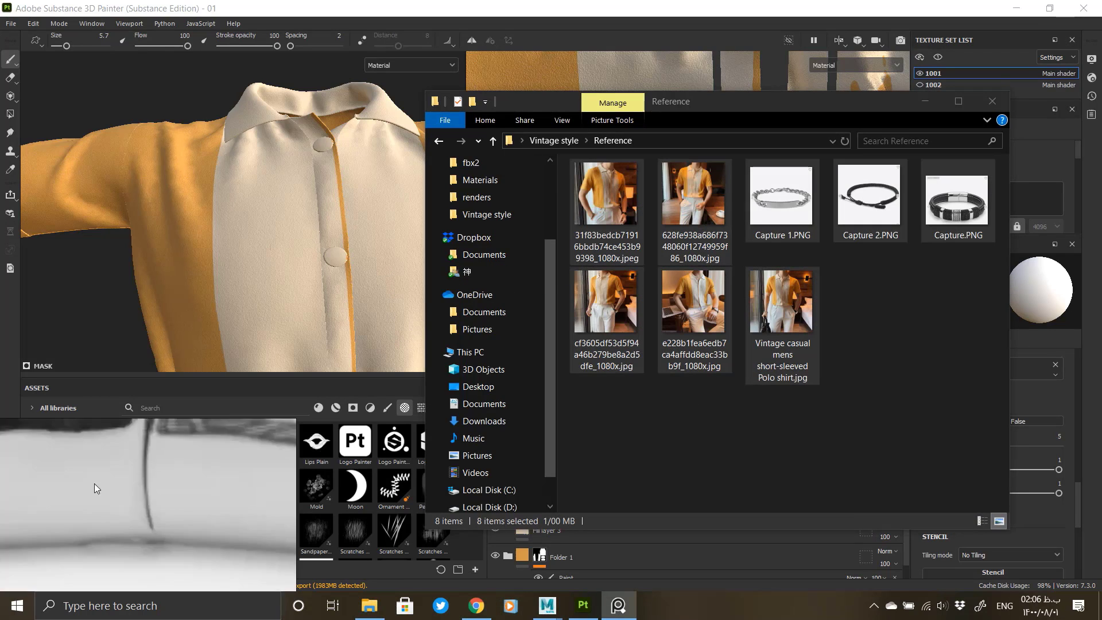
{"action": "left_click", "coordinate": [580, 2]}
Step: Try painting vertical strokes on the shirt's cream front panel with the Lines Wave alpha, and undo them
{"action": "left_click", "coordinate": [160, 442]}
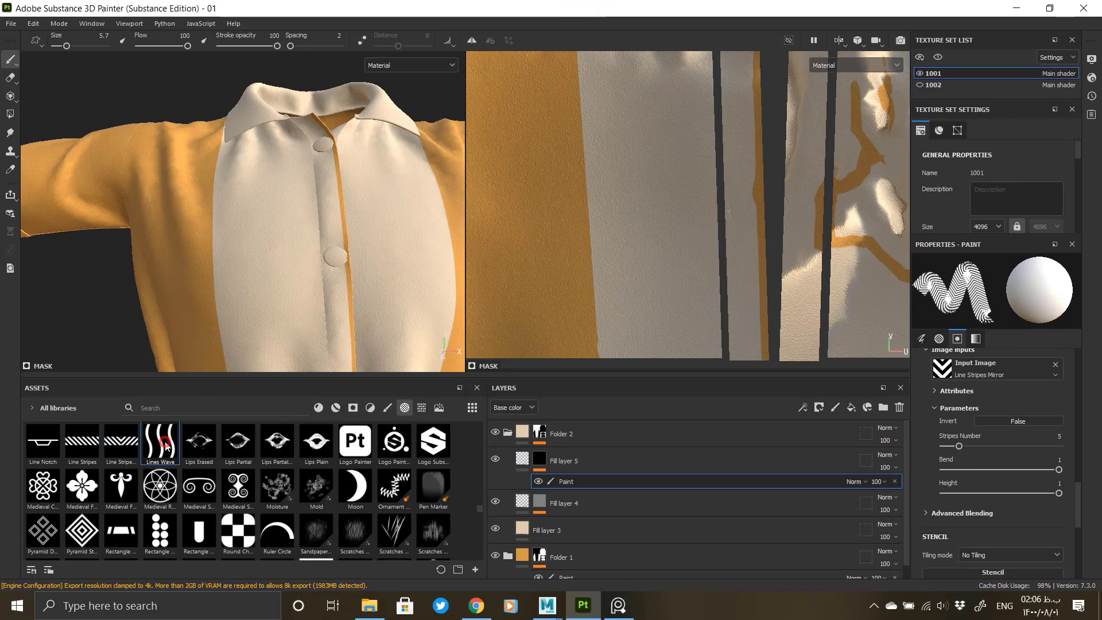
{"action": "left_click", "coordinate": [252, 185]}
{"action": "left_click_drag", "start_coordinate": [266, 335], "coordinate": [269, 193]}
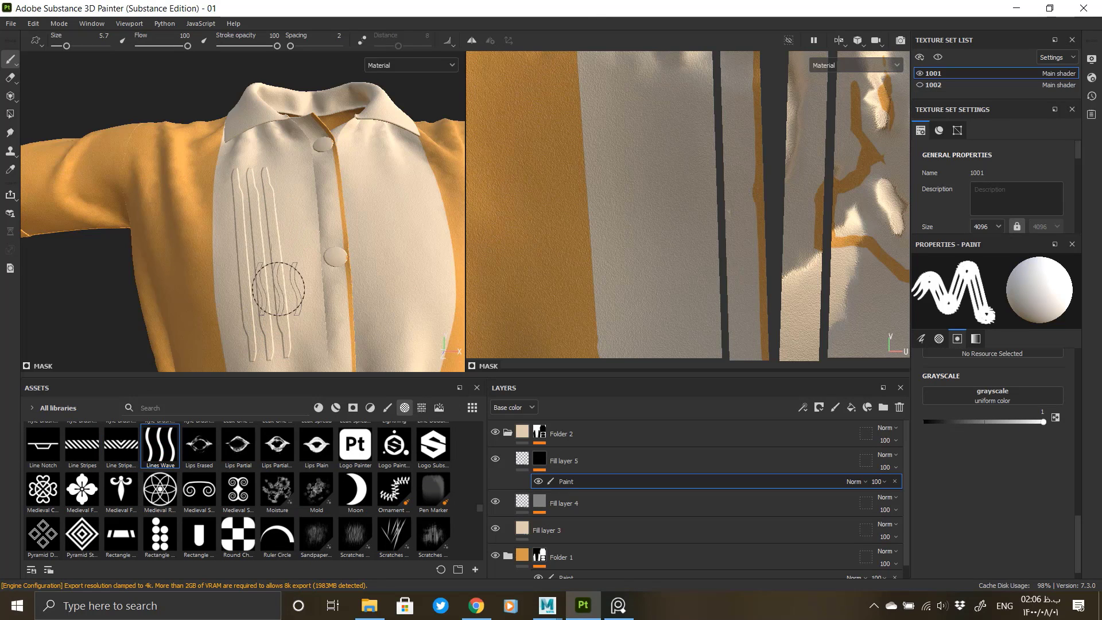
{"action": "right_click_drag", "start_coordinate": [262, 236], "coordinate": [290, 286], "text": "alt"}
{"action": "key", "text": "ctrl+z"}
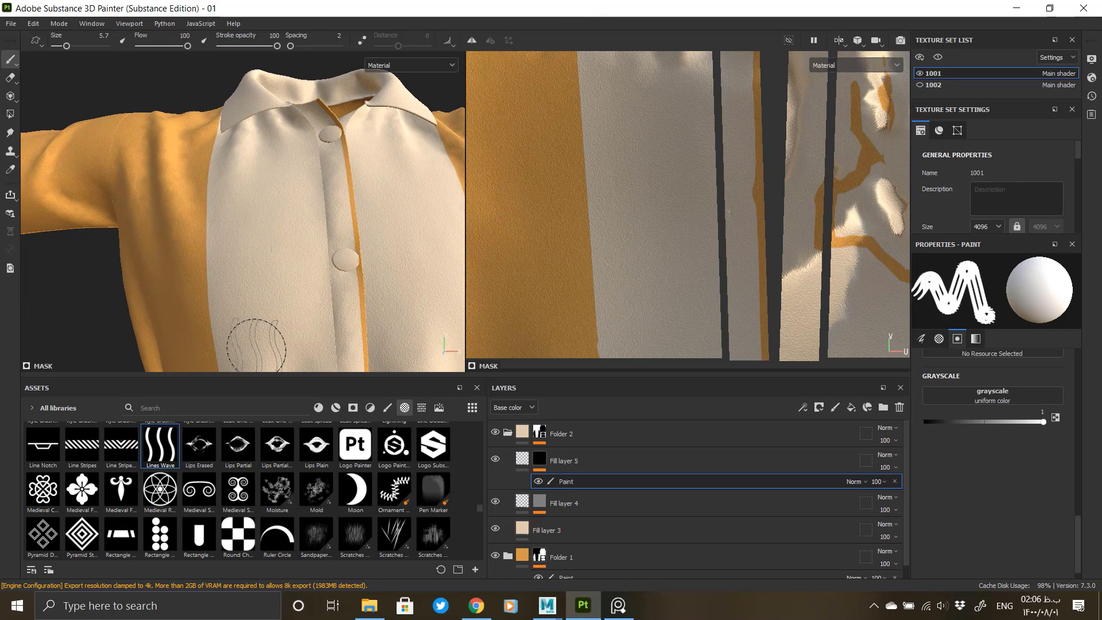
Step: Review the brush settings and switch to the first Paint Roller brush preset in the asset library
{"action": "scroll", "coordinate": [992, 486], "scroll_direction": "up", "scroll_amount": 3}
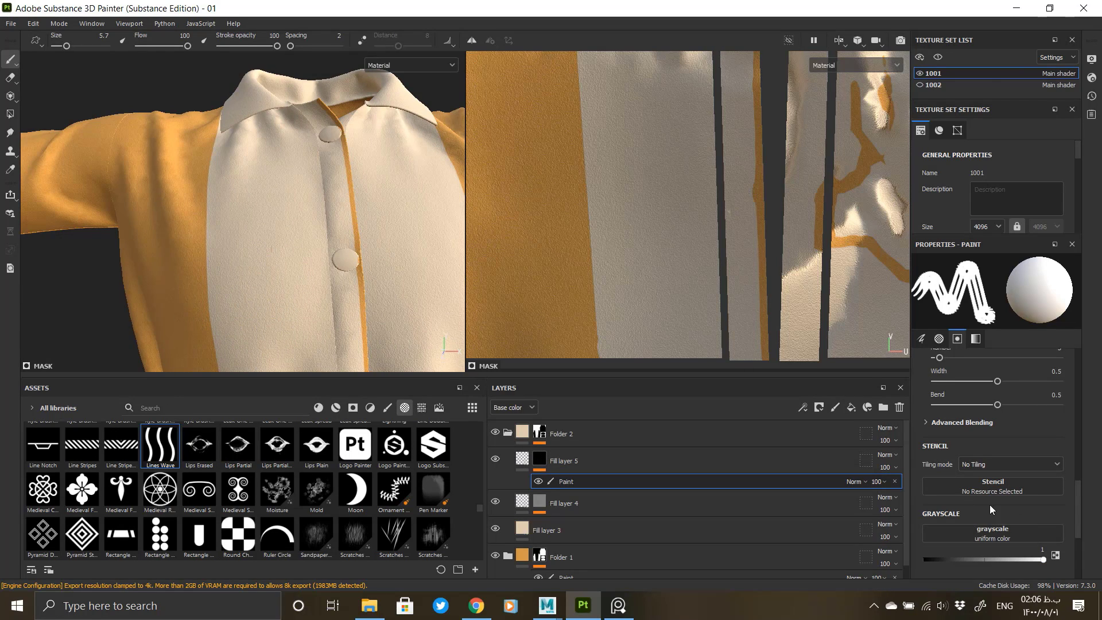
{"action": "scroll", "coordinate": [976, 498], "scroll_direction": "up", "scroll_amount": 3}
{"action": "scroll", "coordinate": [959, 492], "scroll_direction": "up", "scroll_amount": 5}
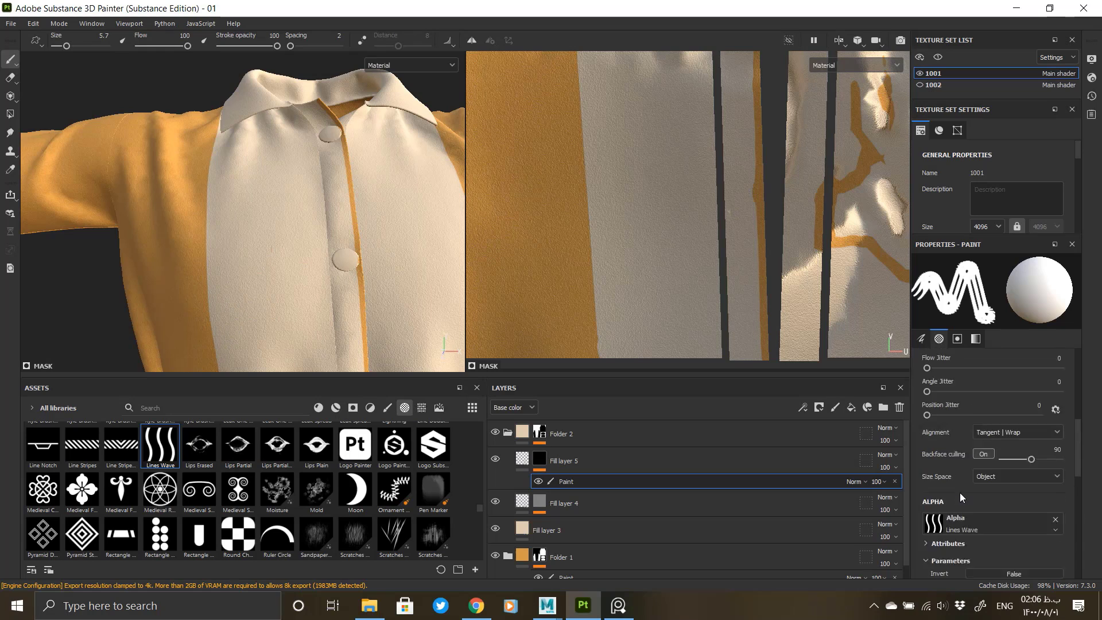
{"action": "scroll", "coordinate": [959, 493], "scroll_direction": "up", "scroll_amount": 2}
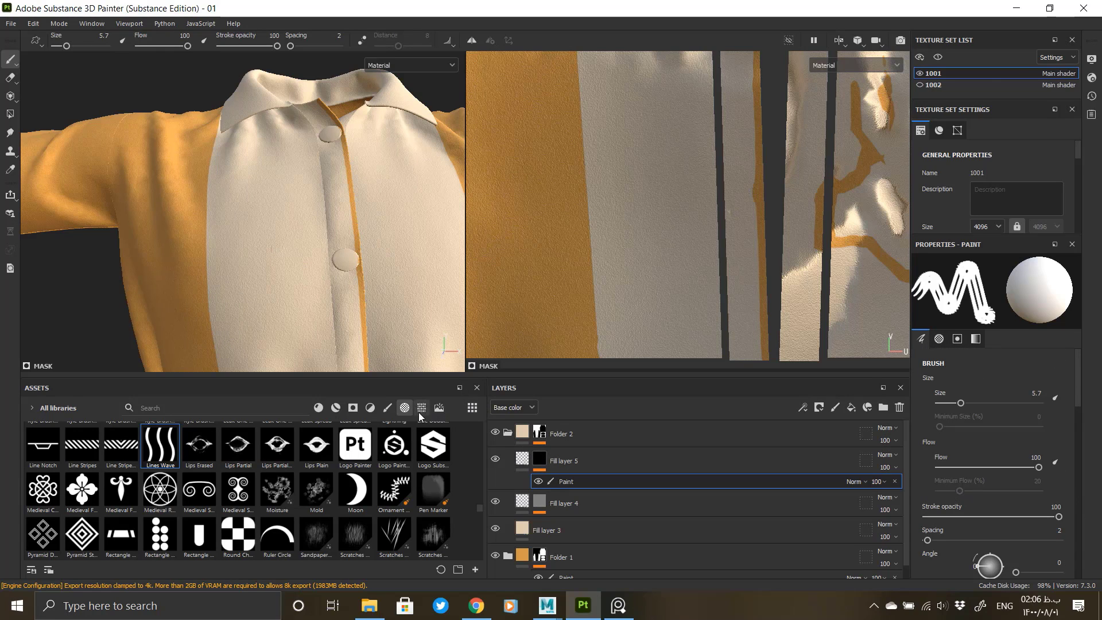
{"action": "left_click", "coordinate": [388, 411]}
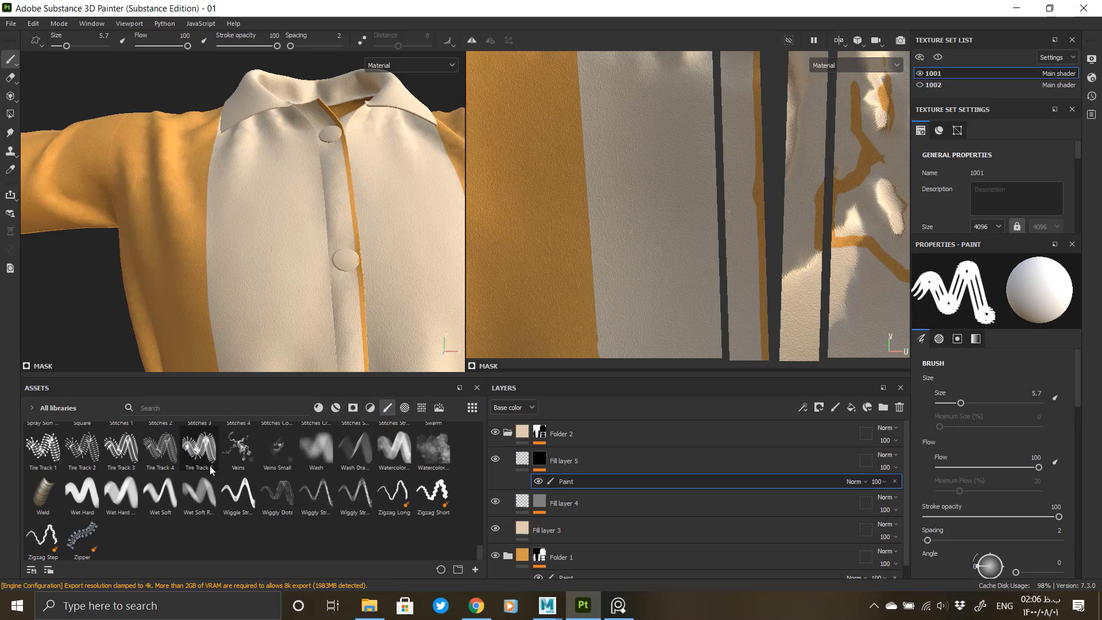
{"action": "scroll", "coordinate": [215, 495], "scroll_direction": "up", "scroll_amount": 5}
{"action": "scroll", "coordinate": [215, 495], "scroll_direction": "down", "scroll_amount": 3}
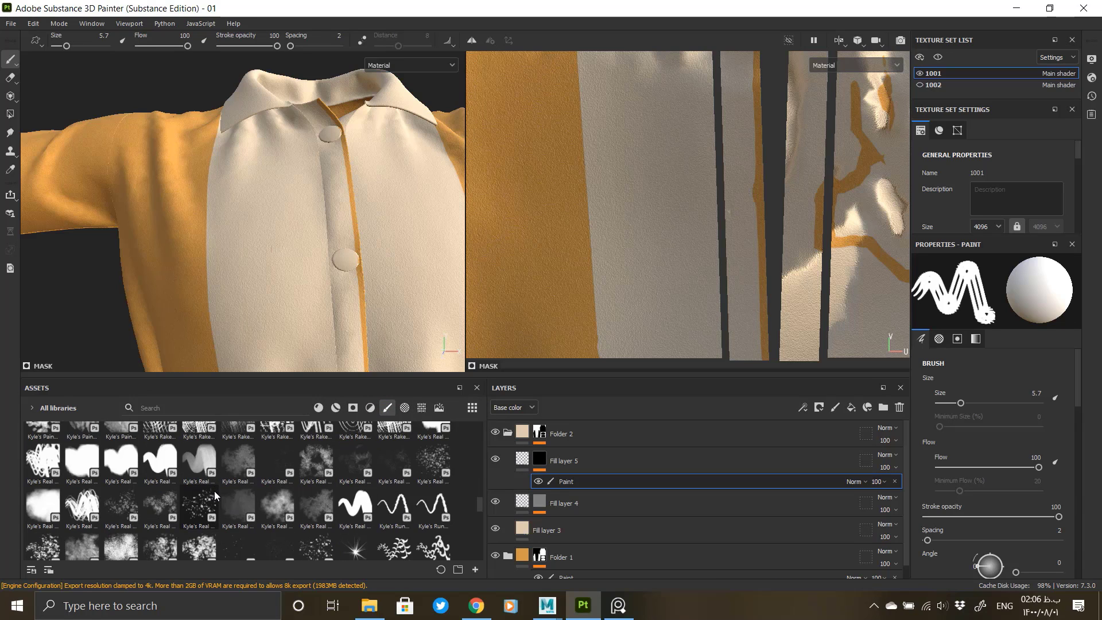
{"action": "scroll", "coordinate": [215, 494], "scroll_direction": "down", "scroll_amount": 3}
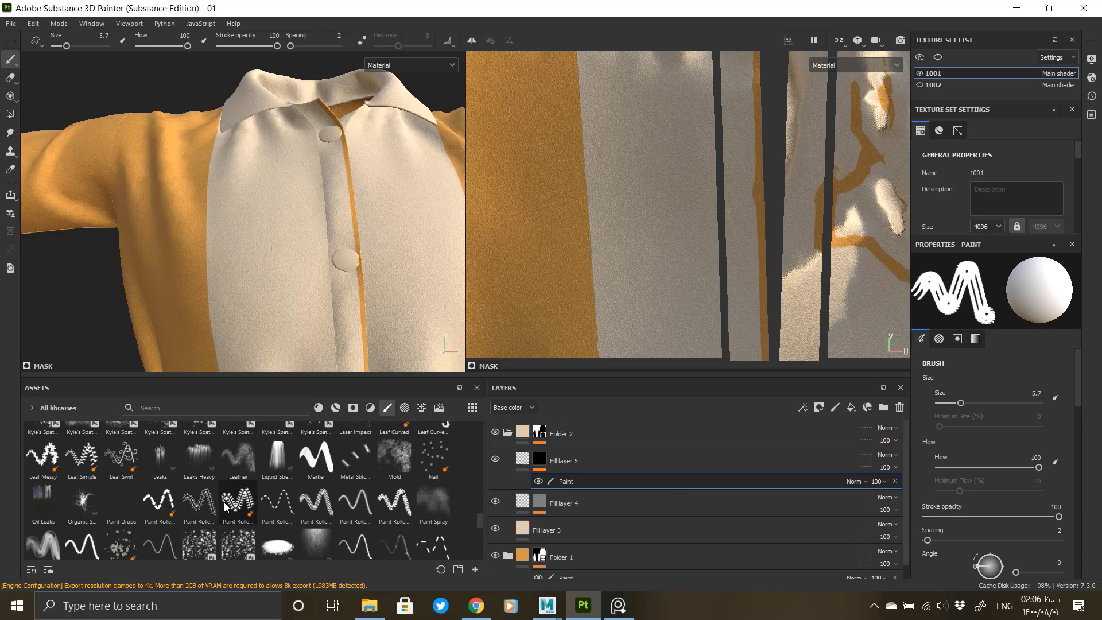
{"action": "left_click", "coordinate": [155, 500]}
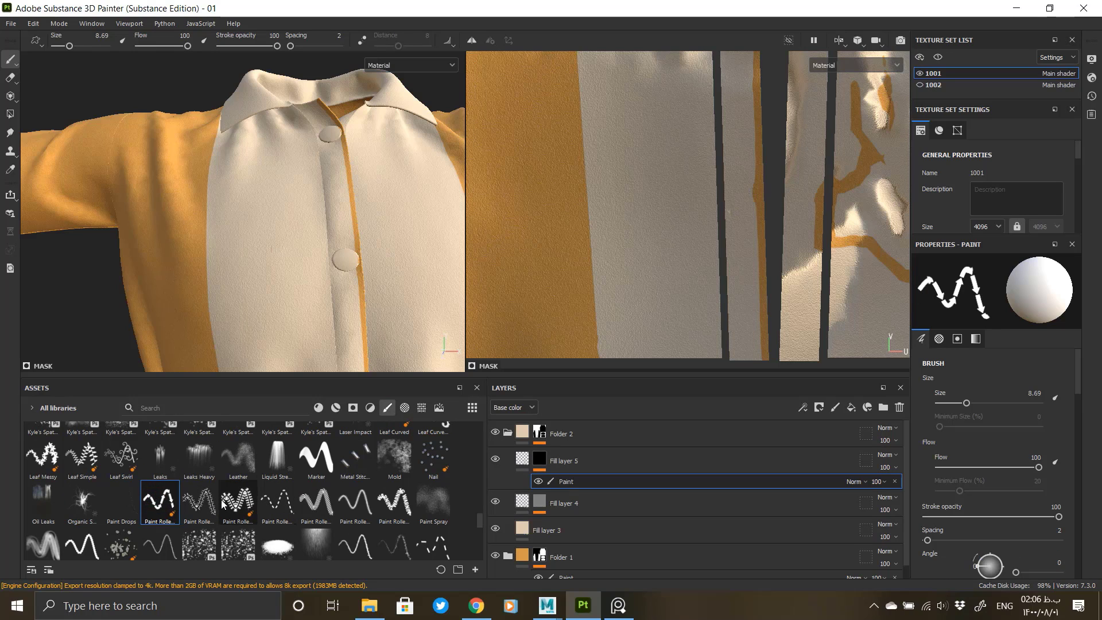
Step: Replace the Paint Roller brush's alpha with Lines Wave and bring up the alpha's parameters
{"action": "left_click", "coordinate": [405, 408]}
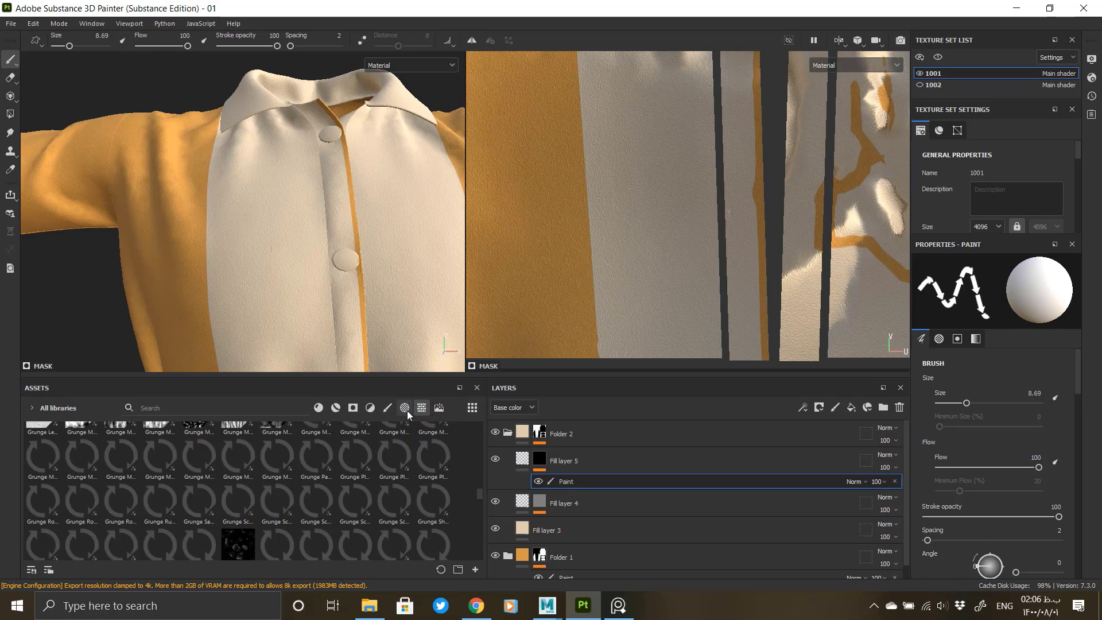
{"action": "scroll", "coordinate": [237, 523], "scroll_direction": "down", "scroll_amount": 15}
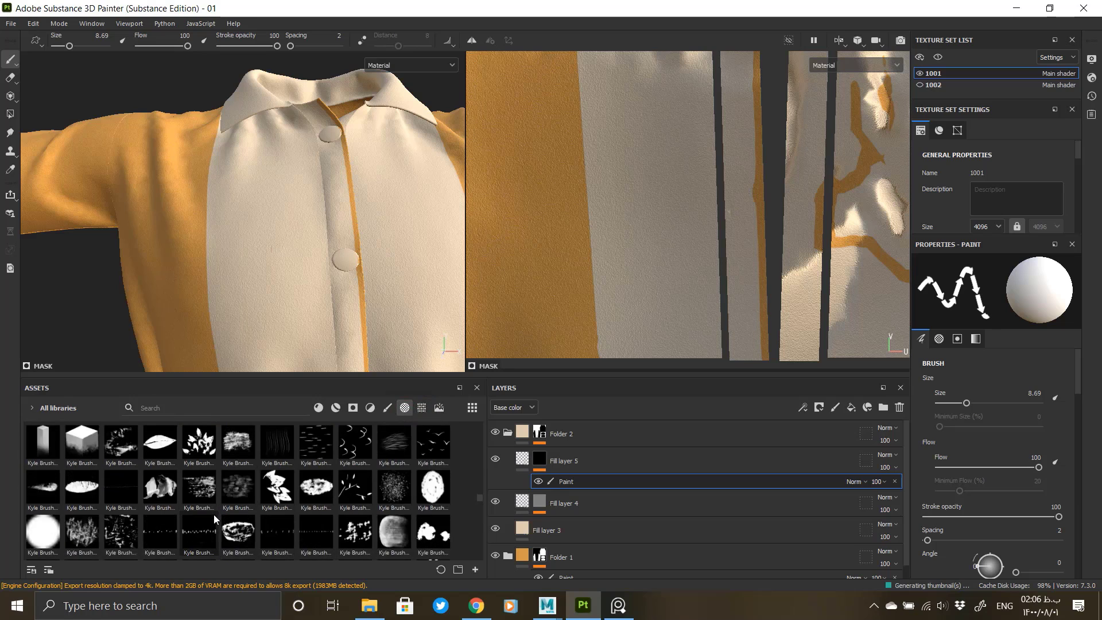
{"action": "scroll", "coordinate": [214, 520], "scroll_direction": "up", "scroll_amount": 3}
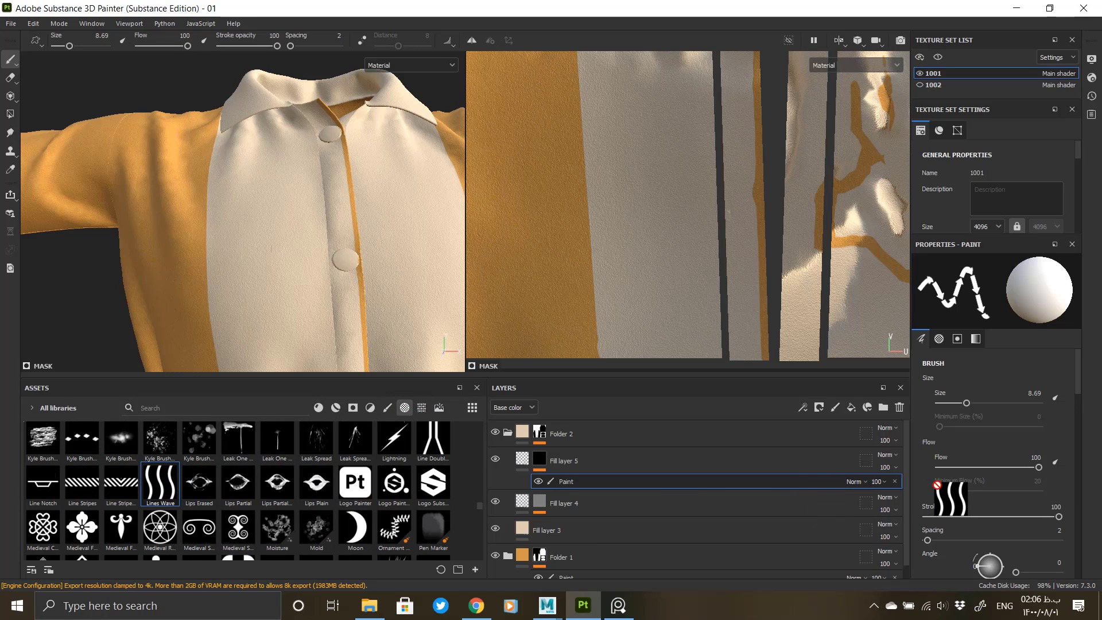
{"action": "left_click_drag", "start_coordinate": [936, 485], "coordinate": [938, 531]}
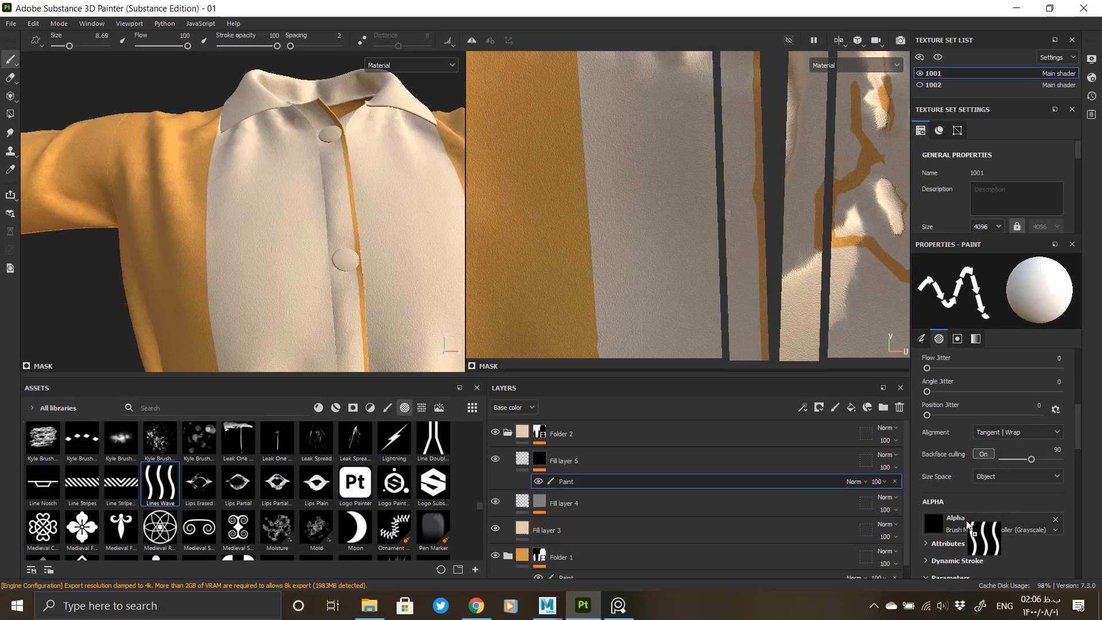
{"action": "left_click_drag", "start_coordinate": [967, 524], "coordinate": [965, 520]}
{"action": "scroll", "coordinate": [951, 496], "scroll_direction": "down", "scroll_amount": 5}
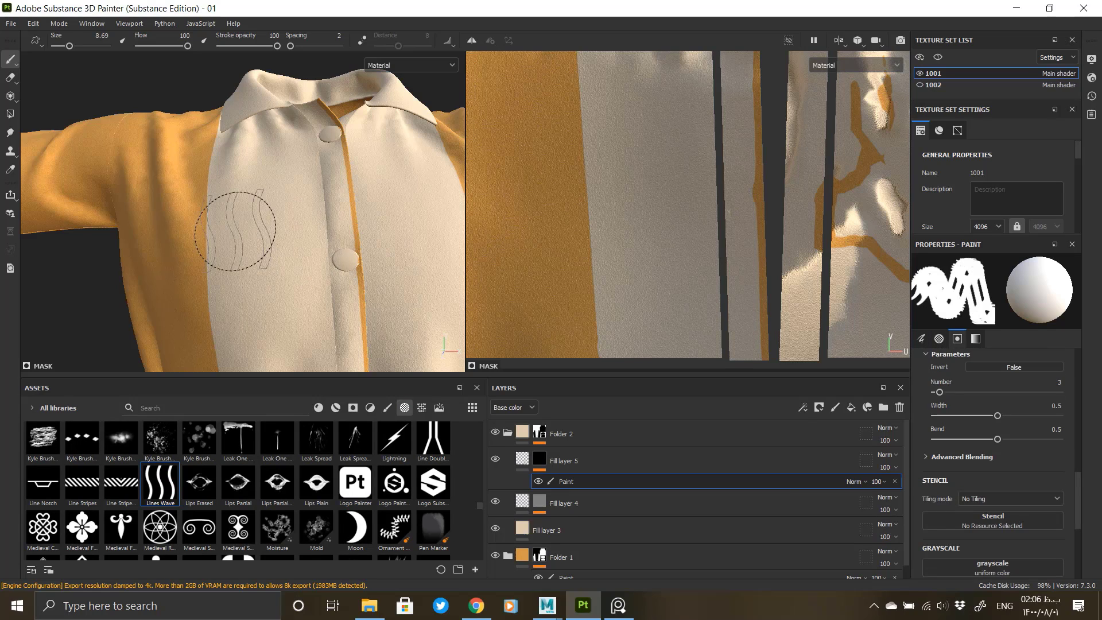
Step: Paint a vertical Lines Wave stroke down the cream front panel beside the buttons, undoing the first try and repainting it straighter
{"action": "left_click_drag", "start_coordinate": [264, 198], "coordinate": [259, 315]}
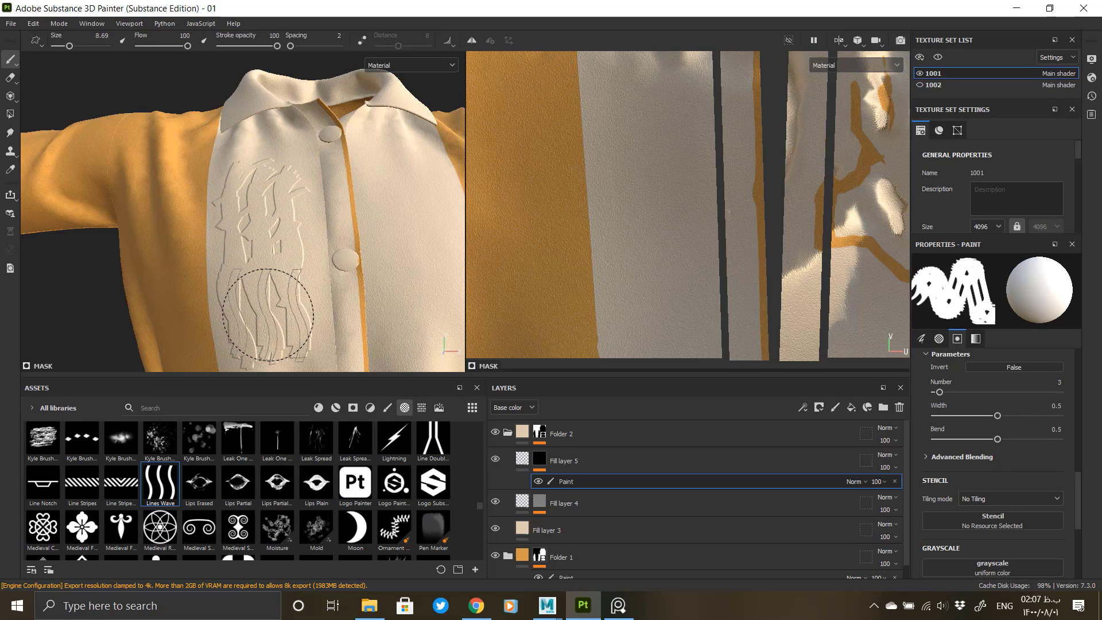
{"action": "key", "text": "ctrl+z"}
{"action": "left_click_drag", "start_coordinate": [265, 189], "coordinate": [265, 330]}
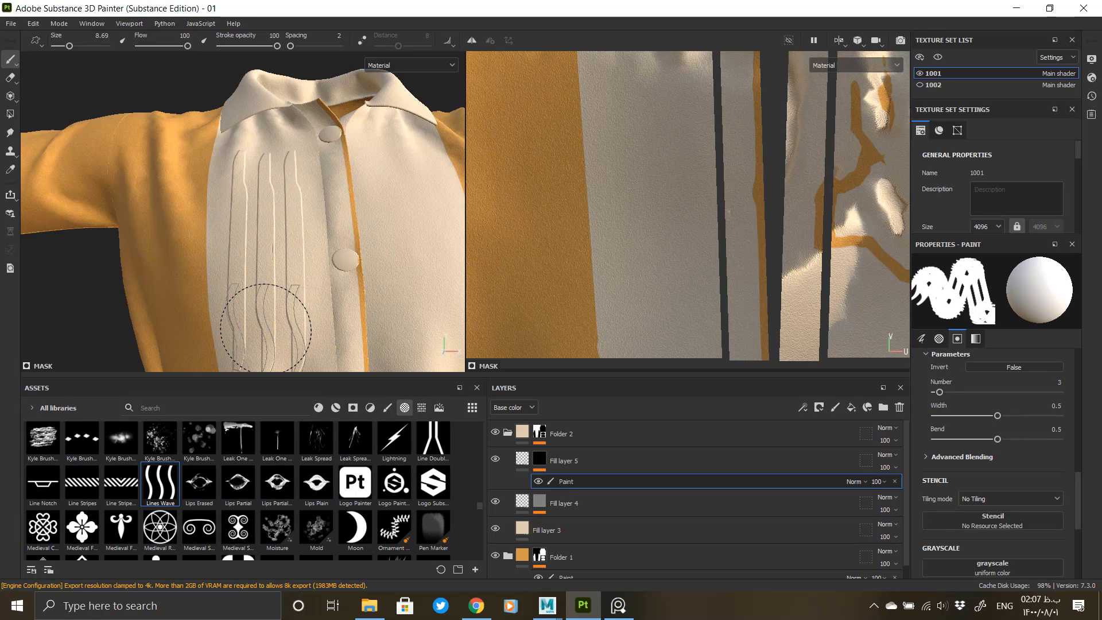
Step: Undo the last wave stroke, set the brush angle to 105 and try it on the cream front panel, undoing the result
{"action": "key", "text": "ctrl+z"}
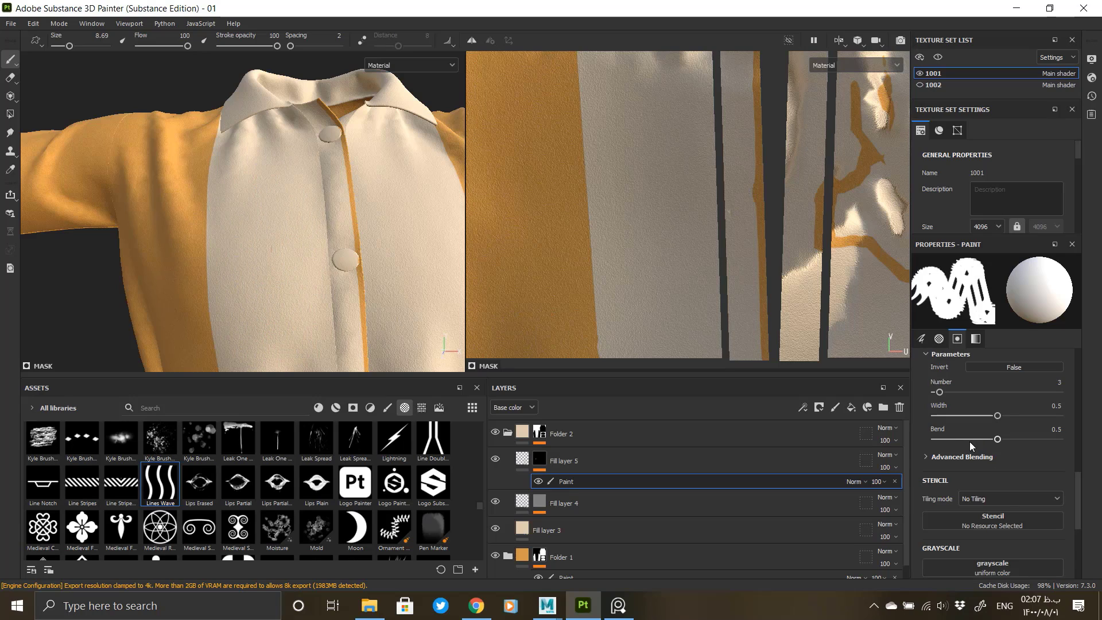
{"action": "scroll", "coordinate": [969, 453], "scroll_direction": "up", "scroll_amount": 5}
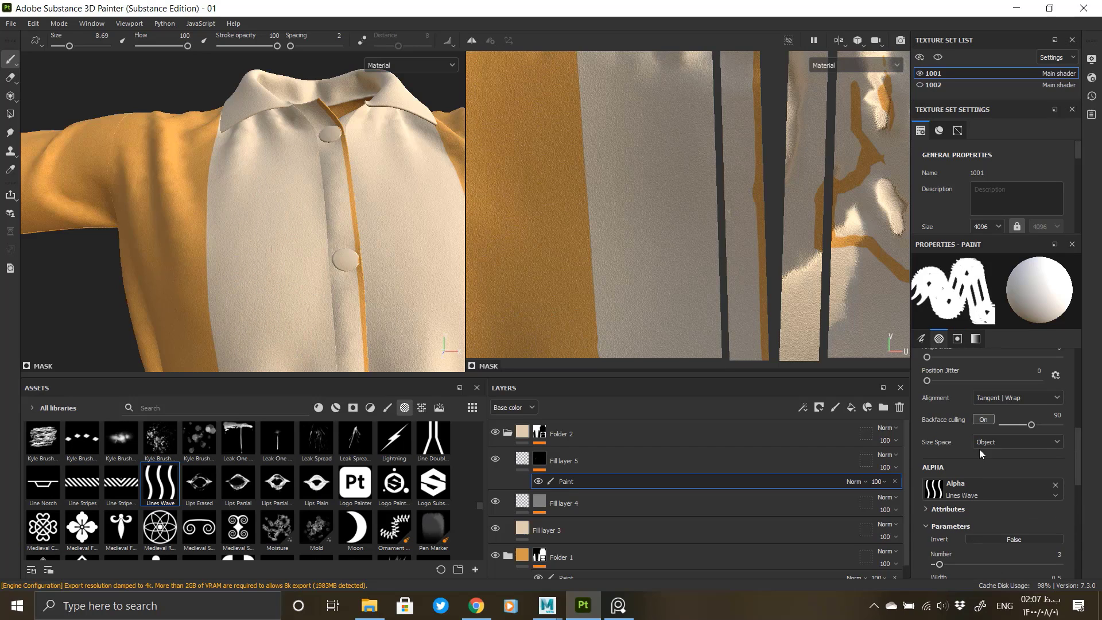
{"action": "scroll", "coordinate": [982, 436], "scroll_direction": "up", "scroll_amount": 4}
{"action": "left_click_drag", "start_coordinate": [1015, 401], "coordinate": [1028, 401]}
{"action": "left_click_drag", "start_coordinate": [259, 187], "coordinate": [275, 326]}
{"action": "key", "text": "ctrl+z"}
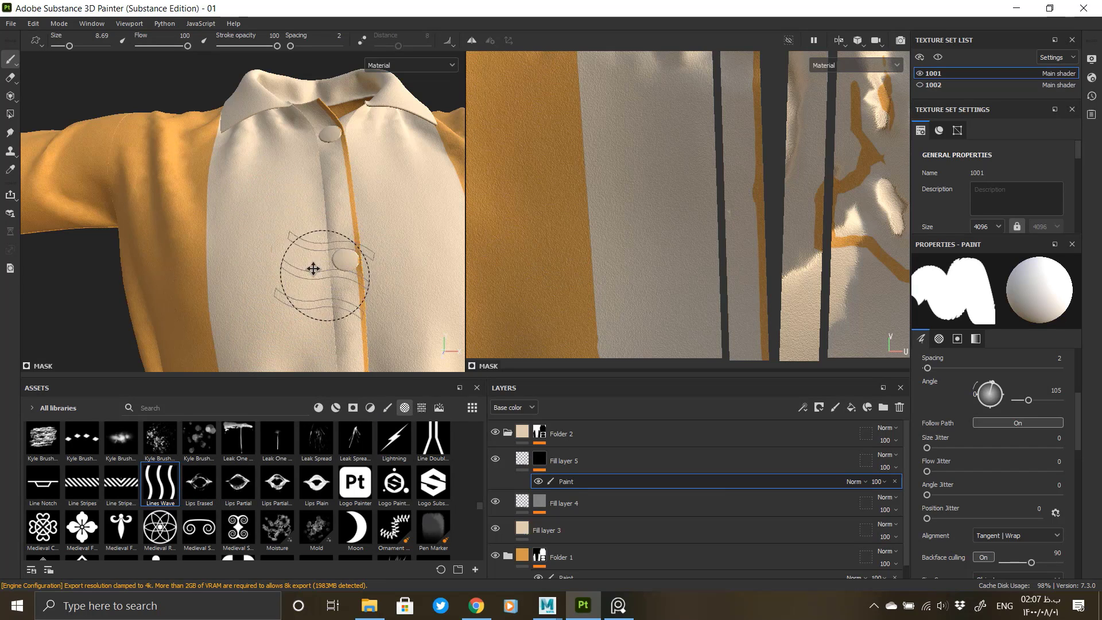
Step: Try a Lines Wave stroke with brush size 3.27 and angle 0 on the other cream panel, and undo it
{"action": "middle_click_drag", "start_coordinate": [312, 270], "coordinate": [218, 144], "text": "alt"}
{"action": "right_click_drag", "start_coordinate": [327, 132], "coordinate": [304, 133], "text": "ctrl"}
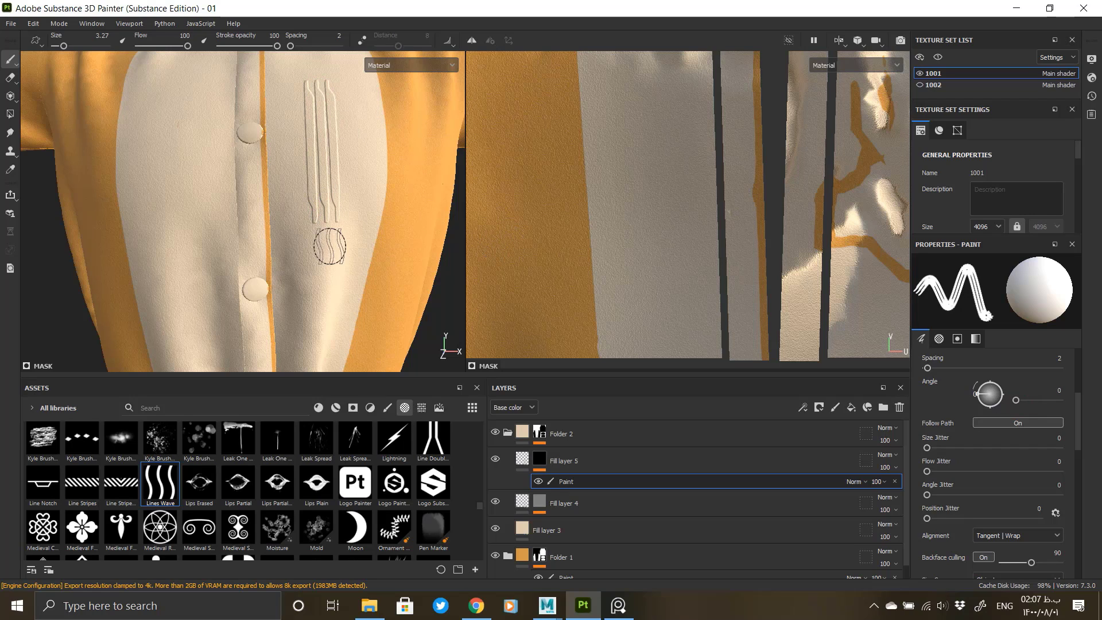
{"action": "key", "text": "ctrl"}
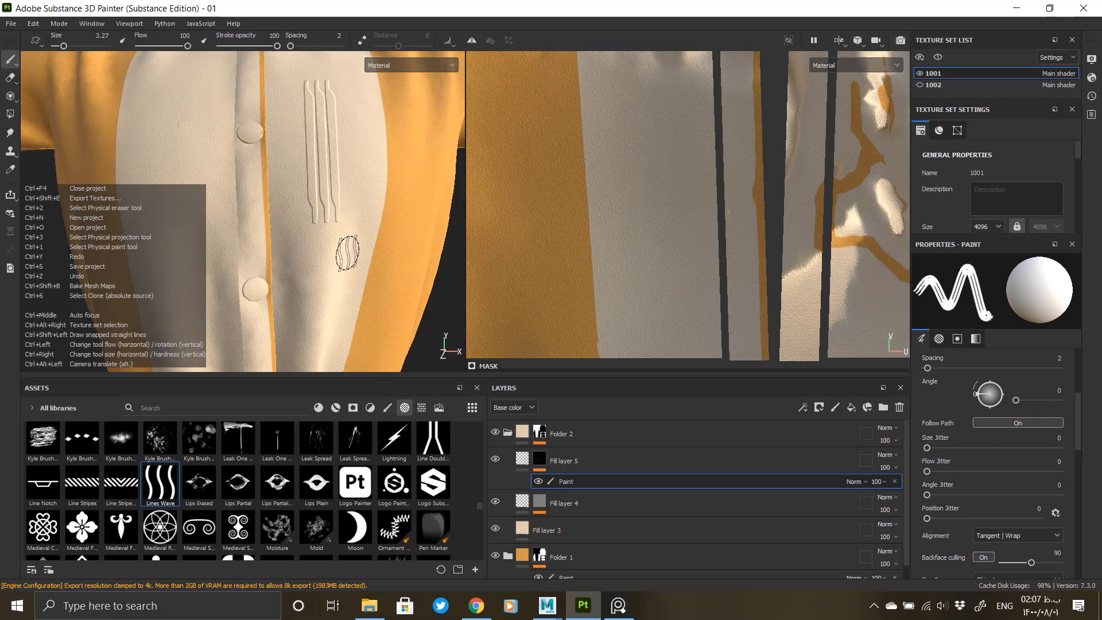
{"action": "key", "text": "ctrl+z"}
Step: Switch the brush alpha to Line Stripes with Stripes Number 5, Bend 0.98 and Height 1
{"action": "left_click", "coordinate": [82, 481]}
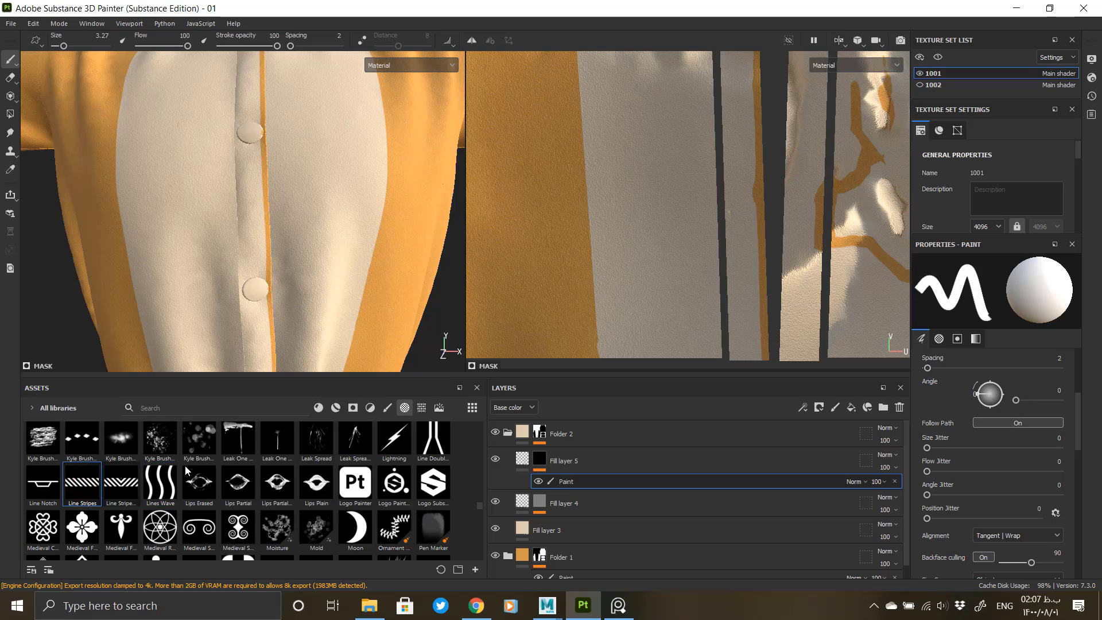
{"action": "scroll", "coordinate": [1003, 522], "scroll_direction": "down", "scroll_amount": 5}
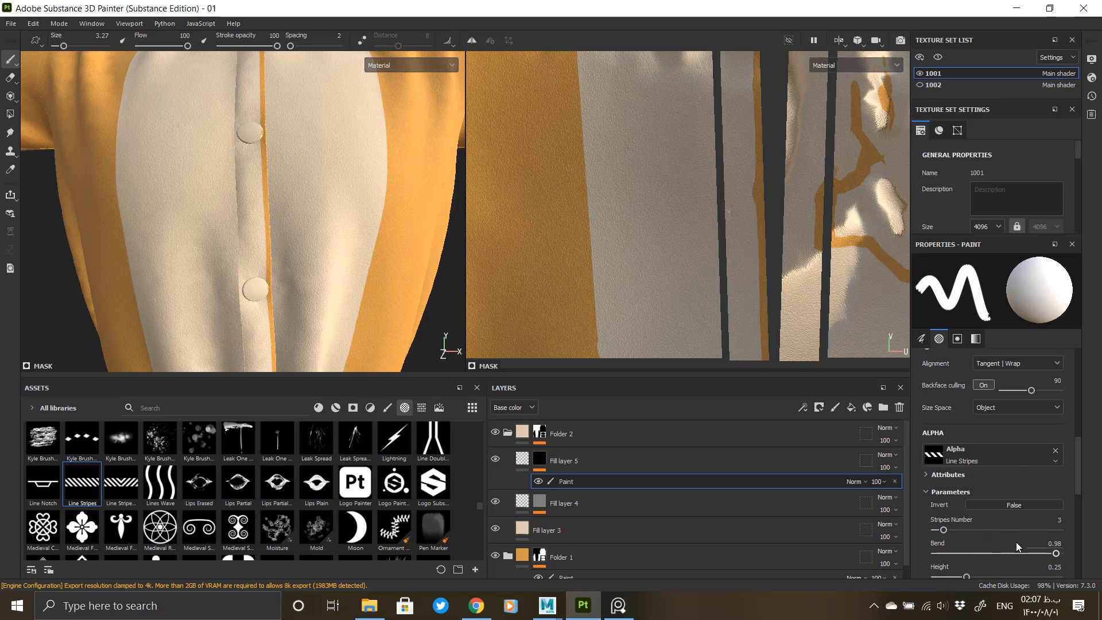
{"action": "scroll", "coordinate": [1016, 541], "scroll_direction": "down", "scroll_amount": 2}
{"action": "left_click_drag", "start_coordinate": [967, 507], "coordinate": [1059, 508]}
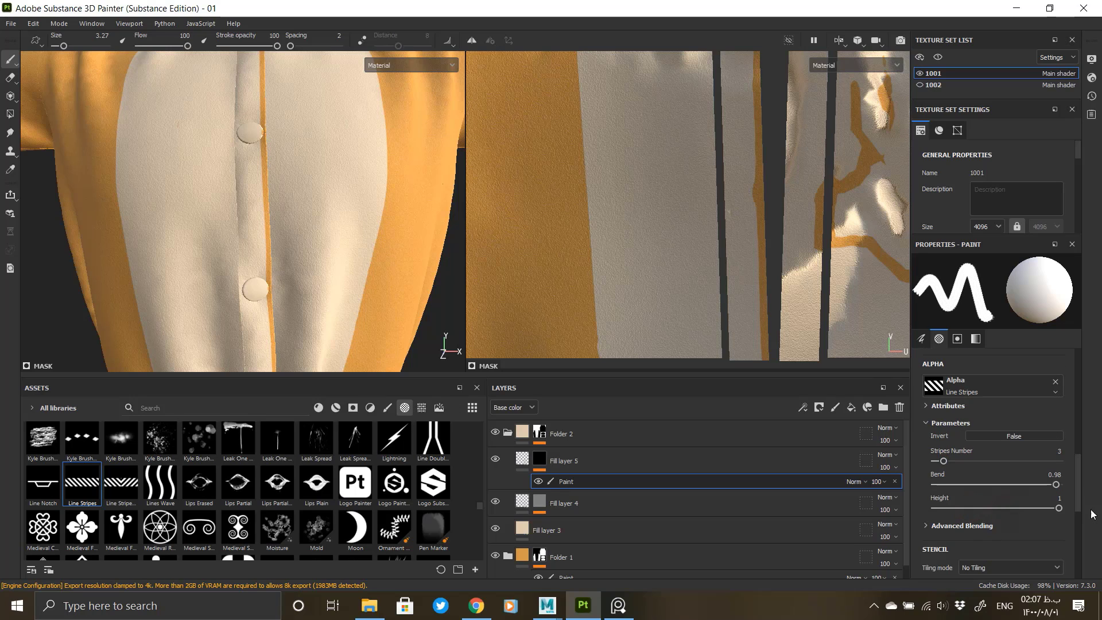
{"action": "scroll", "coordinate": [945, 529], "scroll_direction": "down", "scroll_amount": 1}
{"action": "left_click", "coordinate": [1041, 507]}
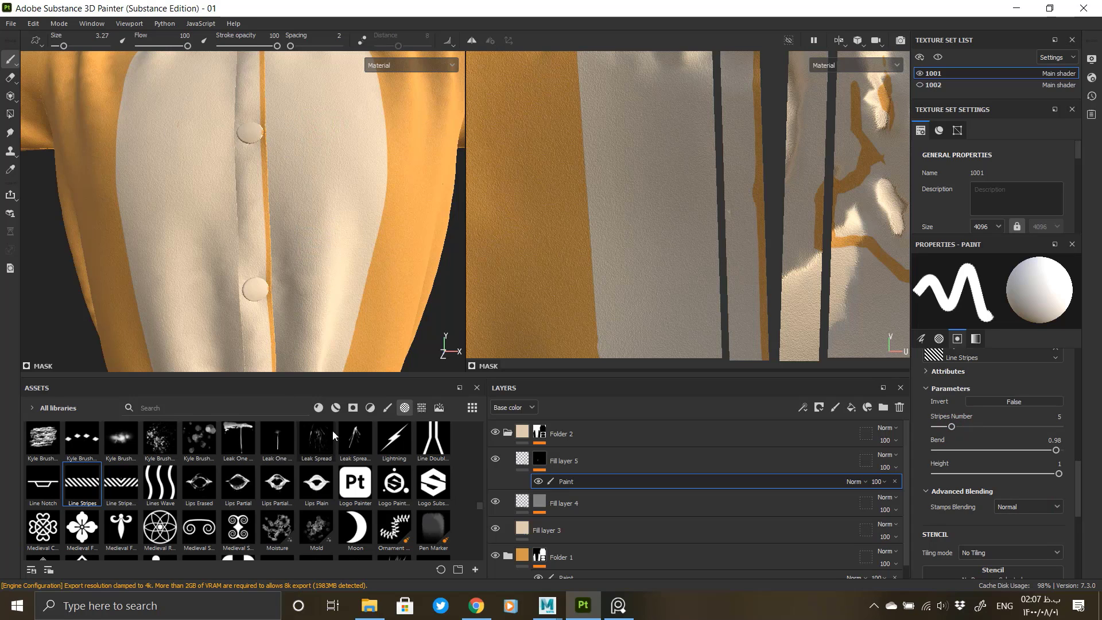
Step: Reselect the first Paint Roller brush preset and assign the Lines Wave alpha as its input image
{"action": "left_click", "coordinate": [388, 408]}
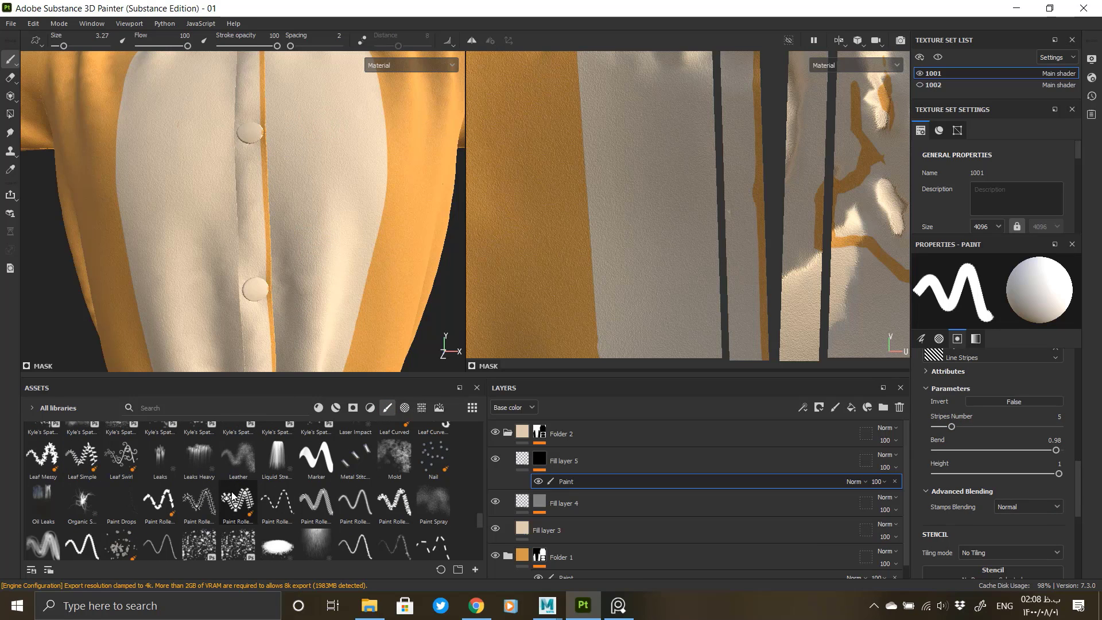
{"action": "left_click", "coordinate": [199, 503]}
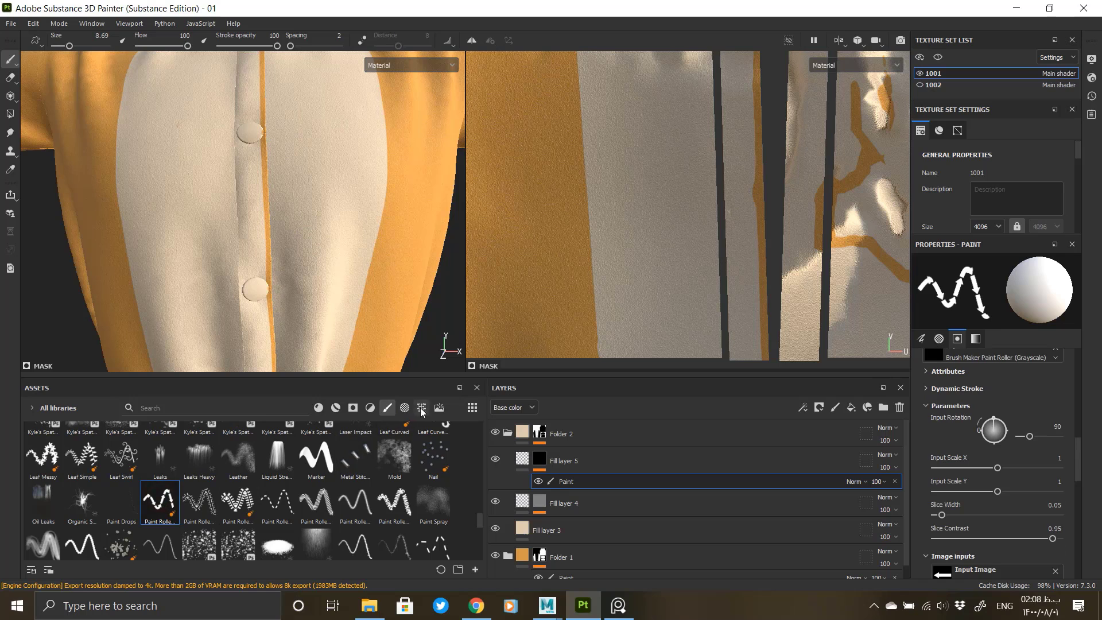
{"action": "left_click", "coordinate": [405, 409]}
{"action": "scroll", "coordinate": [277, 503], "scroll_direction": "down", "scroll_amount": 6}
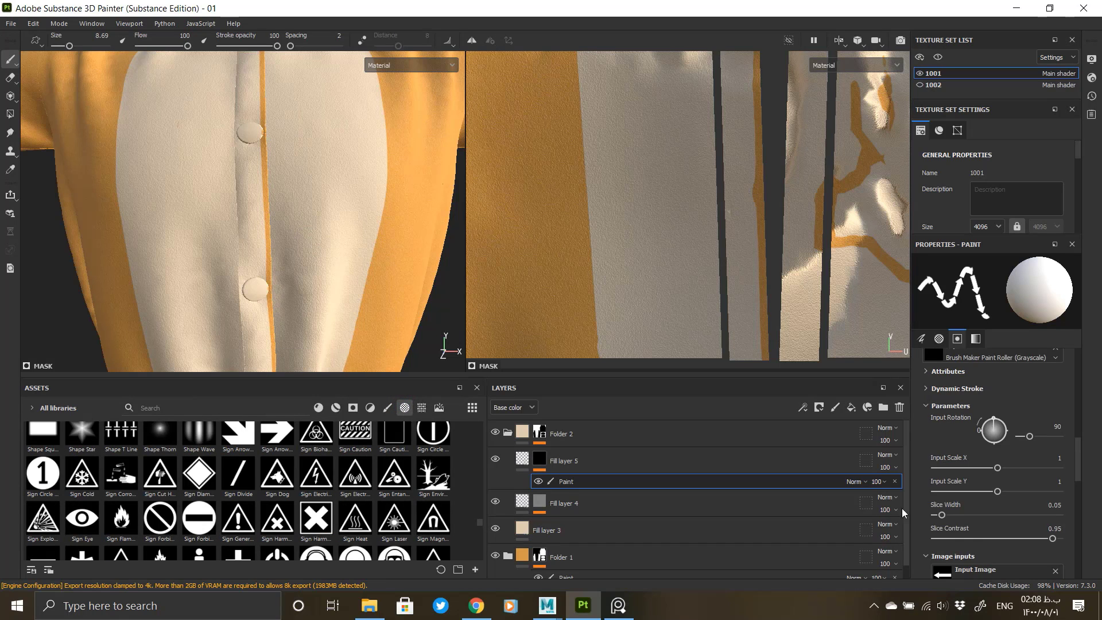
{"action": "scroll", "coordinate": [941, 505], "scroll_direction": "down", "scroll_amount": 3}
{"action": "scroll", "coordinate": [287, 479], "scroll_direction": "down", "scroll_amount": 8}
{"action": "scroll", "coordinate": [263, 475], "scroll_direction": "up", "scroll_amount": 15}
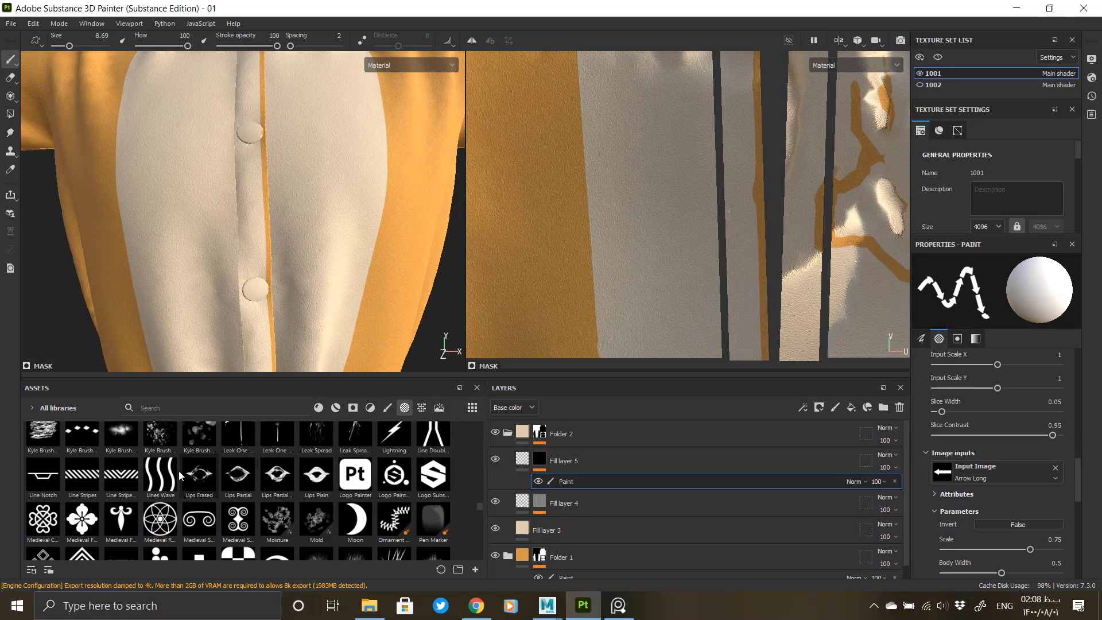
{"action": "left_click", "coordinate": [180, 473]}
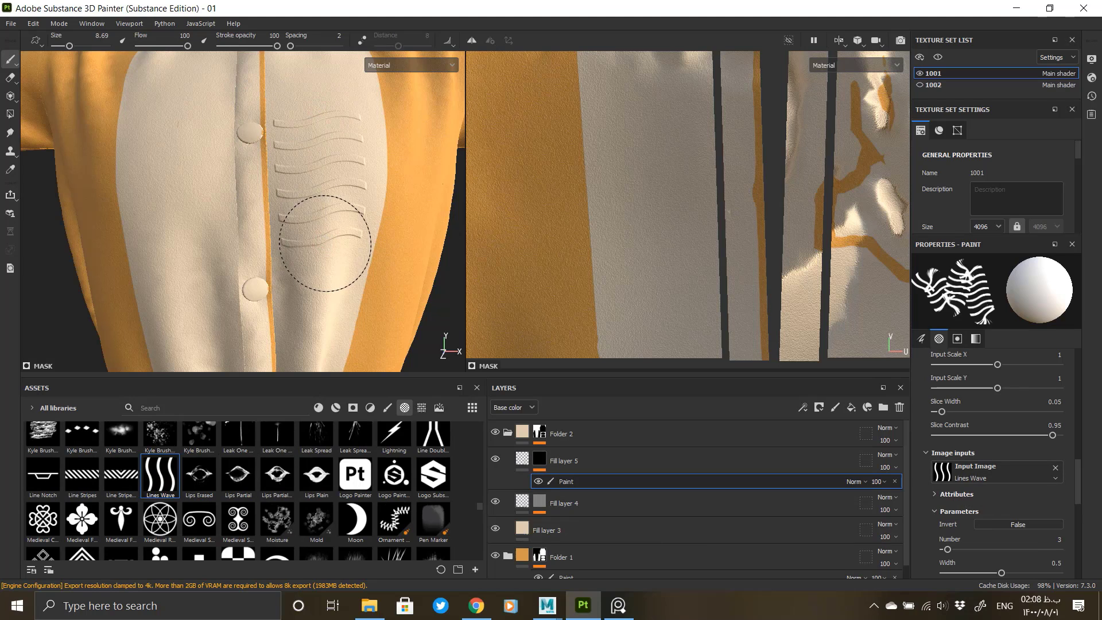
Step: Try a straight stroke on the cream panel with the wave image at Number 13, Width 0.19 and Bend 0.21, and undo it
{"action": "scroll", "coordinate": [953, 441], "scroll_direction": "down", "scroll_amount": 2}
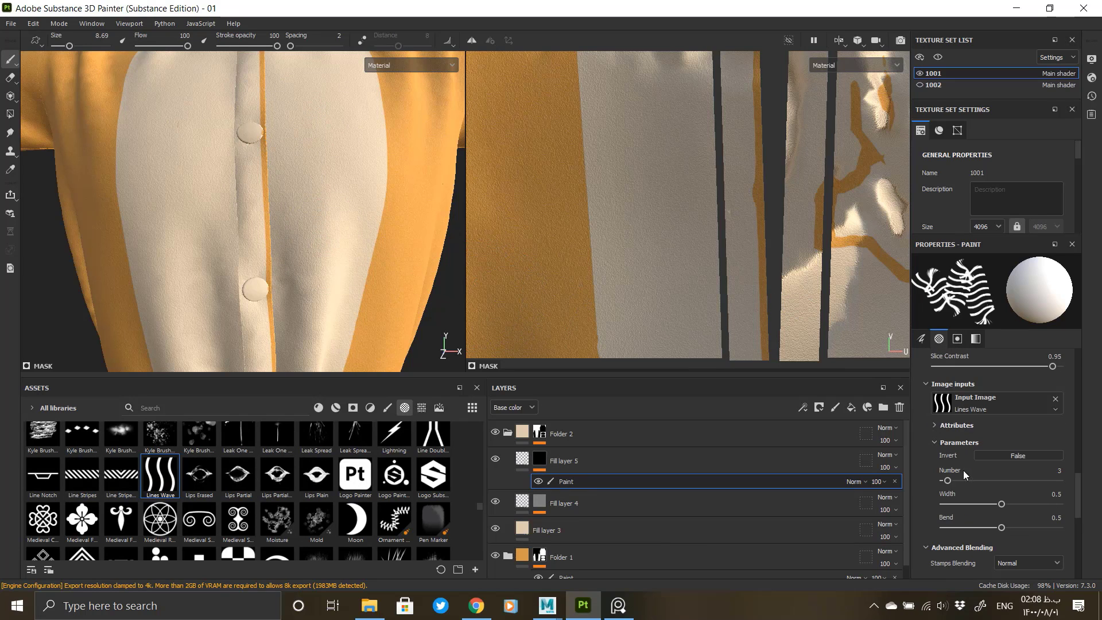
{"action": "left_click_drag", "start_coordinate": [947, 484], "coordinate": [967, 484]}
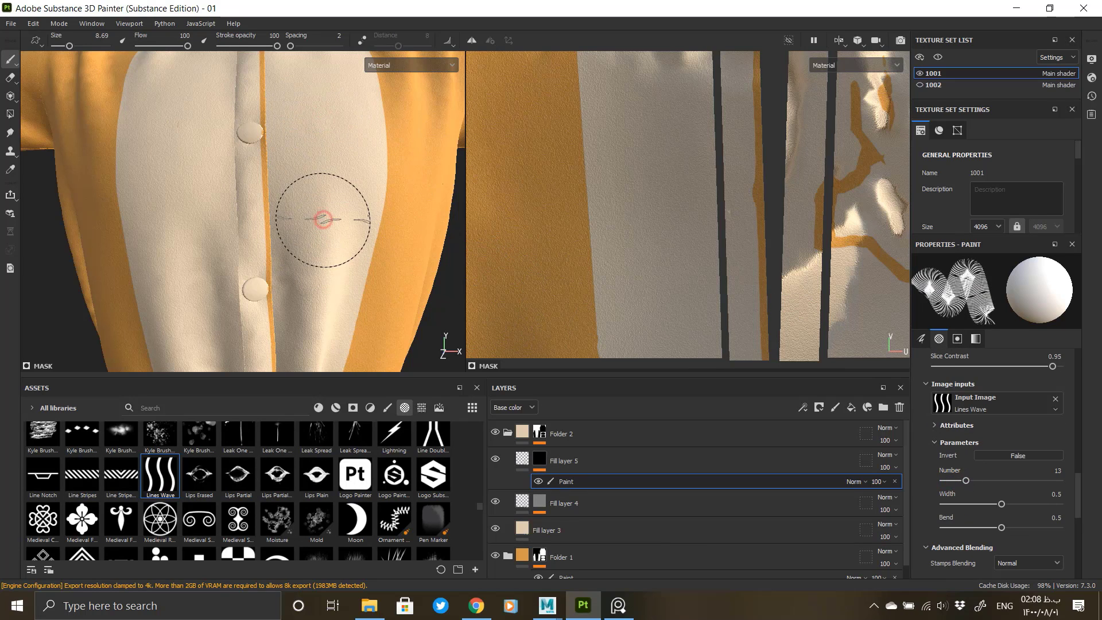
{"action": "left_click", "coordinate": [320, 171]}
{"action": "mouse_move", "coordinate": [974, 504]}
{"action": "left_mouse_down"}
{"action": "mouse_move", "coordinate": [965, 504]}
{"action": "mouse_move", "coordinate": [970, 526]}
{"action": "left_mouse_up"}
{"action": "key", "text": "ctrl+z"}
{"action": "left_click", "coordinate": [323, 112]}
{"action": "left_click", "coordinate": [323, 232], "text": "shift"}
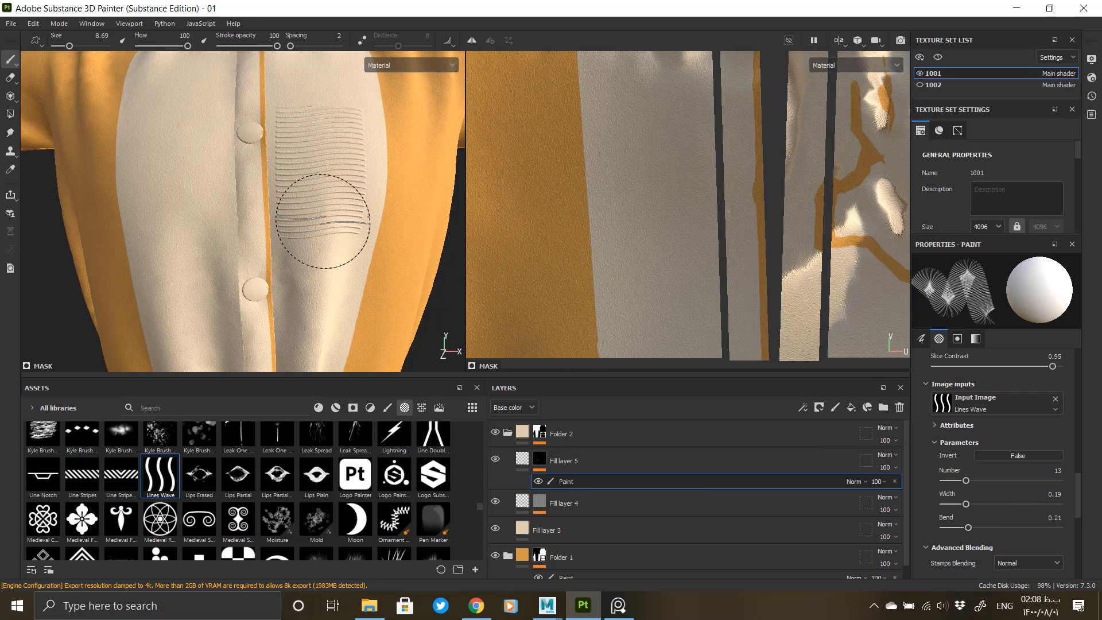
{"action": "right_click_drag", "start_coordinate": [322, 222], "coordinate": [375, 166], "text": "alt"}
{"action": "middle_click_drag", "start_coordinate": [375, 166], "coordinate": [273, 246], "text": "alt"}
{"action": "key", "text": "ctrl+z"}
{"action": "key", "text": "ctrl+z"}
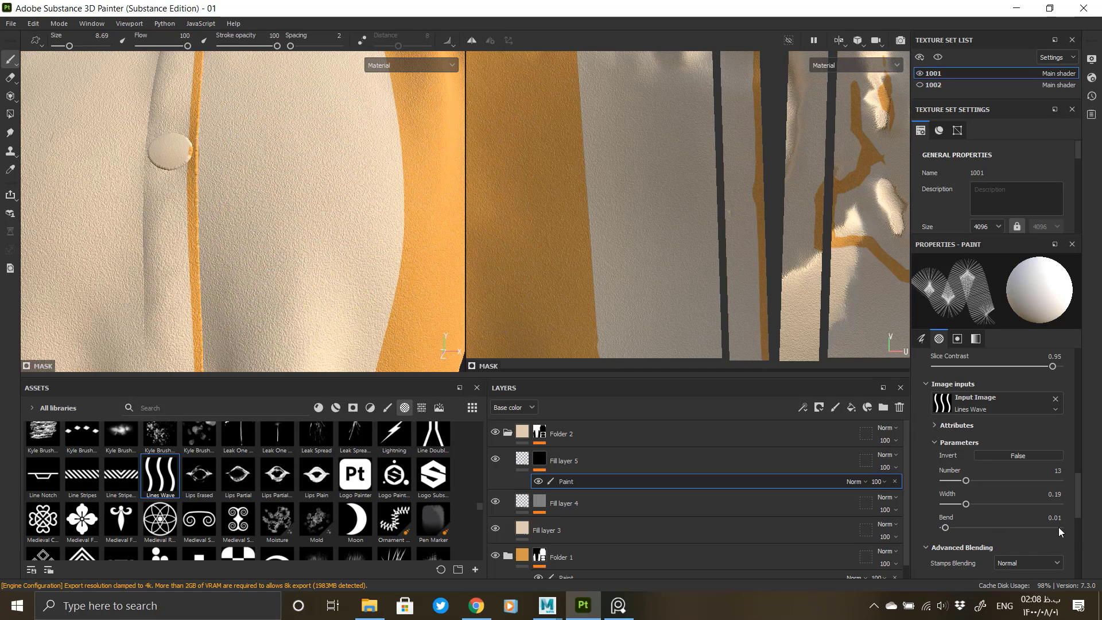
Step: Set the wave image's Bend to 1, test a straight stroke down the cream panel, and undo it
{"action": "left_click", "coordinate": [293, 98]}
{"action": "left_click", "coordinate": [284, 258], "text": "shift"}
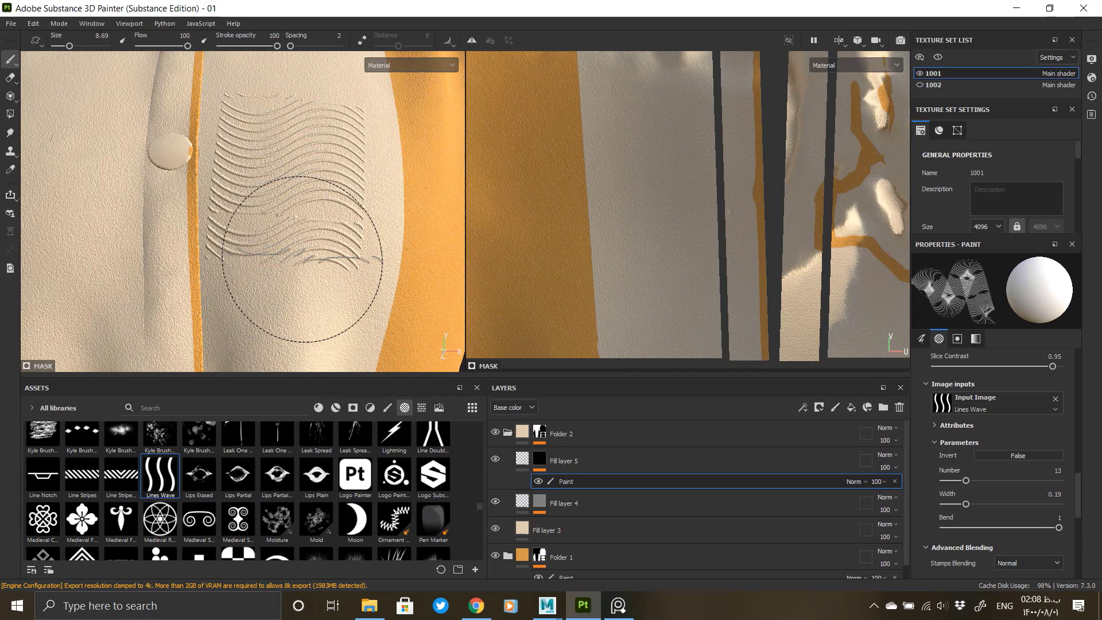
{"action": "key", "text": "ctrl+z"}
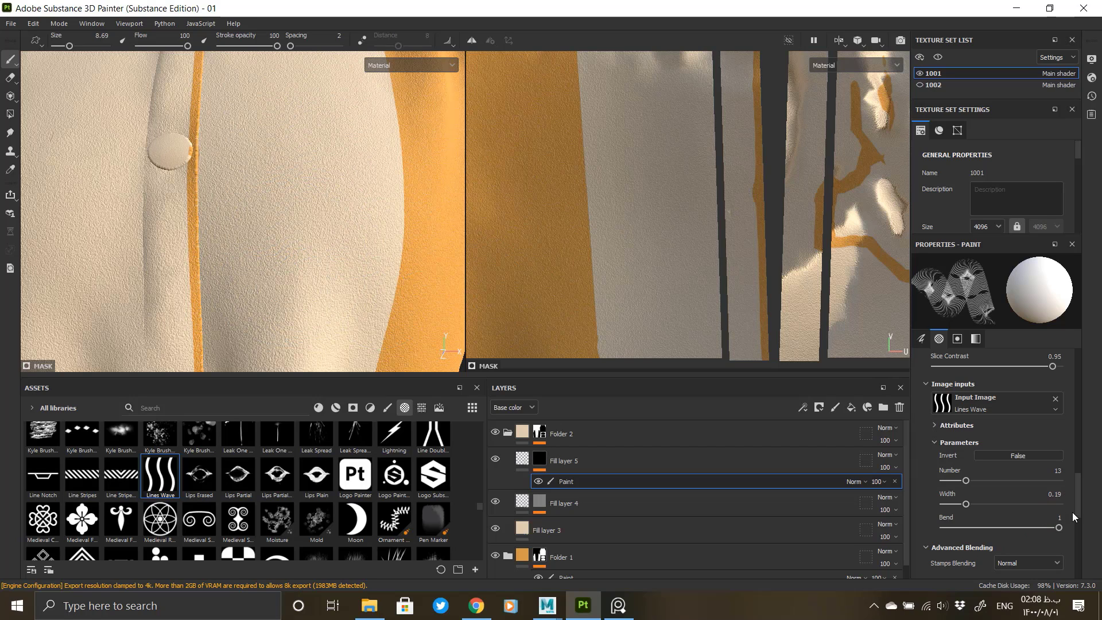
Step: Set the wave image's Number to 1 and Width to 0.41, paint a test mark on the panel, and compare with the reference photo
{"action": "scroll", "coordinate": [1072, 512], "scroll_direction": "down", "scroll_amount": 2}
{"action": "mouse_move", "coordinate": [966, 435]}
{"action": "left_mouse_down"}
{"action": "mouse_move", "coordinate": [990, 435]}
{"action": "mouse_move", "coordinate": [943, 411]}
{"action": "left_mouse_up"}
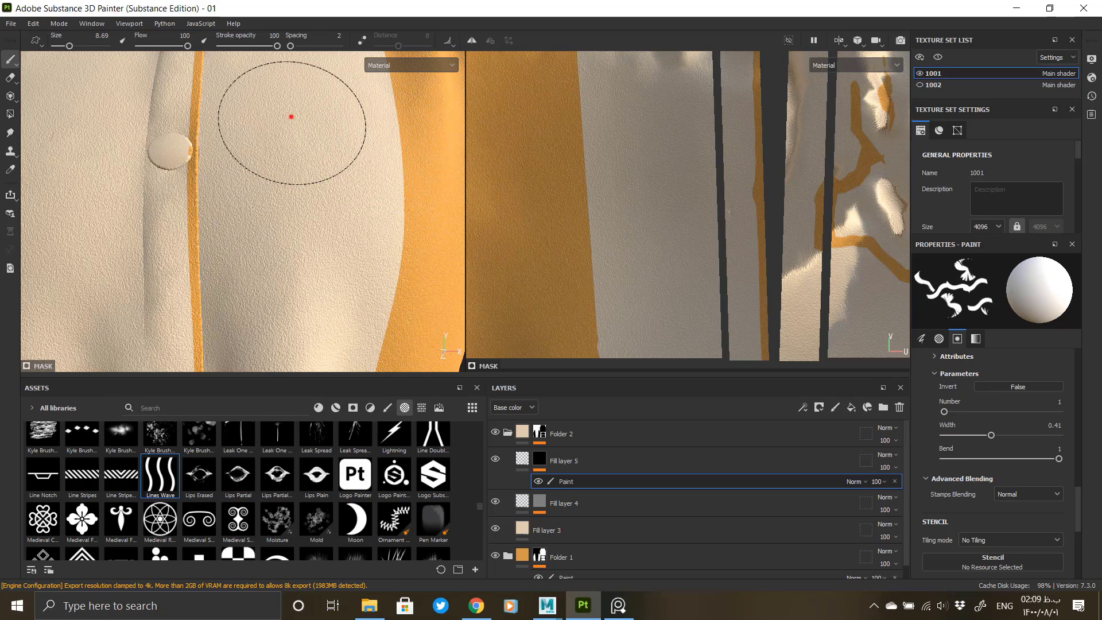
{"action": "left_click", "coordinate": [292, 175]}
{"action": "key", "text": "alt+Tab"}
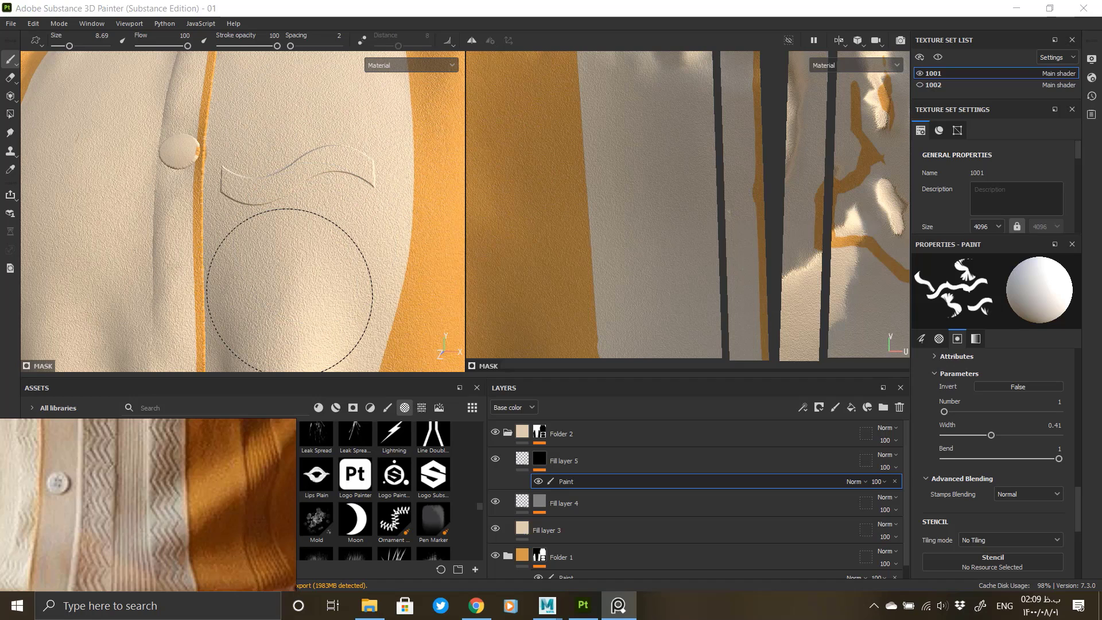
{"action": "key", "text": "alt+Tab"}
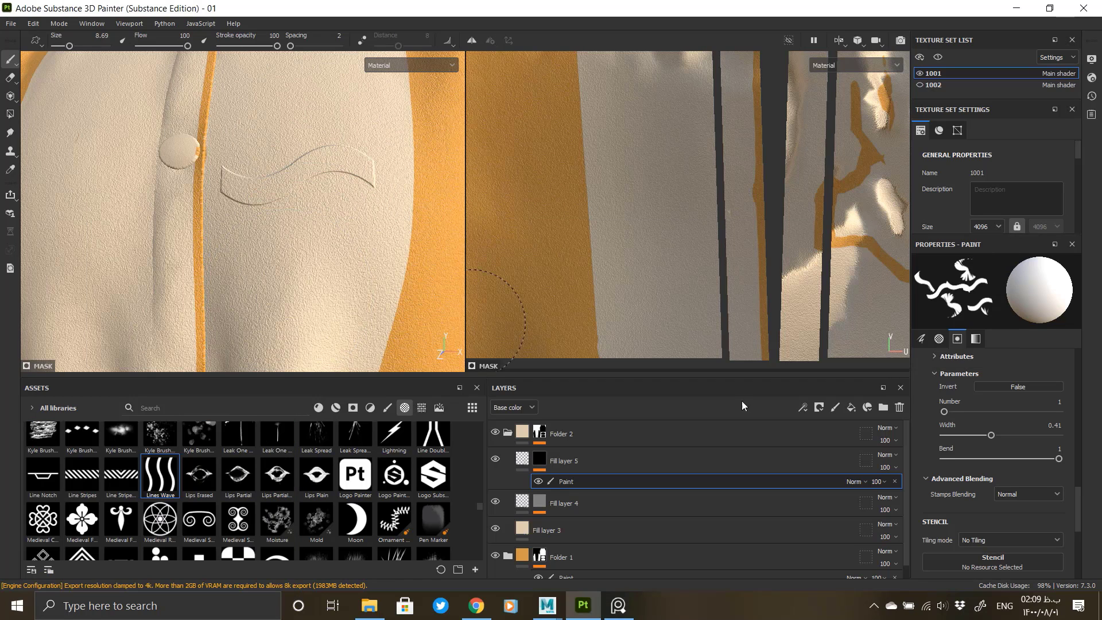
Step: Set the brush's Input Rotation to 0, undo the test mark, and try a straight wave stroke down the cream panel
{"action": "scroll", "coordinate": [986, 489], "scroll_direction": "up", "scroll_amount": 6}
{"action": "left_click_drag", "start_coordinate": [1029, 402], "coordinate": [1017, 401]}
{"action": "key", "text": "ctrl+z"}
{"action": "left_click", "coordinate": [322, 114]}
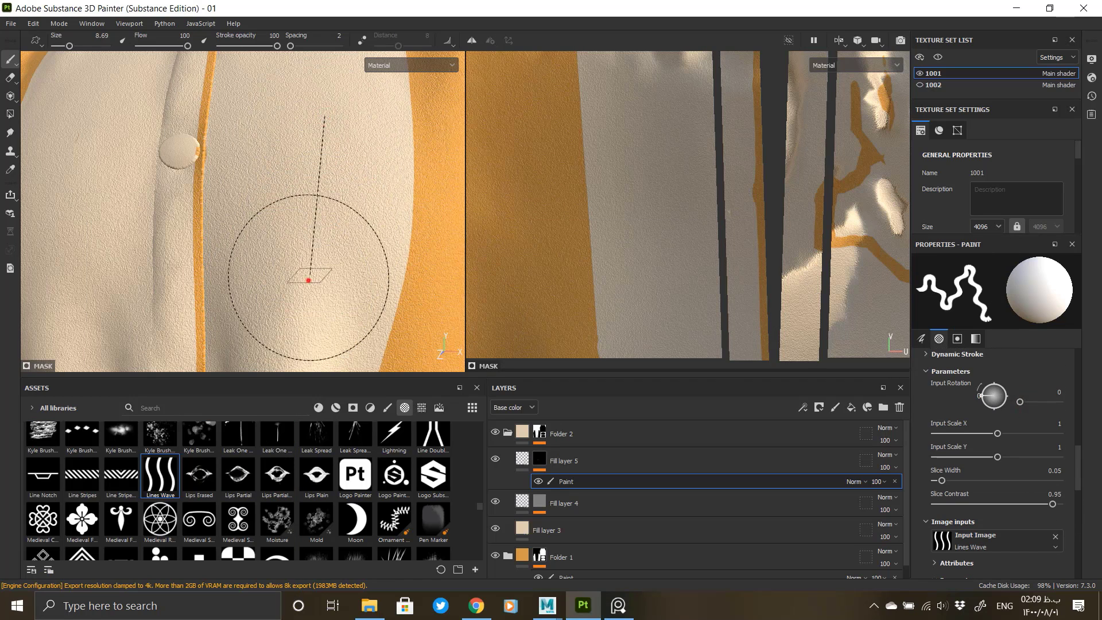
{"action": "left_click", "coordinate": [308, 279], "text": "shift"}
{"action": "right_click_drag", "start_coordinate": [315, 298], "coordinate": [347, 258], "text": "alt"}
{"action": "left_click_drag", "start_coordinate": [347, 258], "coordinate": [327, 198], "text": "alt"}
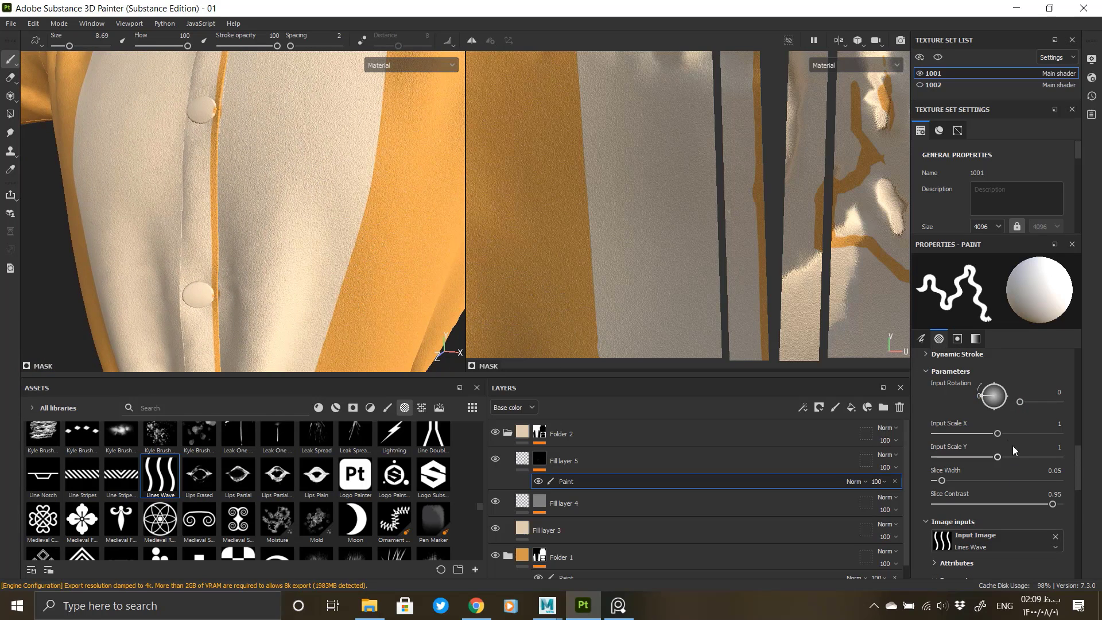
Step: Set the wave image's Number to 4, test a straight stroke down the cream panel, and undo it
{"action": "scroll", "coordinate": [964, 490], "scroll_direction": "down", "scroll_amount": 3}
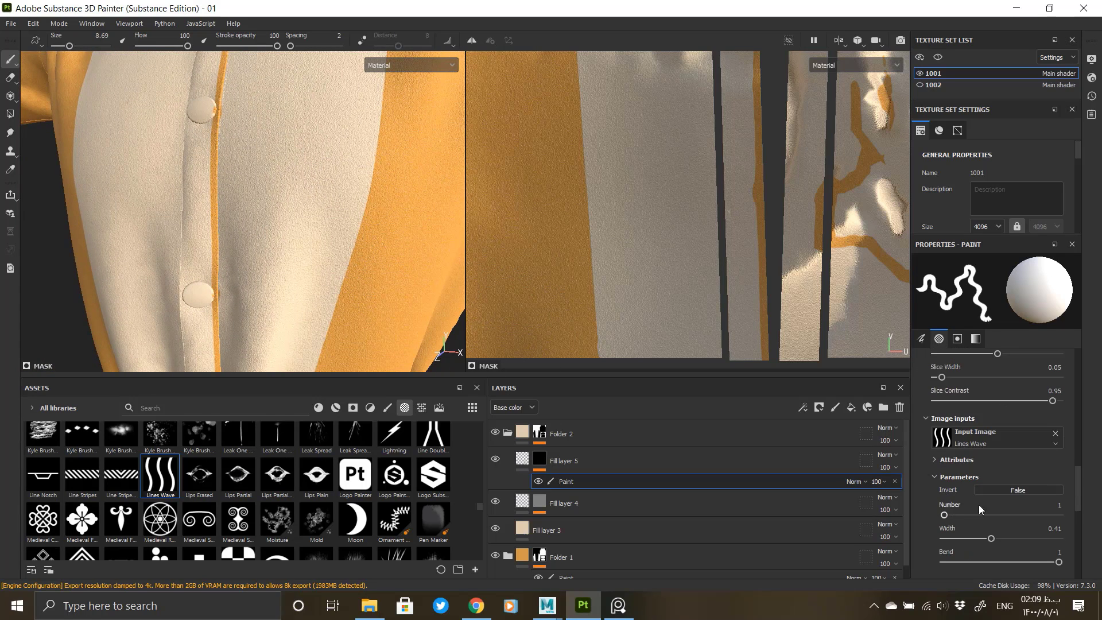
{"action": "left_click_drag", "start_coordinate": [941, 514], "coordinate": [950, 515]}
{"action": "left_click", "coordinate": [304, 98]}
{"action": "left_click", "coordinate": [295, 280], "text": "shift"}
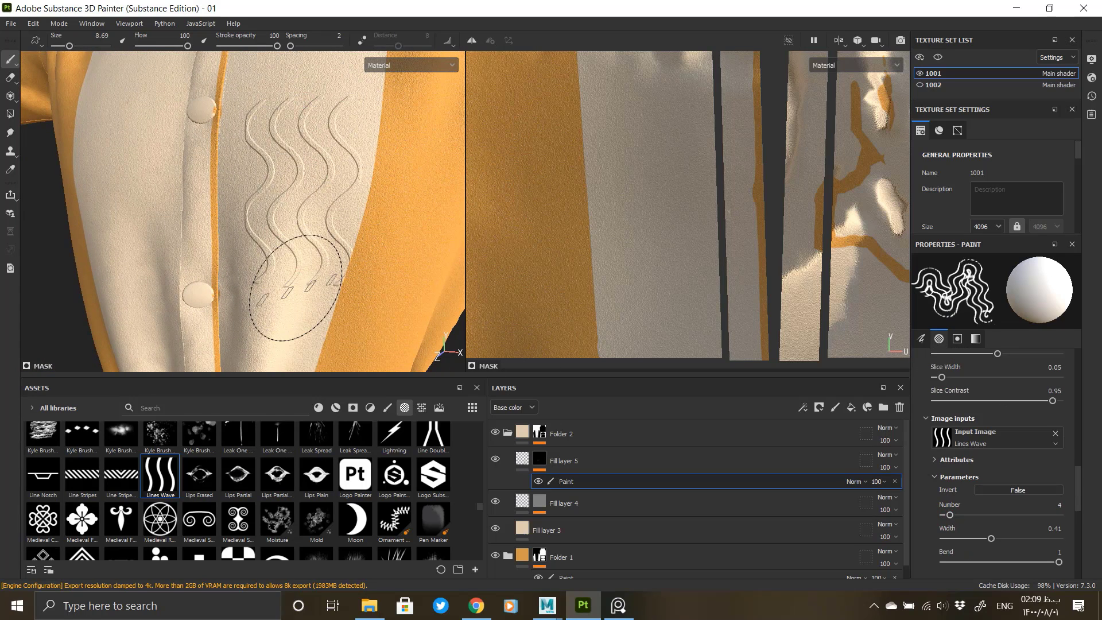
{"action": "key", "text": "ctrl+z"}
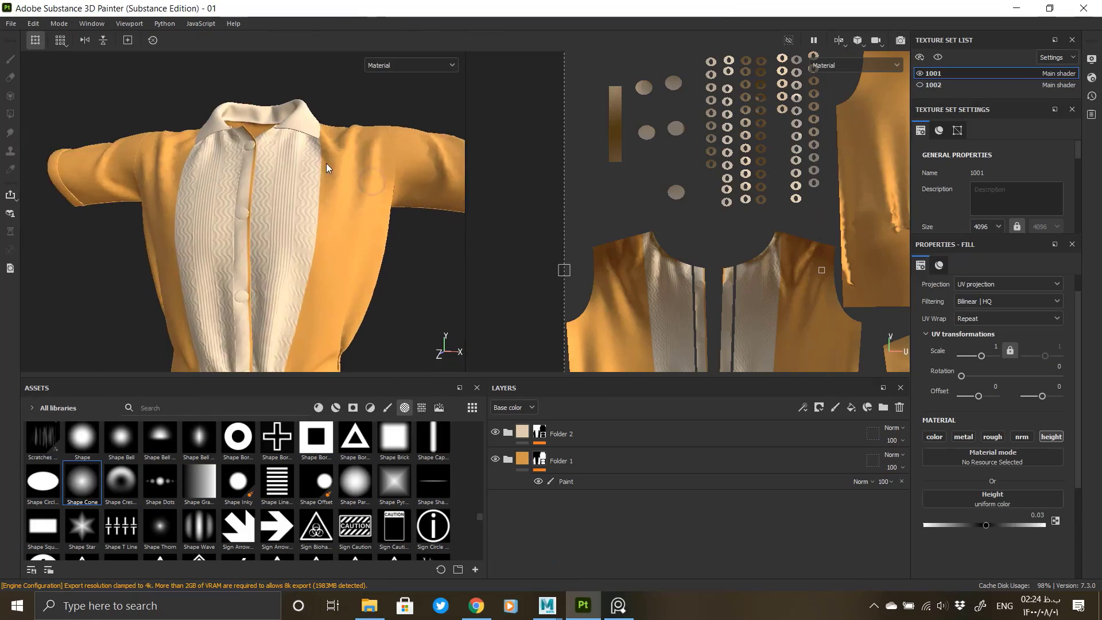
Step: Inspect the knit pattern on the front panels, expand Folder 2 and toggle the visibility of Fill layer 5 copy 1
{"action": "right_click_drag", "start_coordinate": [326, 167], "coordinate": [288, 222], "text": "alt"}
{"action": "left_click_drag", "start_coordinate": [288, 221], "coordinate": [310, 174], "text": "alt"}
{"action": "right_click_drag", "start_coordinate": [309, 174], "coordinate": [350, 276], "text": "alt"}
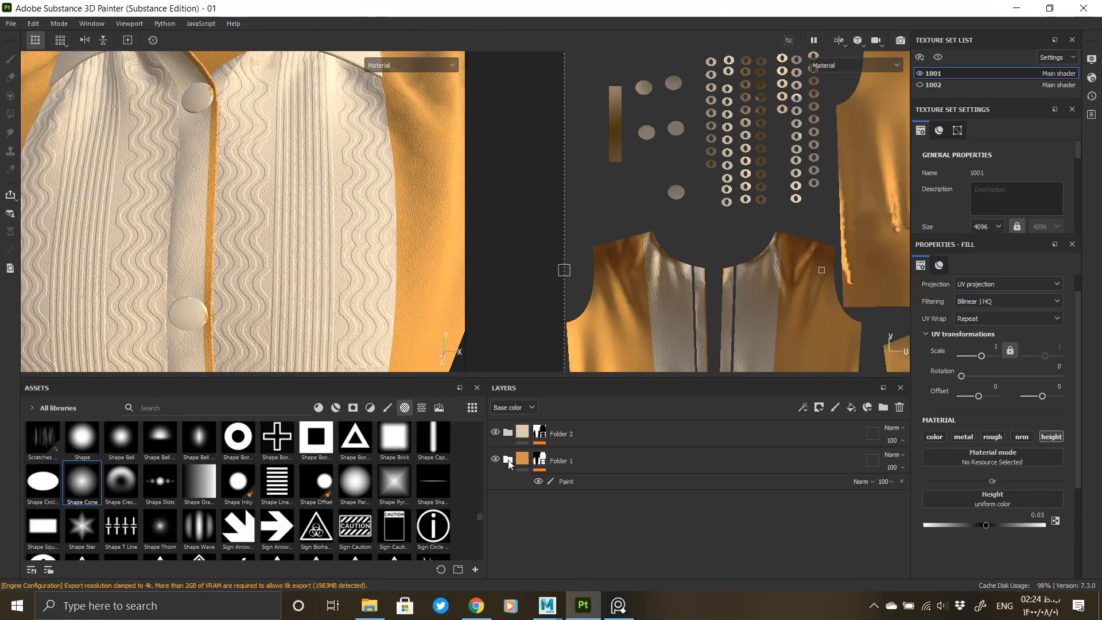
{"action": "left_click", "coordinate": [509, 462]}
{"action": "left_click", "coordinate": [508, 460]}
{"action": "left_click", "coordinate": [508, 433]}
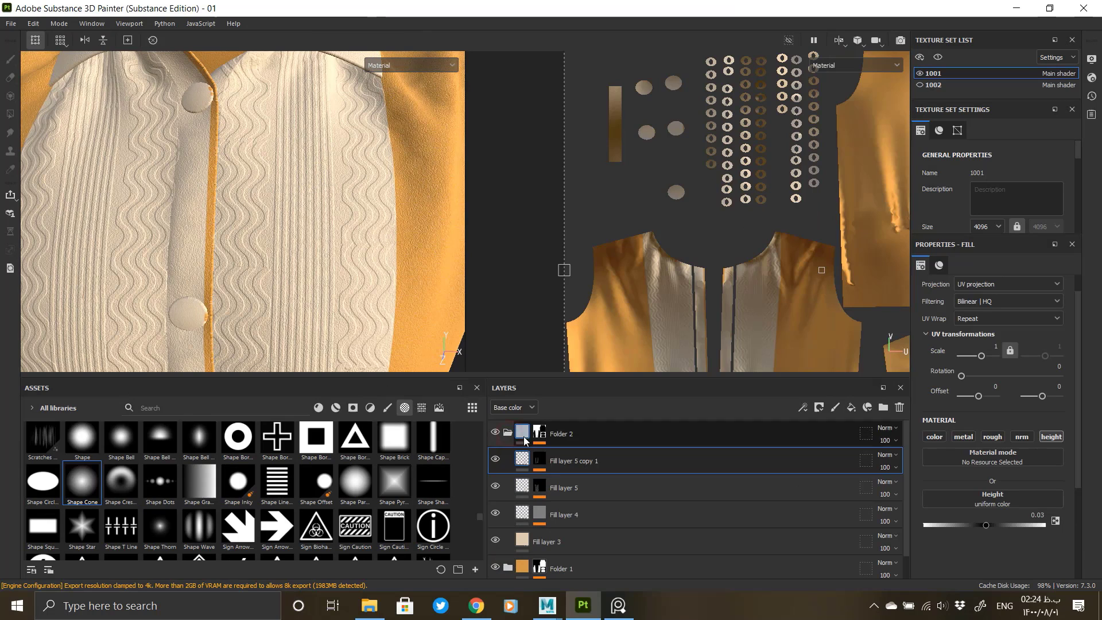
{"action": "left_click", "coordinate": [496, 458]}
{"action": "left_click", "coordinate": [496, 458]}
Step: Show the mask of Fill layer 5 copy 1 to examine its painted straight stripes, and return to the material view
{"action": "left_click", "coordinate": [540, 460], "text": "alt"}
{"action": "left_click", "coordinate": [576, 481]}
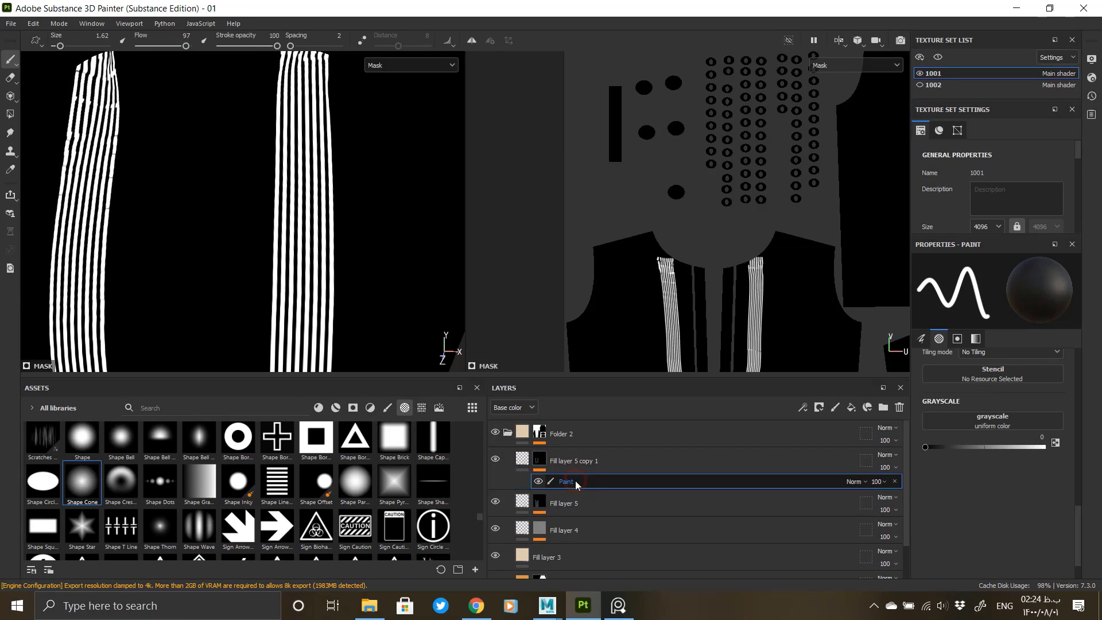
{"action": "left_click_drag", "start_coordinate": [281, 265], "coordinate": [356, 275], "text": "alt"}
{"action": "right_click_drag", "start_coordinate": [356, 275], "coordinate": [266, 258], "text": "alt"}
{"action": "left_click_drag", "start_coordinate": [266, 258], "coordinate": [179, 245], "text": "alt"}
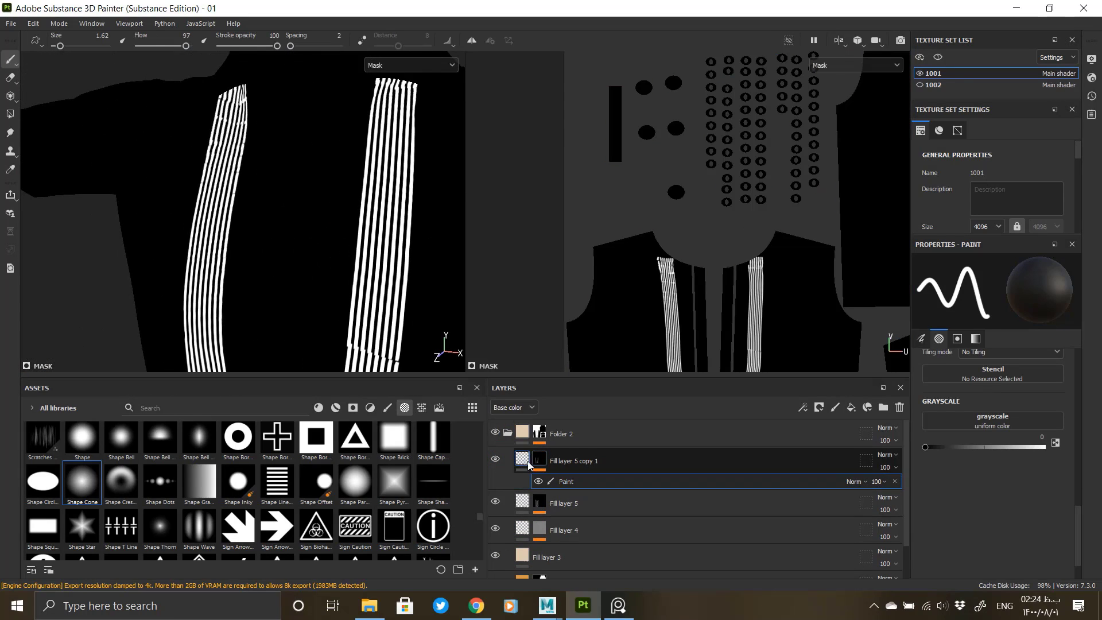
{"action": "left_click", "coordinate": [526, 460]}
Step: Show the mask of Fill layer 5 to examine its painted pattern, and return to the layer's fill content
{"action": "left_click", "coordinate": [539, 487], "text": "alt"}
{"action": "right_click_drag", "start_coordinate": [373, 304], "coordinate": [248, 258], "text": "alt"}
{"action": "mouse_move", "coordinate": [300, 269]}
{"action": "left_mouse_down", "text": "alt"}
{"action": "mouse_move", "coordinate": [250, 262]}
{"action": "mouse_move", "coordinate": [273, 241]}
{"action": "mouse_move", "coordinate": [258, 245]}
{"action": "mouse_move", "coordinate": [304, 281]}
{"action": "left_mouse_up", "text": "alt"}
{"action": "left_click", "coordinate": [575, 509]}
{"action": "left_click", "coordinate": [523, 486]}
Step: Check the patterned front panels on the whole shirt and collapse Folder 2
{"action": "middle_click_drag", "start_coordinate": [253, 338], "coordinate": [264, 270], "text": "alt"}
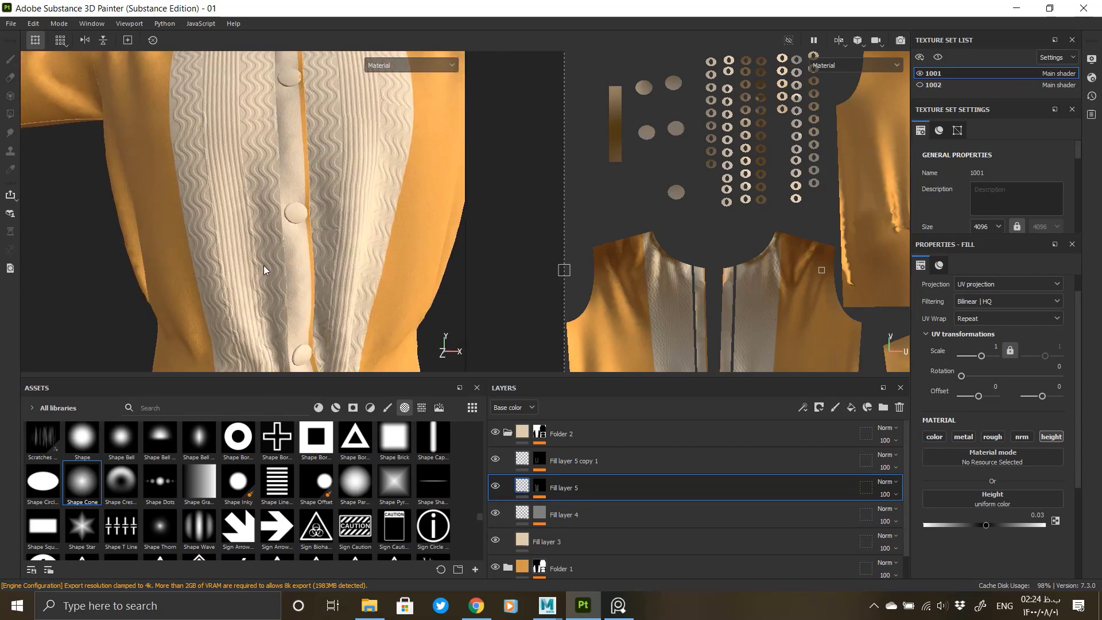
{"action": "scroll", "coordinate": [337, 263], "scroll_direction": "down", "scroll_amount": 6}
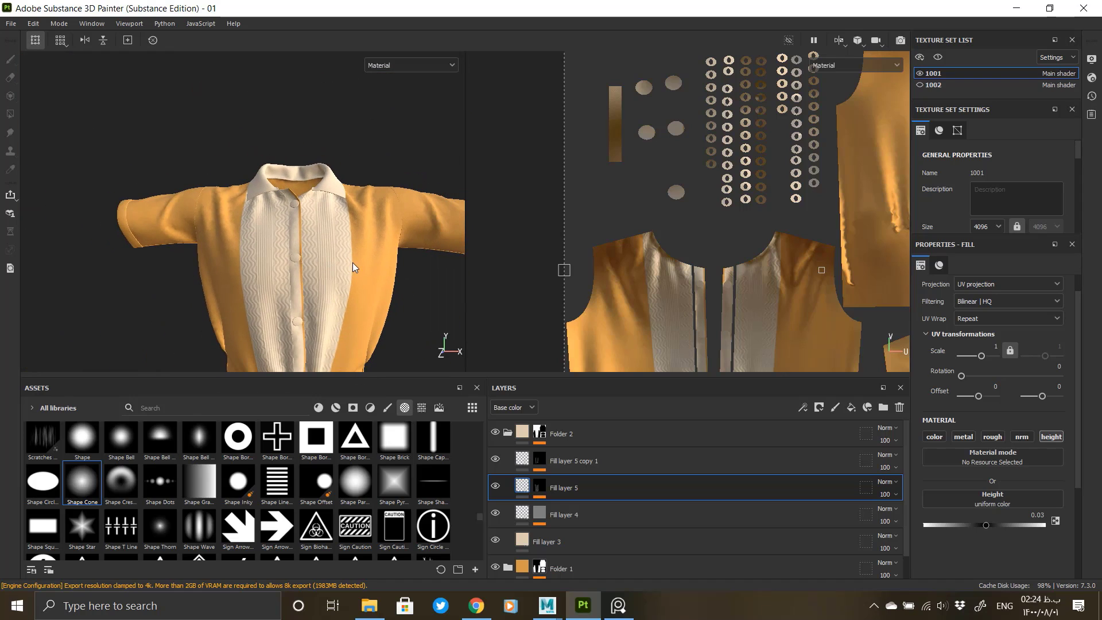
{"action": "middle_click_drag", "start_coordinate": [352, 266], "coordinate": [34, 266], "text": "alt"}
{"action": "left_click", "coordinate": [507, 433]}
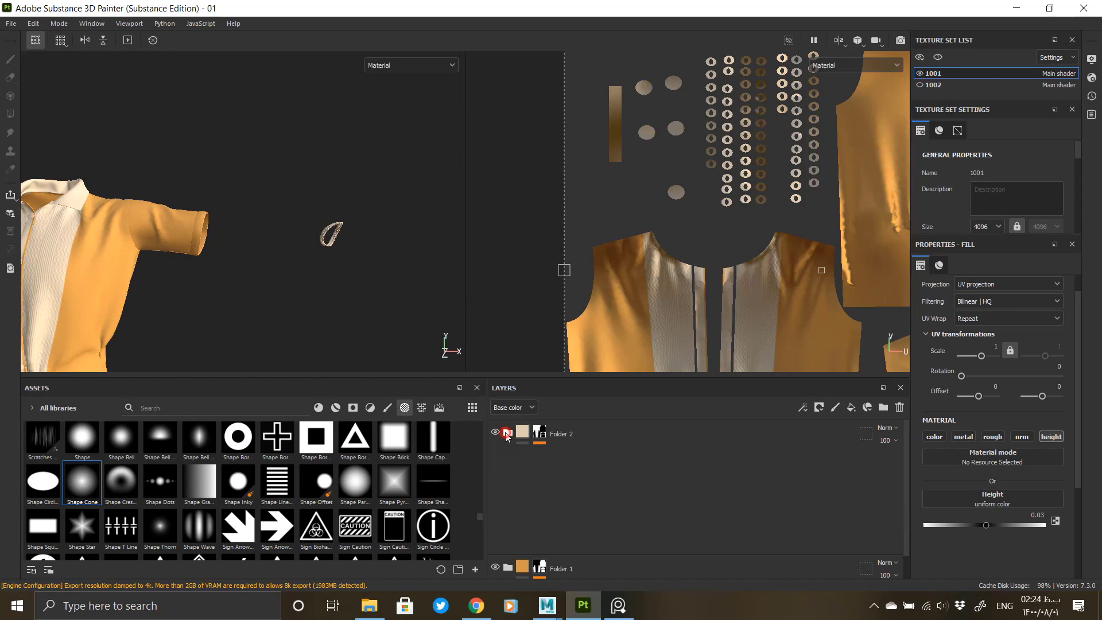
Step: Focus on the bracelet model, then switch to the reference board and examine the silver chain bracelet photo with its flat plate
{"action": "left_click_drag", "start_coordinate": [334, 294], "coordinate": [367, 251], "text": "alt"}
{"action": "scroll", "coordinate": [331, 279], "scroll_direction": "up", "scroll_amount": 5}
{"action": "left_click", "coordinate": [619, 605]}
{"action": "scroll", "coordinate": [220, 494], "scroll_direction": "down", "scroll_amount": 10}
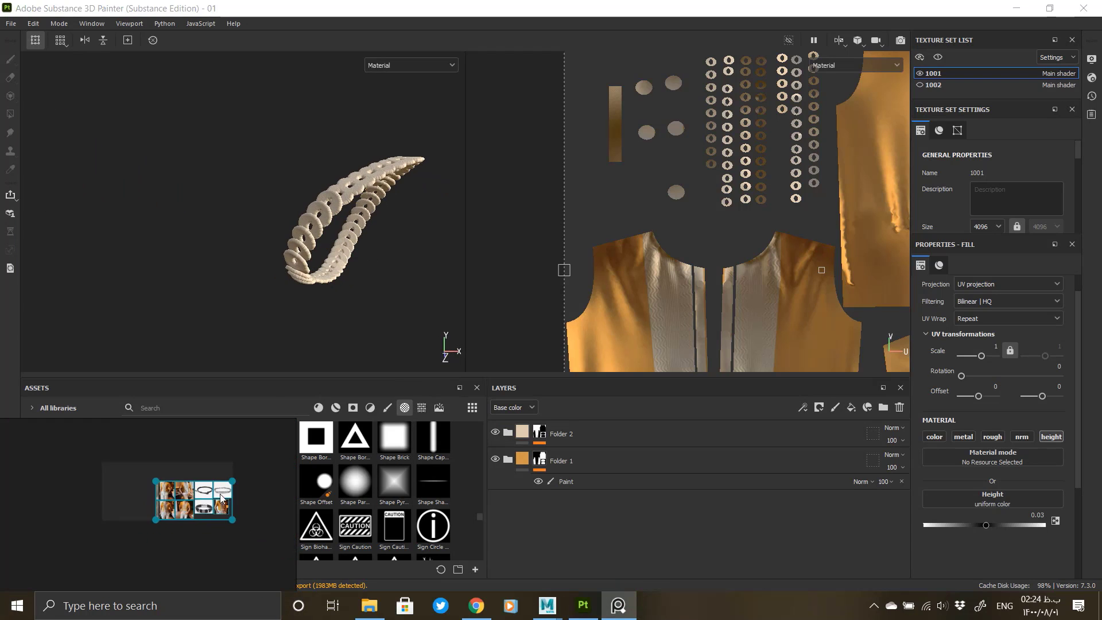
{"action": "scroll", "coordinate": [224, 488], "scroll_direction": "up", "scroll_amount": 5}
{"action": "scroll", "coordinate": [229, 473], "scroll_direction": "down", "scroll_amount": 1}
{"action": "scroll", "coordinate": [241, 479], "scroll_direction": "up", "scroll_amount": 4}
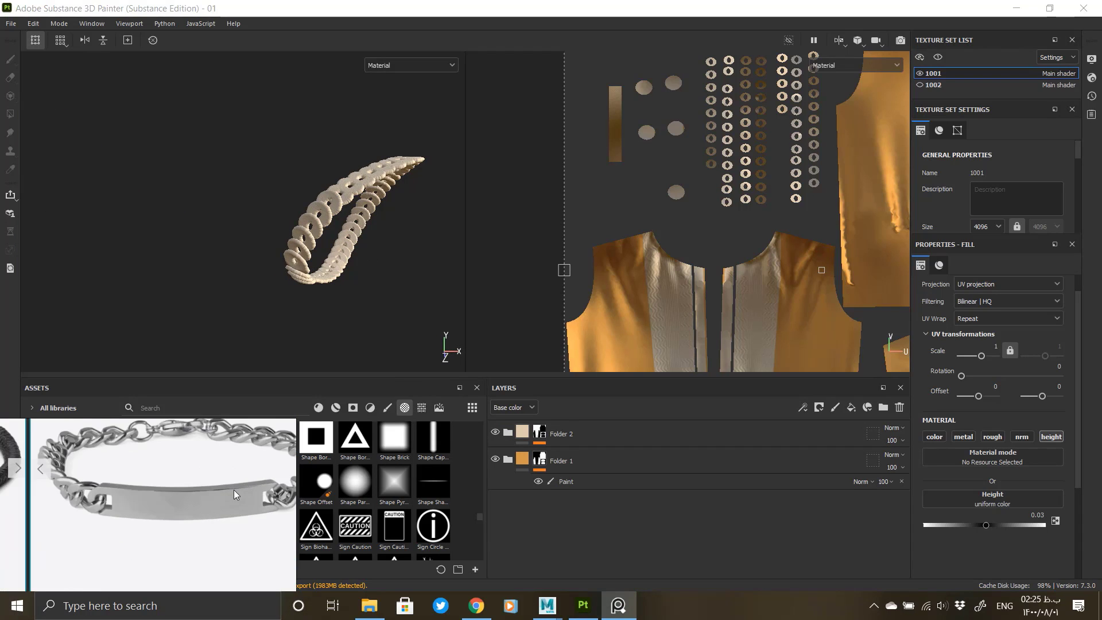
{"action": "scroll", "coordinate": [233, 490], "scroll_direction": "down", "scroll_amount": 2}
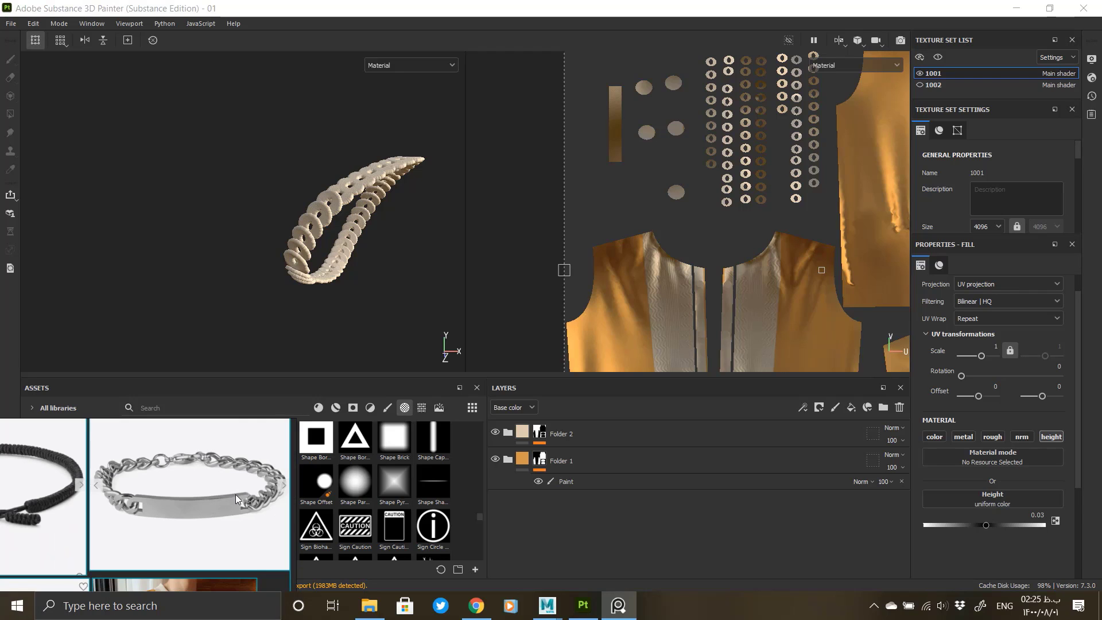
{"action": "scroll", "coordinate": [235, 494], "scroll_direction": "down", "scroll_amount": 2}
Step: Return to Substance Painter and inspect the bracelet's chain links and plate from several sides
{"action": "left_click", "coordinate": [364, 263]}
{"action": "left_click_drag", "start_coordinate": [364, 264], "coordinate": [306, 260], "text": "alt"}
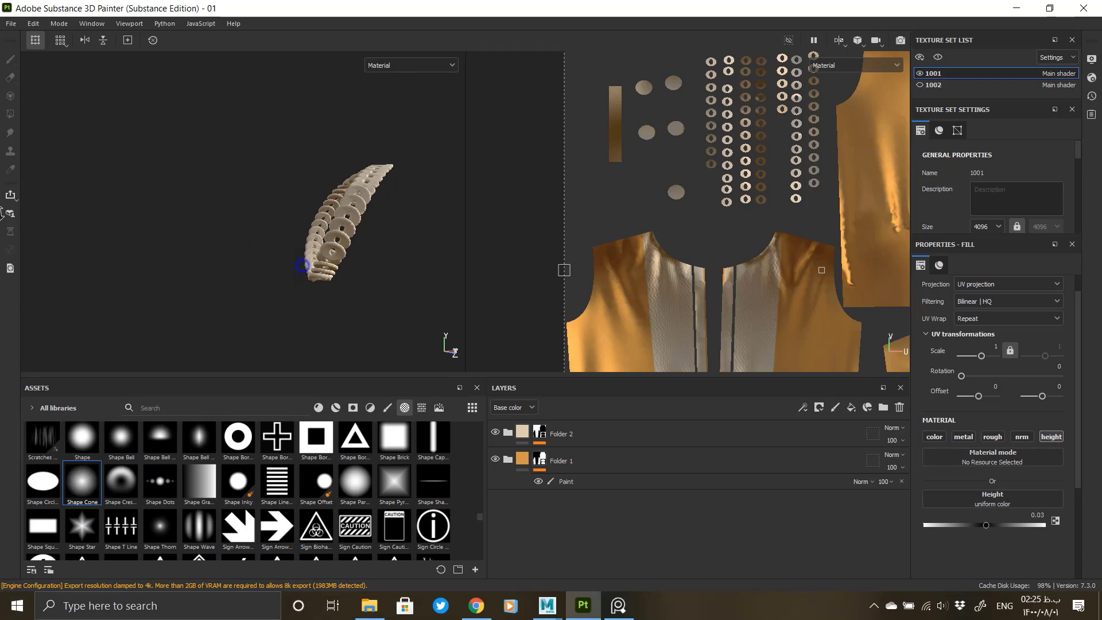
{"action": "right_click_drag", "start_coordinate": [306, 260], "coordinate": [145, 231], "text": "alt"}
{"action": "middle_click_drag", "start_coordinate": [145, 231], "coordinate": [332, 244], "text": "alt"}
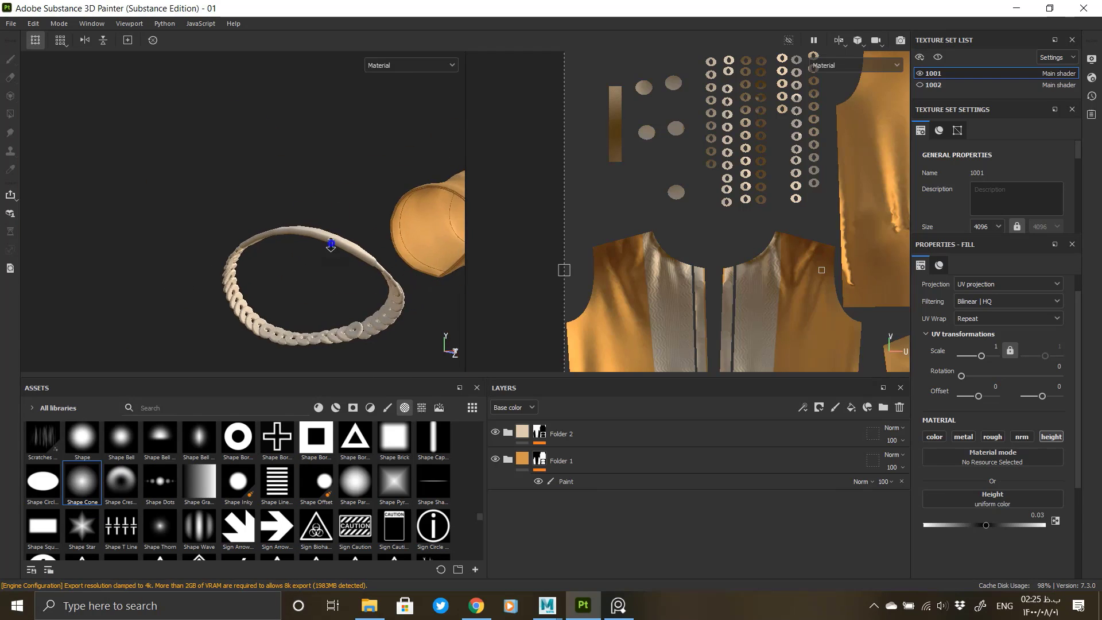
{"action": "left_click_drag", "start_coordinate": [332, 244], "coordinate": [245, 287], "text": "alt"}
{"action": "middle_click_drag", "start_coordinate": [312, 295], "coordinate": [257, 260], "text": "alt"}
{"action": "left_click_drag", "start_coordinate": [256, 260], "coordinate": [271, 251], "text": "alt"}
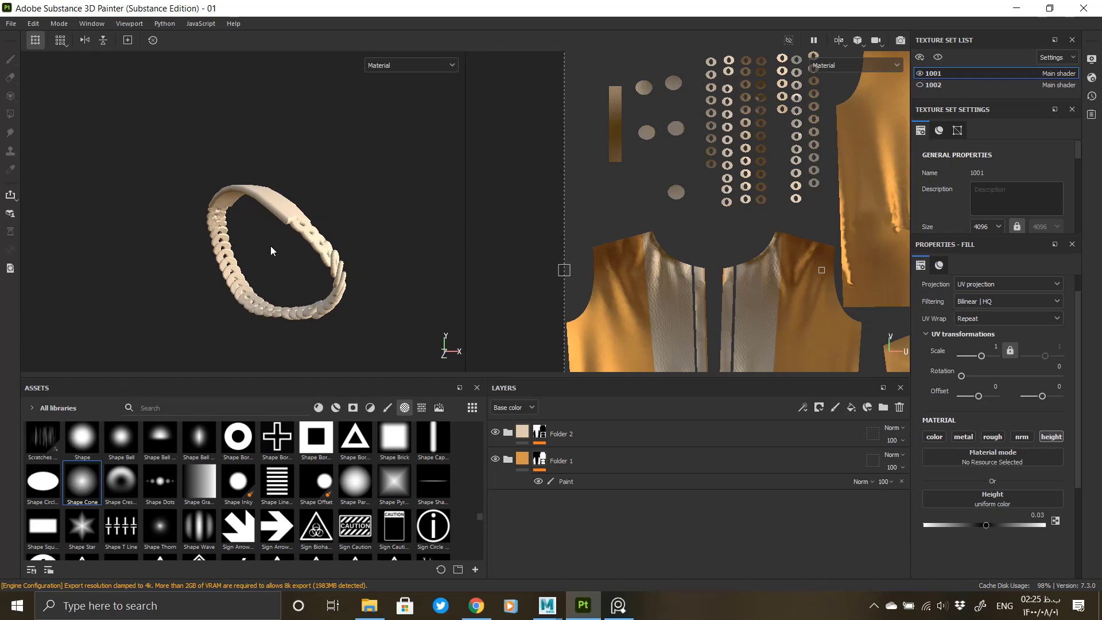
Step: Create a new folder above Folder 2 containing a fill layer, and give the folder a black mask
{"action": "left_click", "coordinate": [882, 408]}
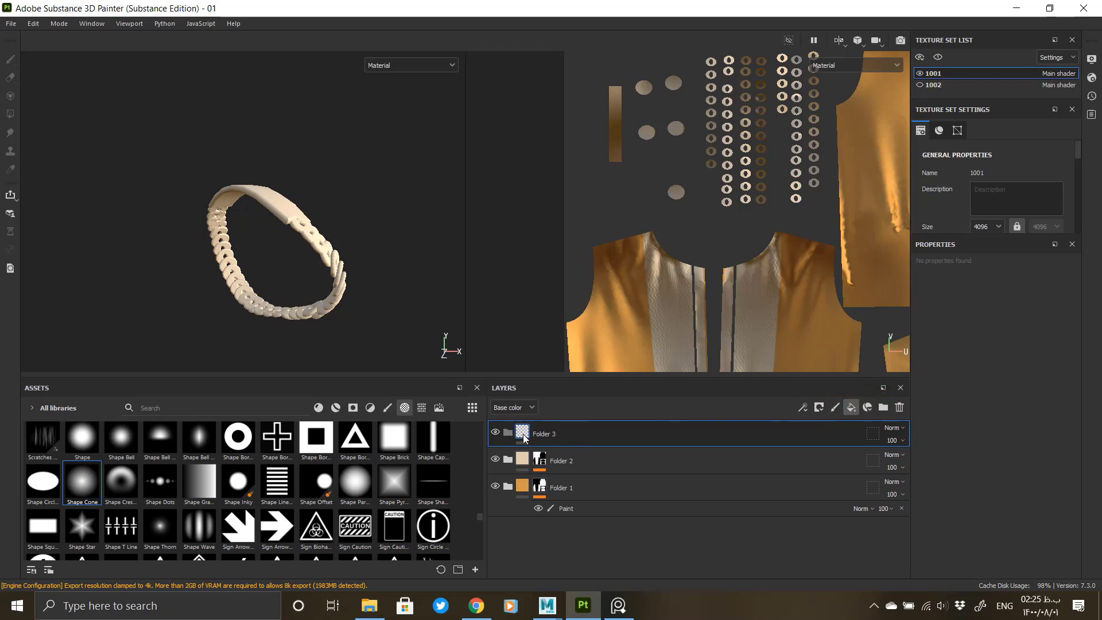
{"action": "right_click", "coordinate": [524, 431]}
{"action": "left_click", "coordinate": [617, 181]}
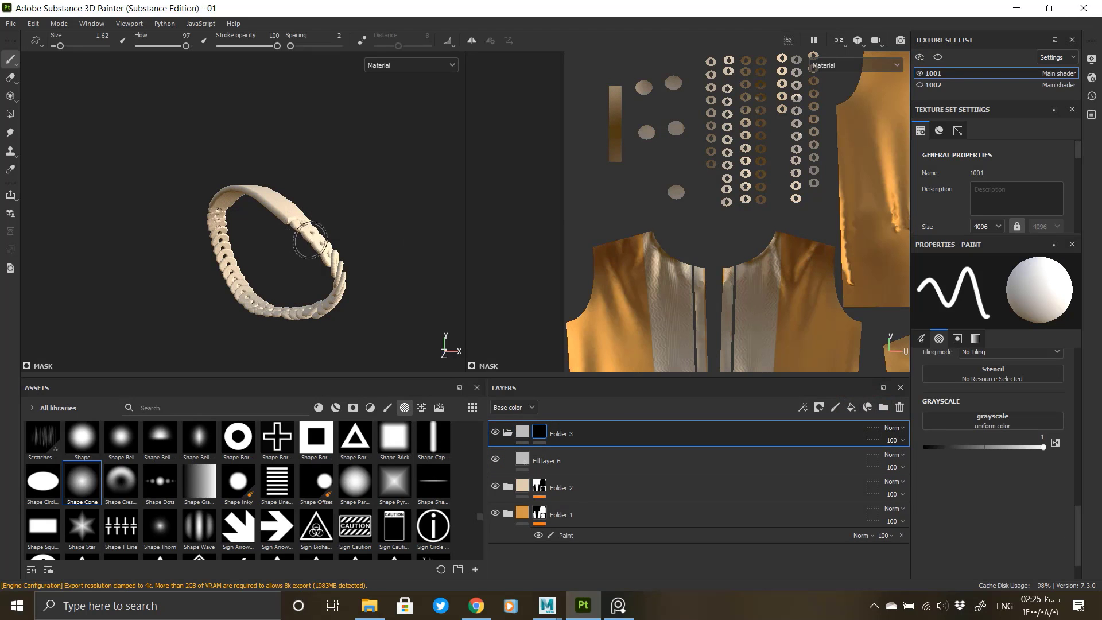
Step: Reveal the whole bracelet in Folder 3's mask with a white polygon fill
{"action": "left_click_drag", "start_coordinate": [325, 270], "coordinate": [322, 394], "text": "alt"}
{"action": "right_click_drag", "start_coordinate": [322, 393], "coordinate": [436, 344], "text": "alt"}
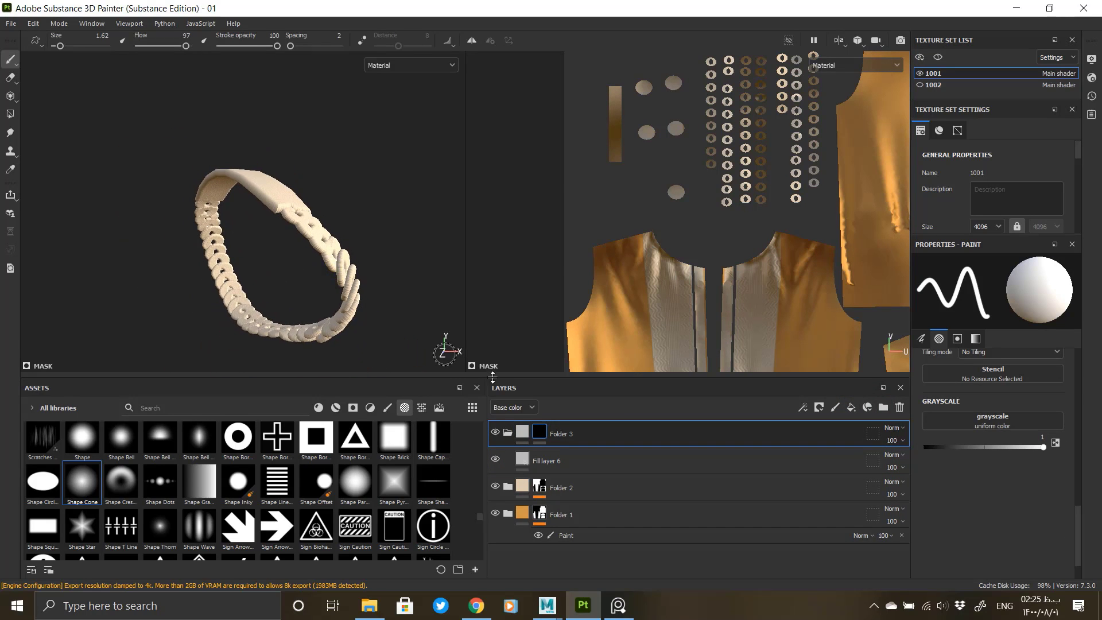
{"action": "left_click", "coordinate": [10, 114]}
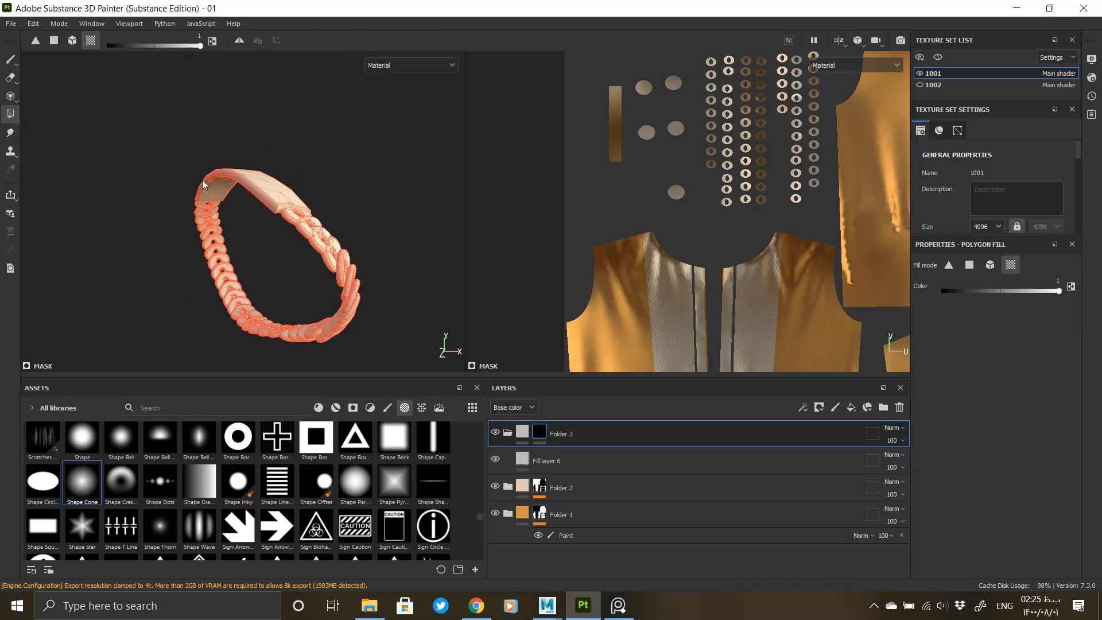
{"action": "left_click_drag", "start_coordinate": [160, 150], "coordinate": [378, 365]}
{"action": "left_click_drag", "start_coordinate": [365, 302], "coordinate": [162, 292], "text": "alt"}
Step: Set the base color of Fill layer 6 to white and its metallic to 1, and check the bracelet's surface
{"action": "left_click", "coordinate": [597, 470]}
{"action": "left_click", "coordinate": [957, 516]}
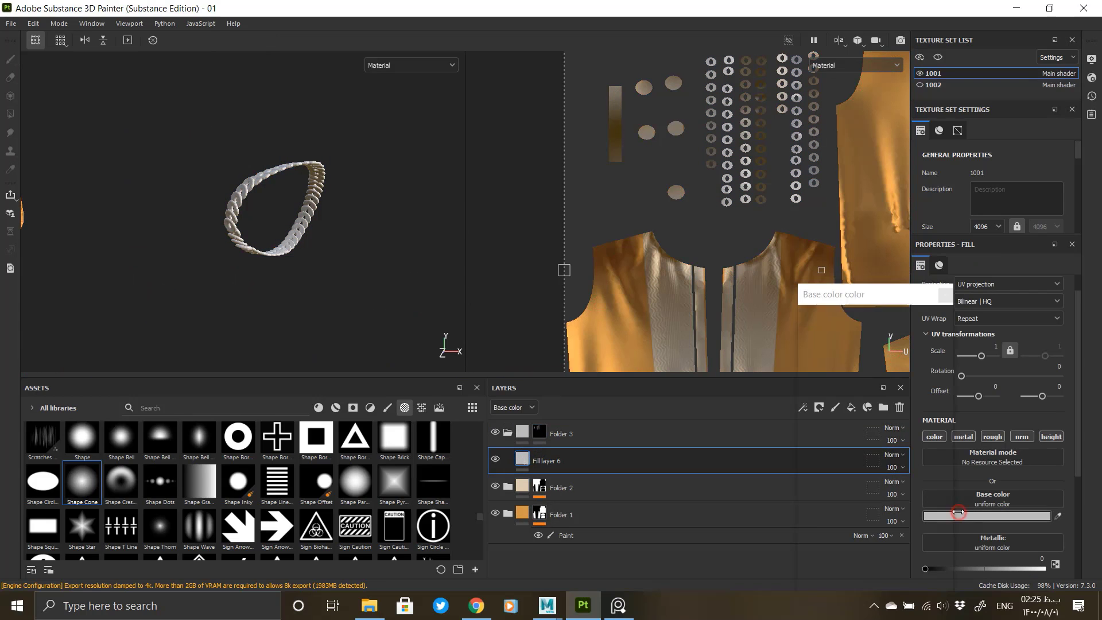
{"action": "left_click_drag", "start_coordinate": [880, 379], "coordinate": [738, 285]}
{"action": "left_click", "coordinate": [945, 295]}
{"action": "scroll", "coordinate": [995, 531], "scroll_direction": "down", "scroll_amount": 2}
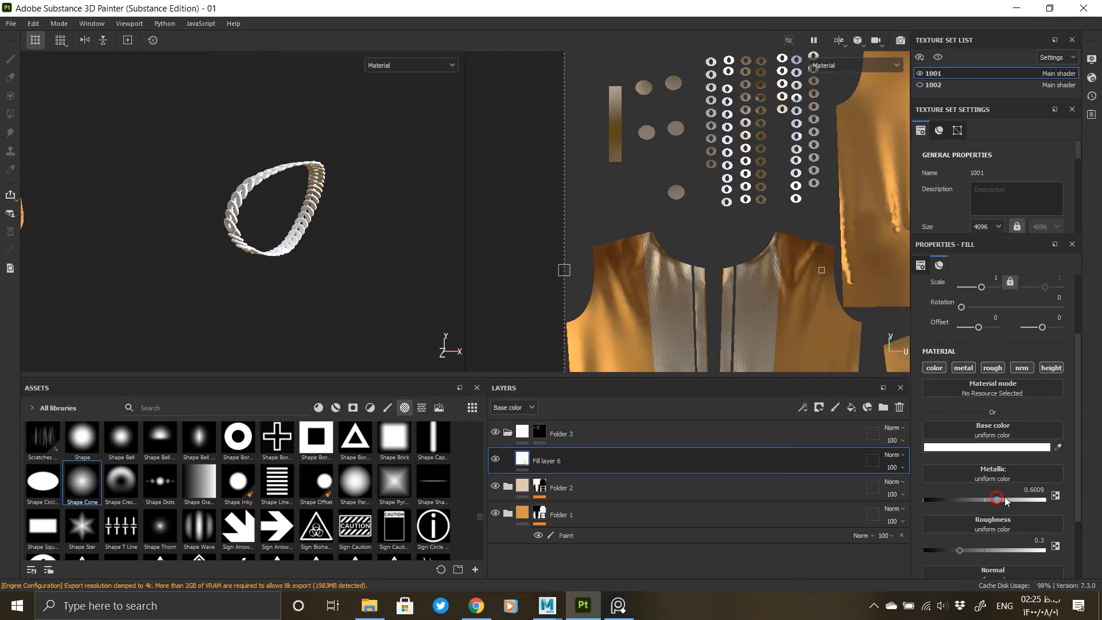
{"action": "left_click_drag", "start_coordinate": [1005, 501], "coordinate": [1070, 499]}
{"action": "left_click_drag", "start_coordinate": [241, 227], "coordinate": [306, 215], "text": "alt"}
{"action": "middle_click_drag", "start_coordinate": [175, 202], "coordinate": [382, 205], "text": "alt"}
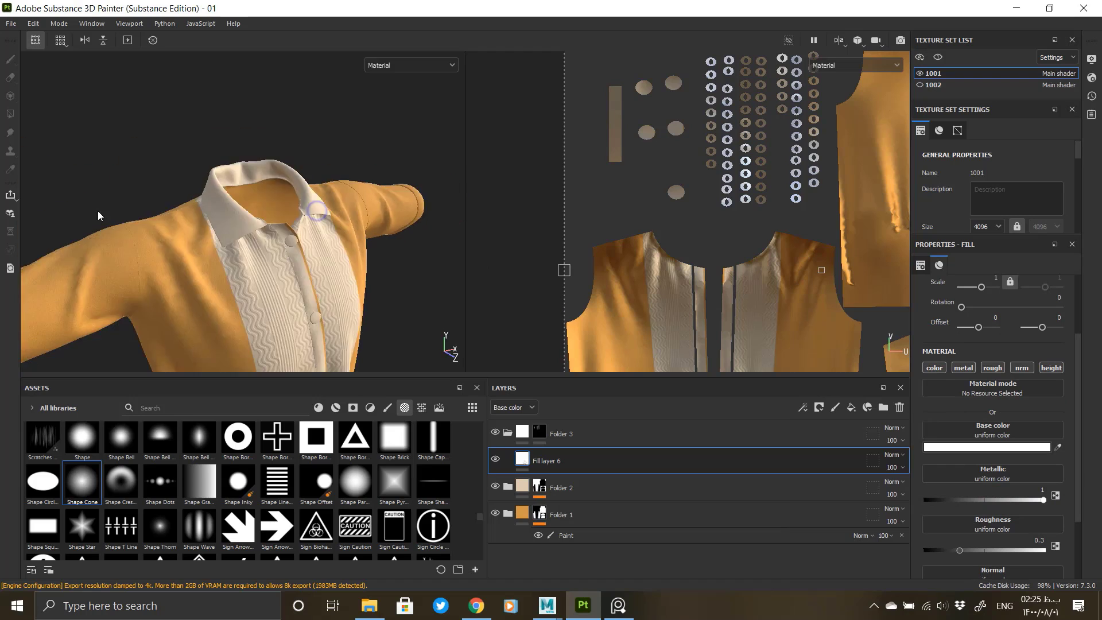
{"action": "middle_click_drag", "start_coordinate": [98, 214], "coordinate": [263, 214], "text": "alt"}
{"action": "scroll", "coordinate": [263, 214], "scroll_direction": "up", "scroll_amount": 4}
{"action": "mouse_move", "coordinate": [287, 247]}
{"action": "left_mouse_down", "text": "alt"}
{"action": "mouse_move", "coordinate": [309, 253]}
{"action": "mouse_move", "coordinate": [285, 259]}
{"action": "left_mouse_up", "text": "alt"}
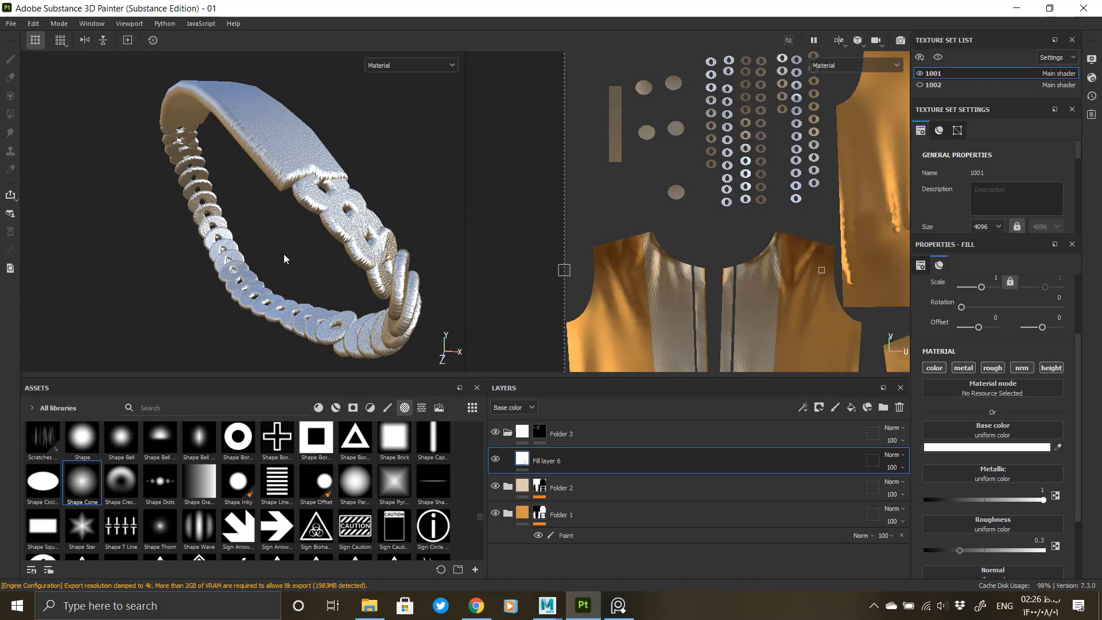
Step: Collapse Folder 3 and examine the masks of Folder 2 and Folder 1 and their paint effects around the bracelet
{"action": "left_click", "coordinate": [508, 433]}
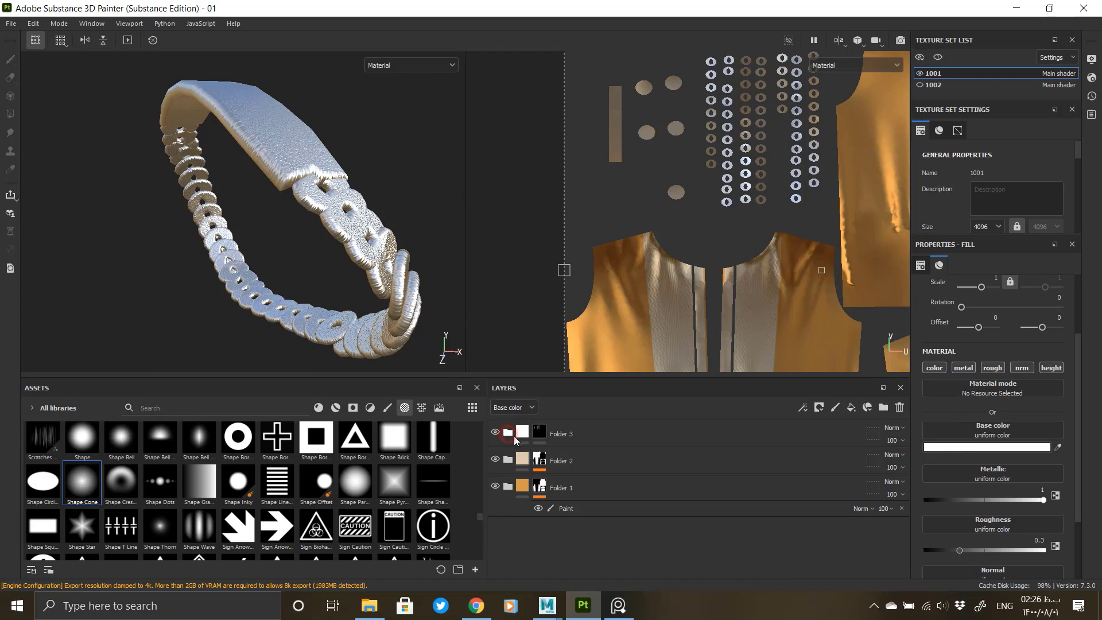
{"action": "left_click", "coordinate": [539, 459], "text": "alt"}
{"action": "right_click_drag", "start_coordinate": [421, 238], "coordinate": [321, 304], "text": "alt"}
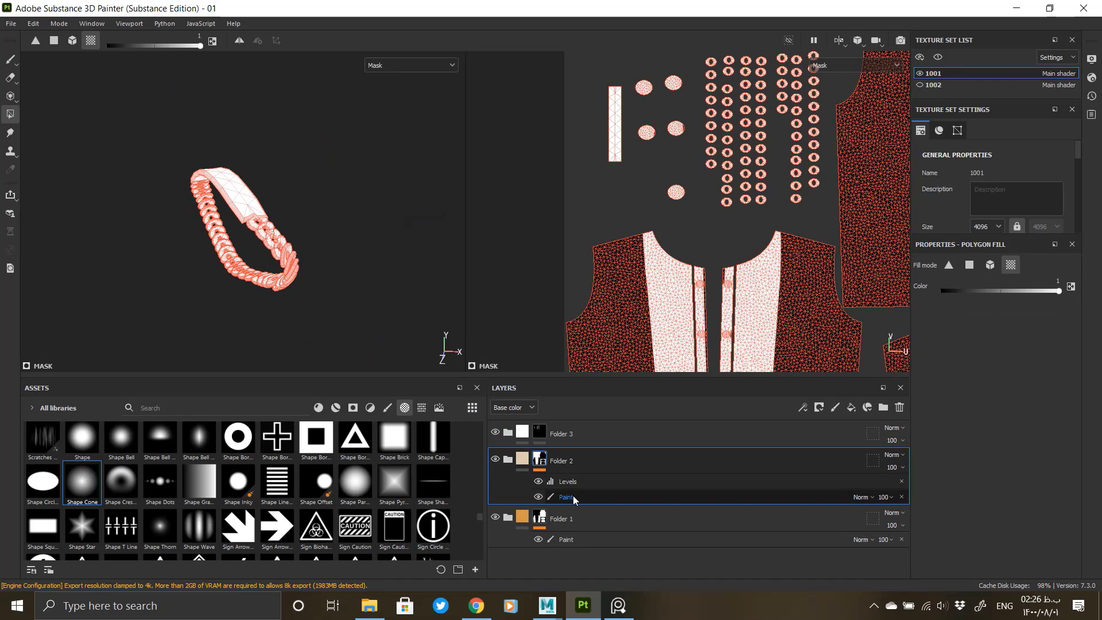
{"action": "left_click", "coordinate": [571, 497]}
{"action": "mouse_move", "coordinate": [255, 244]}
{"action": "left_mouse_down", "text": "alt"}
{"action": "mouse_move", "coordinate": [394, 290]}
{"action": "mouse_move", "coordinate": [297, 234]}
{"action": "mouse_move", "coordinate": [224, 216]}
{"action": "mouse_move", "coordinate": [245, 282]}
{"action": "mouse_move", "coordinate": [396, 234]}
{"action": "left_mouse_up", "text": "alt"}
{"action": "left_click", "coordinate": [541, 519]}
{"action": "left_click", "coordinate": [565, 539]}
{"action": "left_click_drag", "start_coordinate": [290, 286], "coordinate": [367, 221], "text": "alt"}
{"action": "left_click", "coordinate": [527, 429]}
{"action": "middle_click_drag", "start_coordinate": [367, 221], "coordinate": [300, 293], "text": "alt"}
{"action": "left_click_drag", "start_coordinate": [300, 292], "coordinate": [257, 267], "text": "alt"}
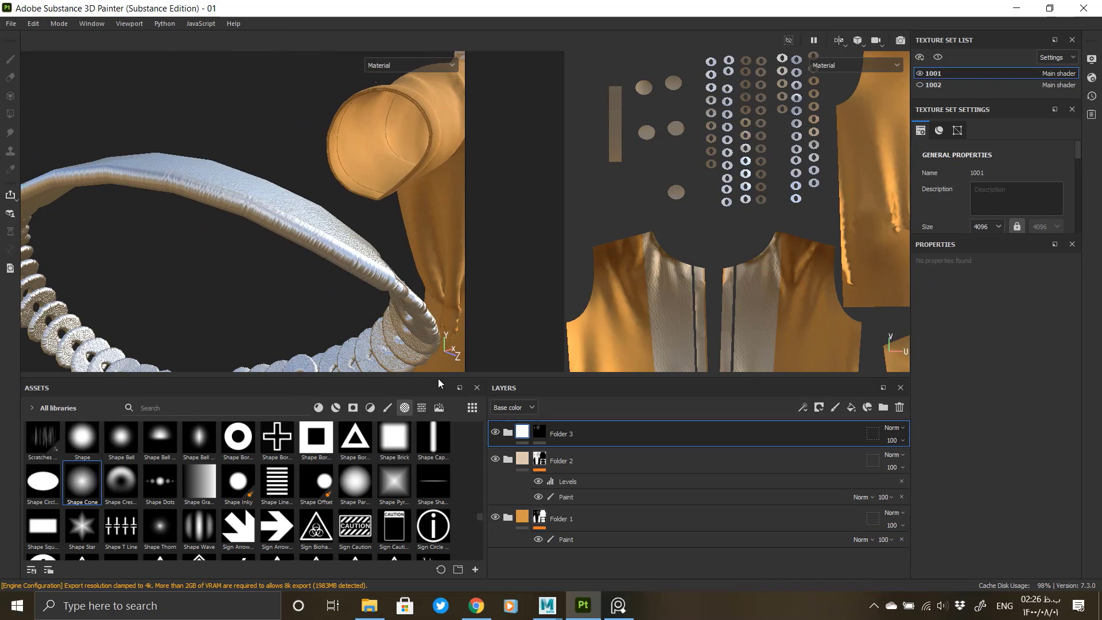
Step: Exclude the bracelet from Folder 1's mask on its Paint effect with a polygon fill set to color 0
{"action": "left_click", "coordinate": [539, 459]}
{"action": "left_click", "coordinate": [540, 517]}
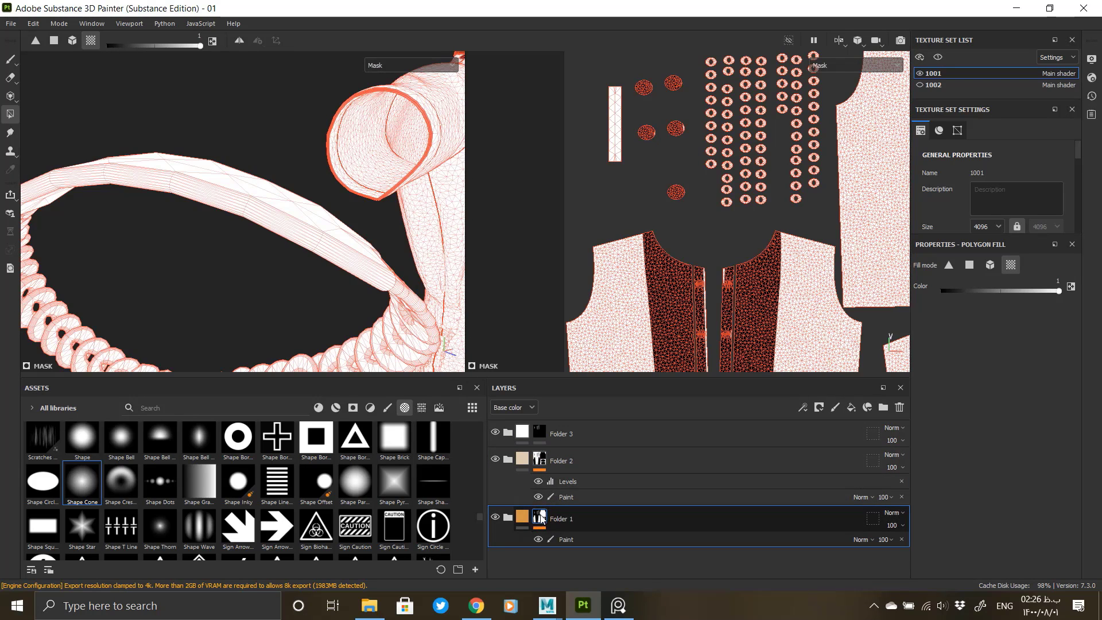
{"action": "right_click_drag", "start_coordinate": [327, 308], "coordinate": [246, 278], "text": "alt"}
{"action": "left_click_drag", "start_coordinate": [246, 278], "coordinate": [304, 261], "text": "alt"}
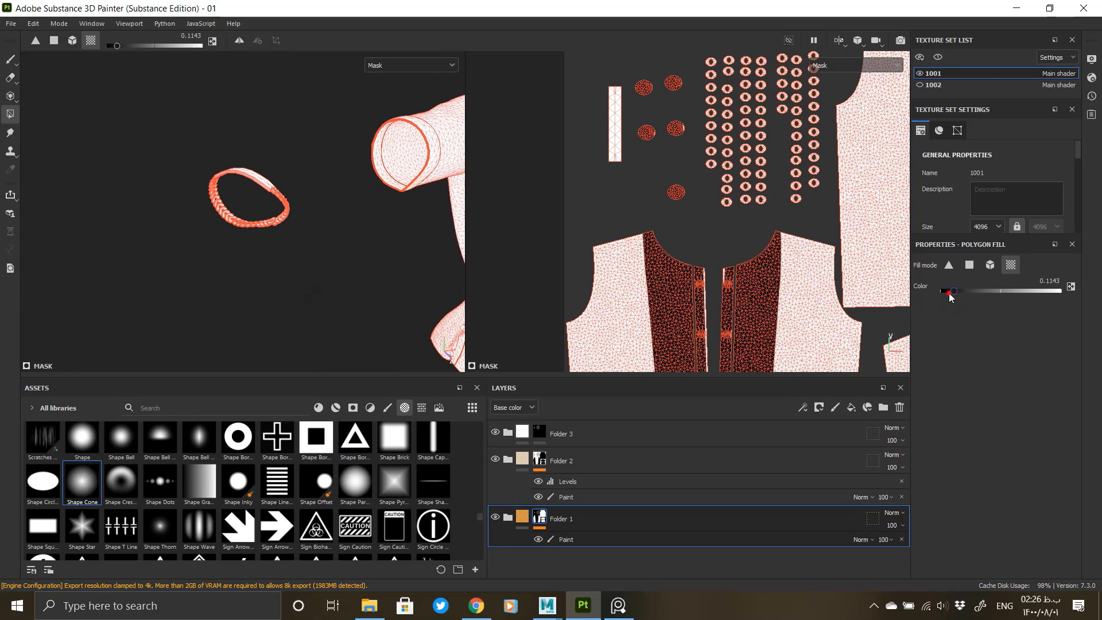
{"action": "left_click", "coordinate": [565, 539]}
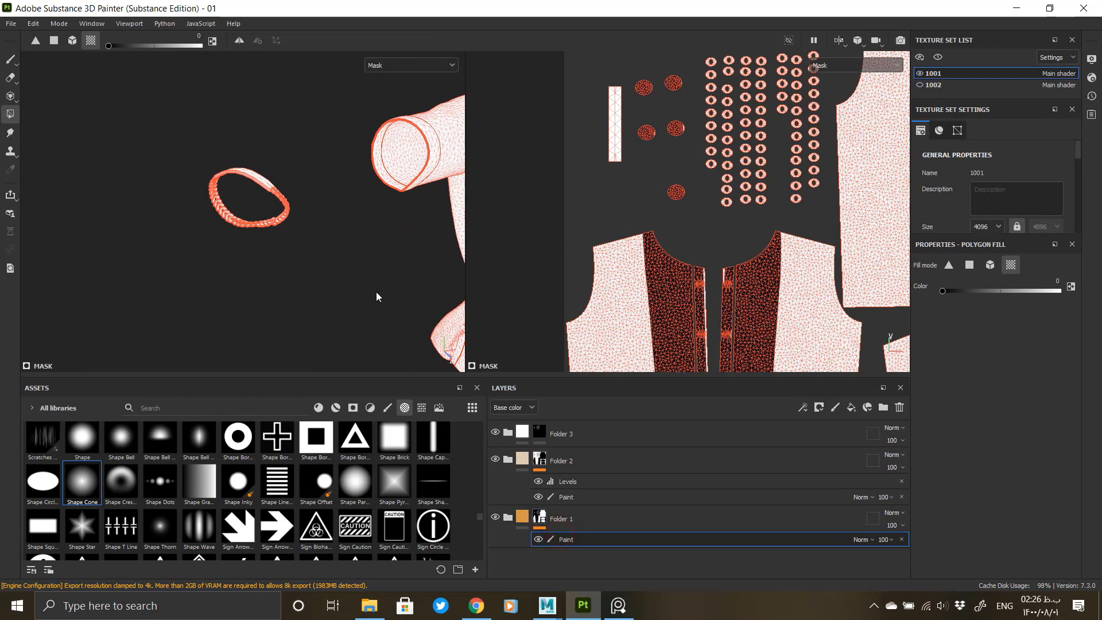
{"action": "left_click_drag", "start_coordinate": [311, 262], "coordinate": [185, 136]}
{"action": "mouse_move", "coordinate": [442, 188]}
{"action": "middle_mouse_down", "text": "alt"}
{"action": "mouse_move", "coordinate": [115, 209]}
{"action": "mouse_move", "coordinate": [40, 241]}
{"action": "middle_mouse_up", "text": "alt"}
{"action": "left_click_drag", "start_coordinate": [440, 200], "coordinate": [382, 131]}
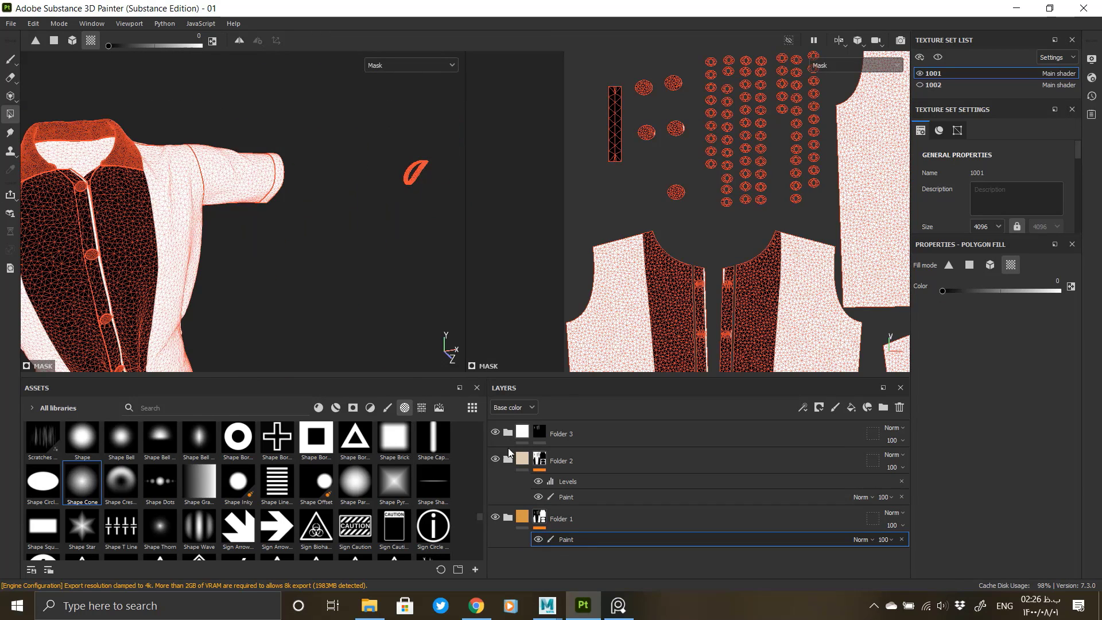
Step: Return to the material view with Folder 3 selected and inspect the bracelet's metal links and plate up close
{"action": "left_click", "coordinate": [518, 516]}
{"action": "left_click", "coordinate": [522, 431]}
{"action": "middle_click_drag", "start_coordinate": [92, 247], "coordinate": [364, 218], "text": "alt"}
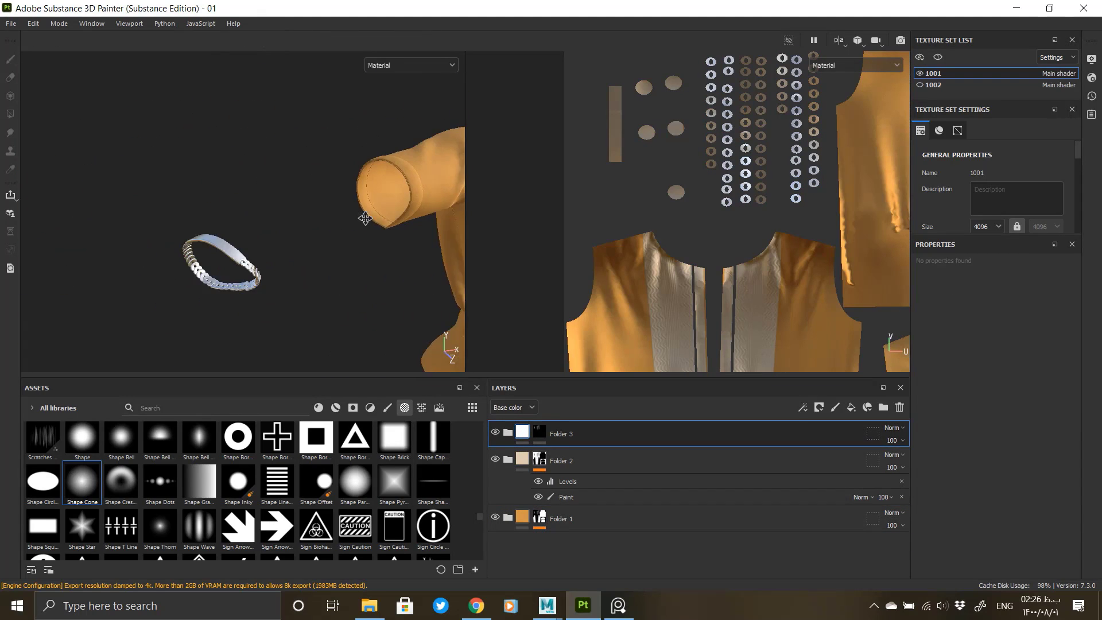
{"action": "scroll", "coordinate": [364, 218], "scroll_direction": "up", "scroll_amount": 4}
{"action": "middle_click_drag", "start_coordinate": [344, 270], "coordinate": [323, 186], "text": "alt"}
{"action": "scroll", "coordinate": [354, 188], "scroll_direction": "up", "scroll_amount": 4}
{"action": "scroll", "coordinate": [287, 251], "scroll_direction": "up", "scroll_amount": 3}
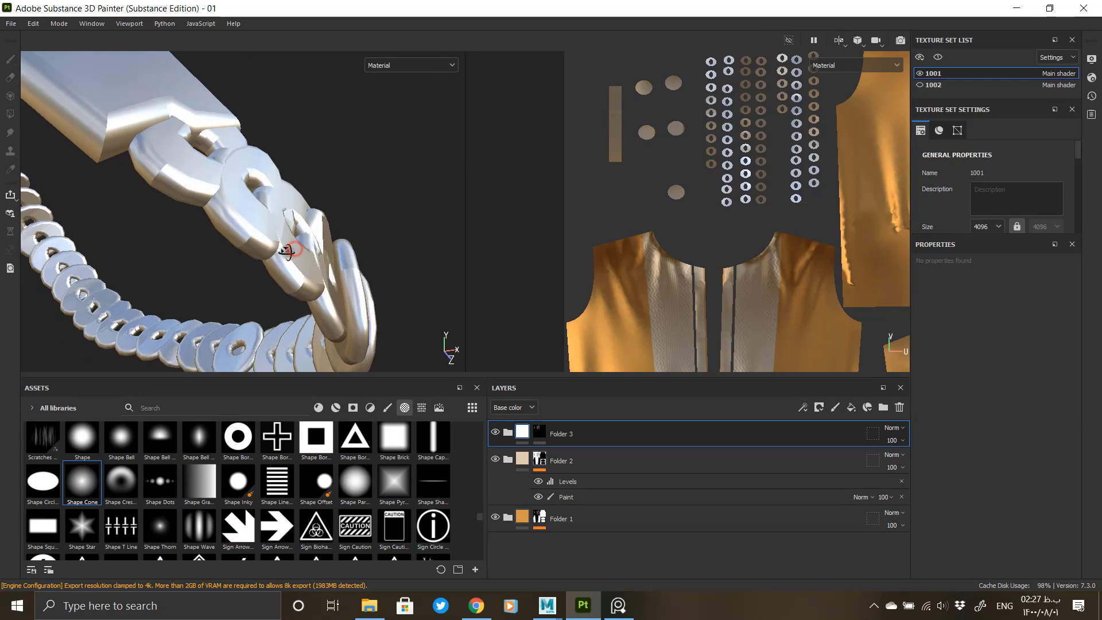
{"action": "left_click_drag", "start_coordinate": [288, 250], "coordinate": [281, 246], "text": "alt"}
{"action": "scroll", "coordinate": [284, 249], "scroll_direction": "down", "scroll_amount": 5}
{"action": "middle_click_drag", "start_coordinate": [284, 250], "coordinate": [330, 267], "text": "alt"}
Step: Expand Folder 3 and set Fill layer 6 to roughness 0.0845 and a light grey base color
{"action": "left_click", "coordinate": [536, 431]}
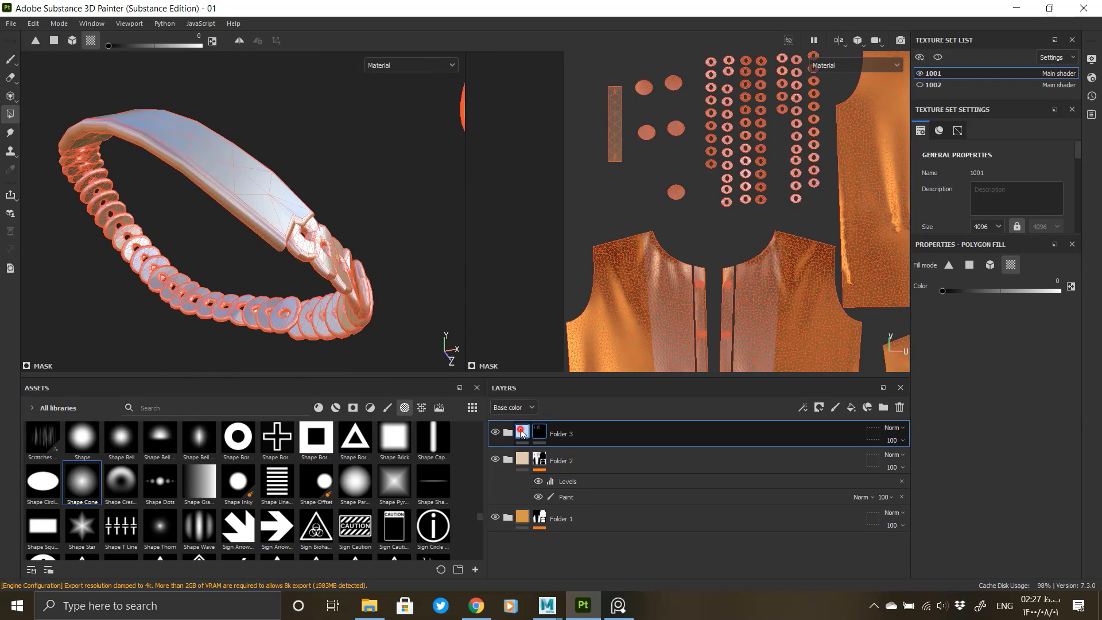
{"action": "left_click", "coordinate": [508, 432]}
{"action": "left_click", "coordinate": [545, 458]}
{"action": "left_click_drag", "start_coordinate": [959, 550], "coordinate": [933, 551]}
{"action": "left_click", "coordinate": [1007, 448]}
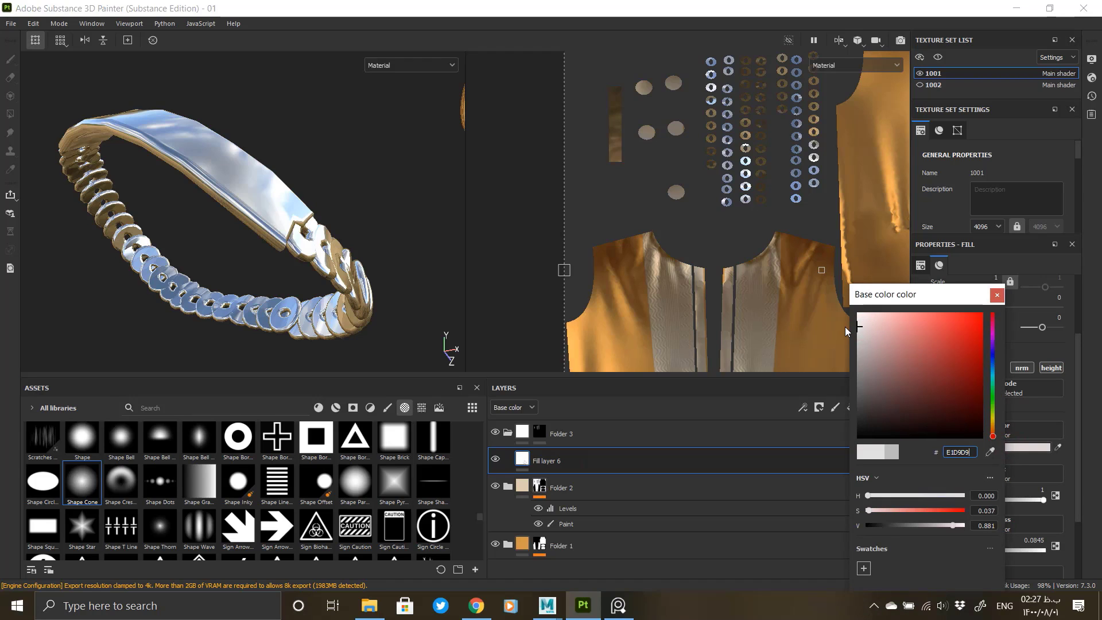
{"action": "left_click", "coordinate": [996, 295]}
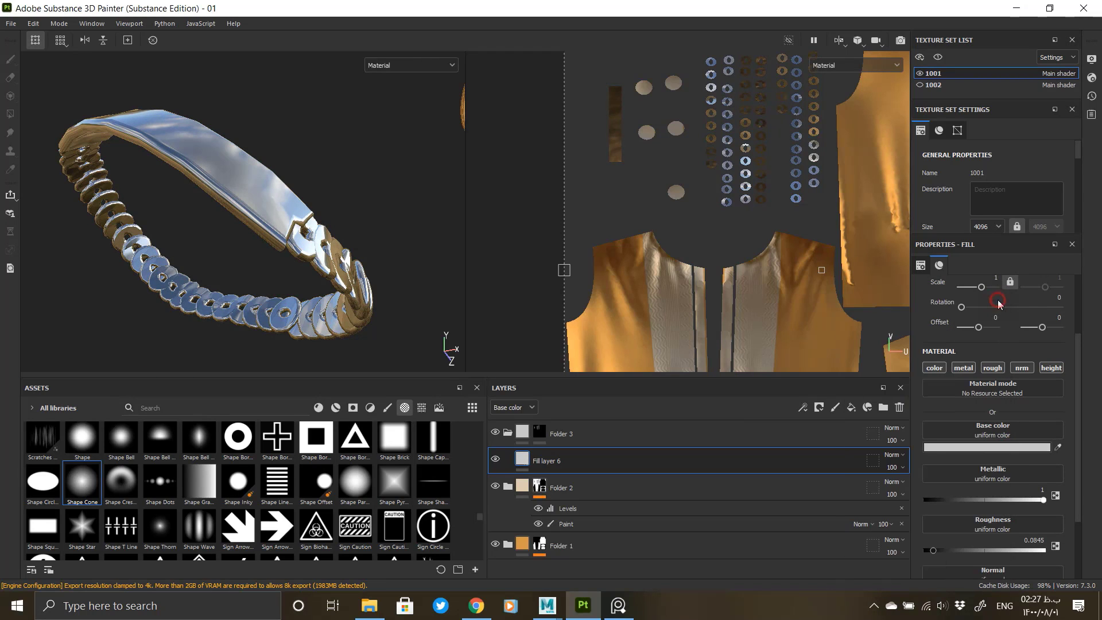
Step: Add a new fill layer above Fill layer 6 and mask it to the bracelet's flat plate with polygon fill
{"action": "left_click", "coordinate": [851, 408]}
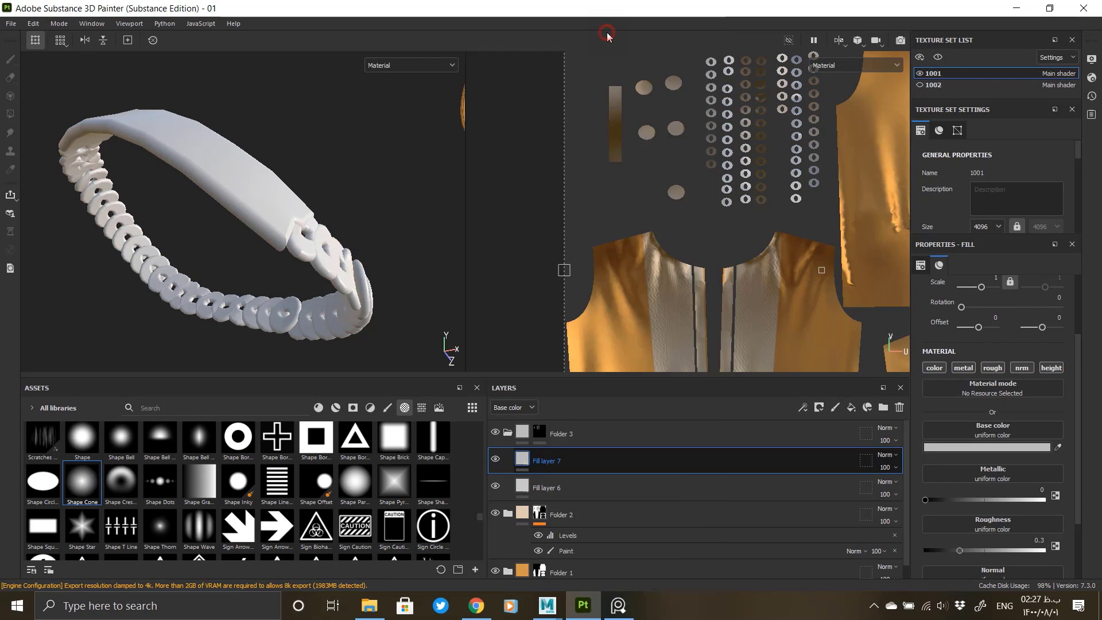
{"action": "left_click", "coordinate": [607, 32]}
{"action": "key", "text": "4"}
{"action": "left_click", "coordinate": [276, 187]}
{"action": "left_click", "coordinate": [523, 458]}
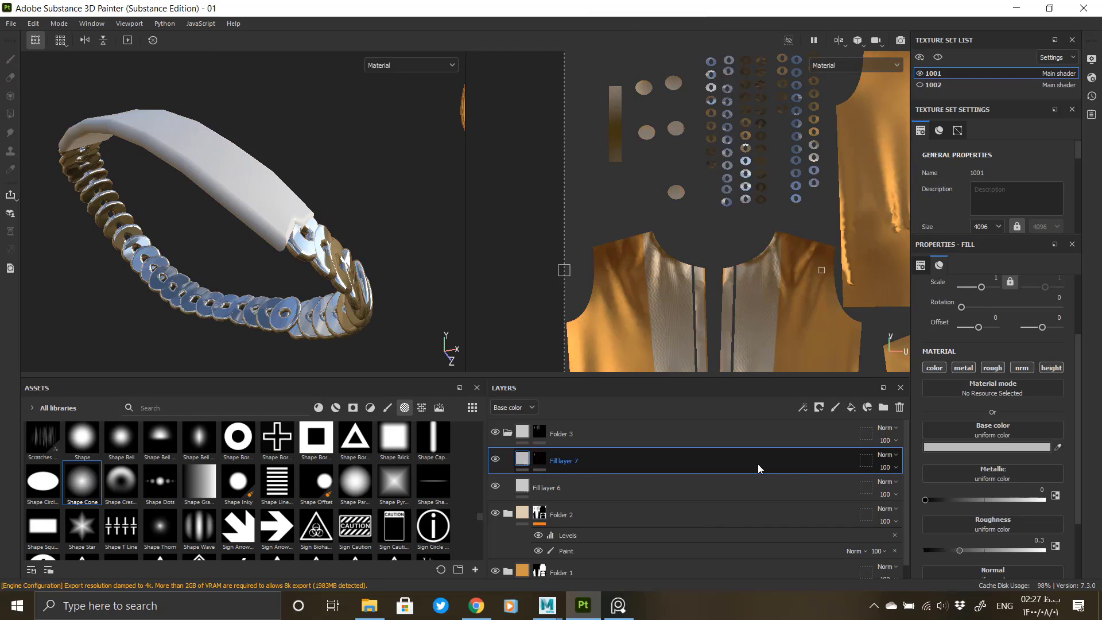
Step: Give Fill layer 7 the dark brown base color 251408 and set its roughness to 0.4366
{"action": "left_click", "coordinate": [976, 447]}
{"action": "left_click_drag", "start_coordinate": [934, 409], "coordinate": [796, 412]}
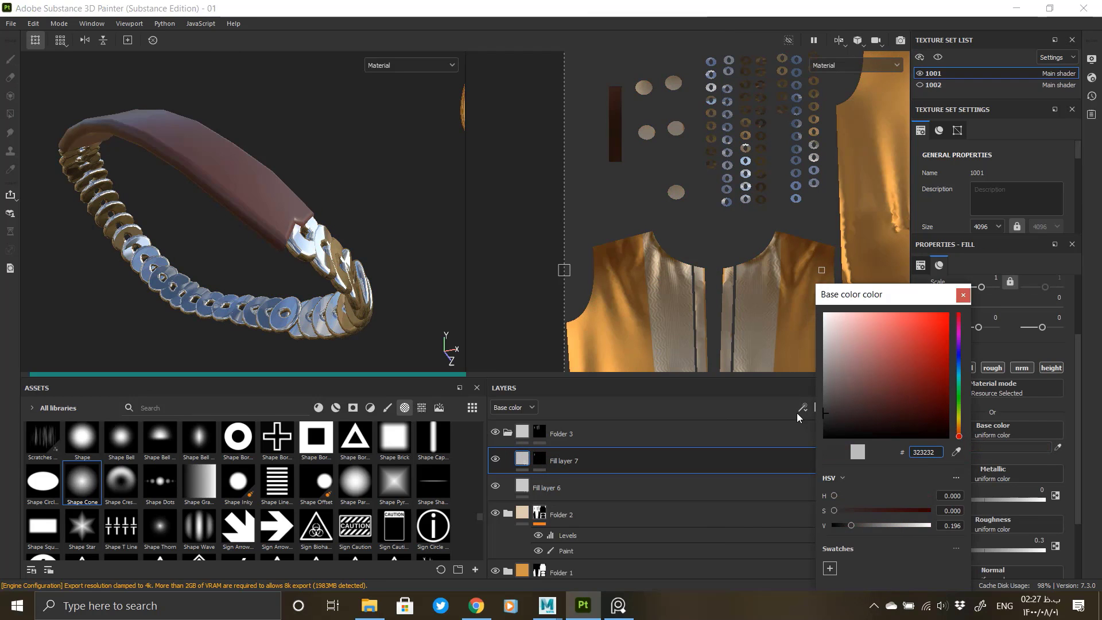
{"action": "left_click", "coordinate": [959, 430]}
{"action": "left_click", "coordinate": [921, 420]}
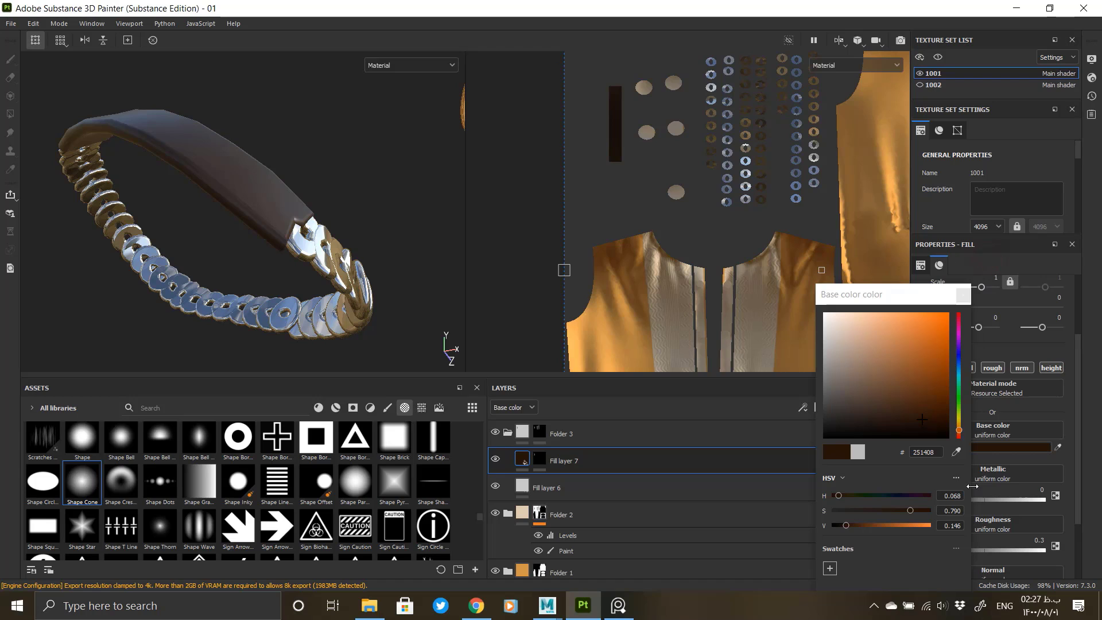
{"action": "left_click", "coordinate": [963, 294]}
{"action": "scroll", "coordinate": [991, 530], "scroll_direction": "down", "scroll_amount": 2}
{"action": "left_click", "coordinate": [975, 514]}
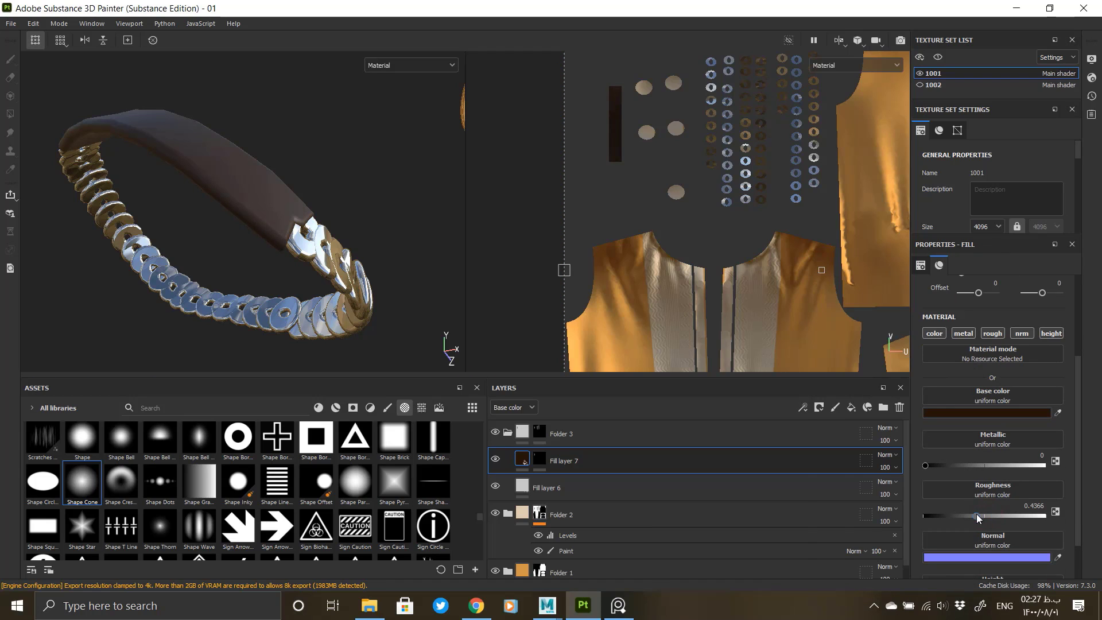
Step: Browse the procedural textures for the height channel of Fill layer 7 and assign White Noise
{"action": "scroll", "coordinate": [970, 517], "scroll_direction": "down", "scroll_amount": 1}
{"action": "left_click", "coordinate": [969, 513]}
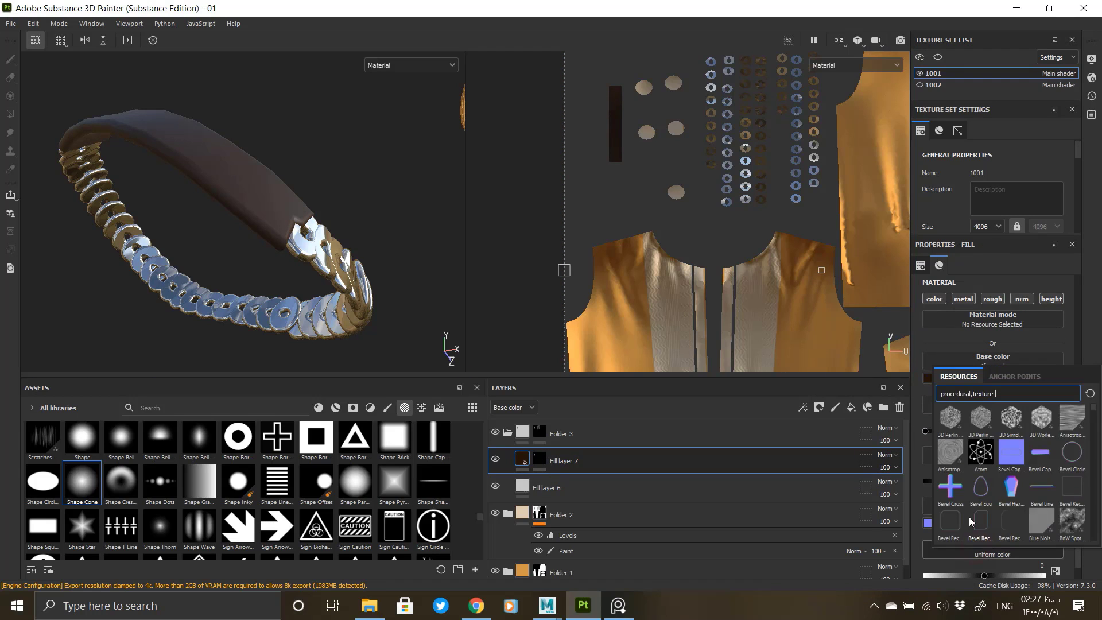
{"action": "scroll", "coordinate": [1033, 498], "scroll_direction": "down", "scroll_amount": 4}
{"action": "scroll", "coordinate": [1035, 503], "scroll_direction": "down", "scroll_amount": 4}
{"action": "left_click_drag", "start_coordinate": [1093, 431], "coordinate": [1091, 538]}
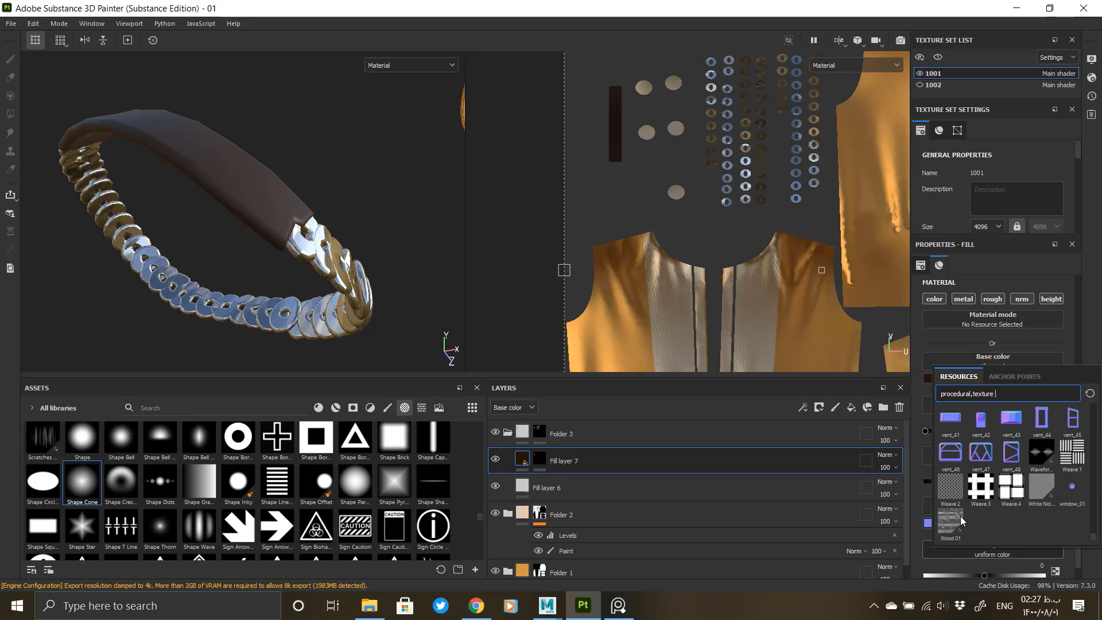
{"action": "left_click", "coordinate": [1036, 485]}
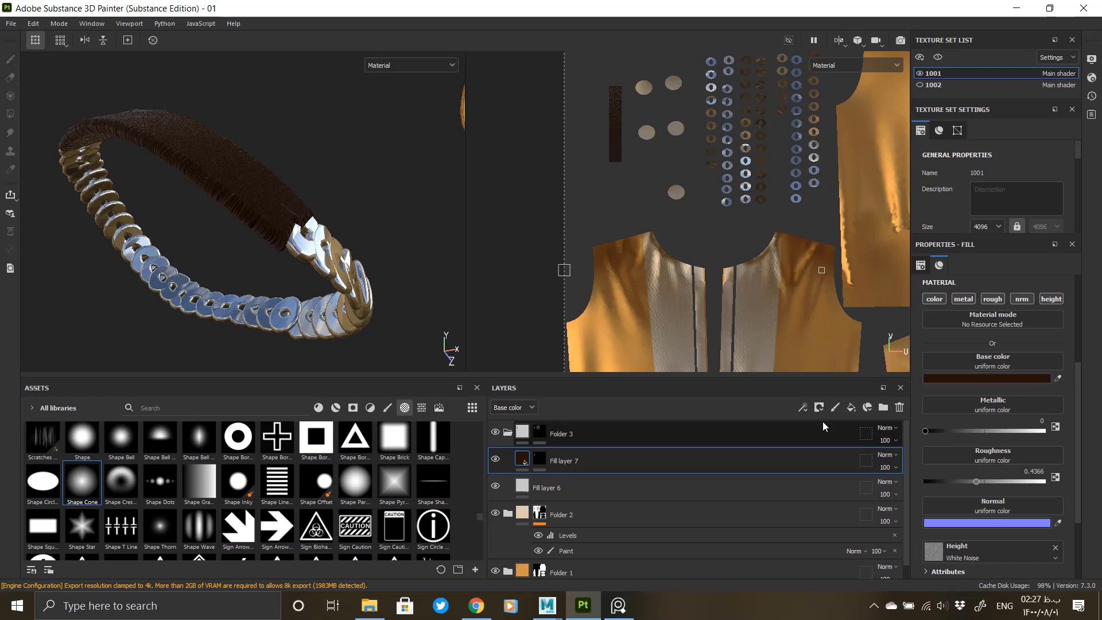
Step: Lower the height-channel opacity of Fill layer 7 to 1
{"action": "left_click", "coordinate": [502, 468]}
{"action": "left_click", "coordinate": [886, 467]}
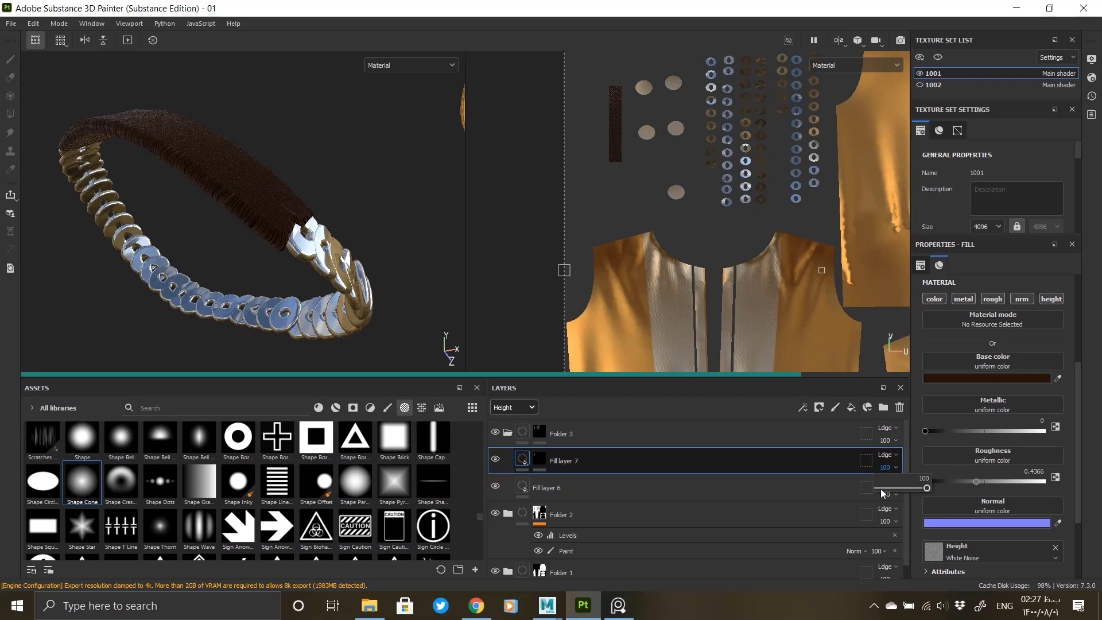
{"action": "left_click", "coordinate": [883, 489]}
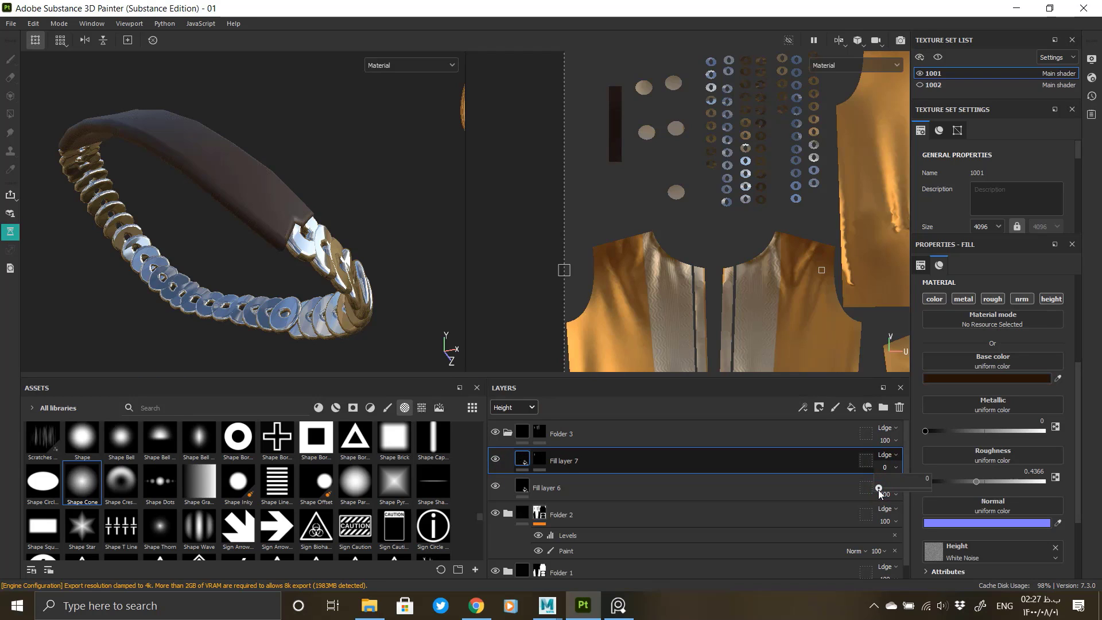
{"action": "left_click", "coordinate": [521, 459]}
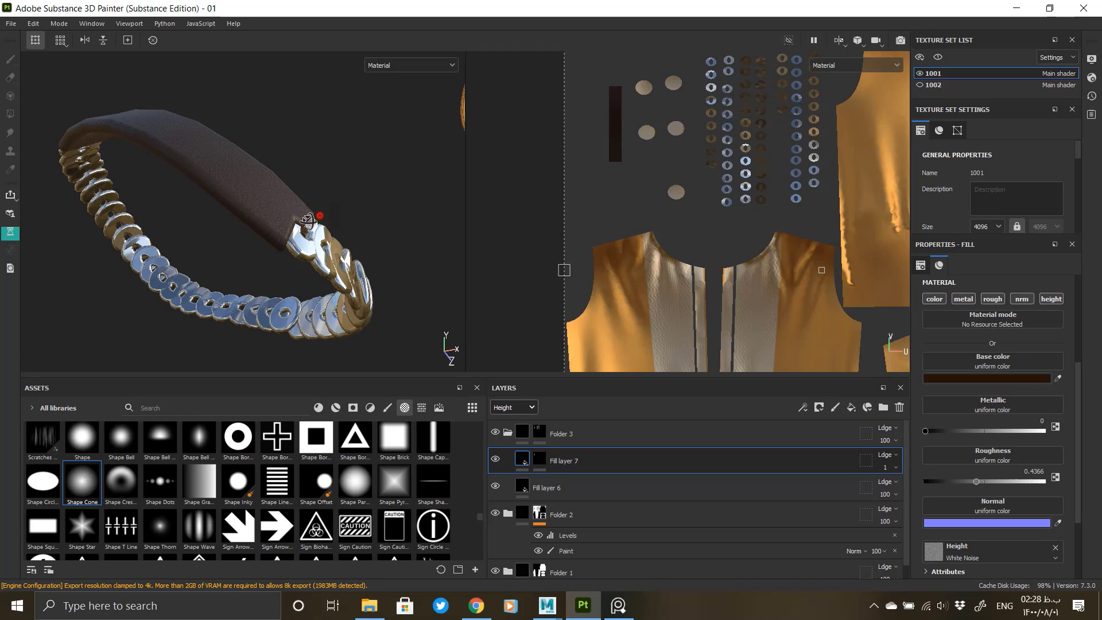
Step: Make texture set 1002 visible and bring the whole outfit, including the trousers, into view
{"action": "left_click_drag", "start_coordinate": [308, 220], "coordinate": [230, 276], "text": "alt"}
{"action": "right_click_drag", "start_coordinate": [229, 276], "coordinate": [260, 319], "text": "alt"}
{"action": "left_click_drag", "start_coordinate": [260, 320], "coordinate": [321, 275], "text": "alt"}
{"action": "right_click_drag", "start_coordinate": [322, 275], "coordinate": [287, 275], "text": "alt"}
{"action": "middle_click_drag", "start_coordinate": [287, 275], "coordinate": [222, 265], "text": "alt"}
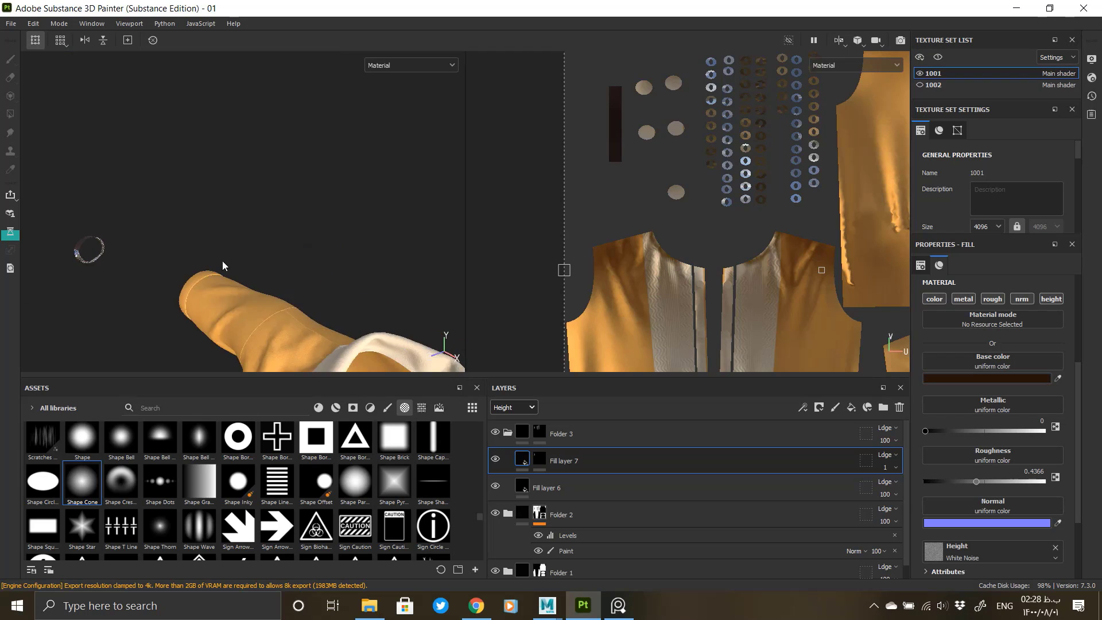
{"action": "key", "text": "f"}
{"action": "left_click", "coordinate": [920, 85]}
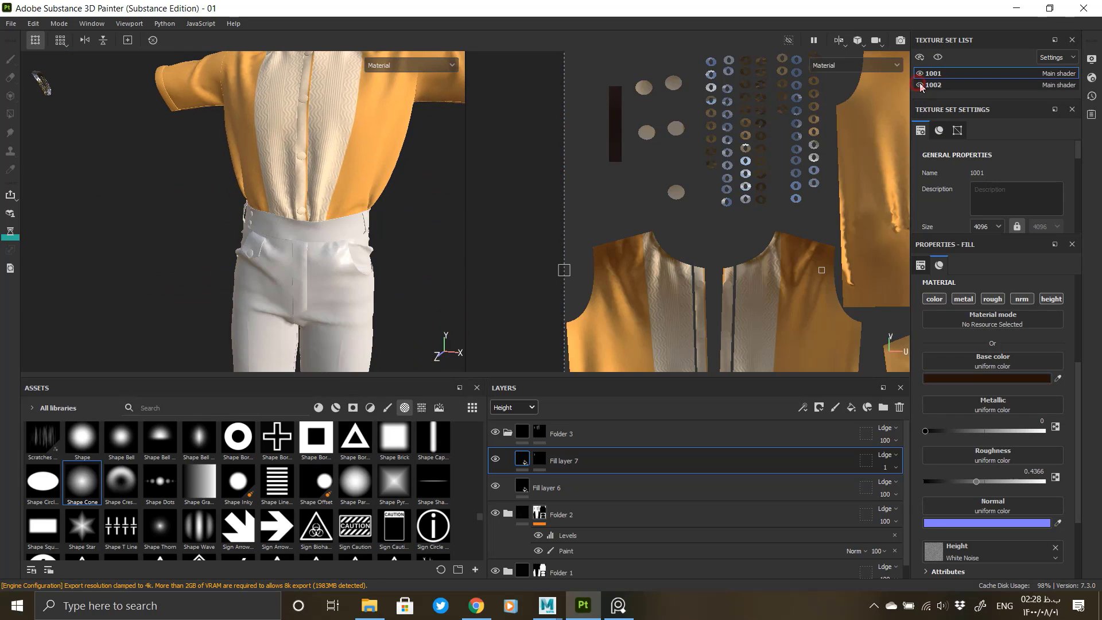
{"action": "left_click_drag", "start_coordinate": [481, 246], "coordinate": [398, 262], "text": "alt"}
{"action": "mouse_move", "coordinate": [620, 276]}
{"action": "left_mouse_down", "text": "alt"}
{"action": "mouse_move", "coordinate": [672, 282]}
{"action": "mouse_move", "coordinate": [636, 280]}
{"action": "left_mouse_up", "text": "alt"}
{"action": "left_click_drag", "start_coordinate": [375, 264], "coordinate": [418, 259], "text": "alt"}
{"action": "right_click_drag", "start_coordinate": [418, 260], "coordinate": [224, 245], "text": "alt"}
{"action": "left_click_drag", "start_coordinate": [224, 244], "coordinate": [231, 214], "text": "alt"}
Step: Examine the trousers' color and fabric in the PureRef reference photos
{"action": "left_click", "coordinate": [617, 605]}
{"action": "scroll", "coordinate": [155, 513], "scroll_direction": "down", "scroll_amount": 6}
{"action": "scroll", "coordinate": [149, 514], "scroll_direction": "up", "scroll_amount": 8}
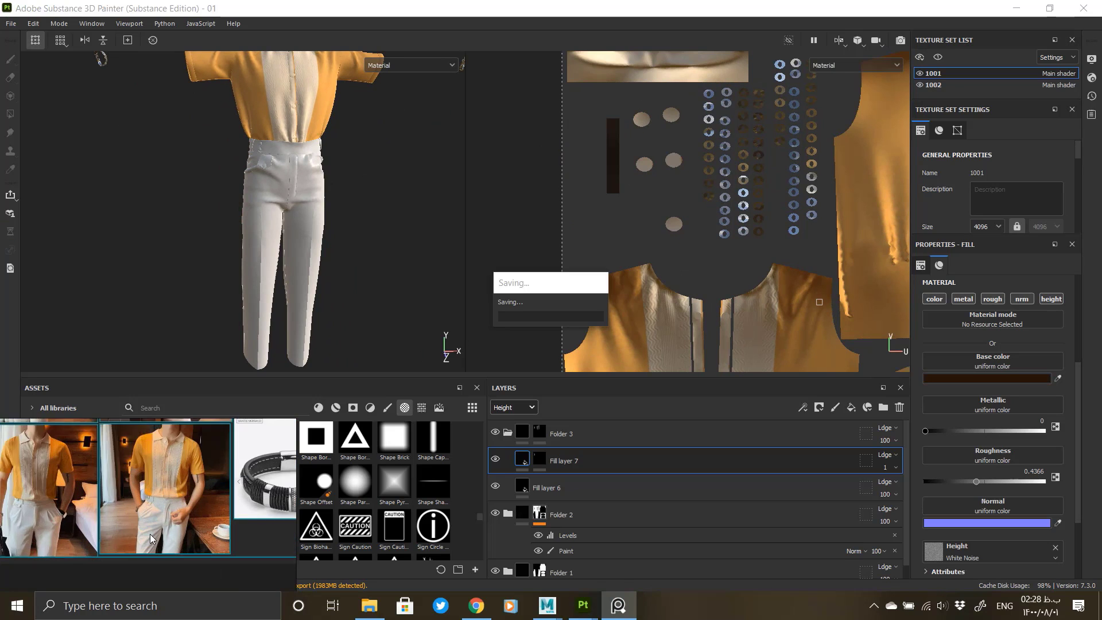
{"action": "scroll", "coordinate": [150, 538], "scroll_direction": "up", "scroll_amount": 4}
{"action": "scroll", "coordinate": [218, 524], "scroll_direction": "down", "scroll_amount": 4}
{"action": "mouse_move", "coordinate": [107, 521]}
{"action": "middle_mouse_down"}
{"action": "mouse_move", "coordinate": [143, 547]}
{"action": "mouse_move", "coordinate": [132, 498]}
{"action": "middle_mouse_up"}
{"action": "scroll", "coordinate": [132, 498], "scroll_direction": "down", "scroll_amount": 2}
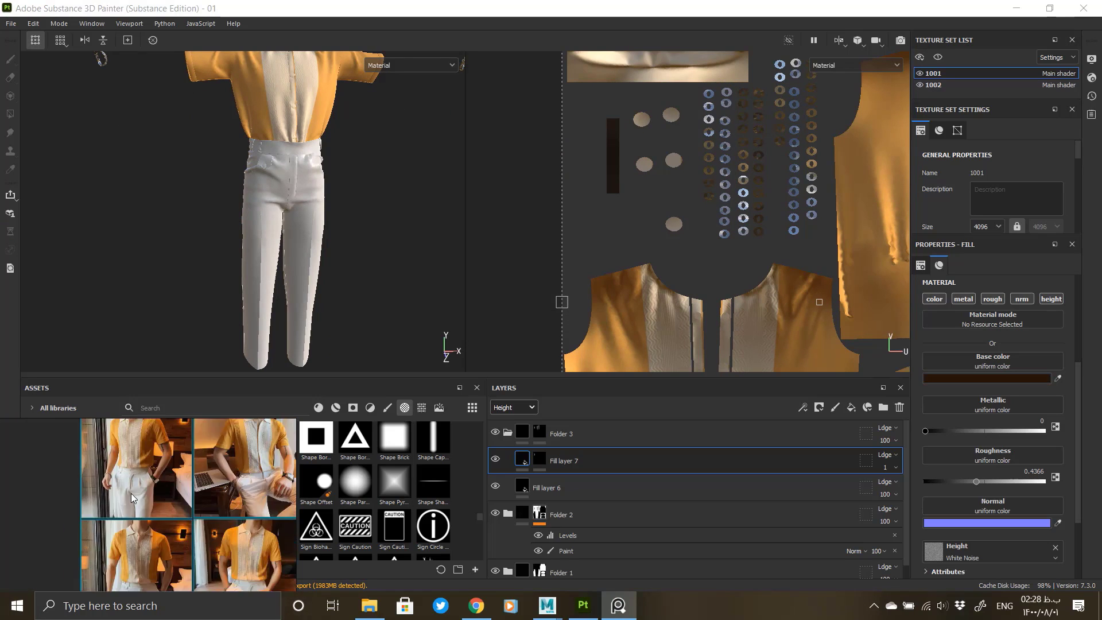
{"action": "scroll", "coordinate": [131, 493], "scroll_direction": "up", "scroll_amount": 5}
Step: Give Fill layer 1 of texture set 1002 the off-white base color E9E7E7 and roughness 0.7089
{"action": "left_click", "coordinate": [933, 85]}
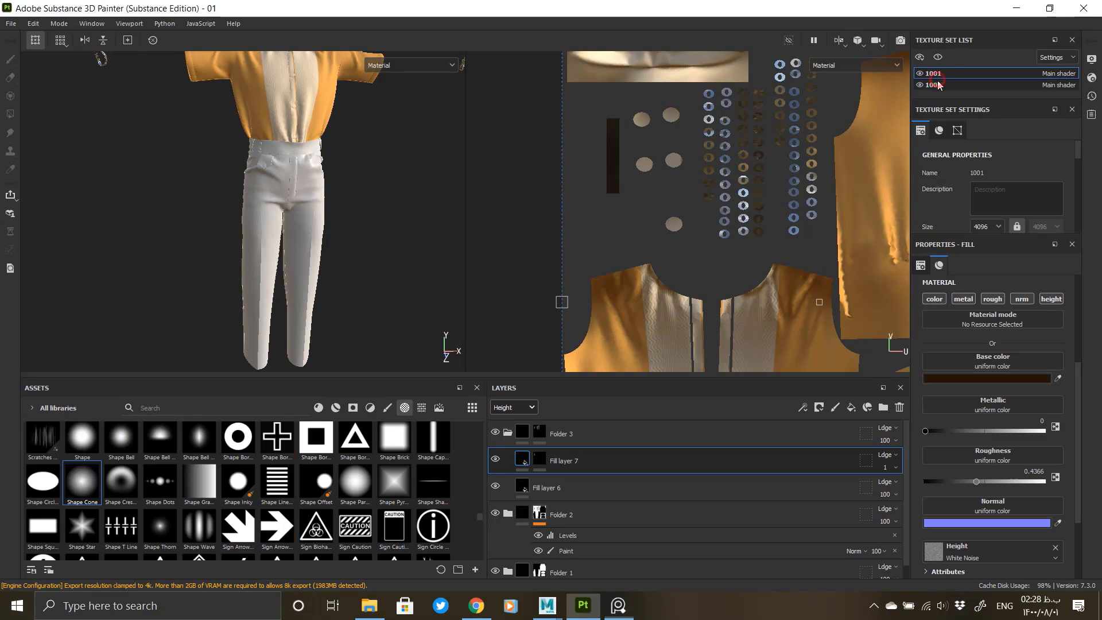
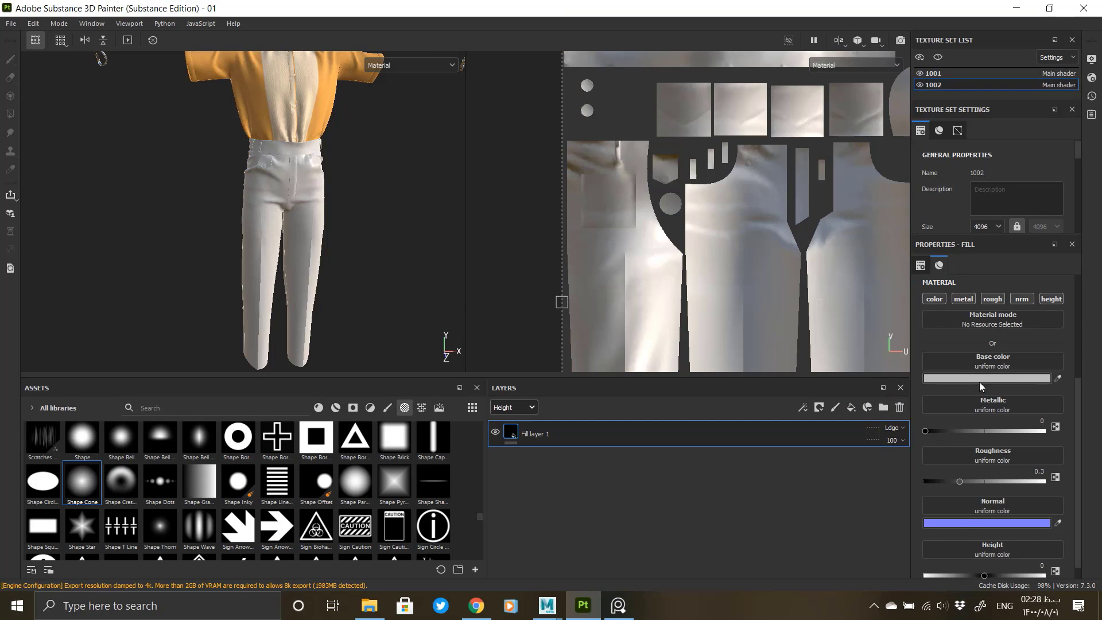
{"action": "left_click", "coordinate": [978, 378]}
{"action": "left_click_drag", "start_coordinate": [830, 344], "coordinate": [820, 324]}
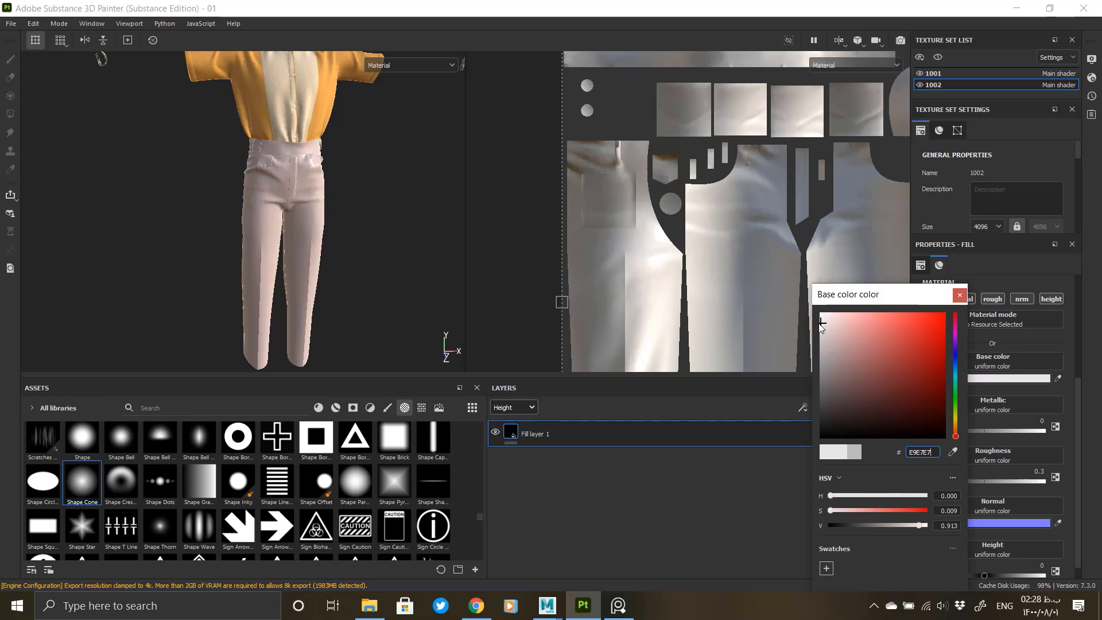
{"action": "left_click", "coordinate": [958, 295]}
{"action": "left_click_drag", "start_coordinate": [999, 480], "coordinate": [1010, 479]}
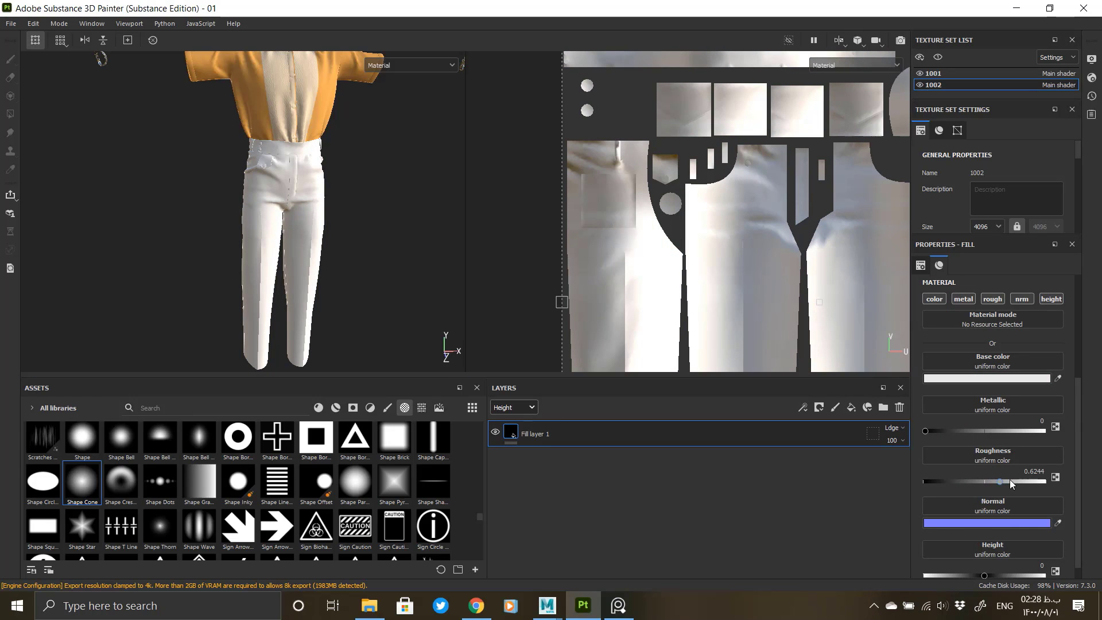
{"action": "right_click_drag", "start_coordinate": [379, 274], "coordinate": [376, 287], "text": "alt"}
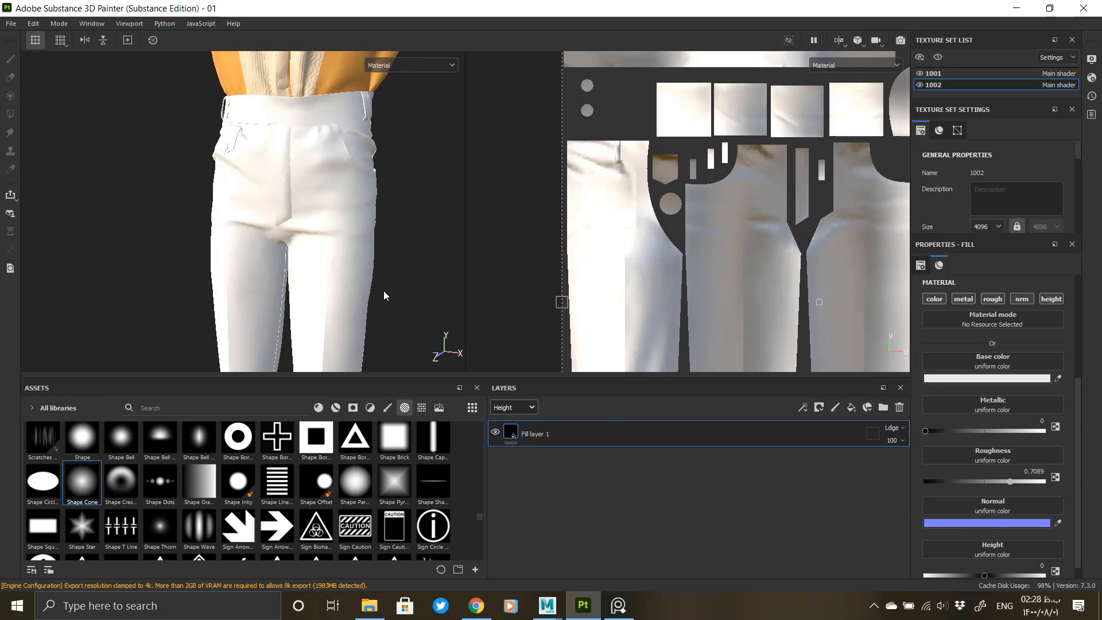
{"action": "scroll", "coordinate": [298, 255], "scroll_direction": "down", "scroll_amount": 3}
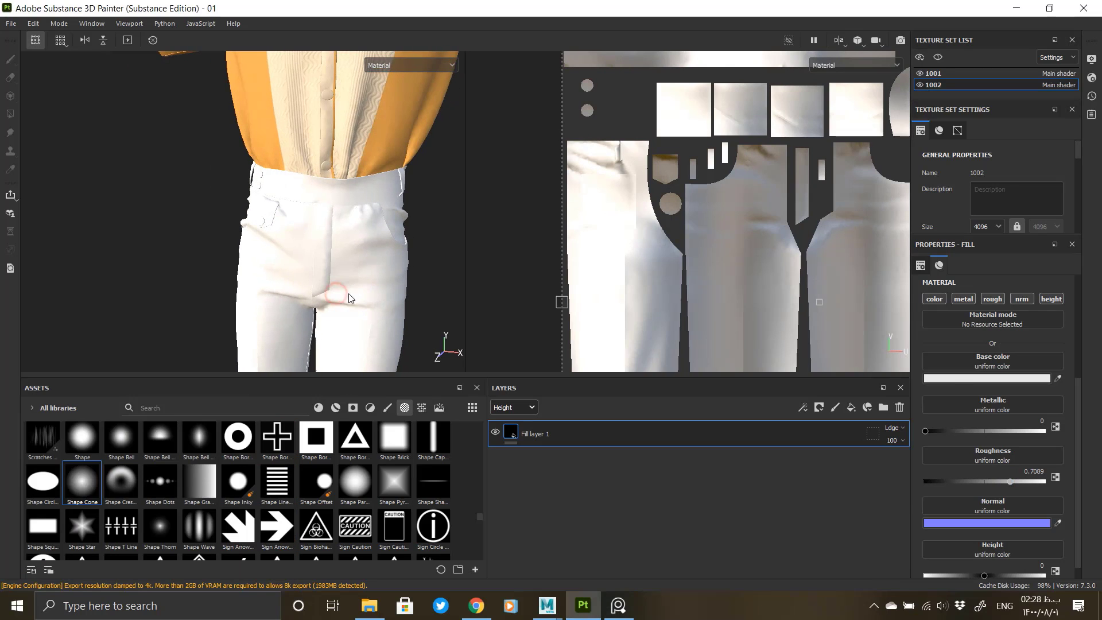
Step: Darken the trousers' base color to DEDEDE and set their roughness to 0.7324
{"action": "left_click", "coordinate": [1004, 378]}
{"action": "left_click", "coordinate": [905, 525]}
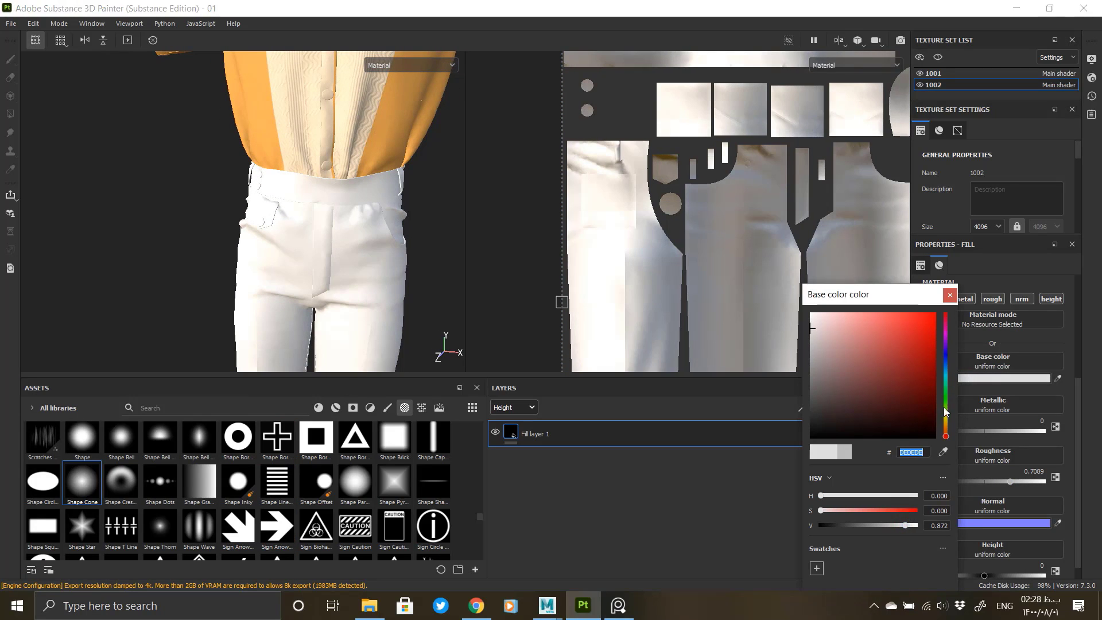
{"action": "left_click", "coordinate": [949, 294]}
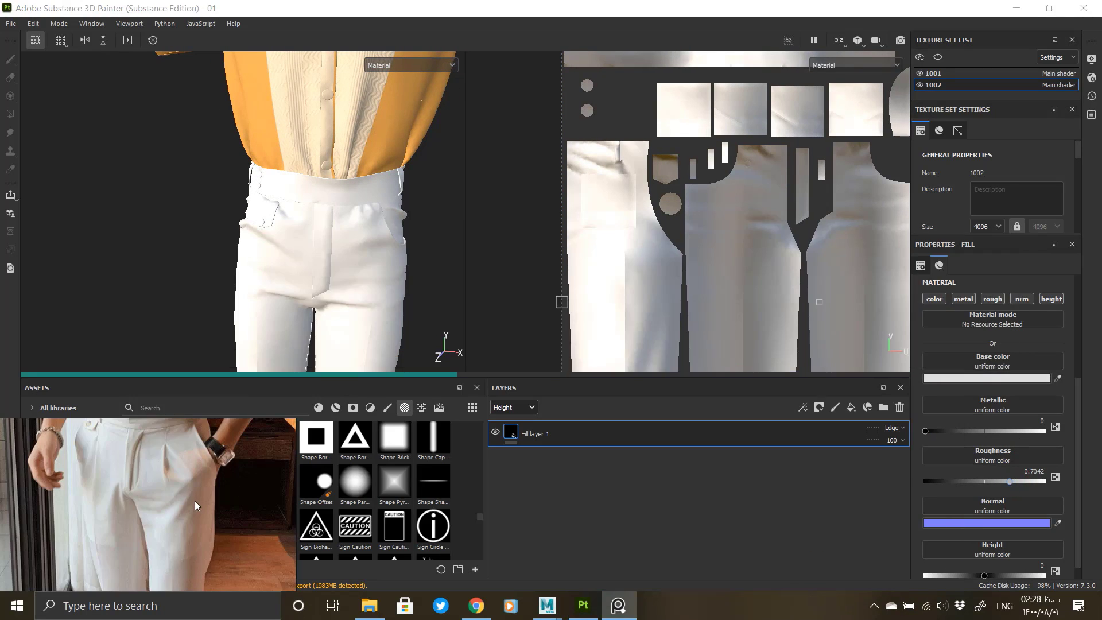
{"action": "left_click_drag", "start_coordinate": [1010, 482], "coordinate": [1008, 481]}
{"action": "left_click", "coordinate": [1014, 481]}
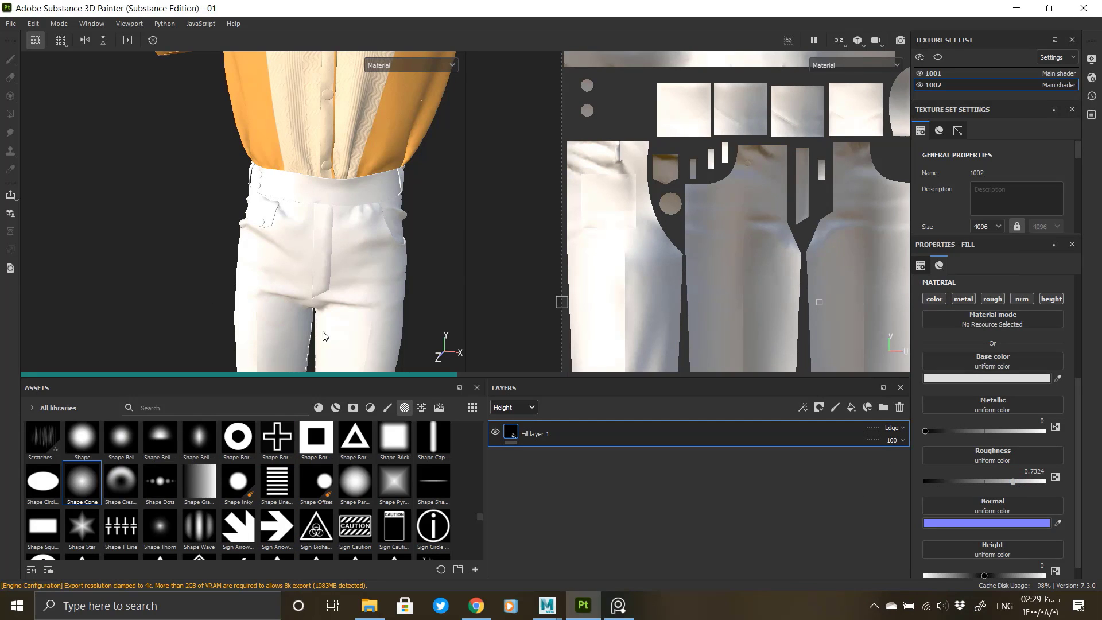
Step: Inspect the trousers from waist to legs against the reference photo, ending close up on the crotch folds
{"action": "middle_click_drag", "start_coordinate": [320, 331], "coordinate": [318, 190], "text": "alt"}
{"action": "left_click_drag", "start_coordinate": [320, 268], "coordinate": [274, 276], "text": "alt"}
{"action": "right_click_drag", "start_coordinate": [342, 194], "coordinate": [361, 394], "text": "alt"}
{"action": "right_click_drag", "start_coordinate": [309, 234], "coordinate": [189, 132], "text": "alt"}
{"action": "middle_click_drag", "start_coordinate": [318, 219], "coordinate": [288, 175], "text": "alt"}
{"action": "scroll", "coordinate": [982, 517], "scroll_direction": "down", "scroll_amount": 1}
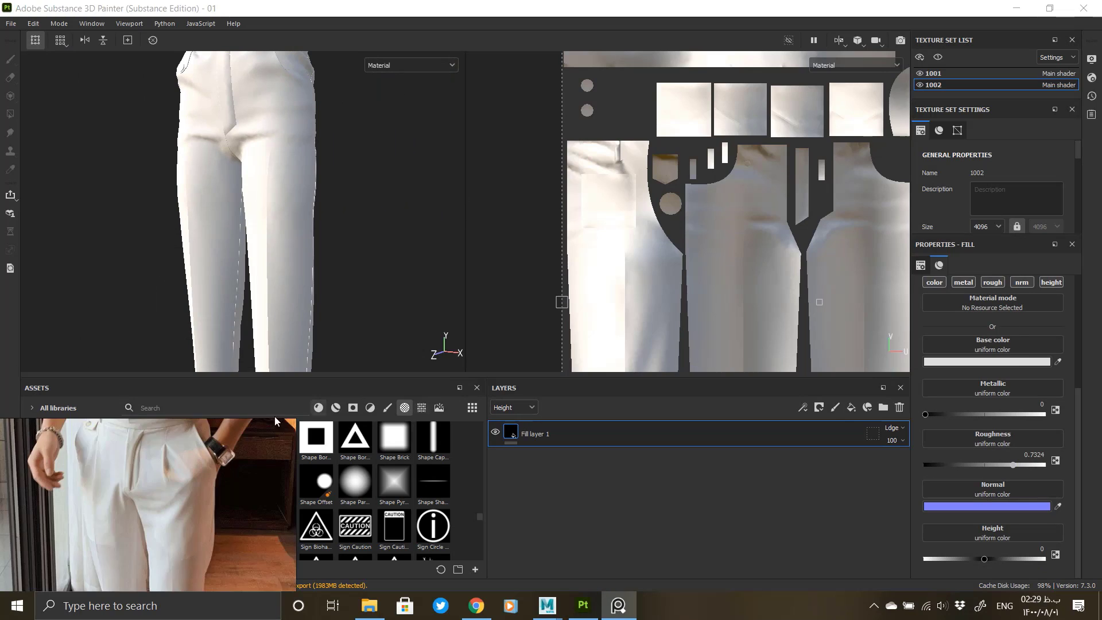
{"action": "middle_click_drag", "start_coordinate": [283, 269], "coordinate": [293, 366], "text": "alt"}
{"action": "right_click_drag", "start_coordinate": [259, 161], "coordinate": [422, 364], "text": "alt"}
{"action": "middle_click_drag", "start_coordinate": [421, 365], "coordinate": [384, 332], "text": "alt"}
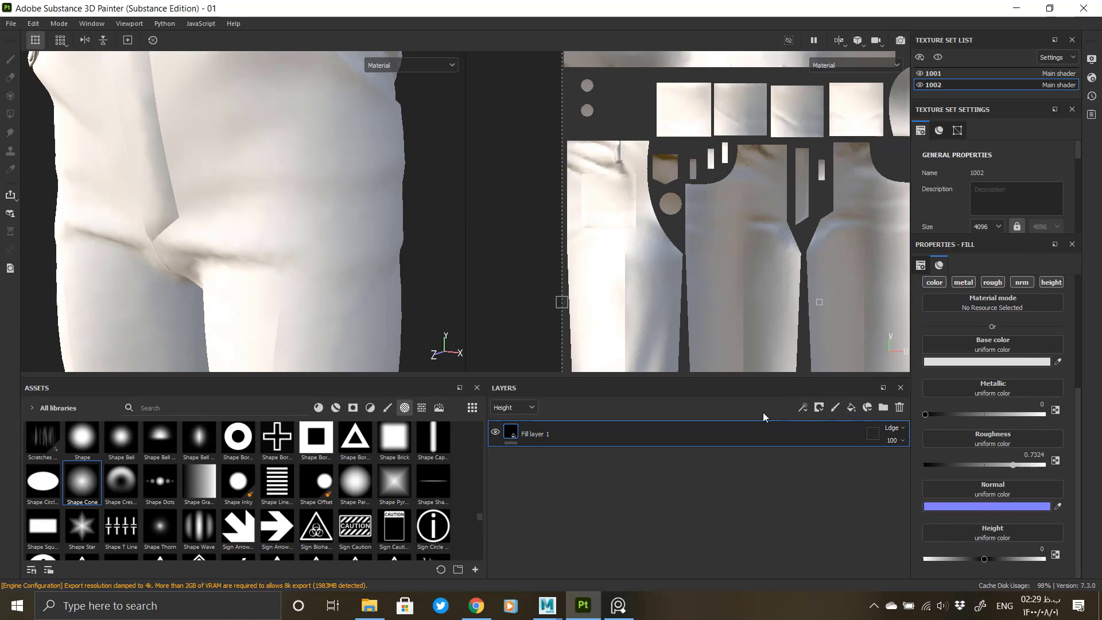
Step: Add a new fill layer above Fill layer 1 with a black mask and a fill effect in that mask
{"action": "right_click", "coordinate": [530, 435]}
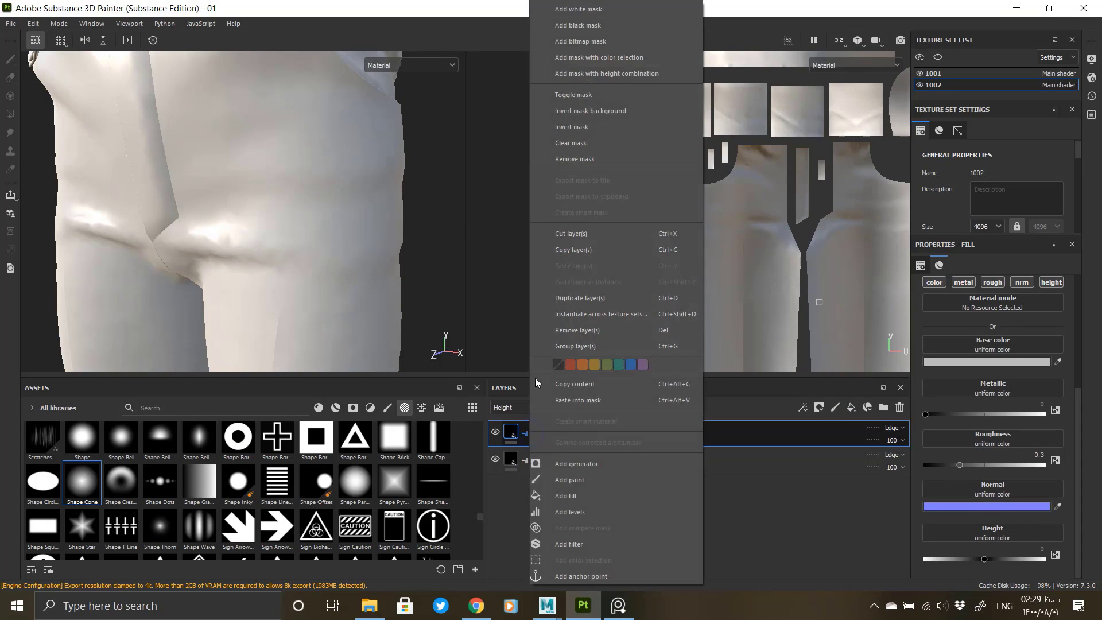
{"action": "left_click", "coordinate": [579, 25]}
{"action": "right_click", "coordinate": [547, 435]}
{"action": "left_click", "coordinate": [585, 494]}
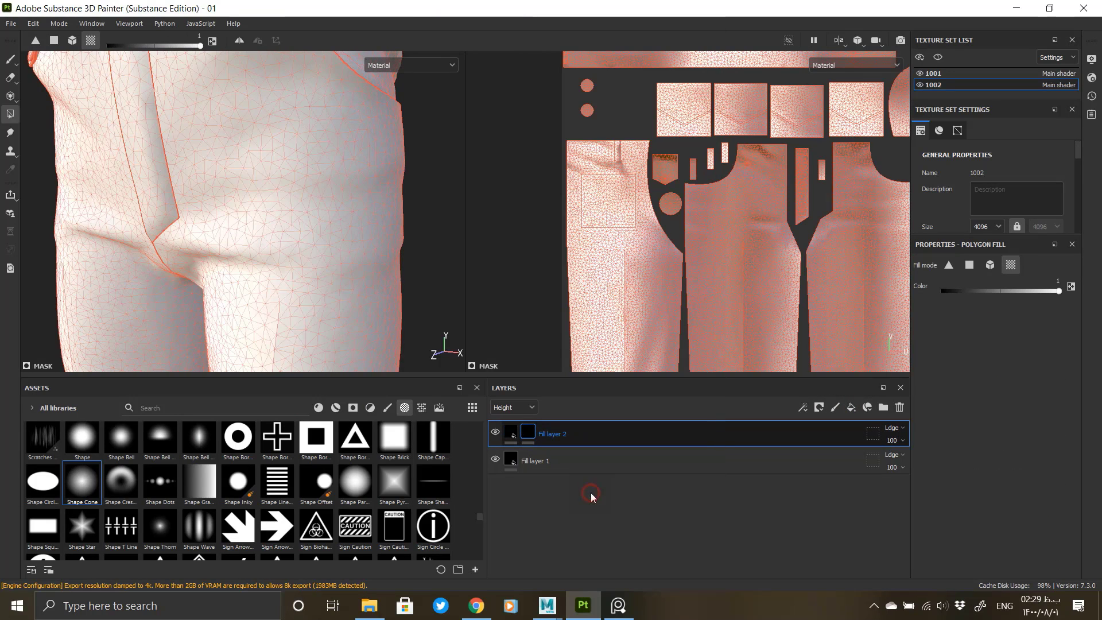
Step: Browse the procedural textures for the mask fill's grayscale and assign Mesh 1
{"action": "left_click", "coordinate": [976, 299]}
{"action": "scroll", "coordinate": [998, 392], "scroll_direction": "down", "scroll_amount": 3}
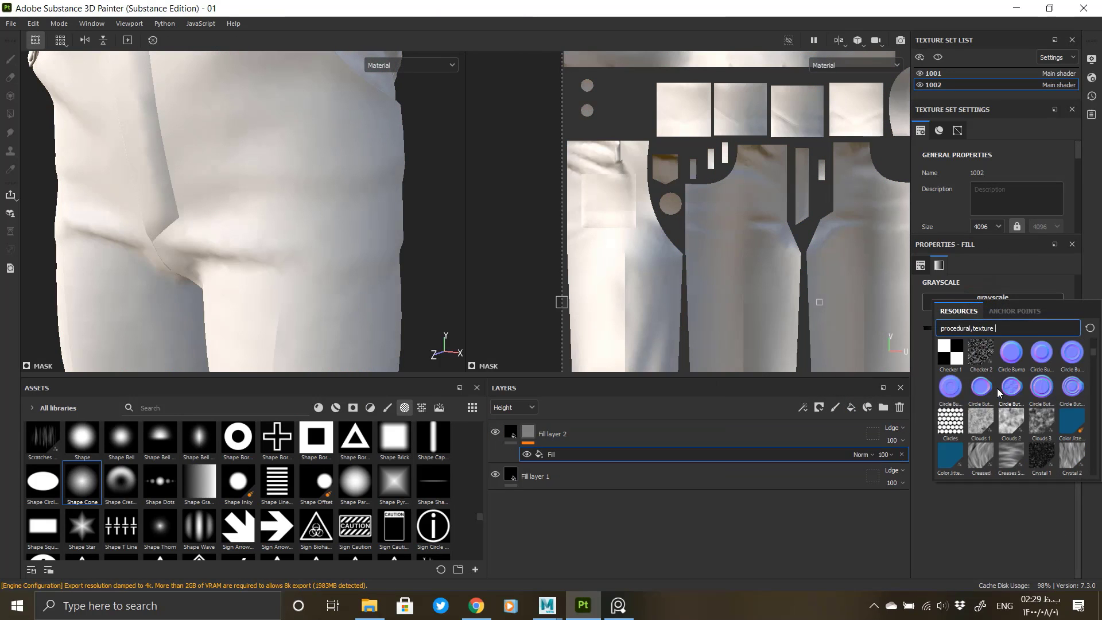
{"action": "scroll", "coordinate": [999, 392], "scroll_direction": "down", "scroll_amount": 3}
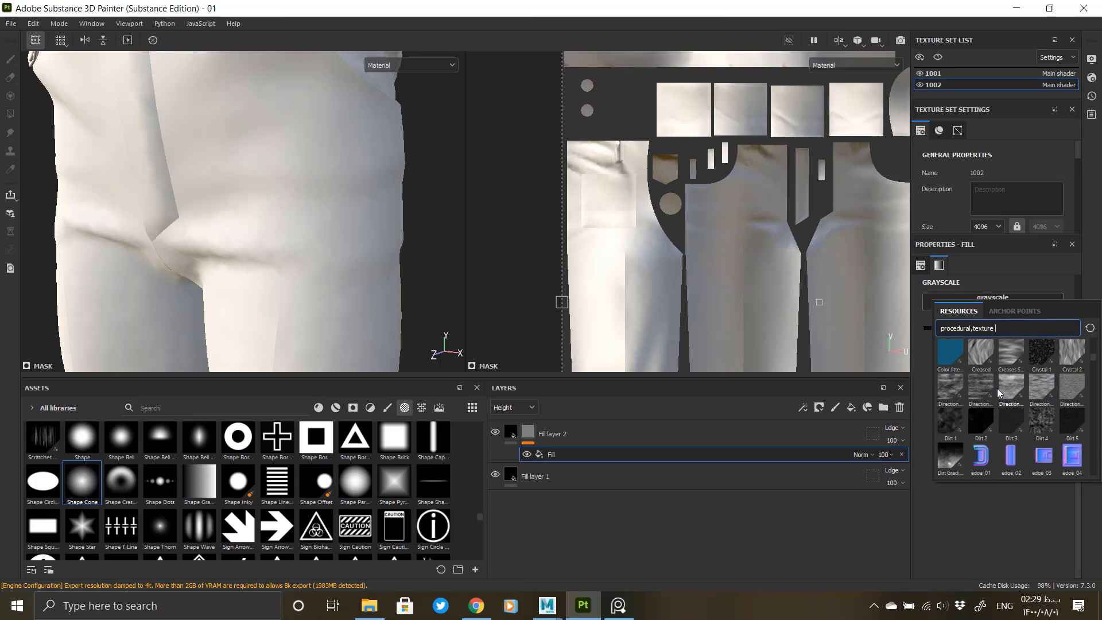
{"action": "scroll", "coordinate": [997, 393], "scroll_direction": "down", "scroll_amount": 3}
{"action": "scroll", "coordinate": [996, 388], "scroll_direction": "down", "scroll_amount": 3}
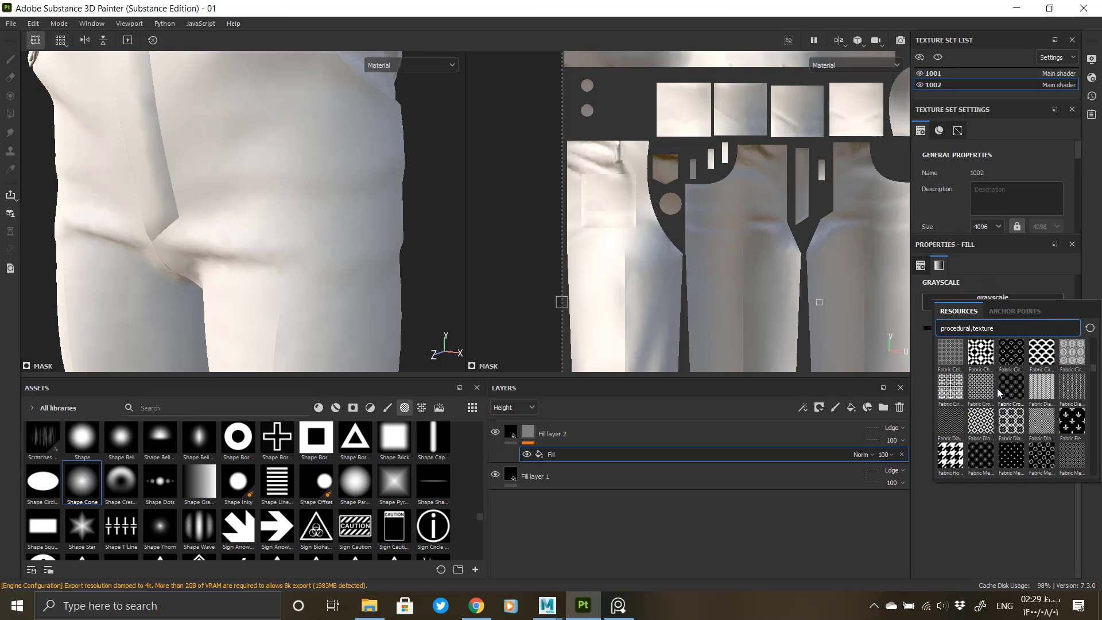
{"action": "mouse_move", "coordinate": [1033, 391]}
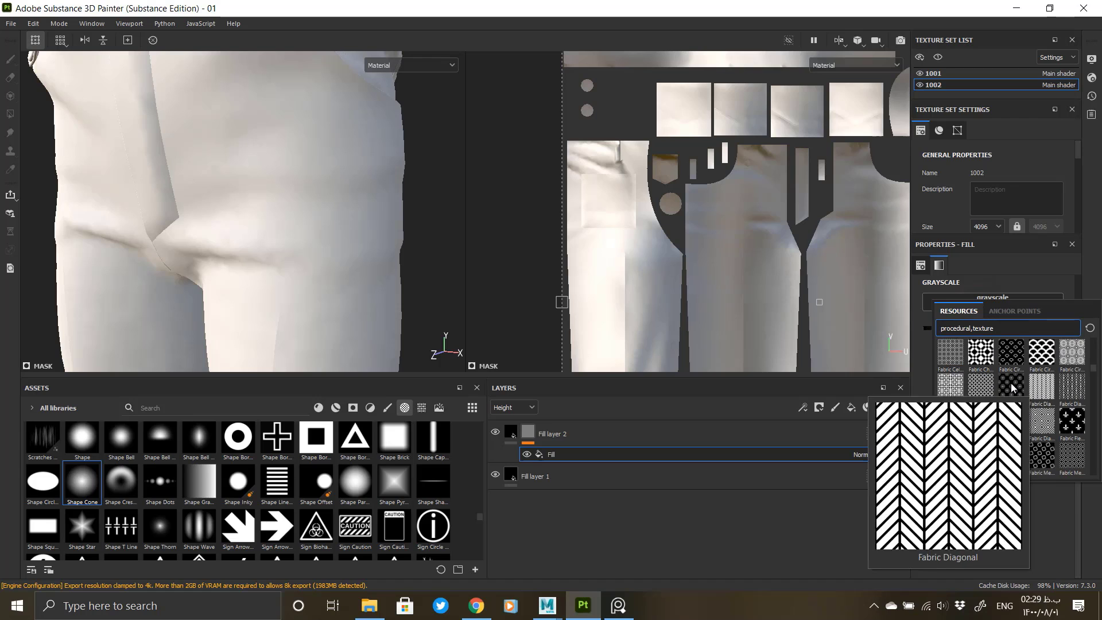
{"action": "scroll", "coordinate": [1021, 390], "scroll_direction": "down", "scroll_amount": 3}
{"action": "scroll", "coordinate": [1011, 388], "scroll_direction": "down", "scroll_amount": 10}
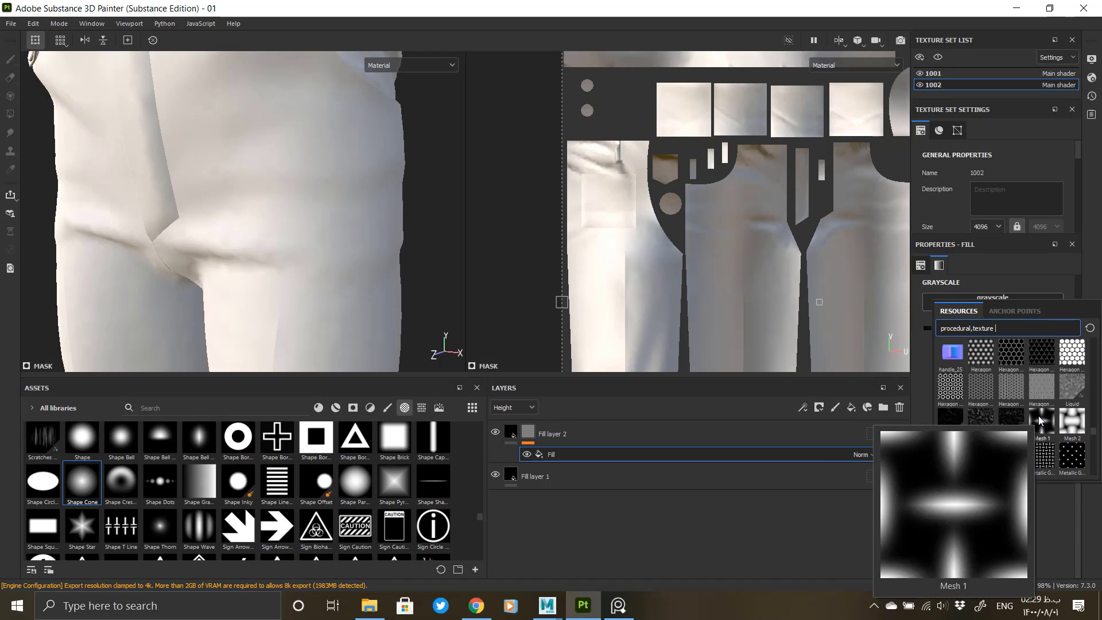
{"action": "scroll", "coordinate": [1041, 392], "scroll_direction": "down", "scroll_amount": 4}
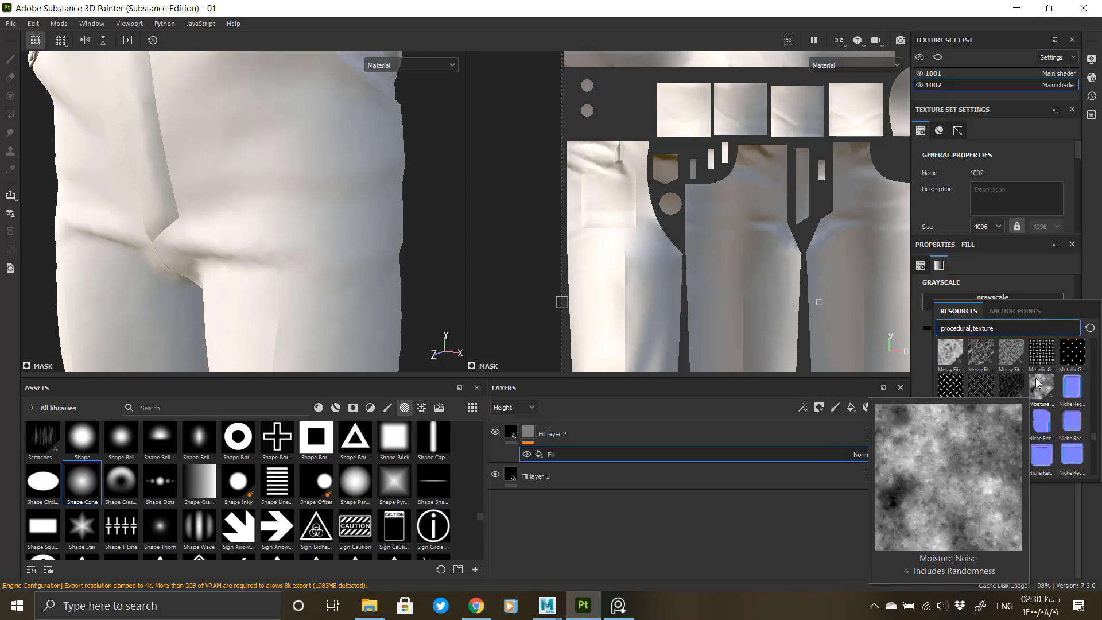
{"action": "mouse_move", "coordinate": [1023, 355]}
{"action": "scroll", "coordinate": [1027, 356], "scroll_direction": "up", "scroll_amount": 3}
{"action": "left_click", "coordinate": [1040, 420]}
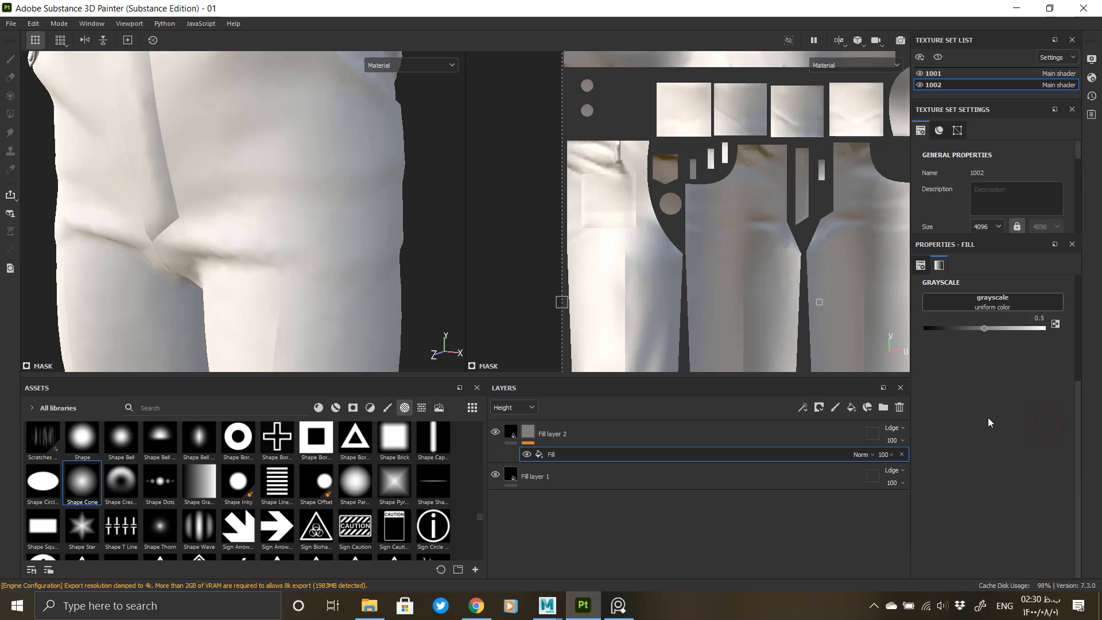
Step: Display the mask and set Mesh 1 to tiling 16, histogram position 0.92 and UV scale 36.97
{"action": "left_click", "coordinate": [528, 432], "text": "alt"}
{"action": "left_click", "coordinate": [559, 453]}
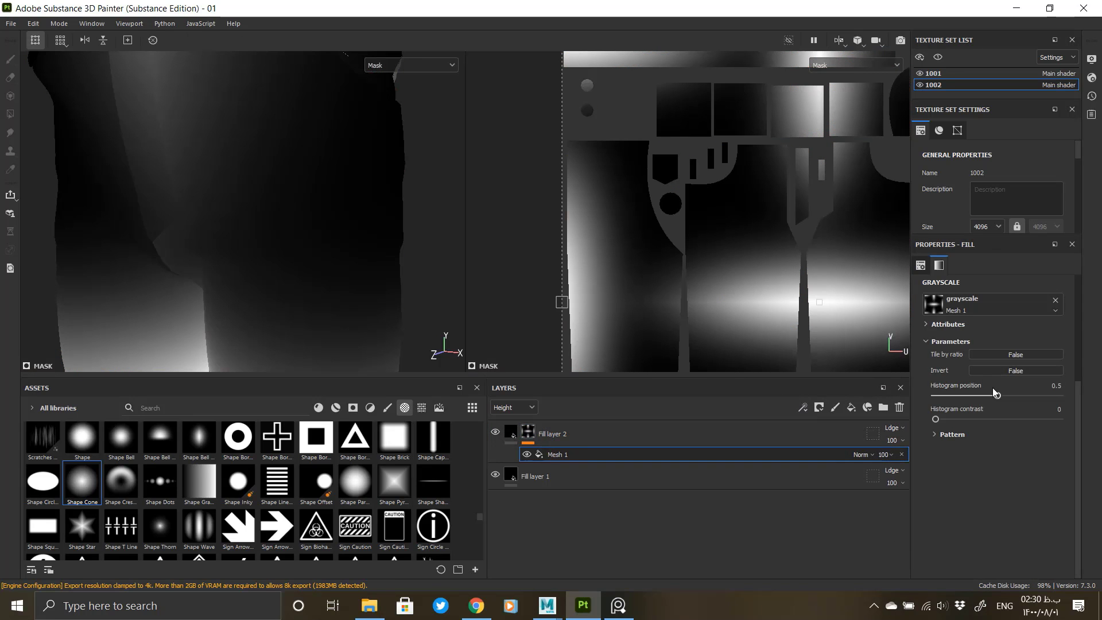
{"action": "left_click", "coordinate": [969, 439]}
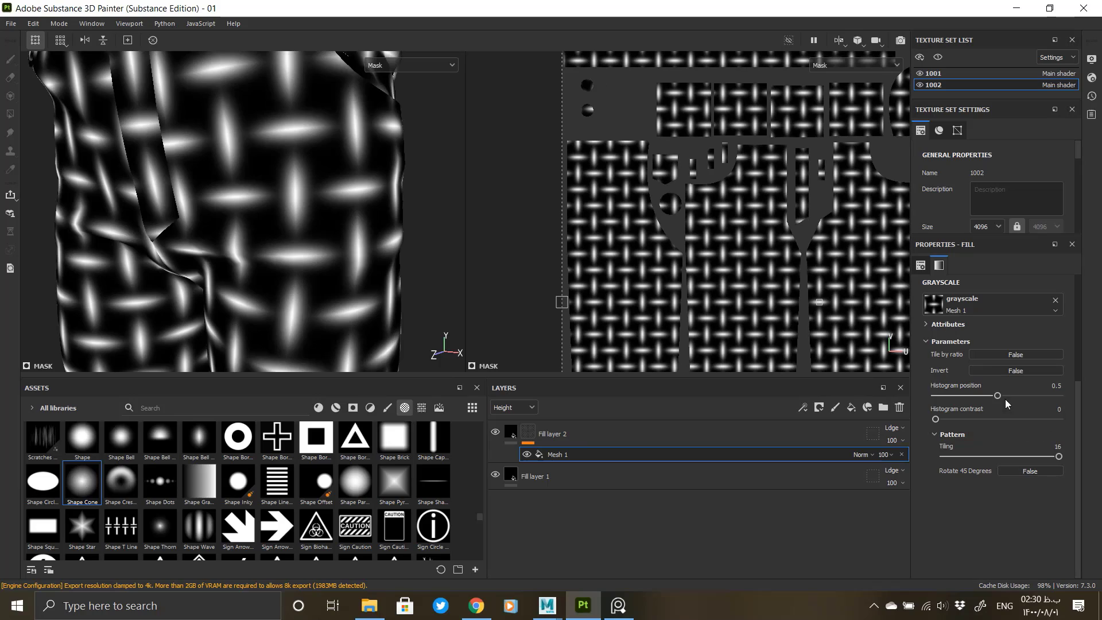
{"action": "left_click_drag", "start_coordinate": [997, 396], "coordinate": [1049, 394]}
{"action": "scroll", "coordinate": [1008, 421], "scroll_direction": "up", "scroll_amount": 3}
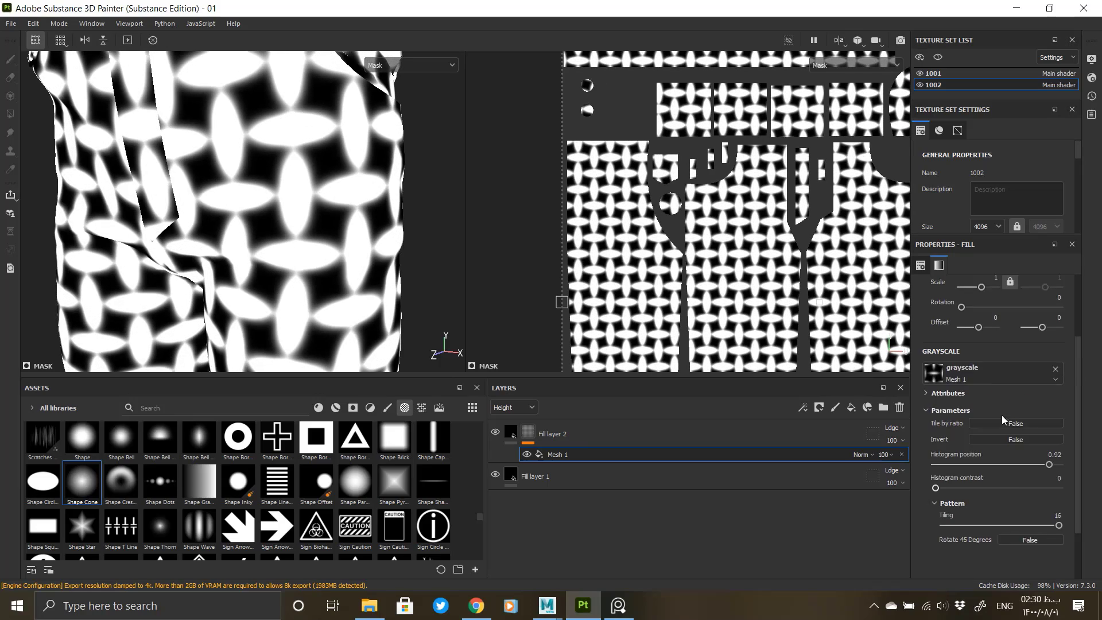
{"action": "left_click", "coordinate": [987, 356]}
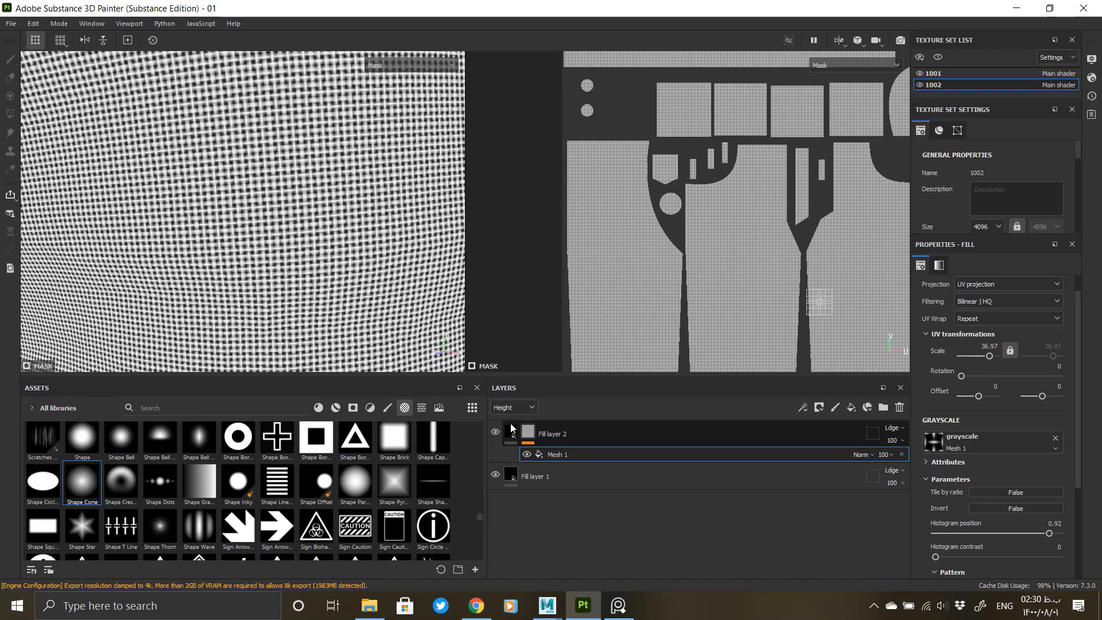
Step: Turn off the metal, rough and nrm channels of Fill layer 2, keeping only color and height
{"action": "left_click", "coordinate": [511, 433]}
{"action": "scroll", "coordinate": [969, 491], "scroll_direction": "down", "scroll_amount": 4}
{"action": "scroll", "coordinate": [982, 475], "scroll_direction": "up", "scroll_amount": 1}
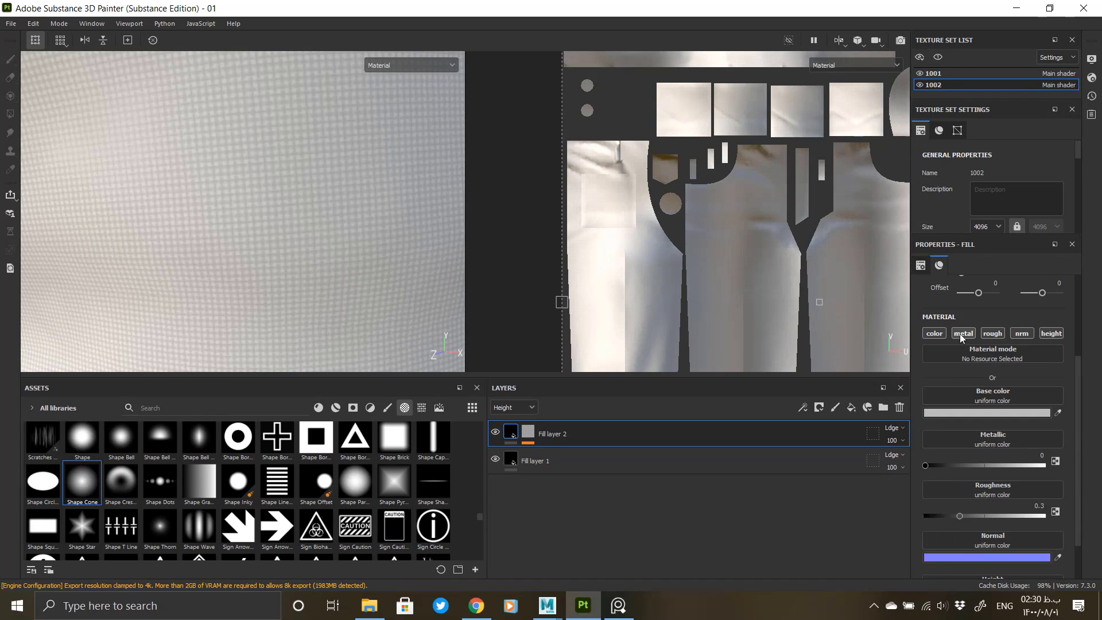
{"action": "left_click", "coordinate": [962, 333]}
{"action": "left_click", "coordinate": [992, 333]}
{"action": "left_click", "coordinate": [1021, 332]}
{"action": "left_click", "coordinate": [936, 335]}
{"action": "left_click", "coordinate": [936, 335]}
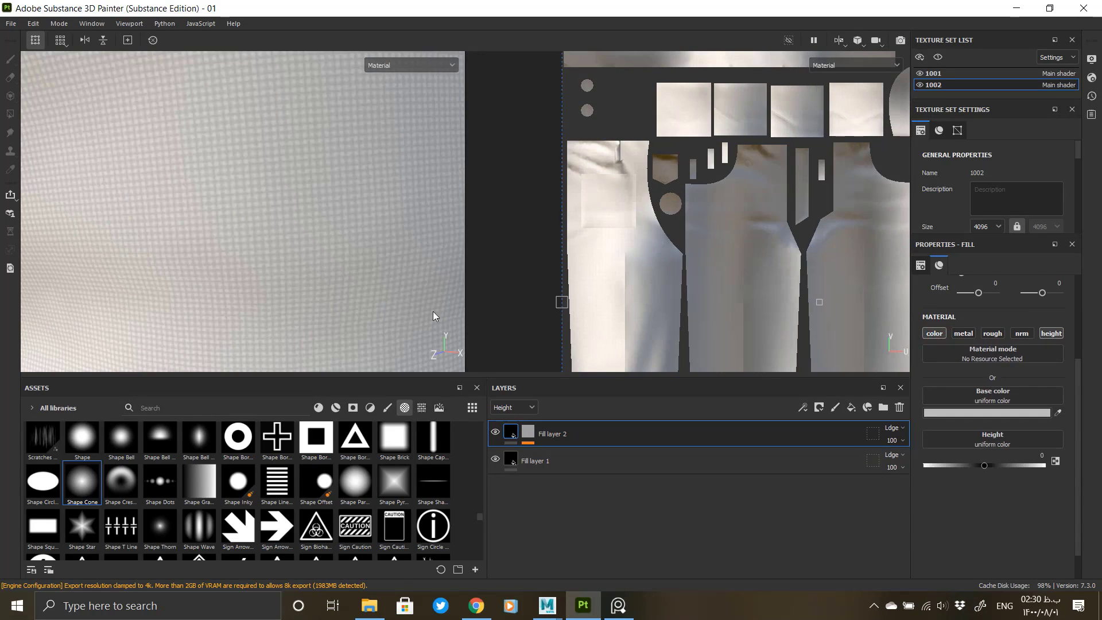
Step: Set the height of Fill layer 2 to 0.0423 and turn off its color channel
{"action": "scroll", "coordinate": [293, 261], "scroll_direction": "down", "scroll_amount": 3}
{"action": "left_click_drag", "start_coordinate": [293, 261], "coordinate": [376, 354], "text": "alt"}
{"action": "scroll", "coordinate": [376, 354], "scroll_direction": "up", "scroll_amount": 4}
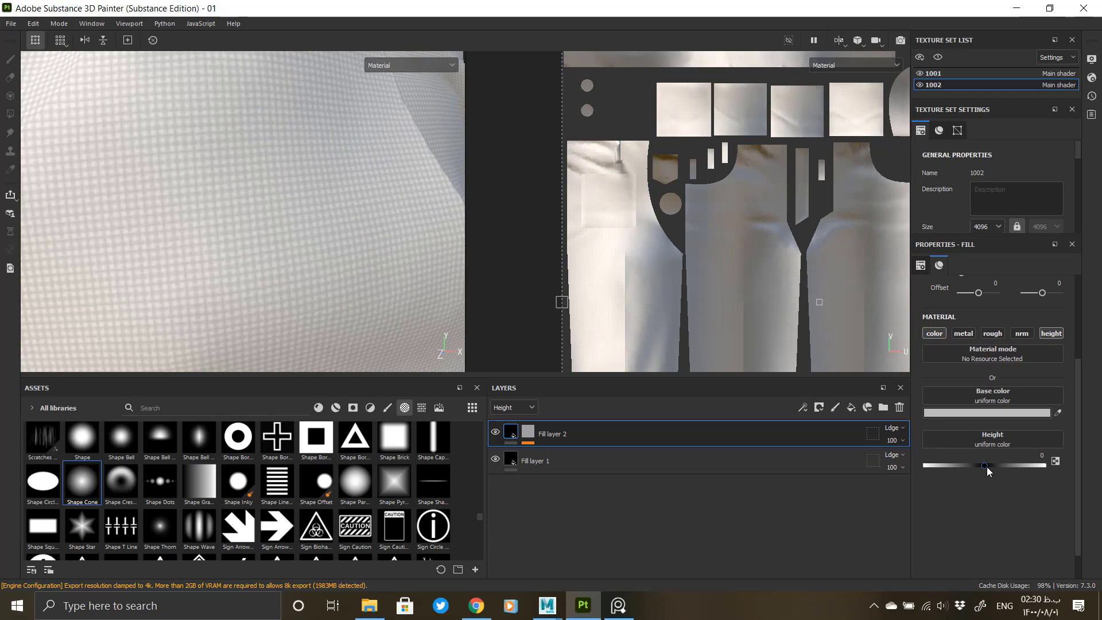
{"action": "left_click", "coordinate": [987, 465]}
{"action": "left_click", "coordinate": [934, 334]}
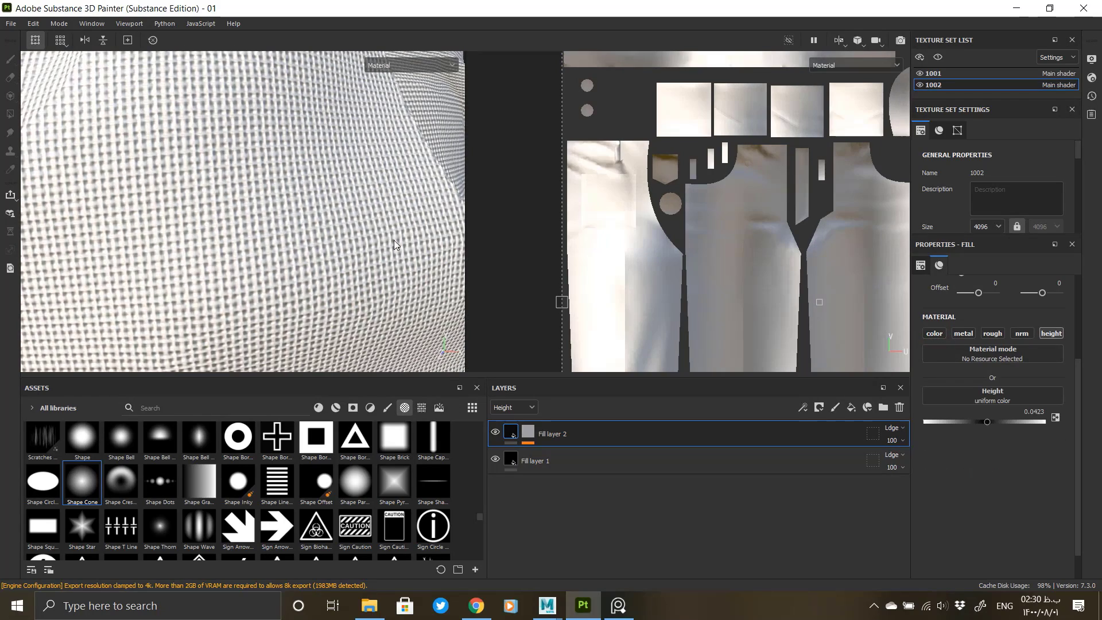
Step: Set the UV scale of Mesh 1 in Fill layer 2's mask to 50
{"action": "scroll", "coordinate": [172, 241], "scroll_direction": "down", "scroll_amount": 5}
{"action": "left_click_drag", "start_coordinate": [224, 245], "coordinate": [249, 158], "text": "alt"}
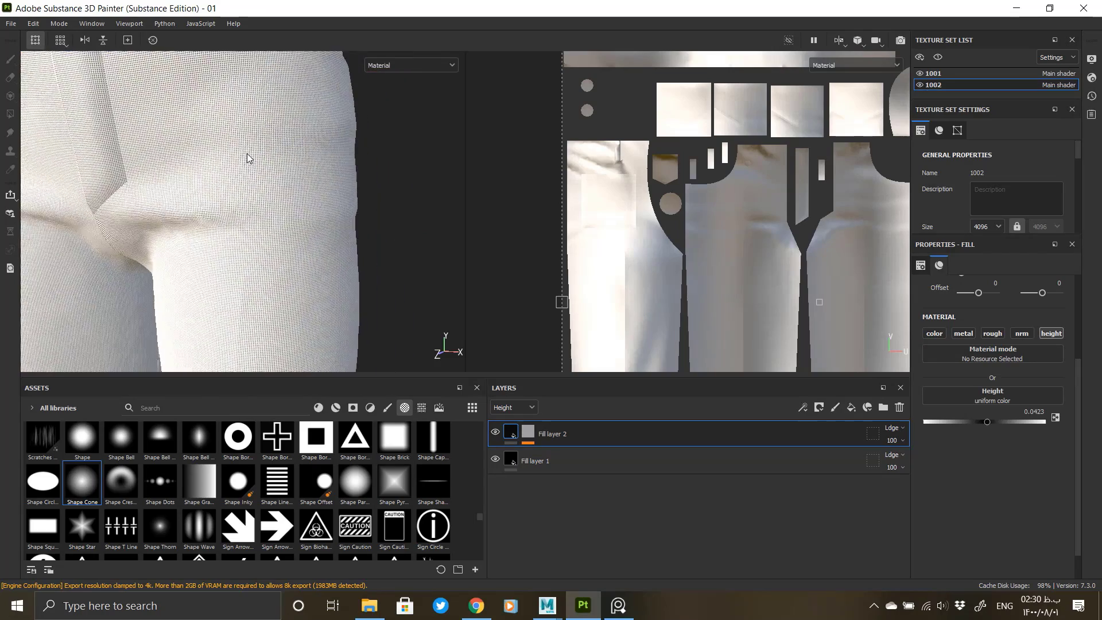
{"action": "scroll", "coordinate": [248, 159], "scroll_direction": "up", "scroll_amount": 5}
{"action": "left_click", "coordinate": [530, 434]}
{"action": "left_click", "coordinate": [565, 454]}
{"action": "scroll", "coordinate": [993, 429], "scroll_direction": "down", "scroll_amount": 2}
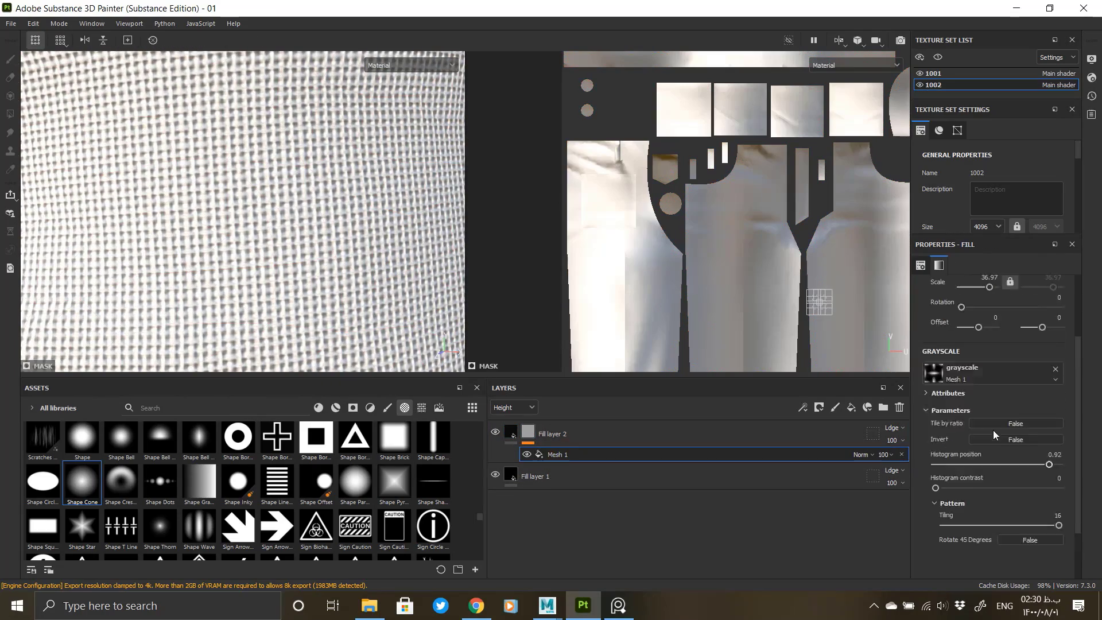
{"action": "left_click", "coordinate": [976, 312]}
{"action": "type", "text": "5"}
{"action": "key", "text": "Return"}
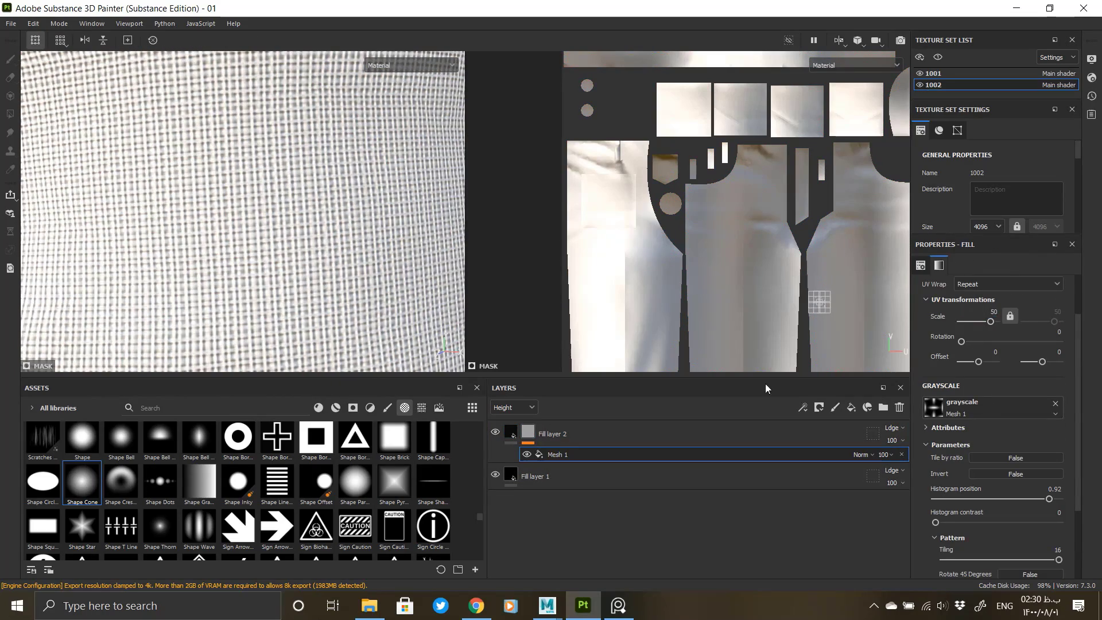
Step: Set the height of Fill layer 2 to 0.0023 and check the weave's relief on the trousers
{"action": "left_click", "coordinate": [510, 434]}
{"action": "left_click", "coordinate": [527, 433]}
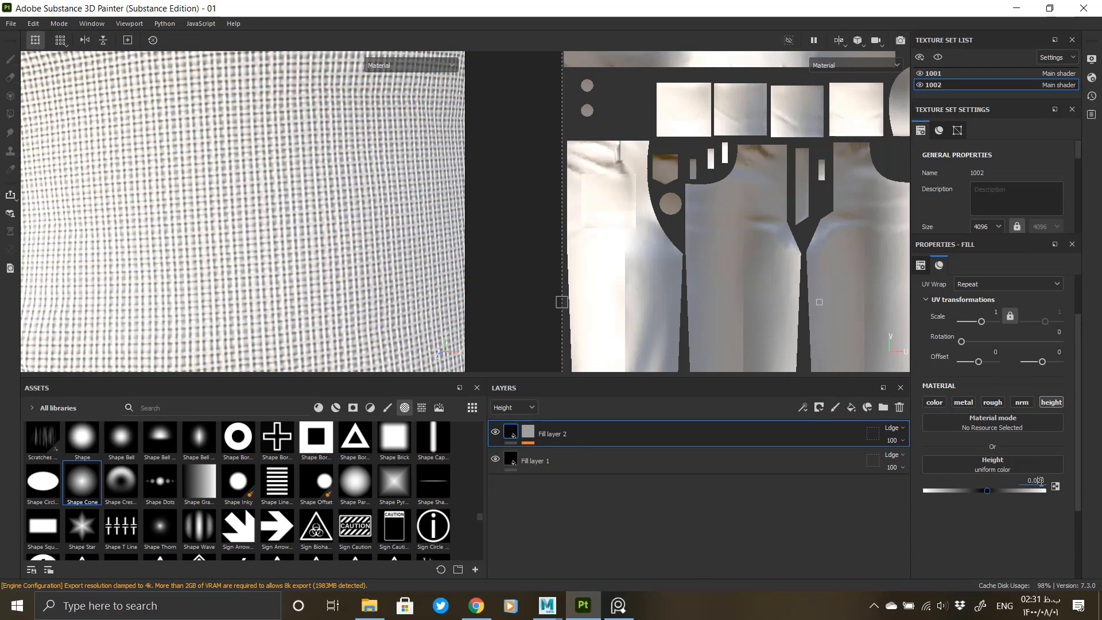
{"action": "key", "text": "Return"}
{"action": "scroll", "coordinate": [1040, 481], "scroll_direction": "up", "scroll_amount": 1}
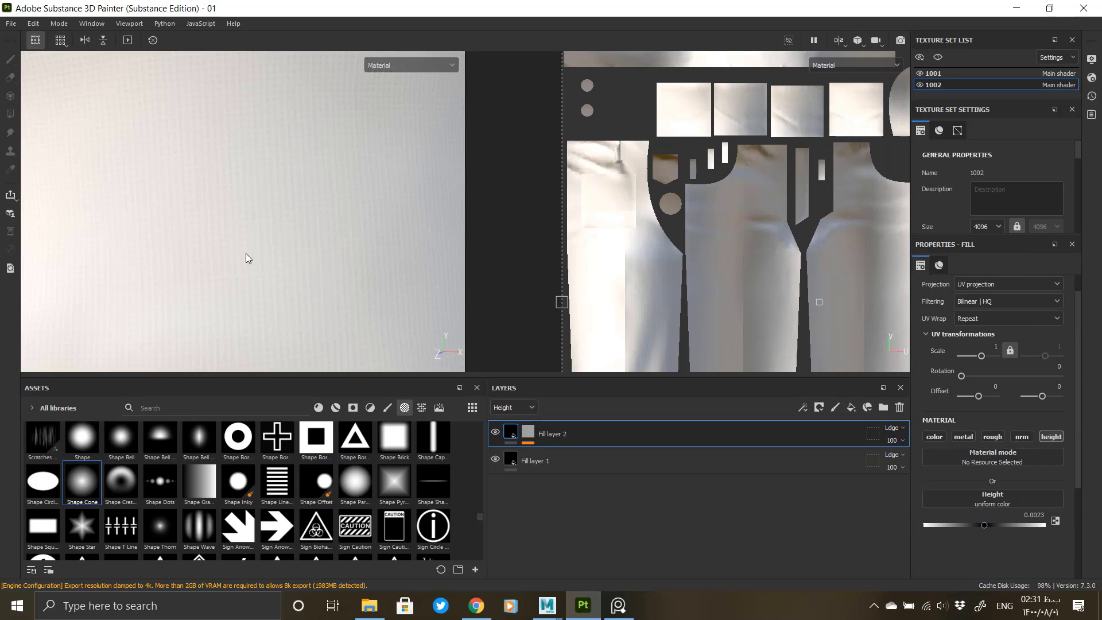
{"action": "scroll", "coordinate": [247, 257], "scroll_direction": "up", "scroll_amount": 2}
{"action": "left_click_drag", "start_coordinate": [288, 209], "coordinate": [317, 204], "text": "alt"}
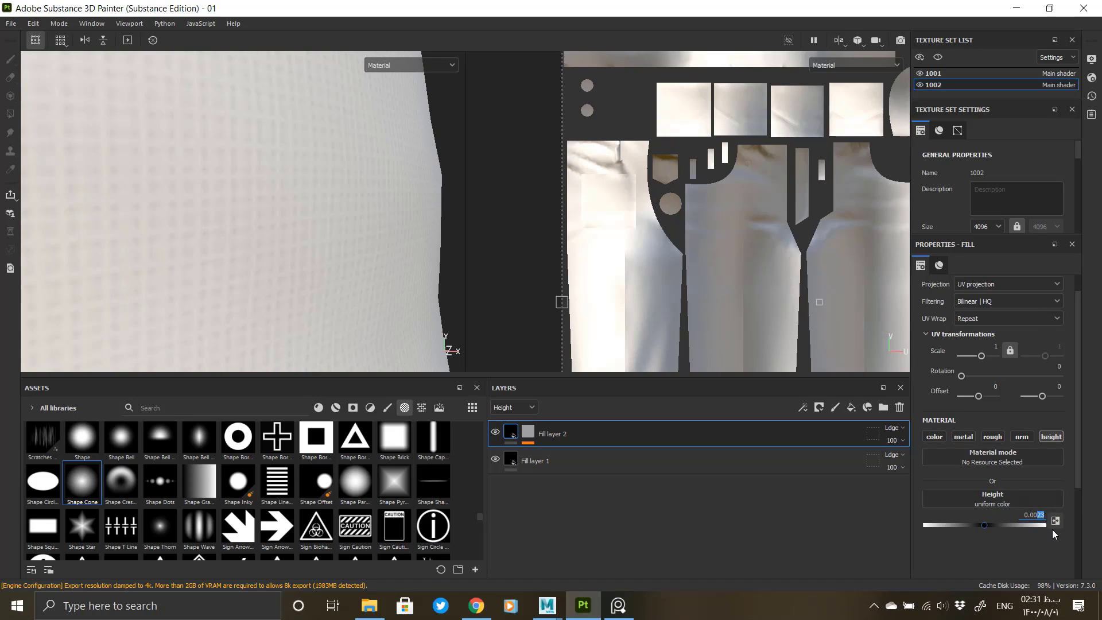
{"action": "left_click_drag", "start_coordinate": [250, 231], "coordinate": [233, 260], "text": "alt"}
Step: Add a Warp filter above Mesh 1 in Fill layer 2's mask and set its intensity to 0.1
{"action": "left_click", "coordinate": [527, 434]}
{"action": "right_click", "coordinate": [562, 459]}
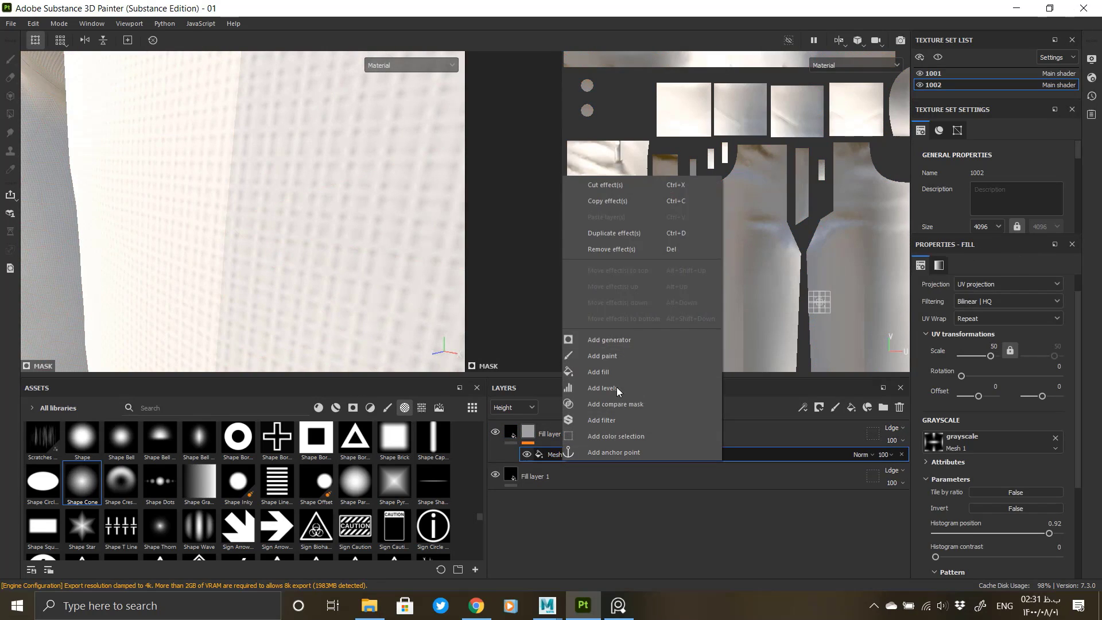
{"action": "left_click", "coordinate": [601, 419]}
{"action": "left_click", "coordinate": [996, 284]}
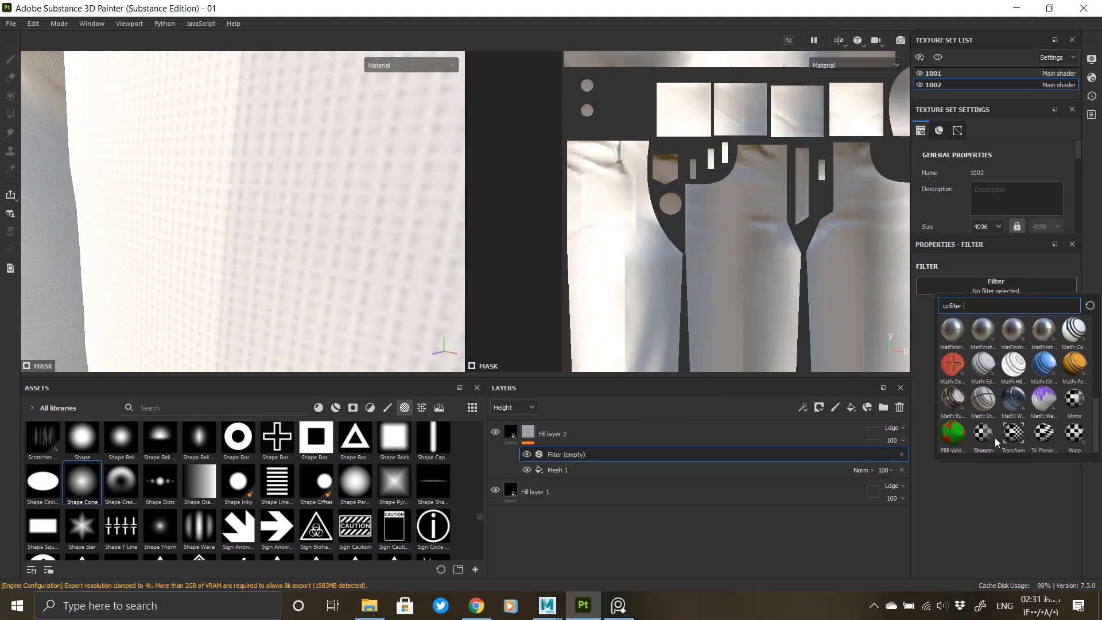
{"action": "left_click", "coordinate": [1074, 433]}
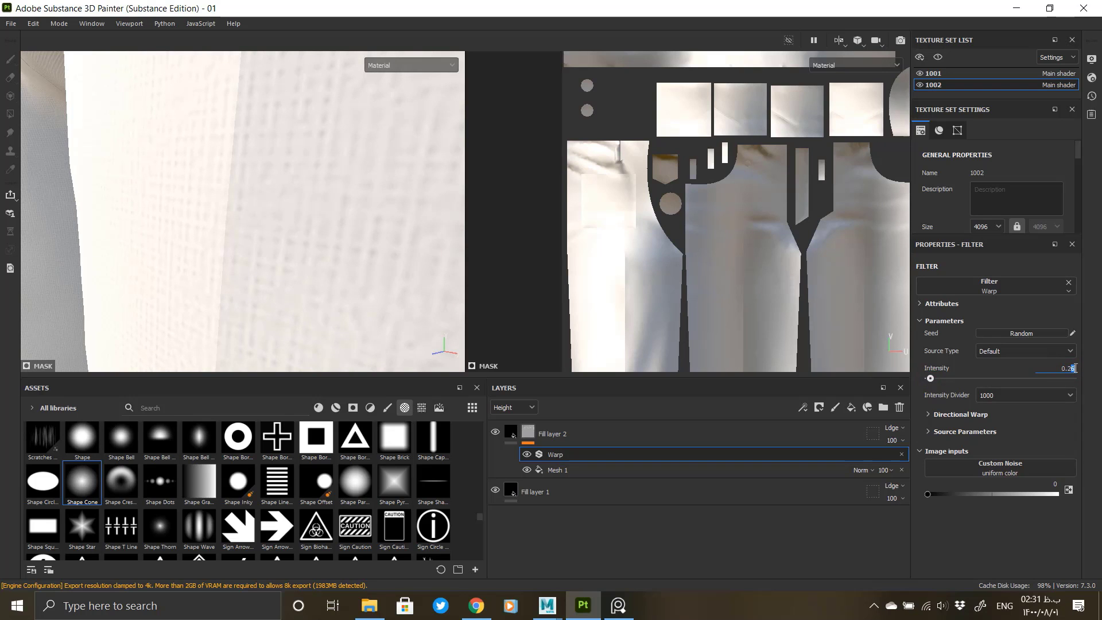
{"action": "left_click_drag", "start_coordinate": [364, 230], "coordinate": [401, 231], "text": "alt"}
{"action": "right_click_drag", "start_coordinate": [195, 229], "coordinate": [63, 207], "text": "alt"}
{"action": "middle_click_drag", "start_coordinate": [287, 229], "coordinate": [297, 487], "text": "alt"}
{"action": "right_click_drag", "start_coordinate": [259, 204], "coordinate": [268, 252], "text": "alt"}
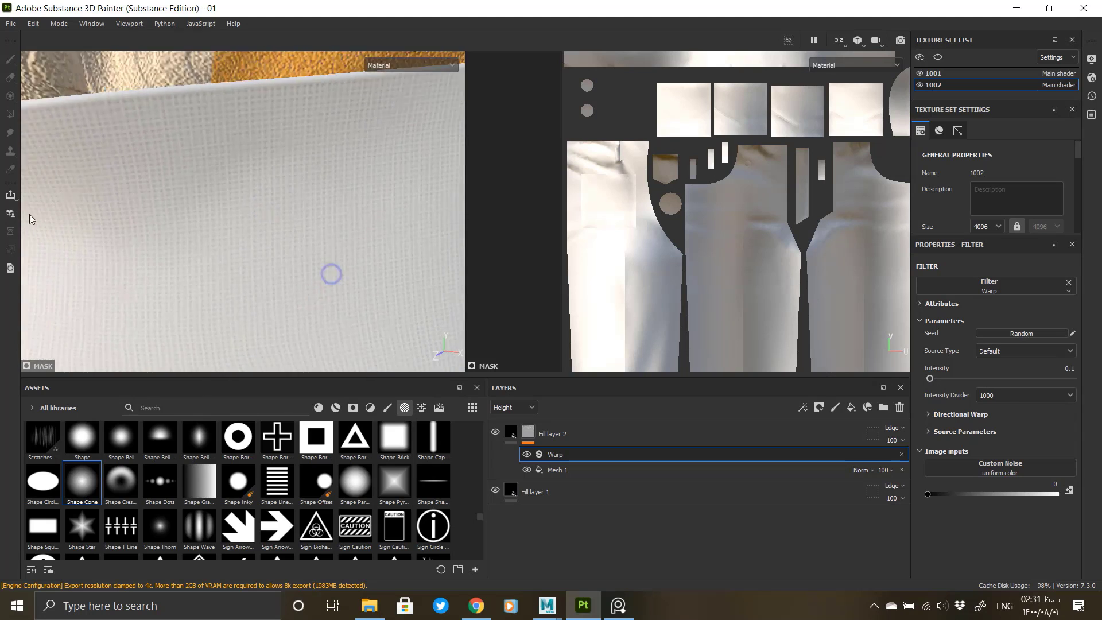
Step: Examine the warped weave on the trousers and compare it with the reference photos
{"action": "right_click_drag", "start_coordinate": [329, 273], "coordinate": [190, 253], "text": "alt"}
{"action": "middle_click_drag", "start_coordinate": [225, 247], "coordinate": [227, 75], "text": "alt"}
{"action": "right_click_drag", "start_coordinate": [315, 222], "coordinate": [182, 211], "text": "alt"}
{"action": "right_click_drag", "start_coordinate": [316, 263], "coordinate": [256, 257], "text": "alt"}
{"action": "left_click_drag", "start_coordinate": [316, 261], "coordinate": [350, 261], "text": "alt"}
{"action": "mouse_move", "coordinate": [55, 57]}
{"action": "middle_mouse_down", "text": "alt"}
{"action": "mouse_move", "coordinate": [56, 148]}
{"action": "mouse_move", "coordinate": [34, 51]}
{"action": "middle_mouse_up", "text": "alt"}
{"action": "left_click_drag", "start_coordinate": [352, 264], "coordinate": [328, 256], "text": "alt"}
{"action": "key", "text": "alt+Tab"}
{"action": "scroll", "coordinate": [164, 473], "scroll_direction": "down", "scroll_amount": 2}
{"action": "scroll", "coordinate": [163, 473], "scroll_direction": "down", "scroll_amount": 4}
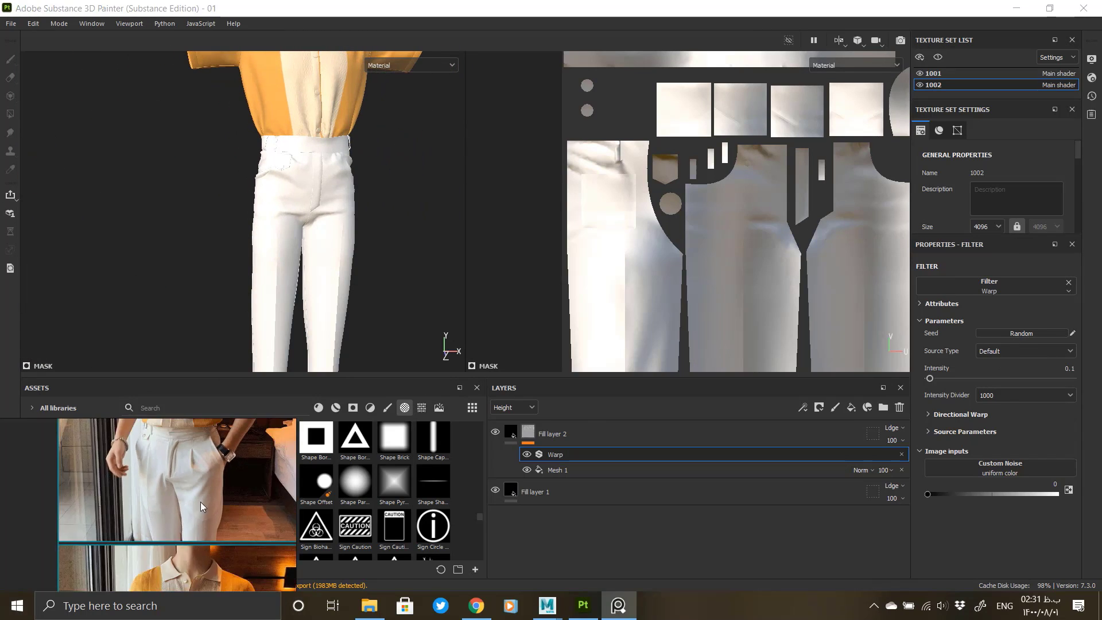
{"action": "scroll", "coordinate": [204, 534], "scroll_direction": "up", "scroll_amount": 6}
{"action": "key", "text": "alt+Tab"}
Step: Inspect the trousers' waistband, fly and pocket seams from several angles
{"action": "left_click_drag", "start_coordinate": [48, 77], "coordinate": [165, 91], "text": "alt"}
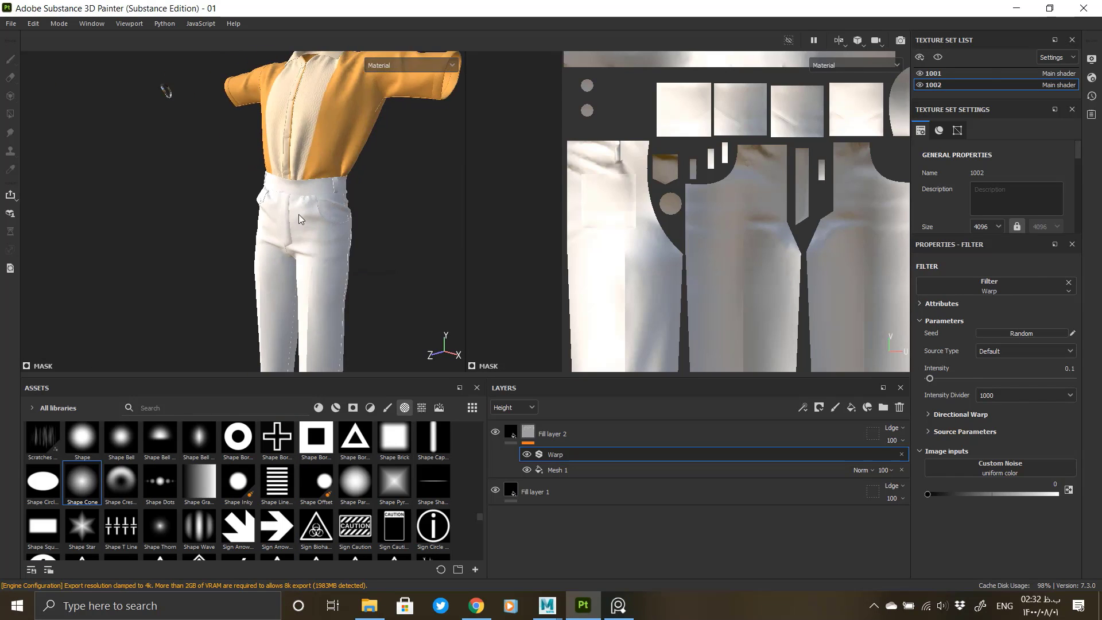
{"action": "right_click_drag", "start_coordinate": [295, 165], "coordinate": [302, 390], "text": "alt"}
{"action": "mouse_move", "coordinate": [310, 264]}
{"action": "left_mouse_down", "text": "alt"}
{"action": "mouse_move", "coordinate": [243, 270]}
{"action": "mouse_move", "coordinate": [308, 286]}
{"action": "left_mouse_up", "text": "alt"}
{"action": "right_click_drag", "start_coordinate": [308, 286], "coordinate": [287, 285], "text": "alt"}
{"action": "middle_click_drag", "start_coordinate": [287, 286], "coordinate": [317, 156], "text": "alt"}
{"action": "left_click_drag", "start_coordinate": [298, 230], "coordinate": [276, 248], "text": "alt"}
{"action": "middle_click_drag", "start_coordinate": [276, 249], "coordinate": [269, 367], "text": "alt"}
{"action": "right_click_drag", "start_coordinate": [187, 205], "coordinate": [266, 248], "text": "alt"}
{"action": "middle_click_drag", "start_coordinate": [266, 248], "coordinate": [266, 193], "text": "alt"}
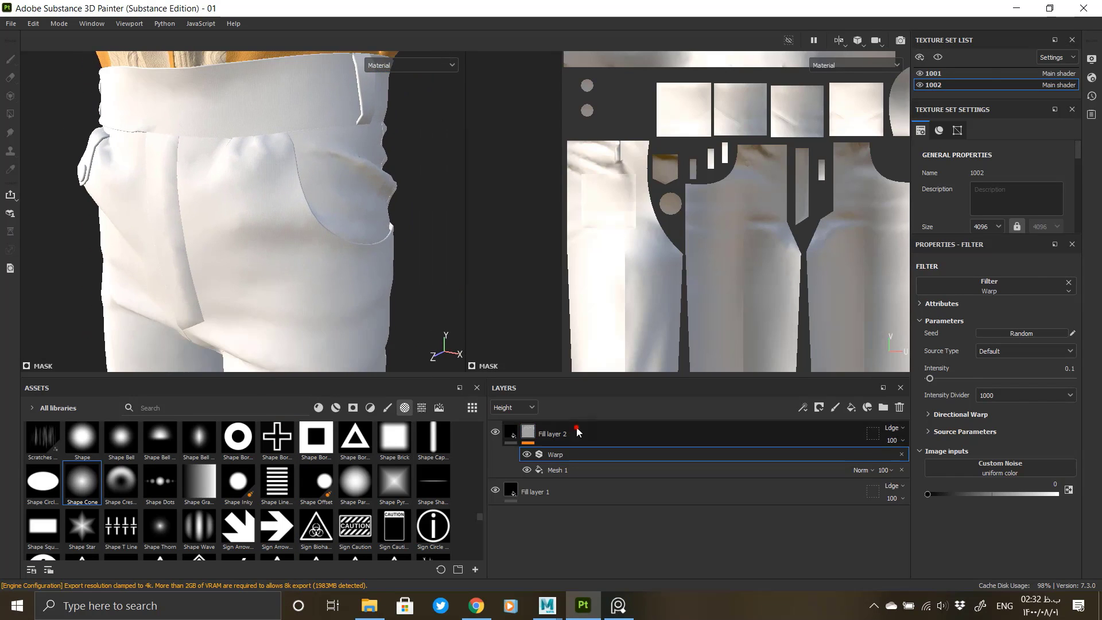
Step: Add a fill layer above Fill layer 2 with a black mask and a UV Border Distance generator
{"action": "left_click", "coordinate": [578, 431]}
{"action": "left_click", "coordinate": [851, 407]}
{"action": "right_click", "coordinate": [531, 438]}
{"action": "left_click", "coordinate": [610, 26]}
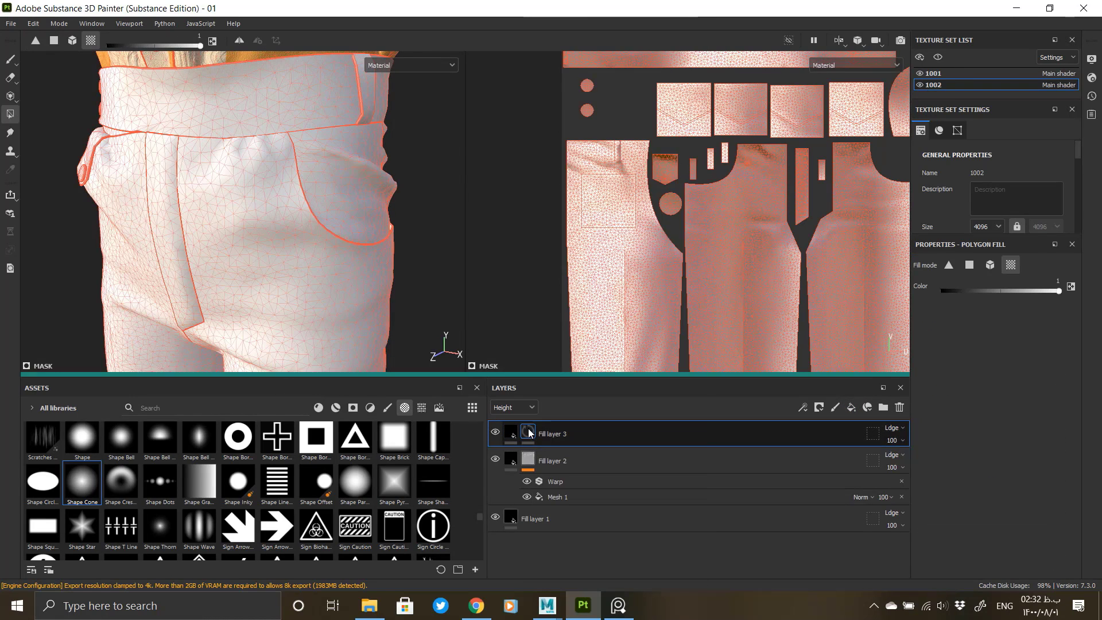
{"action": "right_click", "coordinate": [528, 437]}
{"action": "left_click", "coordinate": [573, 447]}
{"action": "left_click", "coordinate": [968, 287]}
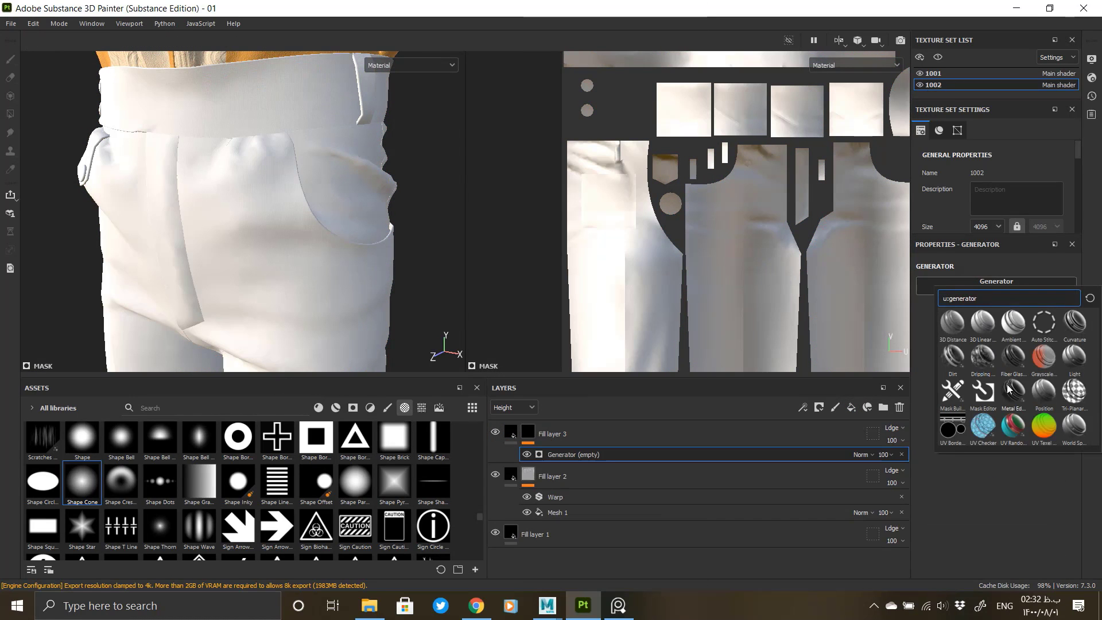
{"action": "left_click", "coordinate": [950, 430]}
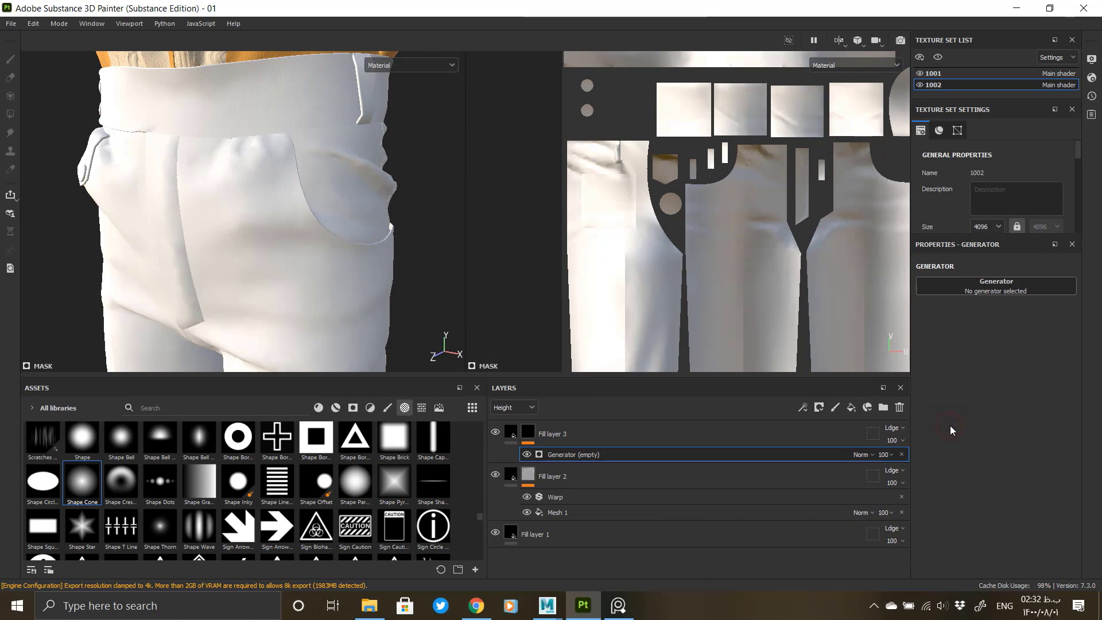
Step: Display the UV border mask and set its generator to balance 0.09, smoothness 0.01 and distance 0.04
{"action": "left_click", "coordinate": [528, 434], "text": "alt"}
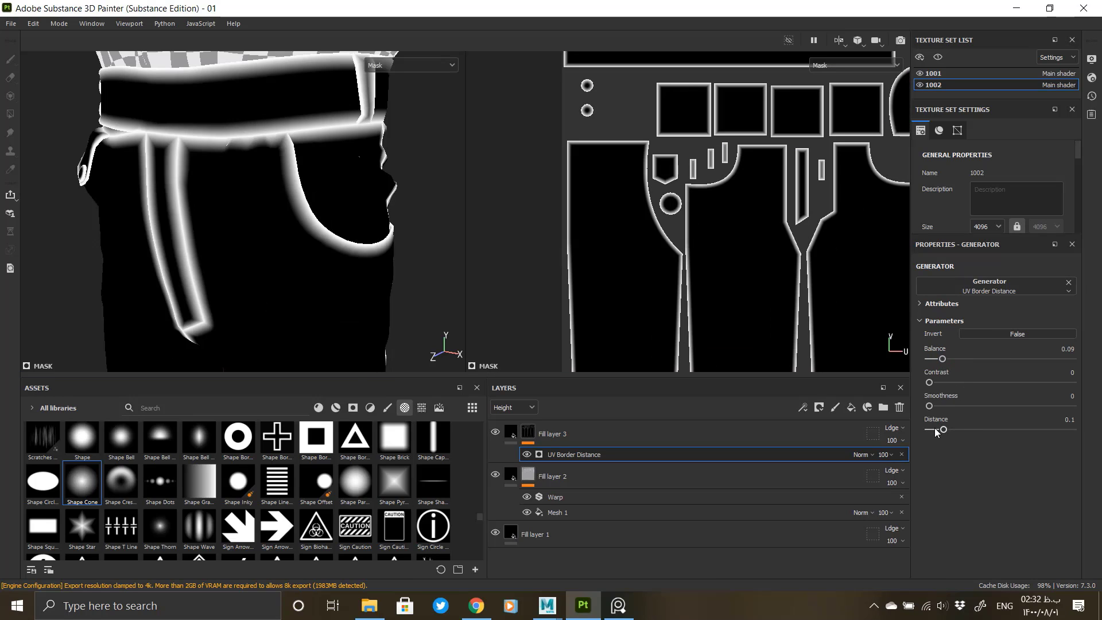
{"action": "left_click", "coordinate": [934, 429]}
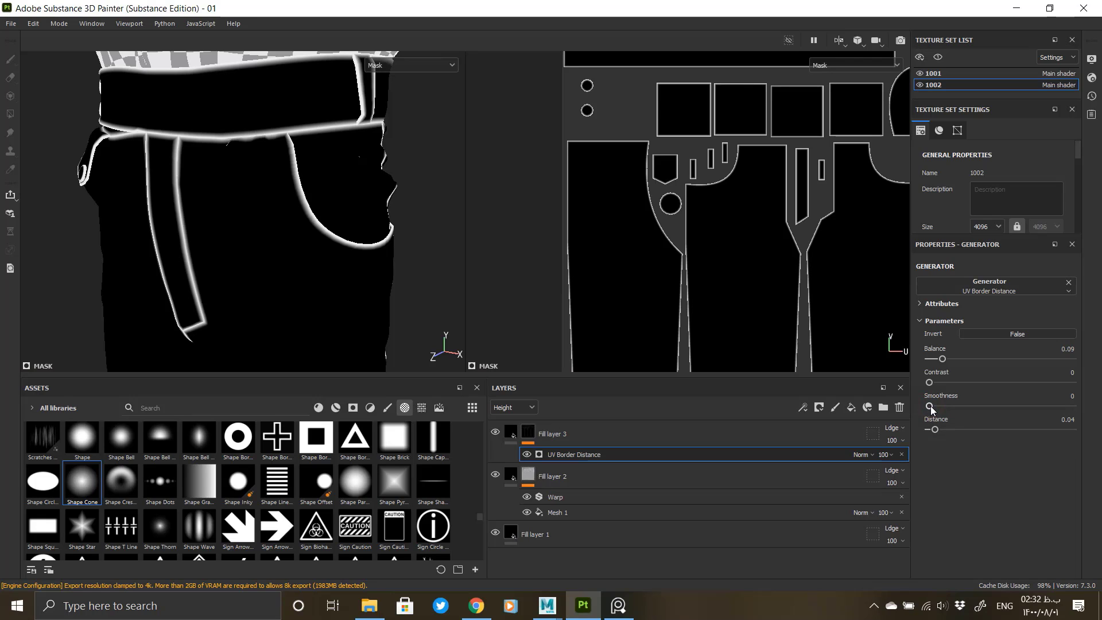
{"action": "left_click_drag", "start_coordinate": [929, 408], "coordinate": [934, 410]}
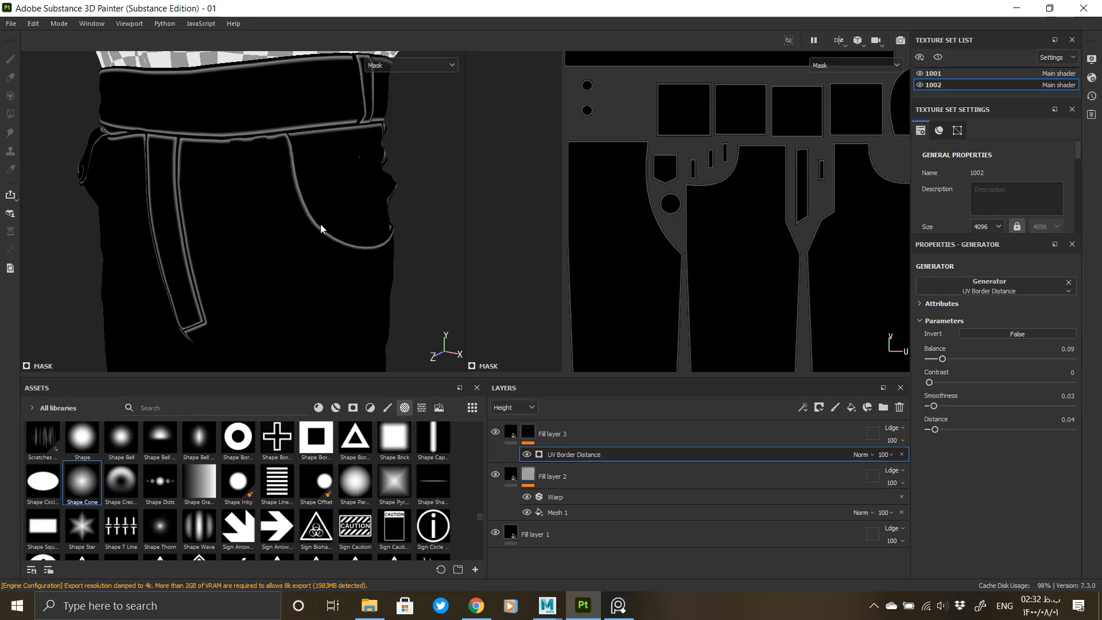
{"action": "middle_click_drag", "start_coordinate": [319, 190], "coordinate": [303, 210], "text": "alt"}
{"action": "right_click_drag", "start_coordinate": [303, 210], "coordinate": [436, 241], "text": "alt"}
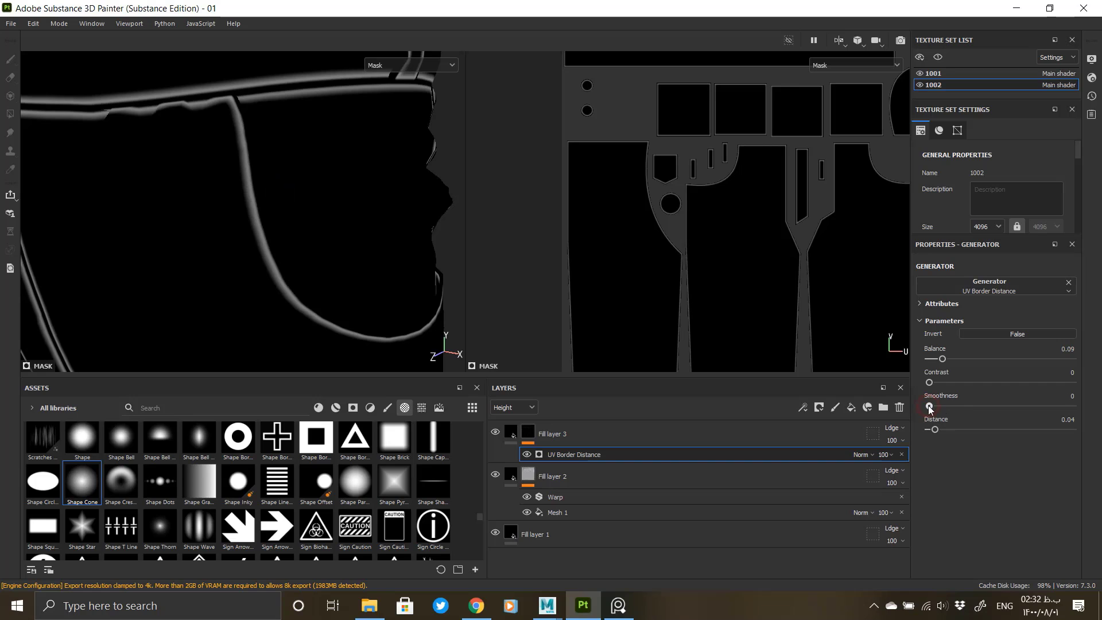
{"action": "left_click_drag", "start_coordinate": [928, 406], "coordinate": [930, 406]}
{"action": "left_click_drag", "start_coordinate": [310, 229], "coordinate": [343, 234], "text": "alt"}
{"action": "right_click_drag", "start_coordinate": [343, 234], "coordinate": [310, 247], "text": "alt"}
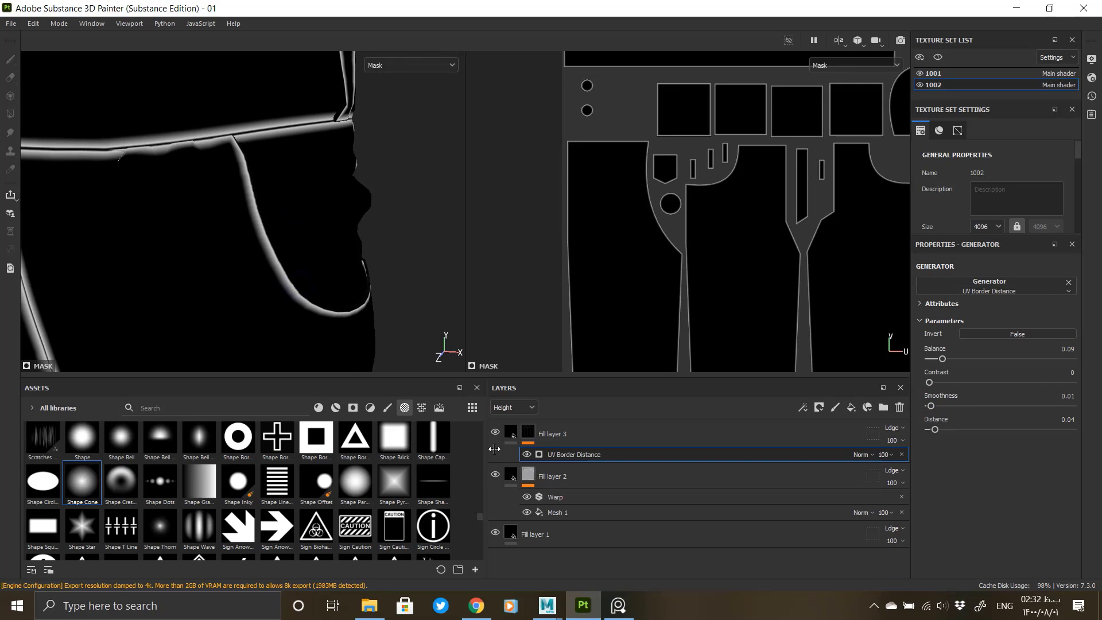
Step: Keep only the height channel on Fill layer 3 and set its height to -0.0610 to recess the seams
{"action": "left_click", "coordinate": [523, 440]}
{"action": "scroll", "coordinate": [985, 522], "scroll_direction": "down", "scroll_amount": 1}
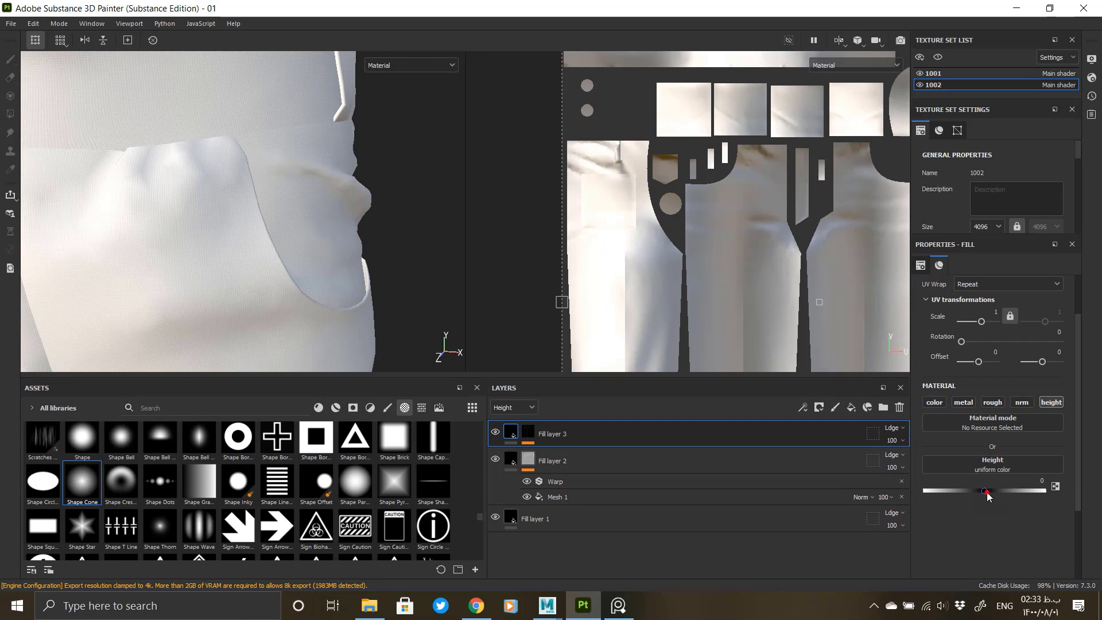
{"action": "left_click_drag", "start_coordinate": [987, 496], "coordinate": [980, 495]}
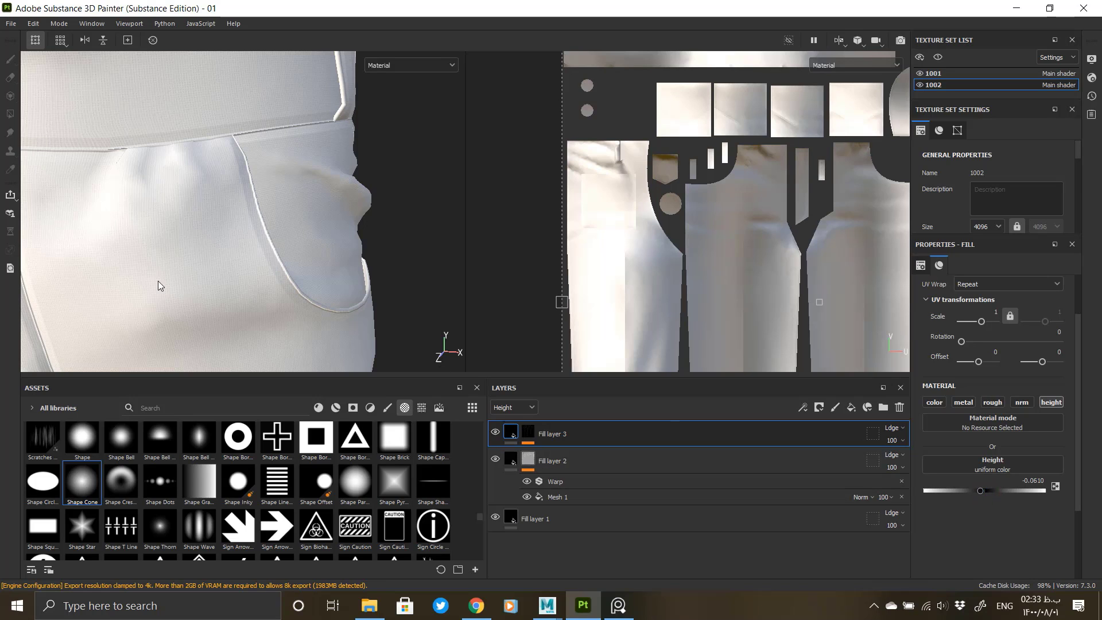
{"action": "right_click_drag", "start_coordinate": [160, 286], "coordinate": [134, 289], "text": "alt"}
{"action": "left_click_drag", "start_coordinate": [213, 289], "coordinate": [264, 292], "text": "alt"}
{"action": "right_click_drag", "start_coordinate": [241, 295], "coordinate": [269, 296], "text": "alt"}
{"action": "middle_click_drag", "start_coordinate": [263, 293], "coordinate": [281, 350], "text": "alt"}
{"action": "right_click_drag", "start_coordinate": [235, 246], "coordinate": [287, 241], "text": "alt"}
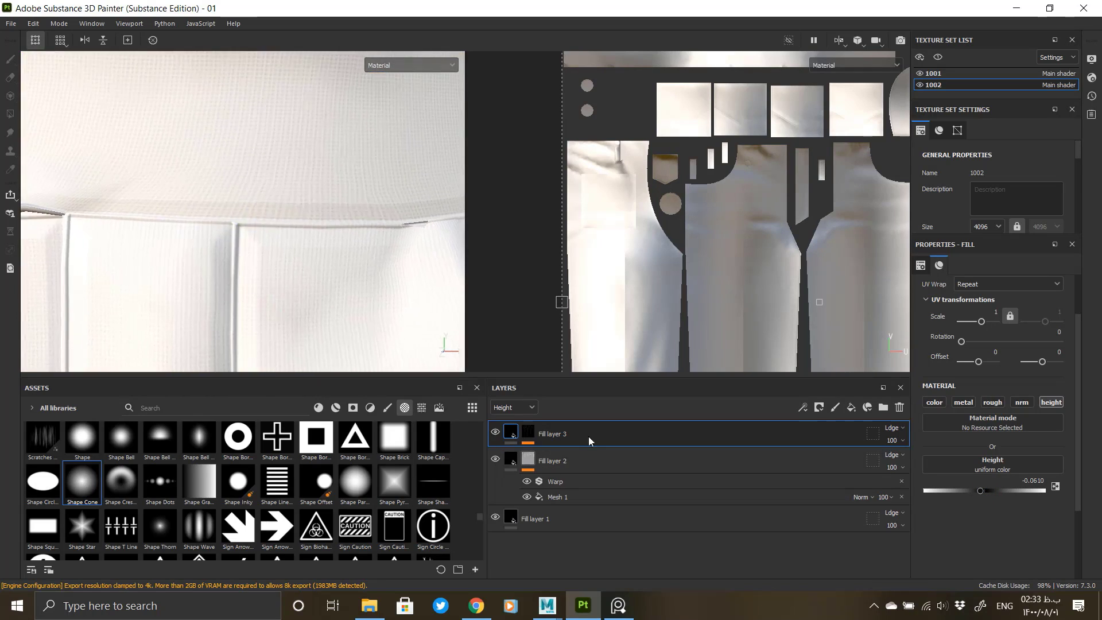
Step: Add a Blur filter above the UV Border Distance generator in Fill layer 3's mask with intensity 0.13
{"action": "left_click", "coordinate": [528, 435]}
{"action": "right_click", "coordinate": [564, 456]}
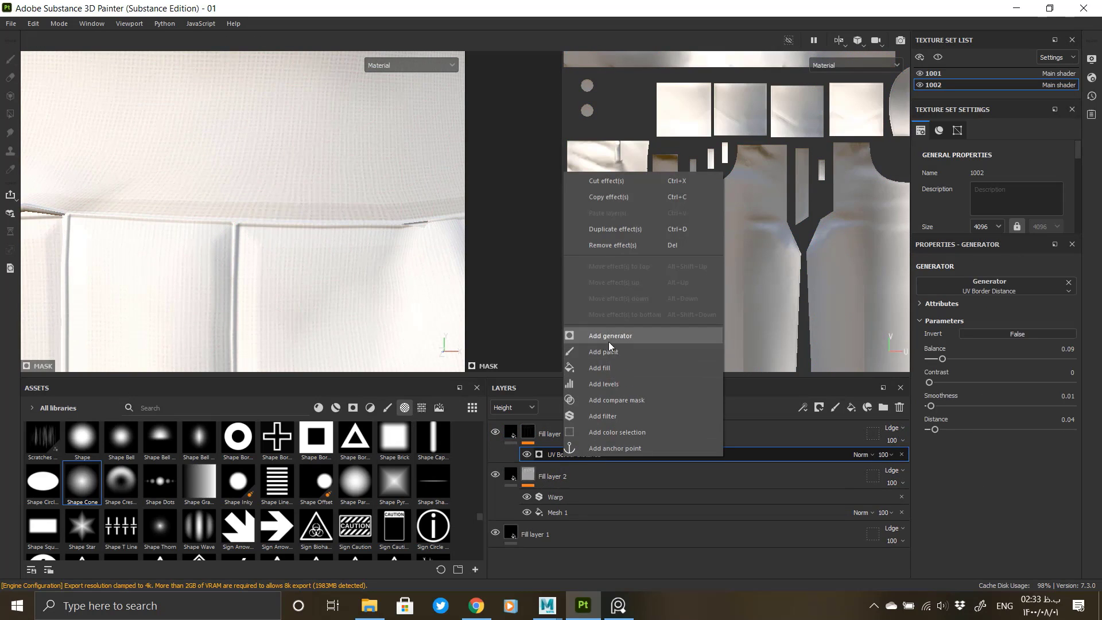
{"action": "left_click", "coordinate": [603, 416]}
{"action": "left_click", "coordinate": [996, 286]}
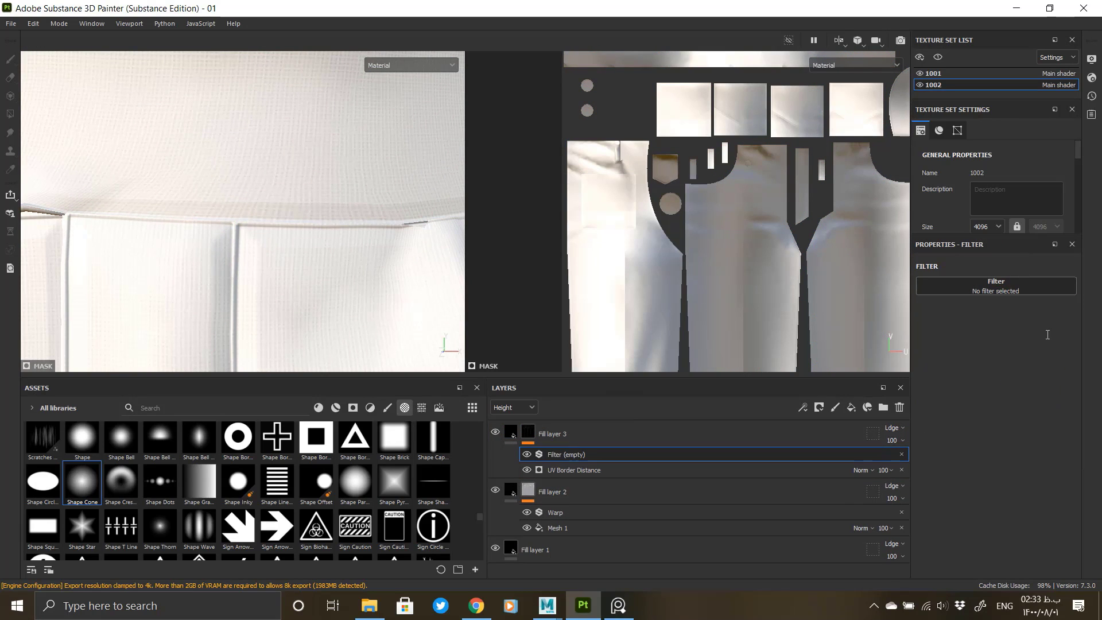
{"action": "left_click_drag", "start_coordinate": [932, 343], "coordinate": [930, 344]}
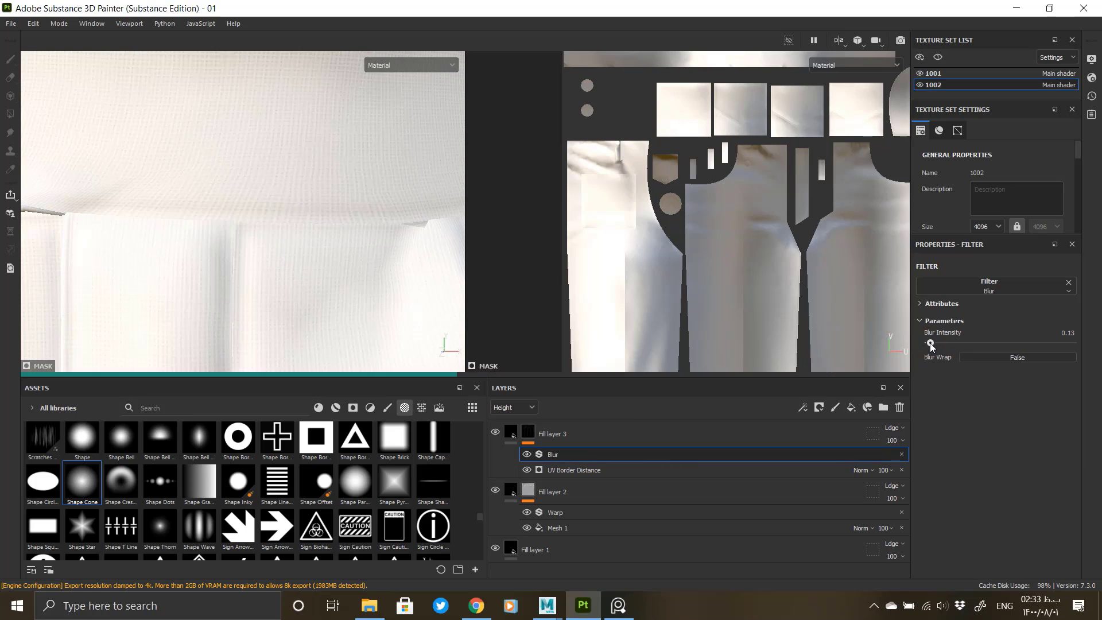
Step: Inspect the blurred seam grooves around the trousers' legs, waistband, pockets and buttons
{"action": "left_click_drag", "start_coordinate": [258, 257], "coordinate": [270, 256], "text": "alt"}
{"action": "right_click_drag", "start_coordinate": [269, 256], "coordinate": [258, 287], "text": "alt"}
{"action": "middle_click_drag", "start_coordinate": [332, 287], "coordinate": [345, 166], "text": "alt"}
{"action": "right_click_drag", "start_coordinate": [338, 218], "coordinate": [287, 287], "text": "alt"}
{"action": "middle_click_drag", "start_coordinate": [304, 310], "coordinate": [311, 205], "text": "alt"}
{"action": "left_click_drag", "start_coordinate": [311, 206], "coordinate": [184, 273], "text": "alt"}
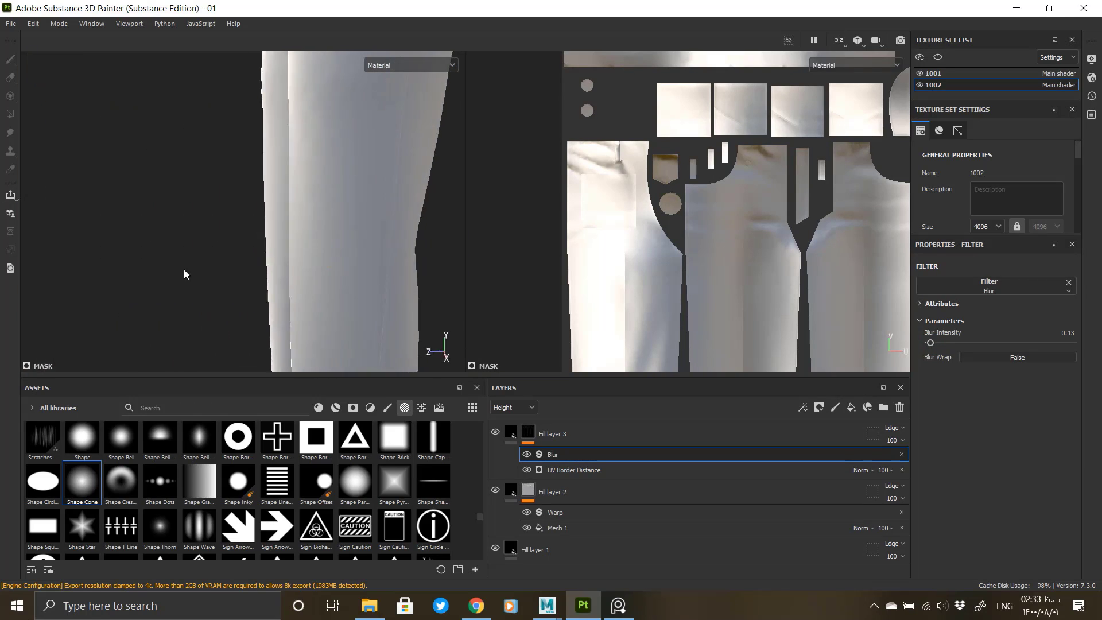
{"action": "middle_click_drag", "start_coordinate": [344, 258], "coordinate": [296, 413], "text": "alt"}
{"action": "left_click_drag", "start_coordinate": [293, 258], "coordinate": [195, 249], "text": "alt"}
{"action": "middle_click_drag", "start_coordinate": [390, 247], "coordinate": [318, 245], "text": "alt"}
{"action": "left_click_drag", "start_coordinate": [318, 245], "coordinate": [138, 230], "text": "alt"}
{"action": "middle_click_drag", "start_coordinate": [230, 230], "coordinate": [315, 298], "text": "alt"}
{"action": "left_click_drag", "start_coordinate": [373, 287], "coordinate": [330, 275], "text": "alt"}
{"action": "left_click_drag", "start_coordinate": [205, 236], "coordinate": [247, 238], "text": "alt"}
{"action": "right_click_drag", "start_coordinate": [246, 238], "coordinate": [283, 302], "text": "alt"}
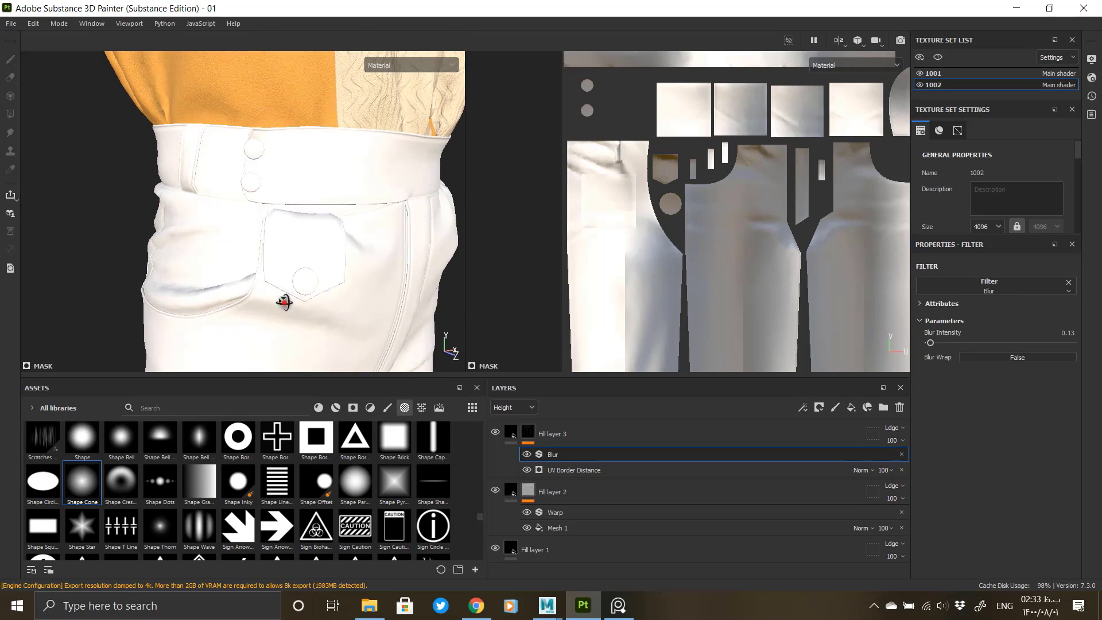
Step: Examine the trouser seams, pleats and waistband in the reference photos
{"action": "key", "text": "alt+Tab"}
{"action": "scroll", "coordinate": [228, 466], "scroll_direction": "down", "scroll_amount": 5}
{"action": "middle_click_drag", "start_coordinate": [220, 421], "coordinate": [220, 437]}
{"action": "scroll", "coordinate": [220, 438], "scroll_direction": "up", "scroll_amount": 6}
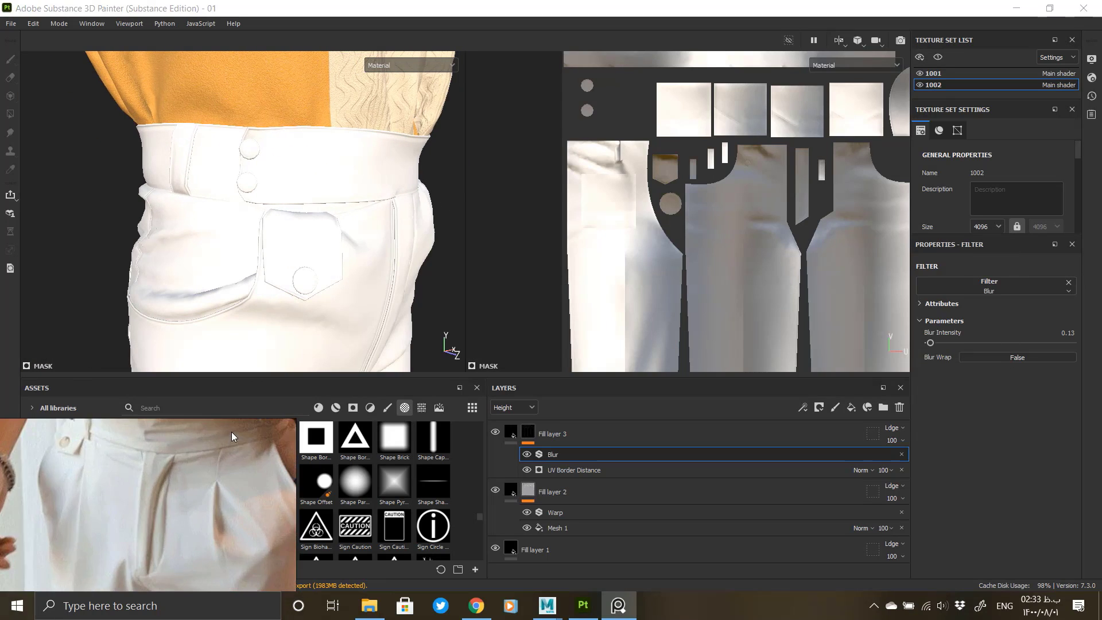
{"action": "scroll", "coordinate": [232, 431], "scroll_direction": "down", "scroll_amount": 4}
{"action": "scroll", "coordinate": [119, 498], "scroll_direction": "up", "scroll_amount": 4}
{"action": "scroll", "coordinate": [119, 498], "scroll_direction": "down", "scroll_amount": 3}
{"action": "scroll", "coordinate": [143, 446], "scroll_direction": "up", "scroll_amount": 3}
{"action": "scroll", "coordinate": [142, 446], "scroll_direction": "down", "scroll_amount": 3}
{"action": "scroll", "coordinate": [220, 498], "scroll_direction": "up", "scroll_amount": 3}
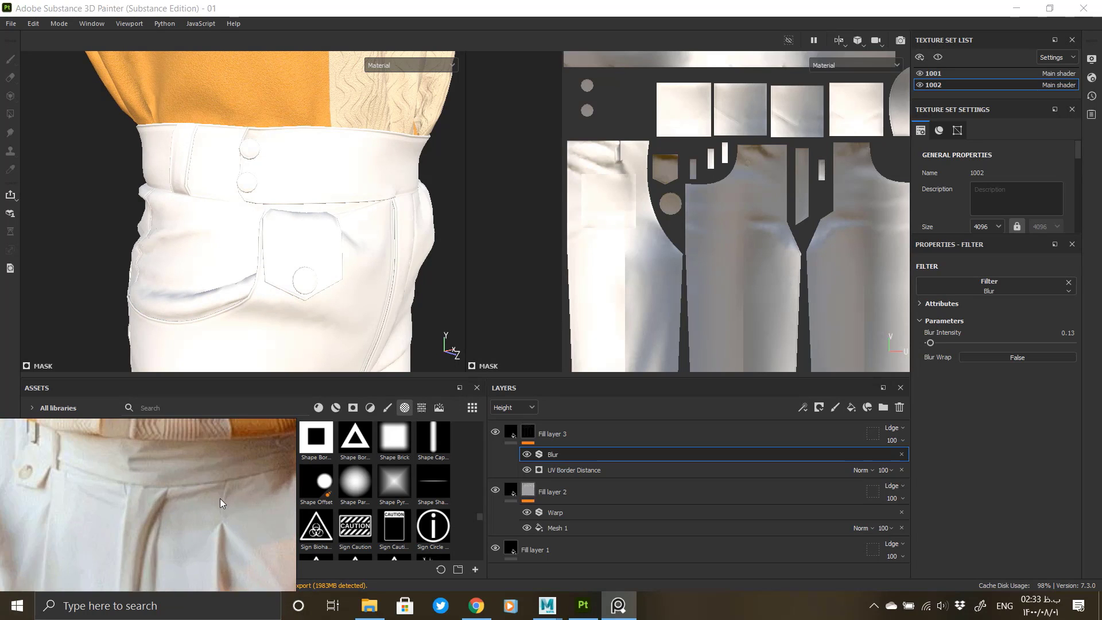
Step: Set the height of Fill layer 3 to -0.0892 to deepen the seams
{"action": "mouse_move", "coordinate": [393, 263]}
{"action": "left_mouse_down", "text": "alt"}
{"action": "mouse_move", "coordinate": [356, 263]}
{"action": "mouse_move", "coordinate": [123, 194]}
{"action": "left_mouse_up", "text": "alt"}
{"action": "right_click_drag", "start_coordinate": [123, 194], "coordinate": [74, 172], "text": "alt"}
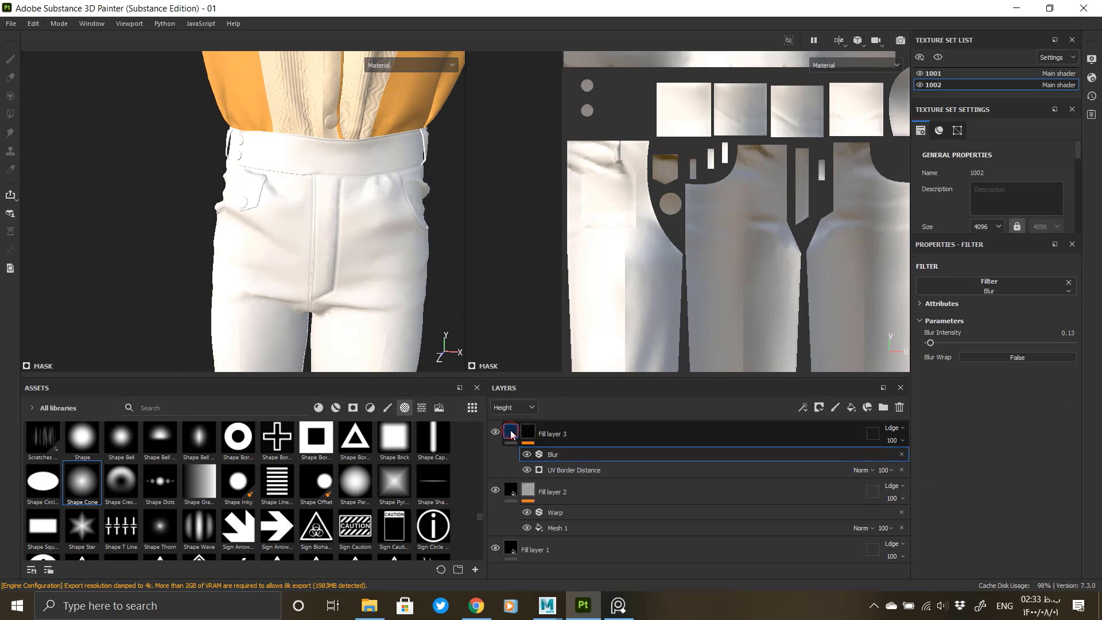
{"action": "left_click", "coordinate": [512, 439]}
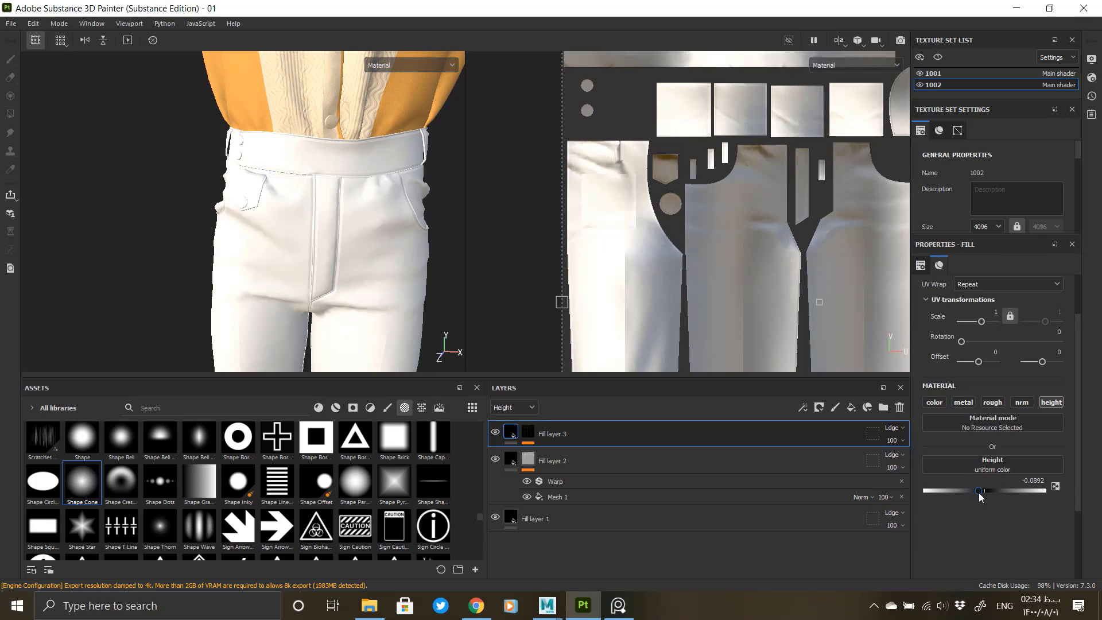
{"action": "left_click_drag", "start_coordinate": [366, 202], "coordinate": [400, 218], "text": "alt"}
Step: Set the roughness of Fill layer 1 to 0.8169
{"action": "scroll", "coordinate": [312, 74], "scroll_direction": "up", "scroll_amount": 3}
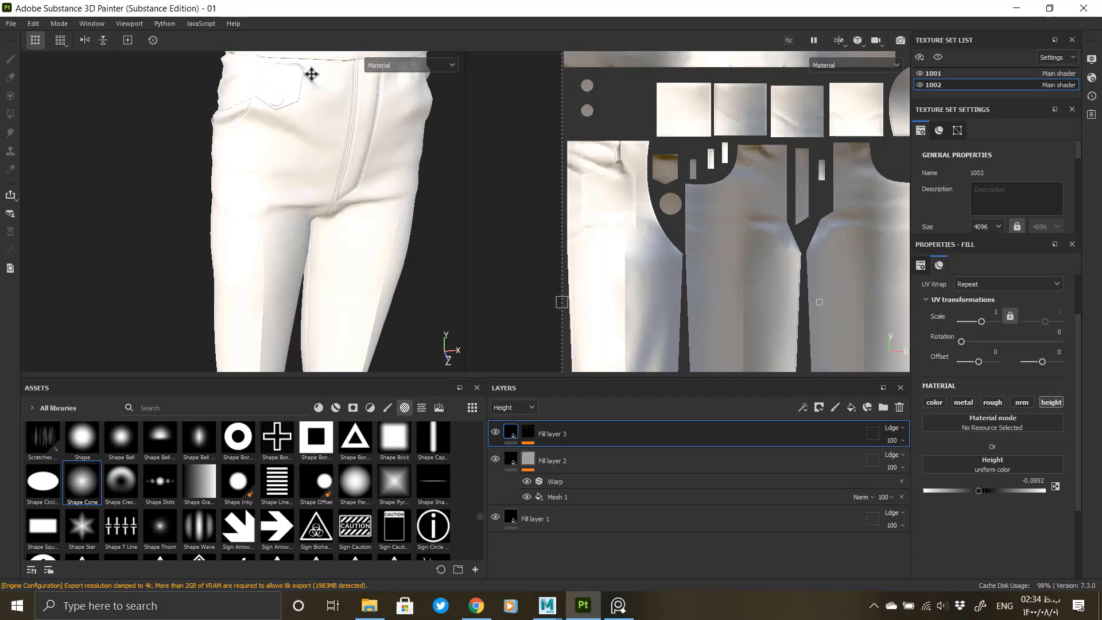
{"action": "scroll", "coordinate": [287, 167], "scroll_direction": "up", "scroll_amount": 3}
{"action": "left_click", "coordinate": [525, 518]}
{"action": "scroll", "coordinate": [1028, 513], "scroll_direction": "down", "scroll_amount": 3}
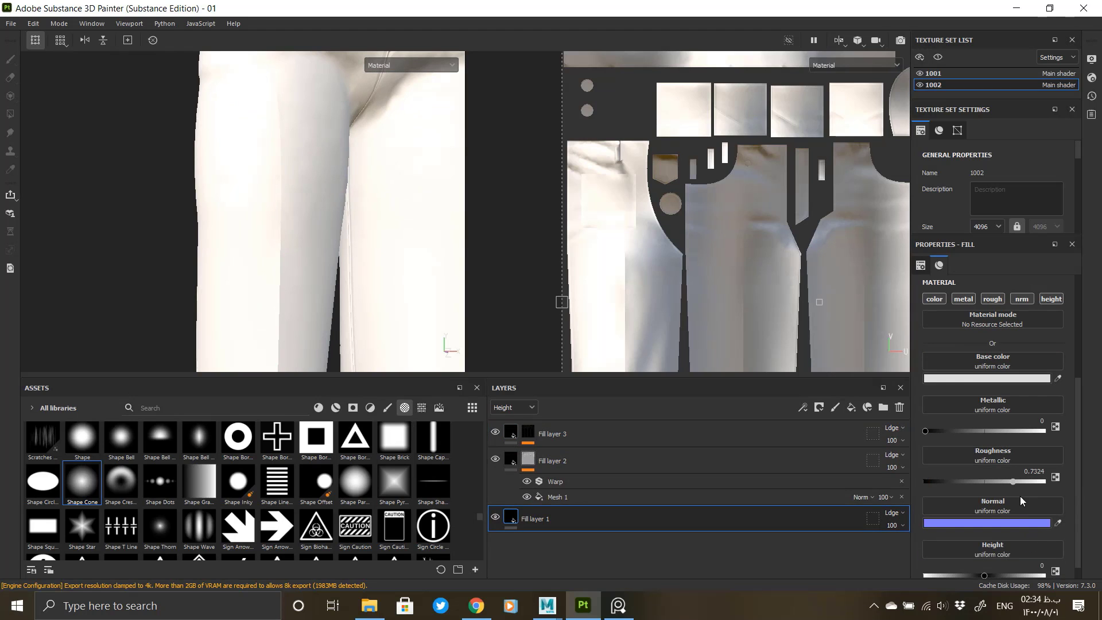
{"action": "left_click_drag", "start_coordinate": [961, 481], "coordinate": [1023, 479]}
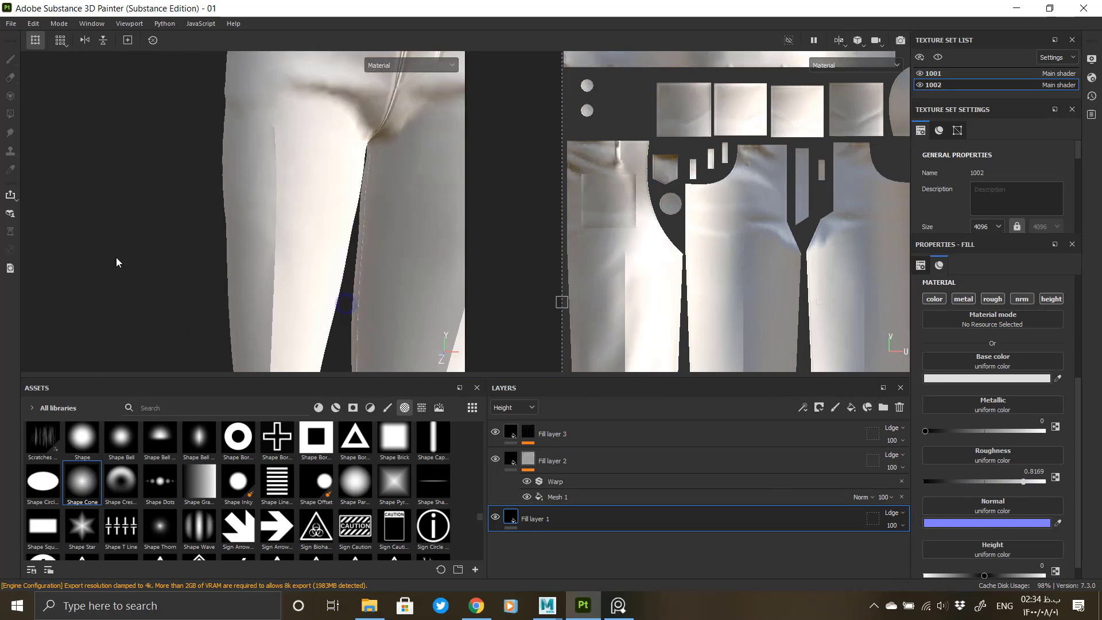
Step: Rotate the environment lighting and inspect the trousers' waistband, pocket flap and legs under it
{"action": "right_click_drag", "start_coordinate": [253, 255], "coordinate": [329, 315], "text": "shift"}
{"action": "middle_click_drag", "start_coordinate": [329, 315], "coordinate": [334, 254], "text": "alt"}
{"action": "left_click_drag", "start_coordinate": [334, 254], "coordinate": [270, 220], "text": "alt"}
{"action": "right_click_drag", "start_coordinate": [270, 220], "coordinate": [275, 281], "text": "alt"}
{"action": "left_click_drag", "start_coordinate": [276, 282], "coordinate": [274, 177], "text": "alt"}
{"action": "right_click_drag", "start_coordinate": [273, 178], "coordinate": [236, 287], "text": "alt"}
{"action": "left_click_drag", "start_coordinate": [235, 287], "coordinate": [344, 286], "text": "alt"}
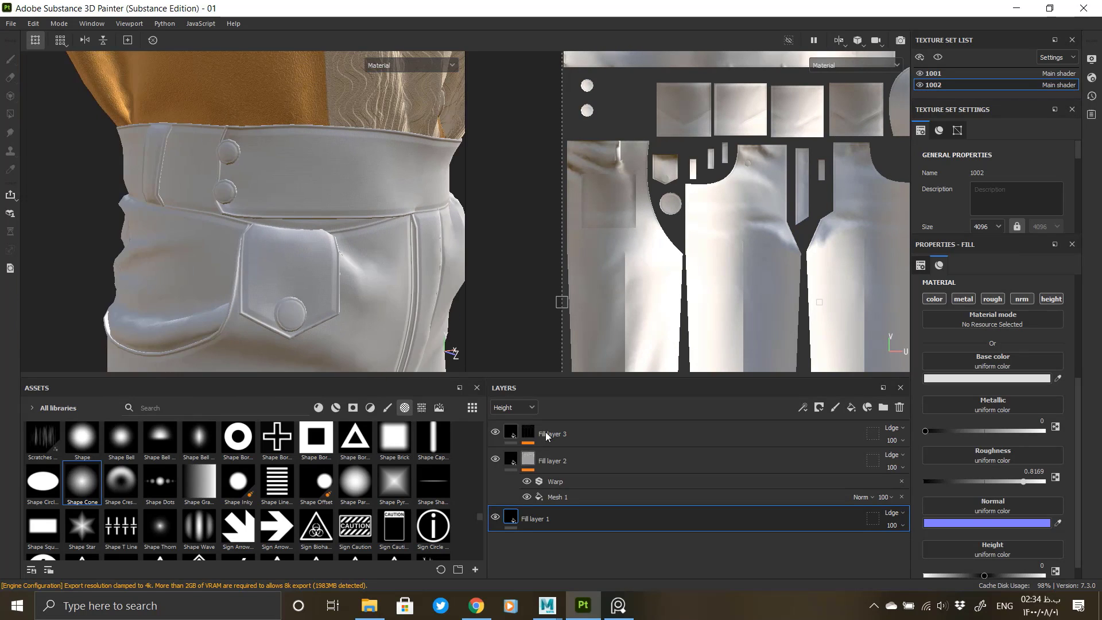
Step: Examine Fill layer 3's seam grooves around the pocket, fly and waistband, along with the layer's mask
{"action": "left_click", "coordinate": [546, 436]}
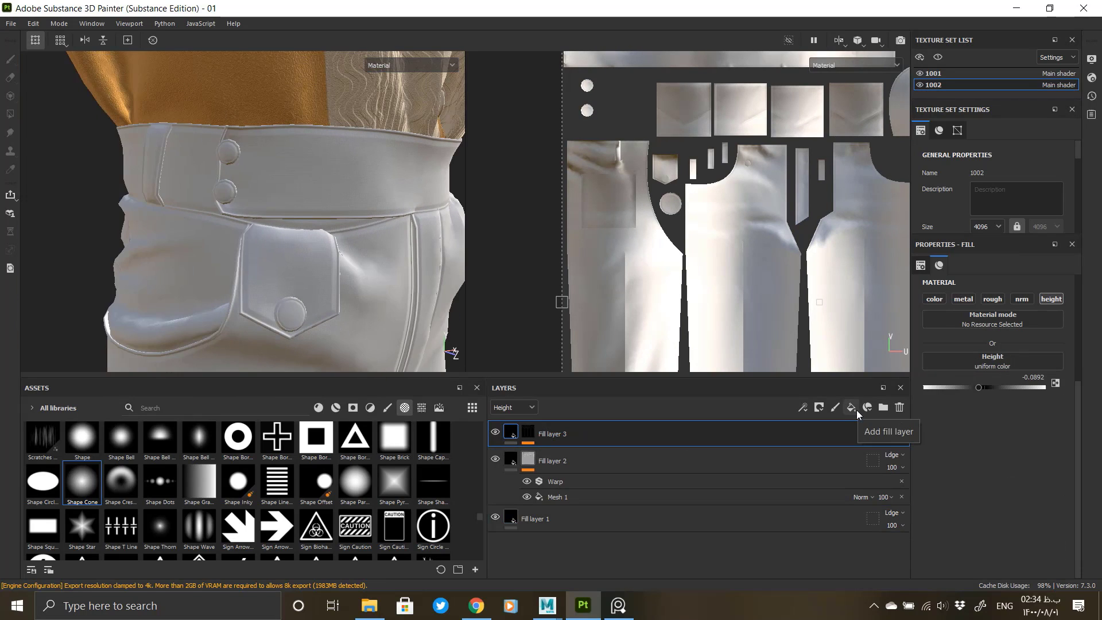
{"action": "middle_click_drag", "start_coordinate": [396, 333], "coordinate": [281, 213], "text": "alt"}
{"action": "right_click_drag", "start_coordinate": [281, 212], "coordinate": [168, 249], "text": "alt"}
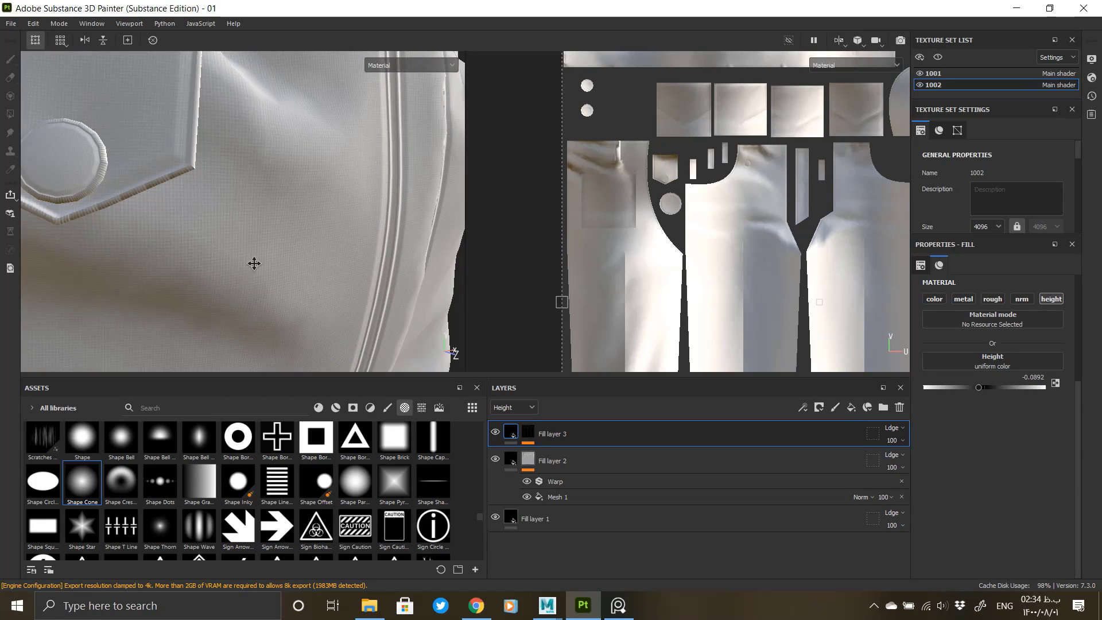
{"action": "right_click_drag", "start_coordinate": [254, 263], "coordinate": [264, 300], "text": "alt"}
{"action": "middle_click_drag", "start_coordinate": [264, 300], "coordinate": [268, 239], "text": "alt"}
{"action": "left_click_drag", "start_coordinate": [268, 239], "coordinate": [276, 267], "text": "alt"}
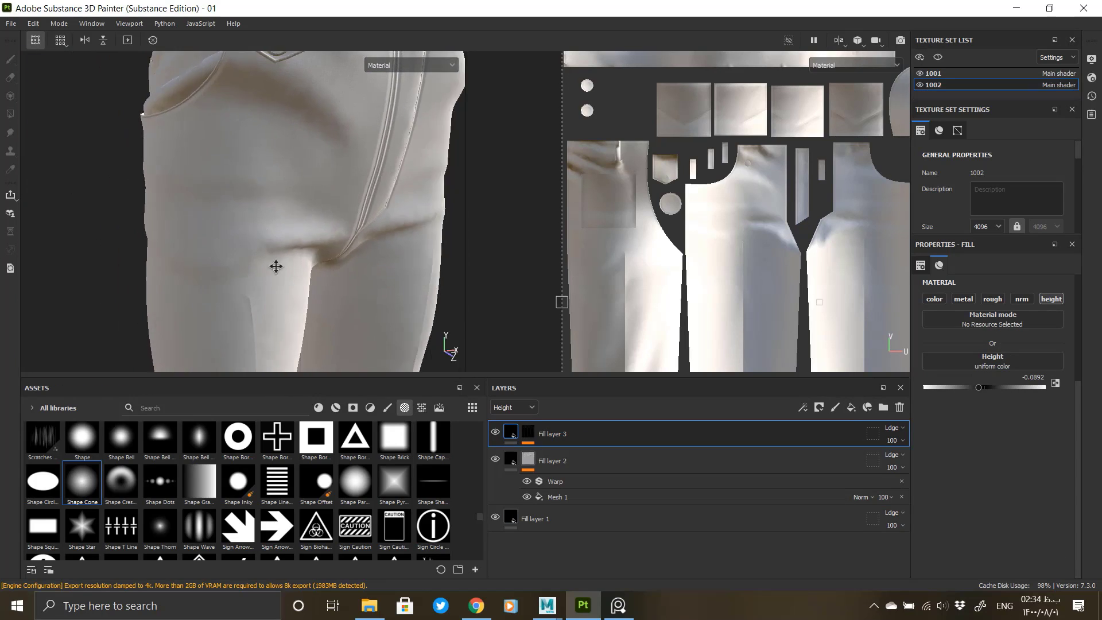
{"action": "middle_click_drag", "start_coordinate": [276, 266], "coordinate": [298, 338], "text": "alt"}
{"action": "left_click_drag", "start_coordinate": [299, 338], "coordinate": [376, 268], "text": "alt"}
{"action": "right_click_drag", "start_coordinate": [376, 268], "coordinate": [350, 288], "text": "alt"}
{"action": "left_click_drag", "start_coordinate": [349, 288], "coordinate": [298, 338], "text": "alt"}
{"action": "middle_click_drag", "start_coordinate": [433, 300], "coordinate": [394, 229], "text": "alt"}
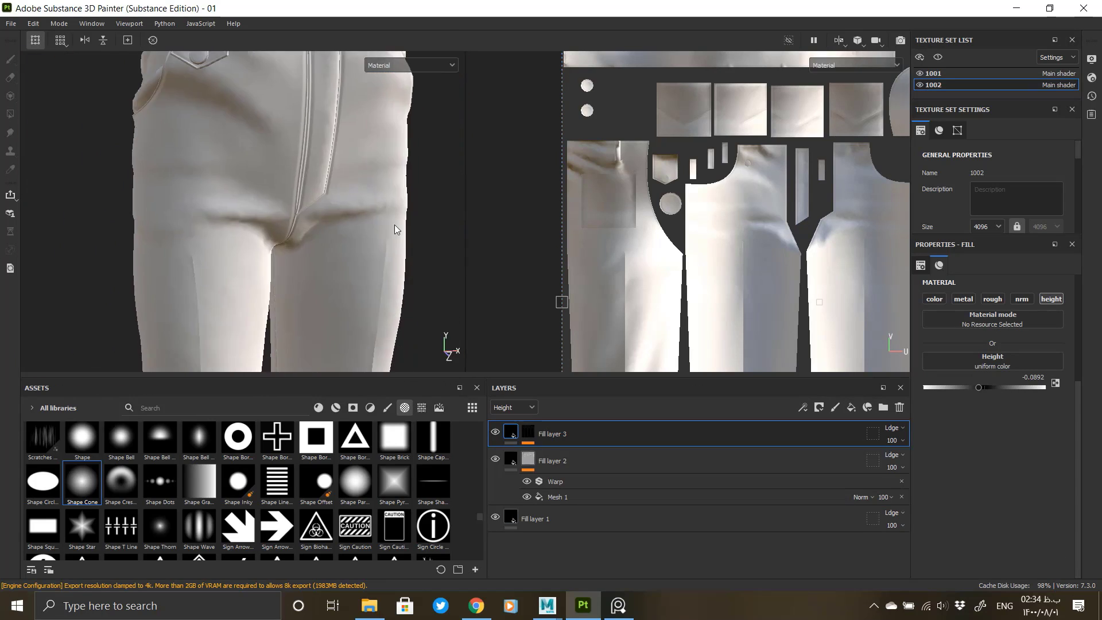
{"action": "left_click_drag", "start_coordinate": [394, 230], "coordinate": [358, 234], "text": "alt"}
{"action": "middle_click_drag", "start_coordinate": [316, 169], "coordinate": [304, 315], "text": "alt"}
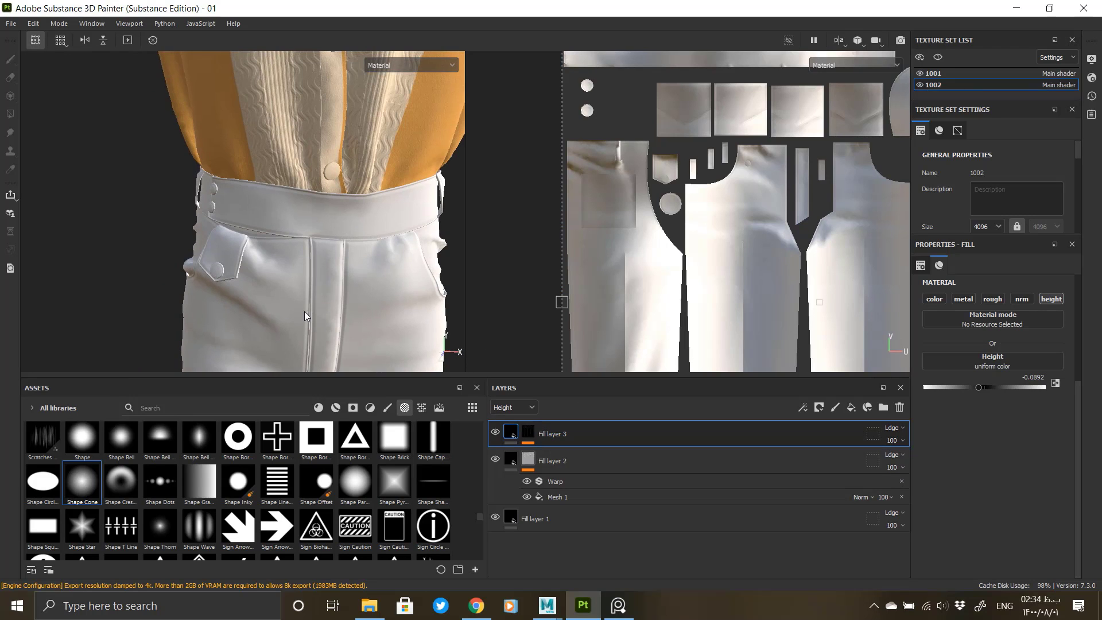
{"action": "left_click", "coordinate": [528, 434]}
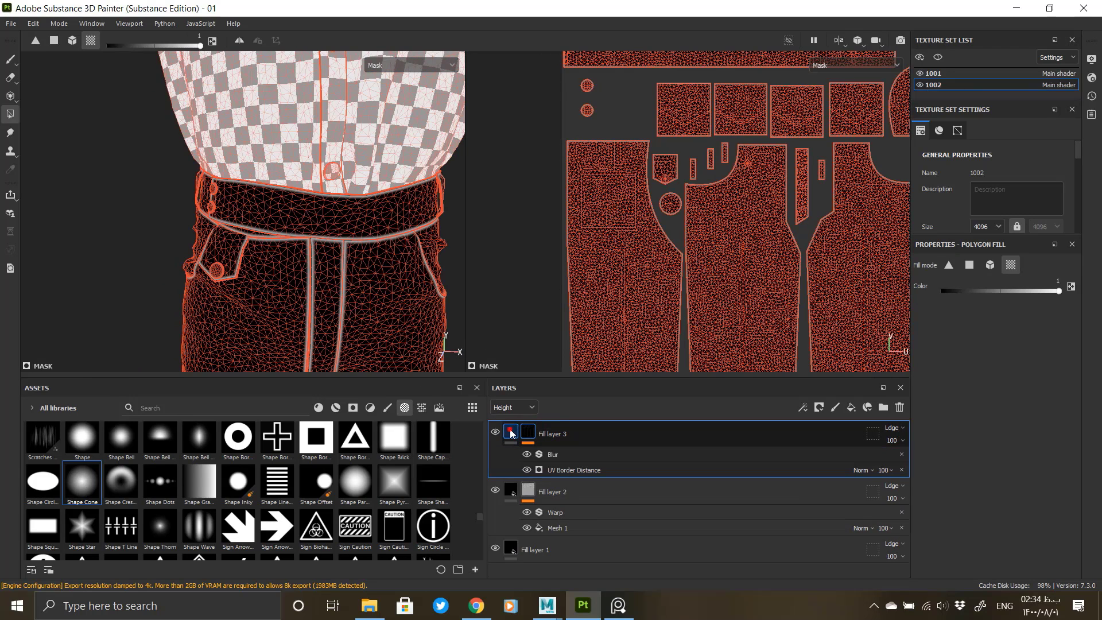
{"action": "left_click", "coordinate": [510, 433]}
{"action": "left_click_drag", "start_coordinate": [277, 314], "coordinate": [367, 321], "text": "alt"}
Step: Assign the Blue Noise Fast texture to the roughness of Fill layer 1
{"action": "left_click", "coordinate": [528, 518]}
{"action": "scroll", "coordinate": [999, 527], "scroll_direction": "down", "scroll_amount": 1}
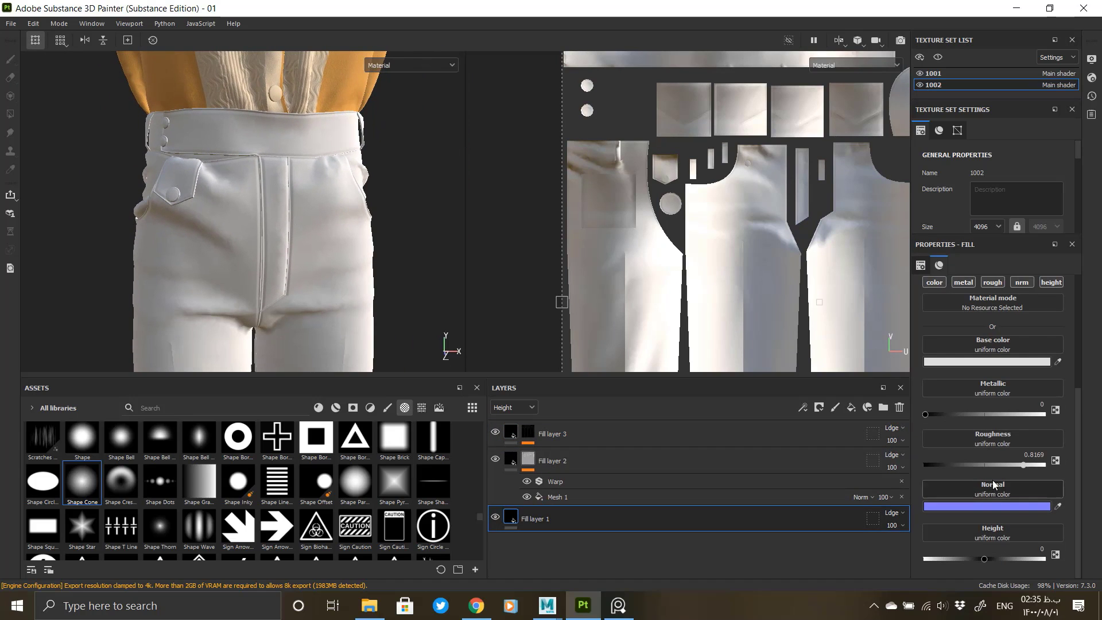
{"action": "left_click", "coordinate": [989, 443]}
{"action": "left_click", "coordinate": [1037, 418]}
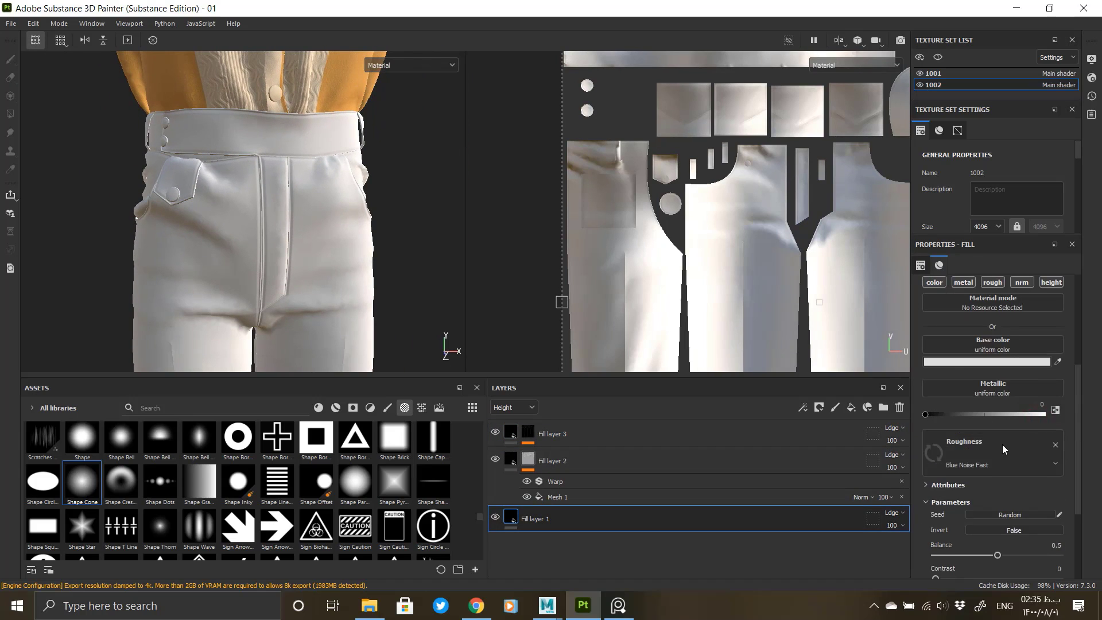
Step: Try a balance of 0.23 for the roughness noise in the roughness channel view, and return to the material view
{"action": "scroll", "coordinate": [321, 258], "scroll_direction": "up", "scroll_amount": 5}
{"action": "left_click", "coordinate": [411, 65]}
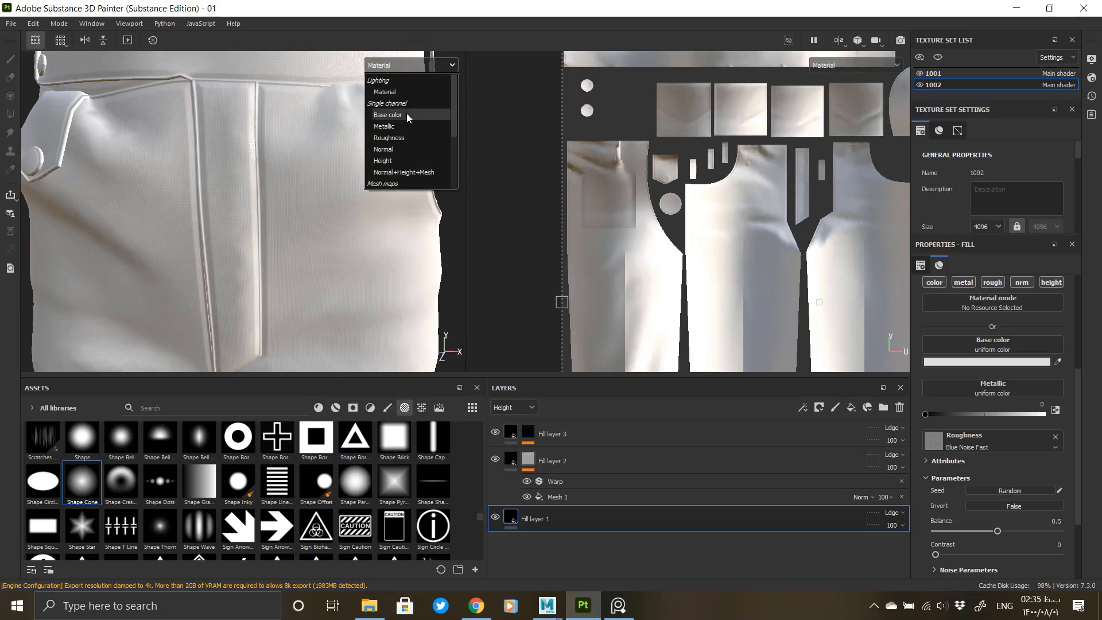
{"action": "left_click", "coordinate": [396, 138]}
{"action": "scroll", "coordinate": [981, 469], "scroll_direction": "down", "scroll_amount": 1}
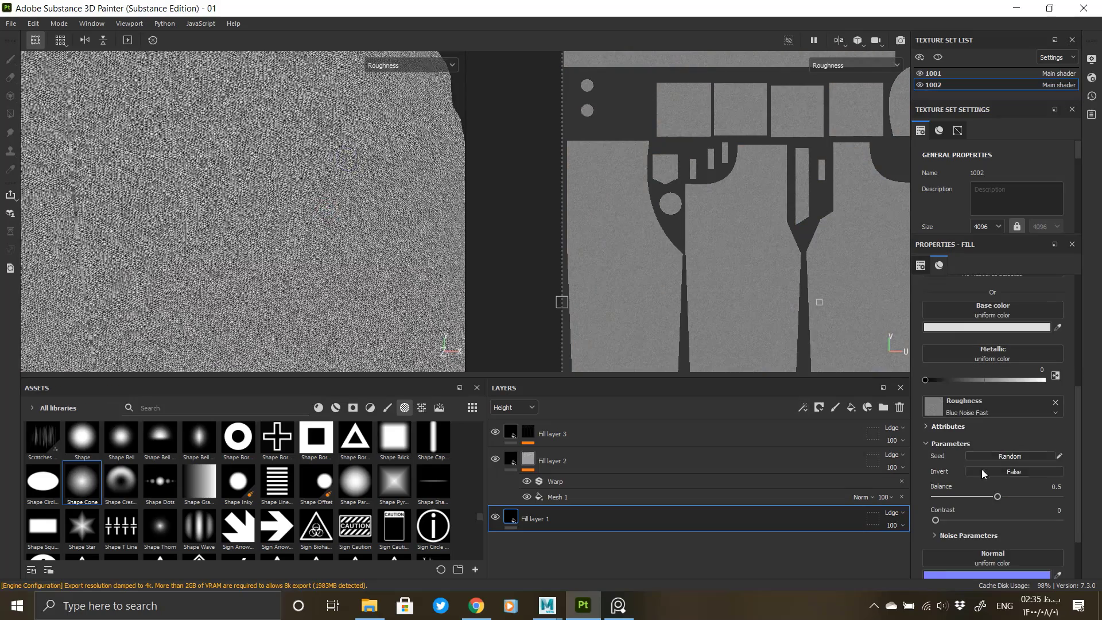
{"action": "left_click_drag", "start_coordinate": [972, 494], "coordinate": [958, 497]}
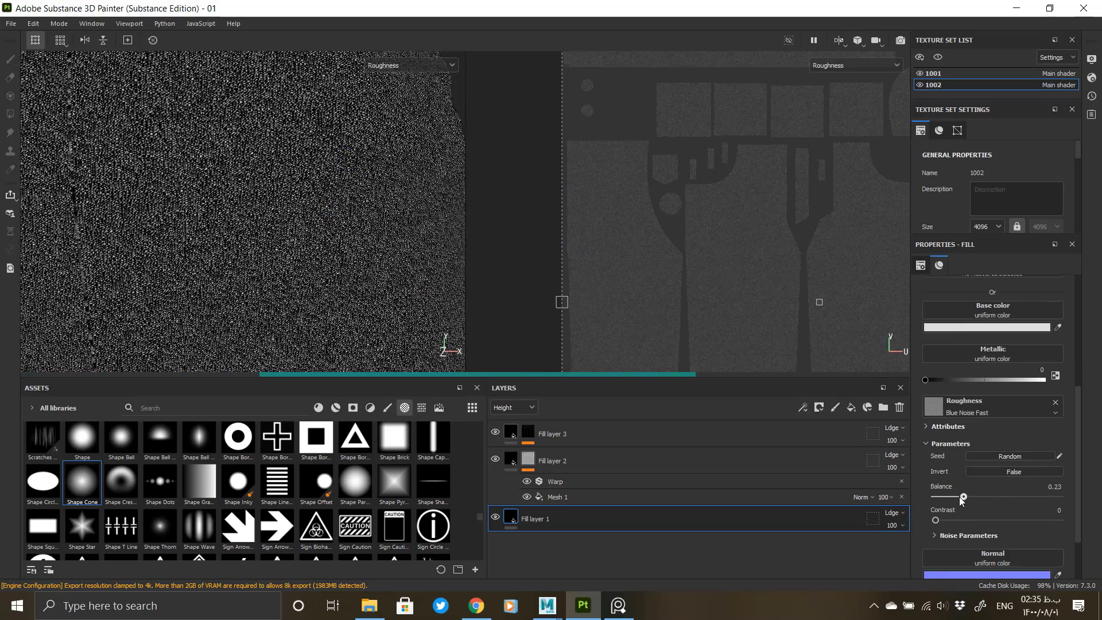
{"action": "left_click", "coordinate": [408, 65]}
{"action": "left_click", "coordinate": [405, 85]}
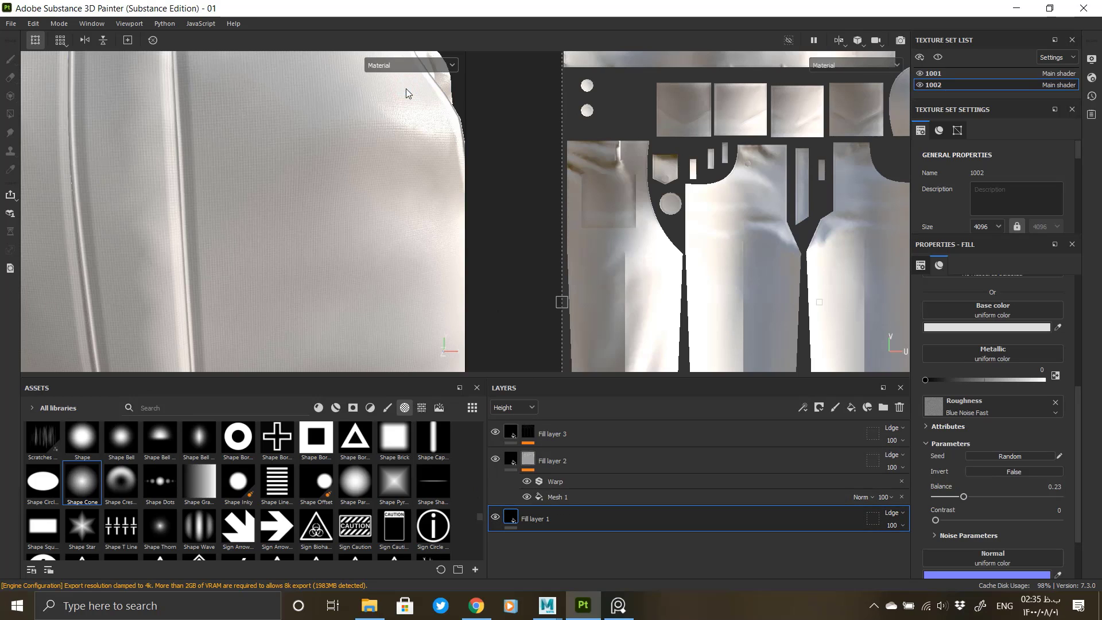
Step: Raise the balance of Fill layer 1's roughness noise to 0.66 while checking the highlights along the trousers' edge
{"action": "left_click", "coordinate": [991, 496]}
{"action": "left_click", "coordinate": [1003, 497]}
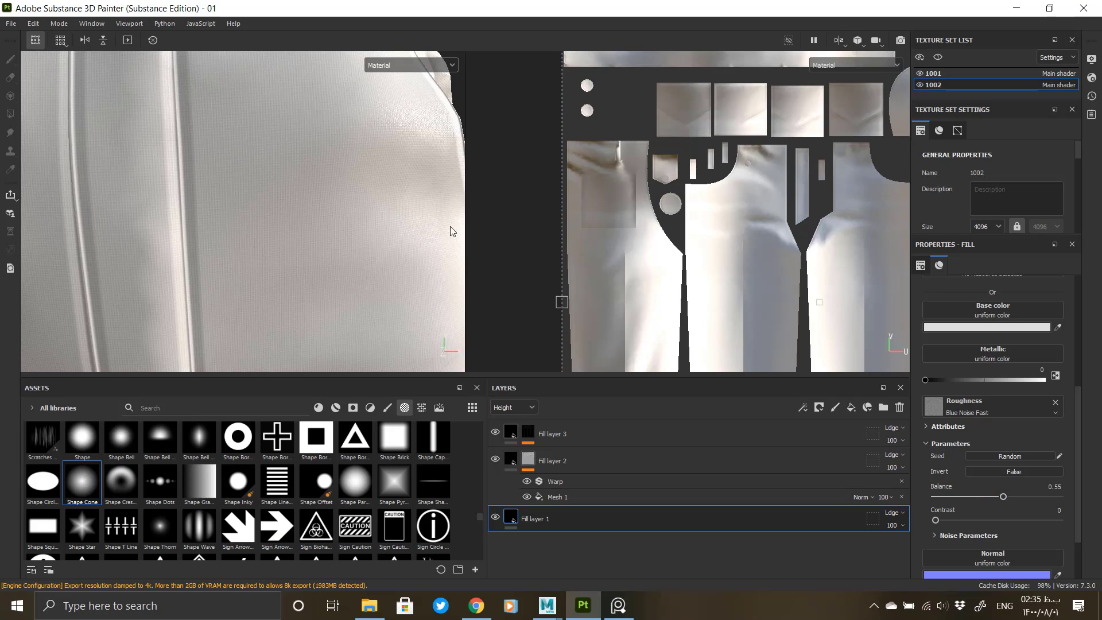
{"action": "left_click_drag", "start_coordinate": [450, 230], "coordinate": [386, 256], "text": "alt"}
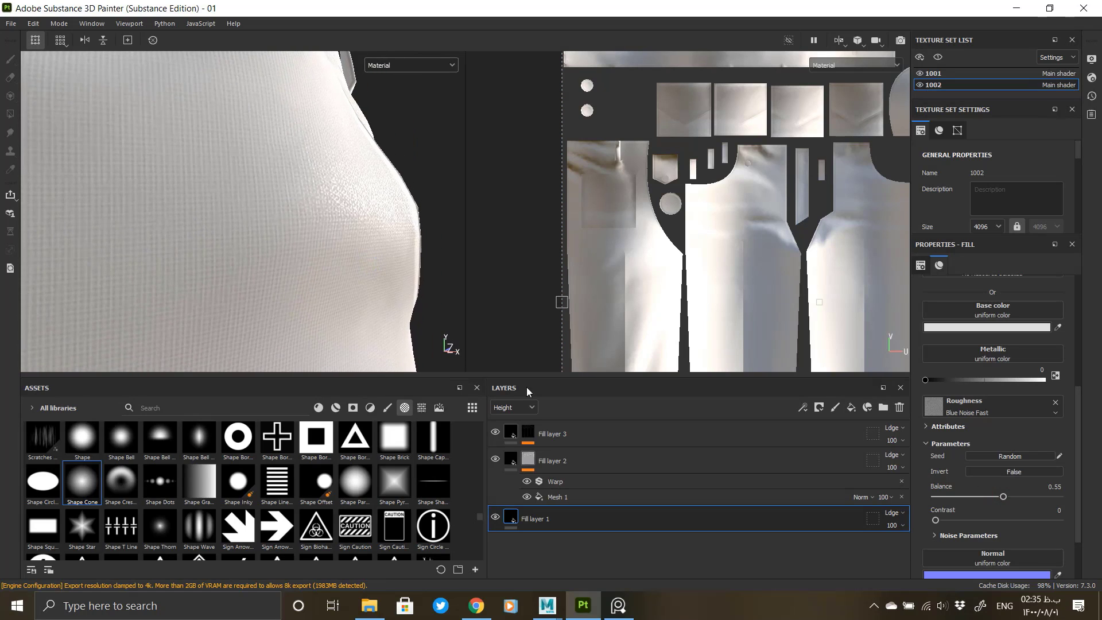
{"action": "left_click_drag", "start_coordinate": [449, 344], "coordinate": [362, 244], "text": "alt"}
{"action": "middle_click_drag", "start_coordinate": [361, 243], "coordinate": [339, 258], "text": "alt"}
{"action": "right_click_drag", "start_coordinate": [339, 258], "coordinate": [337, 314], "text": "alt"}
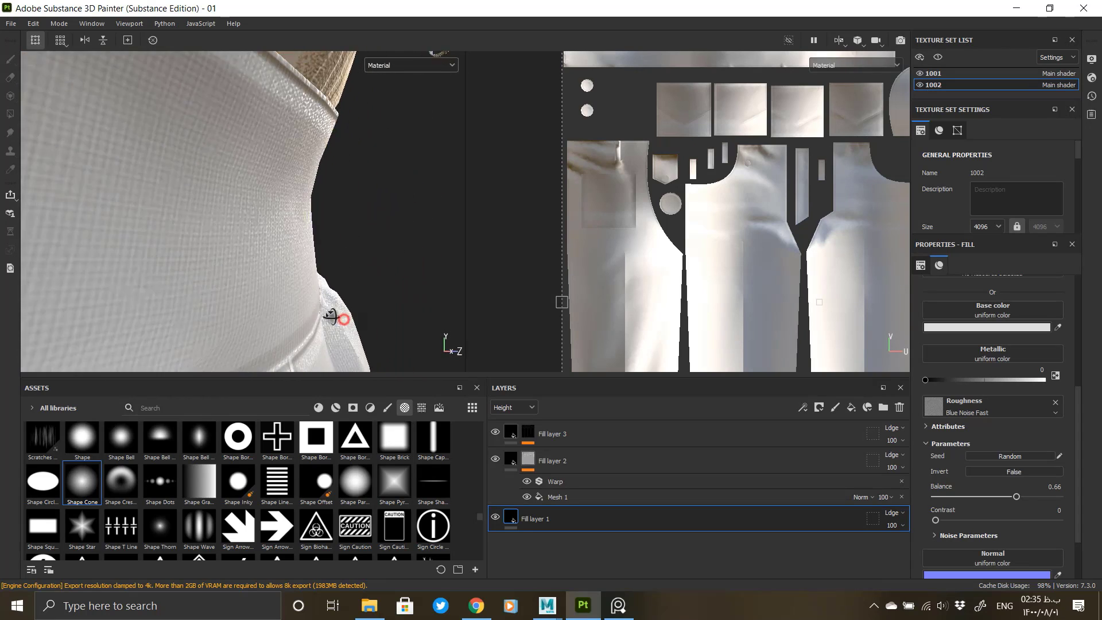
Step: Show the roughness channel in the viewport and set the balance of Fill layer 1's roughness noise to 0.68
{"action": "left_click_drag", "start_coordinate": [336, 315], "coordinate": [144, 223], "text": "alt"}
{"action": "middle_click_drag", "start_coordinate": [349, 314], "coordinate": [342, 212], "text": "alt"}
{"action": "right_click_drag", "start_coordinate": [342, 212], "coordinate": [317, 318], "text": "alt"}
{"action": "middle_click_drag", "start_coordinate": [317, 317], "coordinate": [243, 288], "text": "alt"}
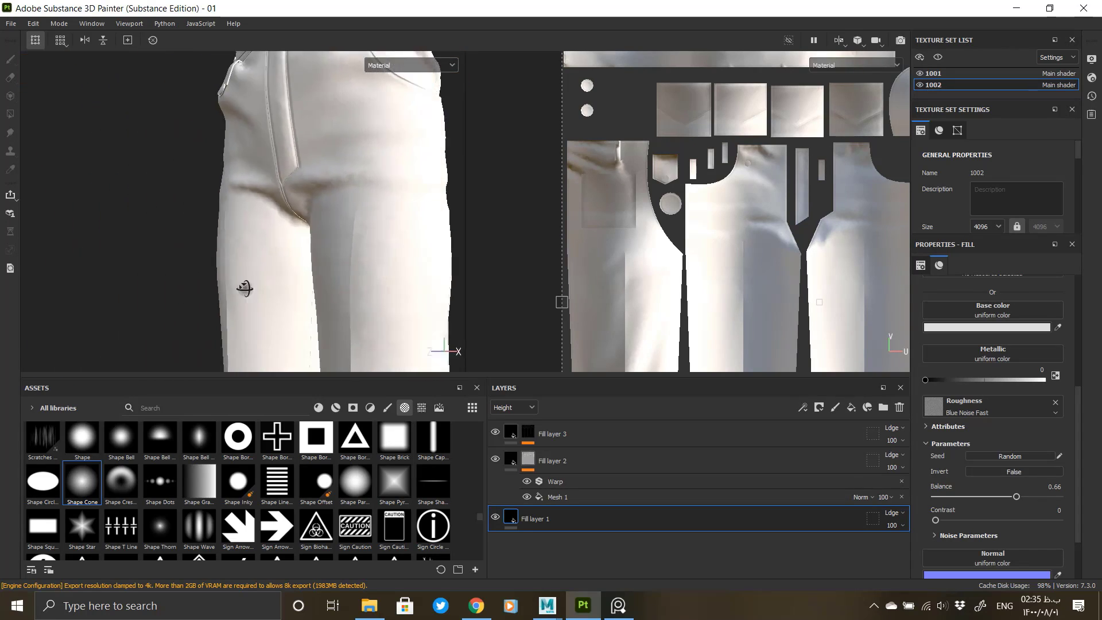
{"action": "left_click_drag", "start_coordinate": [243, 288], "coordinate": [113, 259], "text": "alt"}
{"action": "right_click_drag", "start_coordinate": [300, 298], "coordinate": [310, 355], "text": "alt"}
{"action": "left_click", "coordinate": [425, 64]}
{"action": "left_click", "coordinate": [413, 127]}
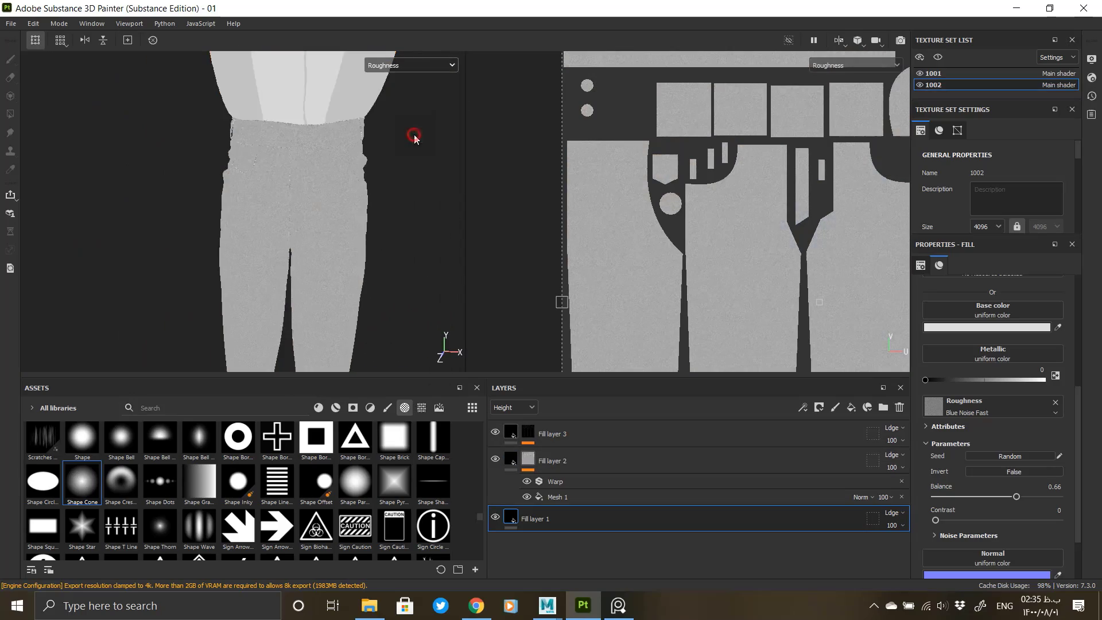
{"action": "right_click_drag", "start_coordinate": [413, 136], "coordinate": [338, 215], "text": "alt"}
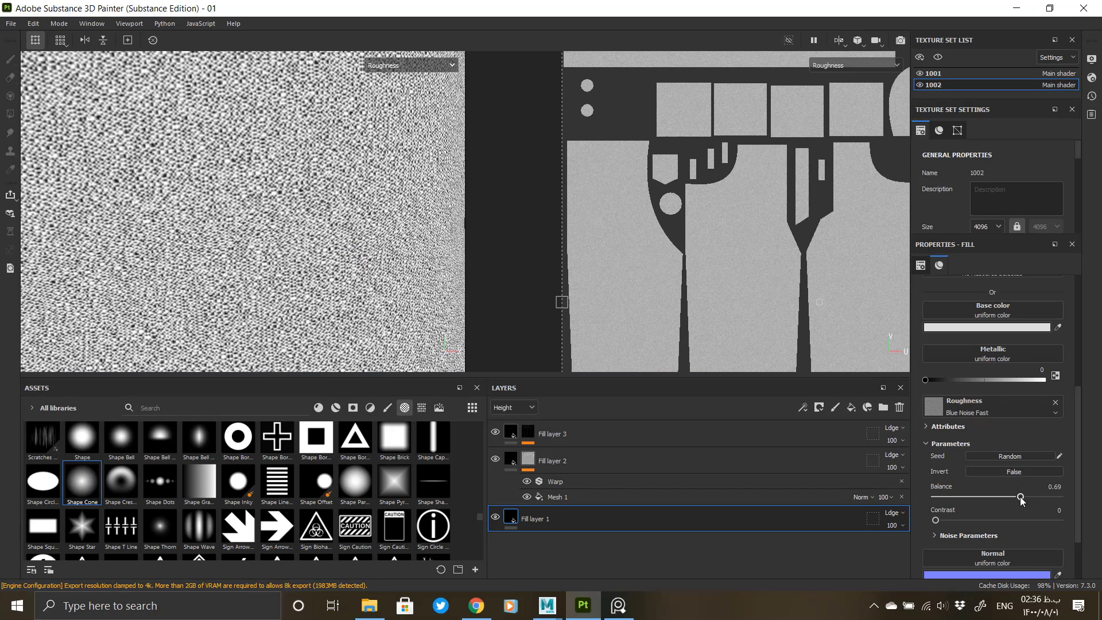
{"action": "left_click_drag", "start_coordinate": [1021, 496], "coordinate": [1019, 497]}
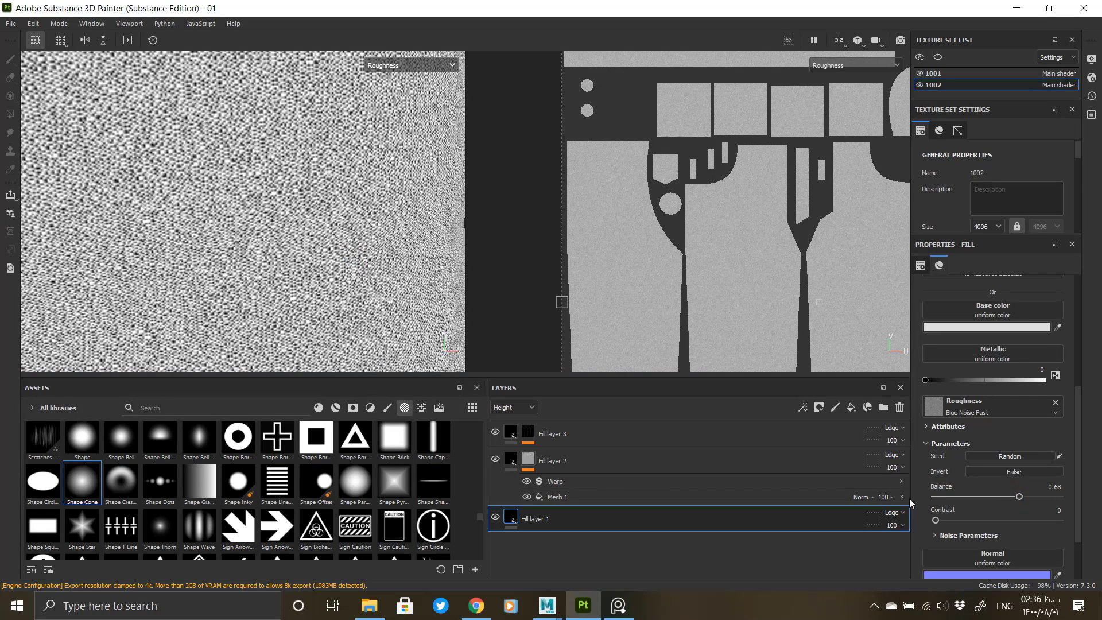
Step: Add a Levels effect to Fill layer 1's roughness channel and narrow its output range, with a lower output limit of 0.159
{"action": "right_click", "coordinate": [534, 519]}
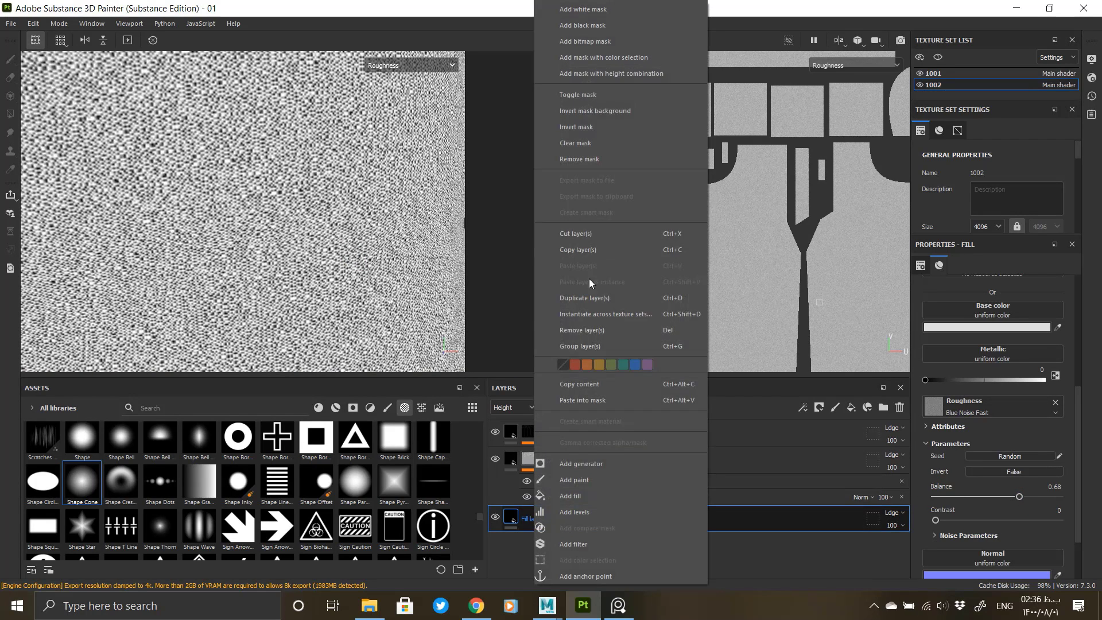
{"action": "left_click", "coordinate": [573, 511]}
{"action": "left_click", "coordinate": [998, 323]}
{"action": "mouse_move", "coordinate": [996, 314]}
{"action": "left_mouse_down"}
{"action": "mouse_move", "coordinate": [1008, 313]}
{"action": "mouse_move", "coordinate": [999, 312]}
{"action": "left_mouse_up"}
{"action": "mouse_move", "coordinate": [1068, 315]}
{"action": "left_mouse_down"}
{"action": "mouse_move", "coordinate": [1034, 315]}
{"action": "mouse_move", "coordinate": [1068, 315]}
{"action": "left_mouse_up"}
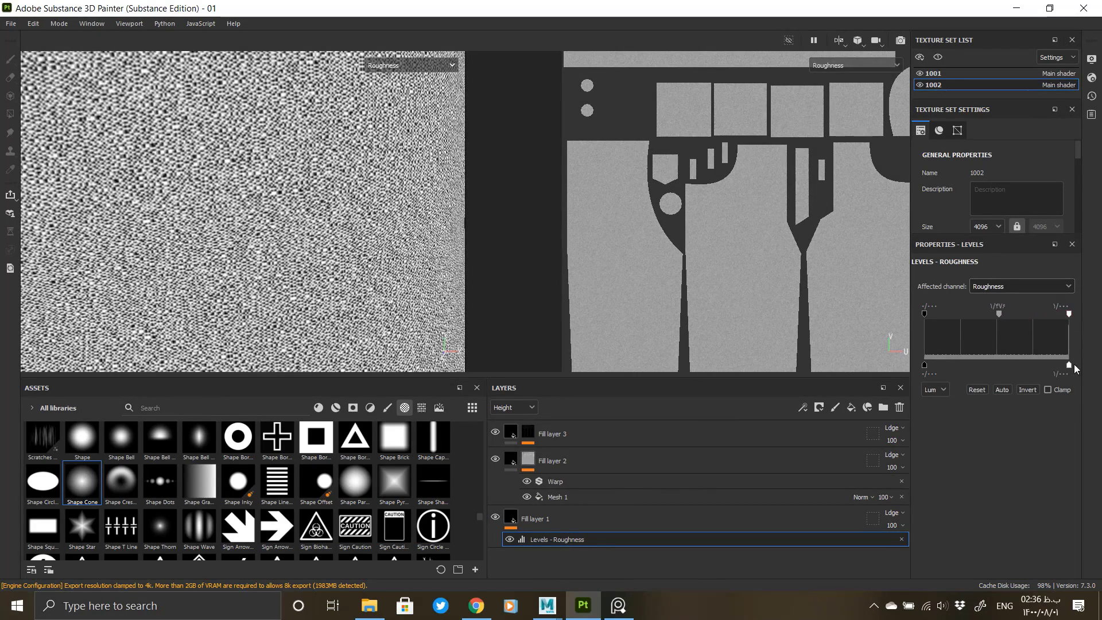
{"action": "left_click_drag", "start_coordinate": [1068, 365], "coordinate": [1050, 365]}
{"action": "left_click_drag", "start_coordinate": [923, 365], "coordinate": [945, 365]}
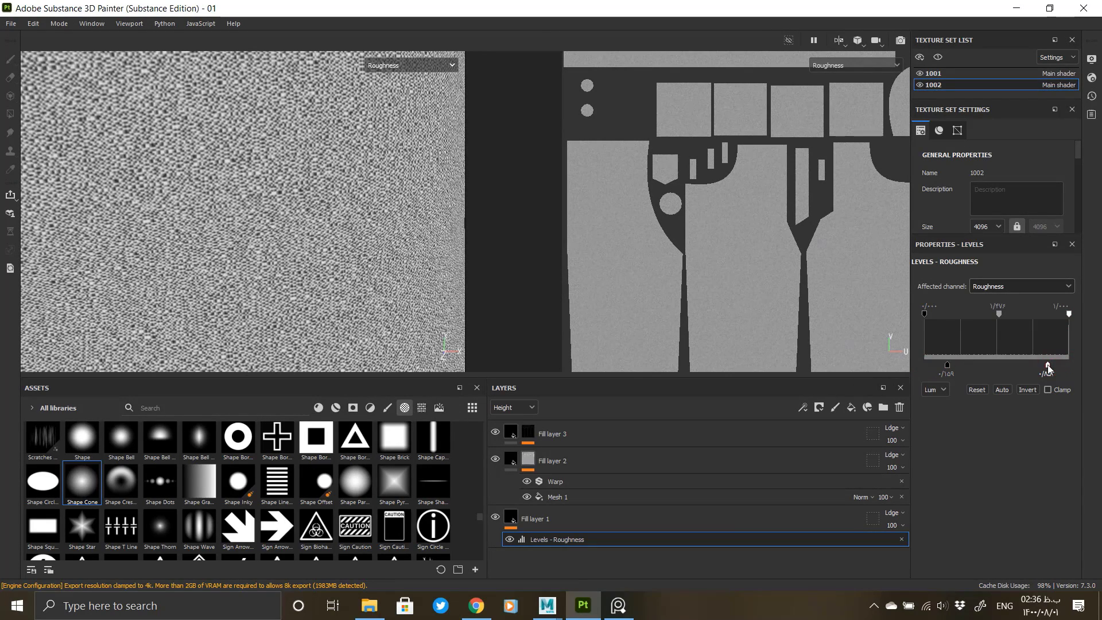
Step: Return to the material view and set the roughness Levels output range to about 0.4 through 0.83
{"action": "left_click", "coordinate": [539, 518]}
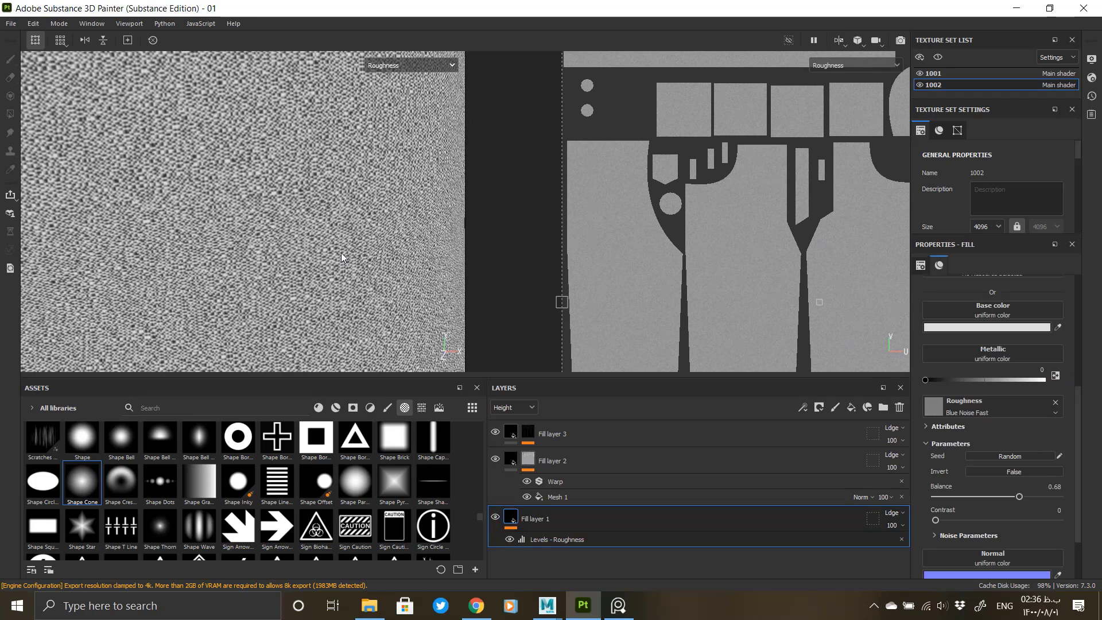
{"action": "key", "text": "m"}
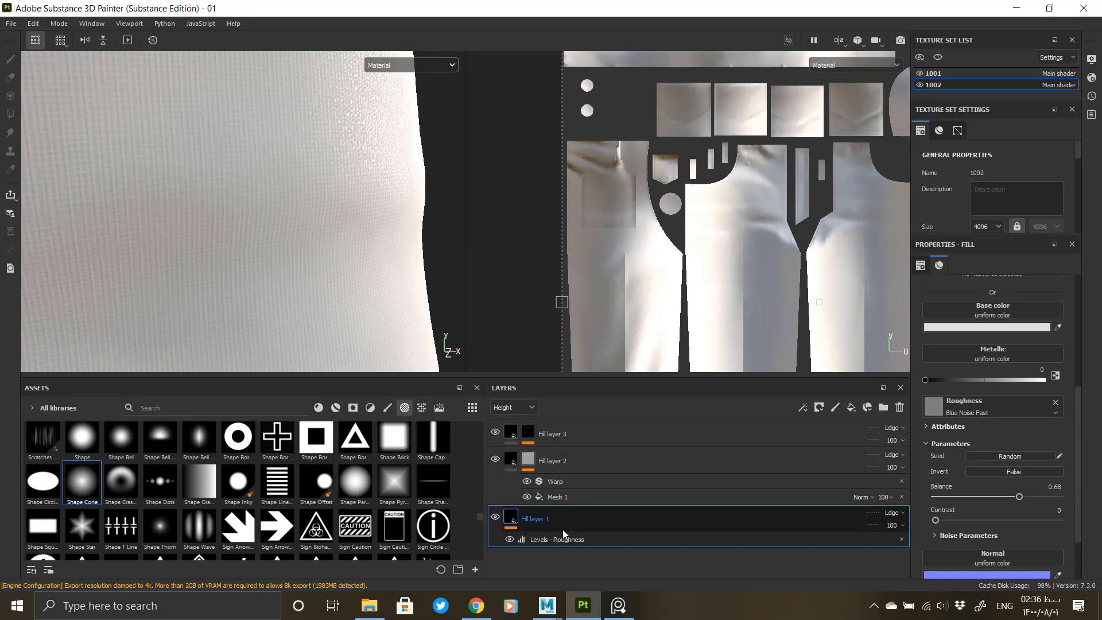
{"action": "left_click", "coordinate": [561, 538]}
{"action": "left_click_drag", "start_coordinate": [1026, 367], "coordinate": [1054, 367]}
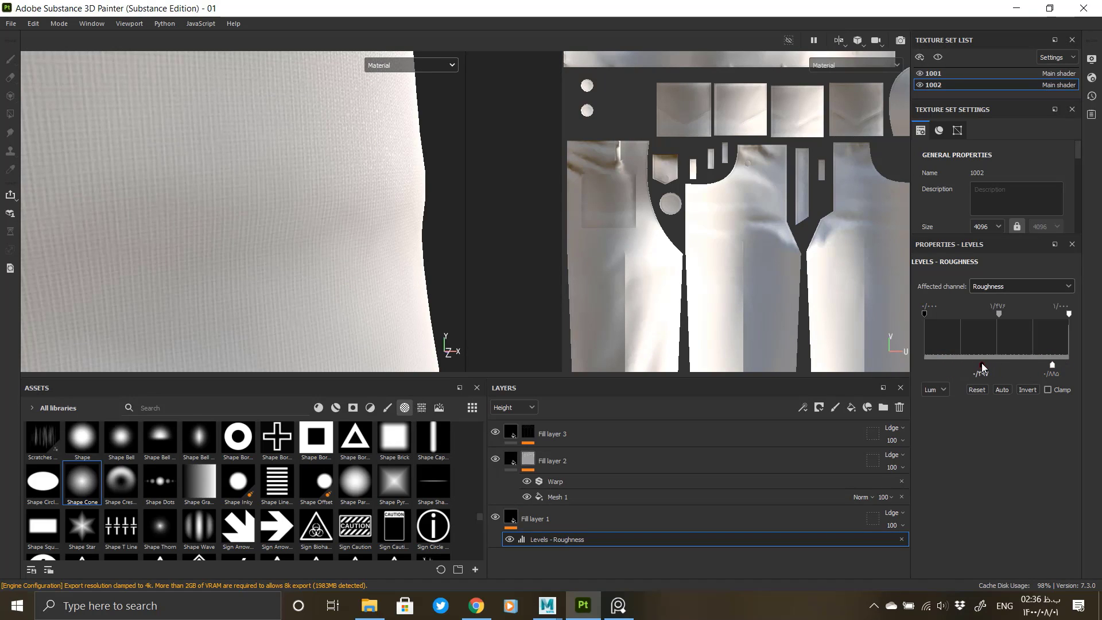
{"action": "left_click_drag", "start_coordinate": [1031, 366], "coordinate": [1005, 367]}
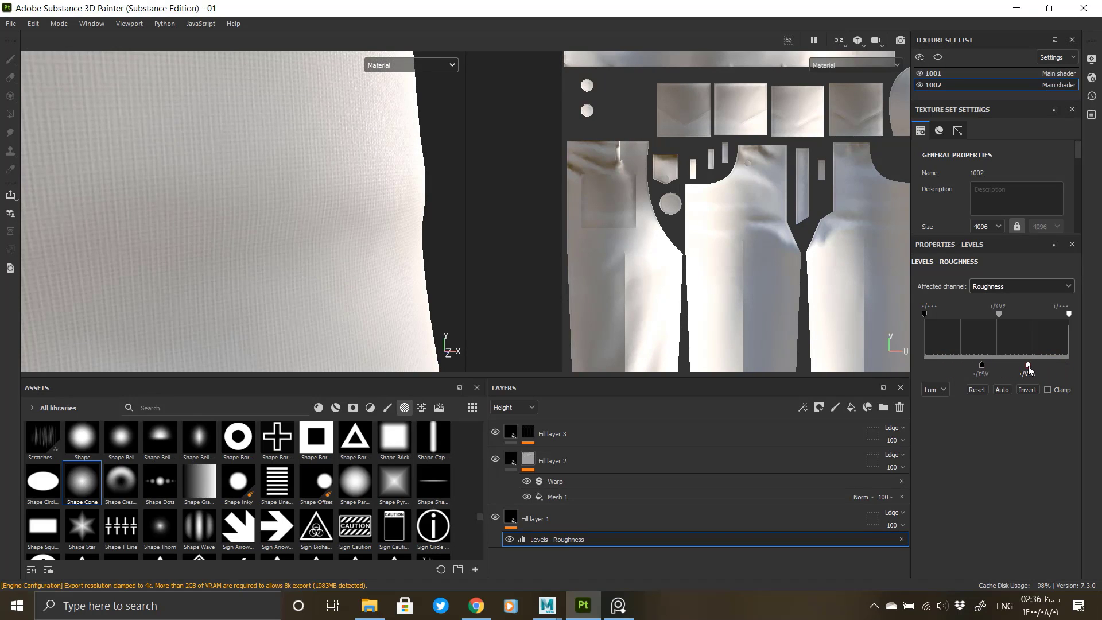
Step: Inspect the trousers' fabric sheen around the fly, legs, pocket and waistband
{"action": "left_click_drag", "start_coordinate": [344, 234], "coordinate": [354, 244], "text": "alt"}
{"action": "right_click_drag", "start_coordinate": [187, 236], "coordinate": [71, 182], "text": "alt"}
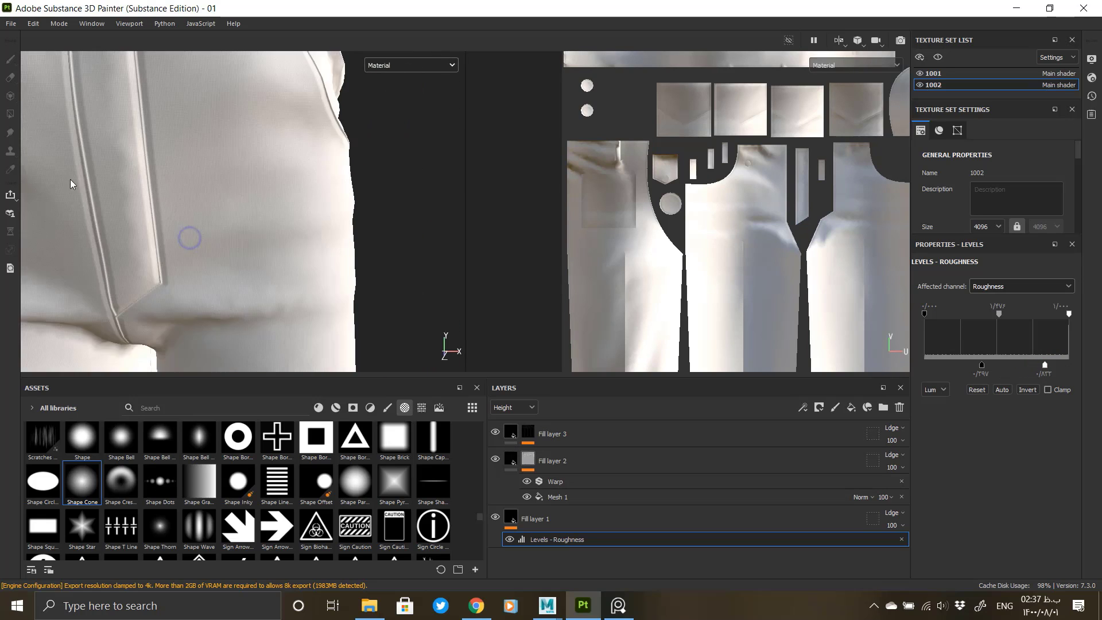
{"action": "left_click_drag", "start_coordinate": [187, 275], "coordinate": [270, 295], "text": "alt"}
{"action": "middle_click_drag", "start_coordinate": [270, 295], "coordinate": [273, 298], "text": "alt"}
{"action": "left_click_drag", "start_coordinate": [229, 275], "coordinate": [263, 279], "text": "alt"}
{"action": "middle_click_drag", "start_coordinate": [263, 279], "coordinate": [257, 258], "text": "alt"}
{"action": "left_click_drag", "start_coordinate": [257, 258], "coordinate": [230, 259], "text": "alt"}
{"action": "right_click_drag", "start_coordinate": [229, 259], "coordinate": [178, 251], "text": "alt"}
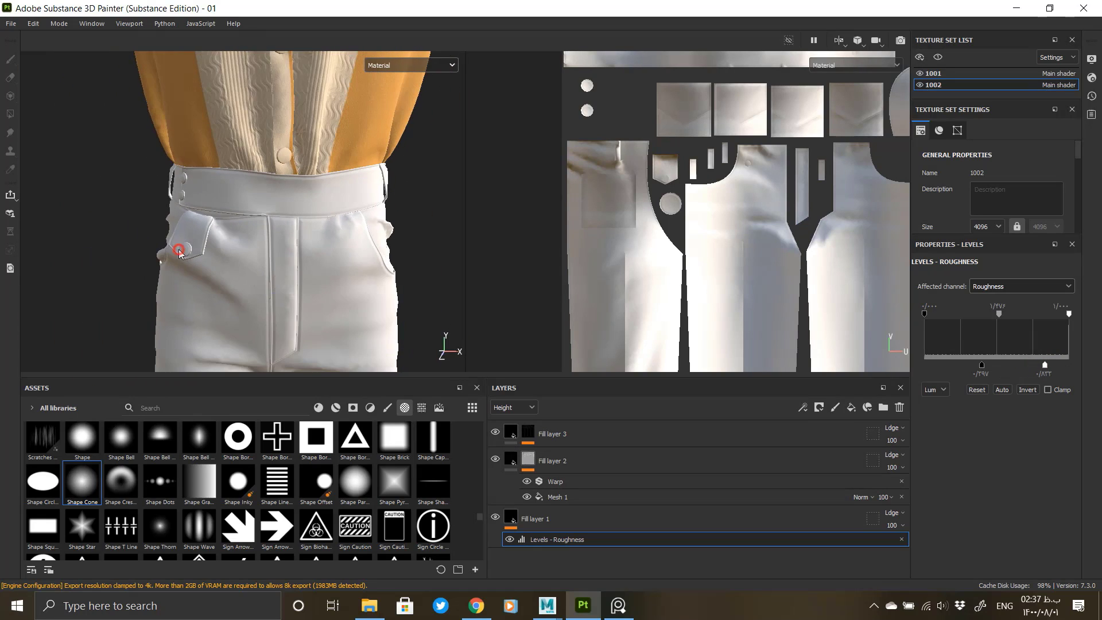
Step: Create a folder in texture set 1002 and move Fill layers 1, 2 and 3 into it
{"action": "left_click", "coordinate": [608, 435]}
{"action": "left_click", "coordinate": [882, 407]}
{"action": "left_click", "coordinate": [597, 462]}
{"action": "left_click", "coordinate": [546, 555], "text": "shift"}
{"action": "left_click_drag", "start_coordinate": [553, 465], "coordinate": [542, 426]}
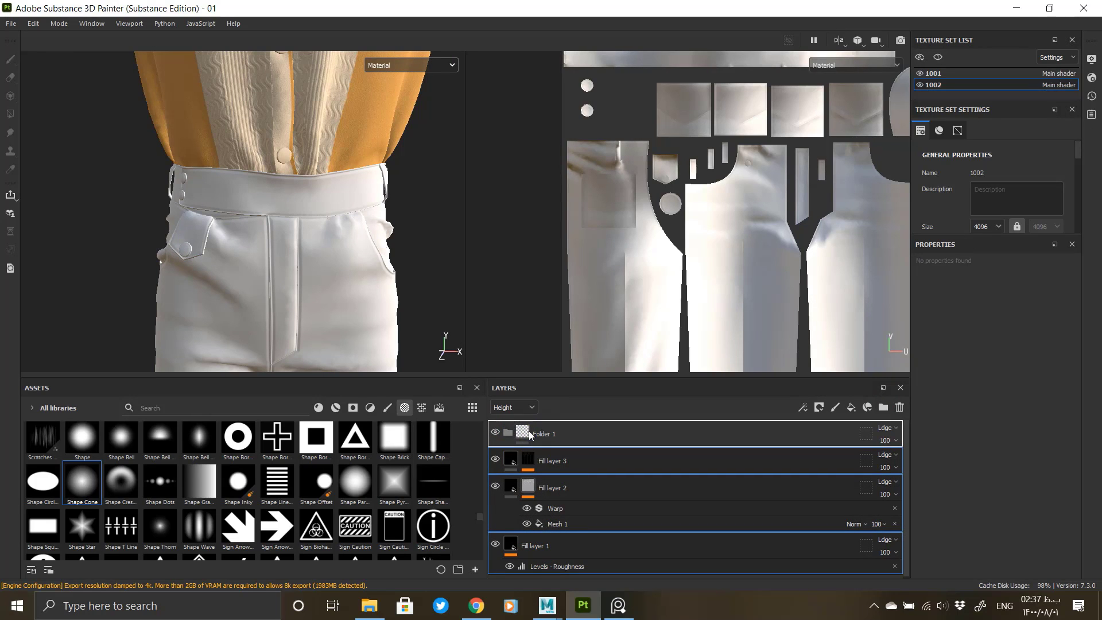
Step: Add a black mask to Folder 1 and polygon-fill the pocket-flap button into it
{"action": "right_click", "coordinate": [529, 434]}
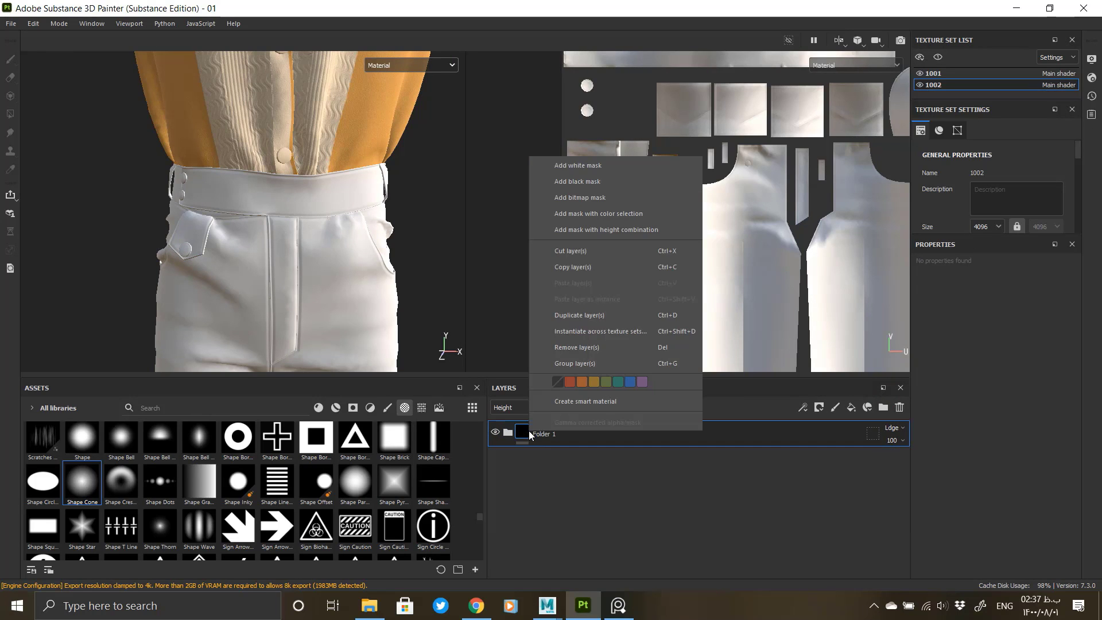
{"action": "left_click", "coordinate": [577, 181]}
{"action": "left_click_drag", "start_coordinate": [246, 238], "coordinate": [278, 261], "text": "alt"}
{"action": "right_click_drag", "start_coordinate": [277, 261], "coordinate": [309, 284], "text": "alt"}
{"action": "left_click", "coordinate": [307, 290]}
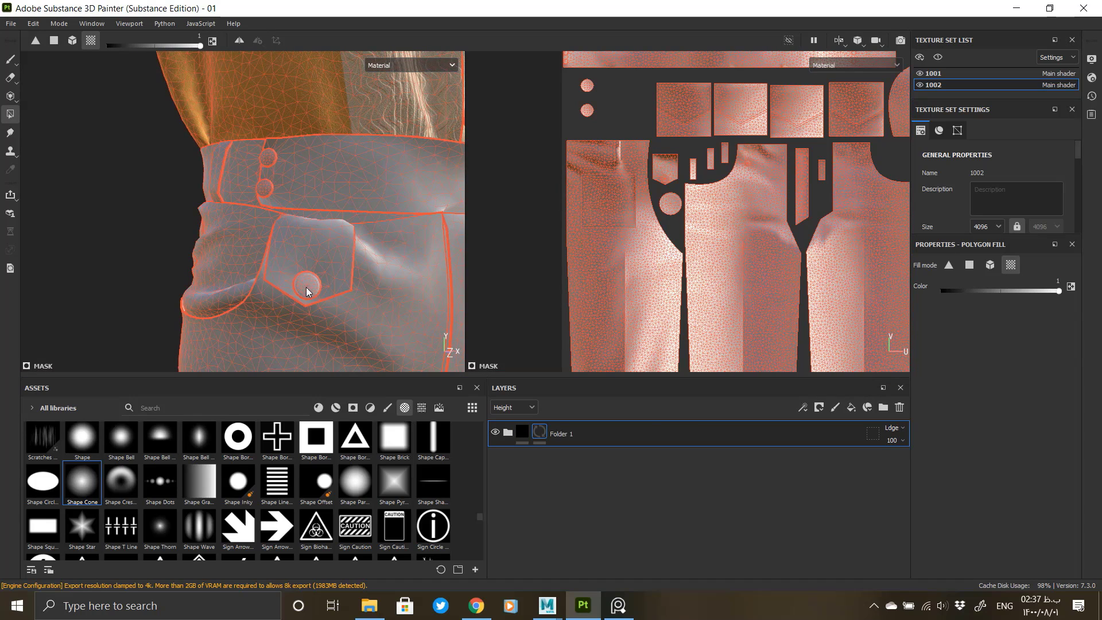
Step: Examine the pocket-flap button in the trousers reference photo, then return to Folder 1's content
{"action": "left_click", "coordinate": [618, 605]}
{"action": "scroll", "coordinate": [92, 482], "scroll_direction": "up", "scroll_amount": 6}
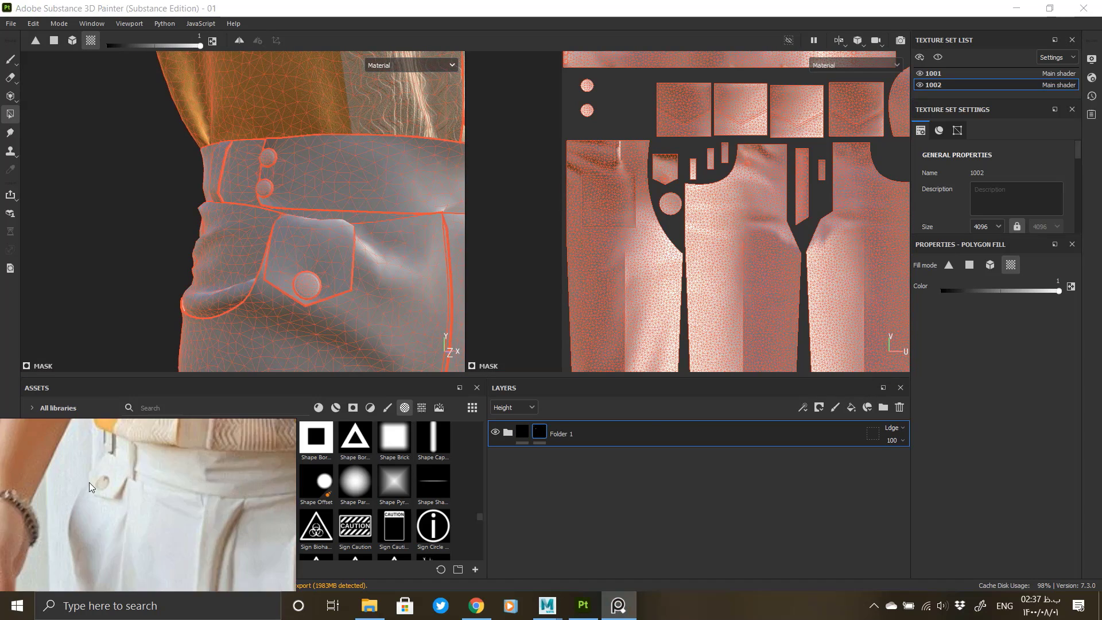
{"action": "left_click", "coordinate": [522, 432]}
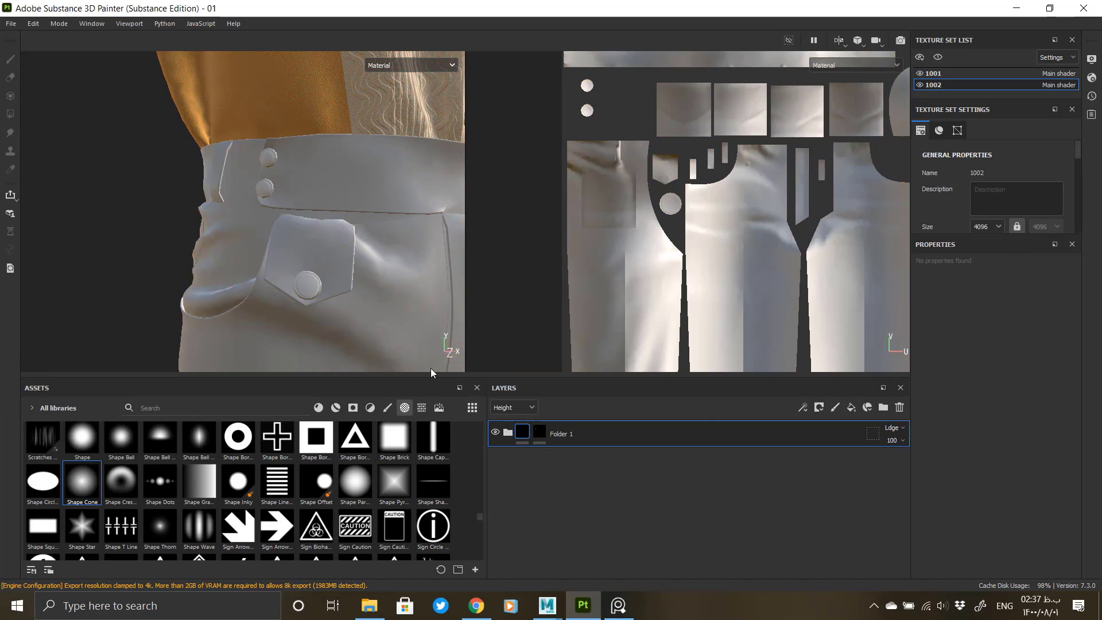
Step: Add a fill layer above Folder 1 with a black mask and polygon-fill the trouser buttons into that mask
{"action": "left_click", "coordinate": [852, 407]}
{"action": "right_click", "coordinate": [516, 432]}
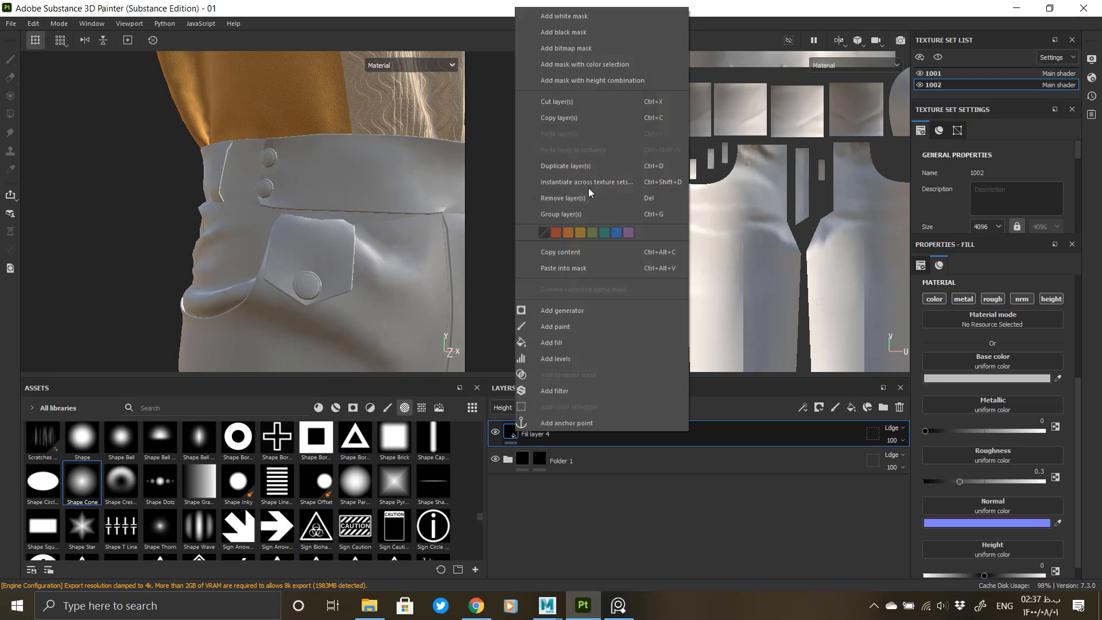
{"action": "left_click", "coordinate": [589, 35]}
{"action": "key", "text": "4"}
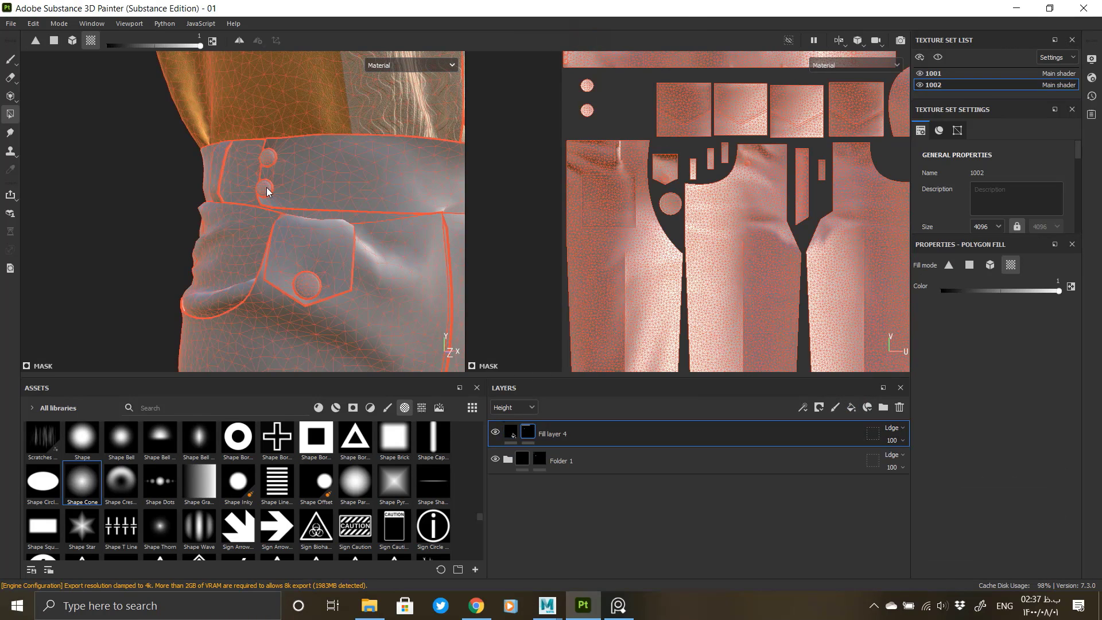
Step: Set the button fill layer's base color to grey 9D9D9D and its roughness to about 0.51
{"action": "left_click", "coordinate": [510, 433]}
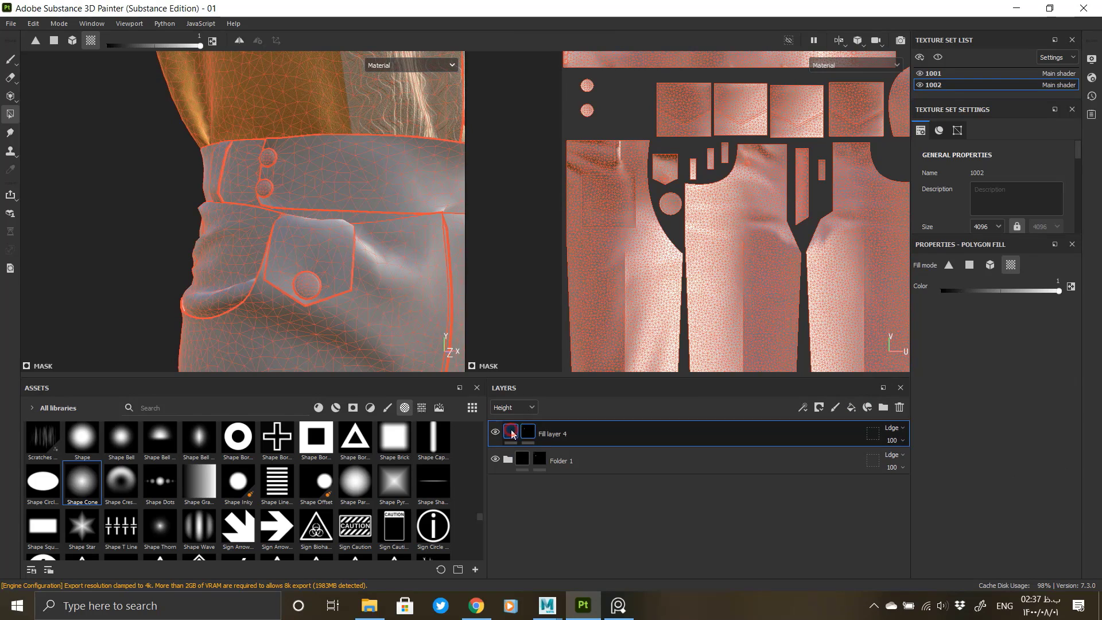
{"action": "left_click", "coordinate": [941, 378]}
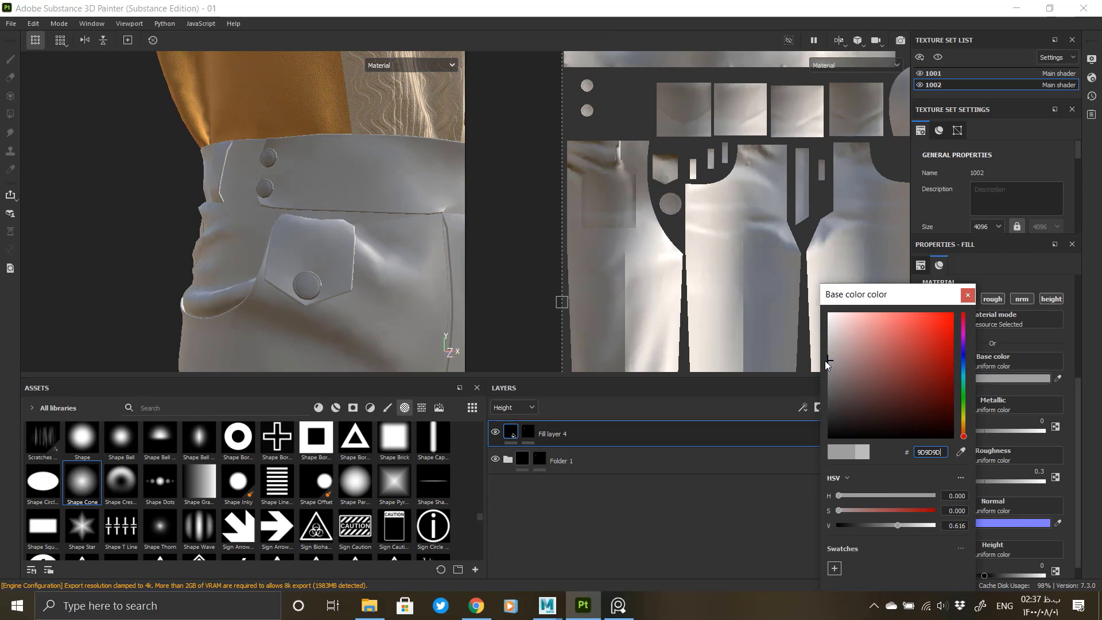
{"action": "left_click", "coordinate": [964, 299]}
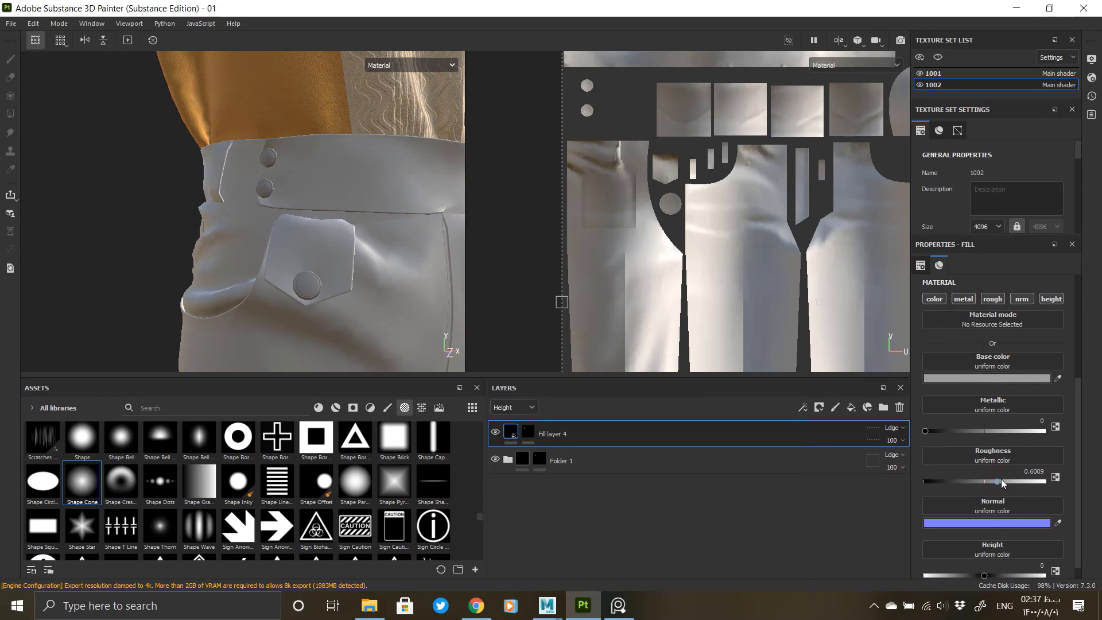
{"action": "mouse_move", "coordinate": [1001, 479]}
{"action": "left_mouse_down"}
{"action": "mouse_move", "coordinate": [966, 480]}
{"action": "mouse_move", "coordinate": [986, 480]}
{"action": "left_mouse_up"}
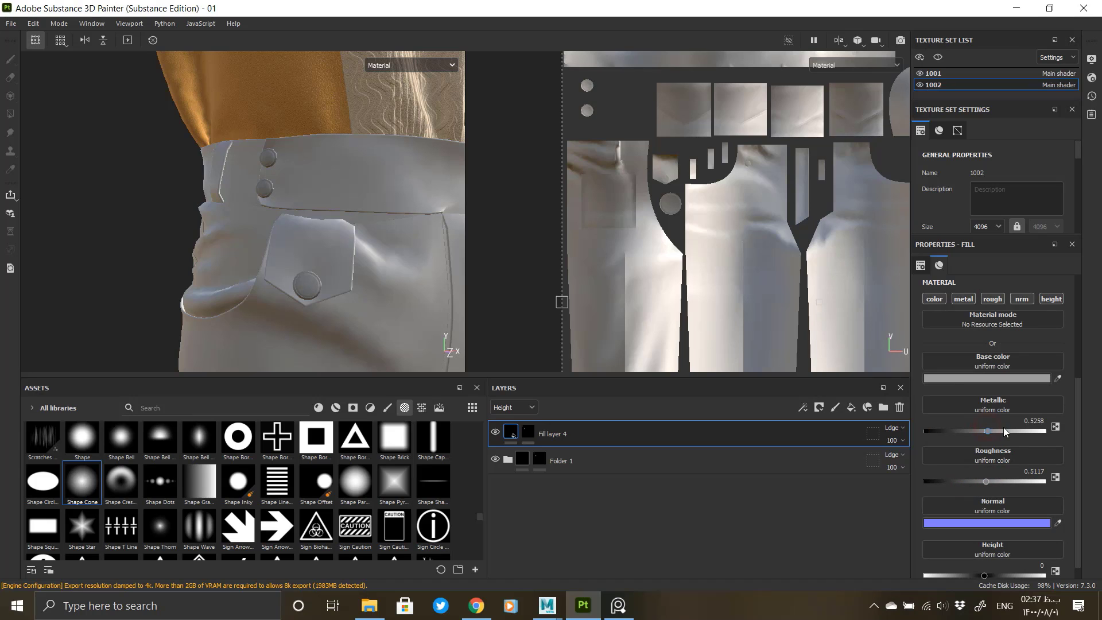
Step: Set the metallic of texture set 1002's Fill layer 4 to about 0.97 and its base colour to light grey BEBEBE
{"action": "left_click_drag", "start_coordinate": [1024, 430], "coordinate": [1042, 430]}
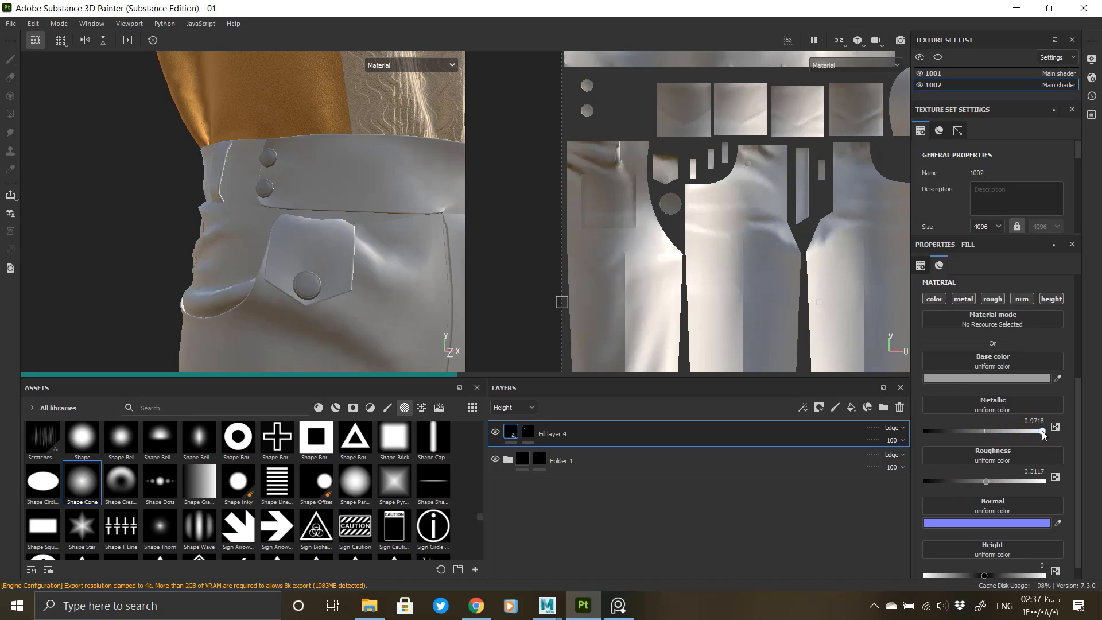
{"action": "scroll", "coordinate": [381, 304], "scroll_direction": "down", "scroll_amount": 2}
{"action": "left_click_drag", "start_coordinate": [223, 293], "coordinate": [190, 287], "text": "alt"}
{"action": "left_click", "coordinate": [928, 377]}
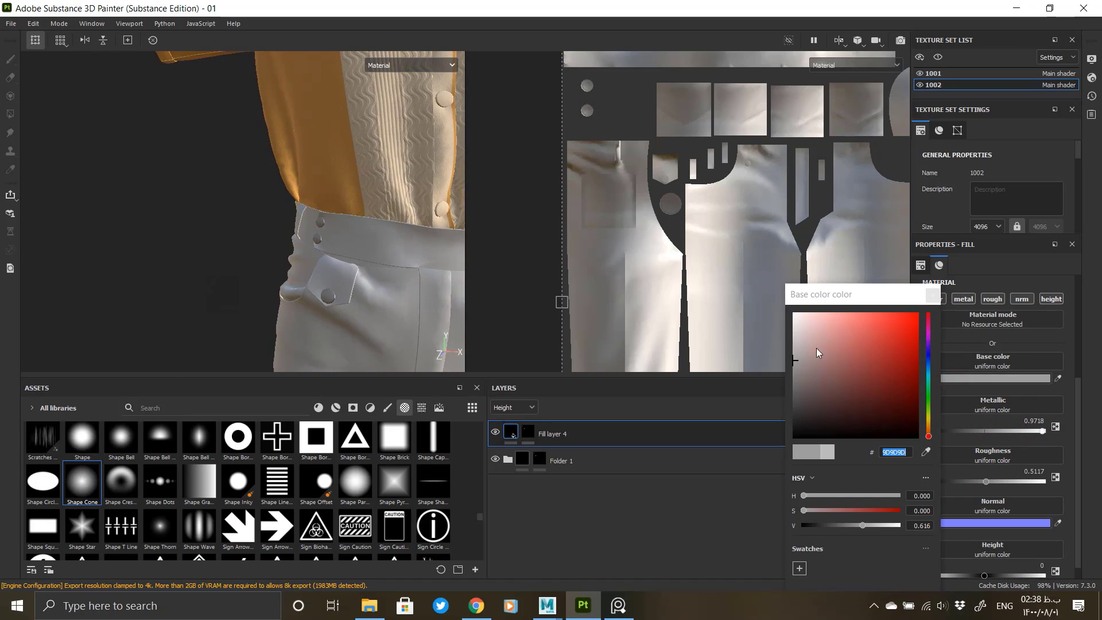
{"action": "left_click_drag", "start_coordinate": [816, 348], "coordinate": [777, 344]}
{"action": "left_click", "coordinate": [977, 266]}
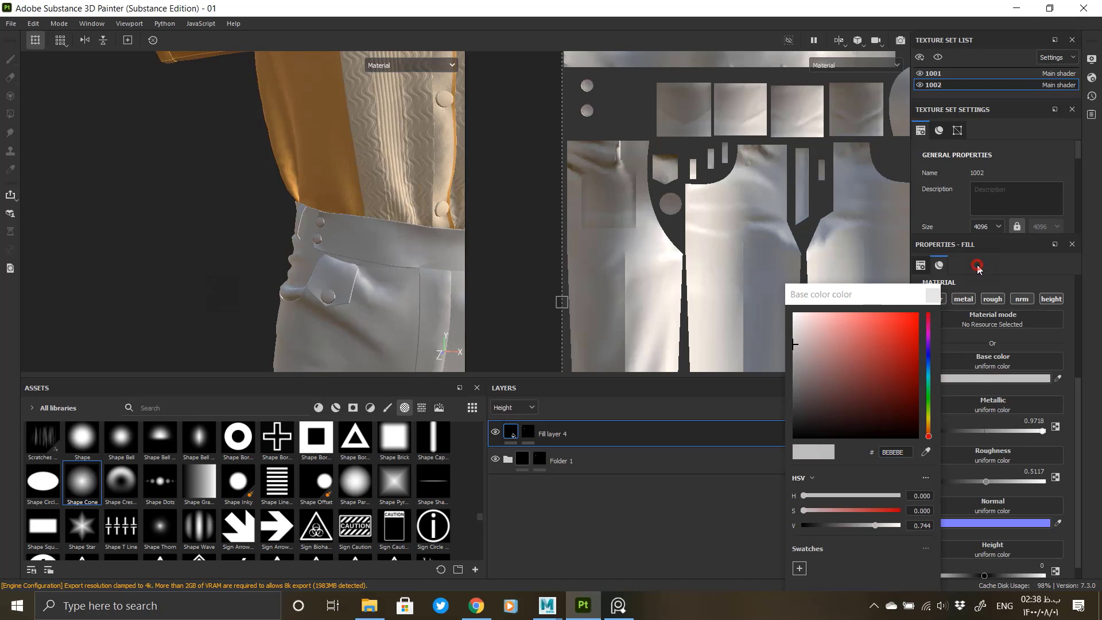
{"action": "left_click", "coordinate": [932, 295]}
{"action": "mouse_move", "coordinate": [406, 312]}
{"action": "left_mouse_down", "text": "alt"}
{"action": "mouse_move", "coordinate": [351, 315]}
{"action": "mouse_move", "coordinate": [371, 279]}
{"action": "mouse_move", "coordinate": [374, 309]}
{"action": "left_mouse_up", "text": "alt"}
Step: Switch to texture set 1001 and save the project
{"action": "left_click", "coordinate": [951, 73]}
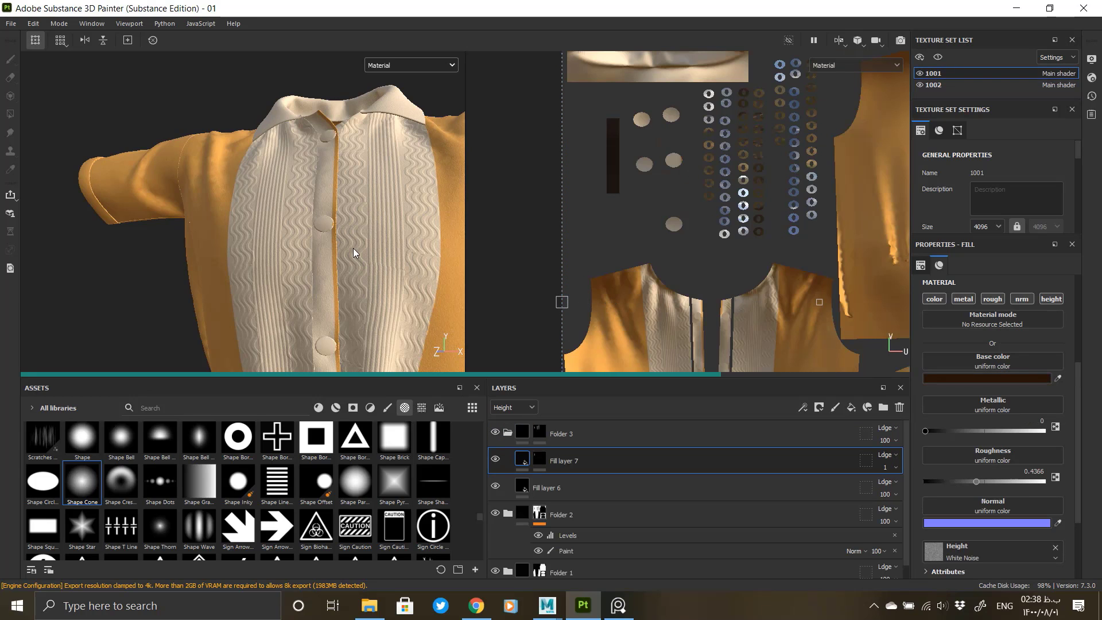
{"action": "key", "text": "ctrl+s"}
{"action": "mouse_move", "coordinate": [529, 3]}
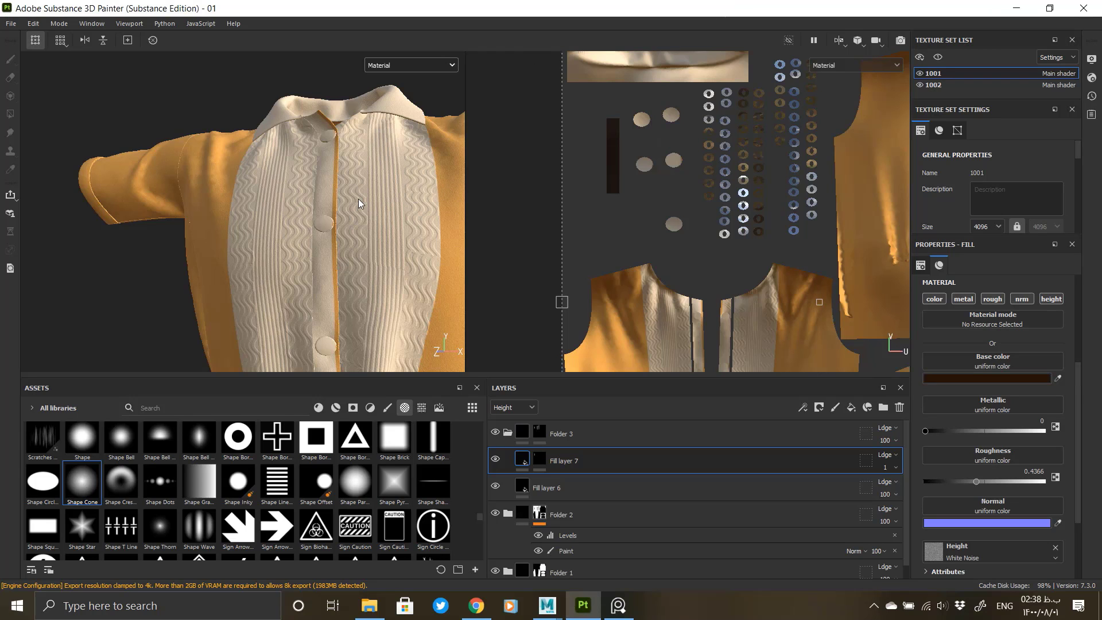
Step: Examine the shirt and the trousers' waistband and pockets from several angles
{"action": "left_click_drag", "start_coordinate": [358, 199], "coordinate": [306, 251], "text": "alt"}
{"action": "right_click_drag", "start_coordinate": [305, 252], "coordinate": [86, 147], "text": "alt"}
{"action": "left_click_drag", "start_coordinate": [344, 216], "coordinate": [274, 217], "text": "alt"}
{"action": "middle_click_drag", "start_coordinate": [274, 217], "coordinate": [269, 109], "text": "alt"}
{"action": "left_click_drag", "start_coordinate": [264, 190], "coordinate": [344, 253], "text": "alt"}
{"action": "middle_click_drag", "start_coordinate": [355, 286], "coordinate": [344, 212], "text": "alt"}
{"action": "right_click_drag", "start_coordinate": [247, 229], "coordinate": [395, 287], "text": "alt"}
{"action": "left_click_drag", "start_coordinate": [367, 281], "coordinate": [421, 290], "text": "alt"}
{"action": "middle_click_drag", "start_coordinate": [287, 178], "coordinate": [350, 316], "text": "alt"}
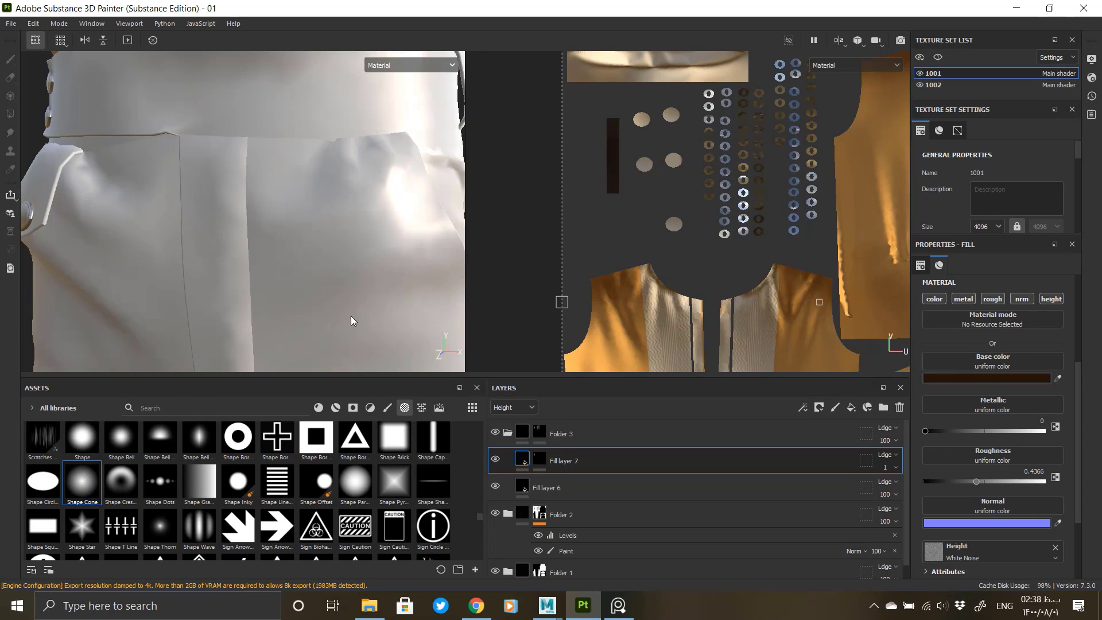
Step: Remove the mask from Folder 1 in texture set 1002
{"action": "left_click", "coordinate": [943, 85]}
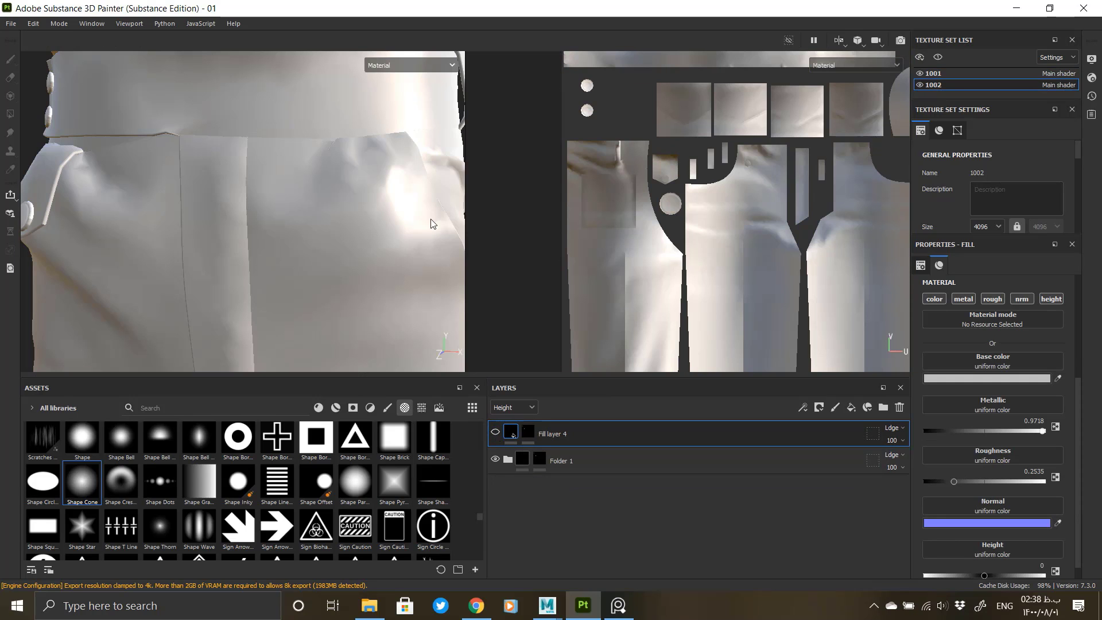
{"action": "middle_click_drag", "start_coordinate": [433, 223], "coordinate": [265, 289], "text": "alt"}
{"action": "left_click", "coordinate": [563, 462]}
{"action": "left_click", "coordinate": [541, 460]}
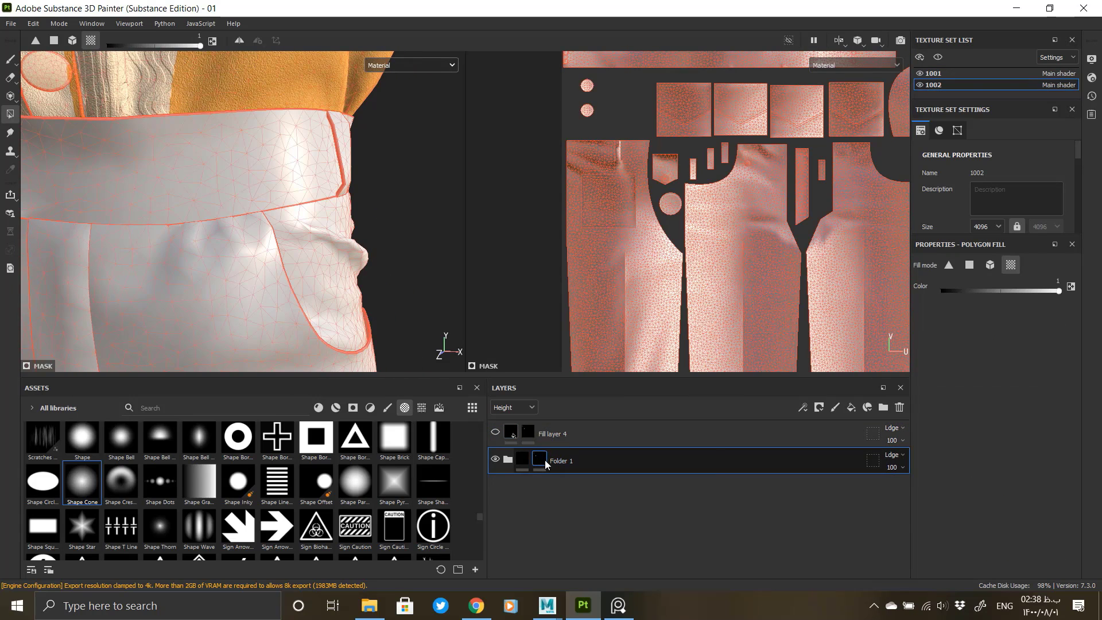
{"action": "right_click", "coordinate": [545, 460]}
{"action": "left_click", "coordinate": [645, 126]}
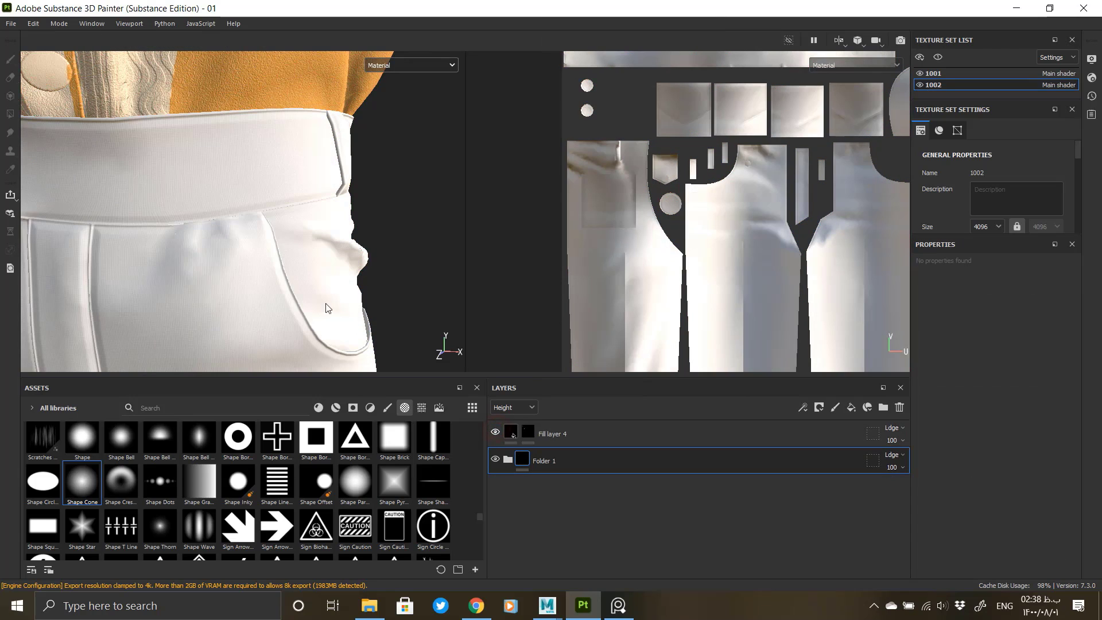
Step: Inspect the trousers' seams and pocket flap, the full outfit and the shirt front with texture set 1001 active
{"action": "left_click_drag", "start_coordinate": [208, 269], "coordinate": [194, 260], "text": "alt"}
{"action": "middle_click_drag", "start_coordinate": [194, 260], "coordinate": [320, 281], "text": "alt"}
{"action": "left_click_drag", "start_coordinate": [319, 281], "coordinate": [339, 293], "text": "alt"}
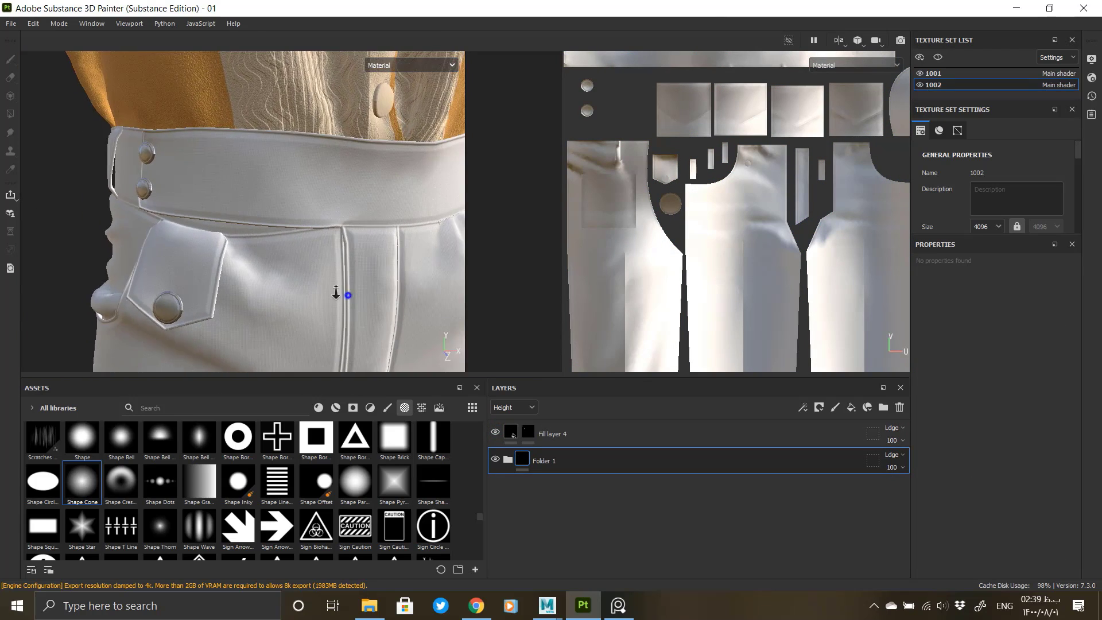
{"action": "middle_click_drag", "start_coordinate": [339, 292], "coordinate": [244, 400], "text": "alt"}
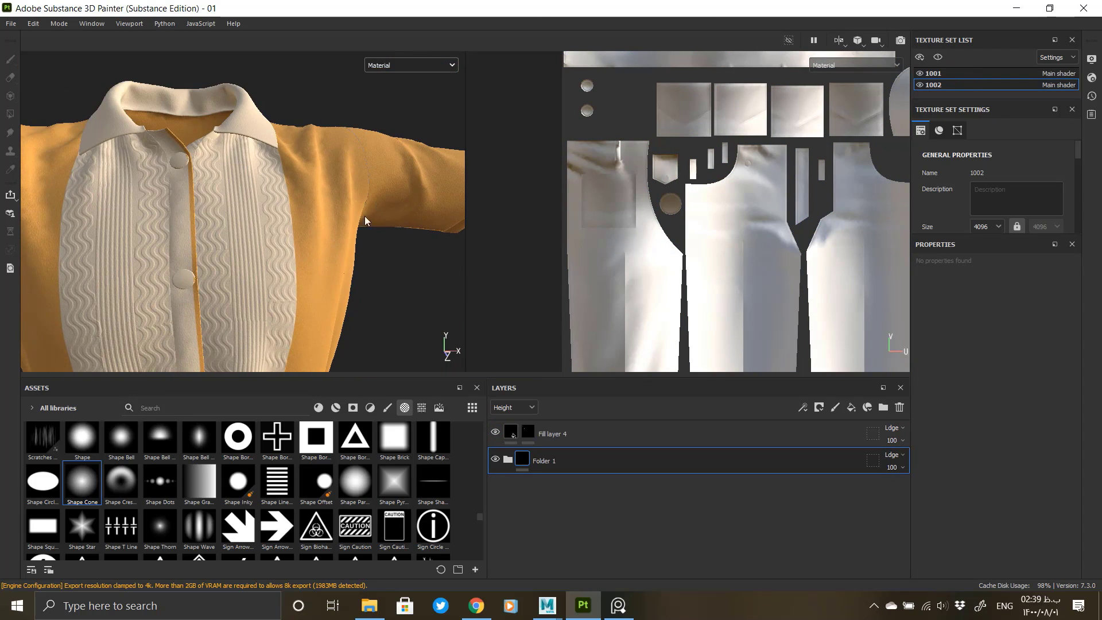
{"action": "right_click_drag", "start_coordinate": [302, 264], "coordinate": [31, 223], "text": "alt"}
{"action": "middle_click_drag", "start_coordinate": [32, 223], "coordinate": [51, 139], "text": "alt"}
{"action": "mouse_move", "coordinate": [236, 172]}
{"action": "left_mouse_down", "text": "alt"}
{"action": "mouse_move", "coordinate": [117, 176]}
{"action": "mouse_move", "coordinate": [241, 171]}
{"action": "left_mouse_up", "text": "alt"}
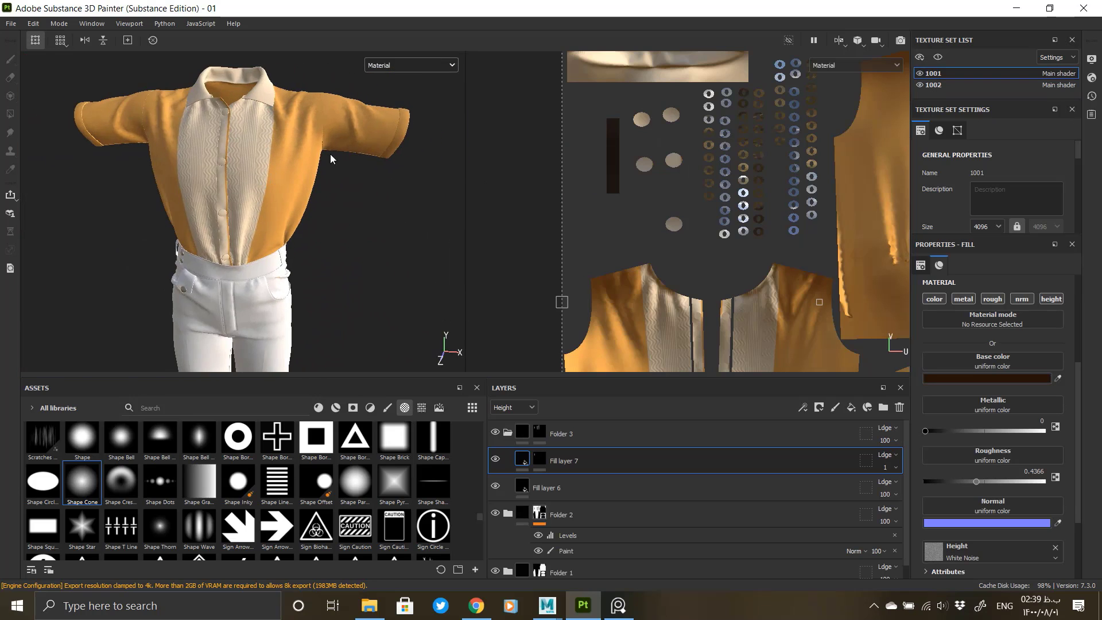
{"action": "middle_click_drag", "start_coordinate": [329, 154], "coordinate": [247, 241], "text": "alt"}
{"action": "right_click_drag", "start_coordinate": [246, 241], "coordinate": [456, 286], "text": "alt"}
{"action": "right_click_drag", "start_coordinate": [287, 345], "coordinate": [376, 368], "text": "alt"}
{"action": "middle_click_drag", "start_coordinate": [209, 203], "coordinate": [441, 178], "text": "alt"}
{"action": "right_click_drag", "start_coordinate": [344, 201], "coordinate": [201, 231], "text": "alt"}
{"action": "middle_click_drag", "start_coordinate": [201, 231], "coordinate": [275, 206], "text": "alt"}
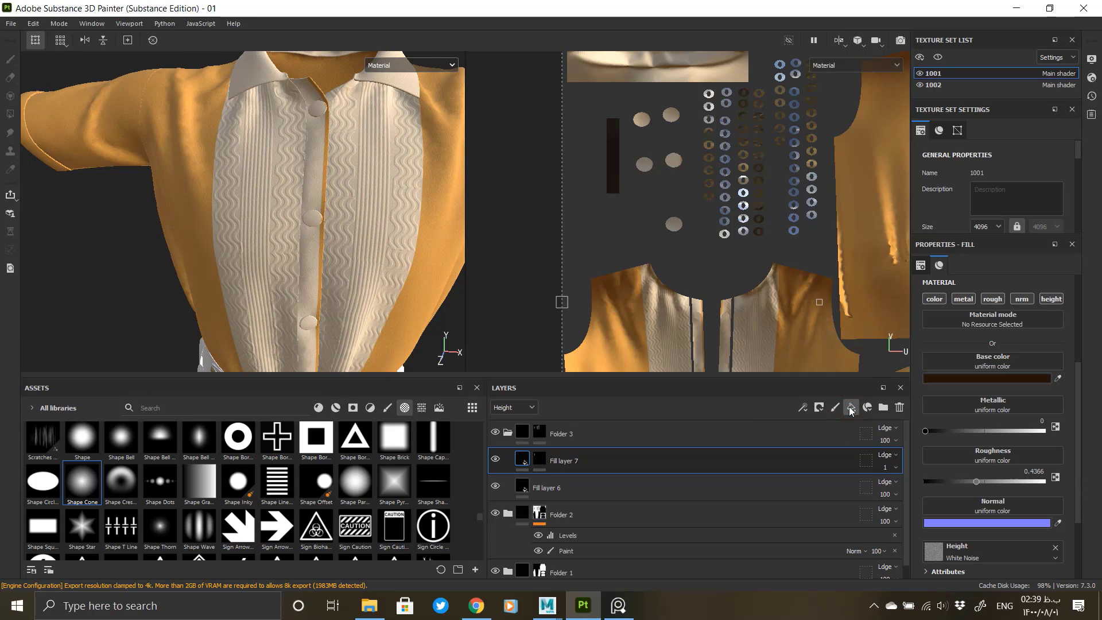
Step: Collapse Folder 3 and display the masks of Folder 2 and Folder 3 to check which shirt parts they cover
{"action": "left_click", "coordinate": [507, 432]}
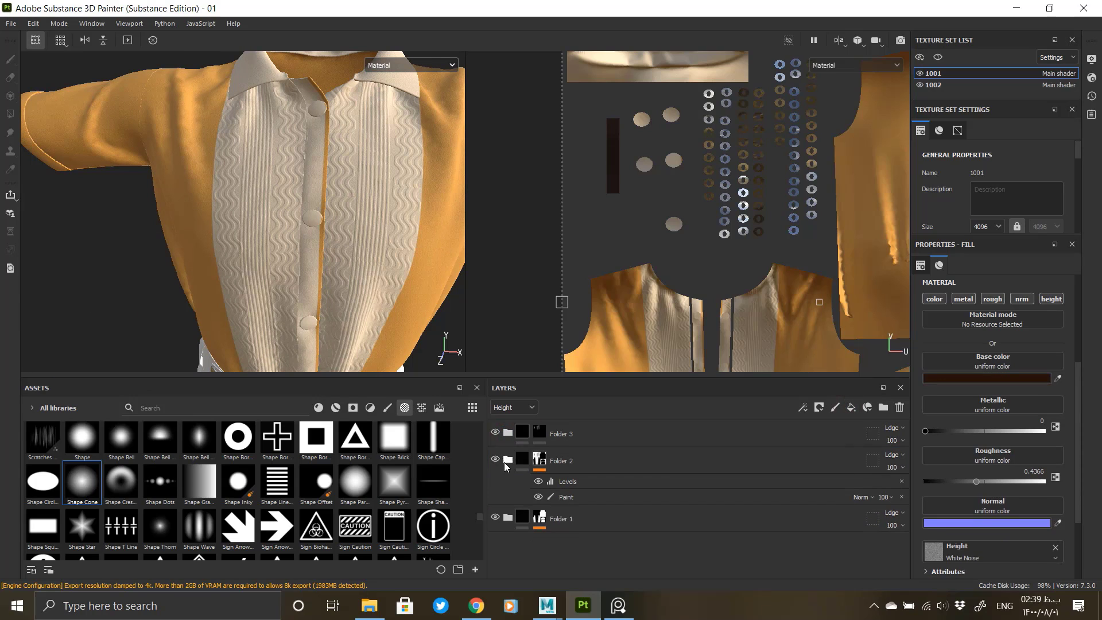
{"action": "left_click", "coordinate": [505, 463]}
{"action": "left_click", "coordinate": [505, 462]}
{"action": "left_click", "coordinate": [541, 460], "text": "alt"}
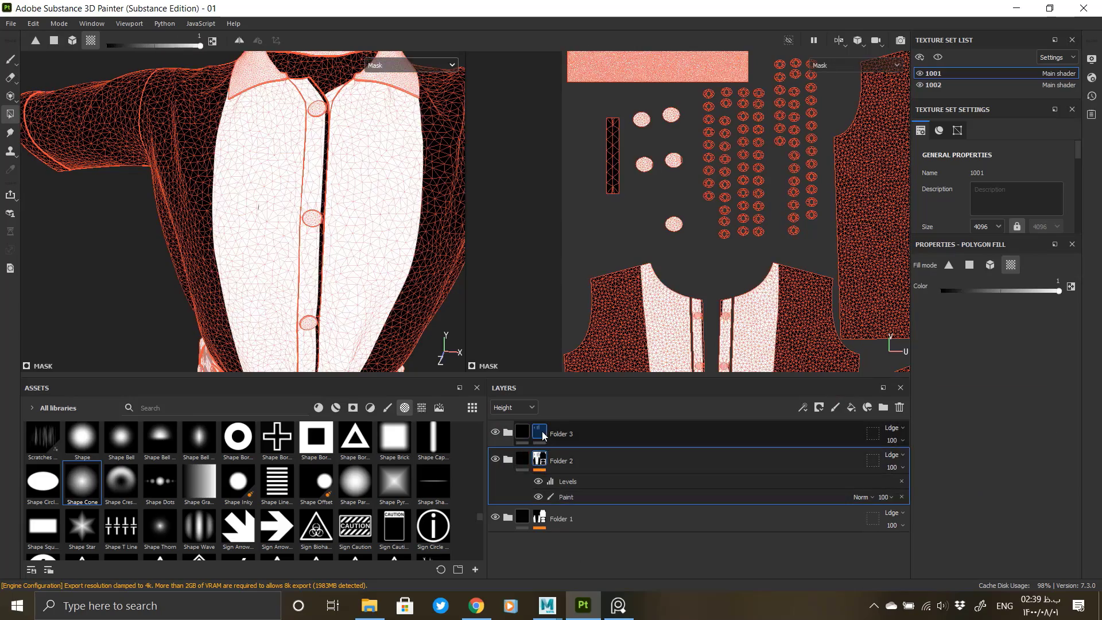
{"action": "left_click", "coordinate": [541, 434], "text": "alt"}
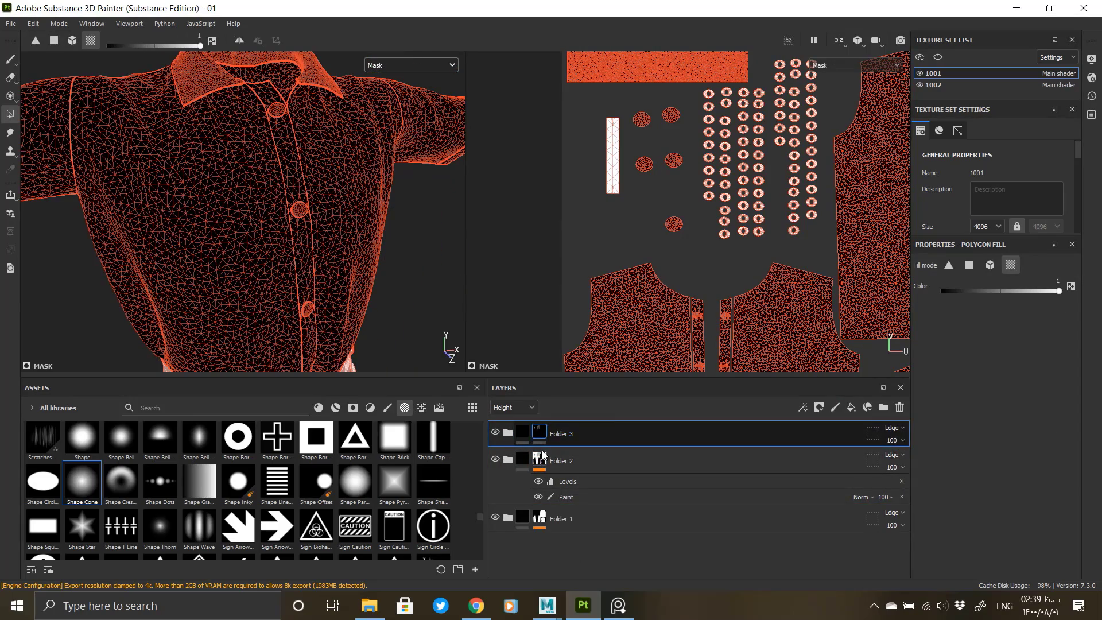
{"action": "left_click", "coordinate": [541, 456], "text": "alt"}
Step: Exclude the buttons down the shirt front from Folder 2's mask with polygon fill on its Paint effect
{"action": "middle_click_drag", "start_coordinate": [326, 259], "coordinate": [337, 325], "text": "alt"}
{"action": "right_click_drag", "start_coordinate": [337, 325], "coordinate": [413, 304], "text": "alt"}
{"action": "left_click", "coordinate": [563, 498]}
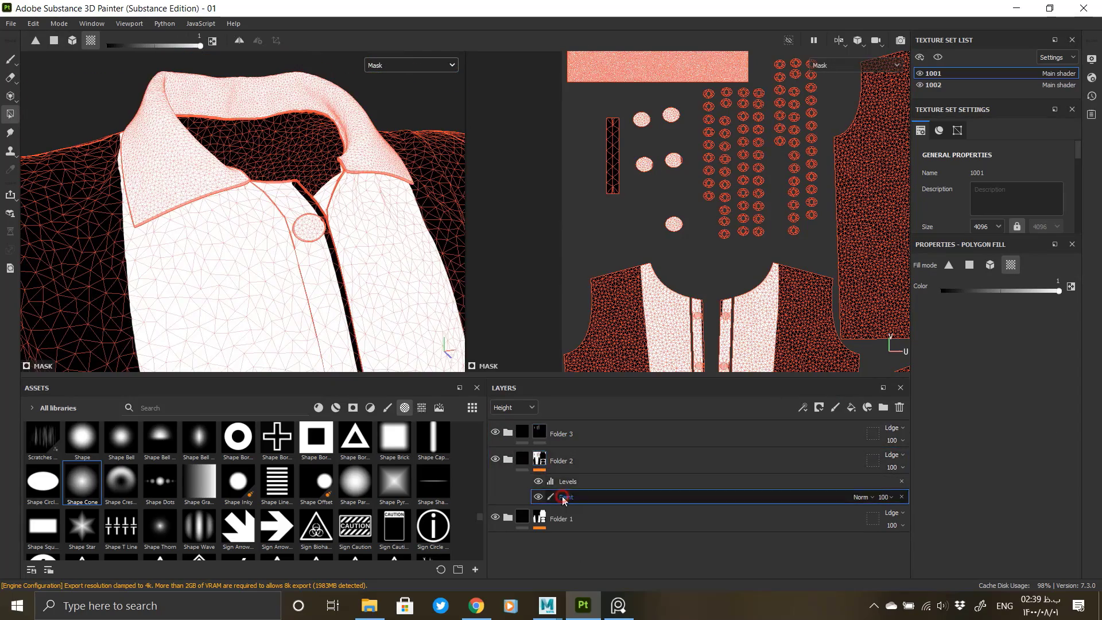
{"action": "left_click_drag", "start_coordinate": [929, 299], "coordinate": [1068, 294]}
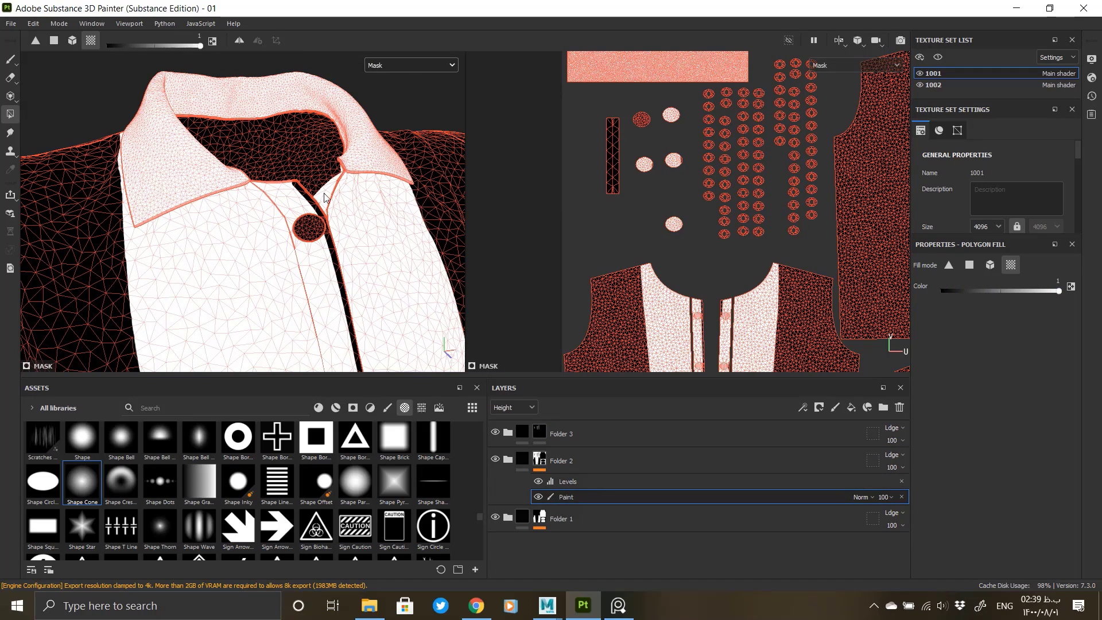
{"action": "middle_click_drag", "start_coordinate": [339, 309], "coordinate": [319, 87], "text": "alt"}
{"action": "left_click", "coordinate": [328, 192]}
{"action": "middle_click_drag", "start_coordinate": [326, 227], "coordinate": [304, 38], "text": "alt"}
{"action": "left_click", "coordinate": [310, 193]}
{"action": "left_click_drag", "start_coordinate": [313, 247], "coordinate": [294, 224], "text": "alt"}
{"action": "middle_click_drag", "start_coordinate": [294, 223], "coordinate": [304, 144], "text": "alt"}
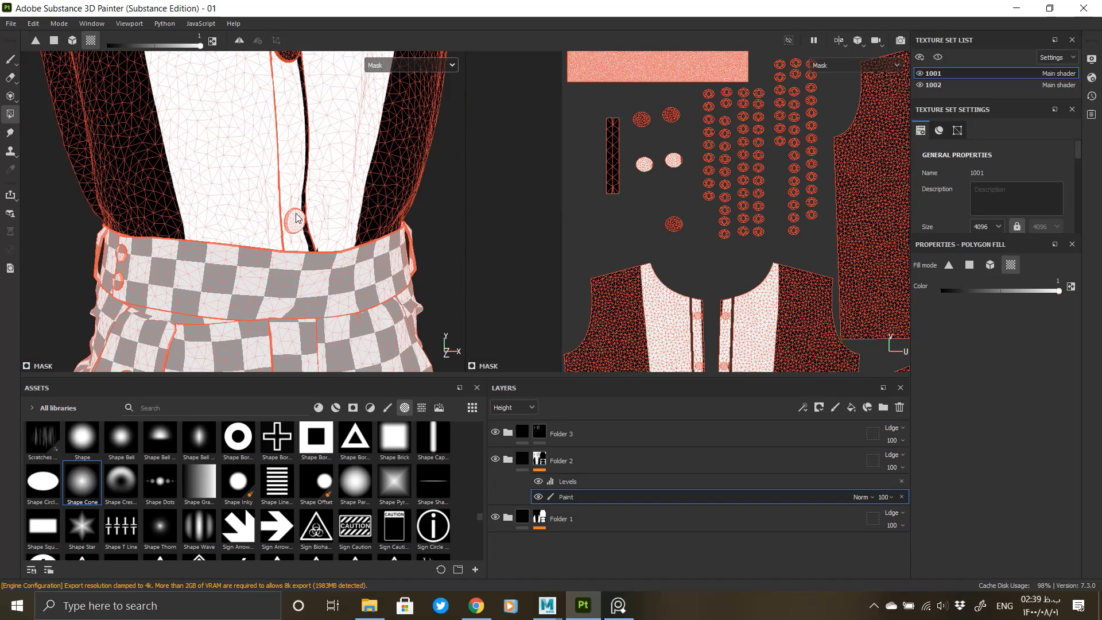
Step: Display Folder 1's mask to check its coverage of the shirt and buttons
{"action": "left_click", "coordinate": [539, 518]}
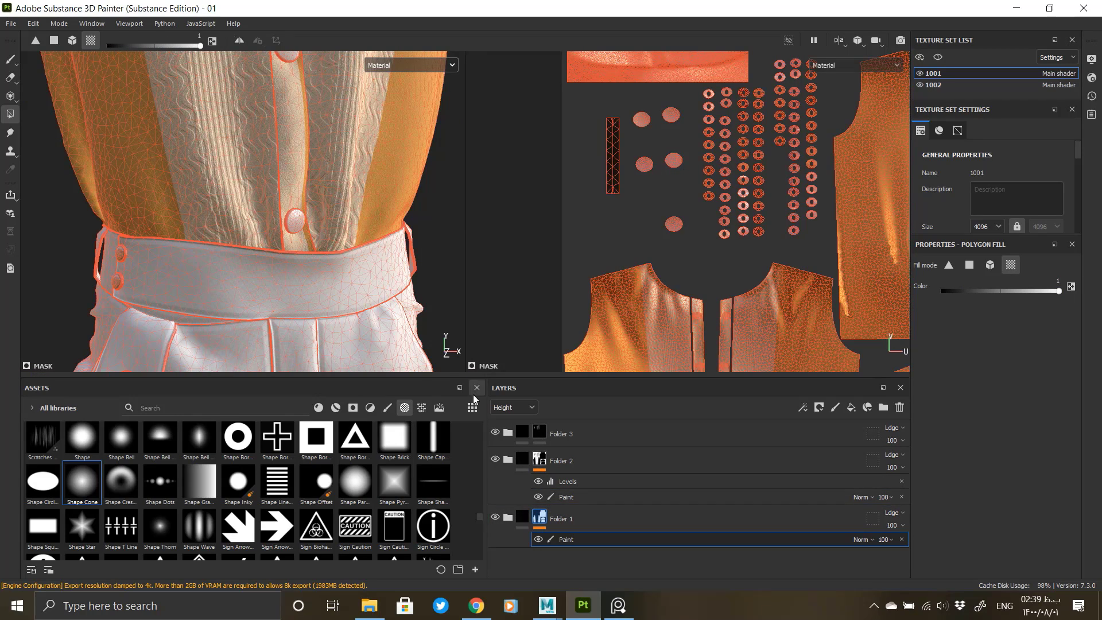
{"action": "left_click", "coordinate": [540, 517], "text": "alt"}
{"action": "left_click", "coordinate": [508, 460]}
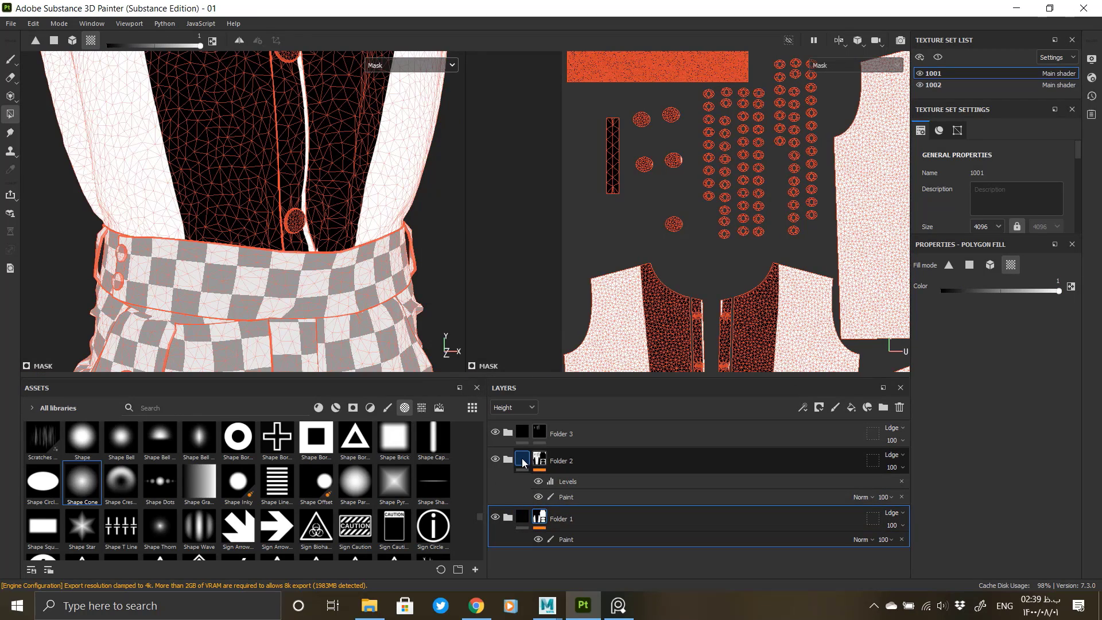
Step: Add a fill layer above Folder 3 and set its base colour to muted red AD5959
{"action": "right_click_drag", "start_coordinate": [318, 228], "coordinate": [229, 175], "text": "alt"}
{"action": "right_click_drag", "start_coordinate": [300, 204], "coordinate": [312, 235], "text": "alt"}
{"action": "left_click", "coordinate": [539, 432]}
{"action": "left_click", "coordinate": [850, 408]}
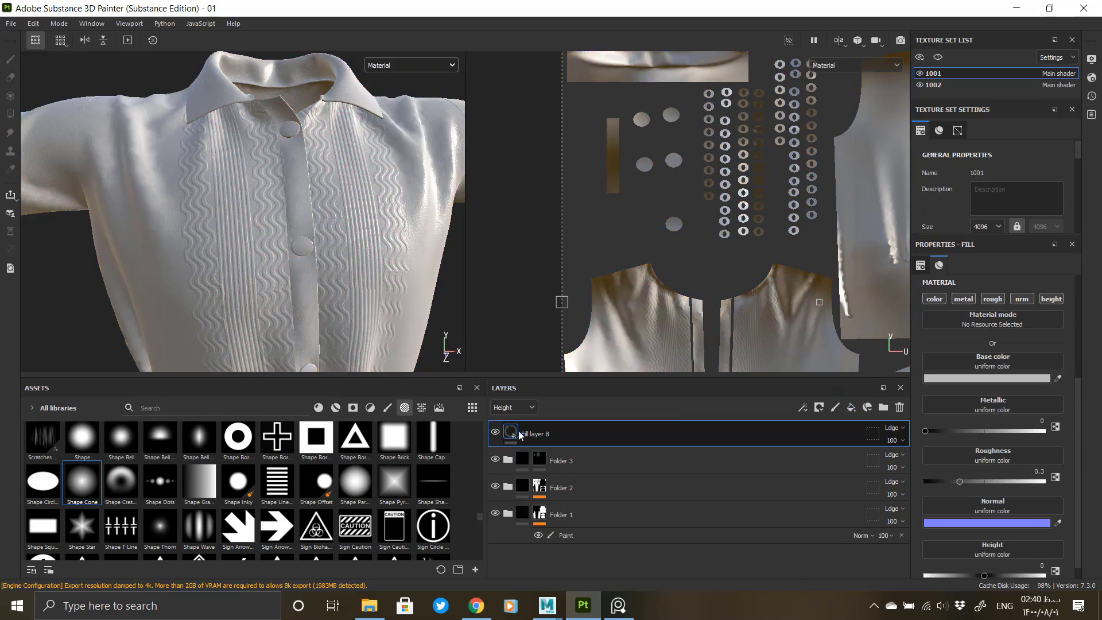
{"action": "right_click", "coordinate": [510, 431]}
{"action": "left_click", "coordinate": [1012, 379]}
{"action": "left_click", "coordinate": [936, 357]}
{"action": "left_click", "coordinate": [912, 349]}
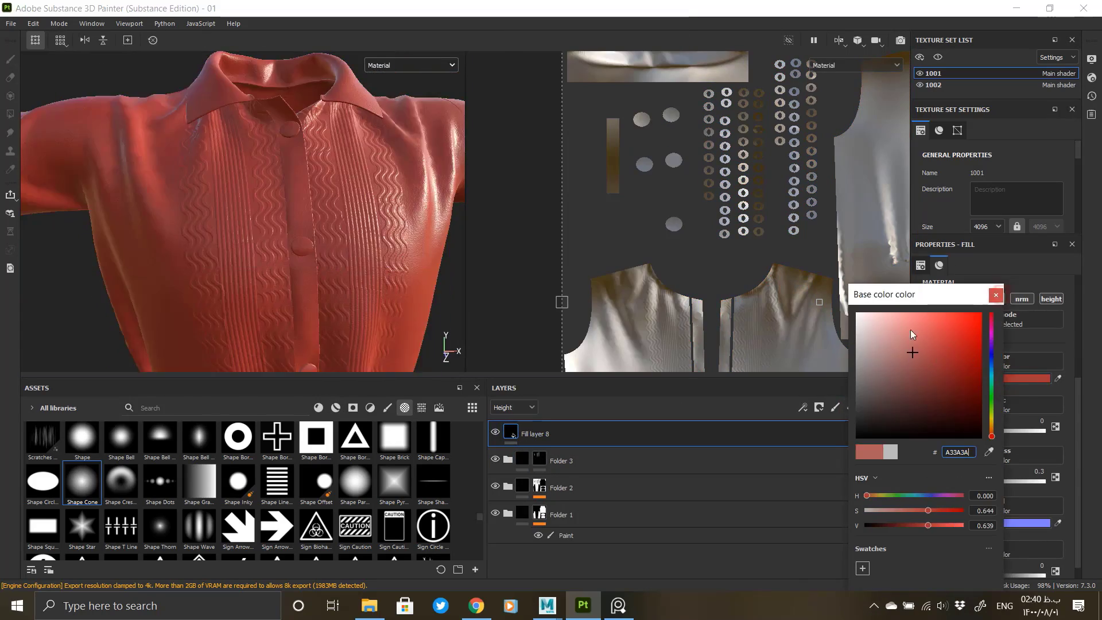
{"action": "left_click", "coordinate": [995, 295]}
Step: Give Fill layer 8 a black mask and reveal only the shirt's five buttons in it with polygon fill
{"action": "right_click", "coordinate": [517, 432]}
{"action": "left_click", "coordinate": [568, 221]}
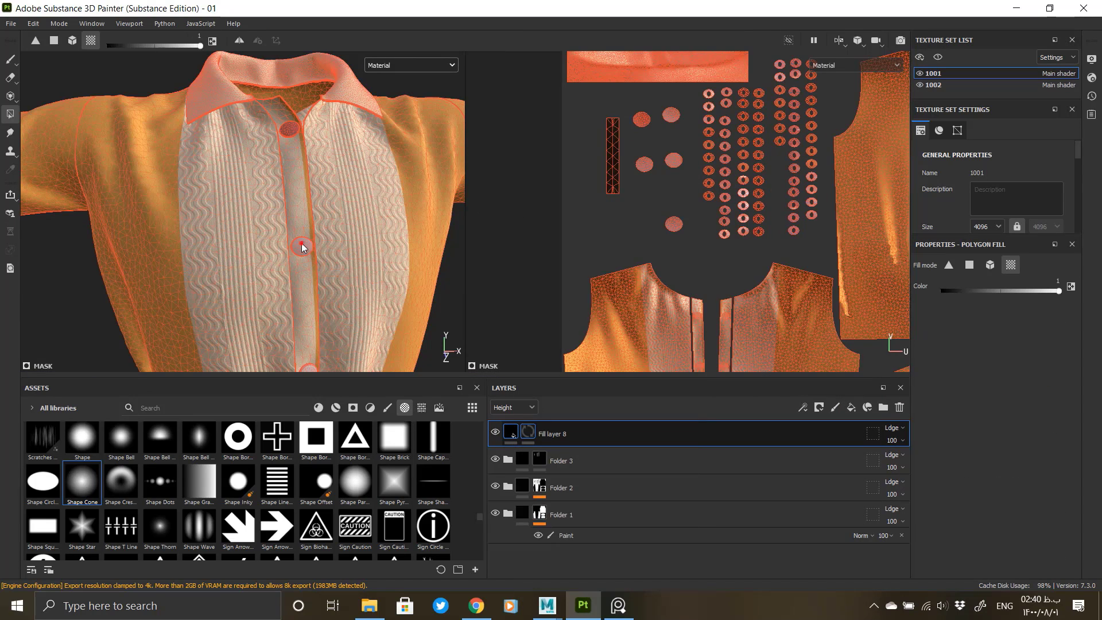
{"action": "middle_click_drag", "start_coordinate": [313, 264], "coordinate": [314, 167], "text": "alt"}
{"action": "left_click_drag", "start_coordinate": [307, 277], "coordinate": [320, 305]}
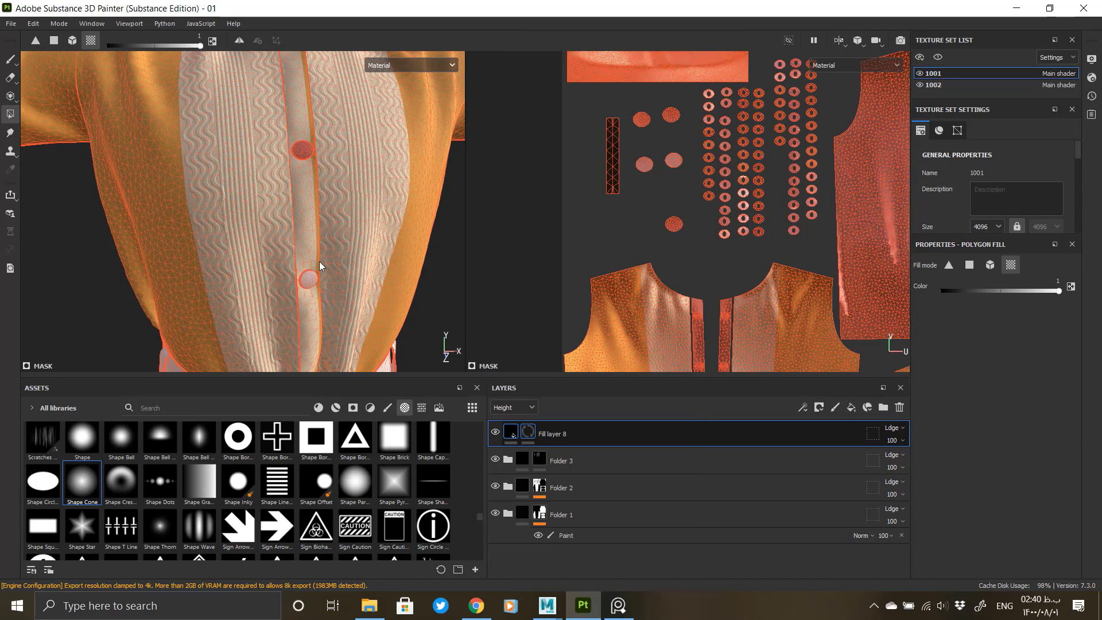
{"action": "left_click_drag", "start_coordinate": [308, 252], "coordinate": [311, 241], "text": "alt"}
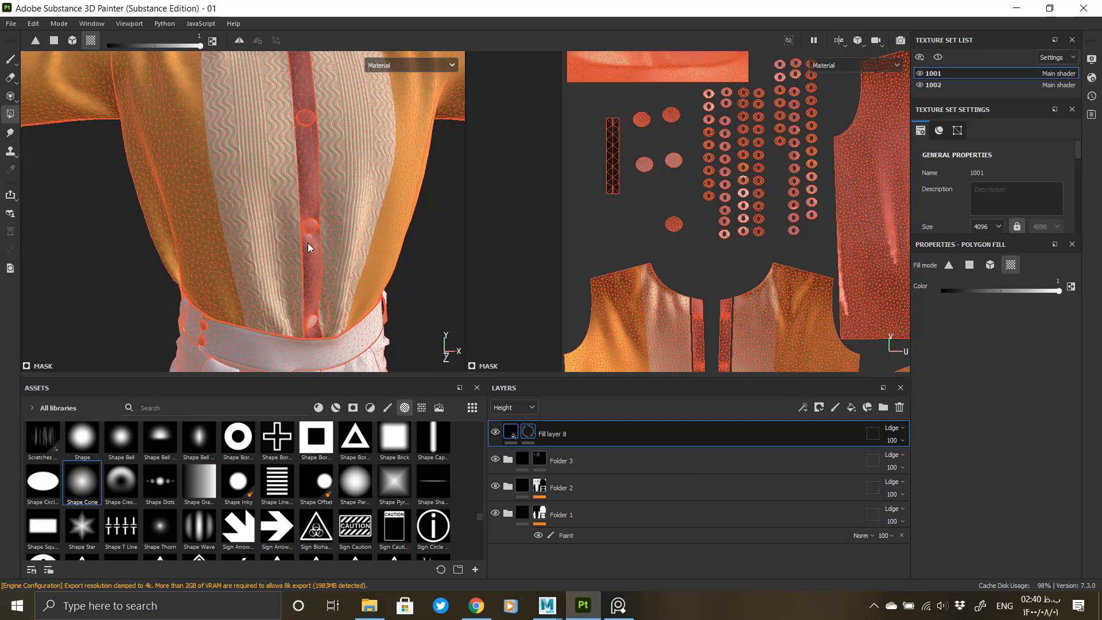
{"action": "key", "text": "ctrl+z"}
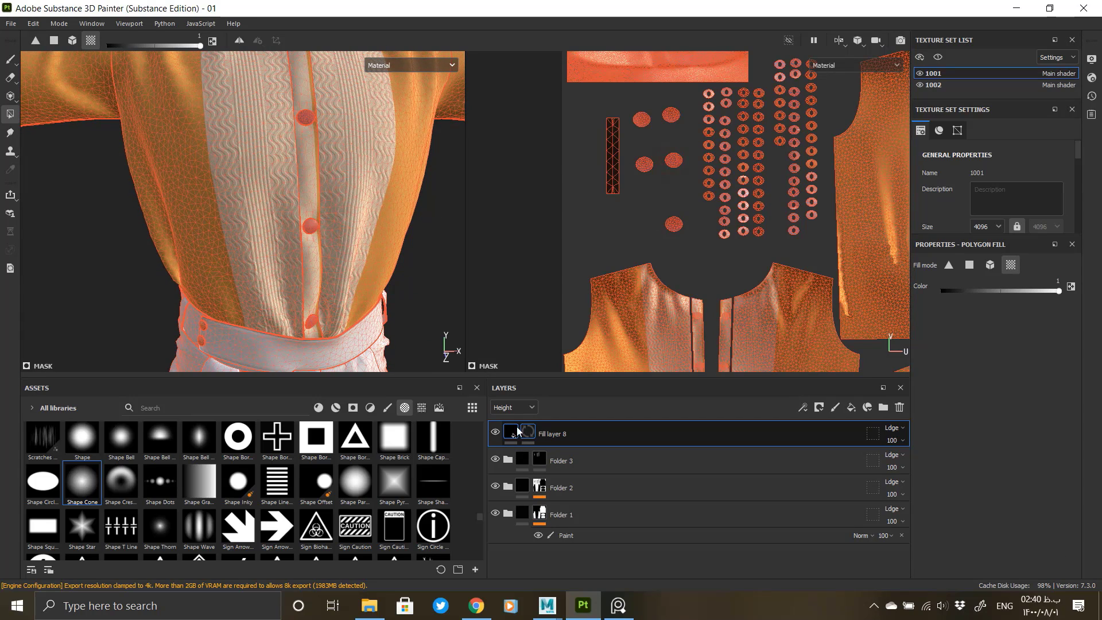
Step: Check the reference photo and set the button fill's base colour to D0D0D0 and its roughness to about 0.34
{"action": "left_click", "coordinate": [515, 429]}
{"action": "middle_click_drag", "start_coordinate": [344, 293], "coordinate": [352, 373], "text": "alt"}
{"action": "right_click_drag", "start_coordinate": [352, 367], "coordinate": [359, 371], "text": "alt"}
{"action": "left_click", "coordinate": [626, 606]}
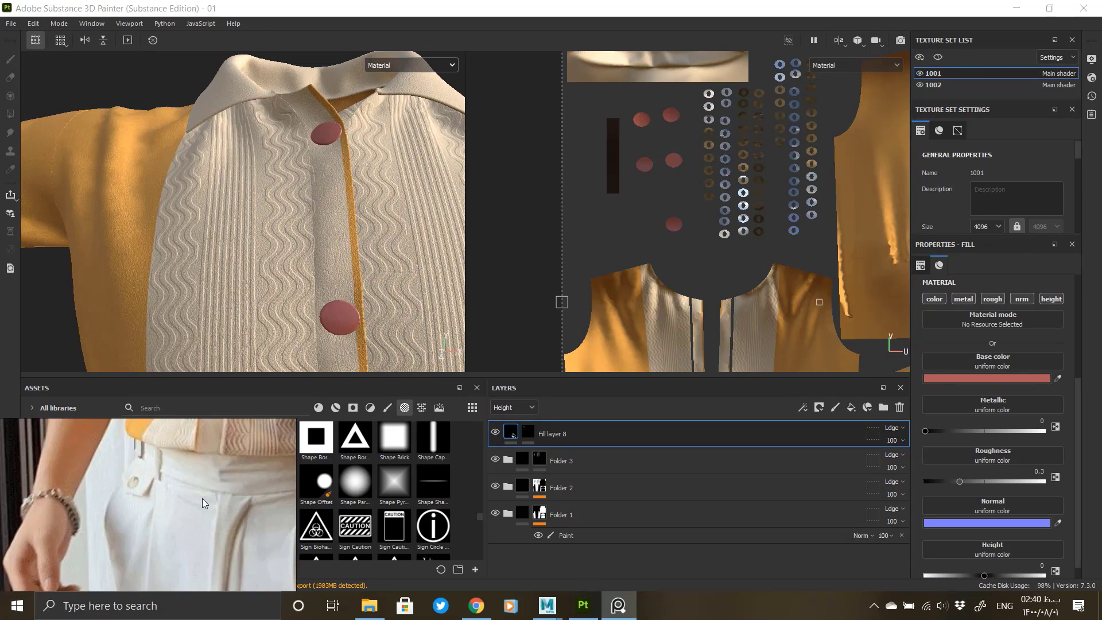
{"action": "left_click", "coordinate": [986, 378]}
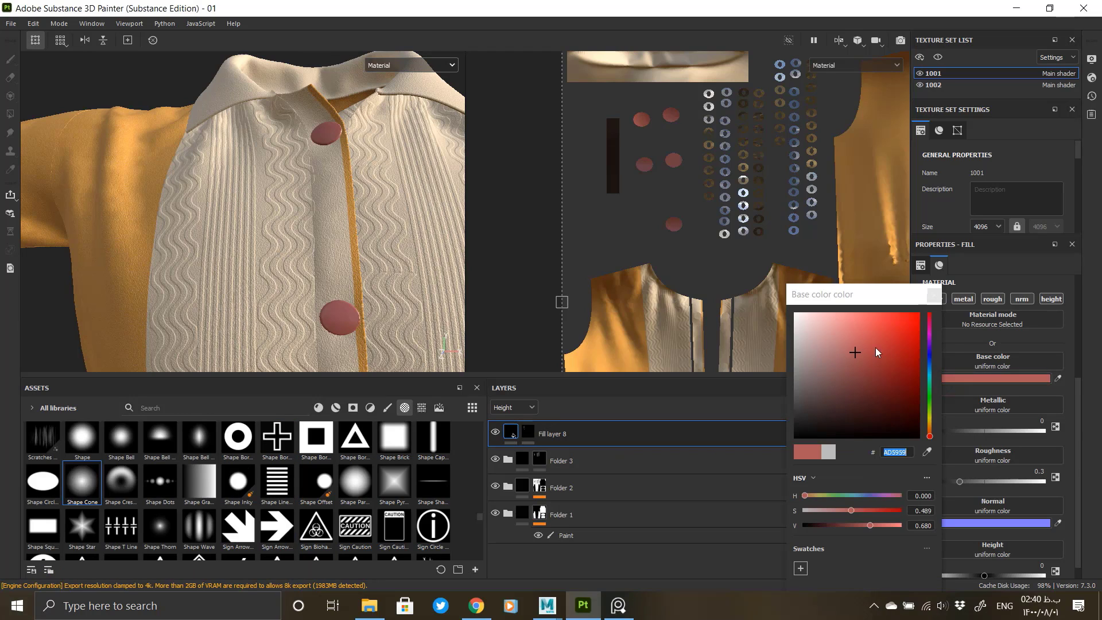
{"action": "type", "text": "D0D0D0"}
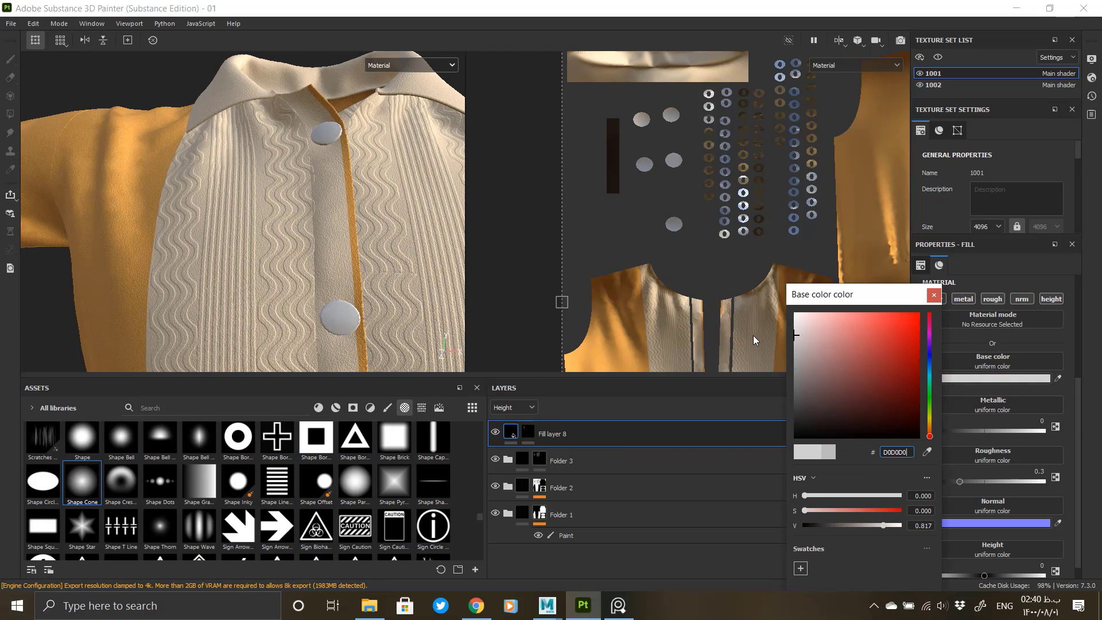
{"action": "left_click", "coordinate": [933, 295]}
{"action": "left_click_drag", "start_coordinate": [968, 484], "coordinate": [971, 485]}
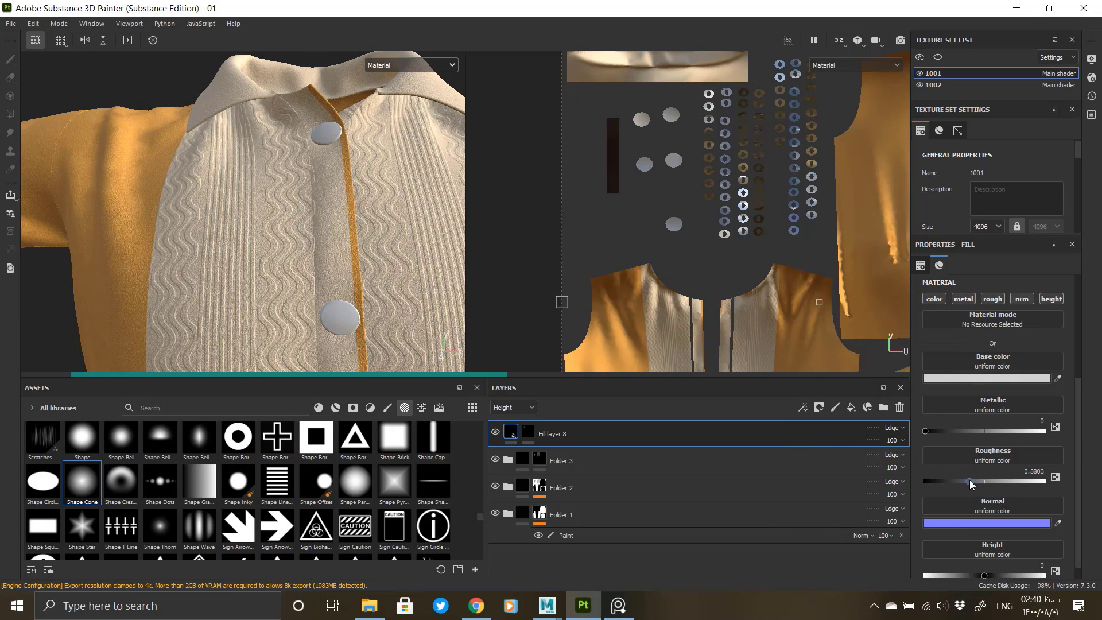
{"action": "scroll", "coordinate": [967, 485], "scroll_direction": "down", "scroll_amount": 1}
{"action": "scroll", "coordinate": [966, 484], "scroll_direction": "up", "scroll_amount": 1}
Step: Create a new folder at the head of the layer stack and put the shirt buttons' Fill layer 8 inside it
{"action": "left_click_drag", "start_coordinate": [334, 262], "coordinate": [376, 318], "text": "alt"}
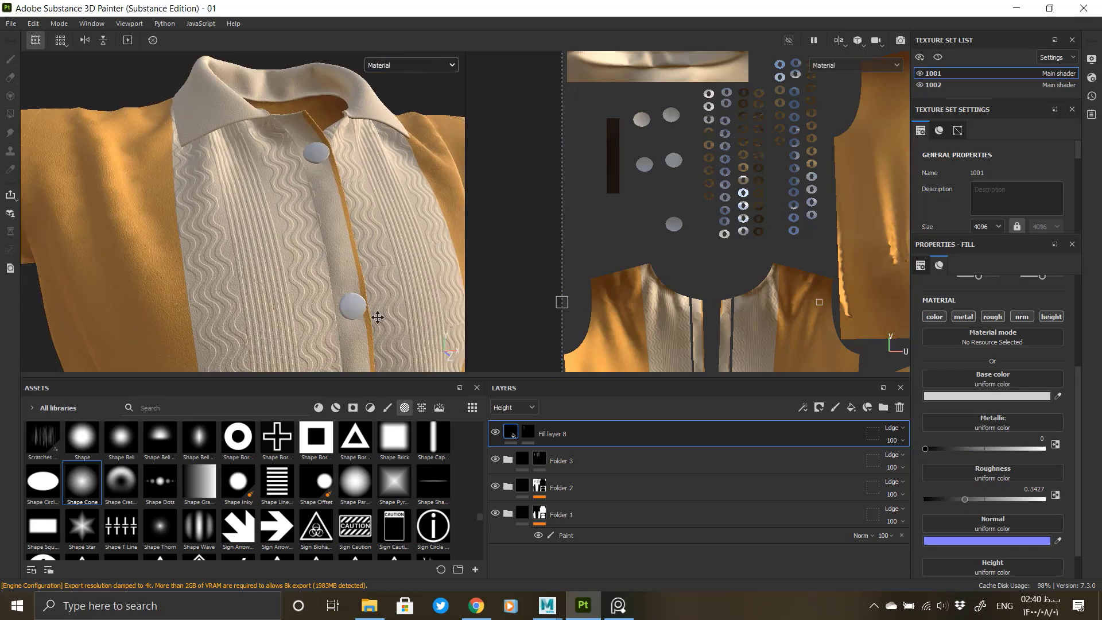
{"action": "middle_click_drag", "start_coordinate": [377, 318], "coordinate": [335, 214], "text": "alt"}
{"action": "left_click_drag", "start_coordinate": [335, 214], "coordinate": [339, 194], "text": "alt"}
{"action": "middle_click_drag", "start_coordinate": [339, 194], "coordinate": [359, 302], "text": "alt"}
{"action": "right_click_drag", "start_coordinate": [359, 302], "coordinate": [378, 315], "text": "alt"}
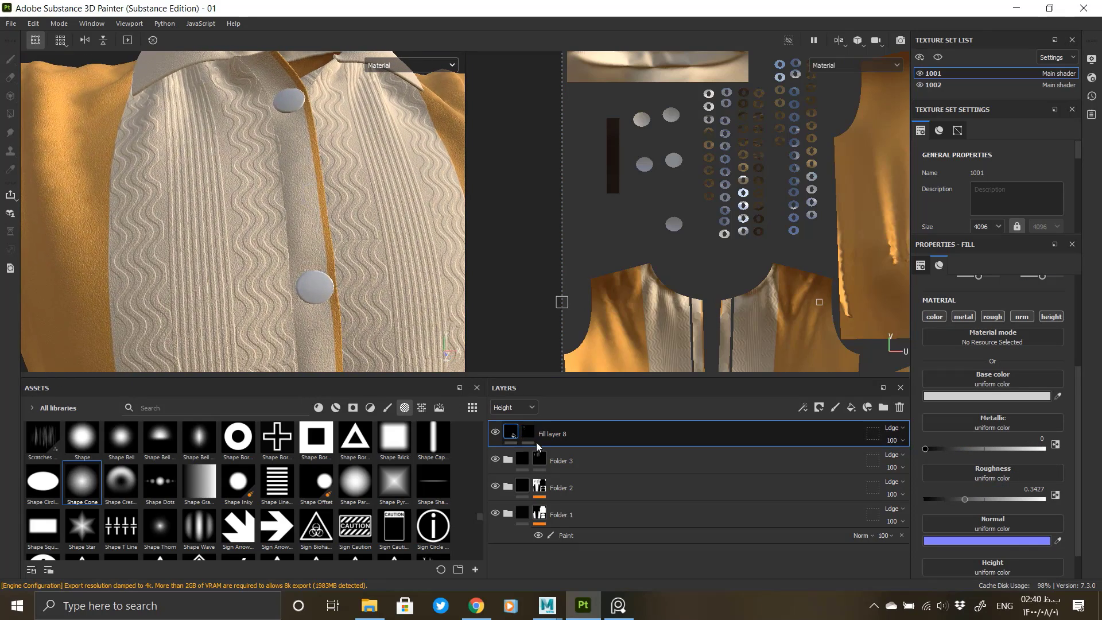
{"action": "left_click", "coordinate": [884, 409]}
{"action": "left_click", "coordinate": [550, 459]}
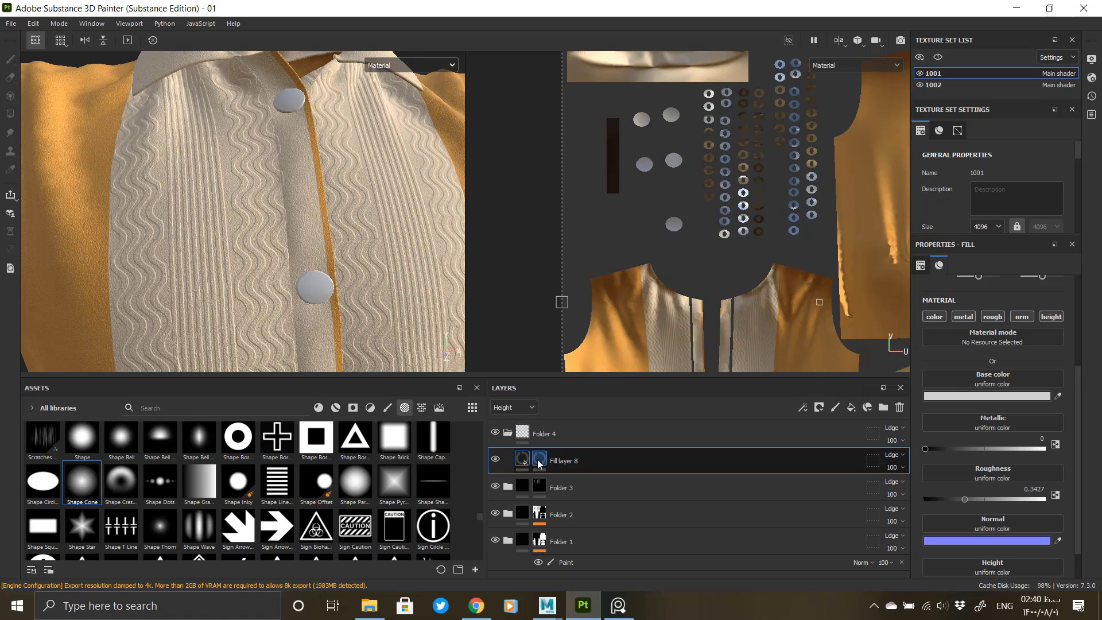
Step: Copy Fill layer 8's button mask onto Folder 4 and remove the mask from Fill layer 8
{"action": "right_click", "coordinate": [541, 459]}
{"action": "left_click", "coordinate": [600, 251]}
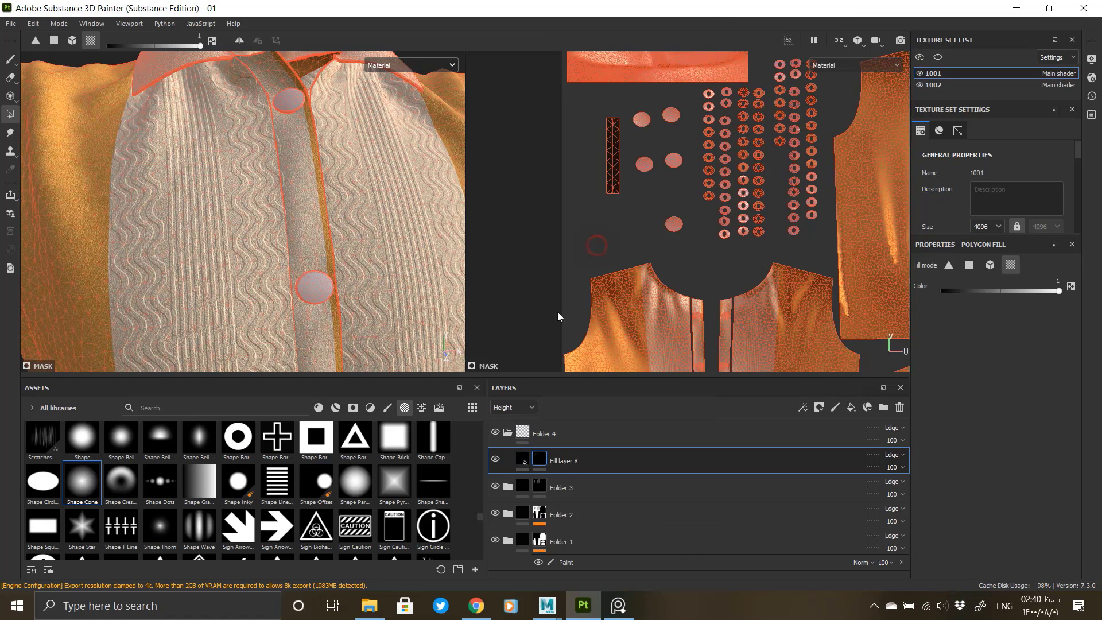
{"action": "right_click", "coordinate": [536, 459]}
{"action": "left_click", "coordinate": [577, 367]}
{"action": "left_click", "coordinate": [560, 433]}
{"action": "right_click", "coordinate": [541, 433]}
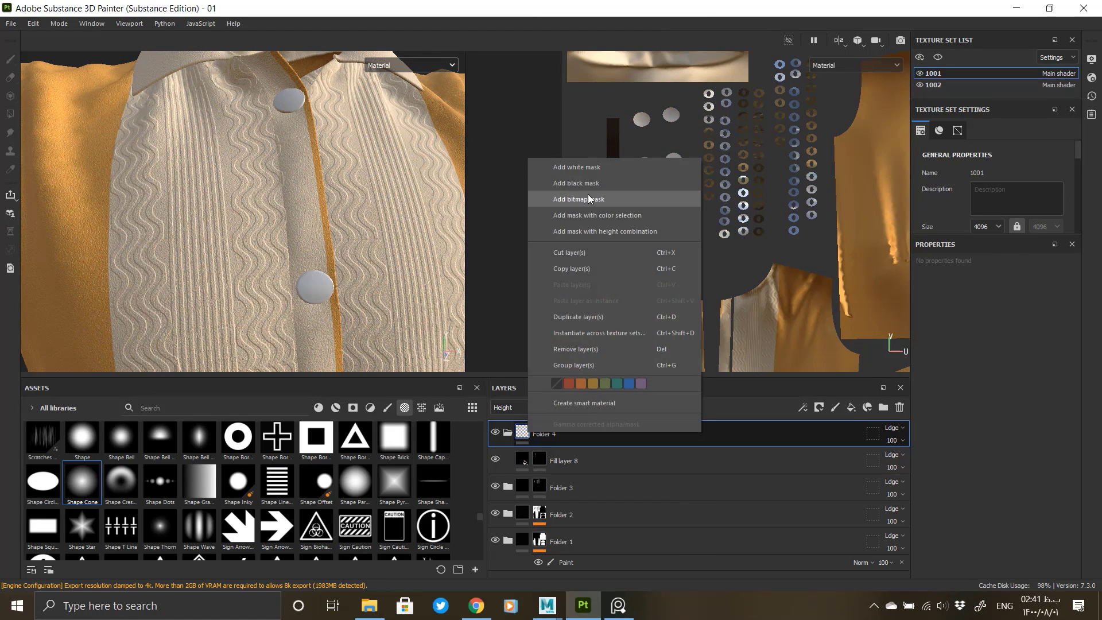
{"action": "left_click", "coordinate": [551, 427]}
{"action": "right_click", "coordinate": [541, 433]}
{"action": "left_click", "coordinate": [590, 383]}
{"action": "left_click", "coordinate": [550, 459]}
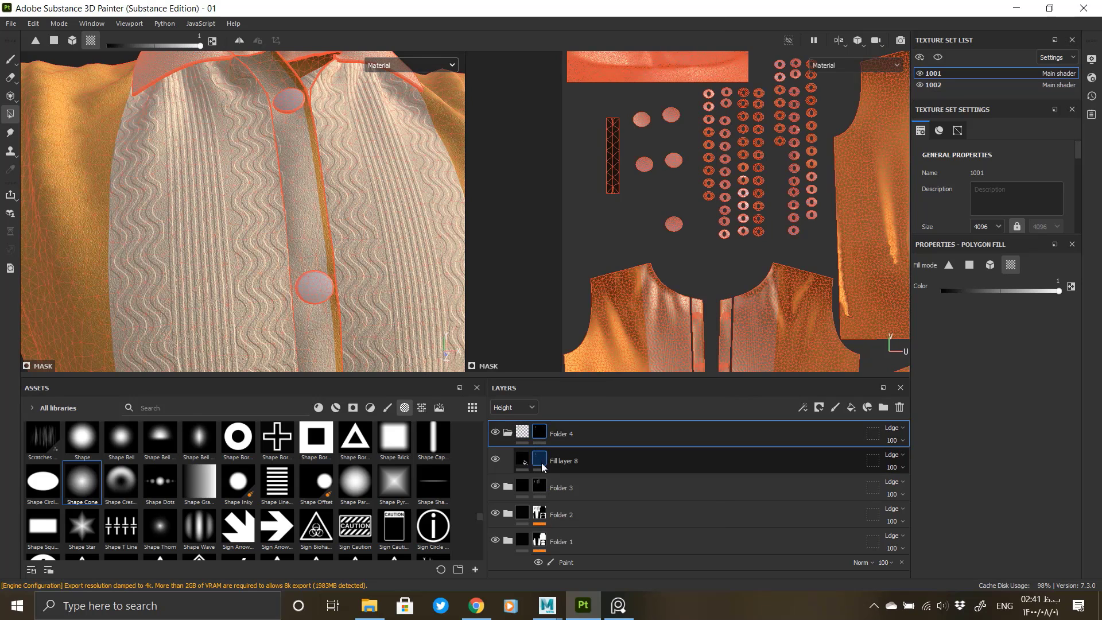
{"action": "right_click", "coordinate": [539, 459]}
{"action": "left_click", "coordinate": [586, 159]}
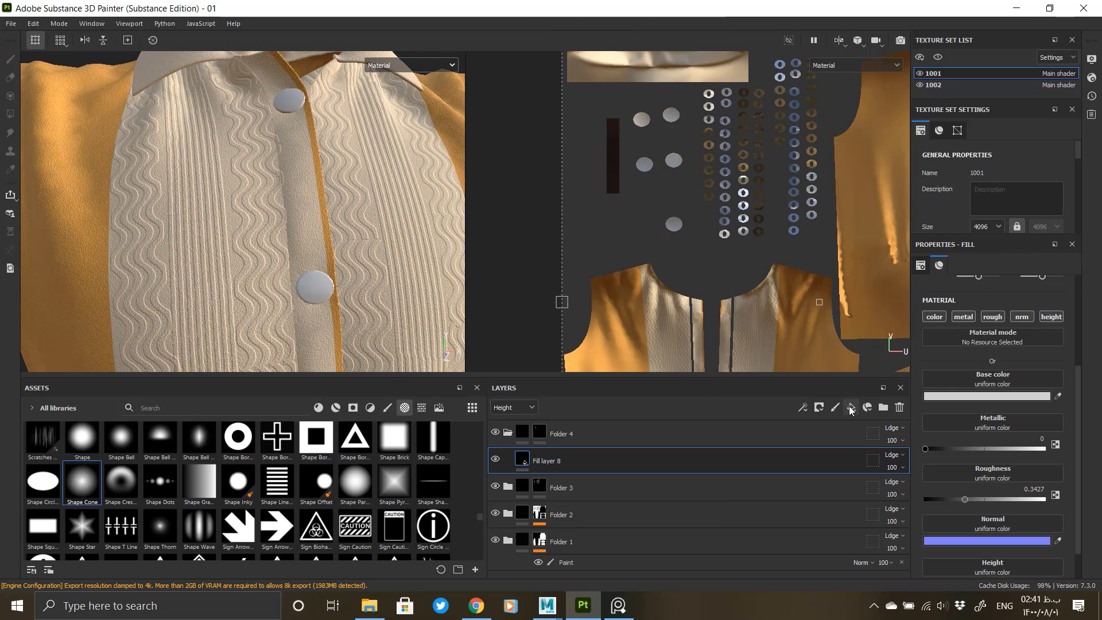
Step: Add a fill layer above Fill layer 8 inside Folder 4, with a black mask holding an empty generator
{"action": "right_click", "coordinate": [520, 465]}
{"action": "left_click", "coordinate": [560, 63]}
{"action": "right_click", "coordinate": [522, 465]}
{"action": "left_click", "coordinate": [538, 460]}
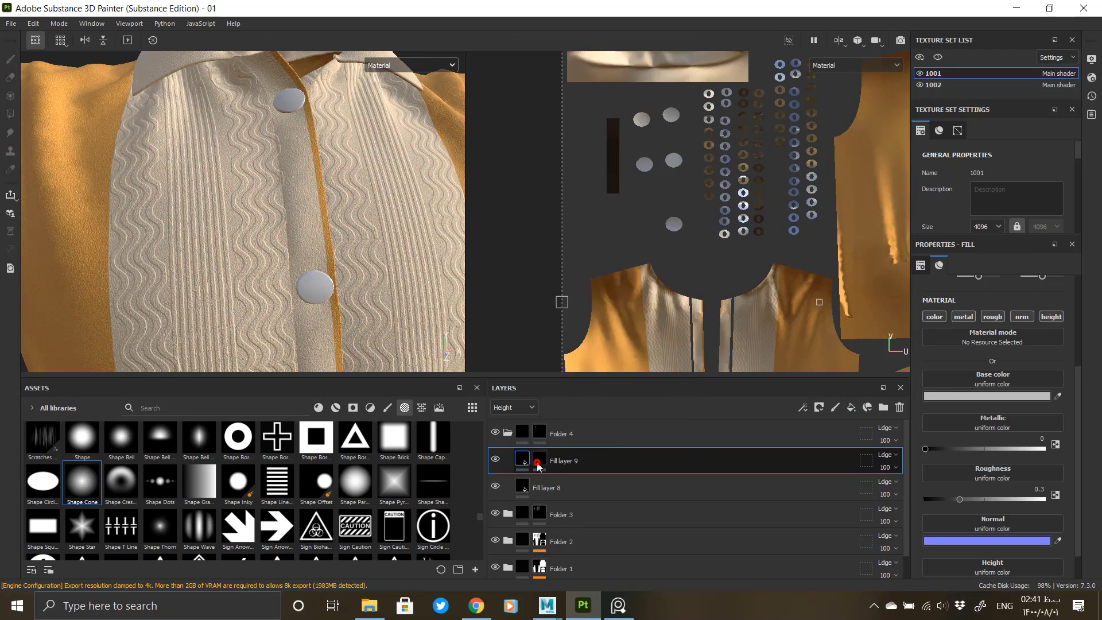
{"action": "right_click", "coordinate": [538, 460]}
{"action": "left_click", "coordinate": [593, 427]}
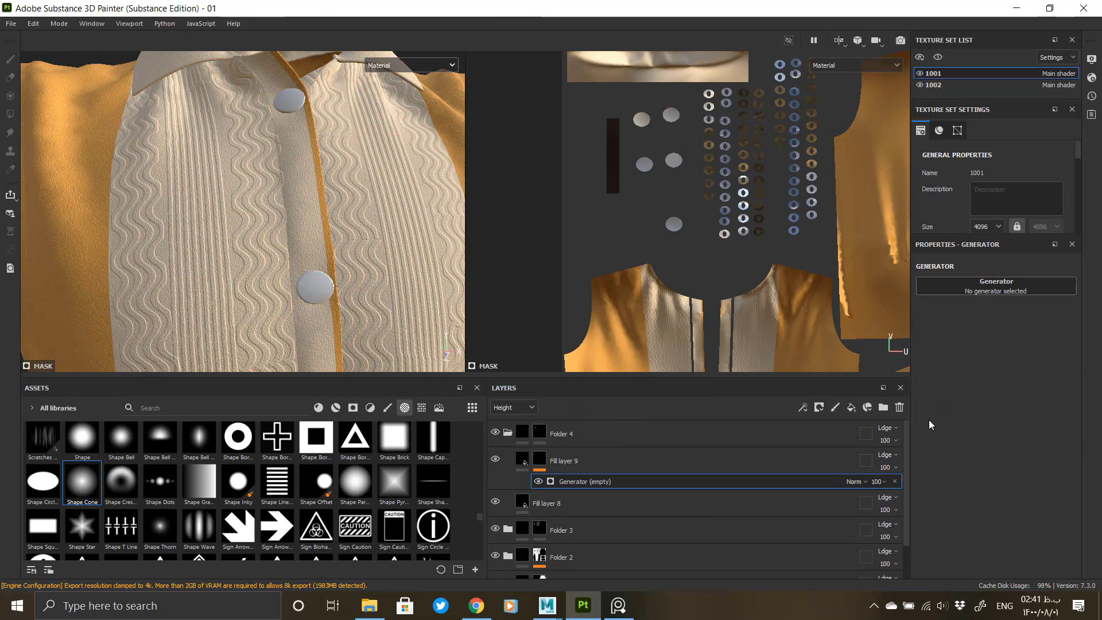
Step: Use UV Border Distance as the generator in Fill layer 9's mask, with distance 0.07 and smoothness 0.02
{"action": "left_click", "coordinate": [538, 459], "text": "alt"}
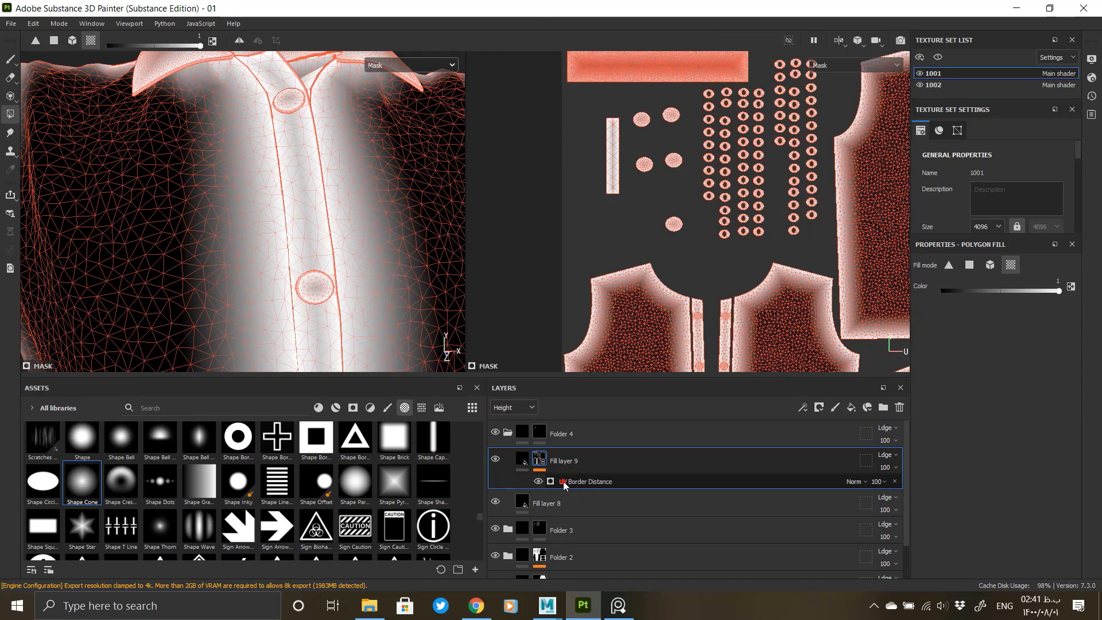
{"action": "left_click_drag", "start_coordinate": [942, 429], "coordinate": [932, 429]}
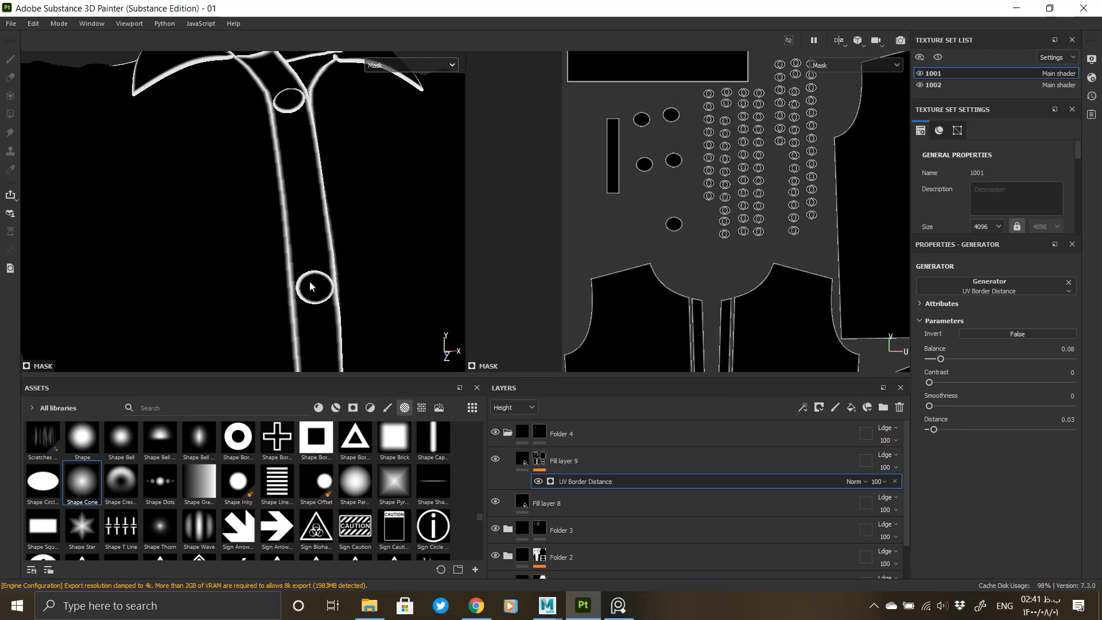
{"action": "scroll", "coordinate": [309, 275], "scroll_direction": "up", "scroll_amount": 3}
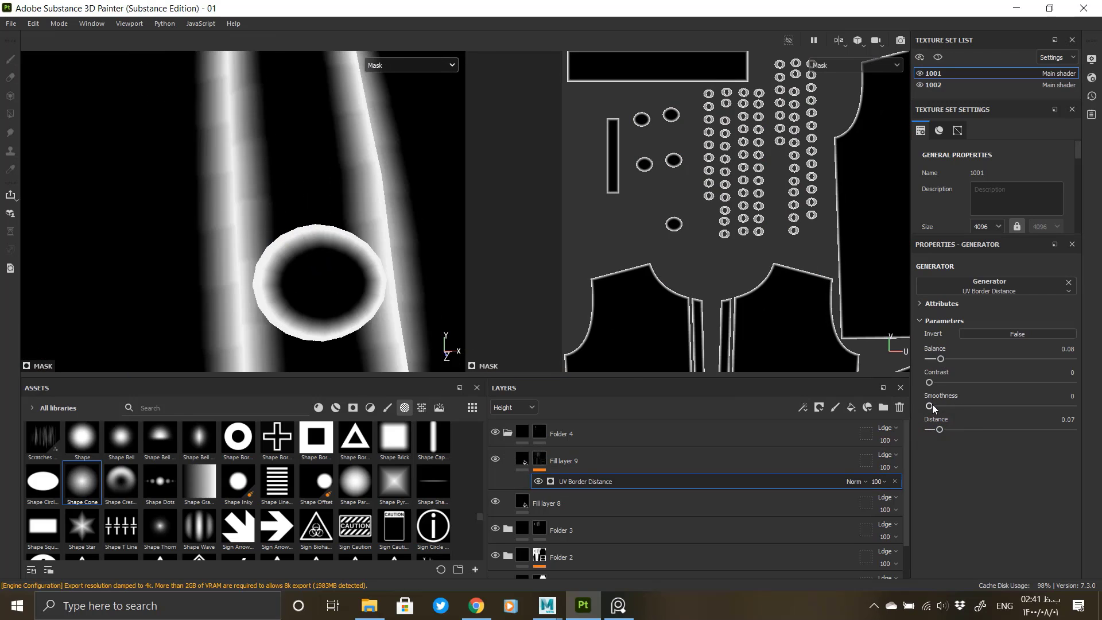
{"action": "left_click_drag", "start_coordinate": [929, 405], "coordinate": [931, 405]}
Step: Limit Fill layer 9 to the height channel at about -0.4 and fine-tune its UV Border Distance balance to 0.08
{"action": "left_click", "coordinate": [520, 462]}
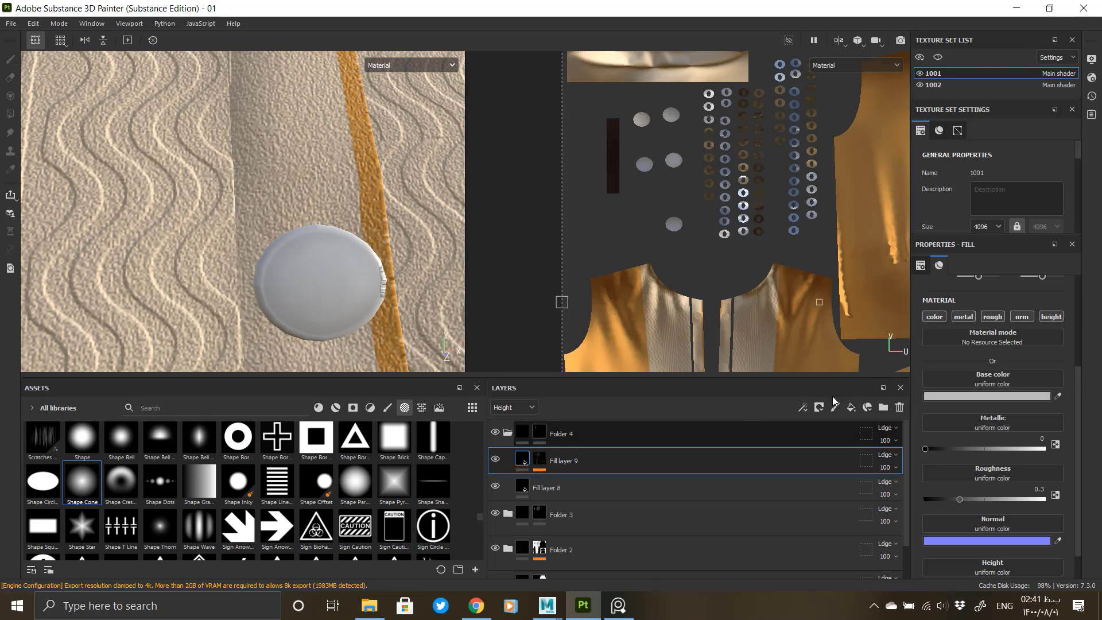
{"action": "left_click", "coordinate": [934, 316]}
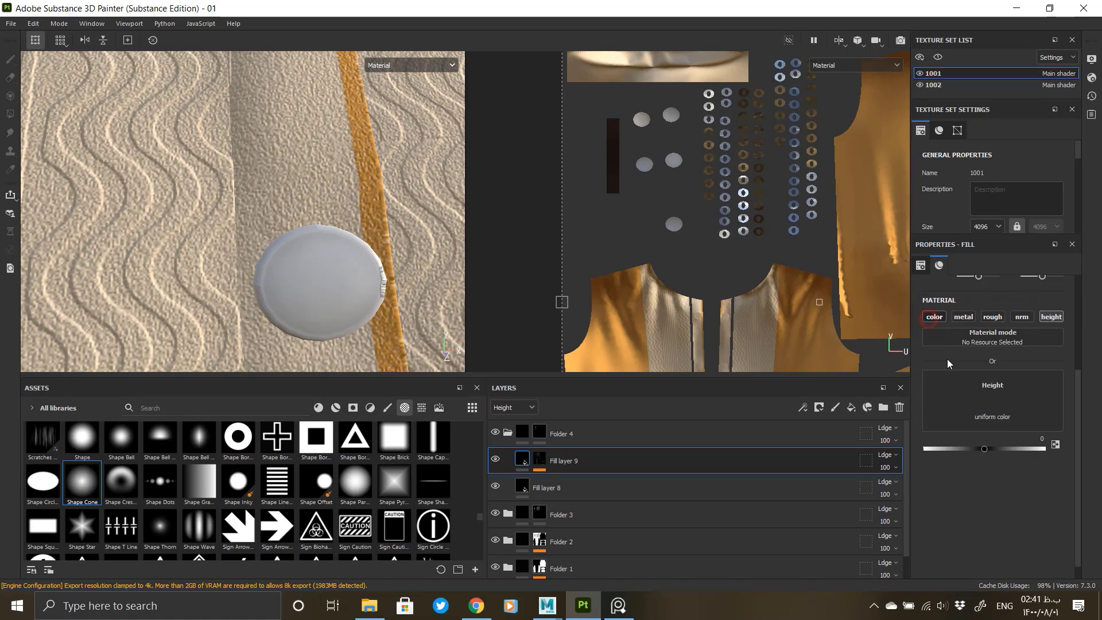
{"action": "mouse_move", "coordinate": [984, 405]}
{"action": "left_mouse_down"}
{"action": "mouse_move", "coordinate": [995, 406]}
{"action": "mouse_move", "coordinate": [965, 408]}
{"action": "left_mouse_up"}
{"action": "left_click", "coordinate": [539, 459], "text": "alt"}
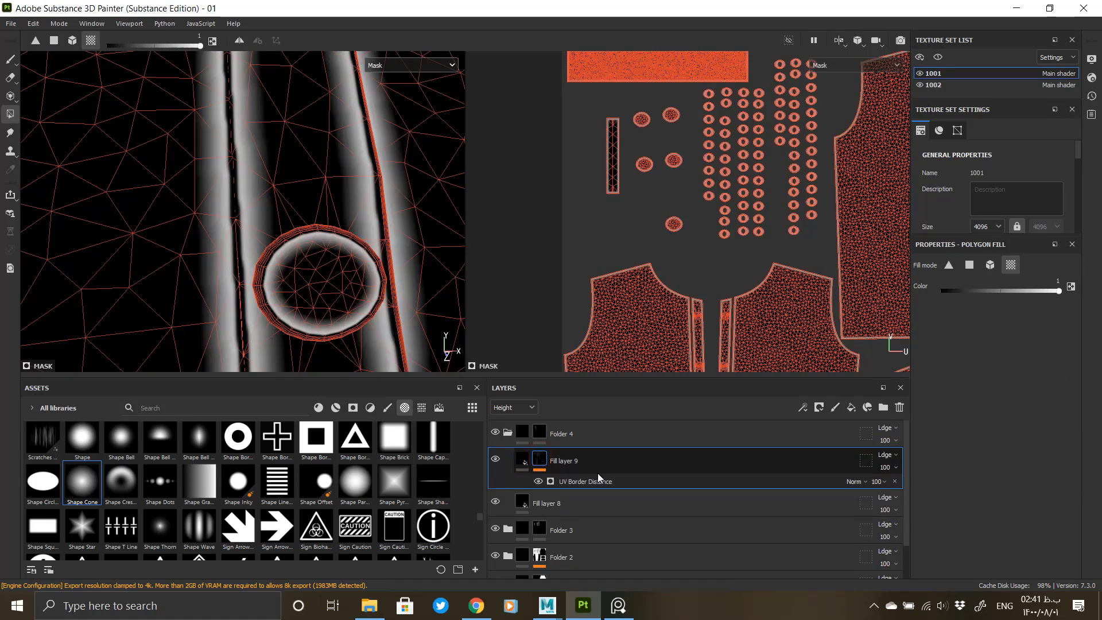
{"action": "left_click", "coordinate": [598, 480]}
{"action": "mouse_move", "coordinate": [942, 358]}
{"action": "left_mouse_down"}
{"action": "mouse_move", "coordinate": [951, 359]}
{"action": "mouse_move", "coordinate": [940, 359]}
{"action": "left_mouse_up"}
{"action": "left_click", "coordinate": [523, 460]}
{"action": "left_click_drag", "start_coordinate": [377, 320], "coordinate": [402, 321], "text": "alt"}
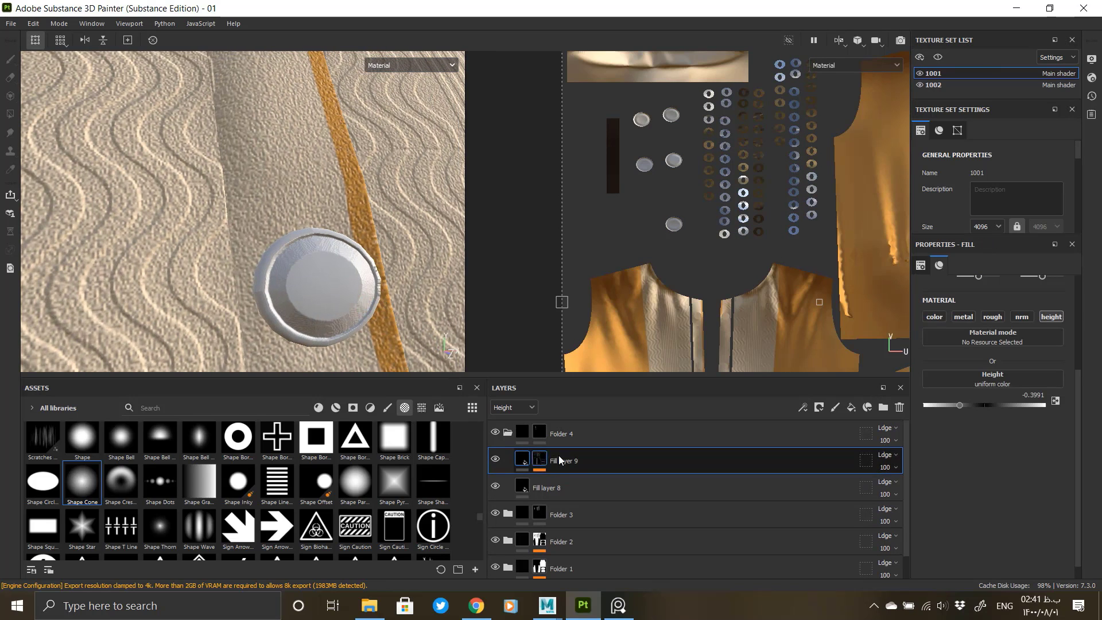
Step: Add a Blur filter with intensity 0.19 above the UV Border Distance generator in Fill layer 9's mask
{"action": "left_click", "coordinate": [540, 459], "text": "alt"}
{"action": "right_click", "coordinate": [577, 481]}
{"action": "left_click", "coordinate": [614, 440]}
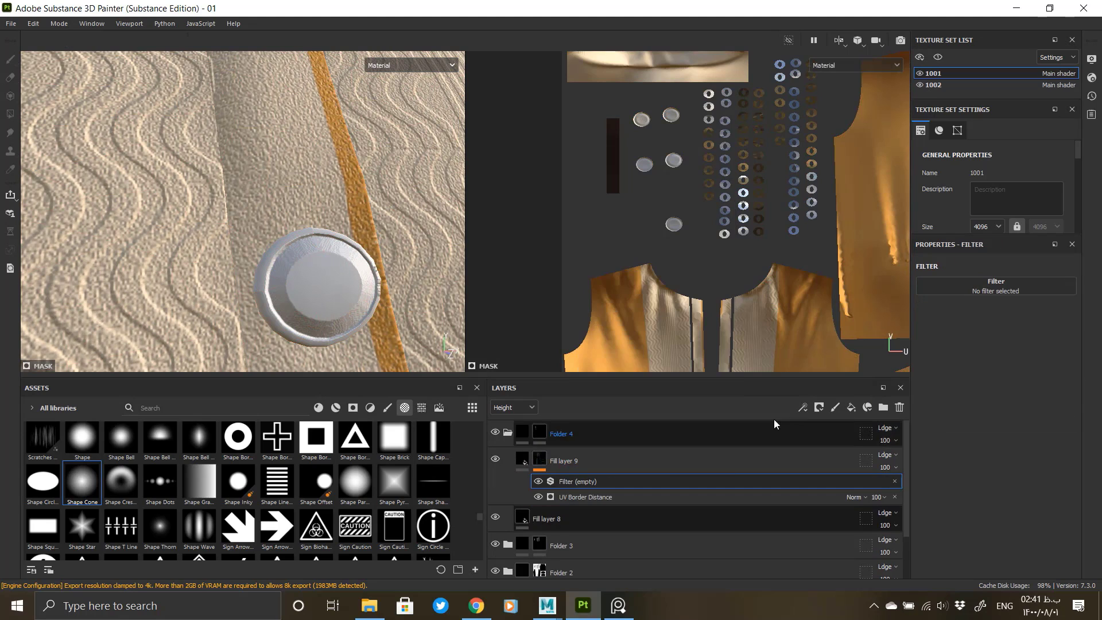
{"action": "left_click", "coordinate": [988, 285]}
{"action": "left_click", "coordinate": [952, 328]}
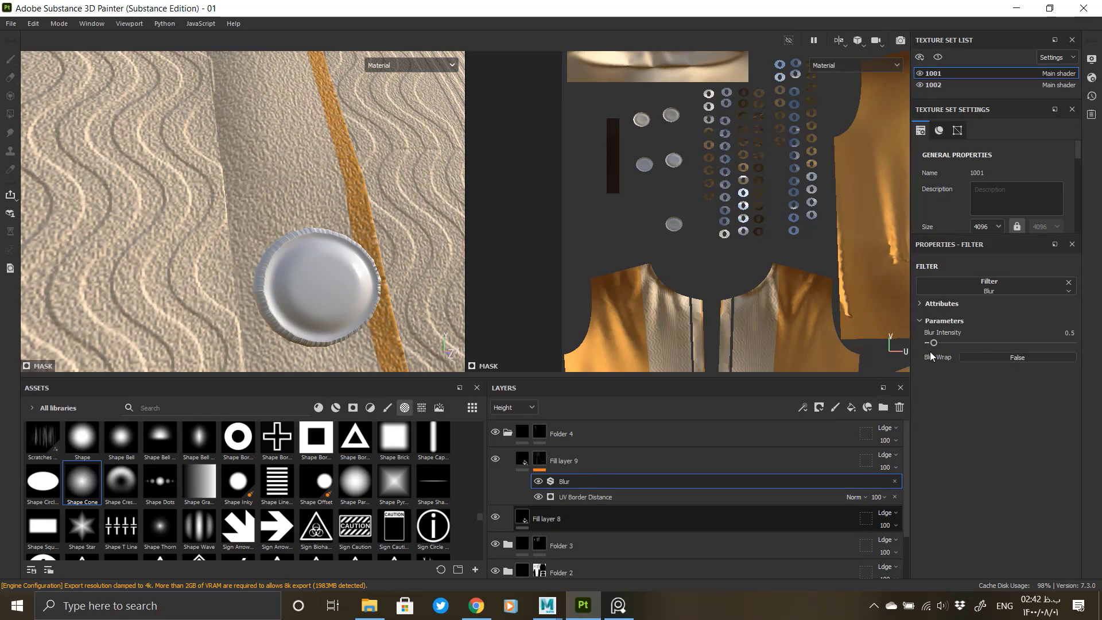
{"action": "left_click_drag", "start_coordinate": [933, 344], "coordinate": [931, 346]}
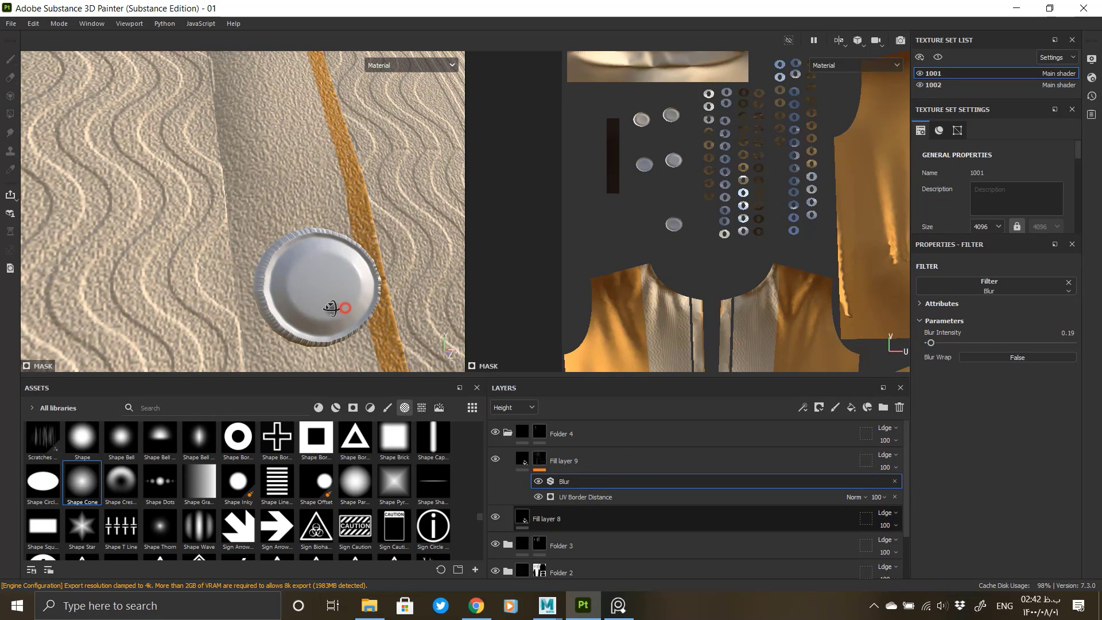
{"action": "left_click_drag", "start_coordinate": [343, 307], "coordinate": [375, 330], "text": "alt"}
Step: Set the UV Border Distance generator's distance to 0.07 and smoothness to 0.04
{"action": "left_click", "coordinate": [580, 497]}
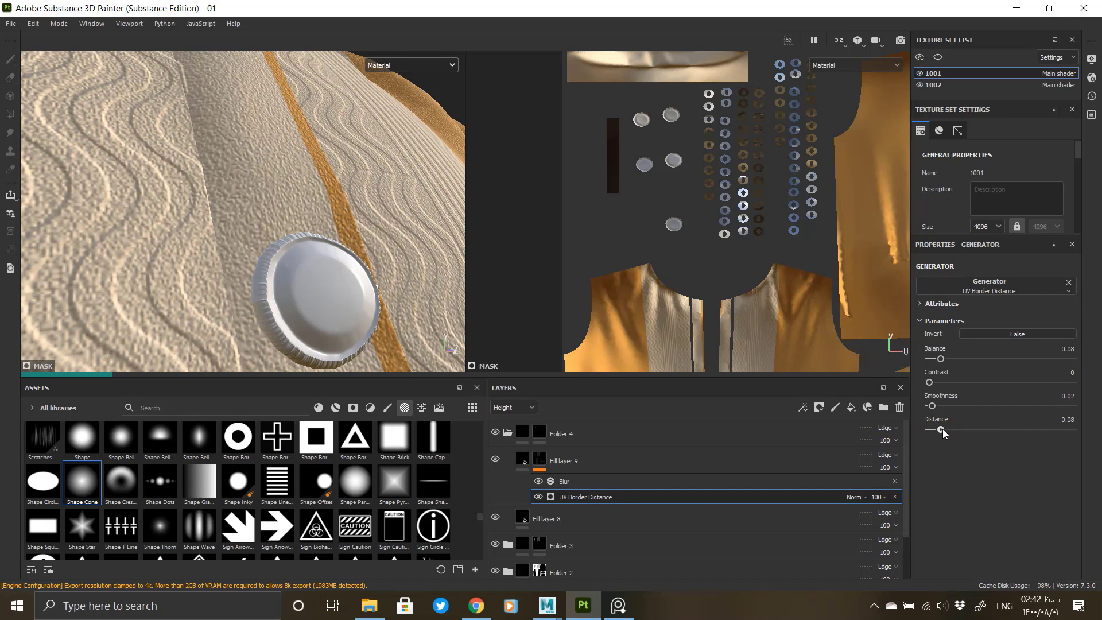
{"action": "left_click_drag", "start_coordinate": [942, 433], "coordinate": [939, 432]}
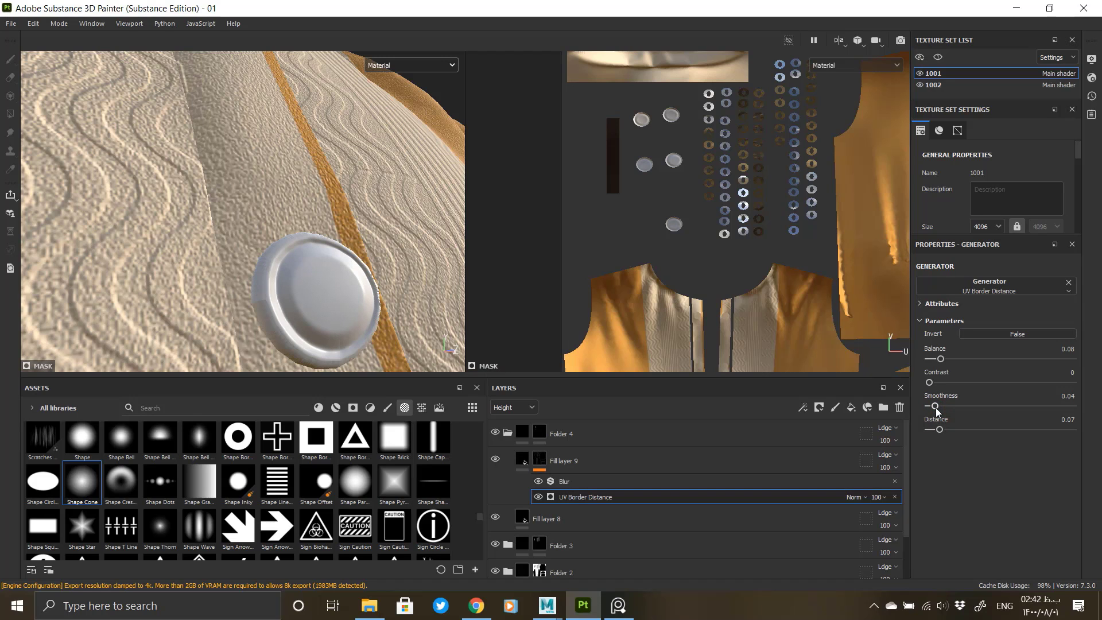
{"action": "left_click_drag", "start_coordinate": [404, 316], "coordinate": [276, 303], "text": "alt"}
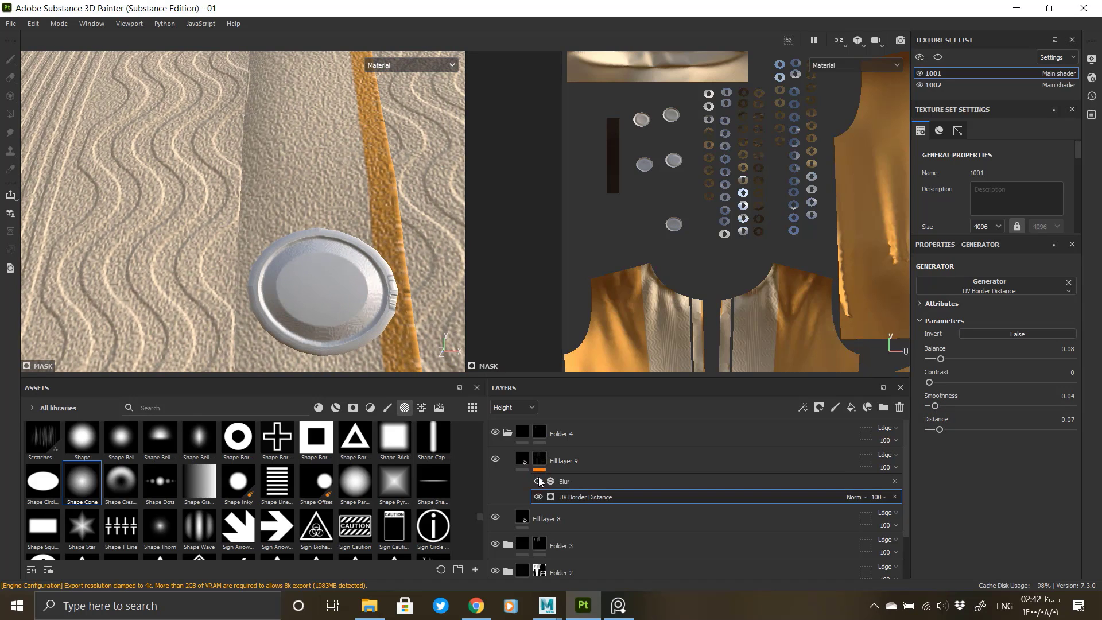
Step: Delete the Blur filter from Fill layer 9's mask and check the buttons' rims on the shirt
{"action": "left_click", "coordinate": [893, 481]}
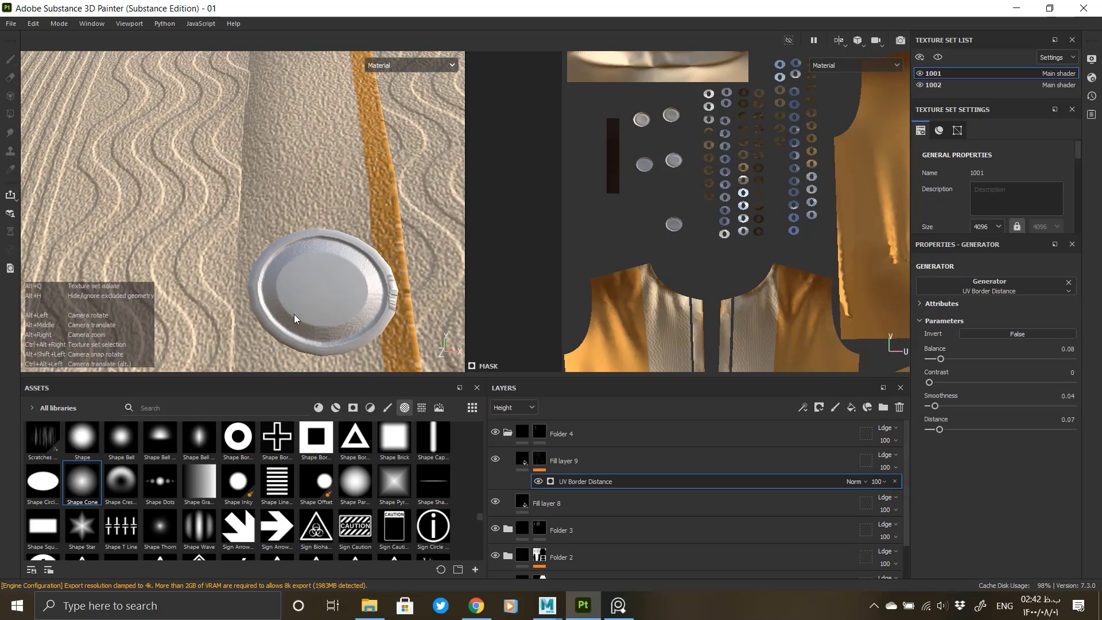
{"action": "left_click_drag", "start_coordinate": [295, 318], "coordinate": [252, 269], "text": "alt"}
{"action": "right_click_drag", "start_coordinate": [252, 270], "coordinate": [40, 233], "text": "alt"}
{"action": "left_click_drag", "start_coordinate": [327, 248], "coordinate": [302, 298], "text": "alt"}
{"action": "middle_click_drag", "start_coordinate": [301, 299], "coordinate": [292, 214], "text": "alt"}
{"action": "left_click_drag", "start_coordinate": [292, 214], "coordinate": [308, 162], "text": "alt"}
{"action": "middle_click_drag", "start_coordinate": [309, 162], "coordinate": [313, 351], "text": "alt"}
{"action": "right_click_drag", "start_coordinate": [313, 351], "coordinate": [406, 334], "text": "alt"}
Step: Set Fill layer 8's roughness to about 0.38 and darken its base colour slightly to a light neutral grey
{"action": "left_click", "coordinate": [523, 460]}
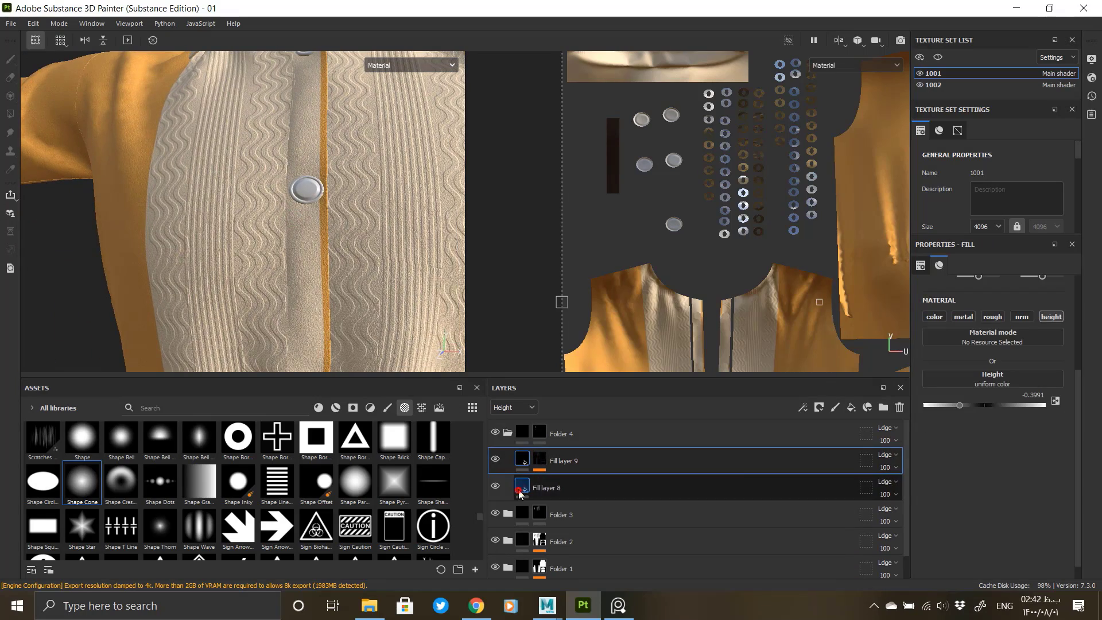
{"action": "left_click", "coordinate": [519, 489]}
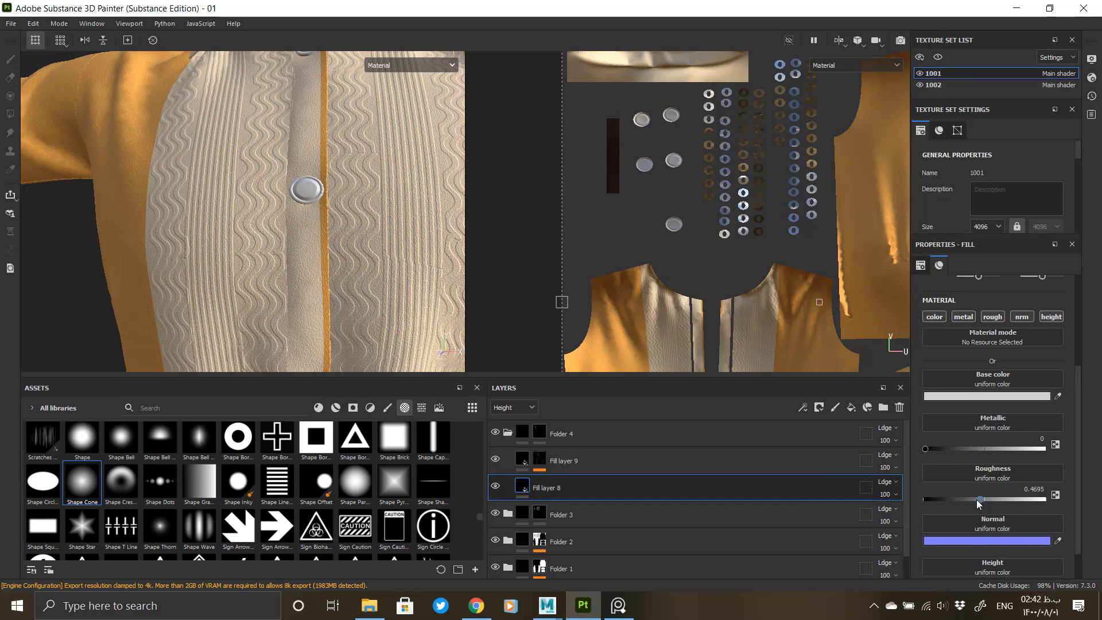
{"action": "left_click_drag", "start_coordinate": [978, 502], "coordinate": [969, 500]}
{"action": "left_click", "coordinate": [986, 396]}
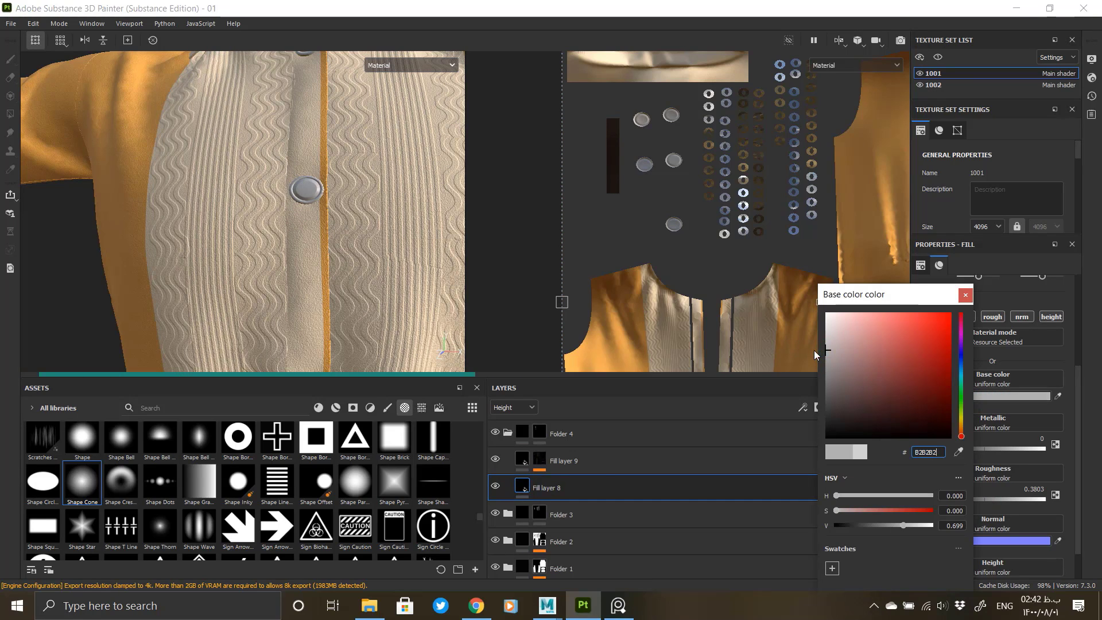
{"action": "left_click_drag", "start_coordinate": [814, 350], "coordinate": [809, 340]}
{"action": "scroll", "coordinate": [970, 471], "scroll_direction": "down", "scroll_amount": 1}
{"action": "scroll", "coordinate": [966, 459], "scroll_direction": "up", "scroll_amount": 3}
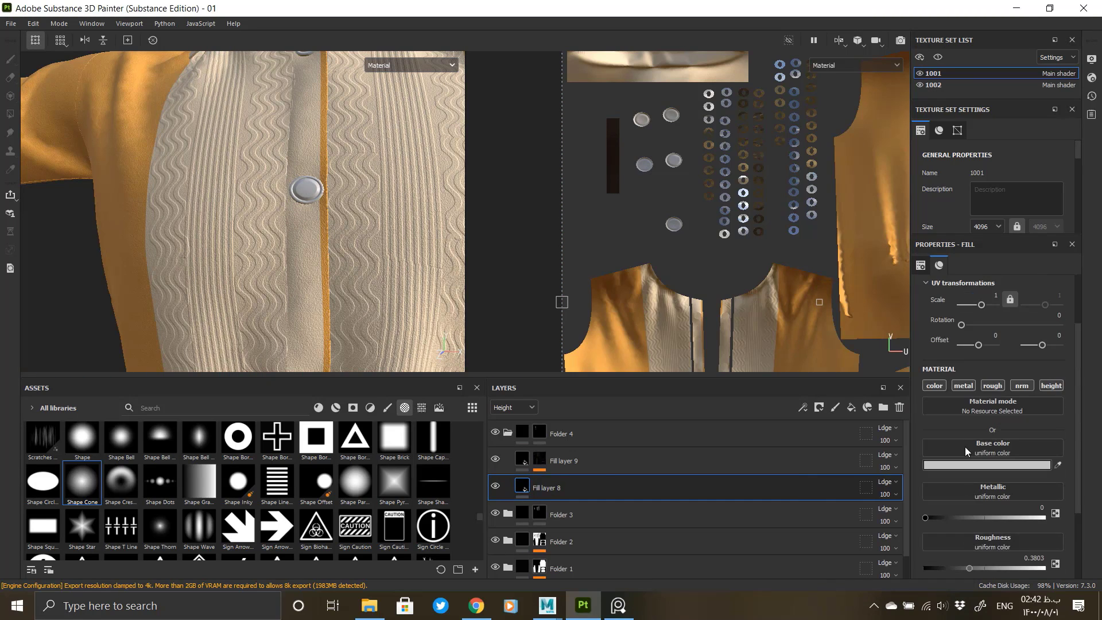
Step: Examine the whole textured outfit from a distance and from several angles
{"action": "scroll", "coordinate": [965, 451], "scroll_direction": "up", "scroll_amount": 1}
{"action": "right_click_drag", "start_coordinate": [423, 250], "coordinate": [227, 249], "text": "alt"}
{"action": "middle_click_drag", "start_coordinate": [359, 346], "coordinate": [358, 189], "text": "alt"}
{"action": "right_click_drag", "start_coordinate": [390, 229], "coordinate": [270, 250], "text": "alt"}
{"action": "left_click_drag", "start_coordinate": [321, 232], "coordinate": [294, 238], "text": "alt"}
{"action": "middle_click_drag", "start_coordinate": [292, 247], "coordinate": [285, 202], "text": "alt"}
{"action": "left_click_drag", "start_coordinate": [247, 218], "coordinate": [259, 239], "text": "alt"}
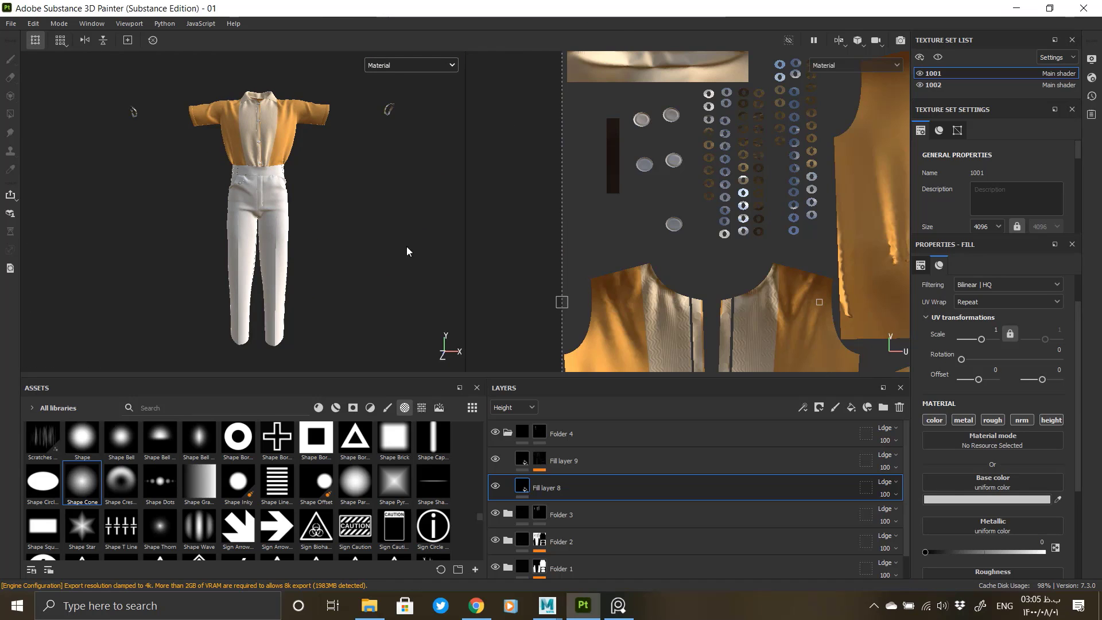
{"action": "left_click_drag", "start_coordinate": [408, 249], "coordinate": [310, 245], "text": "alt"}
Step: Open the texture export settings and browse to the Vintage style folder for the output directory
{"action": "left_click", "coordinate": [11, 23]}
{"action": "left_click", "coordinate": [62, 214]}
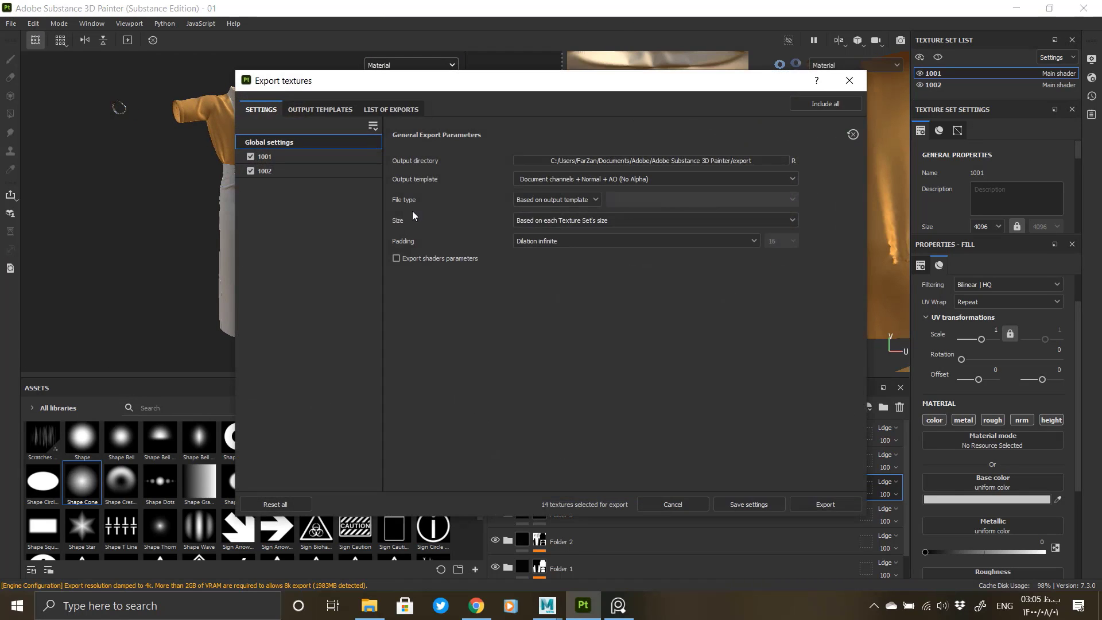
{"action": "left_click", "coordinate": [559, 161]}
{"action": "scroll", "coordinate": [299, 224], "scroll_direction": "up", "scroll_amount": 5}
{"action": "left_click", "coordinate": [301, 221]}
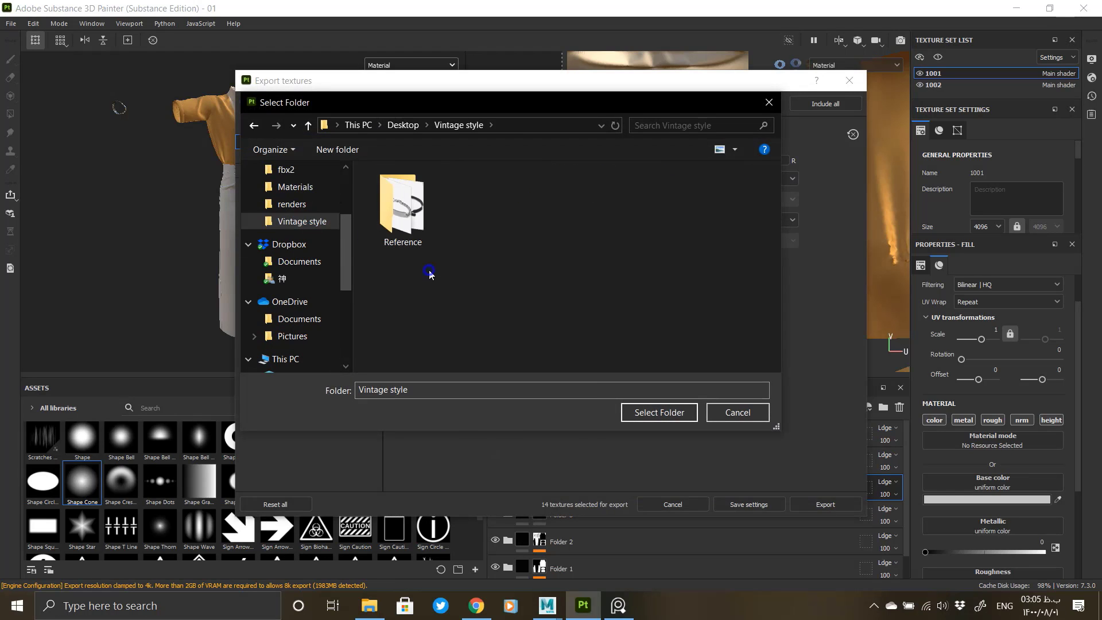
Step: Create a folder named Textures inside Vintage style and choose it as the export output directory
{"action": "right_click", "coordinate": [430, 271]}
{"action": "mouse_move", "coordinate": [519, 467]}
{"action": "left_click", "coordinate": [617, 463]}
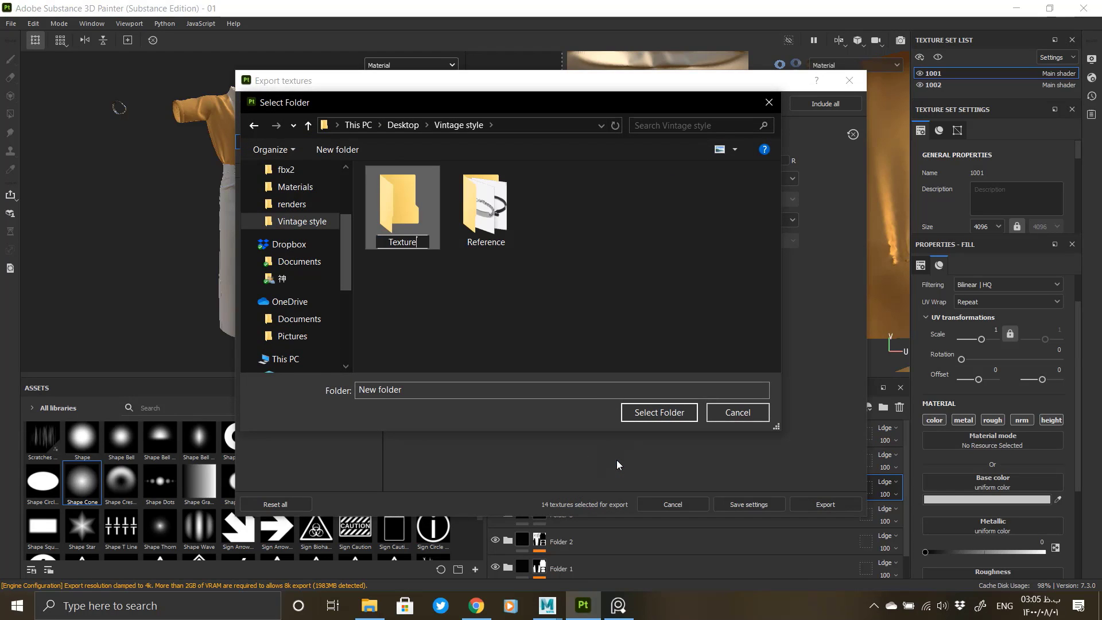
{"action": "type", "text": "Textures"}
{"action": "key", "text": "Return"}
{"action": "key", "text": "Return"}
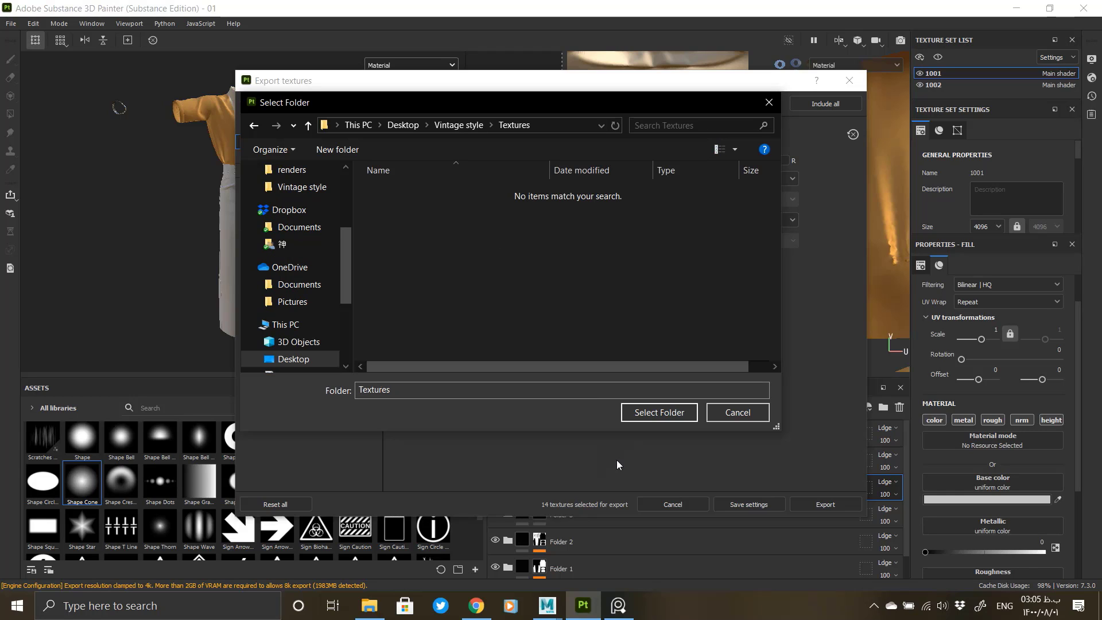
{"action": "left_click", "coordinate": [658, 412]}
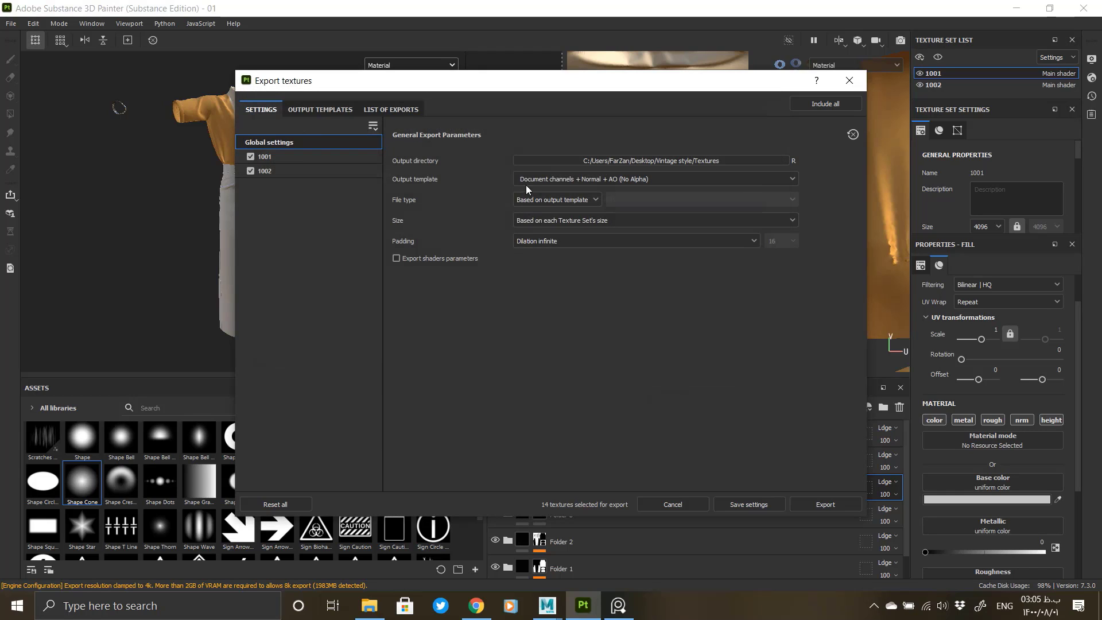
Step: Set the export to the Arnold UDIM Legacy (AiStandard) template, exr file type, 4096 size and Dilation infinite padding
{"action": "left_click", "coordinate": [546, 179]}
{"action": "scroll", "coordinate": [561, 287], "scroll_direction": "down", "scroll_amount": 1}
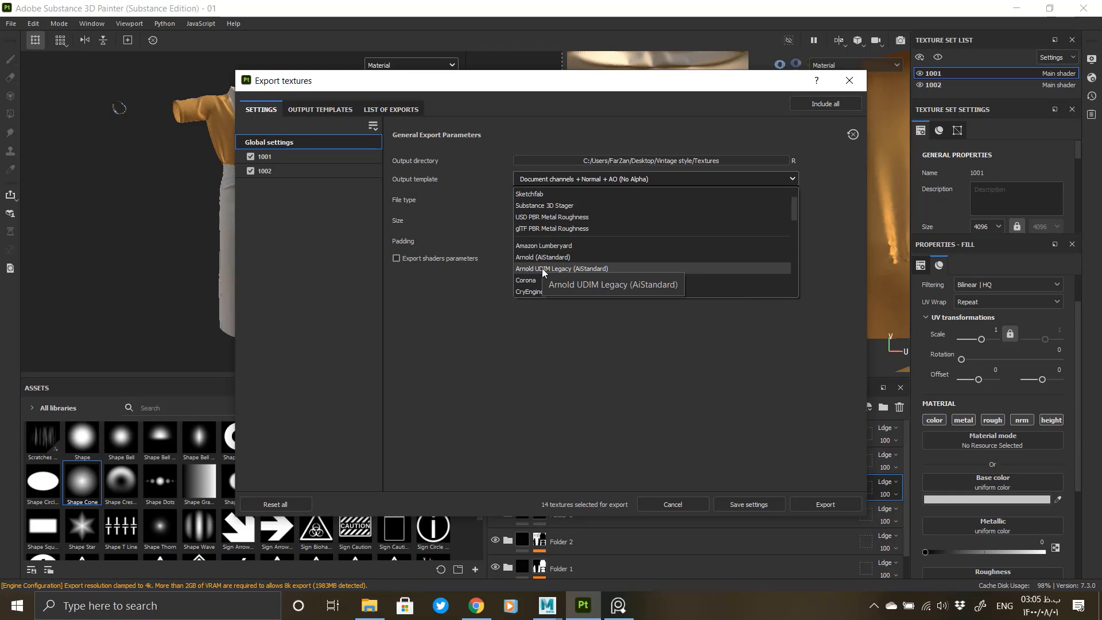
{"action": "left_click", "coordinate": [553, 270]}
{"action": "left_click", "coordinate": [554, 199]}
{"action": "scroll", "coordinate": [552, 294], "scroll_direction": "down", "scroll_amount": 3}
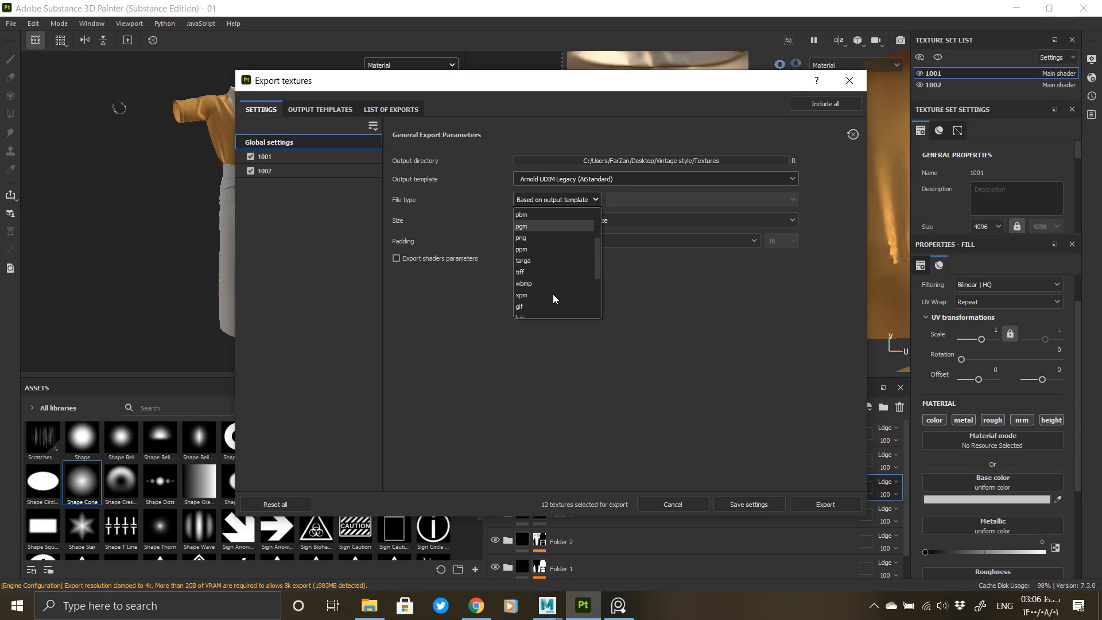
{"action": "left_click", "coordinate": [552, 294]}
{"action": "left_click", "coordinate": [560, 220]}
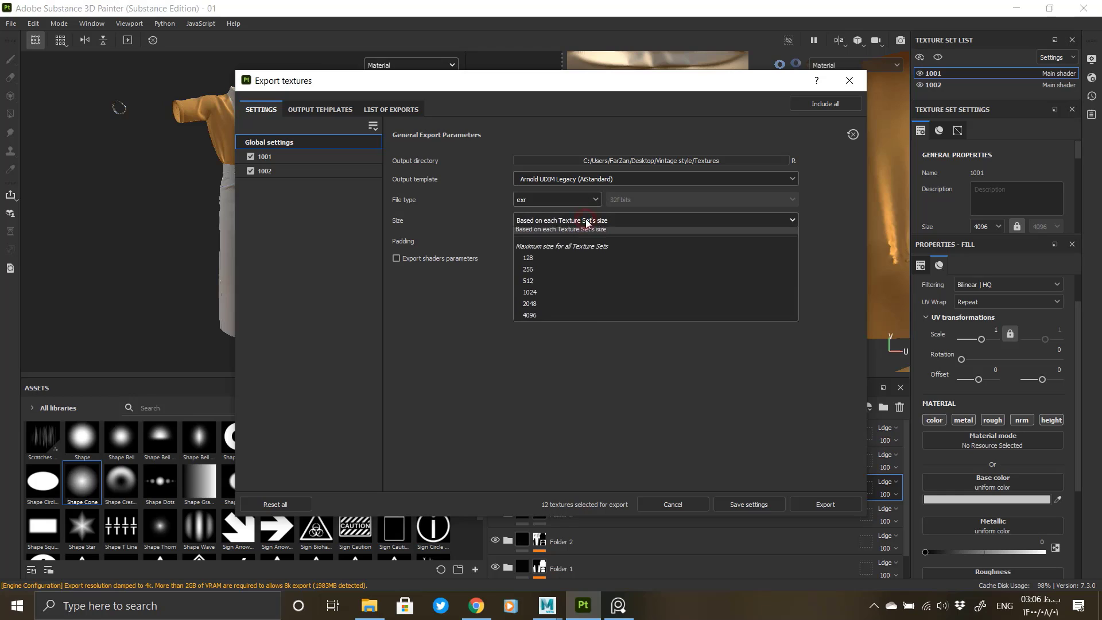
{"action": "left_click", "coordinate": [551, 312]}
{"action": "left_click", "coordinate": [538, 241]}
{"action": "left_click", "coordinate": [538, 249]}
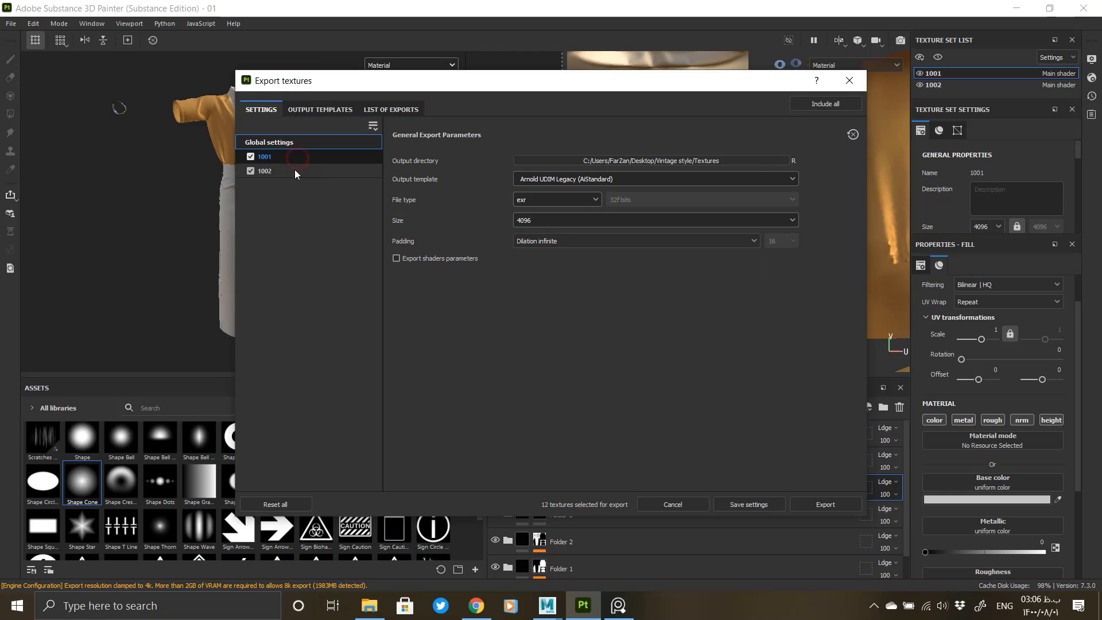
Step: Check the output maps of texture set 1002, save the export settings, and export all the selected textures
{"action": "left_click", "coordinate": [293, 171]}
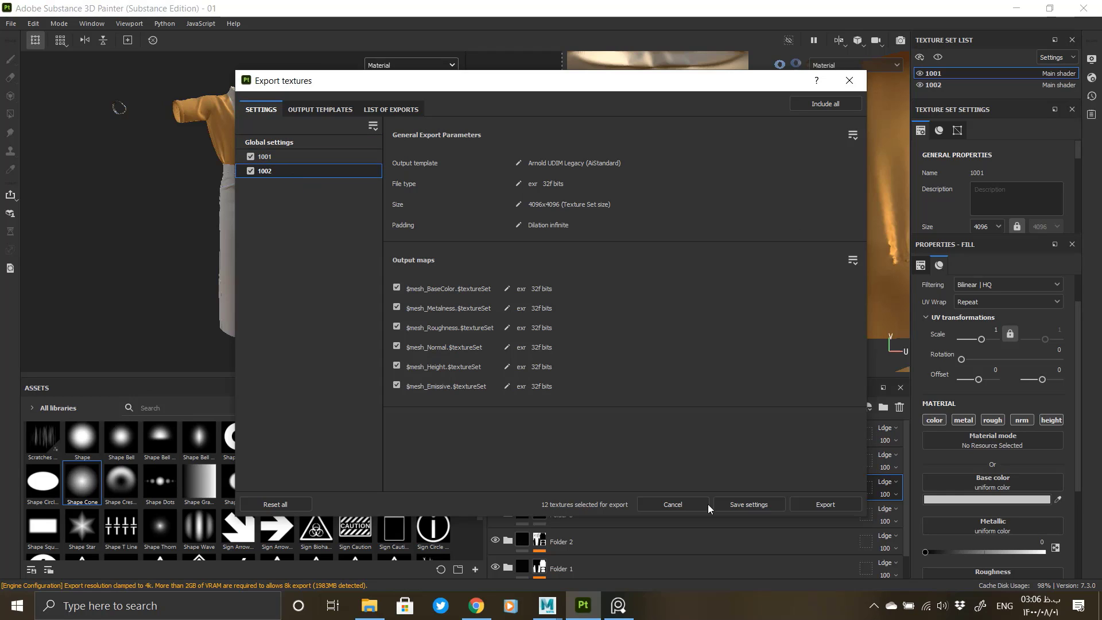
{"action": "left_click", "coordinate": [730, 506]}
{"action": "left_click", "coordinate": [11, 26]}
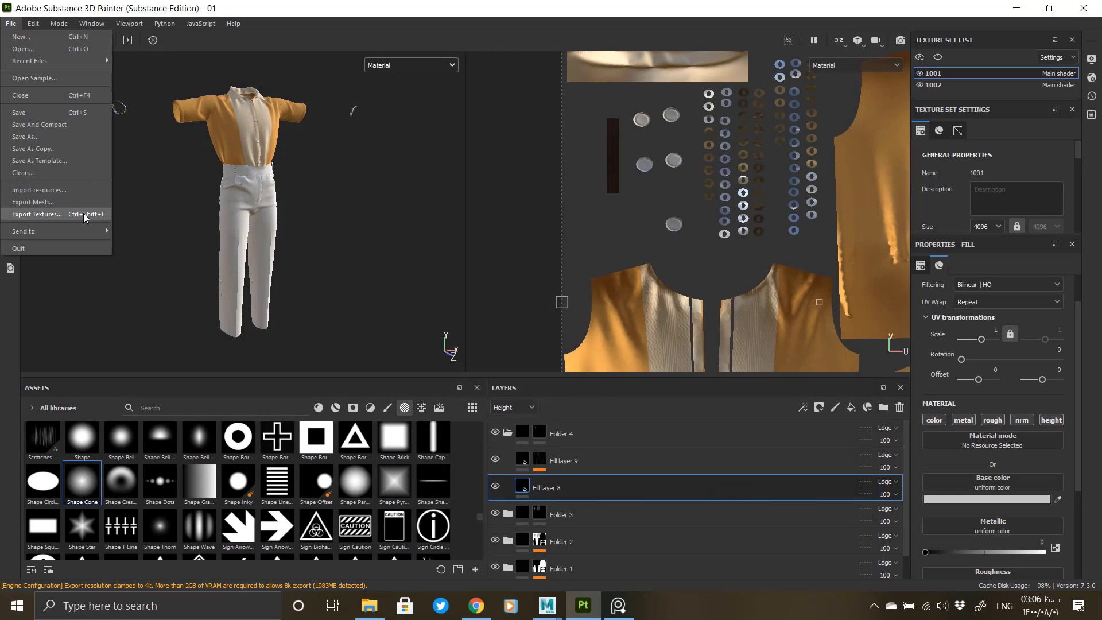
{"action": "left_click", "coordinate": [84, 214]}
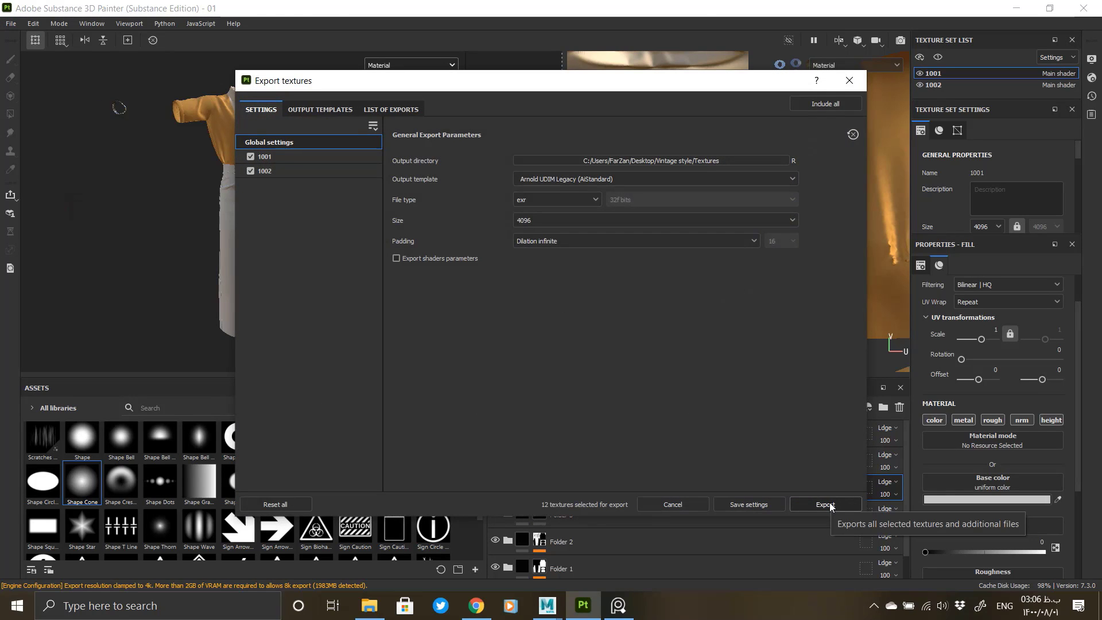
{"action": "left_click", "coordinate": [825, 504]}
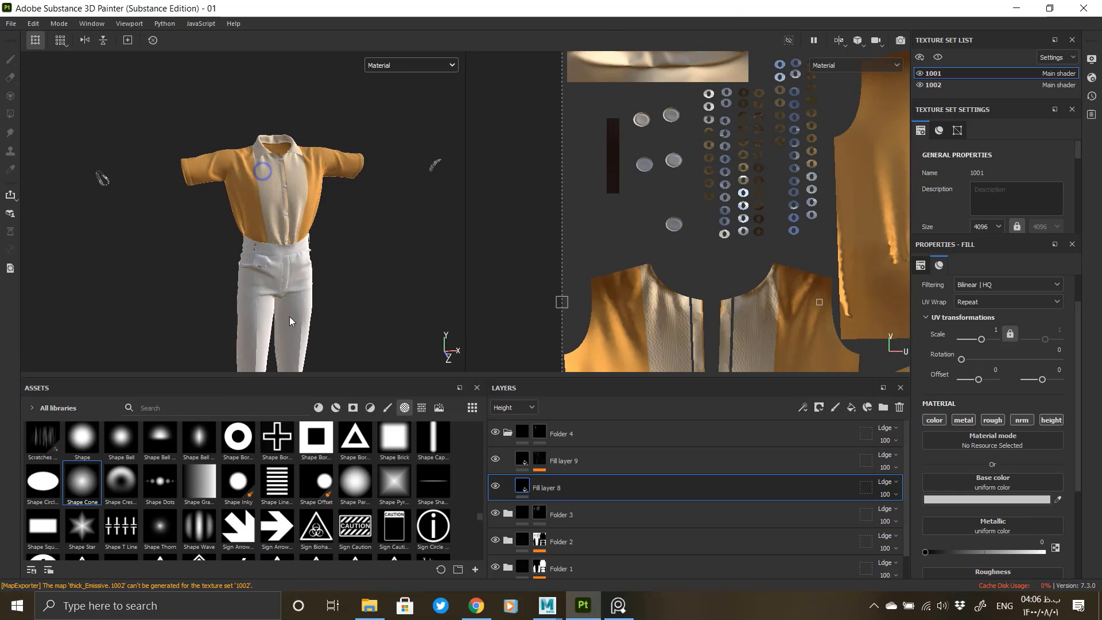
Step: Collapse Folder 4, switch the layer stack to the Base color channel, and expand Folder 1
{"action": "scroll", "coordinate": [273, 177], "scroll_direction": "up", "scroll_amount": 5}
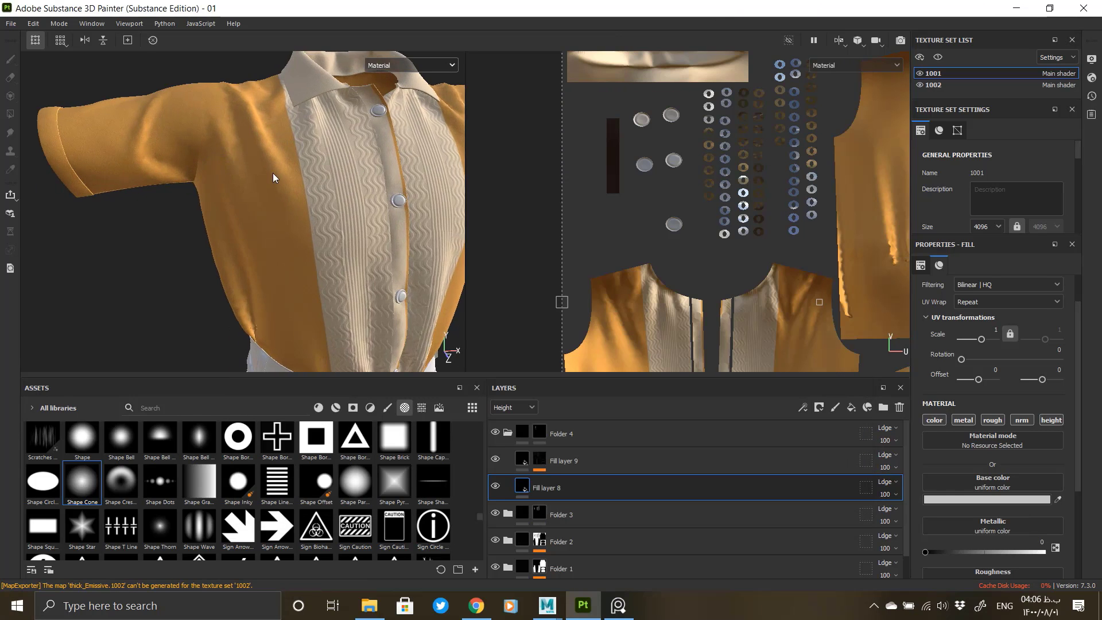
{"action": "left_click", "coordinate": [507, 432]}
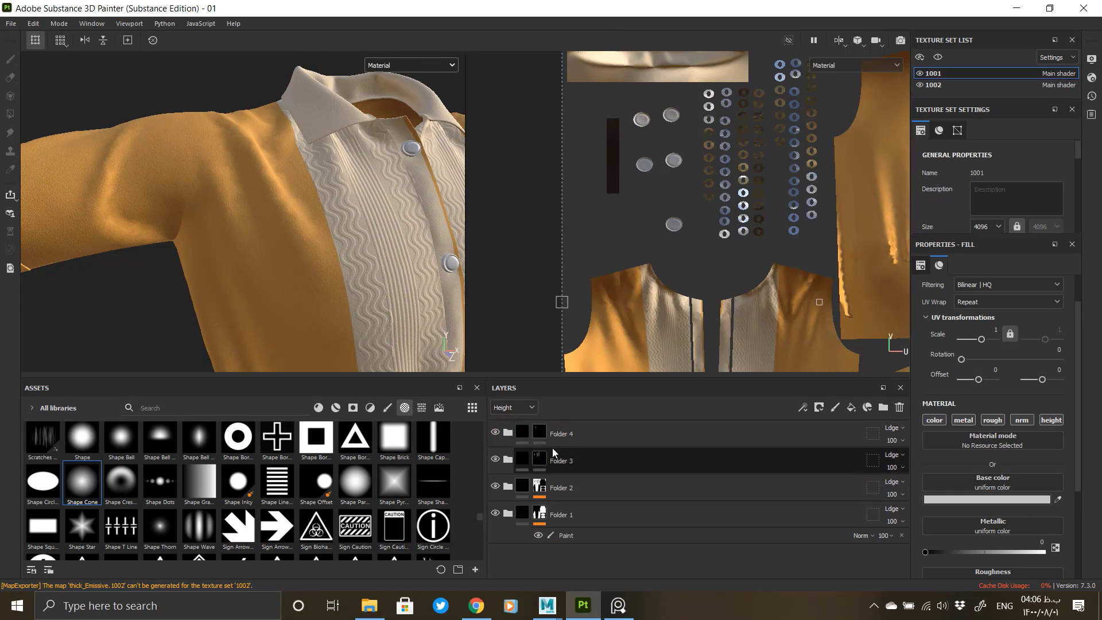
{"action": "left_click", "coordinate": [516, 406]}
{"action": "left_click", "coordinate": [513, 428]}
{"action": "left_click", "coordinate": [532, 516]}
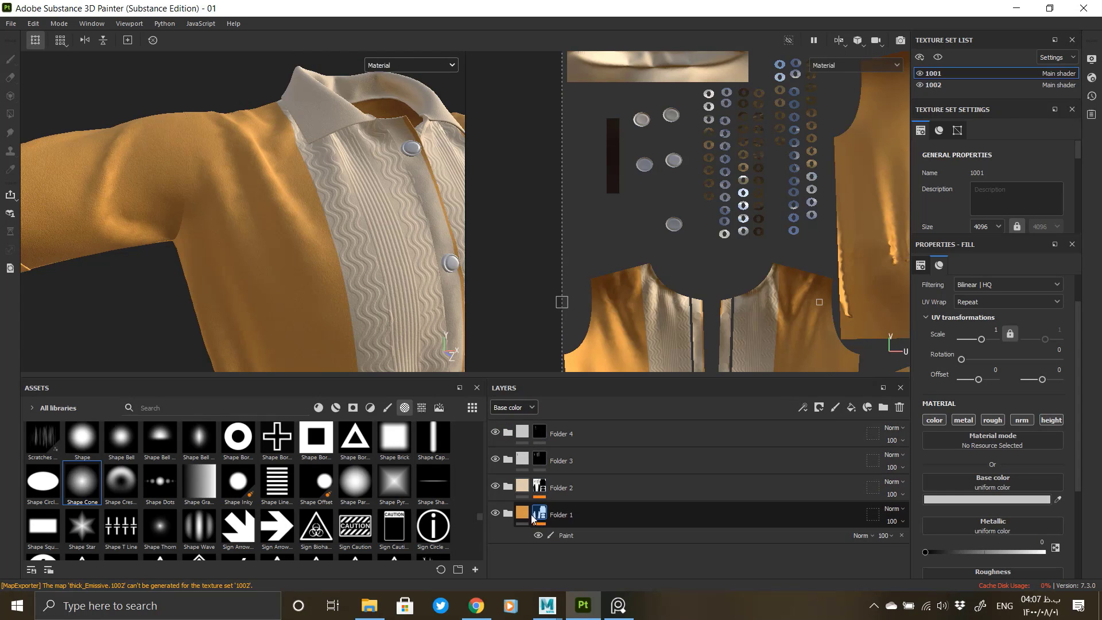
{"action": "left_click", "coordinate": [508, 514]}
{"action": "scroll", "coordinate": [533, 511], "scroll_direction": "down", "scroll_amount": 1}
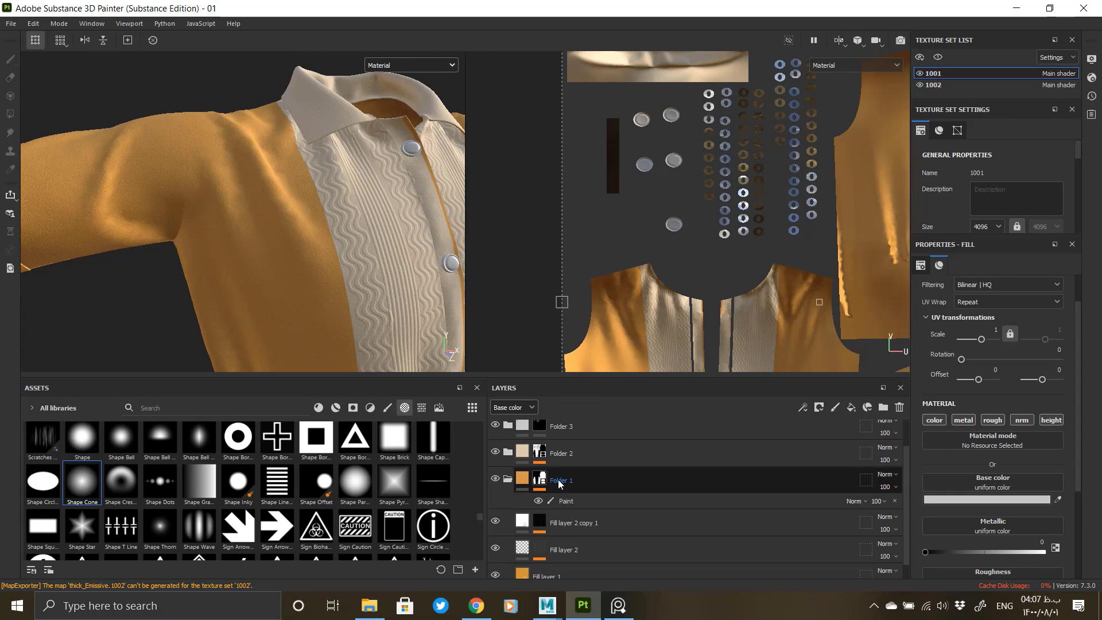
{"action": "left_click", "coordinate": [560, 483]}
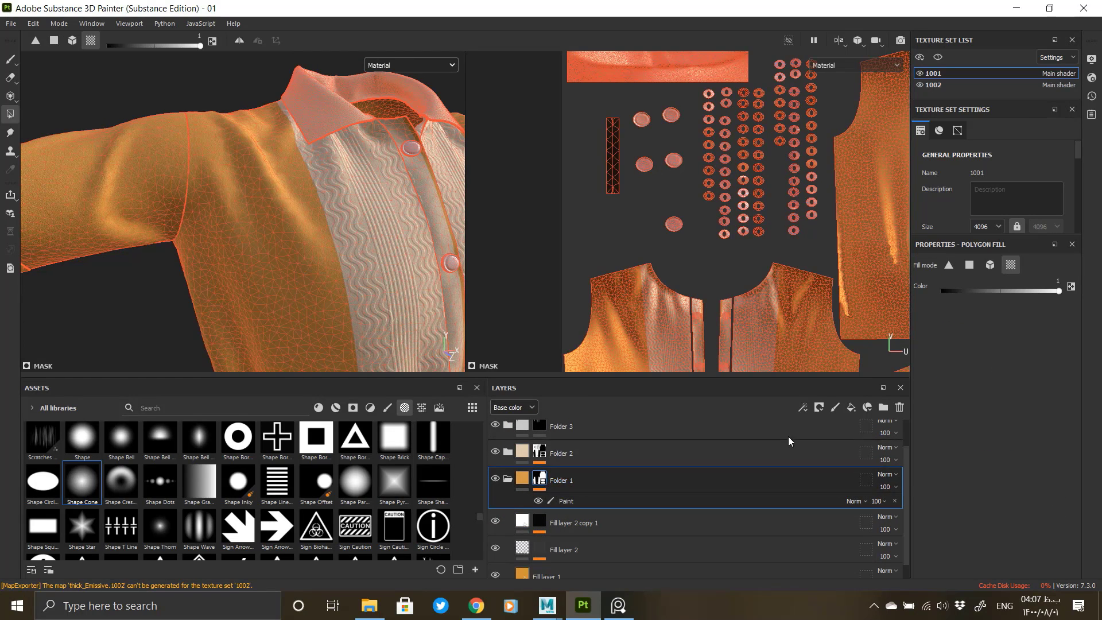
{"action": "right_click", "coordinate": [521, 482]}
{"action": "left_click", "coordinate": [565, 29]}
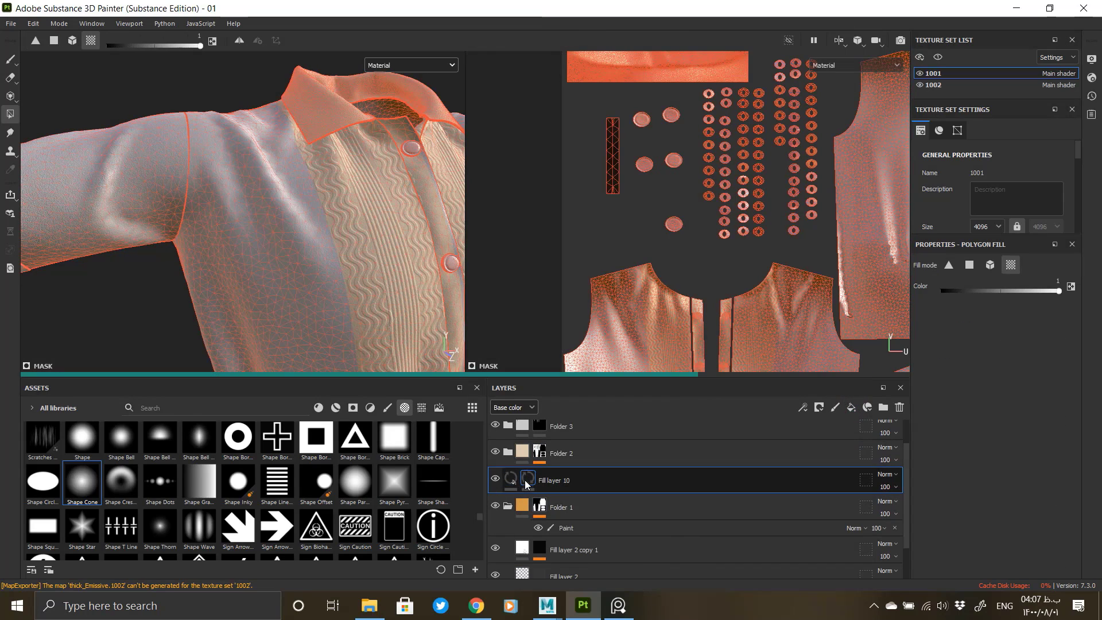
{"action": "left_click", "coordinate": [511, 480]}
{"action": "key", "text": "Delete"}
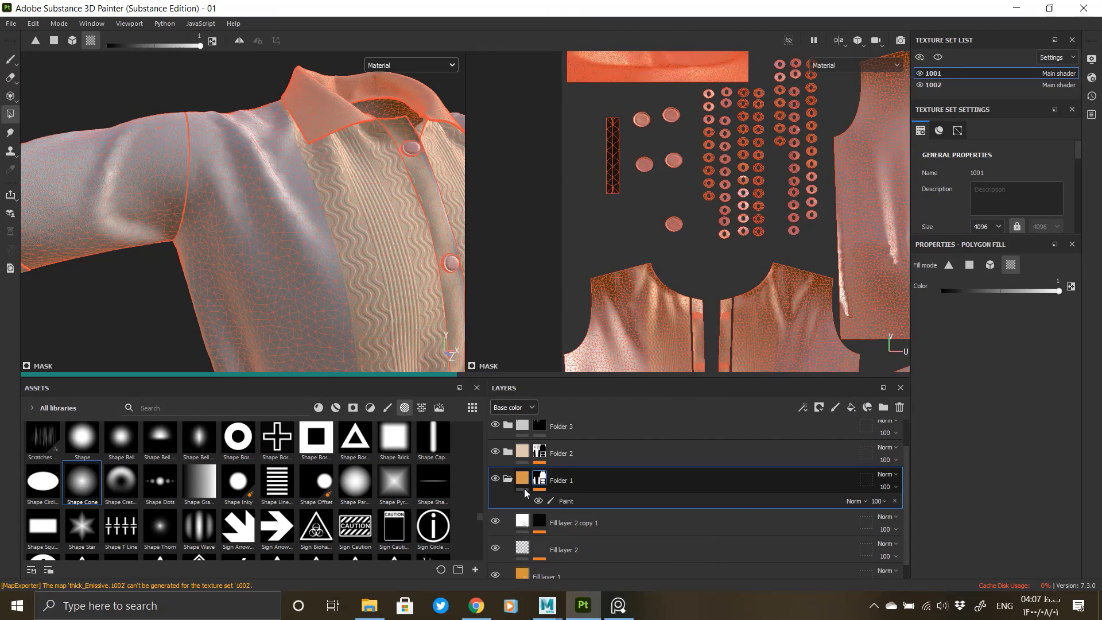
Step: Add a fill layer above Fill layer 2 copy 1 in Folder 1, with a black mask and a paint effect
{"action": "left_click", "coordinate": [568, 524]}
{"action": "left_click", "coordinate": [851, 406]}
{"action": "right_click", "coordinate": [529, 523]}
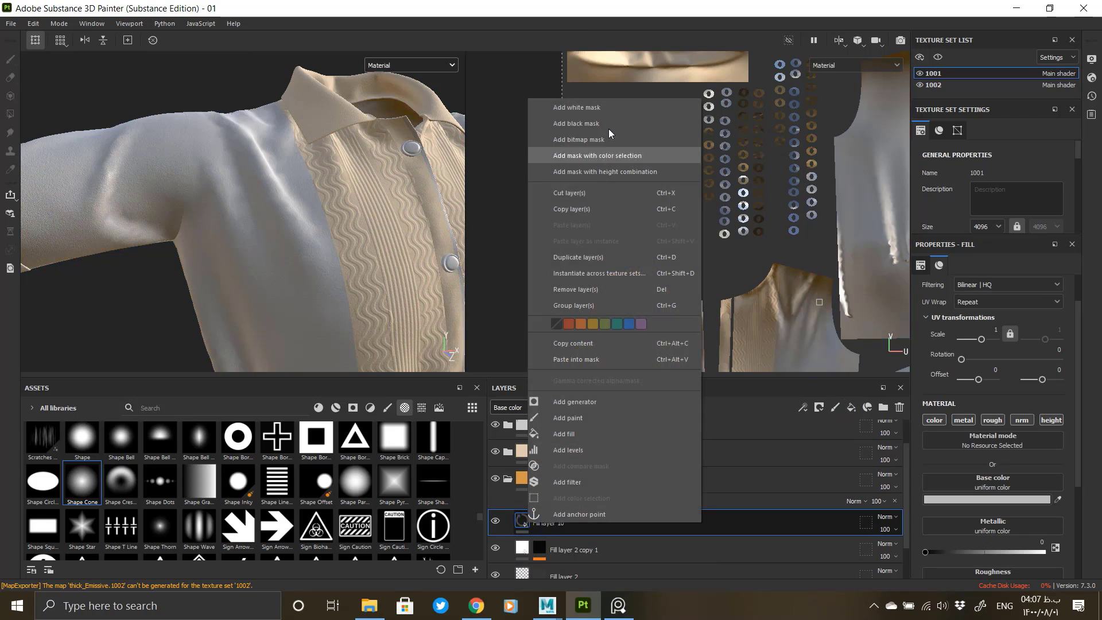
{"action": "left_click", "coordinate": [604, 124]}
{"action": "right_click", "coordinate": [539, 521]}
{"action": "left_click", "coordinate": [593, 439]}
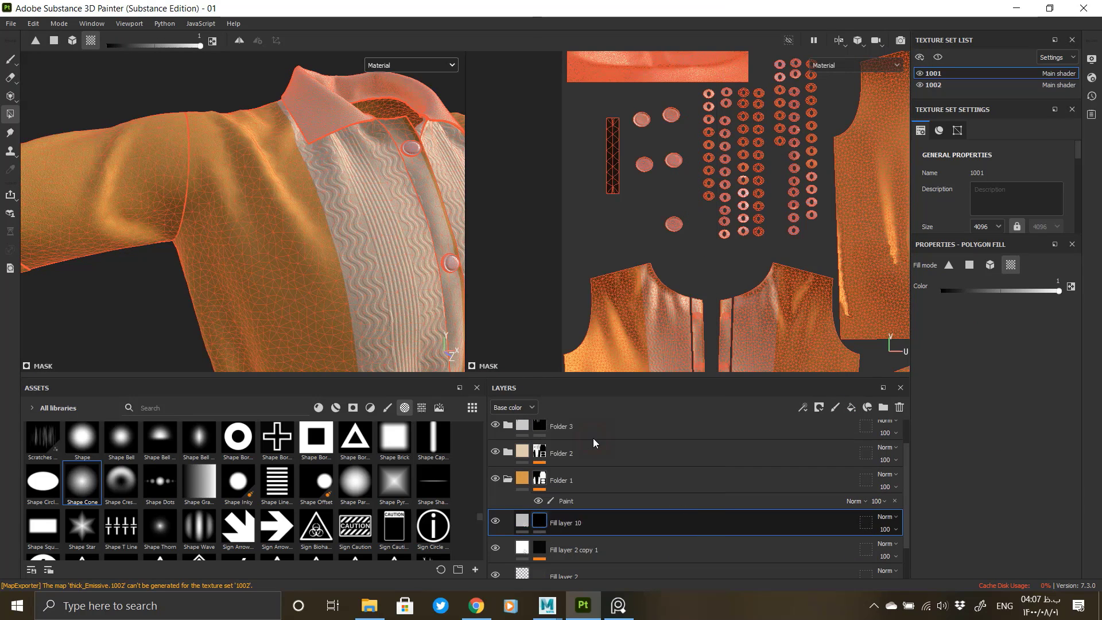
{"action": "left_click", "coordinate": [388, 408]}
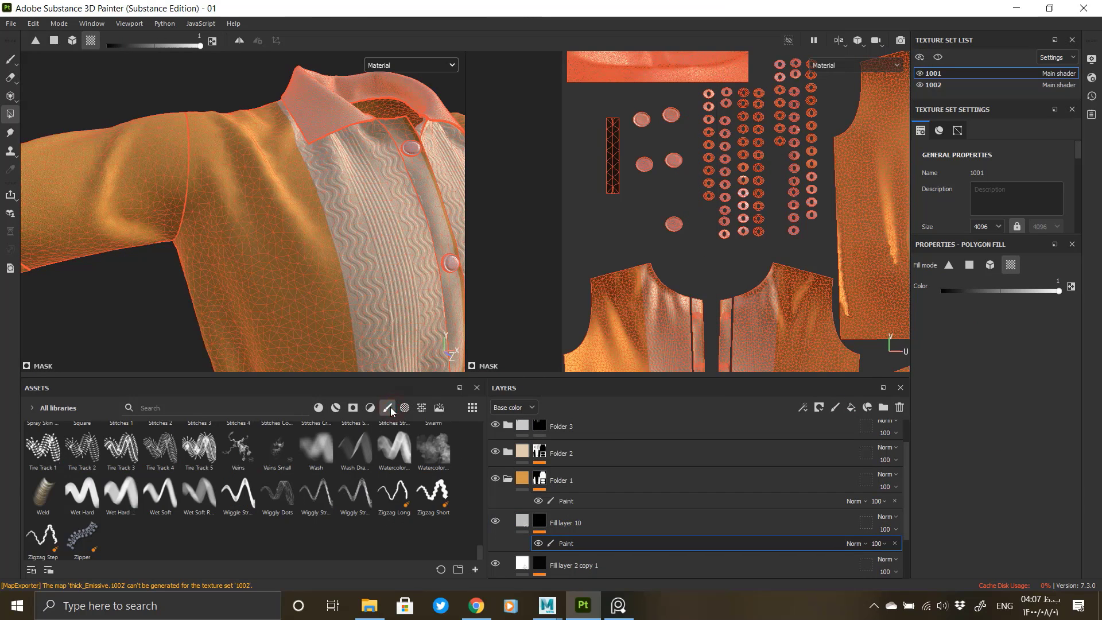
{"action": "scroll", "coordinate": [171, 502], "scroll_direction": "up", "scroll_amount": 5}
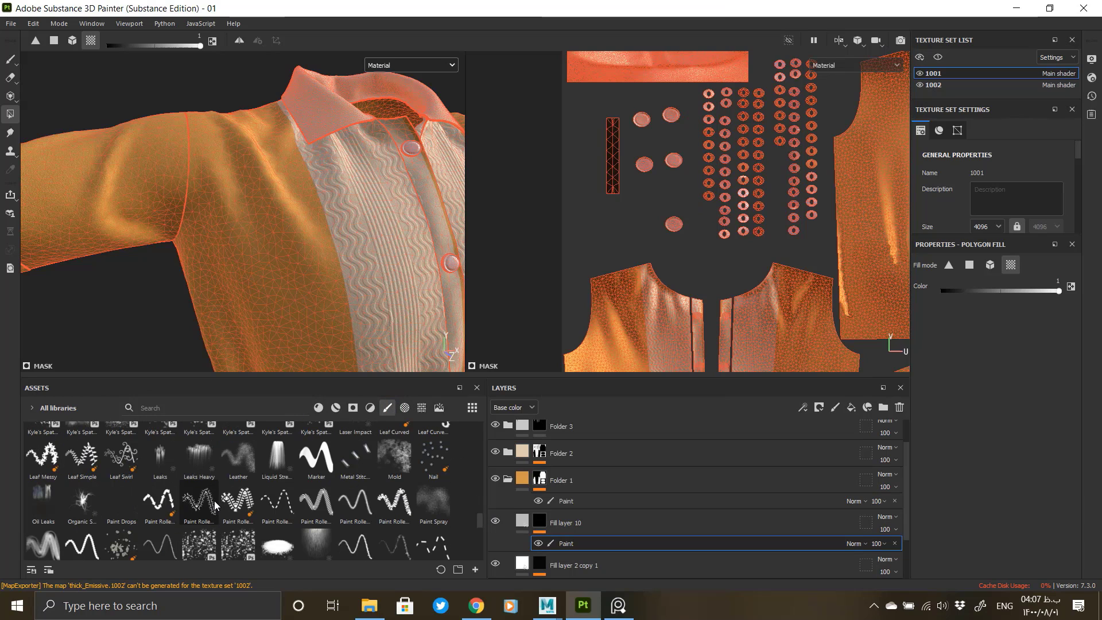
{"action": "left_click", "coordinate": [159, 501]}
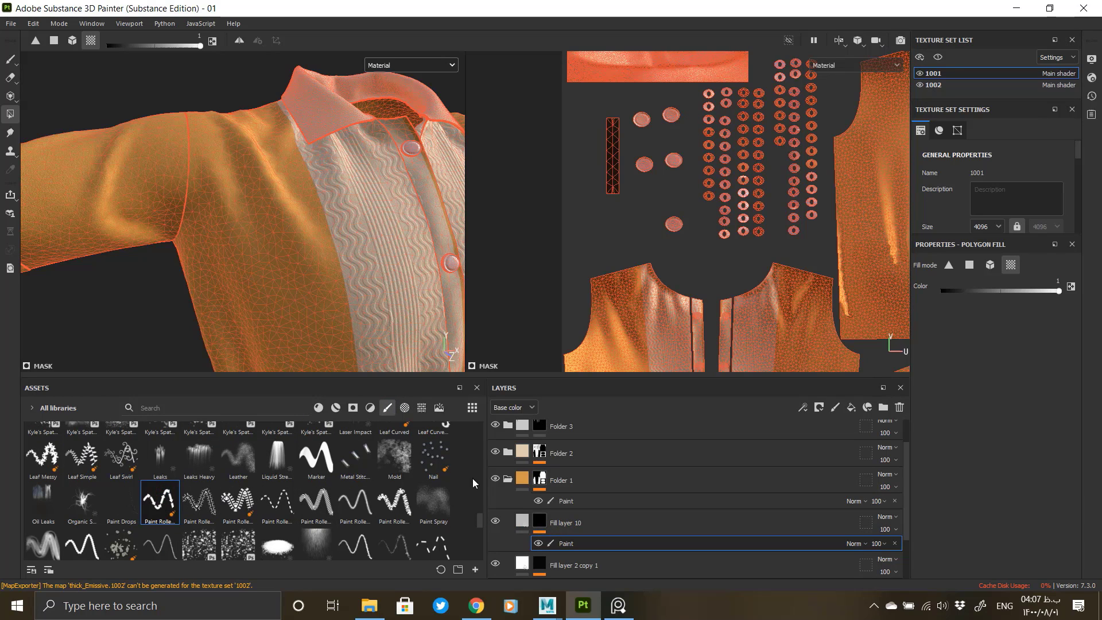
{"action": "left_click", "coordinate": [403, 408]}
{"action": "scroll", "coordinate": [227, 516], "scroll_direction": "down", "scroll_amount": 6}
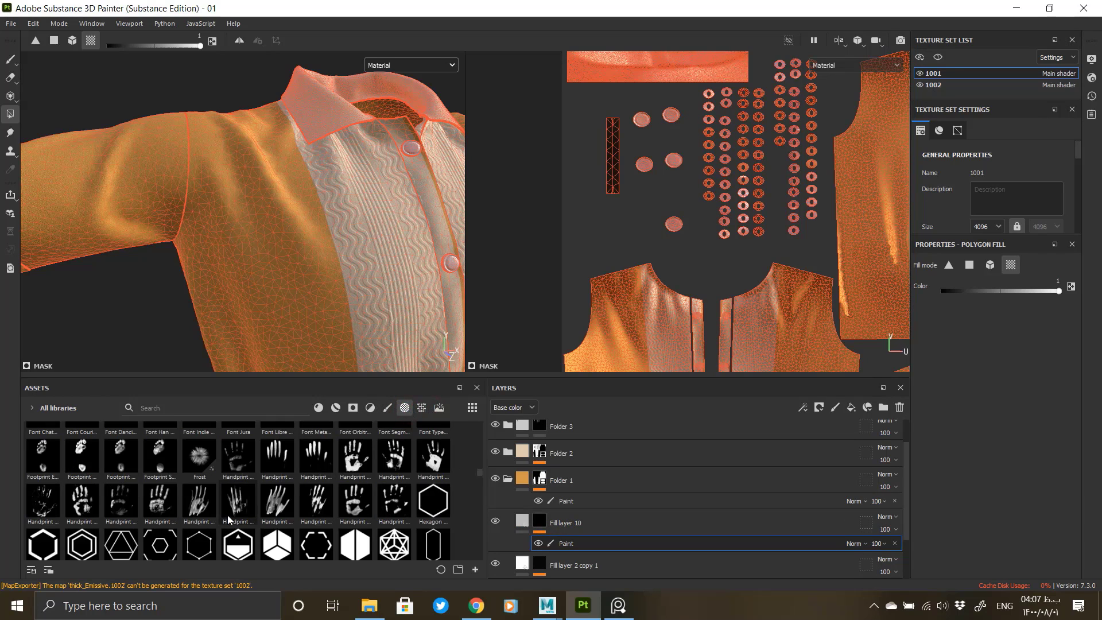
{"action": "mouse_move", "coordinate": [92, 489]}
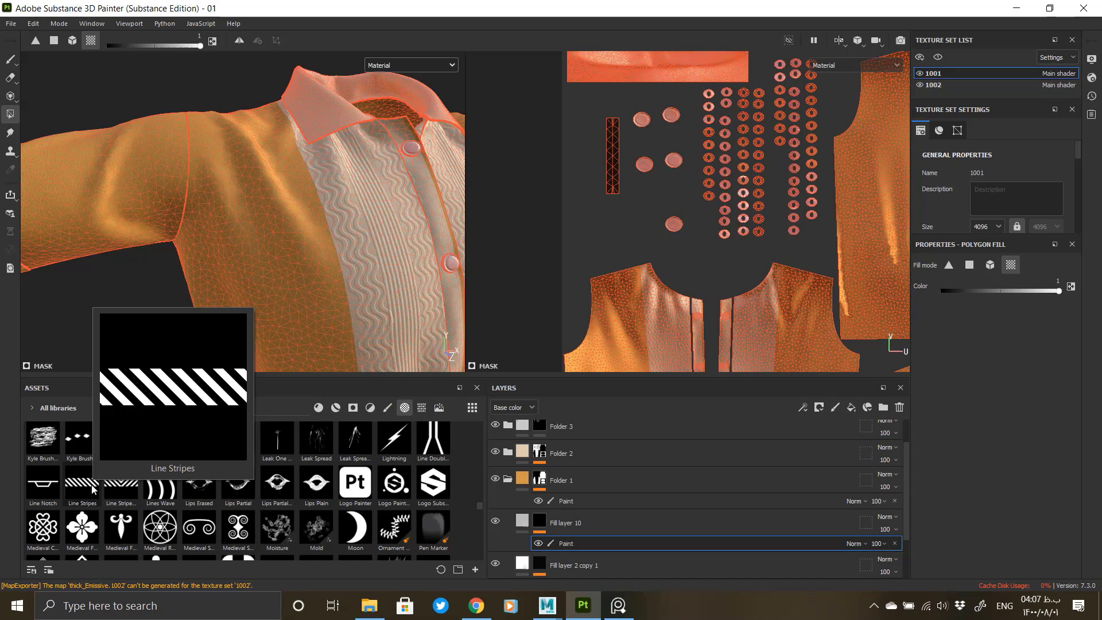
Step: Activate the Paint tool with the first Paint Roller brush and assign the Line Stripes alpha as its input image
{"action": "left_click", "coordinate": [11, 60]}
{"action": "left_click", "coordinate": [388, 408]}
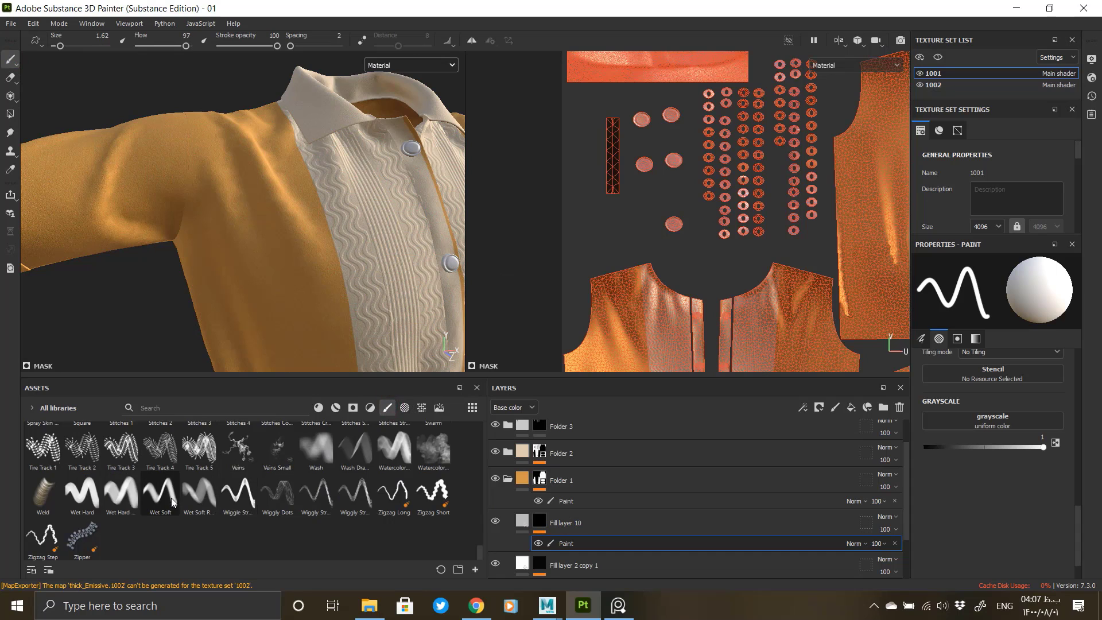
{"action": "scroll", "coordinate": [274, 491], "scroll_direction": "down", "scroll_amount": 5}
{"action": "left_click", "coordinate": [162, 500]}
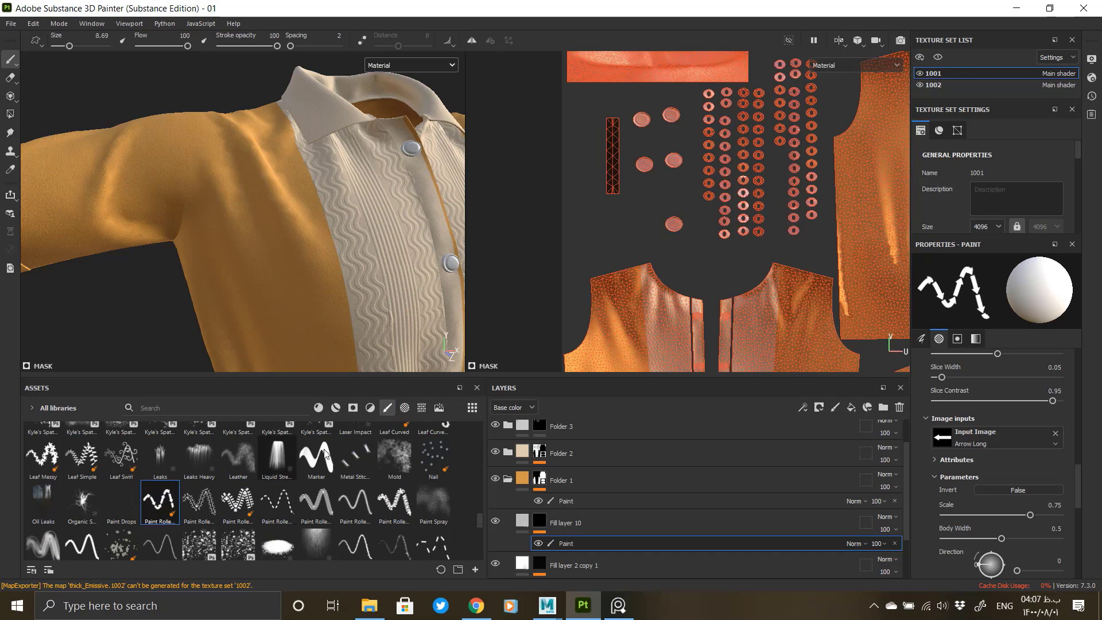
{"action": "left_click", "coordinate": [370, 408]}
{"action": "left_click", "coordinate": [404, 407]}
{"action": "scroll", "coordinate": [209, 488], "scroll_direction": "down", "scroll_amount": 5}
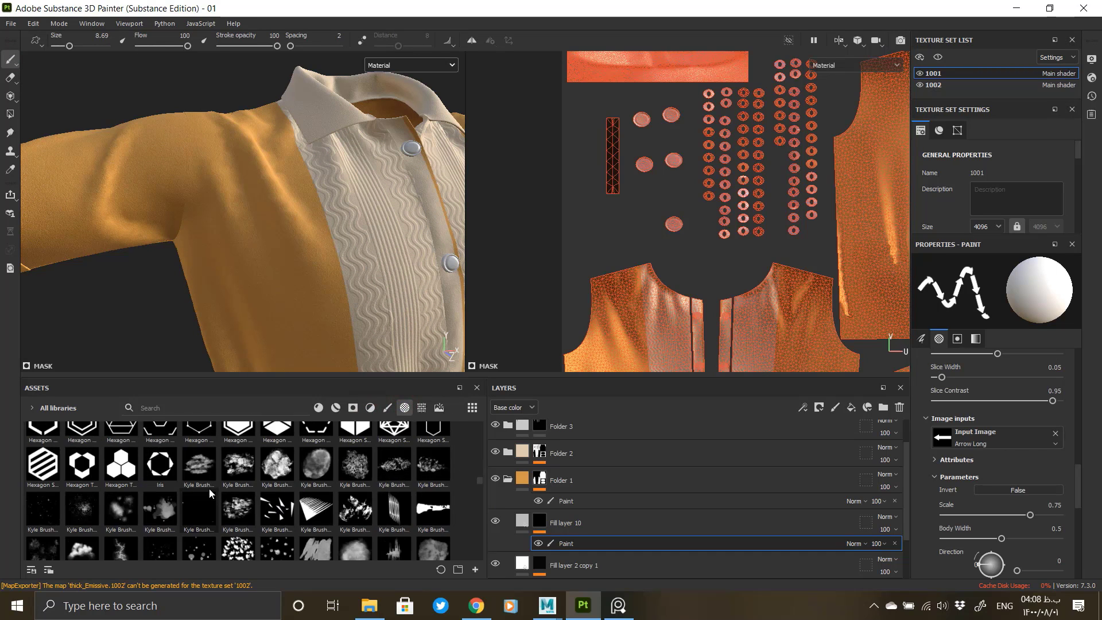
{"action": "scroll", "coordinate": [208, 487], "scroll_direction": "down", "scroll_amount": 5}
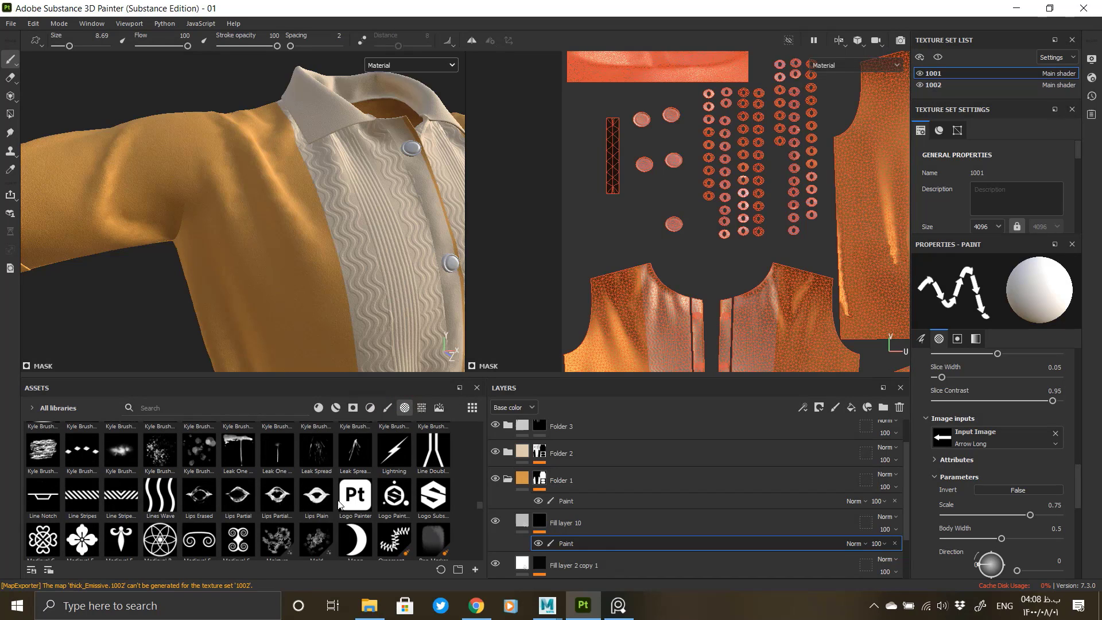
{"action": "mouse_move", "coordinate": [599, 494]}
{"action": "left_mouse_down"}
{"action": "mouse_move", "coordinate": [967, 438]}
{"action": "mouse_move", "coordinate": [940, 433]}
{"action": "left_mouse_up"}
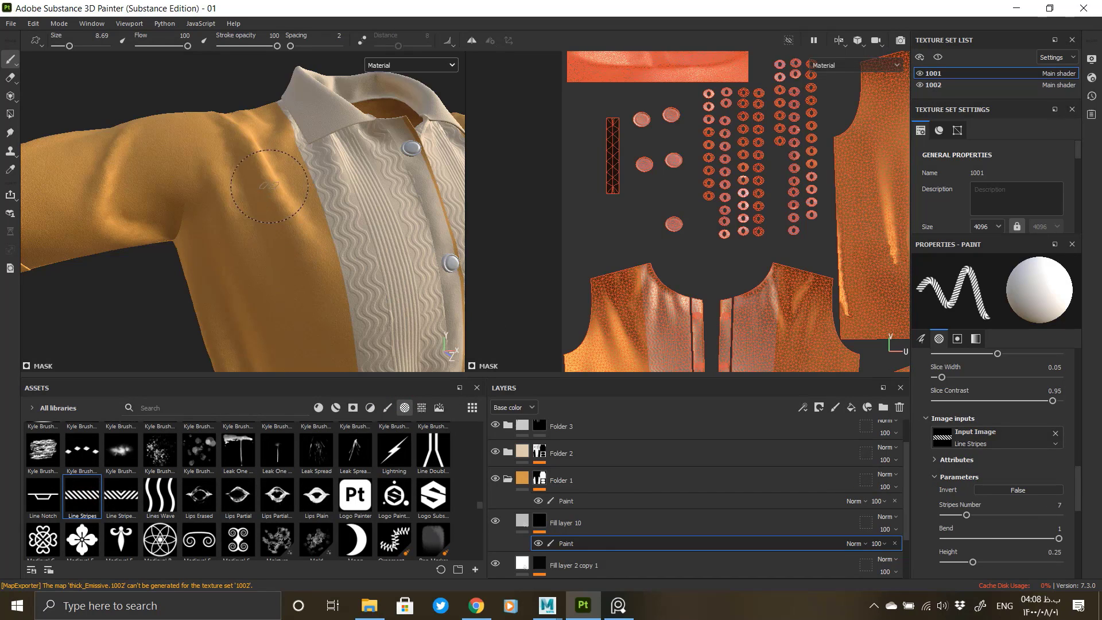
Step: Test a straight stripe stroke down the orange shirt front, undo it, and set the stripes' Bend to 0
{"action": "left_click", "coordinate": [309, 314], "text": "shift"}
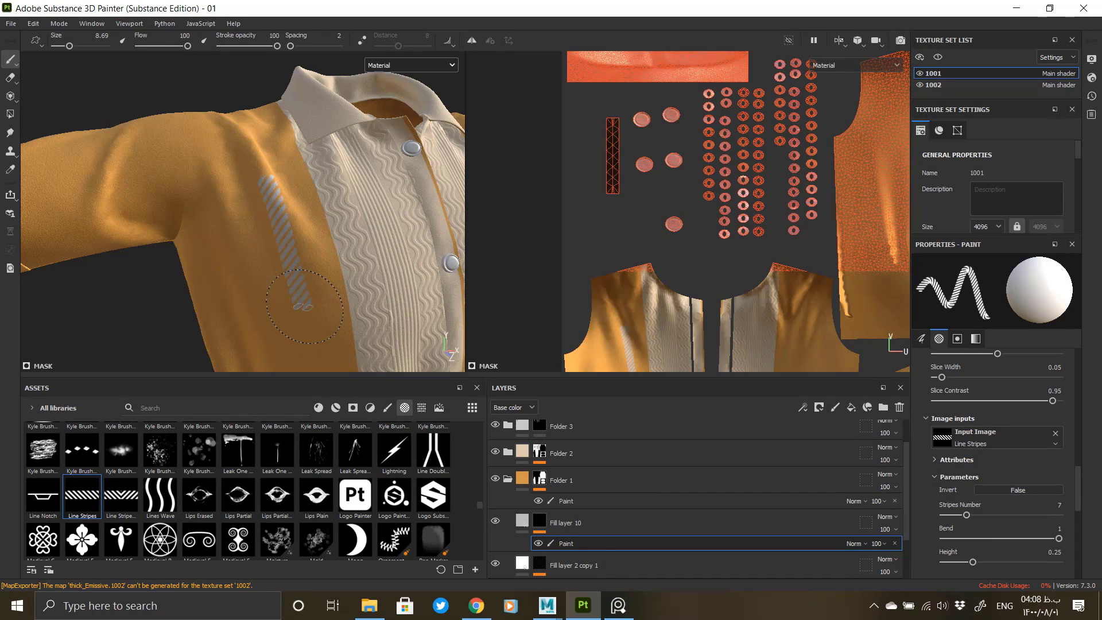
{"action": "left_click", "coordinate": [523, 520]}
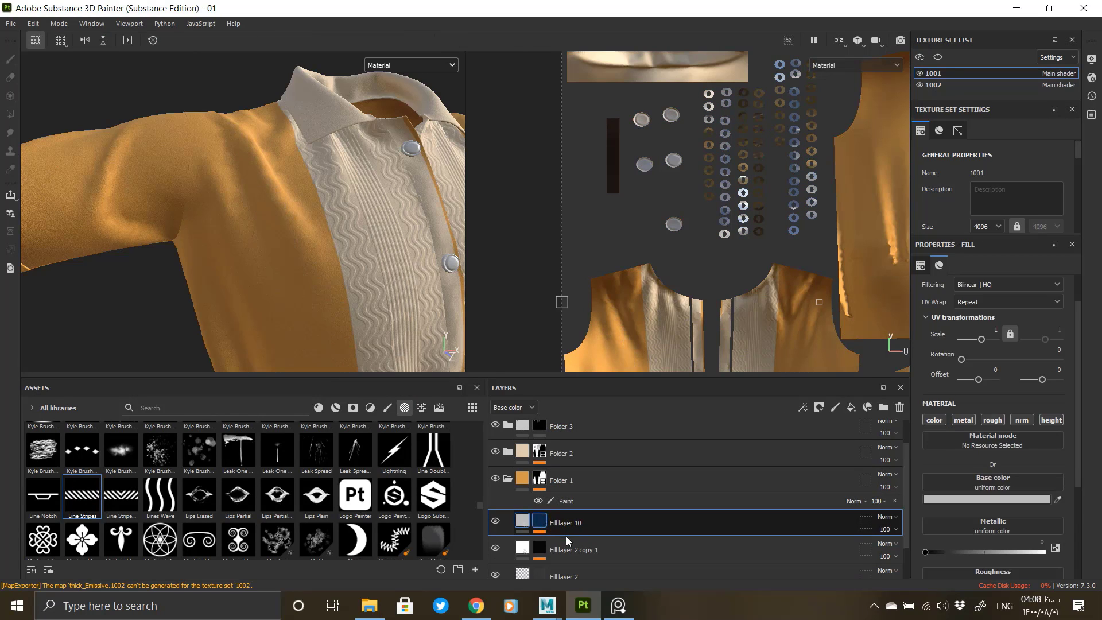
{"action": "left_click", "coordinate": [566, 538]}
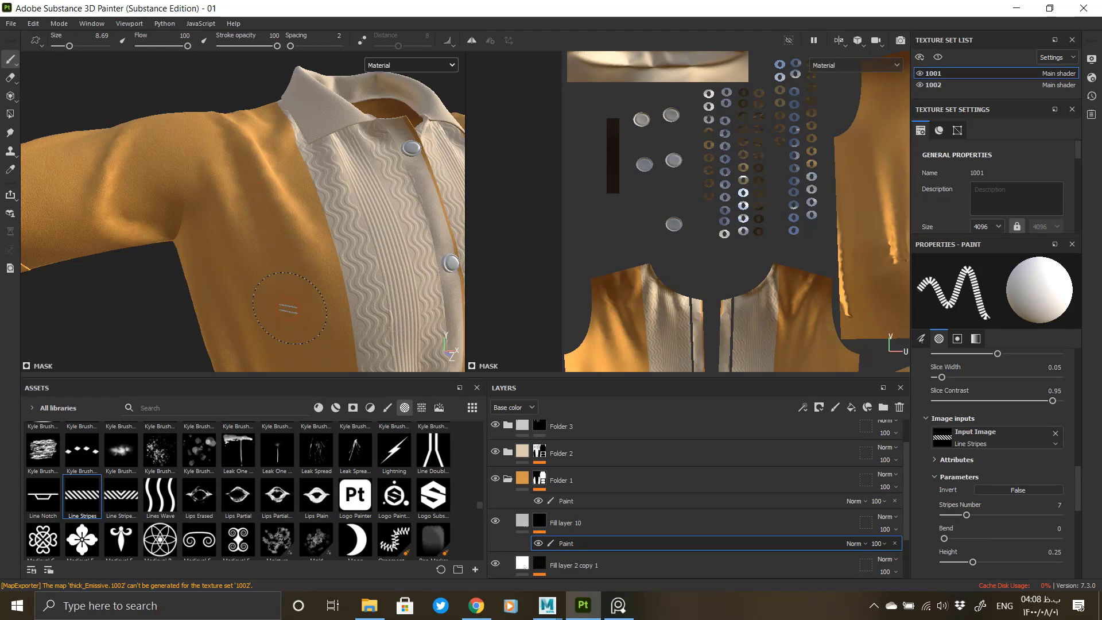
Step: Try another stripe stroke on the orange shirt front, undo it, and set the brush's Input Rotation to 90
{"action": "scroll", "coordinate": [1018, 473], "scroll_direction": "up", "scroll_amount": 2}
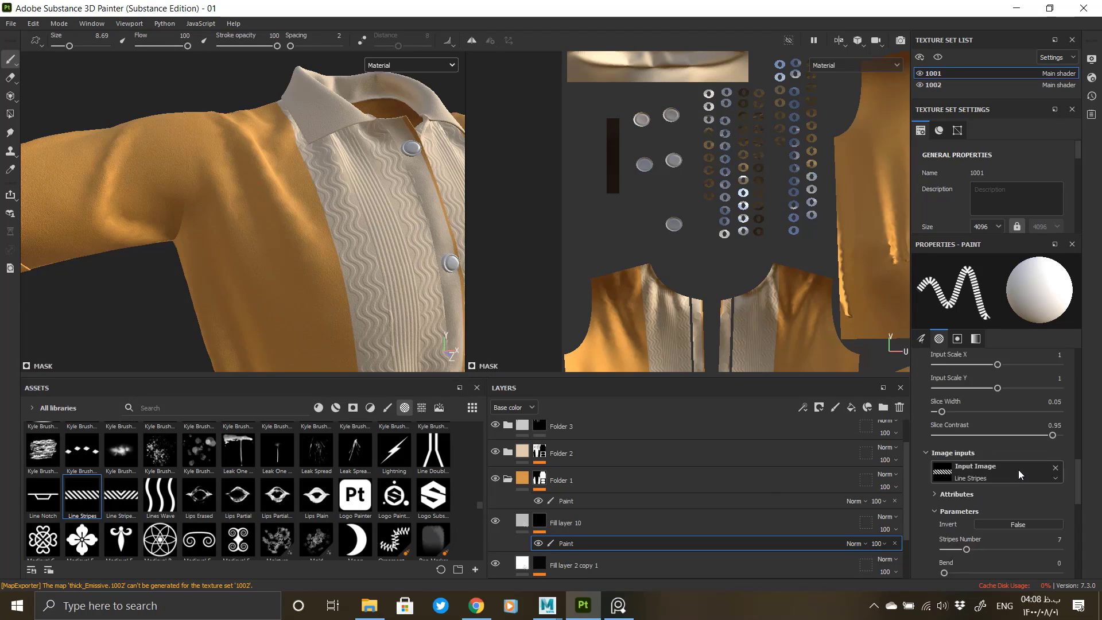
{"action": "scroll", "coordinate": [1018, 474], "scroll_direction": "up", "scroll_amount": 3}
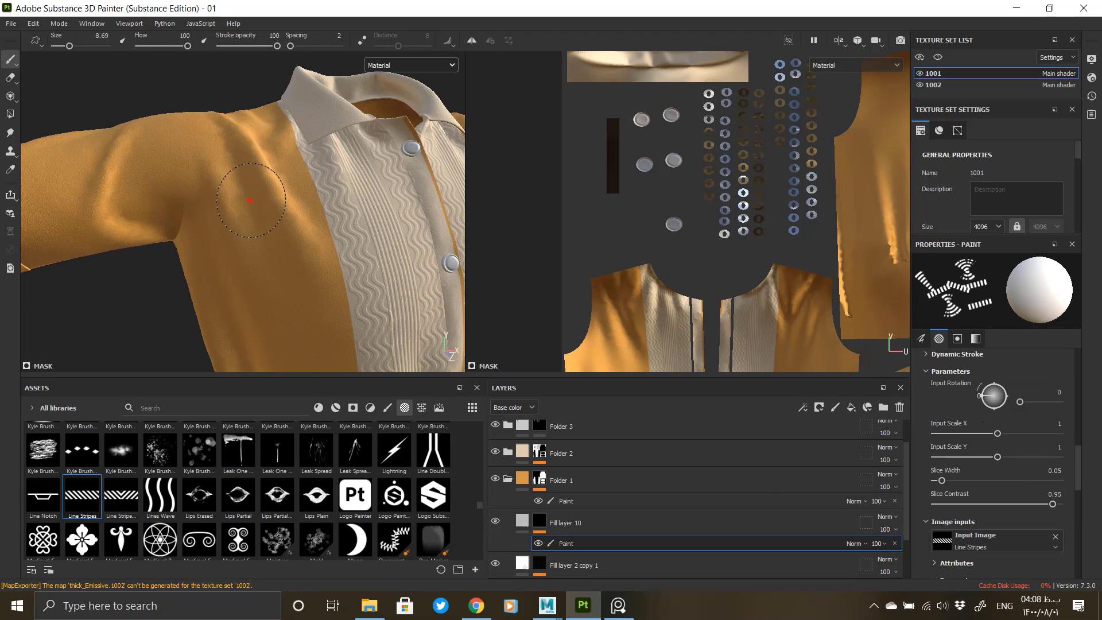
{"action": "left_click_drag", "start_coordinate": [251, 202], "coordinate": [293, 335]}
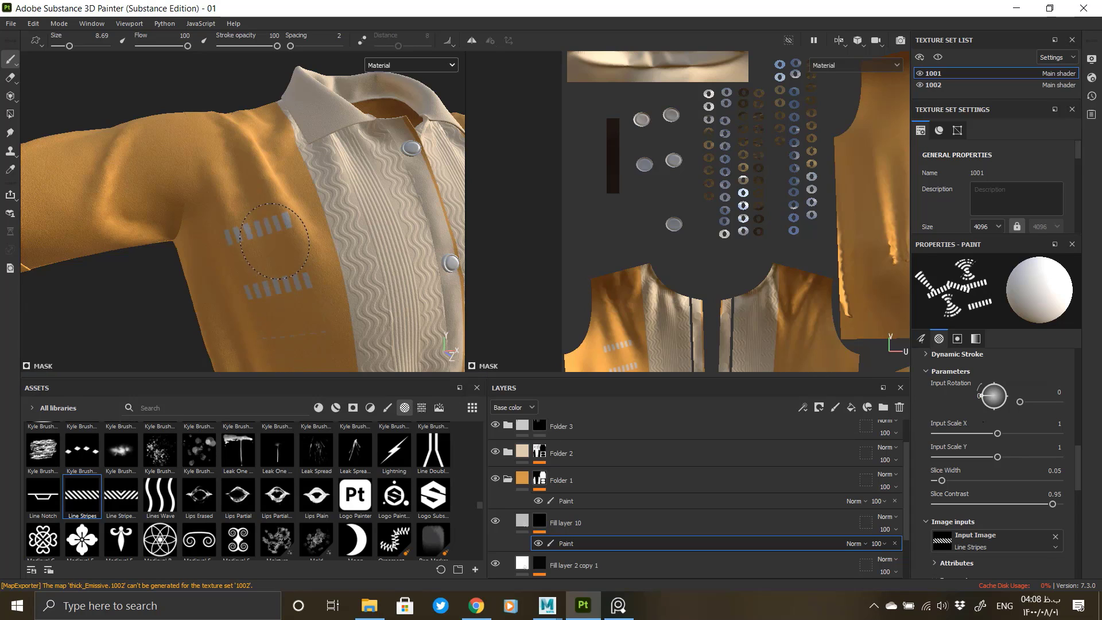
{"action": "key", "text": "ctrl+z"}
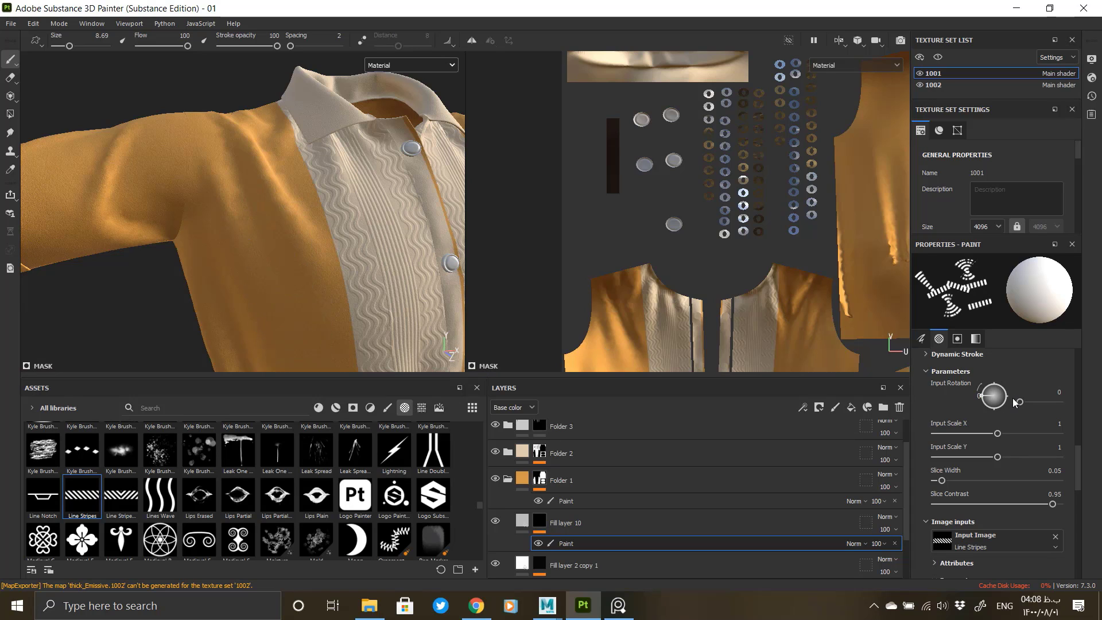
{"action": "key", "text": "Return"}
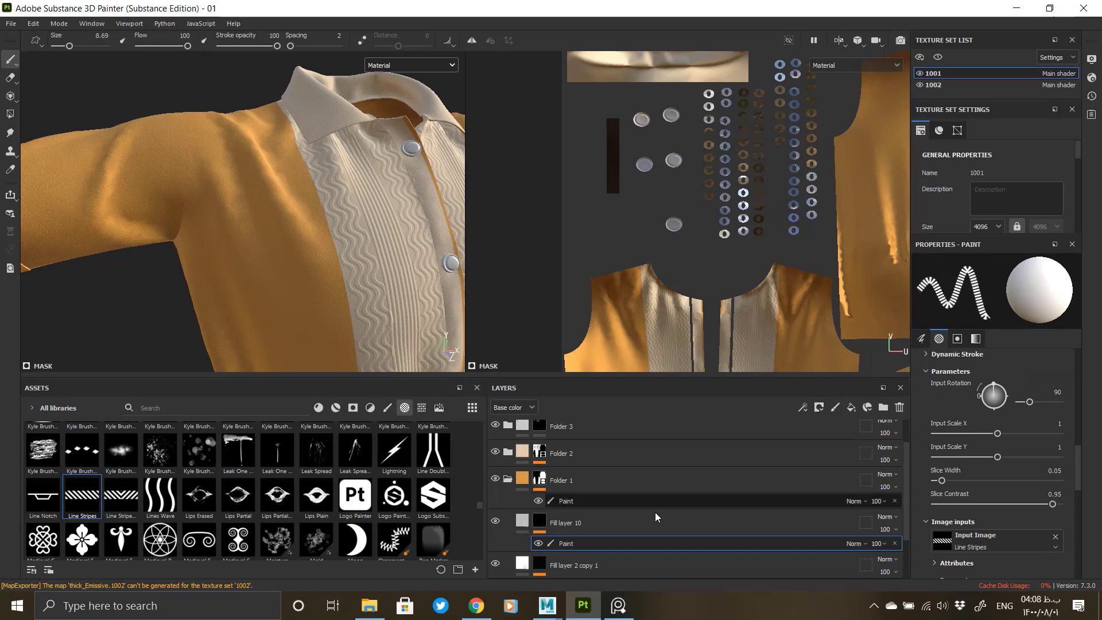
Step: Set the stripes' Height to 1, test a stroke down the orange shirt front, and undo it
{"action": "scroll", "coordinate": [962, 497], "scroll_direction": "down", "scroll_amount": 3}
{"action": "scroll", "coordinate": [962, 497], "scroll_direction": "down", "scroll_amount": 3}
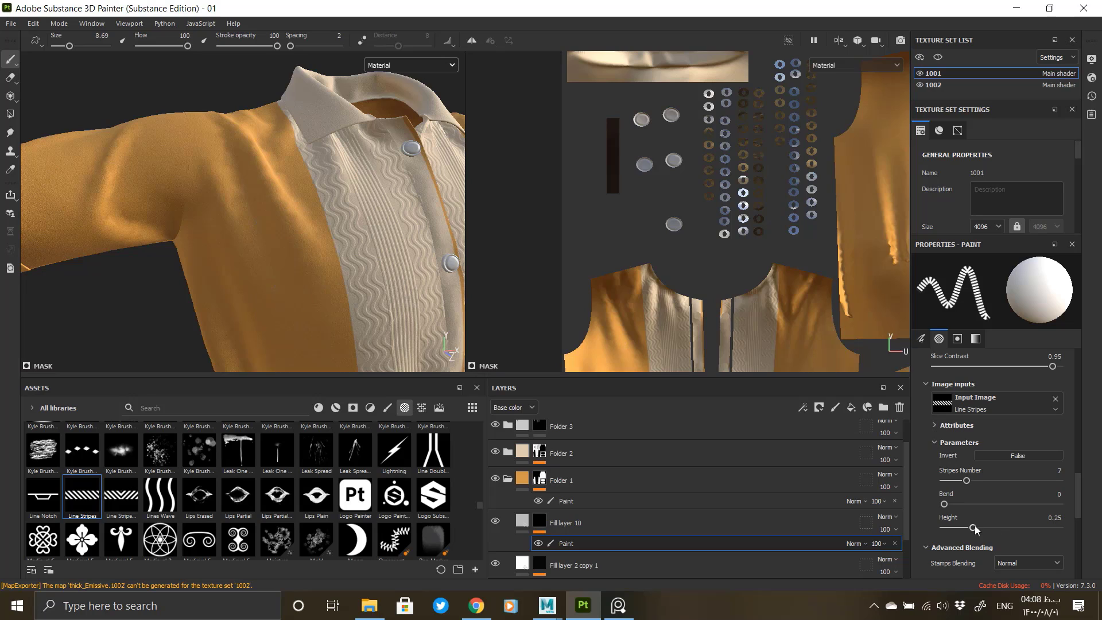
{"action": "left_click_drag", "start_coordinate": [979, 527], "coordinate": [1090, 531]}
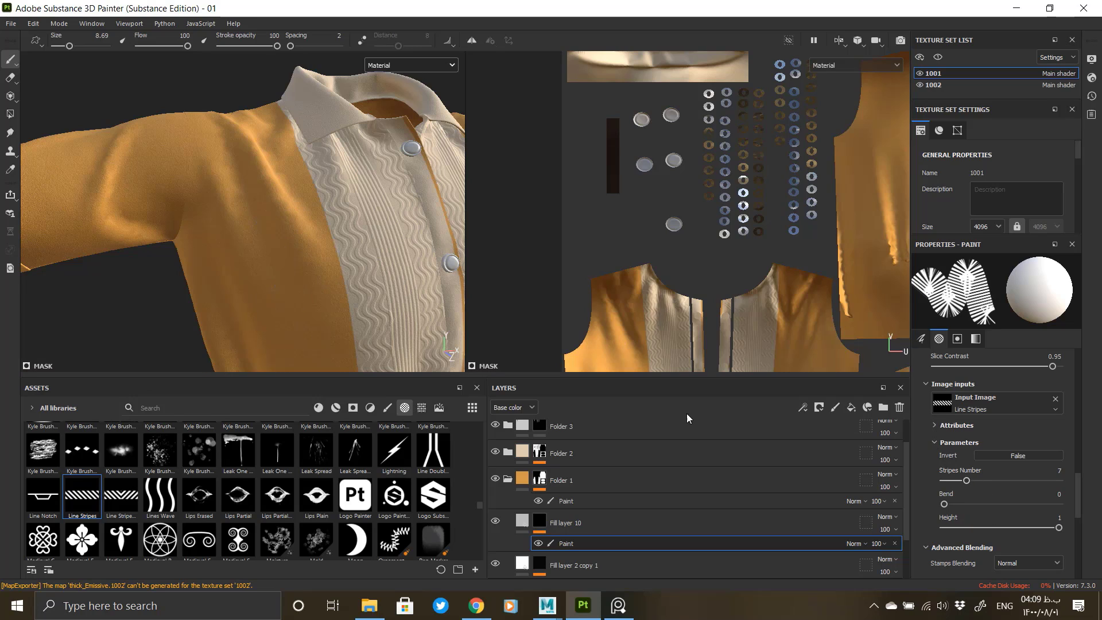
{"action": "left_click_drag", "start_coordinate": [282, 207], "coordinate": [309, 327]}
{"action": "key", "text": "ctrl+z"}
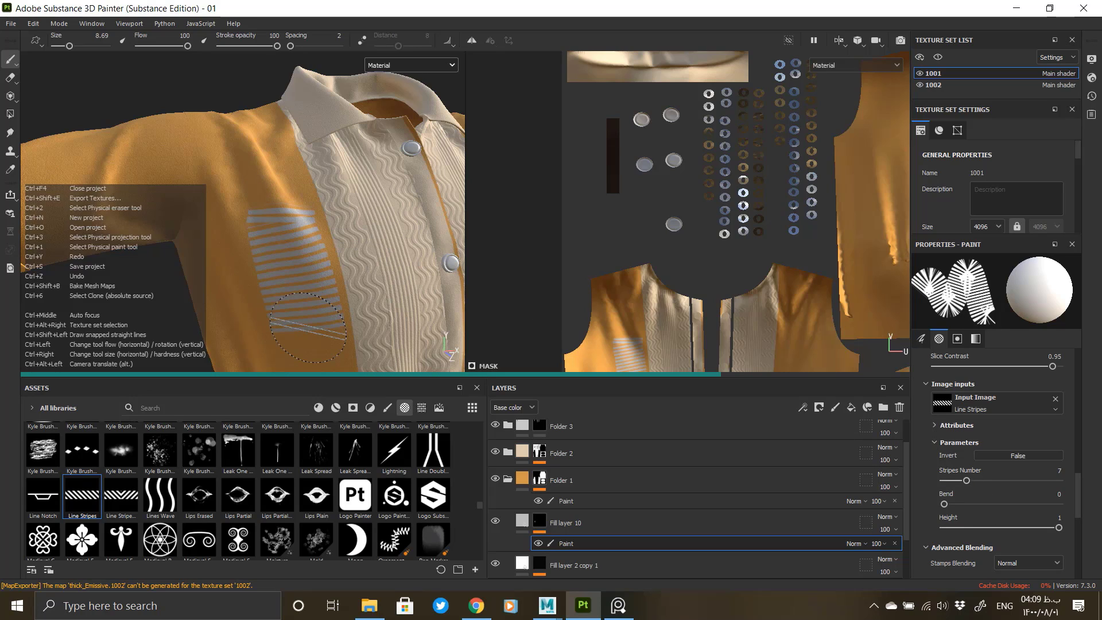
Step: Set the brush's Input Rotation to 0 and test a straight stripe stroke down the orange shirt front
{"action": "scroll", "coordinate": [993, 476], "scroll_direction": "up", "scroll_amount": 3}
{"action": "scroll", "coordinate": [993, 476], "scroll_direction": "up", "scroll_amount": 1}
{"action": "left_click_drag", "start_coordinate": [1030, 402], "coordinate": [1017, 401]}
{"action": "left_click", "coordinate": [301, 343], "text": "shift"}
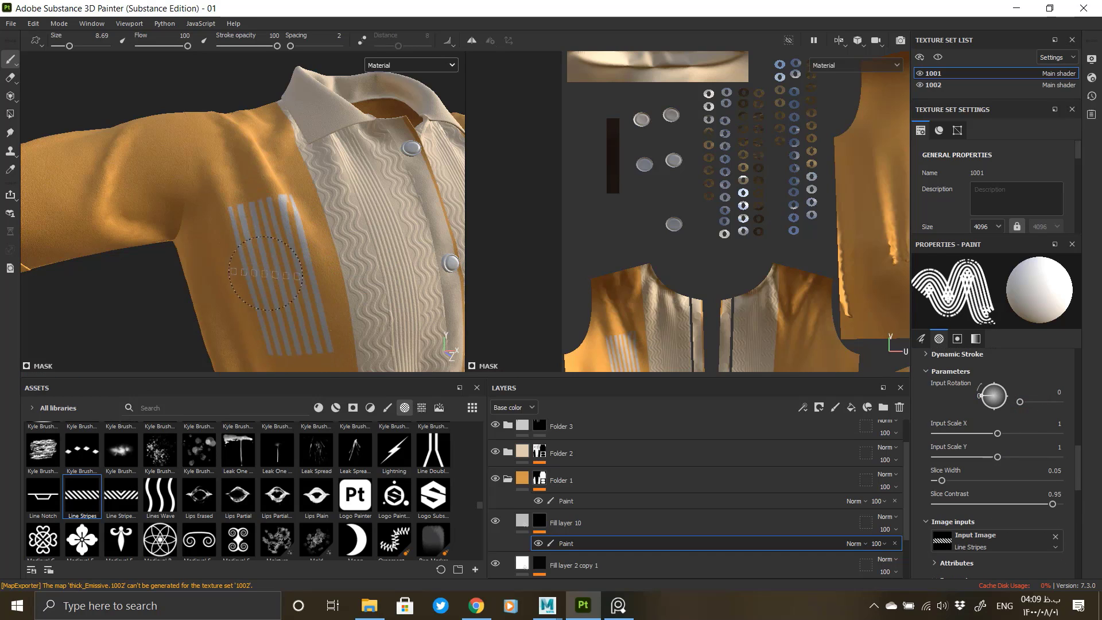
Step: Disable the color, metal, rough and nrm channels of Fill layer 10, keeping only height
{"action": "left_click", "coordinate": [523, 518]}
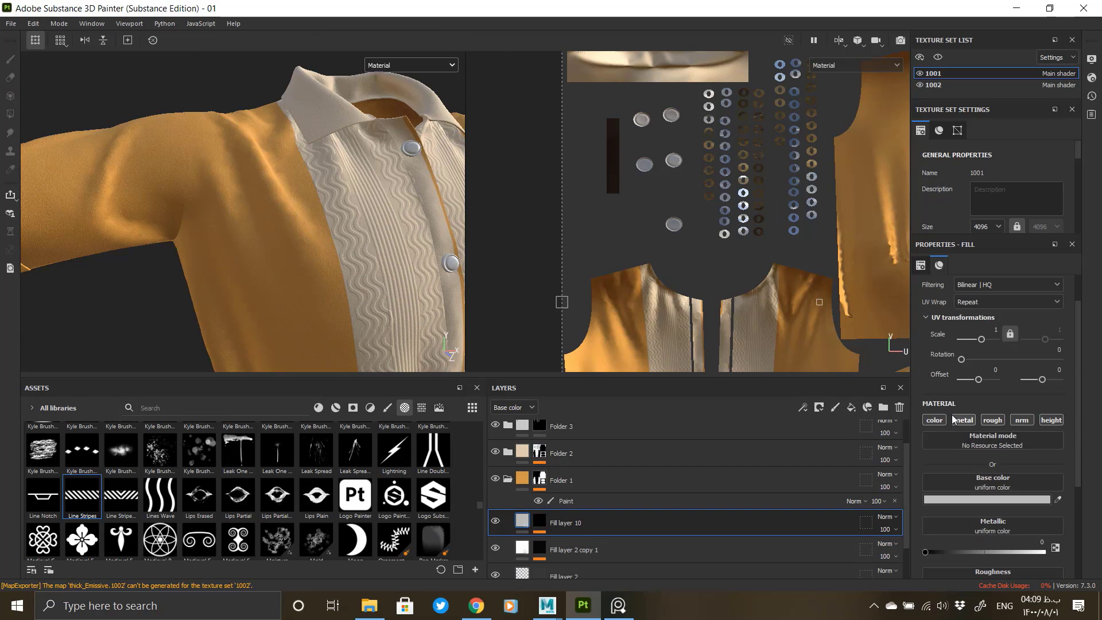
{"action": "left_click", "coordinate": [935, 420]}
{"action": "left_click", "coordinate": [962, 420]}
{"action": "left_click", "coordinate": [992, 420]}
{"action": "left_click", "coordinate": [1021, 421]}
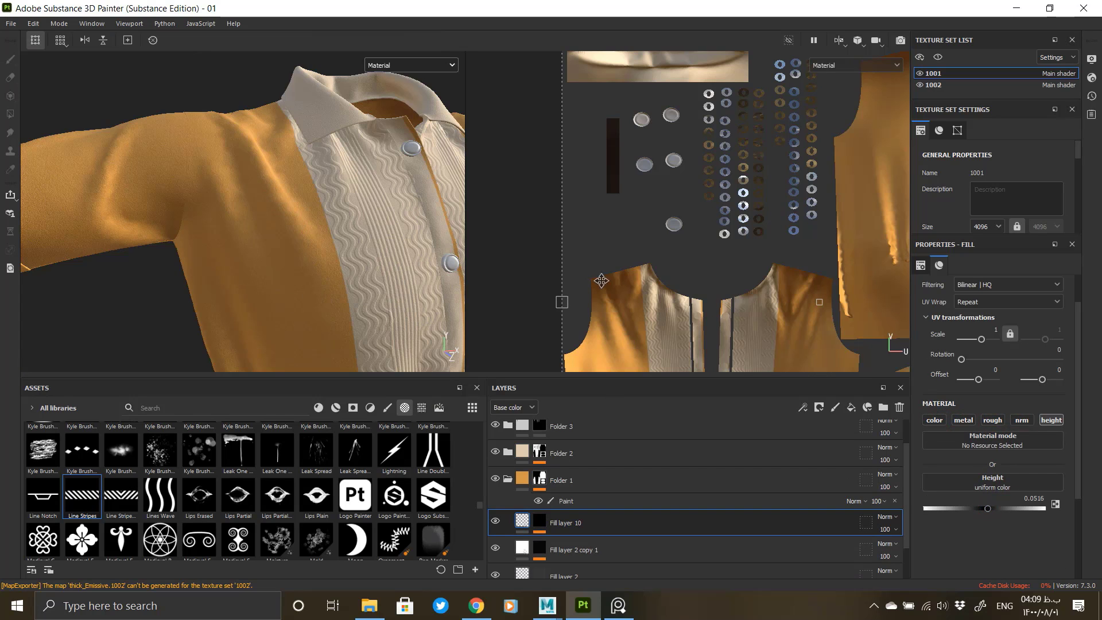
Step: Return to the paint effect in Fill layer 10's mask, reduce the brush size to 4.6 and set Stripes Number to 8
{"action": "middle_click_drag", "start_coordinate": [708, 318], "coordinate": [739, 169], "text": "alt"}
{"action": "left_click_drag", "start_coordinate": [287, 196], "coordinate": [272, 221], "text": "alt"}
{"action": "right_click_drag", "start_coordinate": [250, 166], "coordinate": [263, 199], "text": "alt"}
{"action": "left_click", "coordinate": [539, 521]}
{"action": "left_click", "coordinate": [556, 542]}
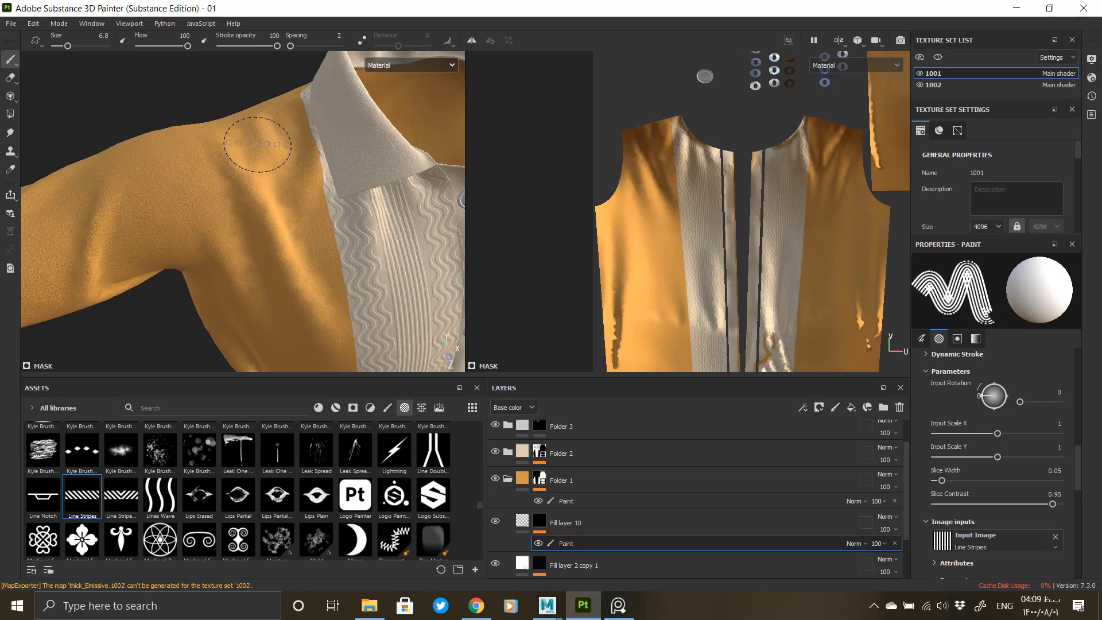
{"action": "right_click_drag", "start_coordinate": [257, 144], "coordinate": [238, 144], "text": "ctrl"}
{"action": "scroll", "coordinate": [964, 494], "scroll_direction": "down", "scroll_amount": 3}
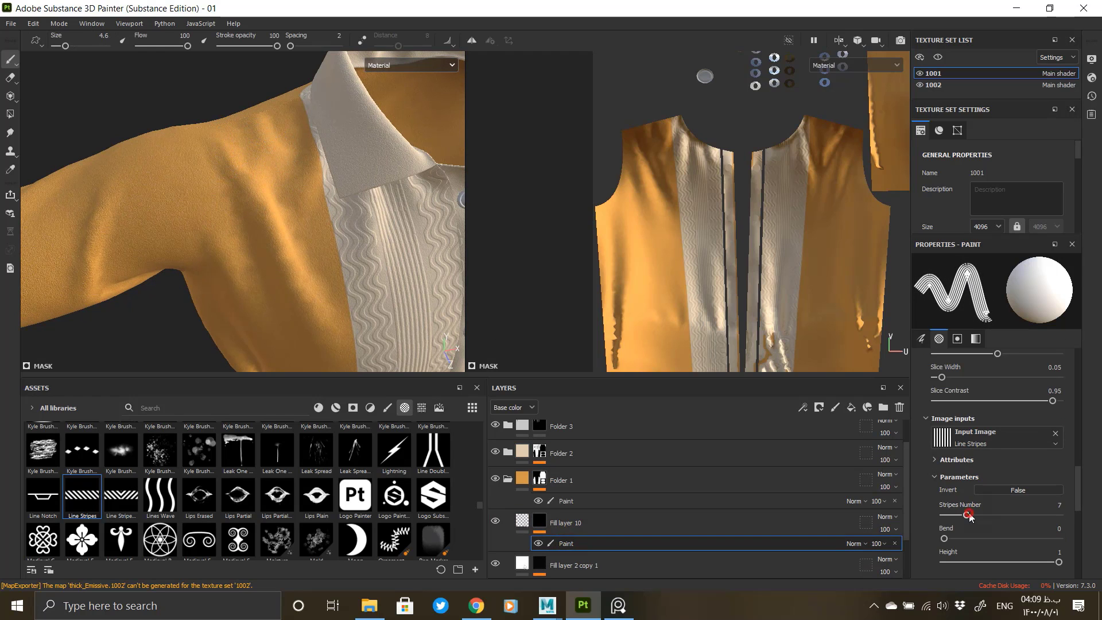
Step: Try stripe strokes down from the shoulder on the 3D shirt and on the front panel's UV island, undoing each one
{"action": "mouse_move", "coordinate": [279, 217]}
{"action": "left_mouse_down"}
{"action": "mouse_move", "coordinate": [287, 241]}
{"action": "mouse_move", "coordinate": [322, 199]}
{"action": "left_mouse_up"}
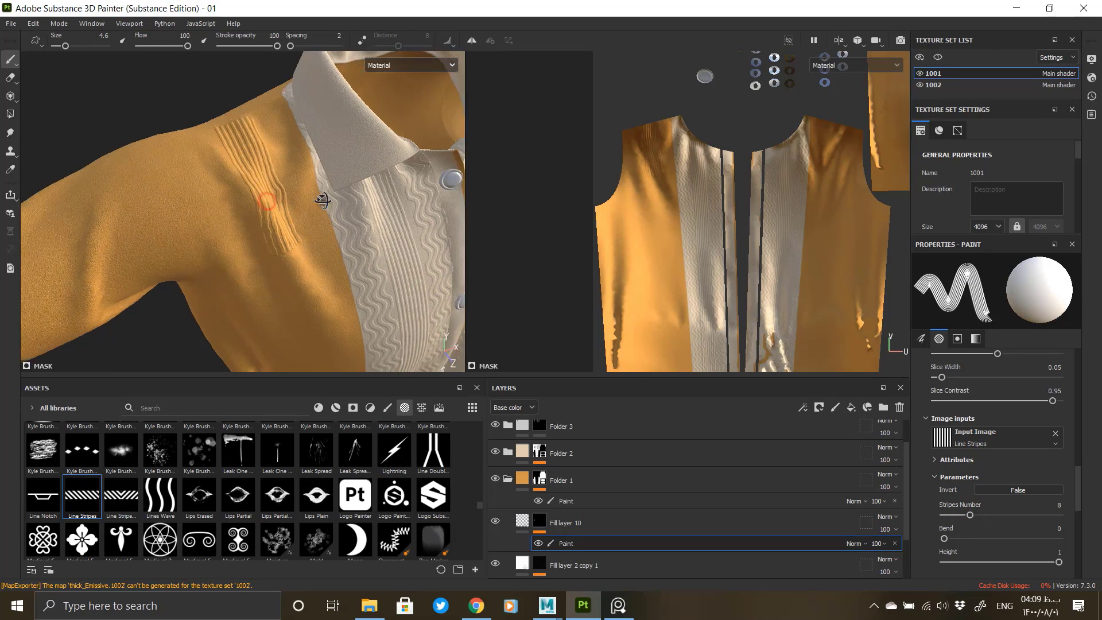
{"action": "right_click_drag", "start_coordinate": [322, 199], "coordinate": [305, 266], "text": "alt"}
{"action": "left_click_drag", "start_coordinate": [305, 265], "coordinate": [422, 181], "text": "alt"}
{"action": "right_click_drag", "start_coordinate": [646, 153], "coordinate": [713, 102], "text": "alt"}
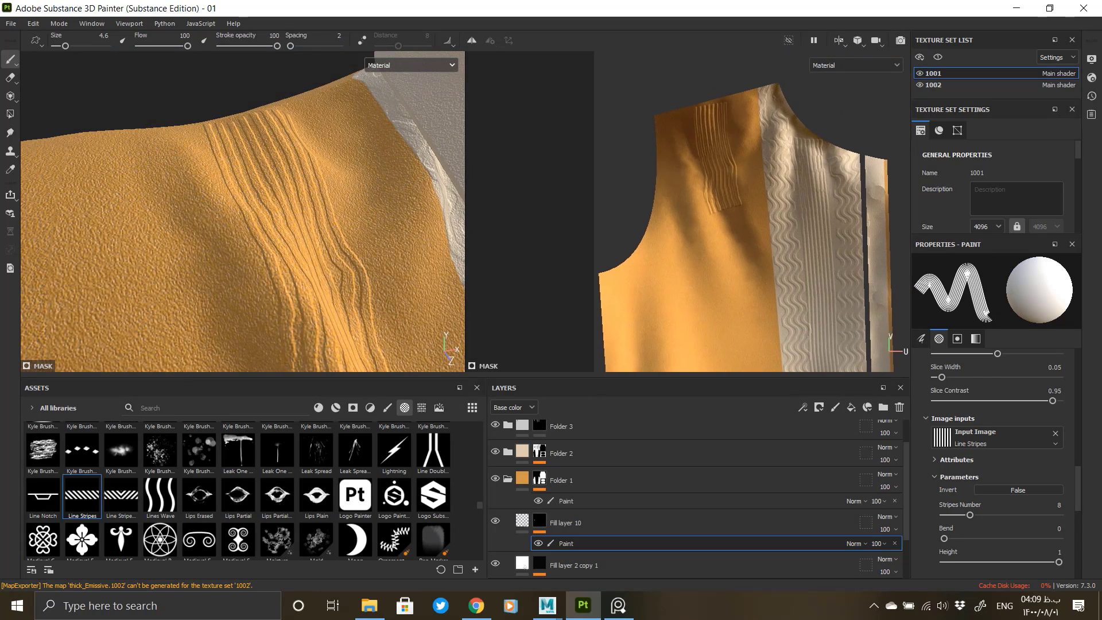
{"action": "key", "text": "ctrl+z"}
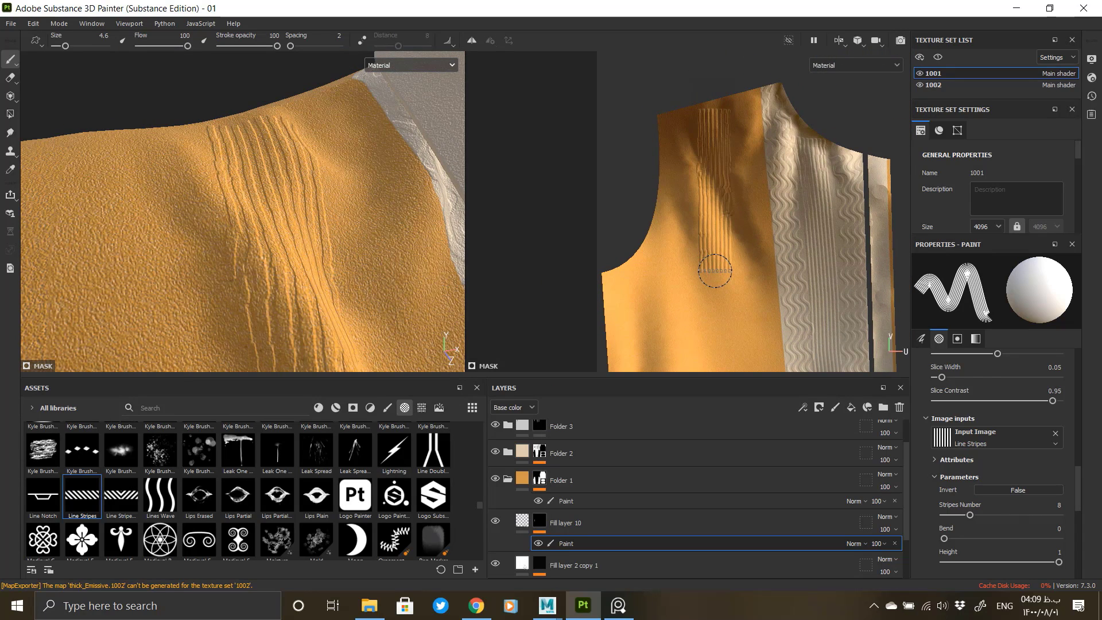
{"action": "key", "text": "ctrl+z"}
{"action": "left_click", "coordinate": [725, 286], "text": "shift"}
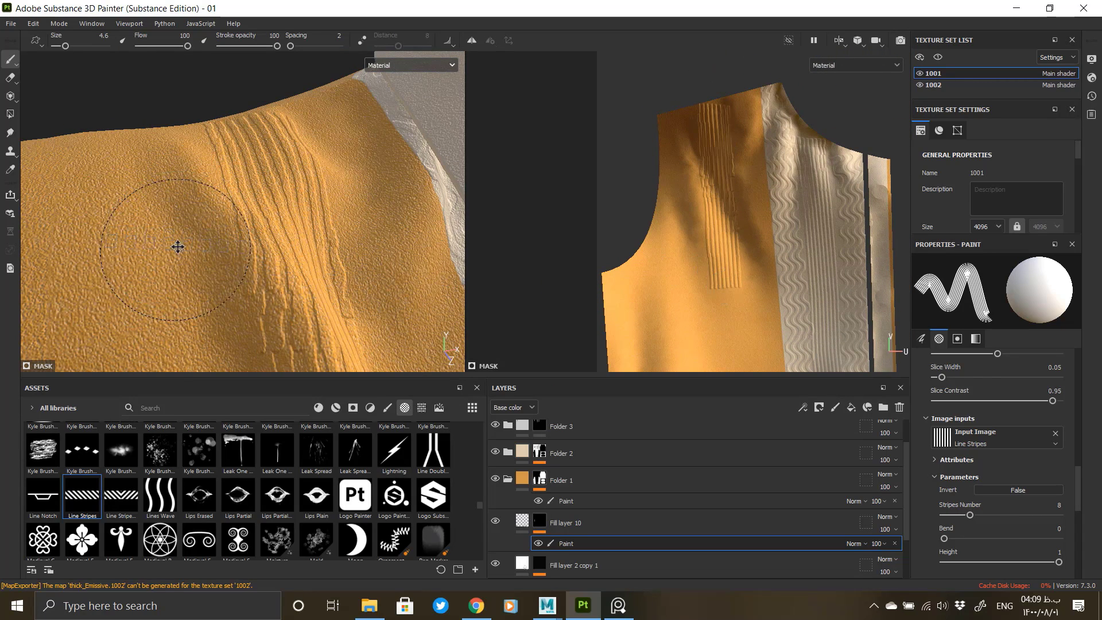
{"action": "mouse_move", "coordinate": [178, 247]}
{"action": "left_mouse_down", "text": "alt"}
{"action": "mouse_move", "coordinate": [191, 214]}
{"action": "mouse_move", "coordinate": [250, 153]}
{"action": "mouse_move", "coordinate": [304, 172]}
{"action": "mouse_move", "coordinate": [498, 177]}
{"action": "left_mouse_up", "text": "alt"}
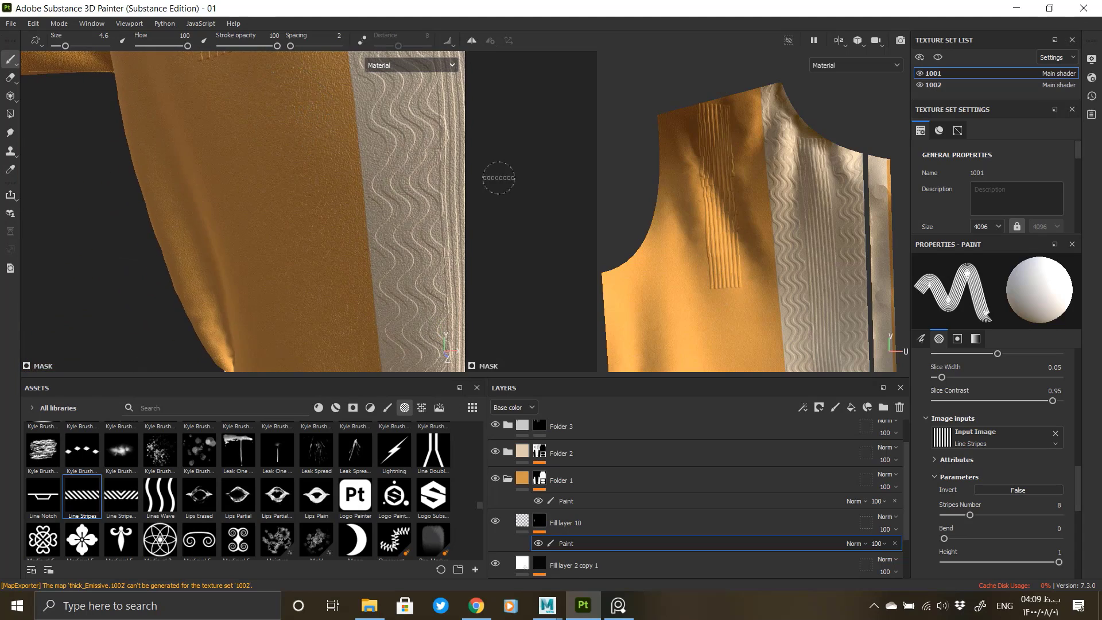
{"action": "key", "text": "ctrl+z"}
Step: Paint a straight stripe stroke from shoulder to hem on the orange part of the first front panel's UV island
{"action": "mouse_move", "coordinate": [729, 106]}
{"action": "right_mouse_down", "text": "alt"}
{"action": "mouse_move", "coordinate": [708, 182]}
{"action": "mouse_move", "coordinate": [738, 202]}
{"action": "right_mouse_up", "text": "alt"}
{"action": "mouse_move", "coordinate": [745, 204]}
{"action": "middle_mouse_down", "text": "alt"}
{"action": "mouse_move", "coordinate": [772, 194]}
{"action": "mouse_move", "coordinate": [740, 189]}
{"action": "middle_mouse_up", "text": "alt"}
{"action": "key", "text": "shift"}
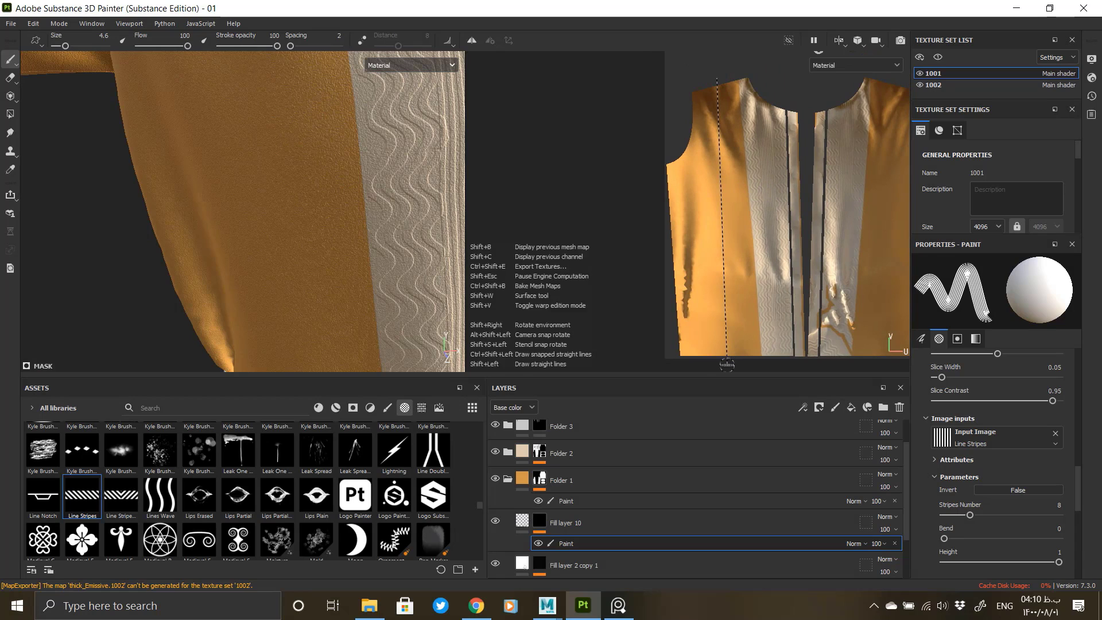
{"action": "left_click", "coordinate": [728, 366], "text": "shift"}
{"action": "left_click_drag", "start_coordinate": [241, 222], "coordinate": [332, 343], "text": "alt"}
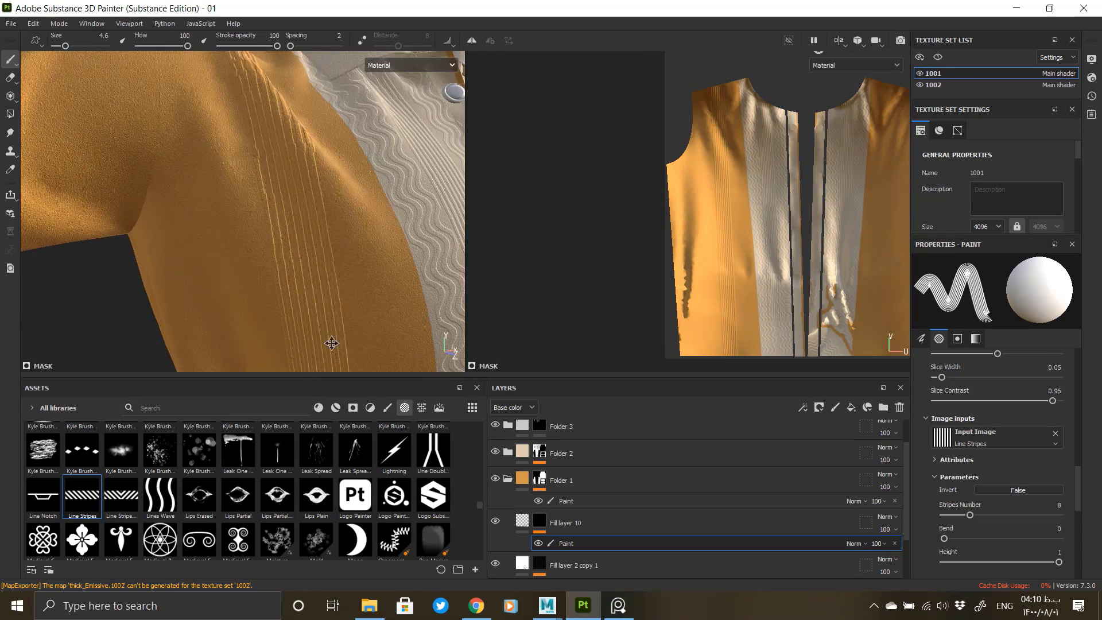
{"action": "middle_click_drag", "start_coordinate": [332, 342], "coordinate": [329, 447], "text": "alt"}
{"action": "right_click_drag", "start_coordinate": [314, 256], "coordinate": [125, 180], "text": "alt"}
{"action": "left_click_drag", "start_coordinate": [310, 232], "coordinate": [195, 161], "text": "alt"}
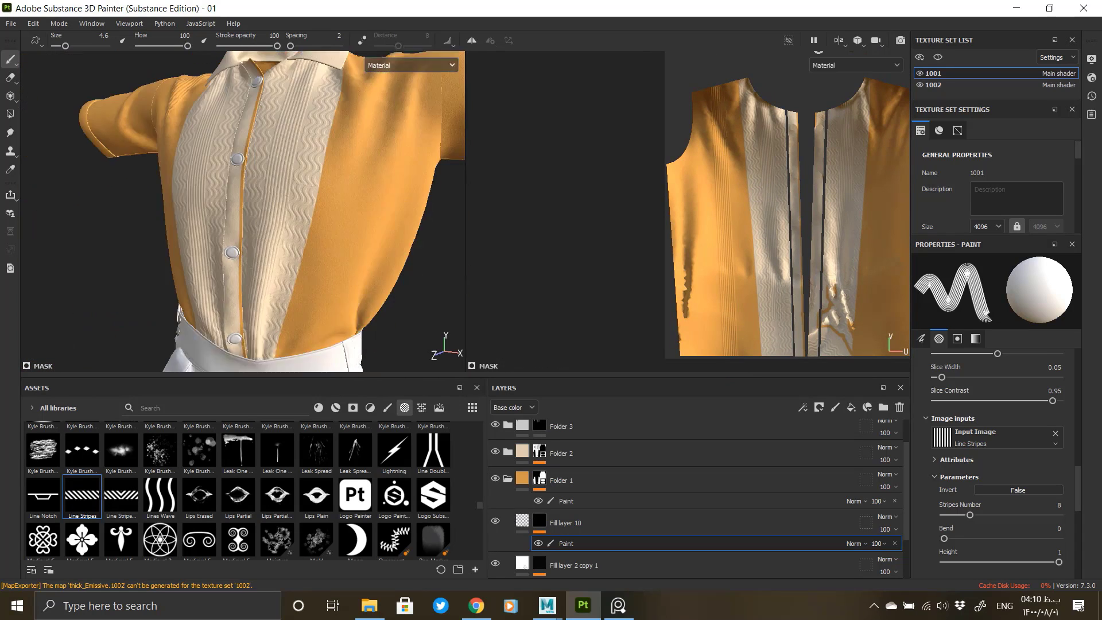
Step: Paint a matching straight stripe stroke from shoulder to hem on the opposite front panel's UV island
{"action": "mouse_move", "coordinate": [860, 169]}
{"action": "middle_mouse_down", "text": "alt"}
{"action": "mouse_move", "coordinate": [746, 189]}
{"action": "mouse_move", "coordinate": [752, 182]}
{"action": "middle_mouse_up", "text": "alt"}
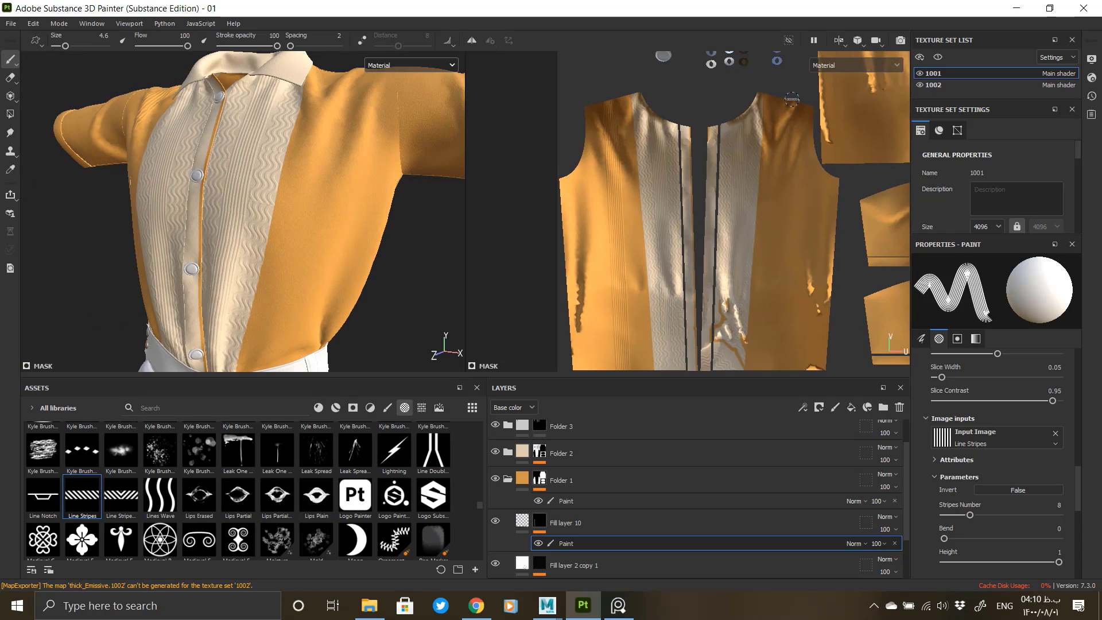
{"action": "left_click", "coordinate": [779, 367], "text": "shift"}
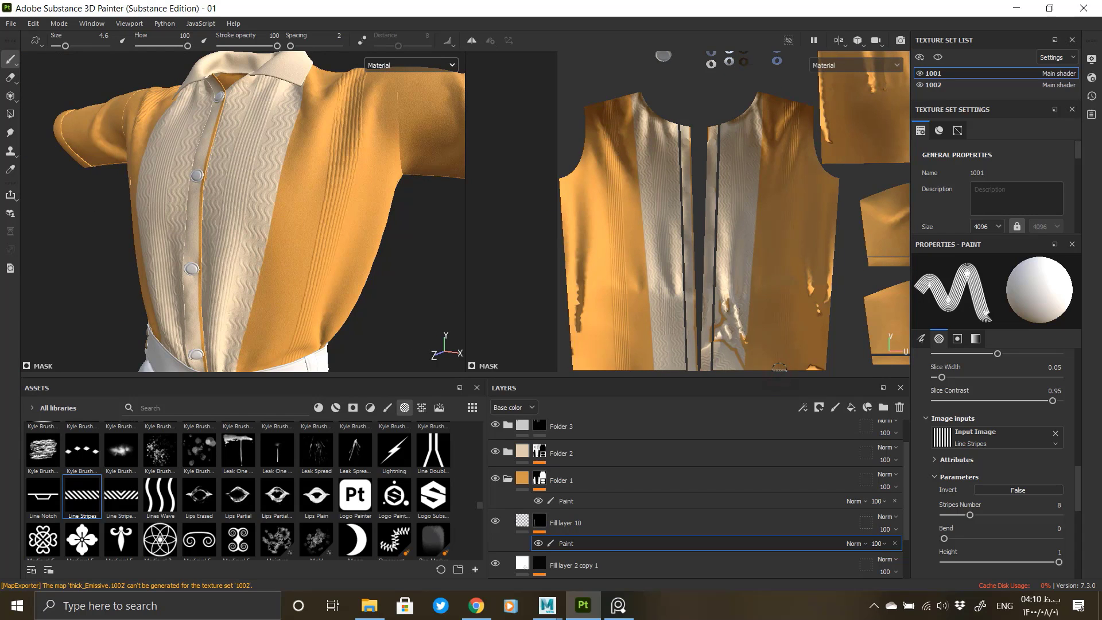
{"action": "left_click_drag", "start_coordinate": [367, 183], "coordinate": [352, 157], "text": "alt"}
{"action": "right_click_drag", "start_coordinate": [351, 158], "coordinate": [276, 235], "text": "alt"}
{"action": "middle_click_drag", "start_coordinate": [261, 321], "coordinate": [261, 192], "text": "alt"}
{"action": "left_click_drag", "start_coordinate": [262, 192], "coordinate": [281, 213], "text": "alt"}
{"action": "left_click_drag", "start_coordinate": [329, 165], "coordinate": [252, 172], "text": "alt"}
{"action": "middle_click_drag", "start_coordinate": [262, 143], "coordinate": [271, 246], "text": "alt"}
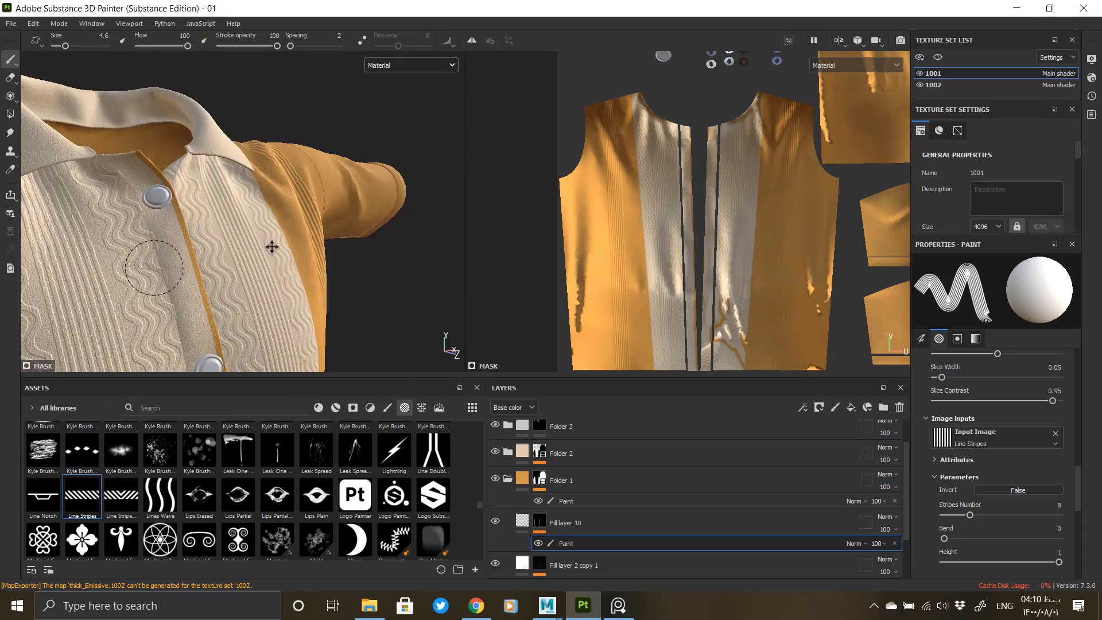
Step: Continue the stripes over the shoulder seam and down one side of the back panel to the hem in UV space
{"action": "left_click_drag", "start_coordinate": [118, 227], "coordinate": [339, 217], "text": "alt"}
{"action": "left_click_drag", "start_coordinate": [243, 229], "coordinate": [270, 287], "text": "alt"}
{"action": "right_click_drag", "start_coordinate": [202, 229], "coordinate": [286, 178], "text": "alt"}
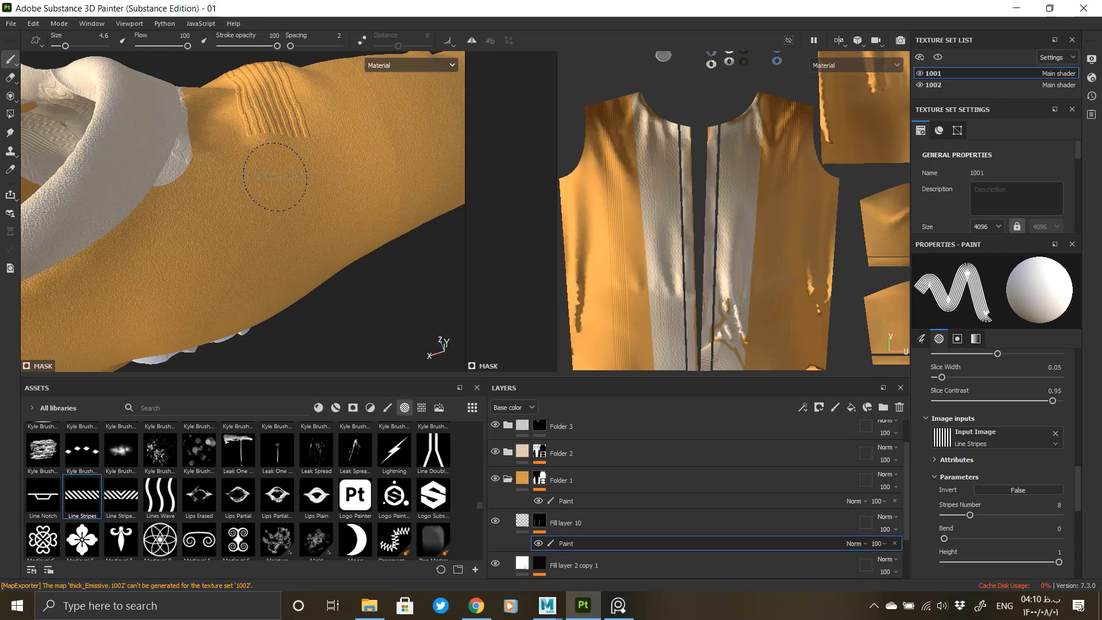
{"action": "right_click_drag", "start_coordinate": [868, 188], "coordinate": [837, 172], "text": "alt"}
{"action": "mouse_move", "coordinate": [838, 172]}
{"action": "middle_mouse_down", "text": "alt"}
{"action": "mouse_move", "coordinate": [763, 281]}
{"action": "mouse_move", "coordinate": [665, 365]}
{"action": "middle_mouse_up", "text": "alt"}
{"action": "mouse_move", "coordinate": [722, 332]}
{"action": "right_mouse_down", "text": "alt"}
{"action": "mouse_move", "coordinate": [807, 298]}
{"action": "mouse_move", "coordinate": [841, 247]}
{"action": "right_mouse_up", "text": "alt"}
{"action": "middle_click_drag", "start_coordinate": [820, 89], "coordinate": [766, 124], "text": "alt"}
{"action": "middle_click_drag", "start_coordinate": [764, 225], "coordinate": [766, 151], "text": "alt"}
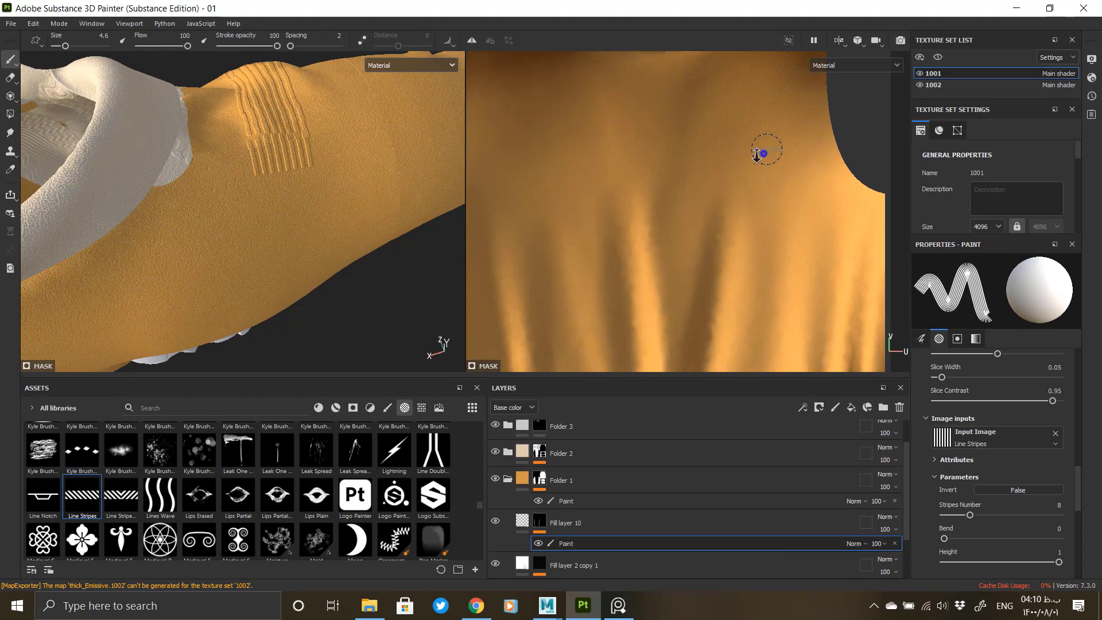
{"action": "right_click_drag", "start_coordinate": [766, 151], "coordinate": [711, 91], "text": "alt"}
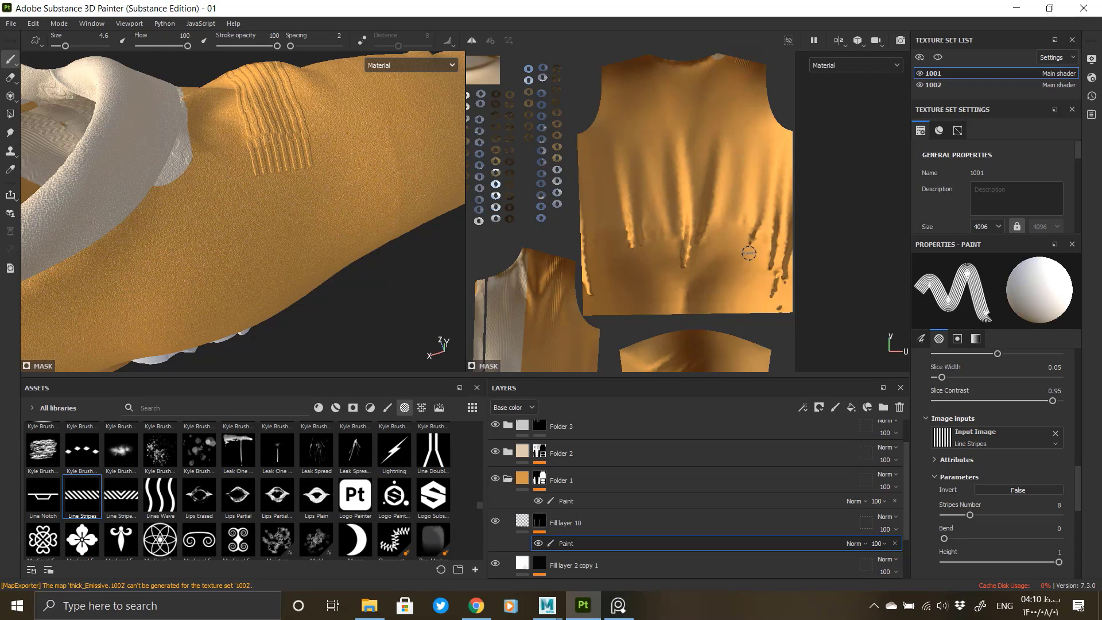
{"action": "left_click", "coordinate": [737, 313], "text": "shift"}
Step: Try a straight stripe stroke down the other side of the back panel's UV island and undo it
{"action": "mouse_move", "coordinate": [281, 236]}
{"action": "left_mouse_down", "text": "alt"}
{"action": "mouse_move", "coordinate": [216, 229]}
{"action": "mouse_move", "coordinate": [258, 189]}
{"action": "mouse_move", "coordinate": [212, 127]}
{"action": "left_mouse_up", "text": "alt"}
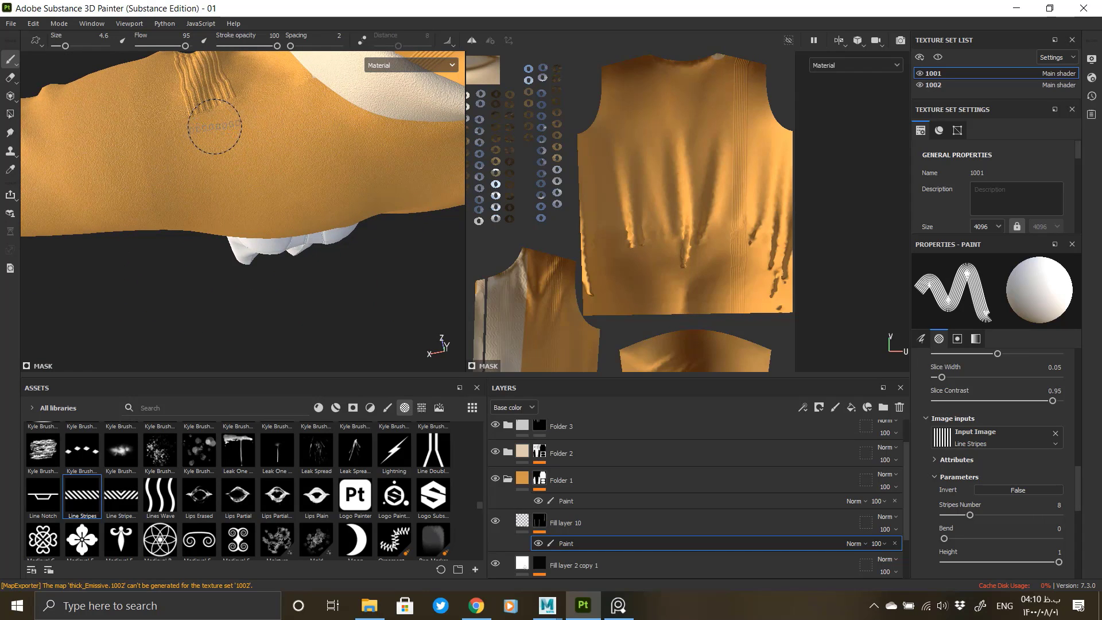
{"action": "middle_click_drag", "start_coordinate": [667, 108], "coordinate": [699, 154], "text": "alt"}
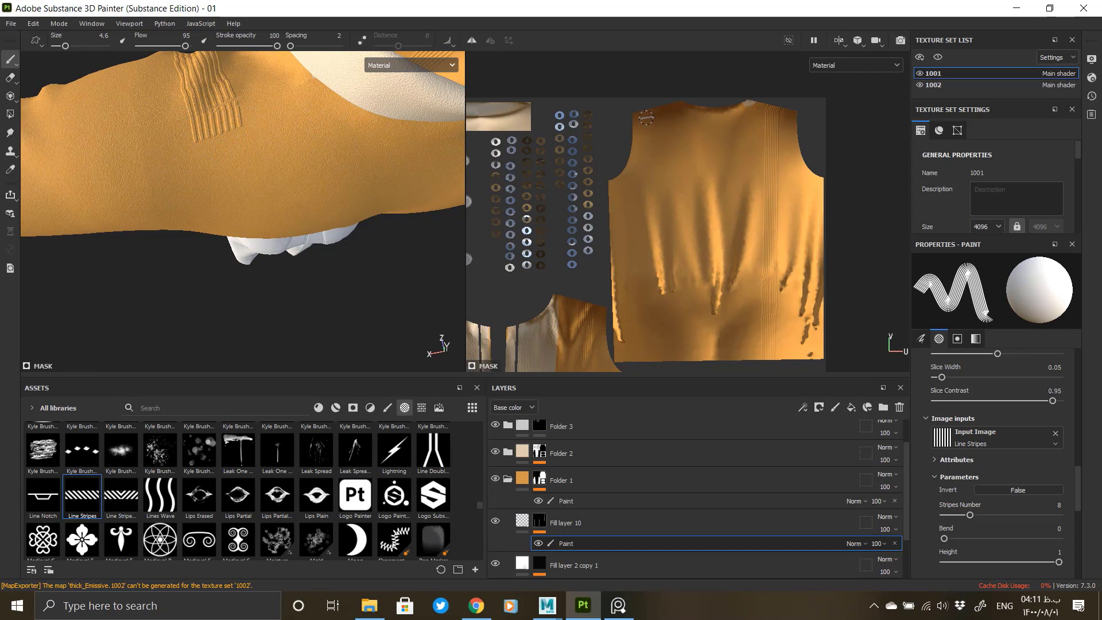
{"action": "right_click_drag", "start_coordinate": [642, 119], "coordinate": [659, 113], "text": "alt"}
{"action": "middle_click_drag", "start_coordinate": [659, 113], "coordinate": [656, 87], "text": "alt"}
{"action": "middle_click_drag", "start_coordinate": [661, 239], "coordinate": [662, 218], "text": "alt"}
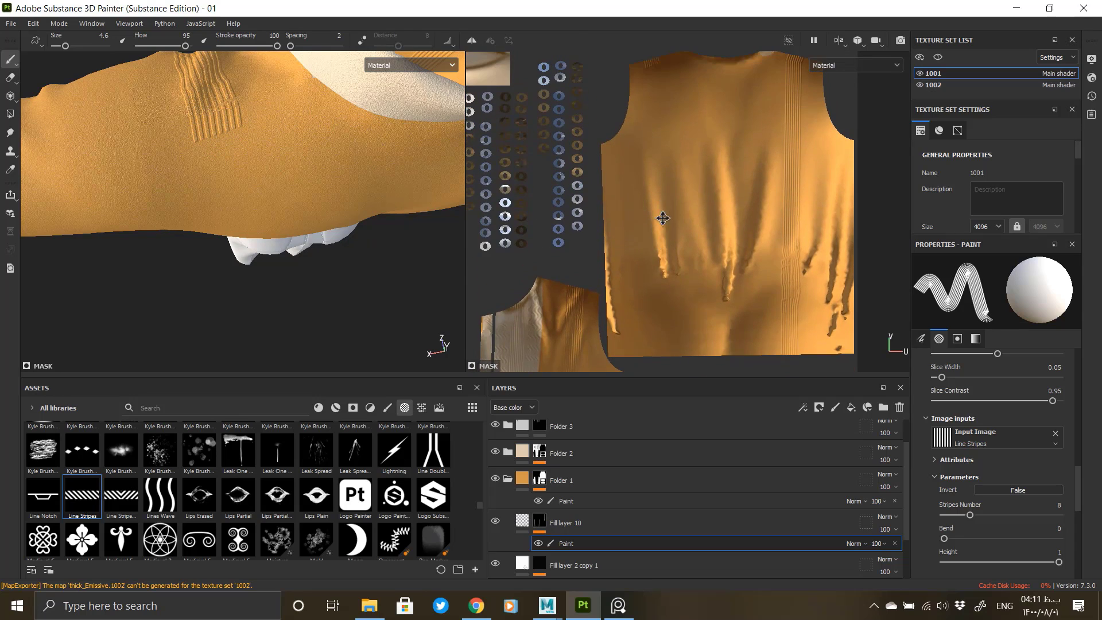
{"action": "key", "text": "shift"}
{"action": "left_click", "coordinate": [664, 352], "text": "shift"}
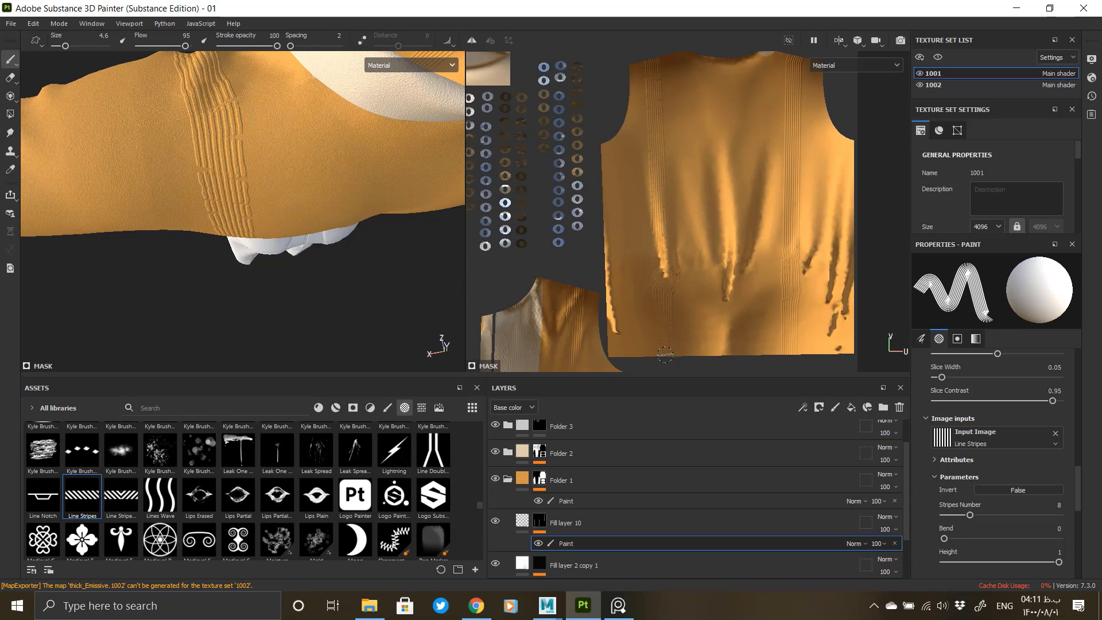
{"action": "mouse_move", "coordinate": [292, 175]}
{"action": "left_mouse_down", "text": "alt"}
{"action": "mouse_move", "coordinate": [292, 146]}
{"action": "mouse_move", "coordinate": [271, 110]}
{"action": "left_mouse_up", "text": "alt"}
{"action": "key", "text": "ctrl+z"}
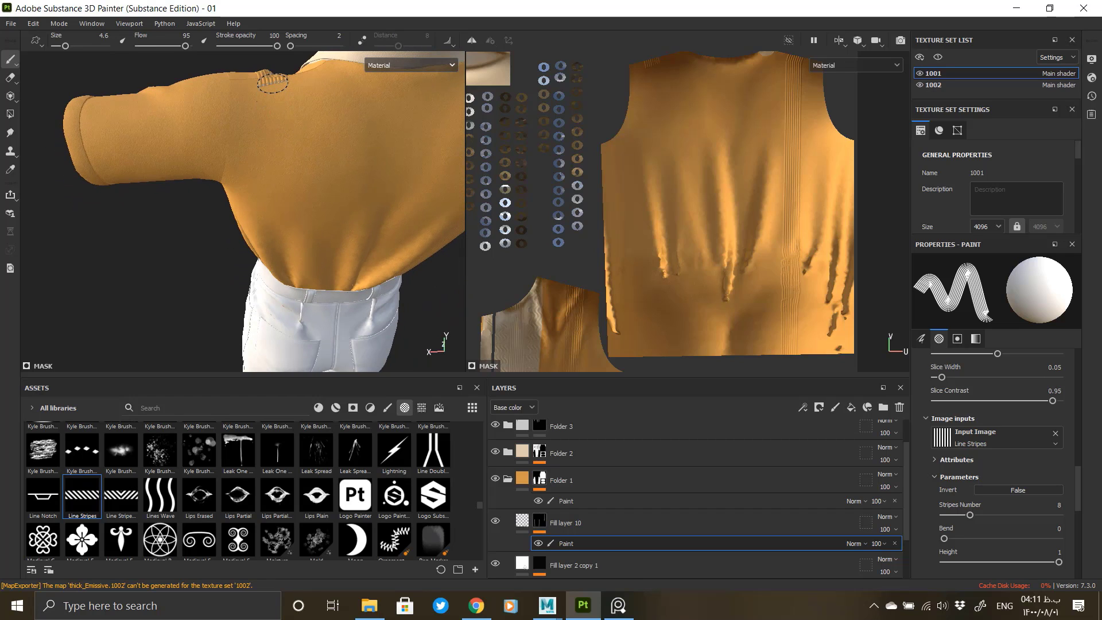
Step: Paint the stripes down the other side of the shirt's back on the 3D model, from shoulder to waistband
{"action": "left_click", "coordinate": [286, 186], "text": "shift"}
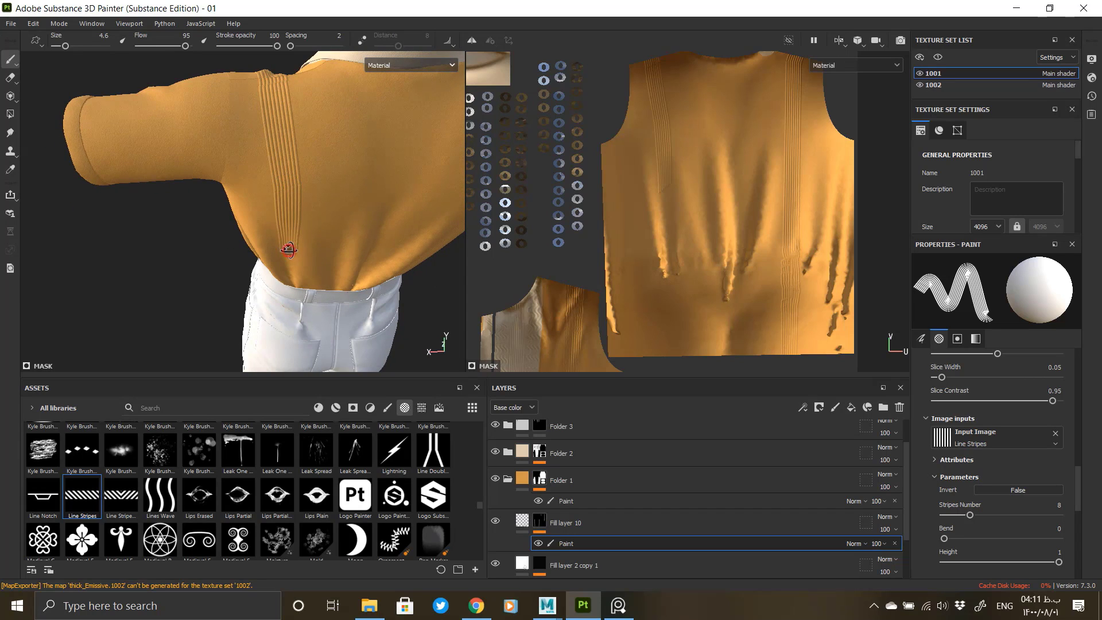
{"action": "left_click_drag", "start_coordinate": [288, 249], "coordinate": [293, 155], "text": "alt"}
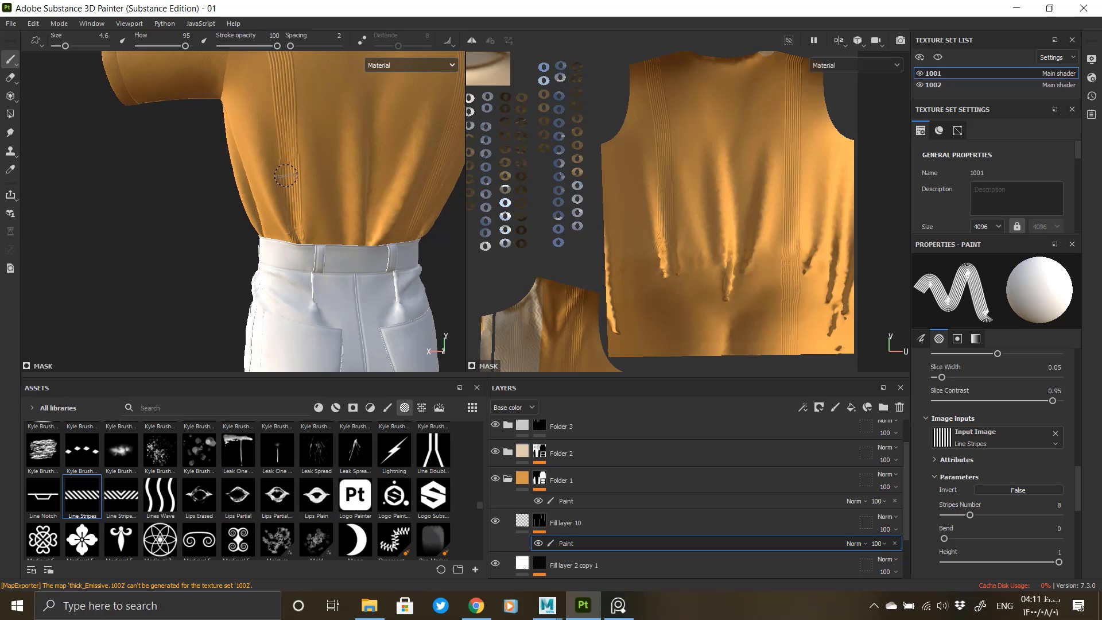
{"action": "middle_click_drag", "start_coordinate": [662, 196], "coordinate": [668, 161]}
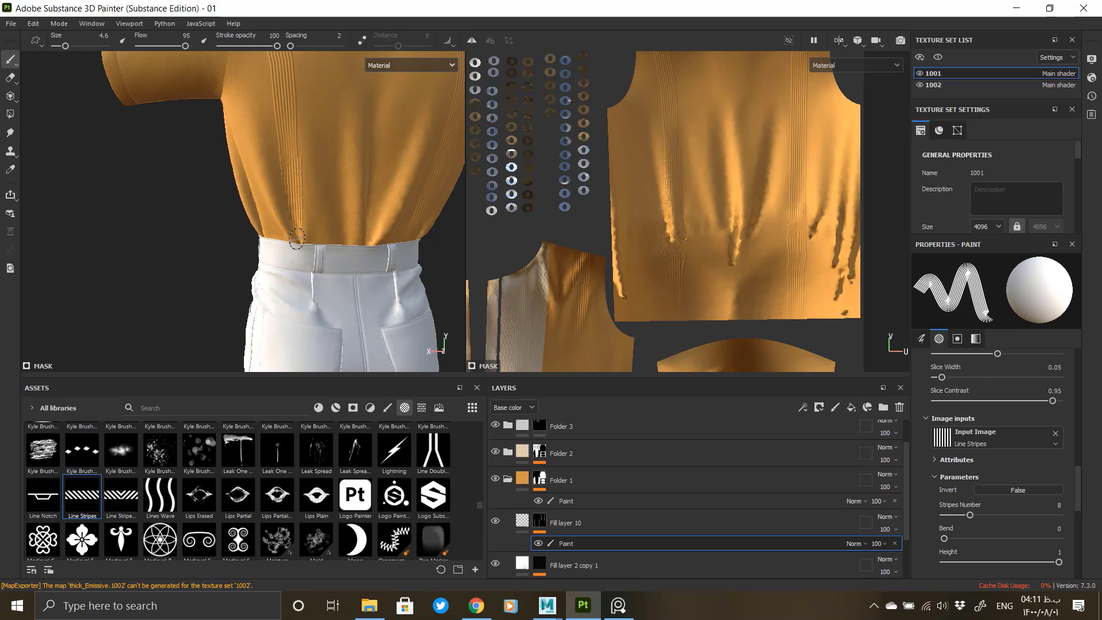
Step: Select Fill layer 10, collapse Folder 1, and examine the painted stripes on the shirt's shoulders and front
{"action": "left_click_drag", "start_coordinate": [297, 238], "coordinate": [453, 344], "text": "alt"}
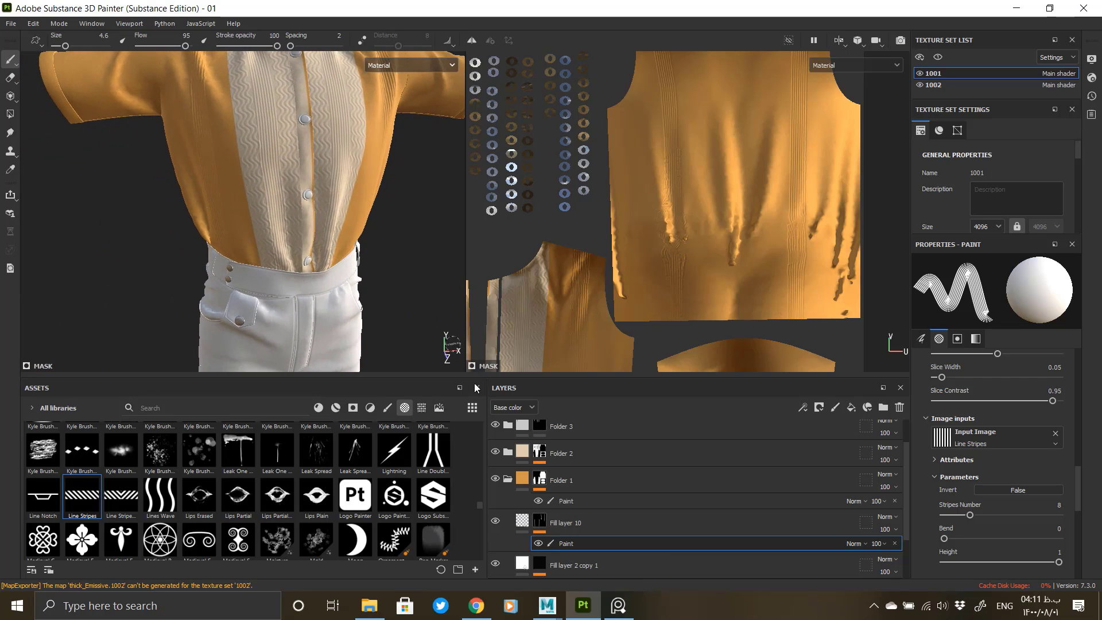
{"action": "left_click", "coordinate": [522, 520]}
{"action": "left_click", "coordinate": [507, 479]}
{"action": "middle_click_drag", "start_coordinate": [252, 201], "coordinate": [245, 256], "text": "alt"}
{"action": "left_click_drag", "start_coordinate": [246, 256], "coordinate": [387, 224], "text": "alt"}
{"action": "left_click_drag", "start_coordinate": [295, 213], "coordinate": [333, 221], "text": "alt"}
{"action": "right_click_drag", "start_coordinate": [168, 226], "coordinate": [270, 200], "text": "alt"}
{"action": "middle_click_drag", "start_coordinate": [316, 140], "coordinate": [348, 228], "text": "alt"}
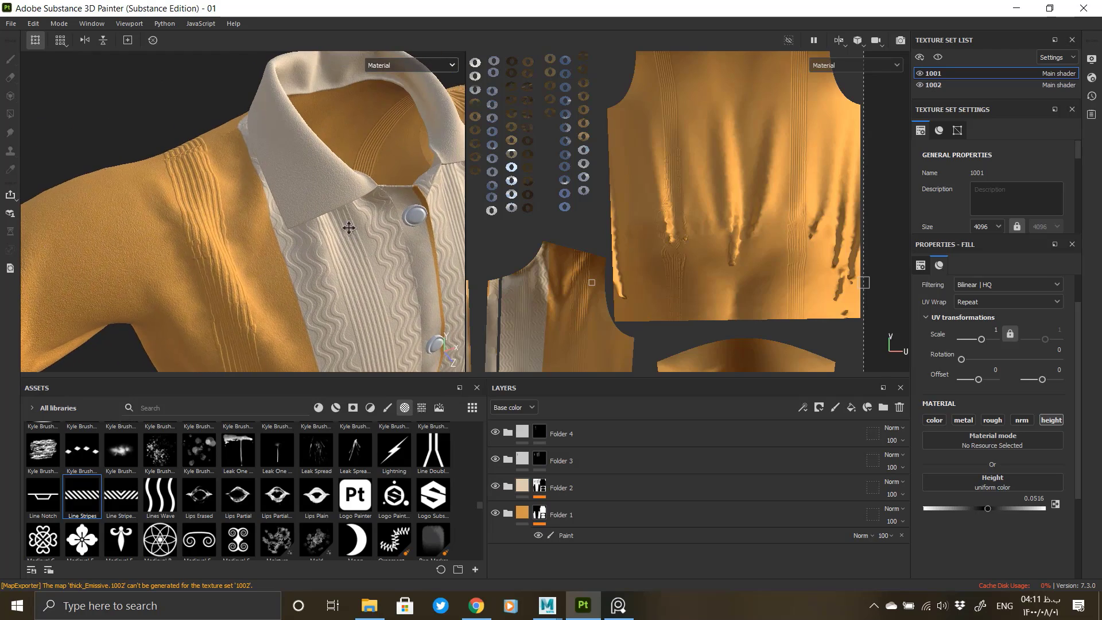
{"action": "right_click_drag", "start_coordinate": [348, 228], "coordinate": [308, 194], "text": "alt"}
{"action": "left_click_drag", "start_coordinate": [308, 194], "coordinate": [278, 187], "text": "alt"}
{"action": "middle_click_drag", "start_coordinate": [272, 236], "coordinate": [253, 184], "text": "alt"}
Step: Import JRos_Stitches_Normal_12.tif from the Stitches Normal folder into the project as a texture
{"action": "scroll", "coordinate": [172, 498], "scroll_direction": "up", "scroll_amount": 6}
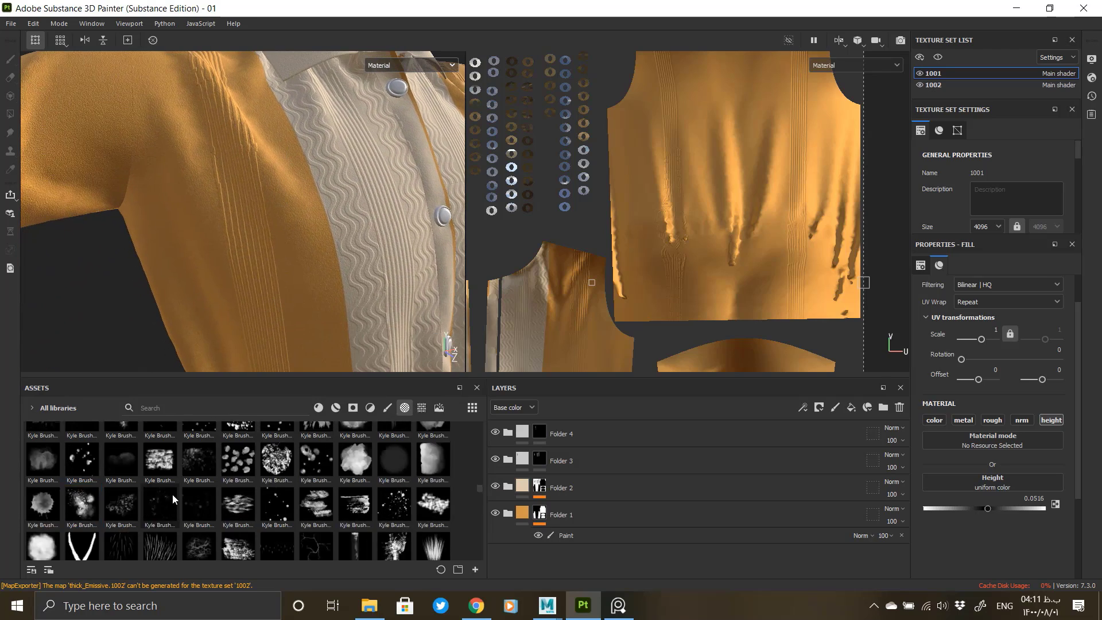
{"action": "scroll", "coordinate": [172, 494], "scroll_direction": "up", "scroll_amount": 5}
{"action": "mouse_move", "coordinate": [613, 9]}
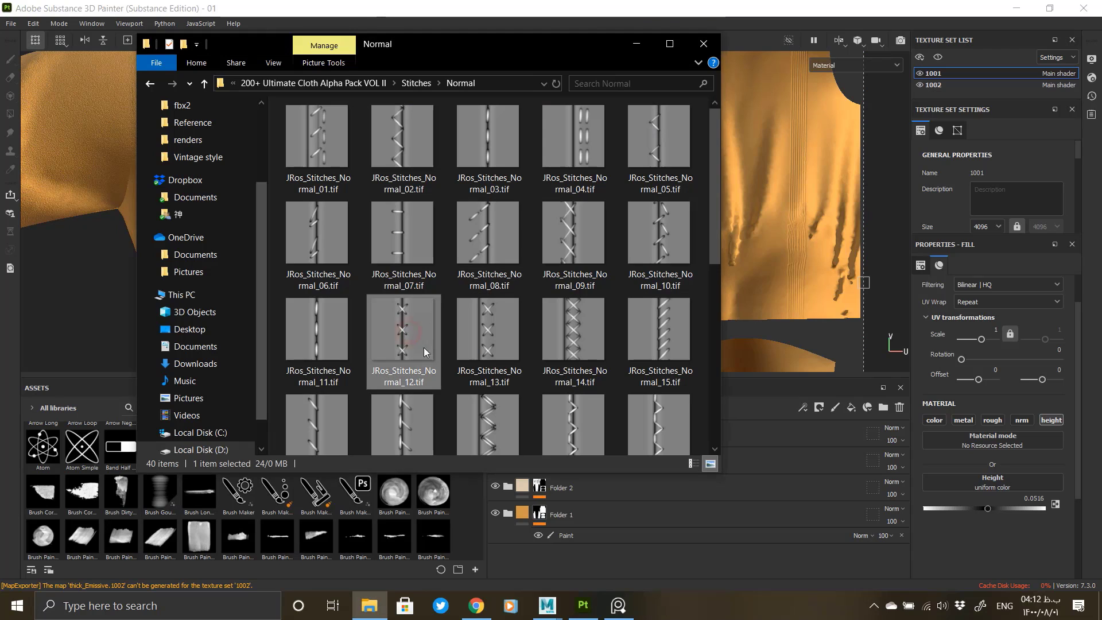
{"action": "left_click_drag", "start_coordinate": [406, 346], "coordinate": [106, 510]}
{"action": "left_click", "coordinate": [694, 191]}
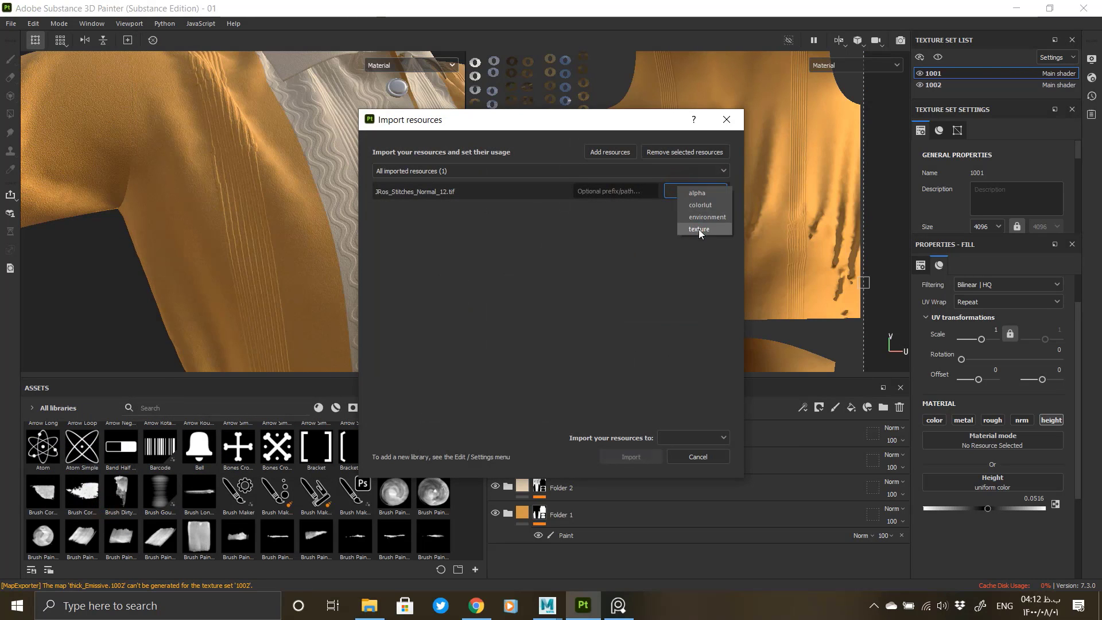
{"action": "left_click", "coordinate": [699, 229]}
{"action": "left_click", "coordinate": [693, 437]}
{"action": "left_click", "coordinate": [688, 459]}
{"action": "left_click", "coordinate": [630, 456]}
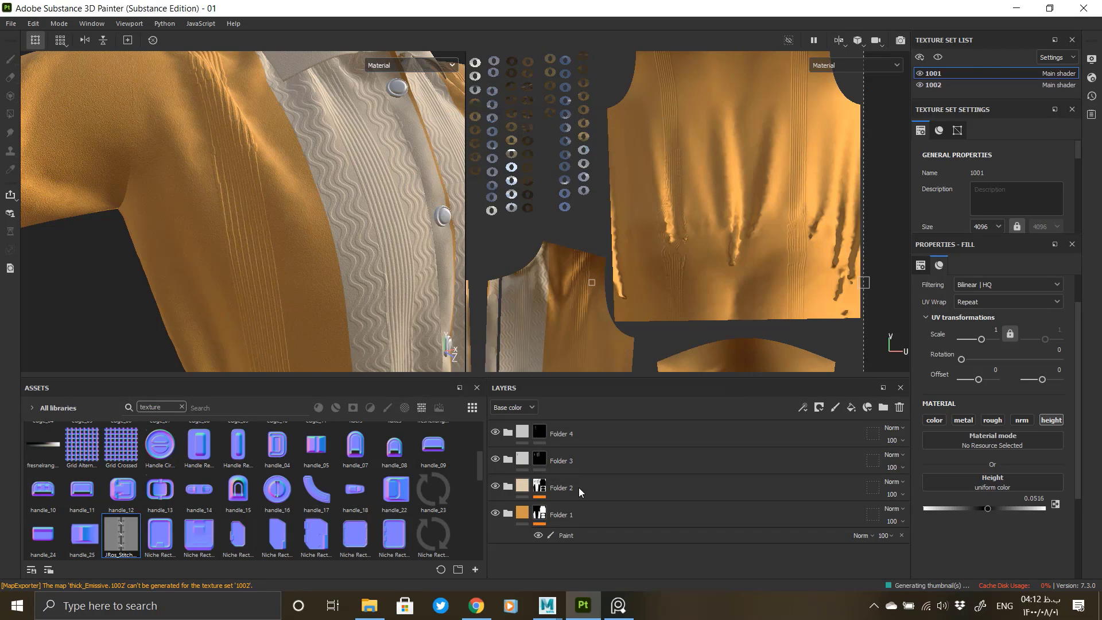
Step: Add a fill layer above Fill layer 10 in Folder 1, with a black mask containing a fill effect
{"action": "left_click", "coordinate": [508, 514]}
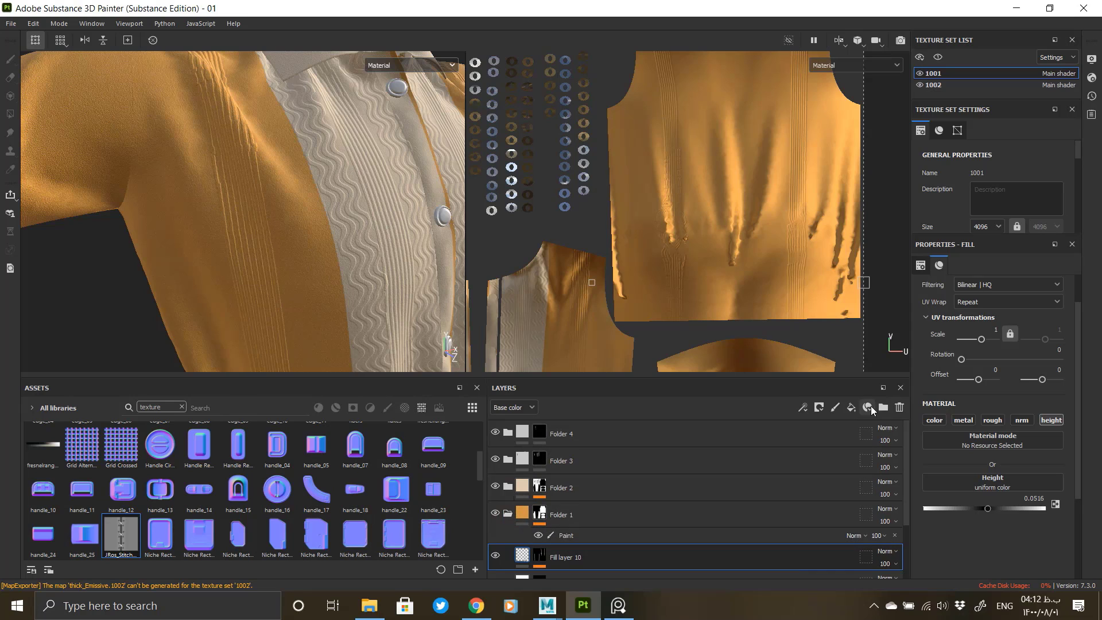
{"action": "left_click", "coordinate": [851, 407]}
{"action": "right_click", "coordinate": [521, 563]}
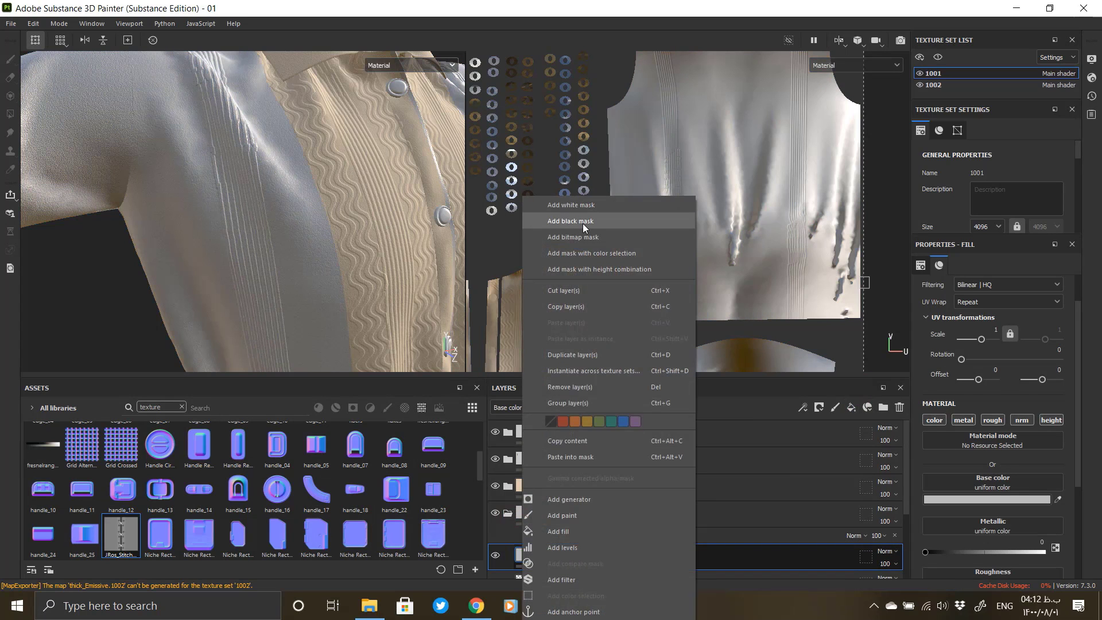
{"action": "left_click", "coordinate": [583, 223]}
{"action": "right_click", "coordinate": [539, 554]}
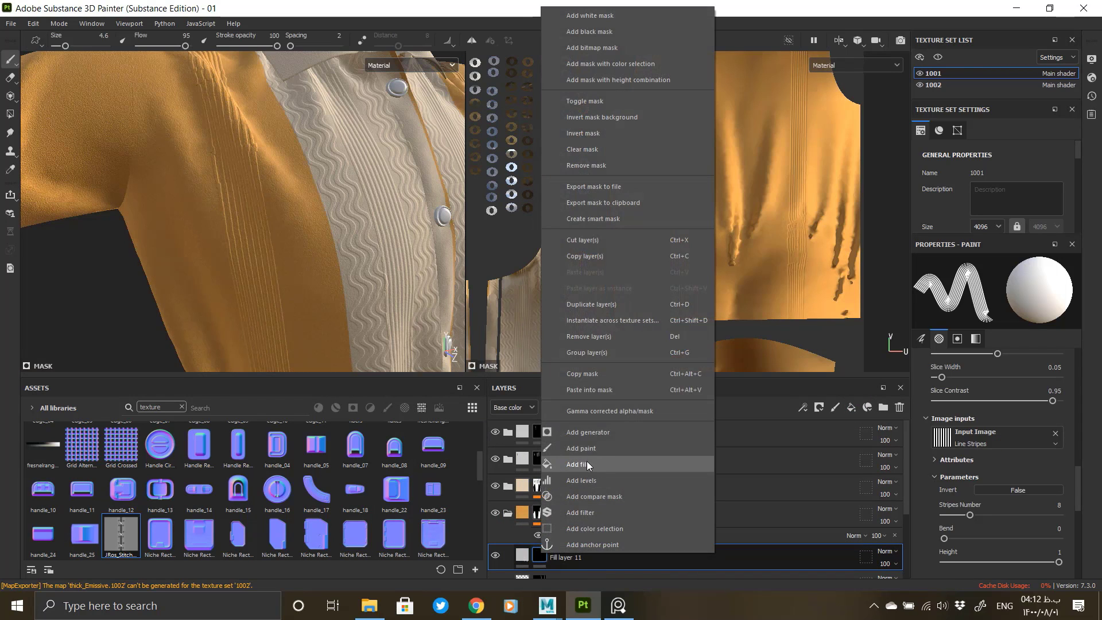
{"action": "left_click", "coordinate": [593, 462]}
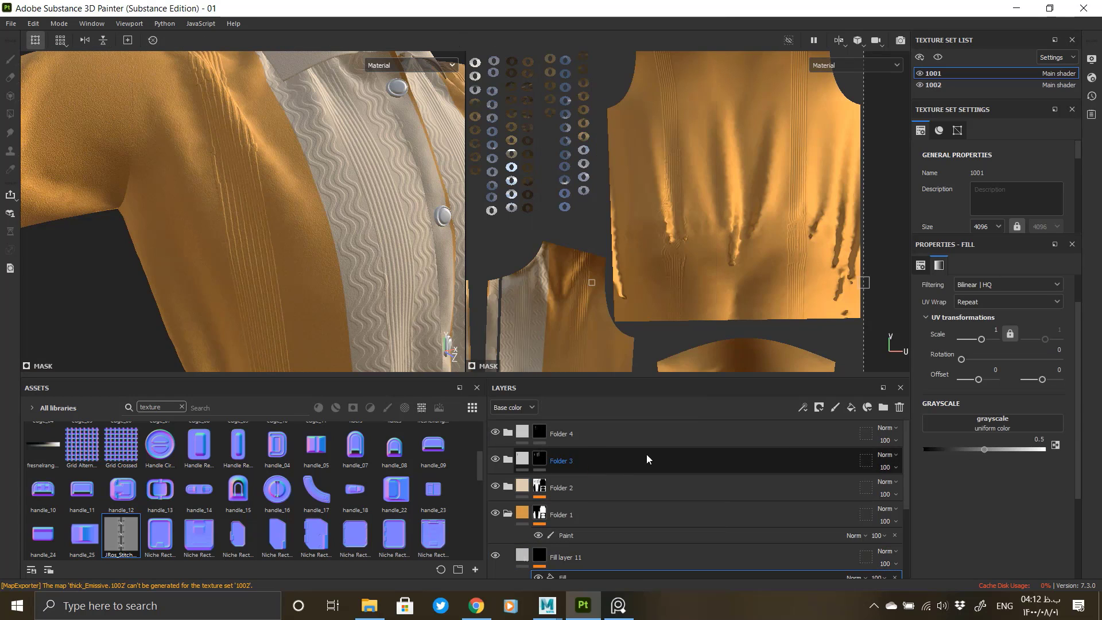
Step: Restrict Fill layer 11 to the height channel and set its height to 0.0235
{"action": "scroll", "coordinate": [574, 505], "scroll_direction": "down", "scroll_amount": 1}
{"action": "left_click", "coordinate": [525, 522]}
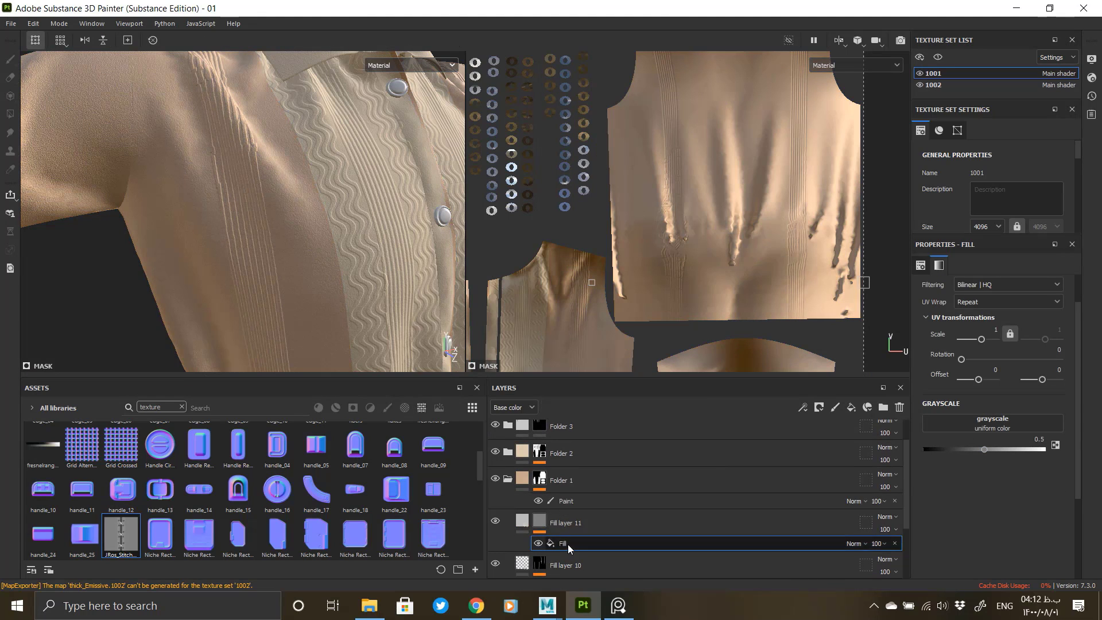
{"action": "left_click", "coordinate": [531, 526]}
{"action": "scroll", "coordinate": [987, 505], "scroll_direction": "down", "scroll_amount": 2}
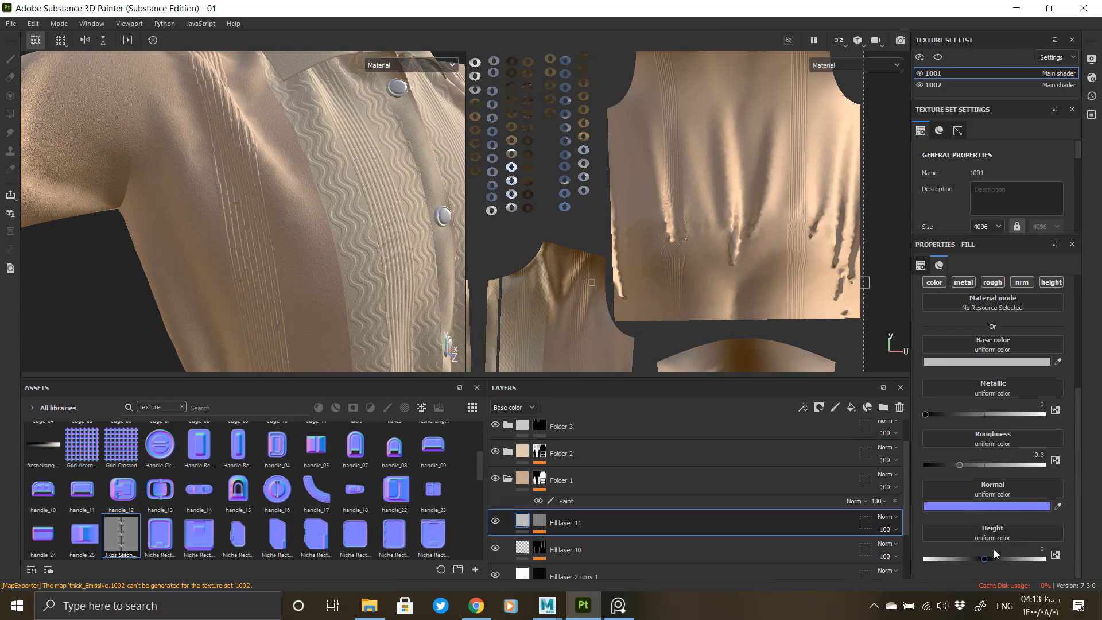
{"action": "scroll", "coordinate": [985, 527], "scroll_direction": "up", "scroll_amount": 1}
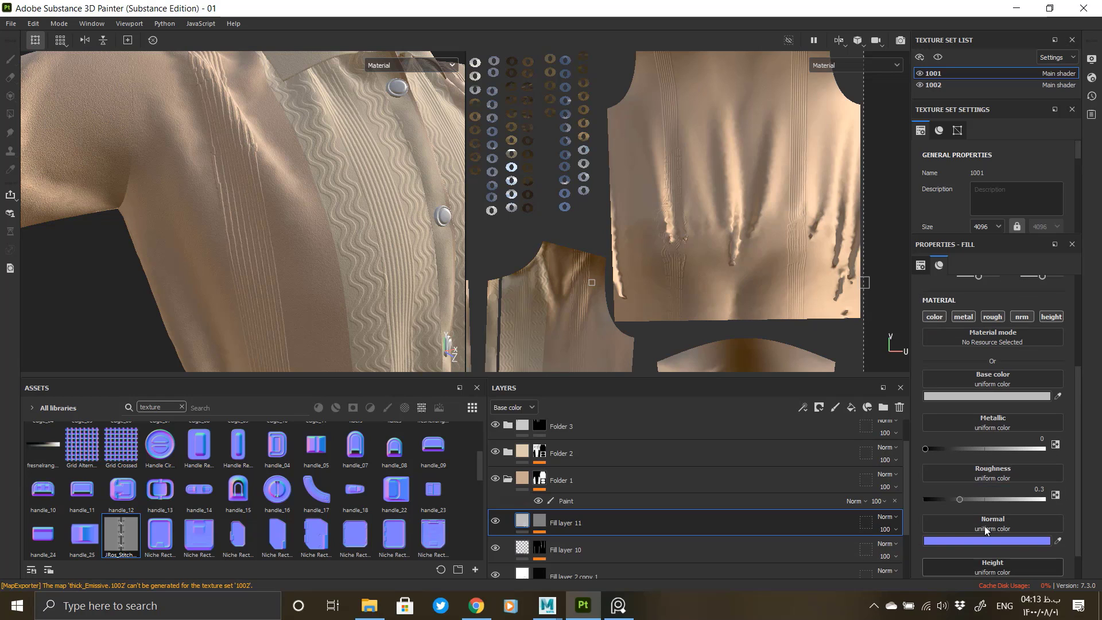
{"action": "left_click", "coordinate": [934, 316]}
{"action": "left_click", "coordinate": [964, 316]}
{"action": "left_click", "coordinate": [992, 317]}
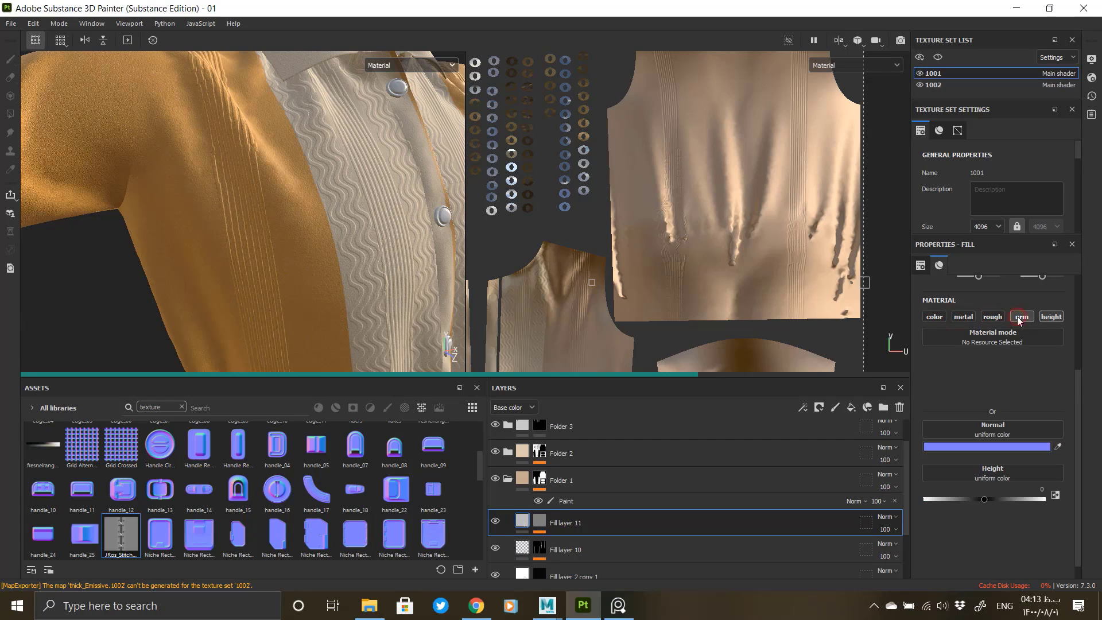
{"action": "left_click", "coordinate": [1020, 317]}
{"action": "mouse_move", "coordinate": [984, 405]}
{"action": "left_mouse_down"}
{"action": "mouse_move", "coordinate": [996, 409]}
{"action": "mouse_move", "coordinate": [986, 407]}
{"action": "left_mouse_up"}
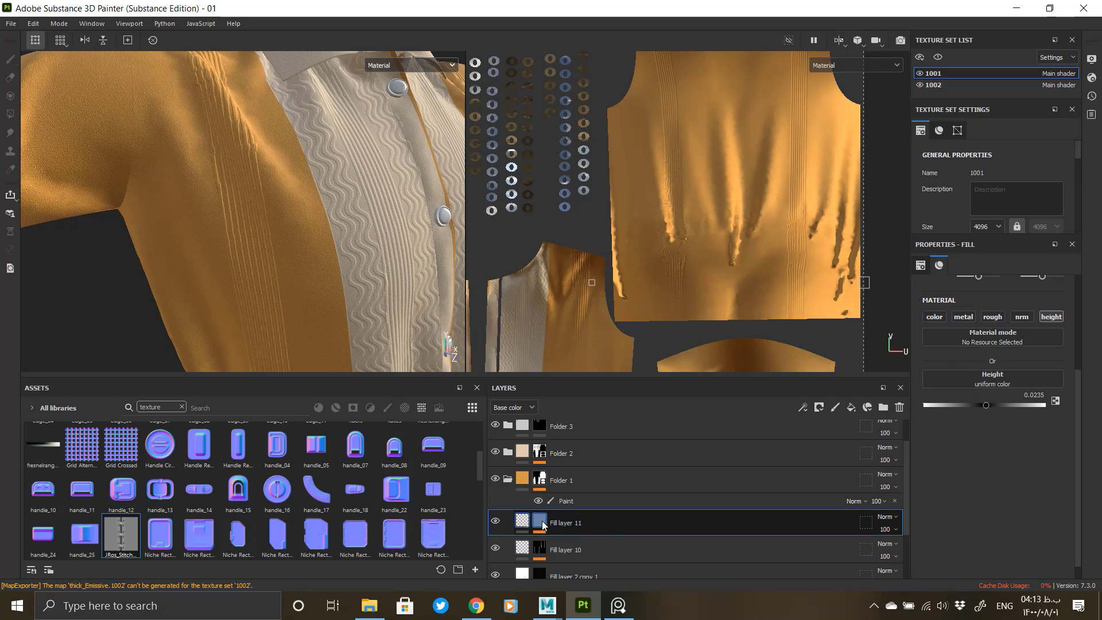
Step: Display Fill layer 11's mask and switch the brush alpha to Brush Paint Grungy
{"action": "left_click", "coordinate": [542, 524], "text": "alt"}
{"action": "middle_click_drag", "start_coordinate": [322, 226], "coordinate": [339, 300], "text": "alt"}
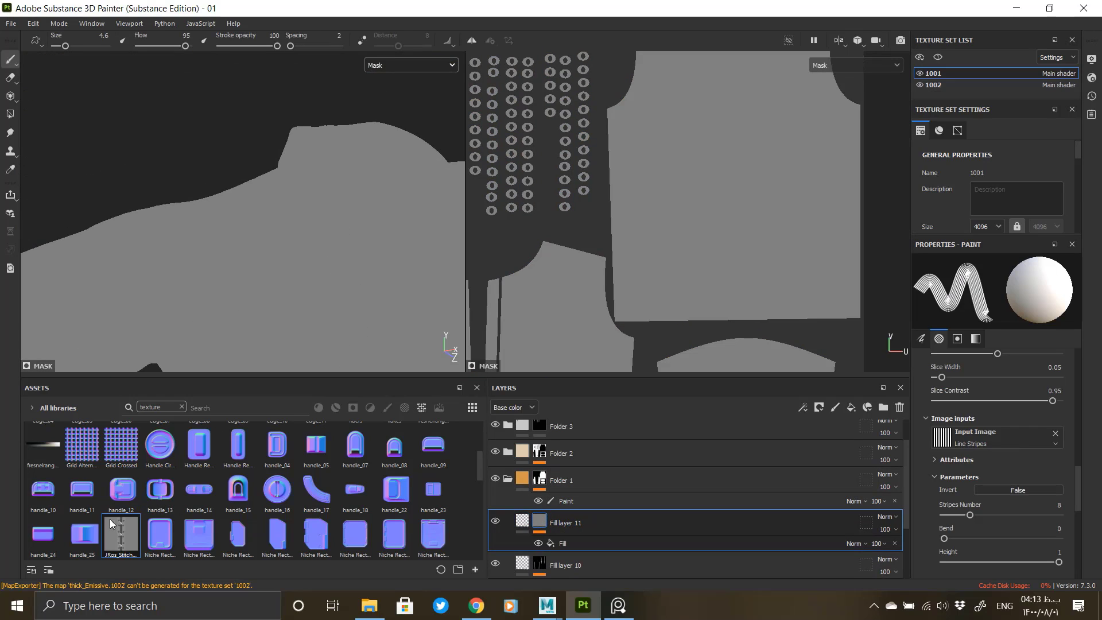
{"action": "scroll", "coordinate": [965, 458], "scroll_direction": "up", "scroll_amount": 5}
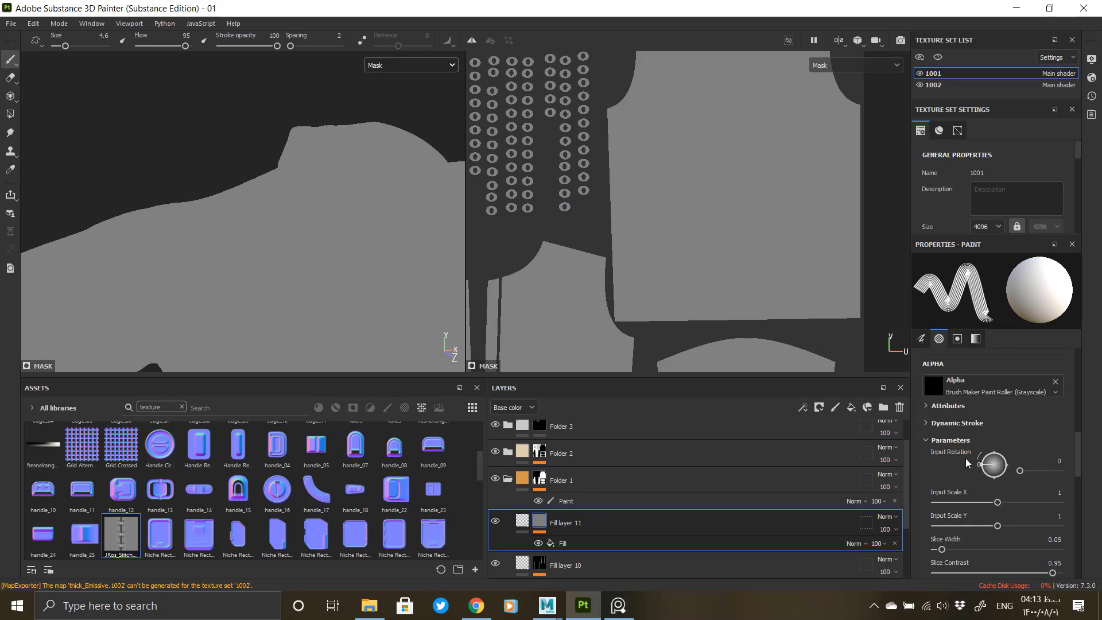
{"action": "left_click", "coordinate": [404, 408]}
{"action": "left_click", "coordinate": [421, 409]}
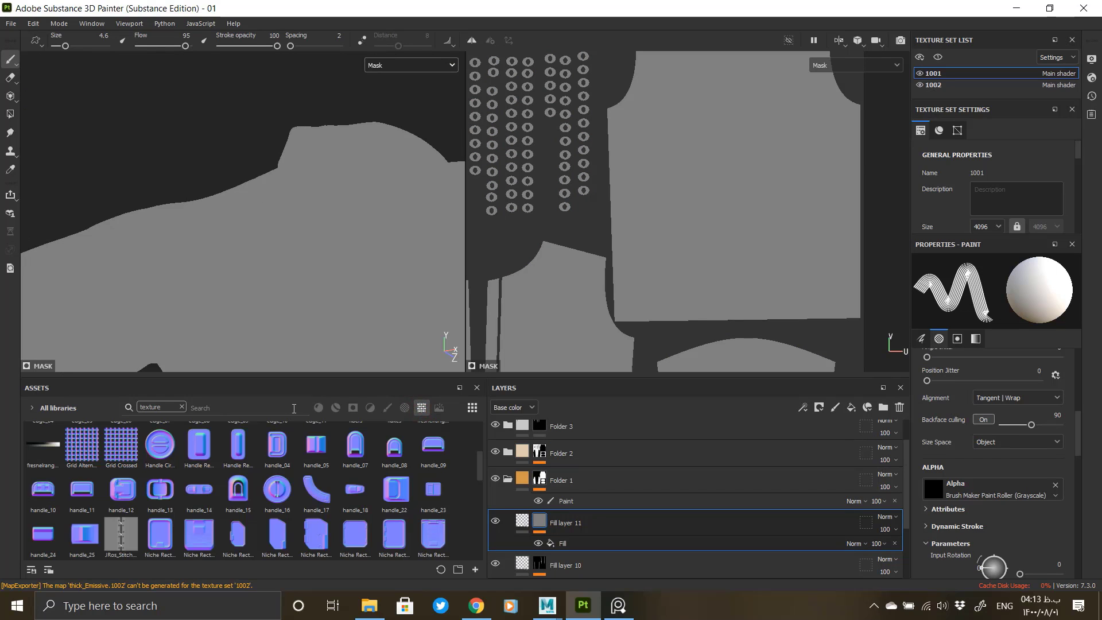
{"action": "left_click", "coordinate": [182, 407]}
{"action": "left_click", "coordinate": [404, 408]}
{"action": "left_click", "coordinate": [238, 490]}
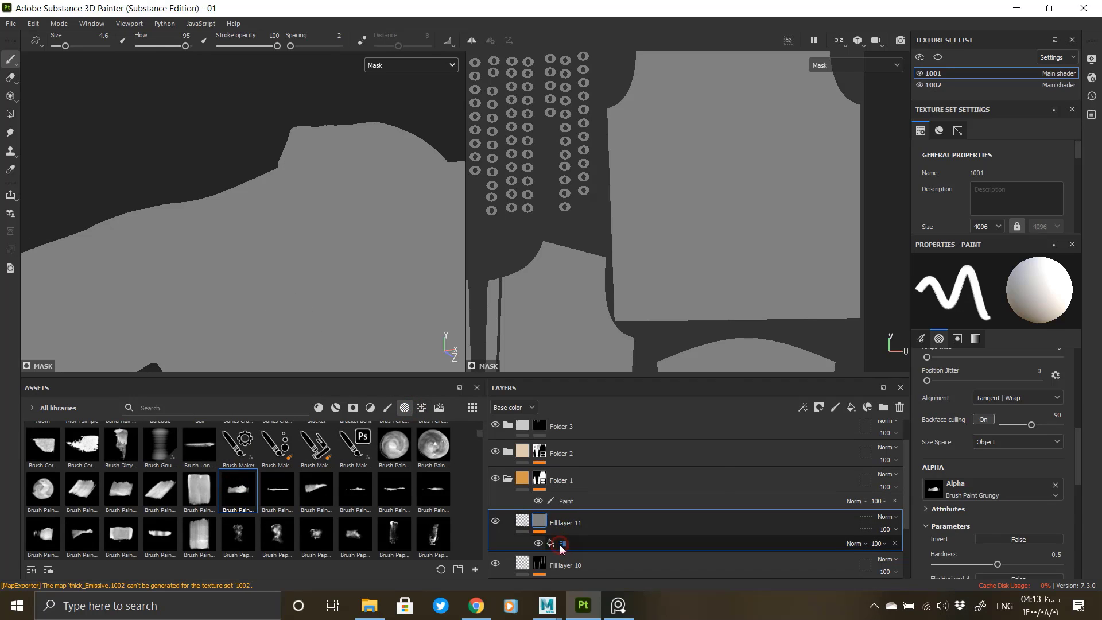
Step: Add a paint effect to Fill layer 11's mask and try a stroke on the shoulder
{"action": "right_click", "coordinate": [555, 522]}
{"action": "left_click", "coordinate": [620, 443]}
{"action": "left_click_drag", "start_coordinate": [271, 211], "coordinate": [295, 280]}
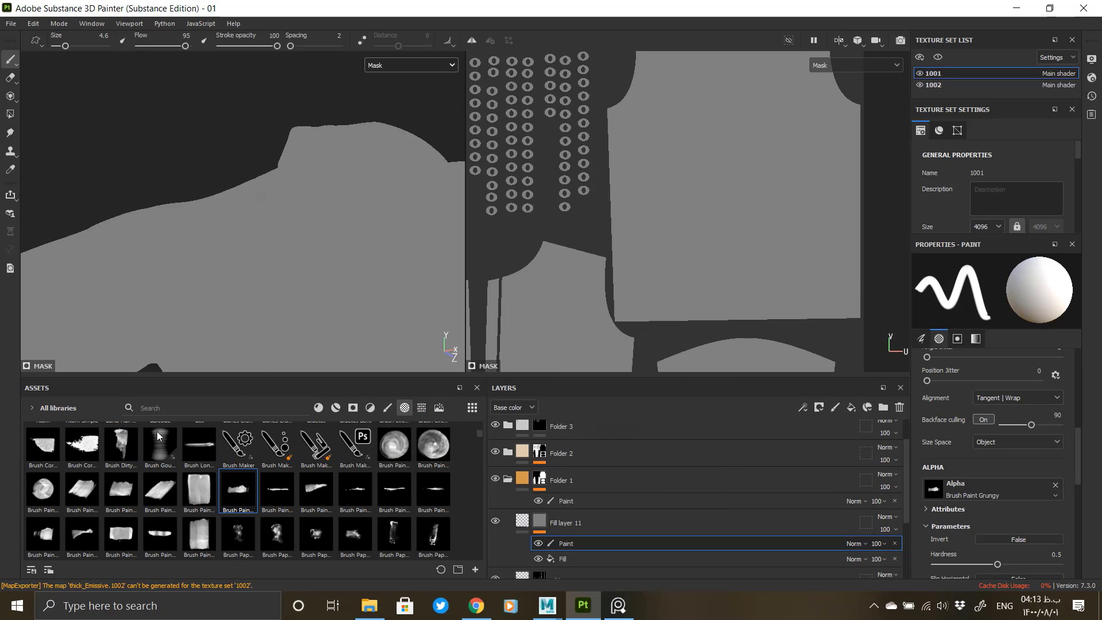
Step: Show only the project's textures and try to assign the imported stitch texture as the brush alpha
{"action": "left_click", "coordinate": [50, 408]}
{"action": "left_click", "coordinate": [52, 427]}
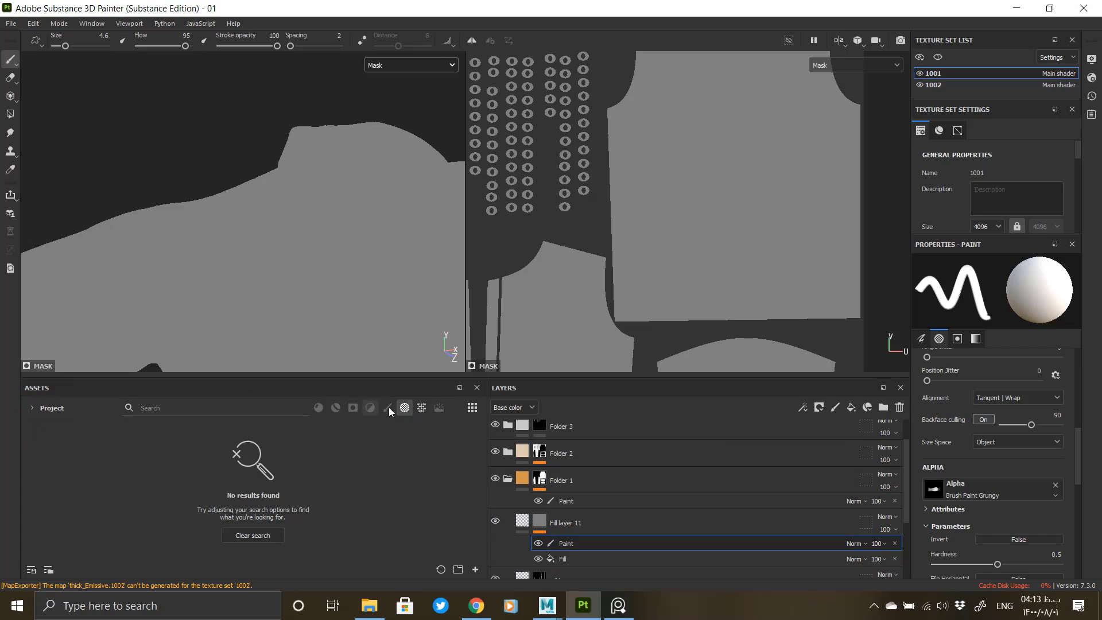
{"action": "left_click", "coordinate": [421, 407]}
{"action": "left_click_drag", "start_coordinate": [56, 448], "coordinate": [965, 485]}
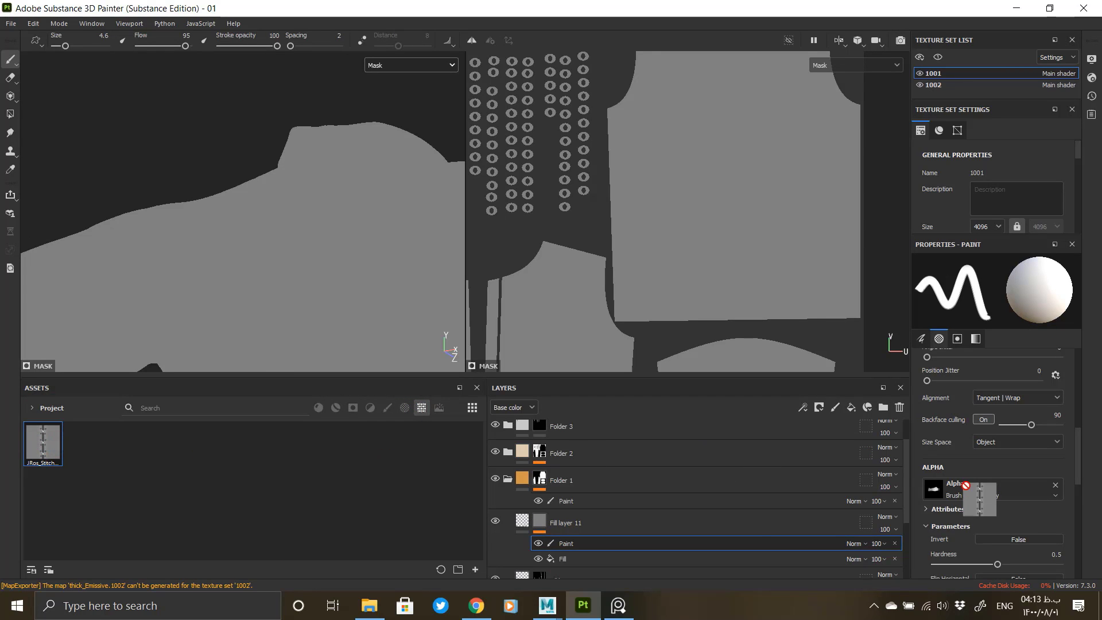
Step: Import JRos_Stitches_Normal_12.tif into project '01' as an alpha and assign it as the brush alpha
{"action": "left_click", "coordinate": [369, 604]}
{"action": "left_click_drag", "start_coordinate": [417, 329], "coordinate": [102, 486]}
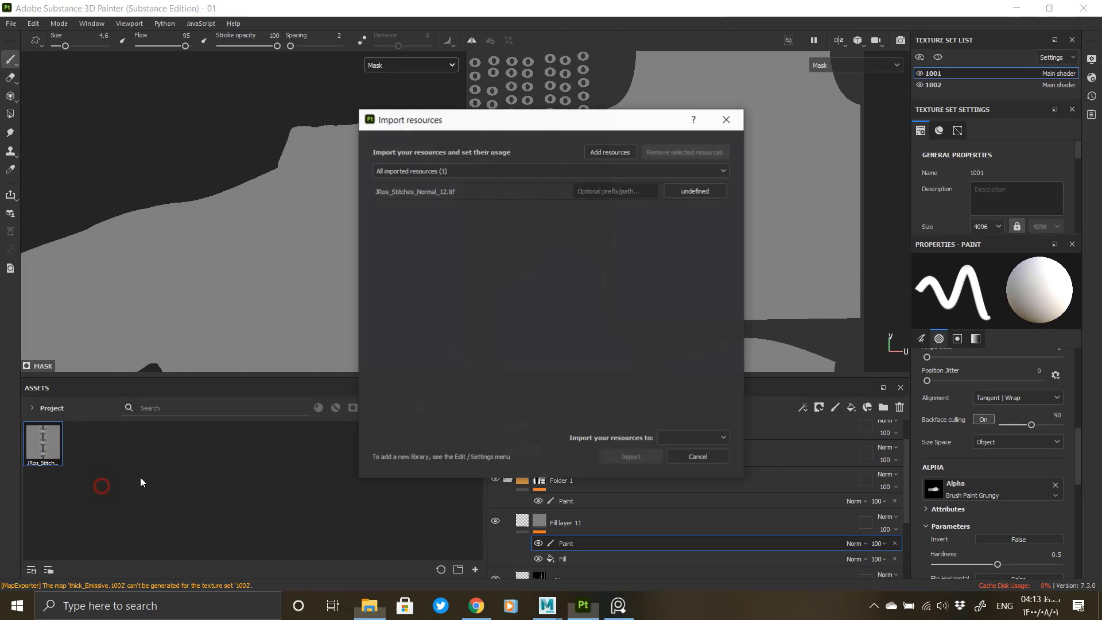
{"action": "left_click", "coordinate": [698, 186]}
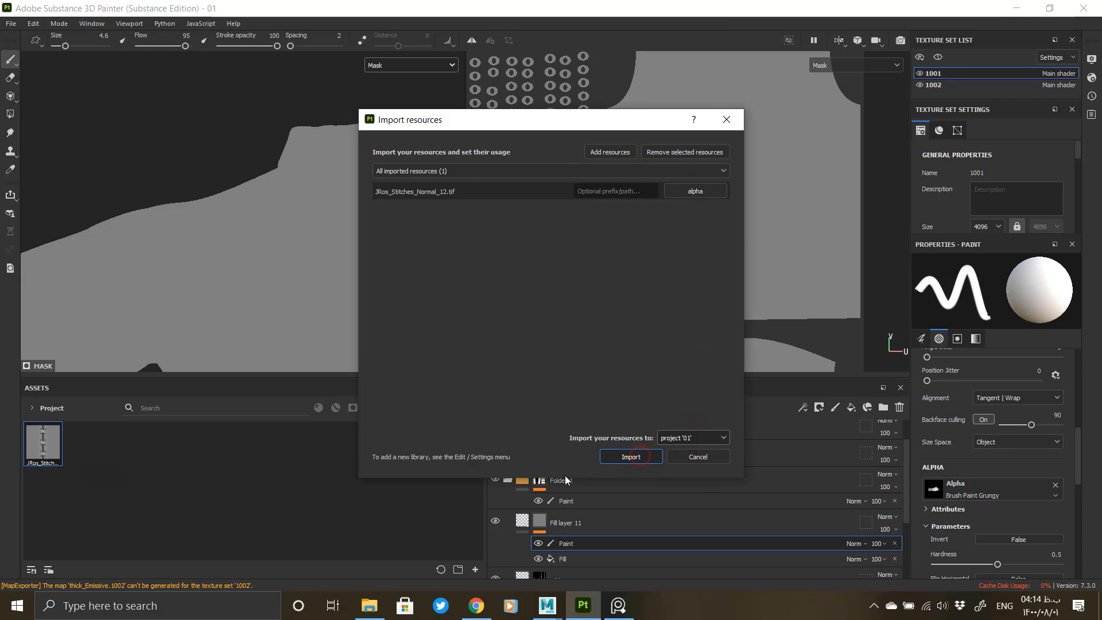
{"action": "left_click_drag", "start_coordinate": [45, 453], "coordinate": [934, 488]}
Step: Try freehand and straight stitch strokes down the shoulder and undo them
{"action": "left_click_drag", "start_coordinate": [288, 215], "coordinate": [301, 307]}
{"action": "key", "text": "ctrl+z"}
{"action": "left_click", "coordinate": [234, 222]}
{"action": "left_click", "coordinate": [254, 315], "text": "shift"}
{"action": "key", "text": "ctrl+z"}
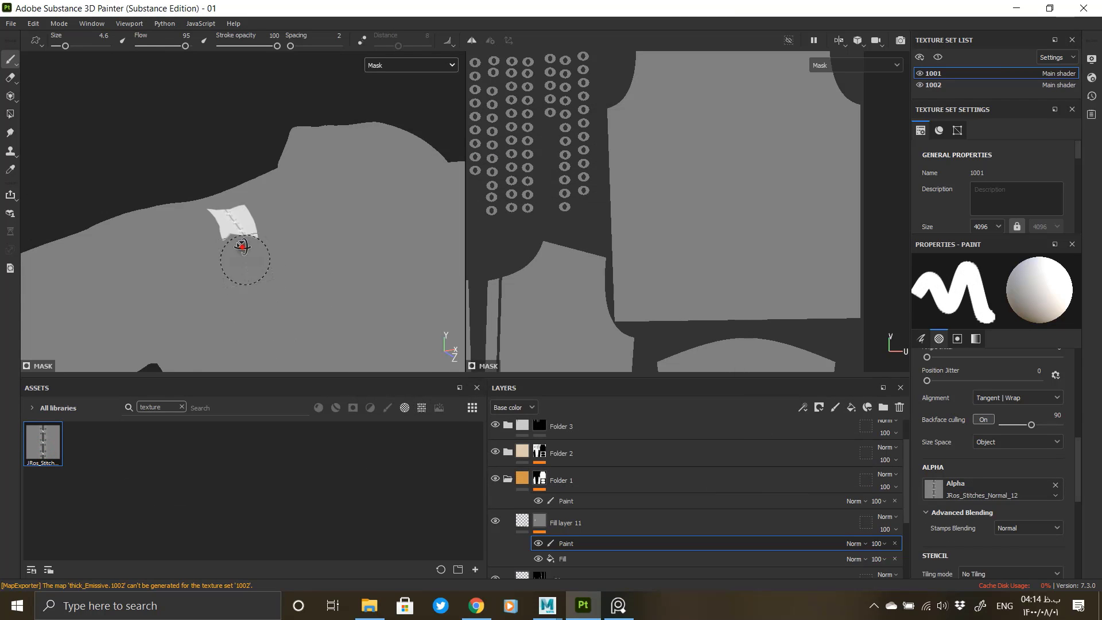
Step: Examine the stitch alpha test on the shoulder up close and undo it
{"action": "left_click_drag", "start_coordinate": [242, 246], "coordinate": [221, 187], "text": "alt"}
{"action": "right_click_drag", "start_coordinate": [221, 186], "coordinate": [257, 265], "text": "alt"}
{"action": "left_click_drag", "start_coordinate": [257, 265], "coordinate": [231, 231], "text": "alt"}
{"action": "right_click_drag", "start_coordinate": [231, 231], "coordinate": [286, 266], "text": "alt"}
{"action": "mouse_move", "coordinate": [286, 267]}
{"action": "left_mouse_down", "text": "alt"}
{"action": "mouse_move", "coordinate": [306, 258]}
{"action": "mouse_move", "coordinate": [201, 252]}
{"action": "mouse_move", "coordinate": [211, 254]}
{"action": "left_mouse_up", "text": "alt"}
{"action": "right_click_drag", "start_coordinate": [239, 277], "coordinate": [283, 248], "text": "alt"}
{"action": "mouse_move", "coordinate": [283, 249]}
{"action": "left_mouse_down", "text": "alt"}
{"action": "mouse_move", "coordinate": [206, 177]}
{"action": "mouse_move", "coordinate": [280, 279]}
{"action": "left_mouse_up", "text": "alt"}
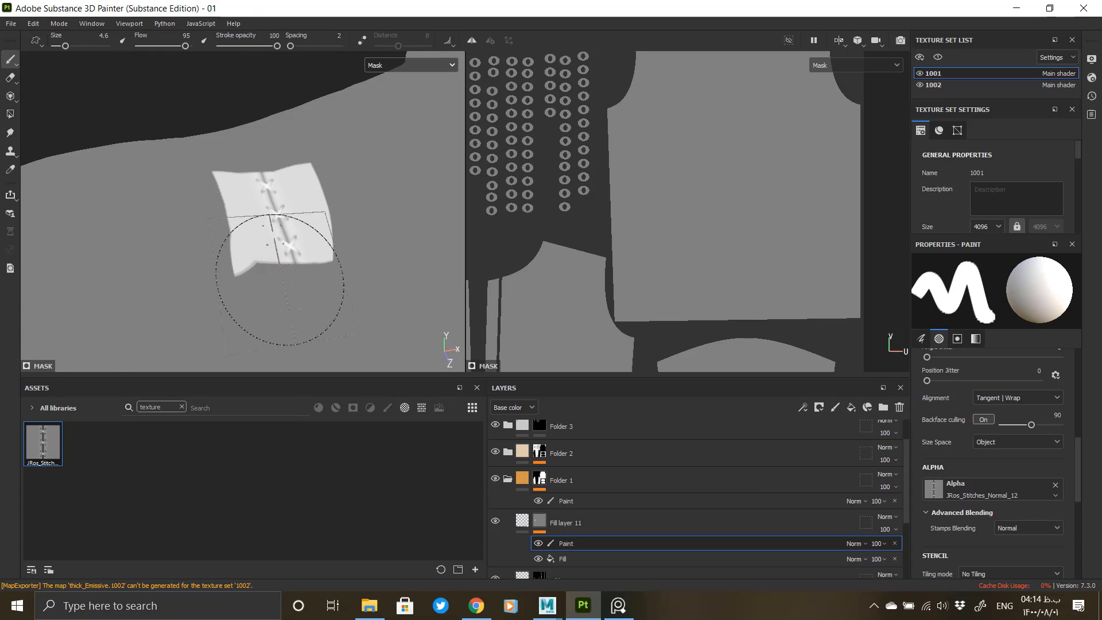
{"action": "key", "text": "ctrl"}
{"action": "key", "text": "ctrl+z"}
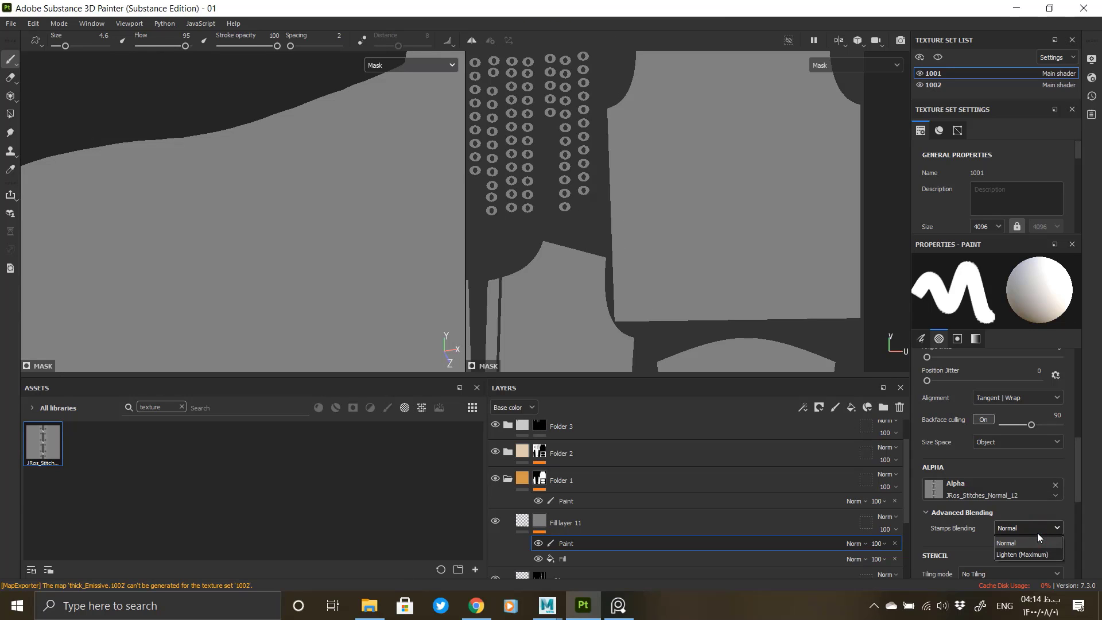
Step: Set the alpha's stamps blending to Lighten (Maximum), try a stroke on the shoulder, and undo it
{"action": "left_click", "coordinate": [1025, 554]}
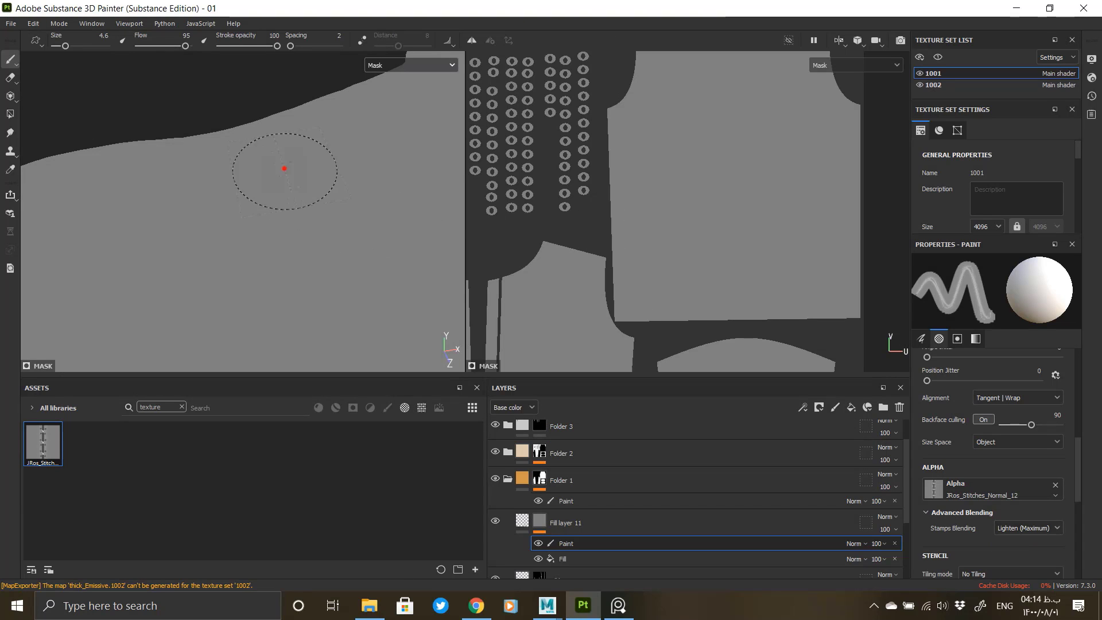
{"action": "left_click_drag", "start_coordinate": [285, 170], "coordinate": [302, 287]}
{"action": "key", "text": "ctrl+z"}
{"action": "left_click", "coordinate": [966, 496]}
{"action": "left_click", "coordinate": [1036, 523]}
{"action": "left_click", "coordinate": [1026, 537]}
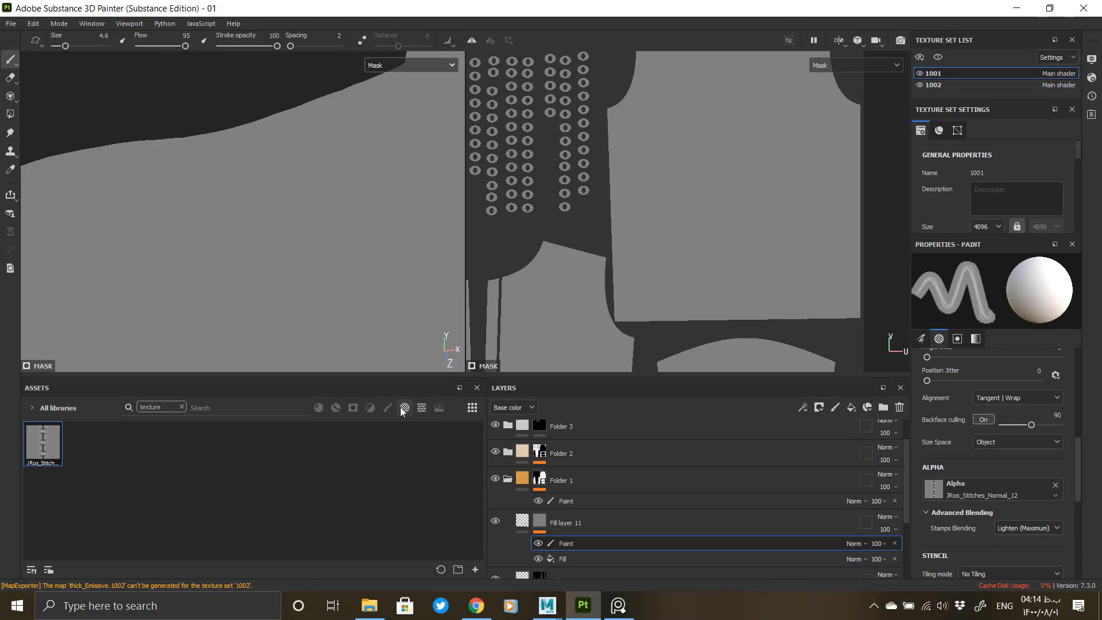
Step: Clear the texture filter, browse the alphas and brushes of all libraries, and choose a Paint Roller brush
{"action": "left_click", "coordinate": [181, 408]}
{"action": "scroll", "coordinate": [237, 501], "scroll_direction": "down", "scroll_amount": 10}
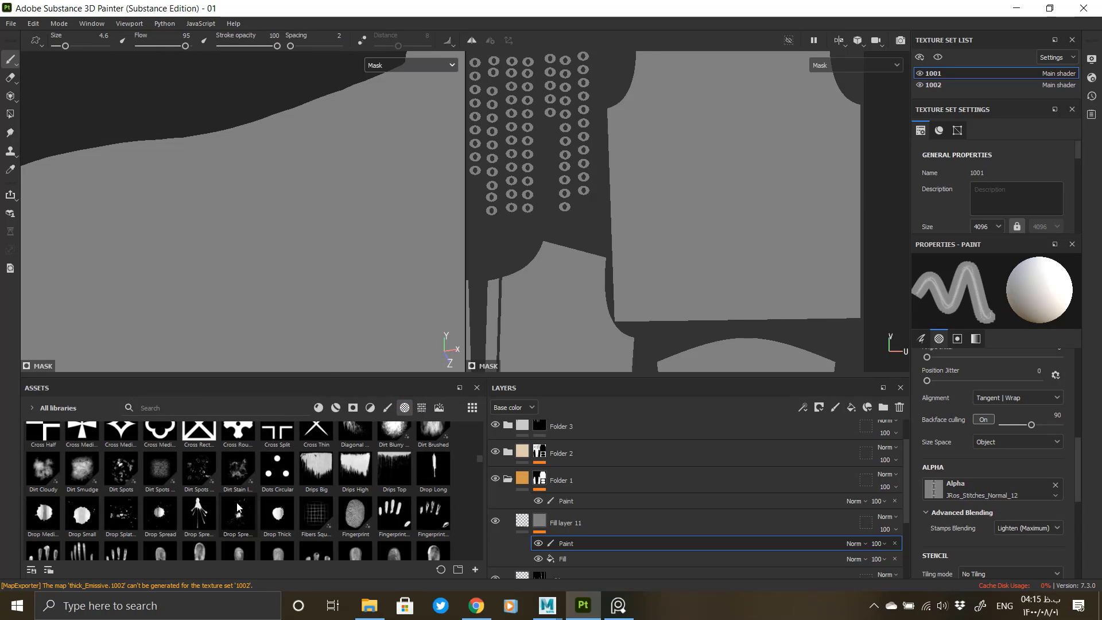
{"action": "scroll", "coordinate": [256, 485], "scroll_direction": "down", "scroll_amount": 5}
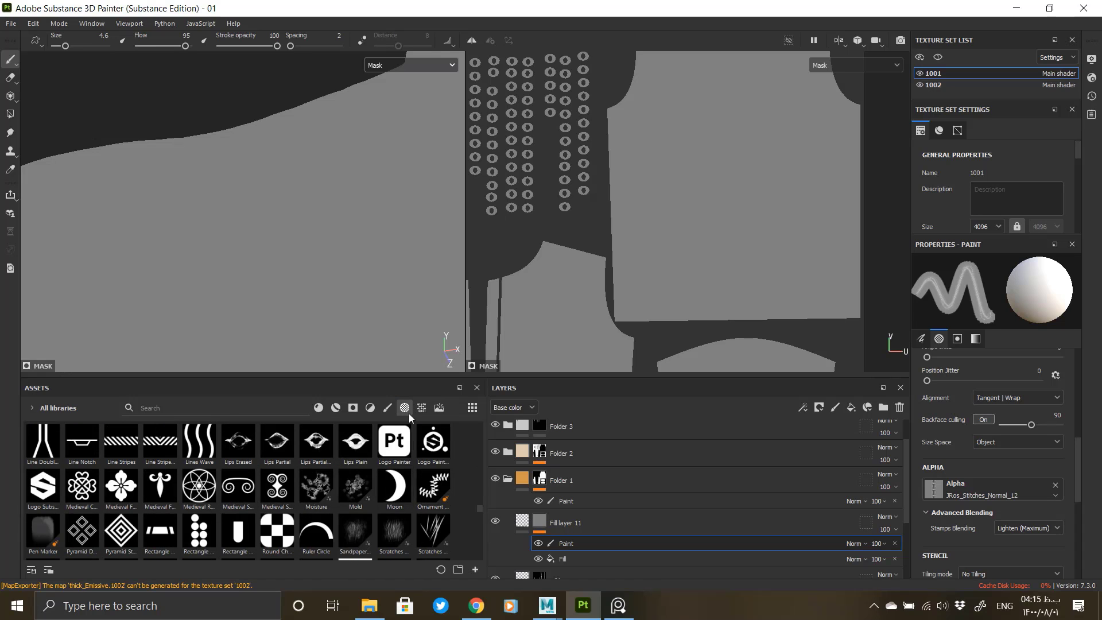
{"action": "left_click", "coordinate": [387, 407]}
{"action": "scroll", "coordinate": [222, 496], "scroll_direction": "down", "scroll_amount": 10}
{"action": "scroll", "coordinate": [221, 496], "scroll_direction": "up", "scroll_amount": 5}
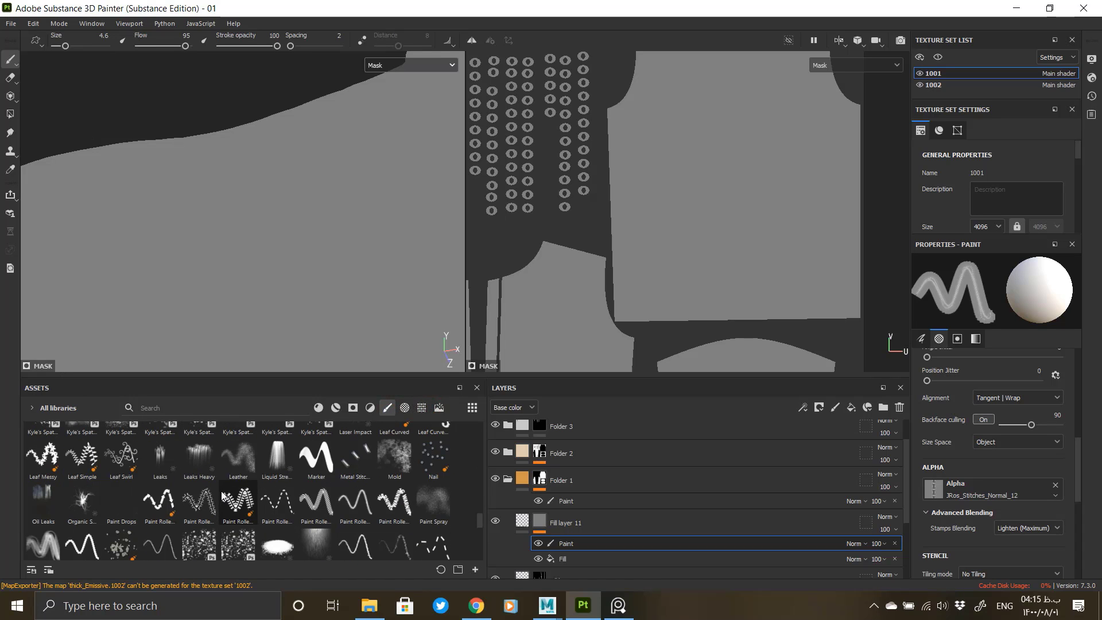
{"action": "left_click", "coordinate": [166, 511]}
Step: Assign the project's JRos_Stitches_Normal_12 alpha as the Paint Roller's input image and set its input rotation to 0
{"action": "left_click", "coordinate": [370, 407]}
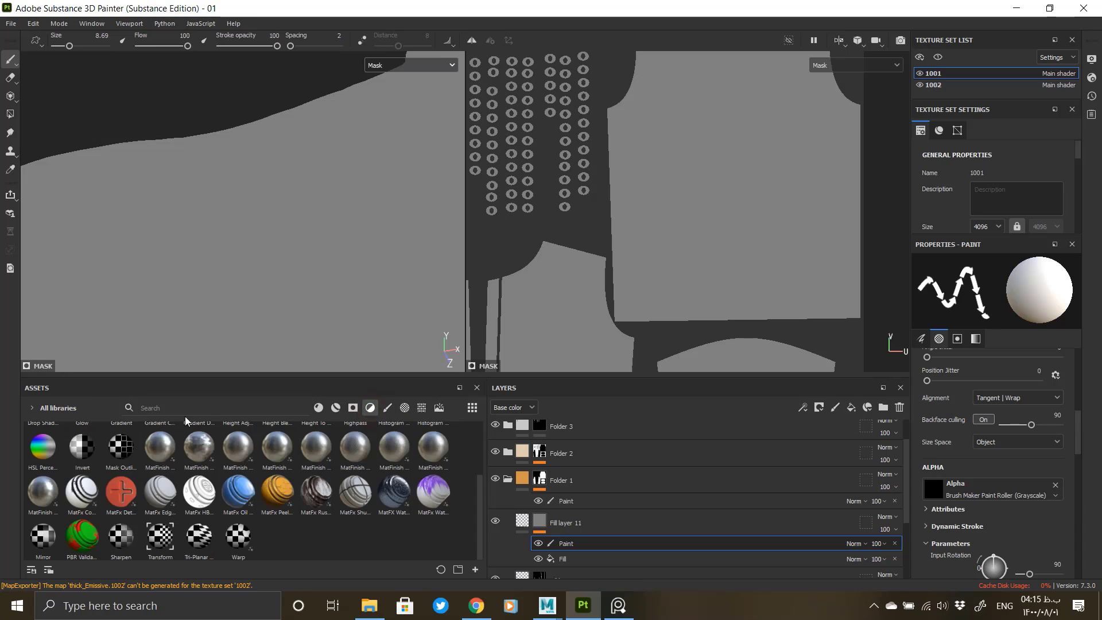
{"action": "left_click", "coordinate": [404, 407]}
{"action": "left_click", "coordinate": [32, 407]}
{"action": "left_click", "coordinate": [33, 442]}
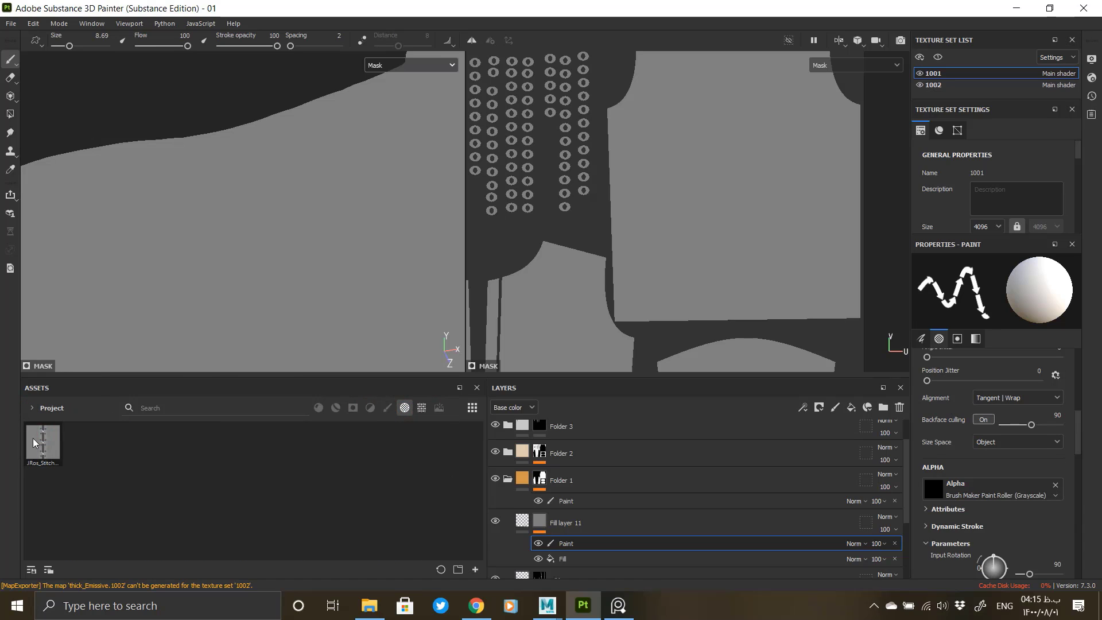
{"action": "mouse_move", "coordinate": [137, 460]}
{"action": "left_mouse_down"}
{"action": "mouse_move", "coordinate": [946, 476]}
{"action": "mouse_move", "coordinate": [984, 504]}
{"action": "left_mouse_up"}
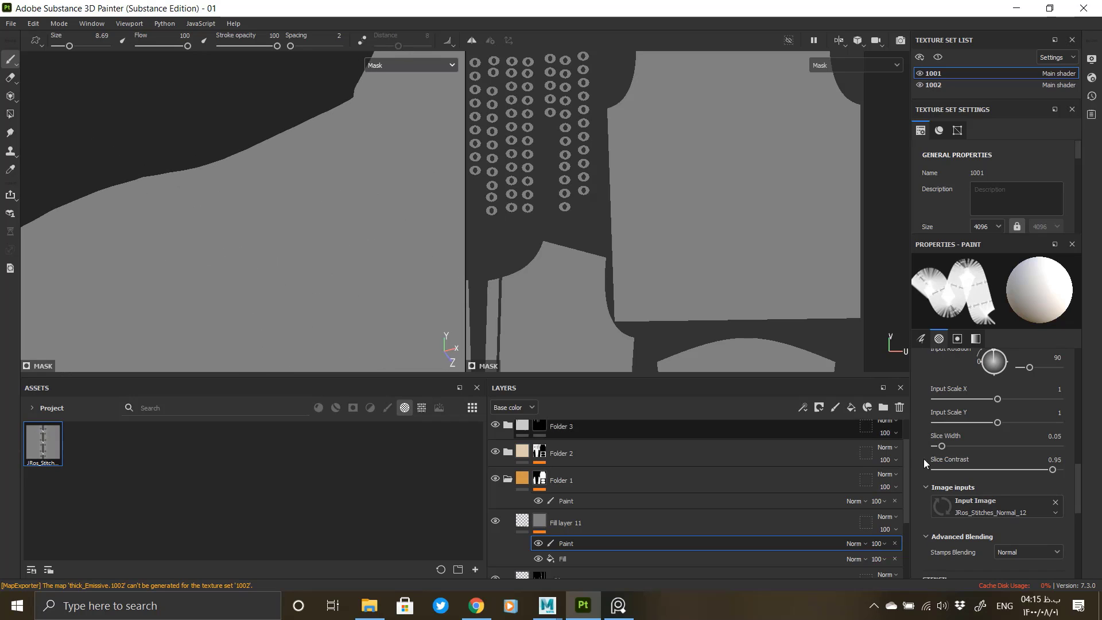
{"action": "scroll", "coordinate": [1029, 473], "scroll_direction": "up", "scroll_amount": 3}
Step: Try a Paint Roller stitch stroke down the shoulder, undo it, and return to Fill layer 11's material
{"action": "left_click_drag", "start_coordinate": [284, 175], "coordinate": [307, 300]}
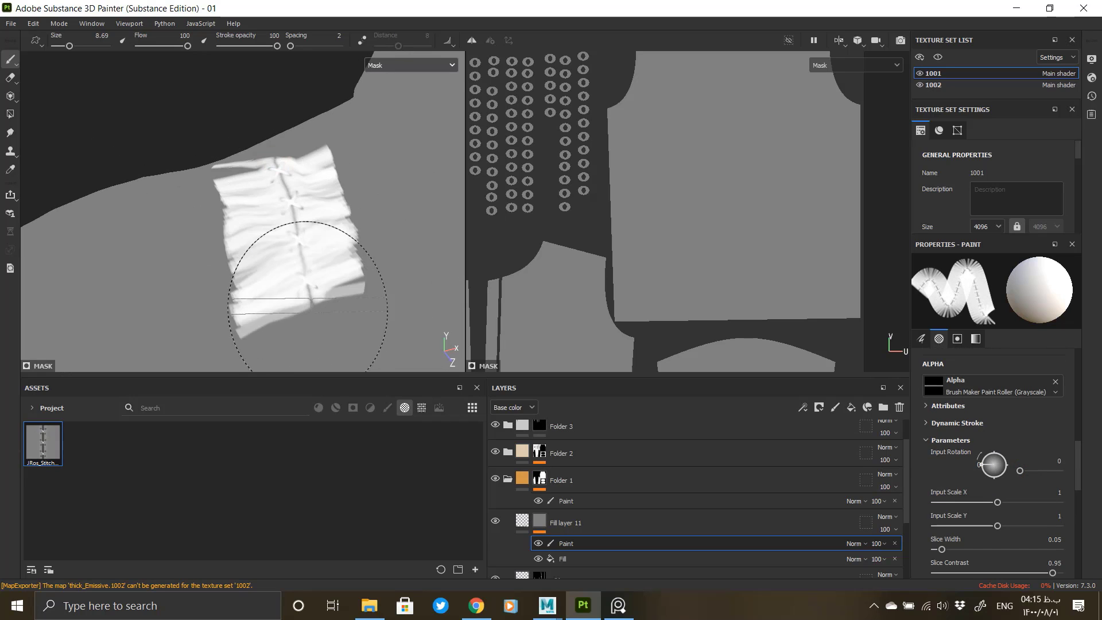
{"action": "key", "text": "ctrl+z"}
{"action": "scroll", "coordinate": [268, 235], "scroll_direction": "down", "scroll_amount": 2}
{"action": "left_click", "coordinate": [526, 521]}
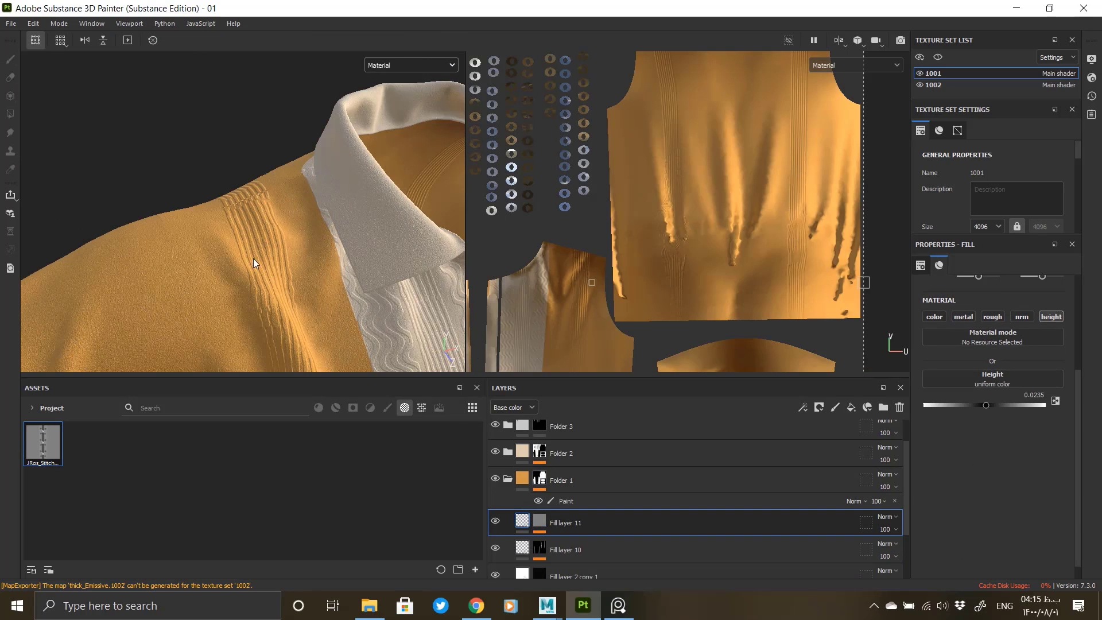
Step: Try a stitch stroke on the shoulder in Fill layer 11's mask with brush size 2.04 and the layer's height at 1
{"action": "left_click_drag", "start_coordinate": [253, 258], "coordinate": [216, 164], "text": "alt"}
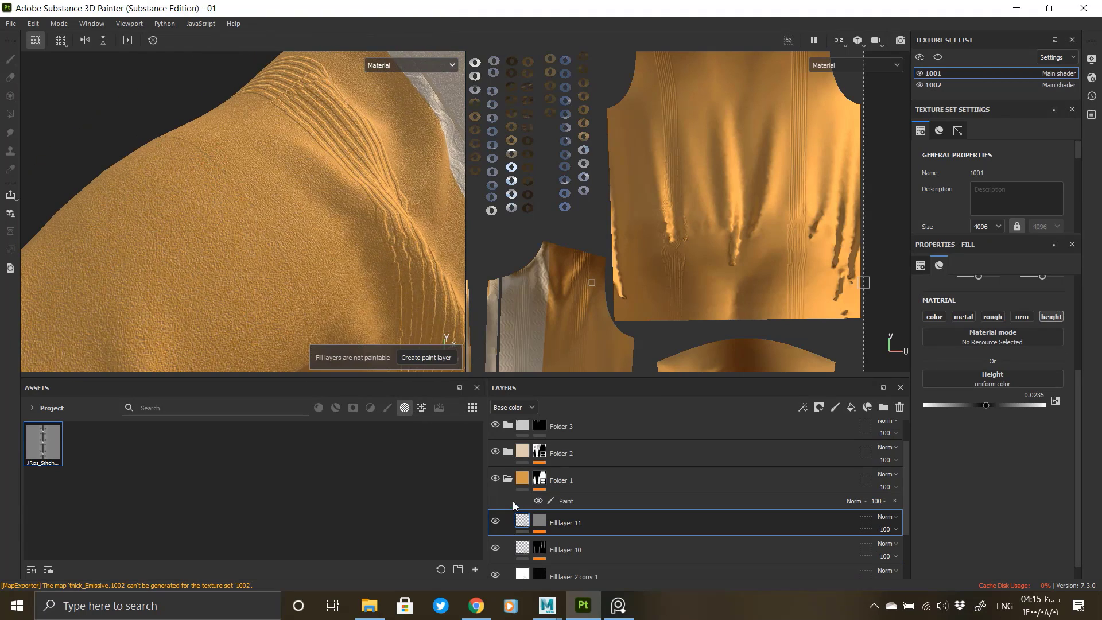
{"action": "left_click", "coordinate": [540, 521]}
{"action": "left_click", "coordinate": [563, 558]}
{"action": "key", "text": "1"}
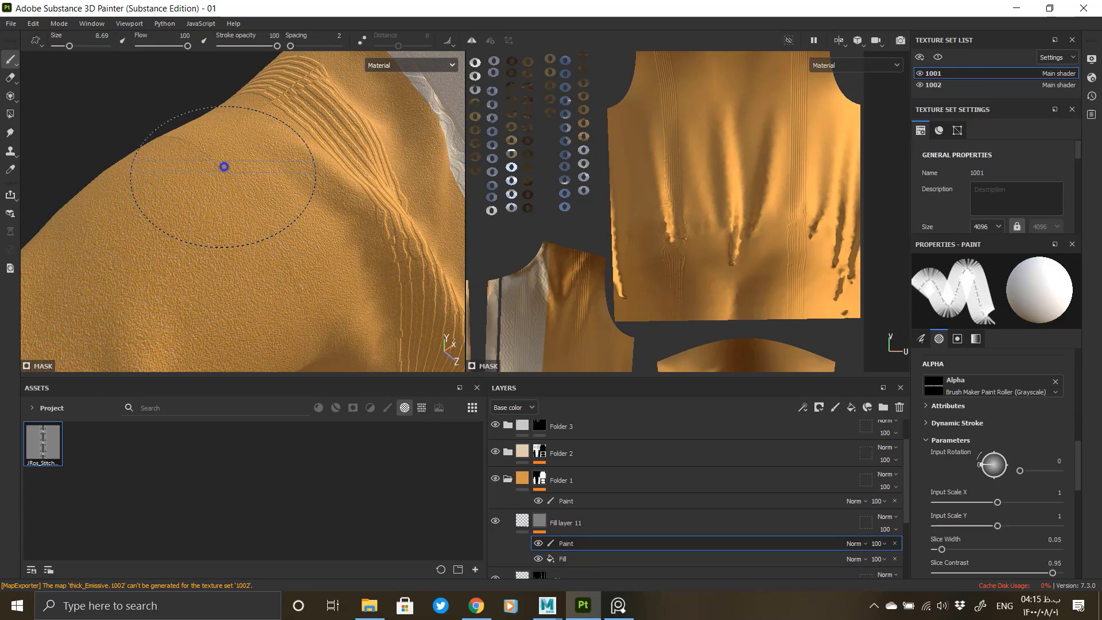
{"action": "right_click_drag", "start_coordinate": [224, 190], "coordinate": [257, 274], "text": "alt"}
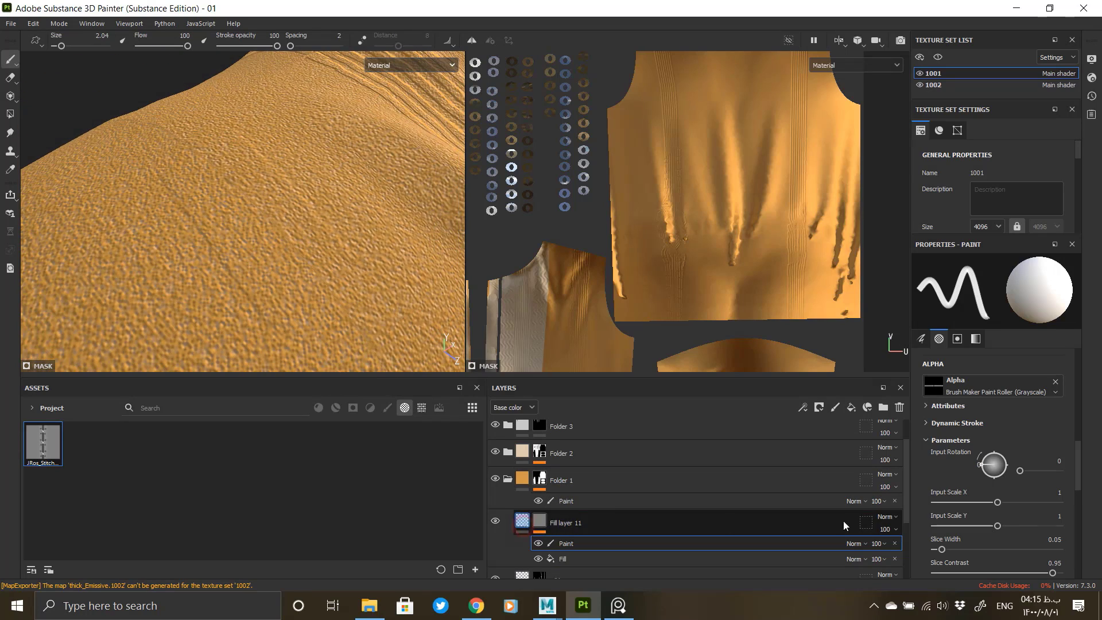
{"action": "left_click", "coordinate": [842, 521]}
{"action": "left_click_drag", "start_coordinate": [990, 408], "coordinate": [1097, 405]}
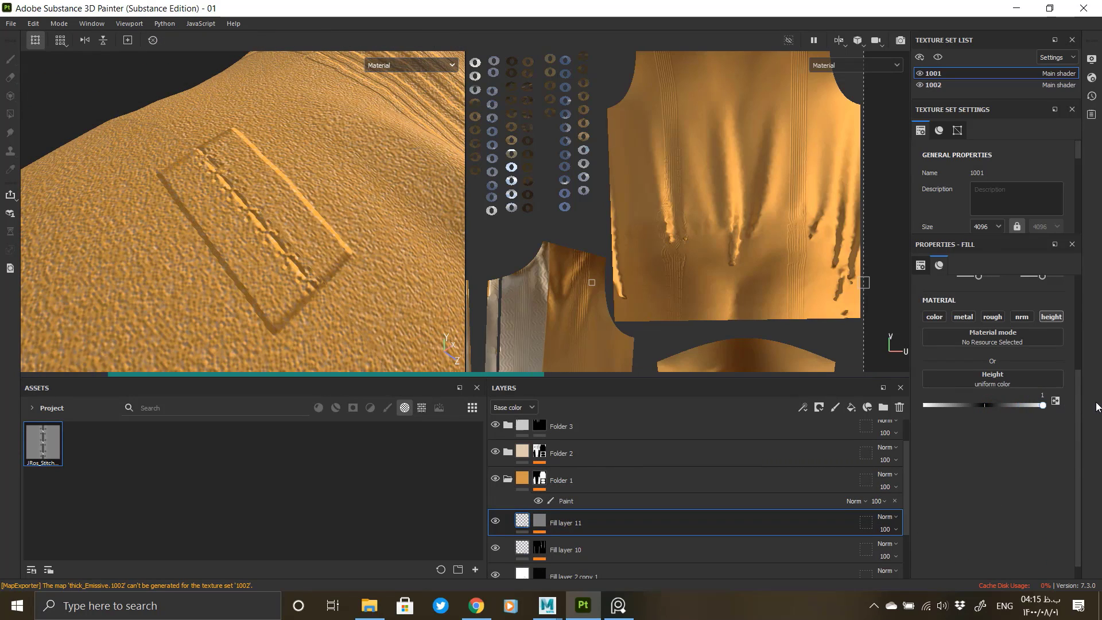
Step: Set Fill layer 11's height to -0.4554
{"action": "left_click_drag", "start_coordinate": [339, 275], "coordinate": [322, 256], "text": "alt"}
{"action": "right_click_drag", "start_coordinate": [322, 256], "coordinate": [426, 345], "text": "alt"}
{"action": "left_click_drag", "start_coordinate": [964, 406], "coordinate": [956, 406]}
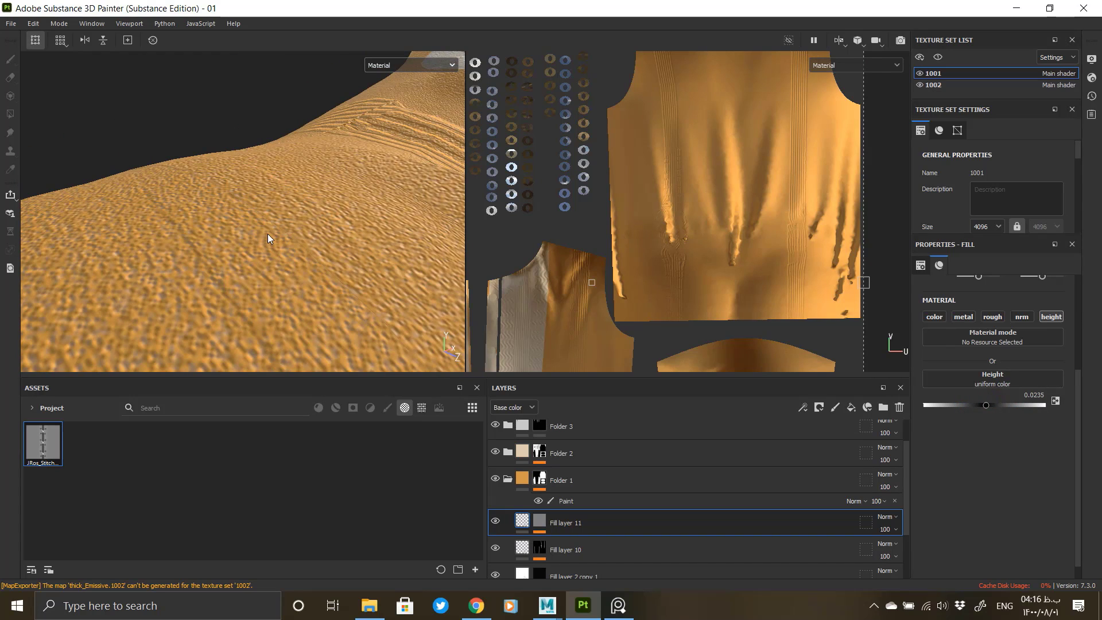
{"action": "key", "text": "ctrl+y"}
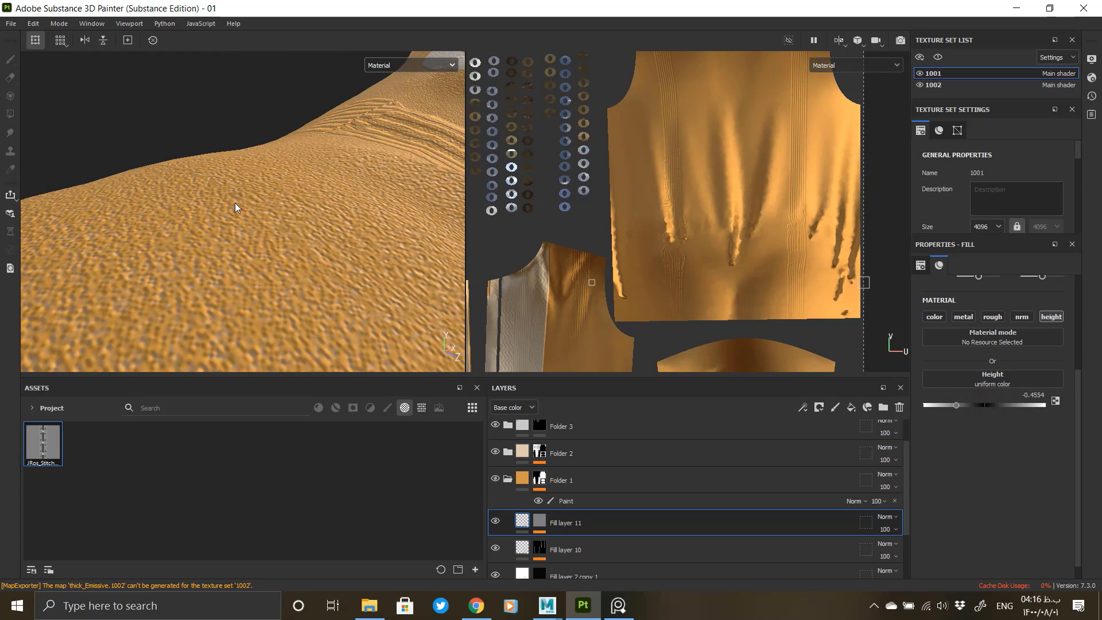
Step: Try stitch strokes on the shoulder at different brush sizes in Fill layer 11's mask, undoing each one
{"action": "left_click", "coordinate": [542, 518]}
{"action": "left_click", "coordinate": [566, 544]}
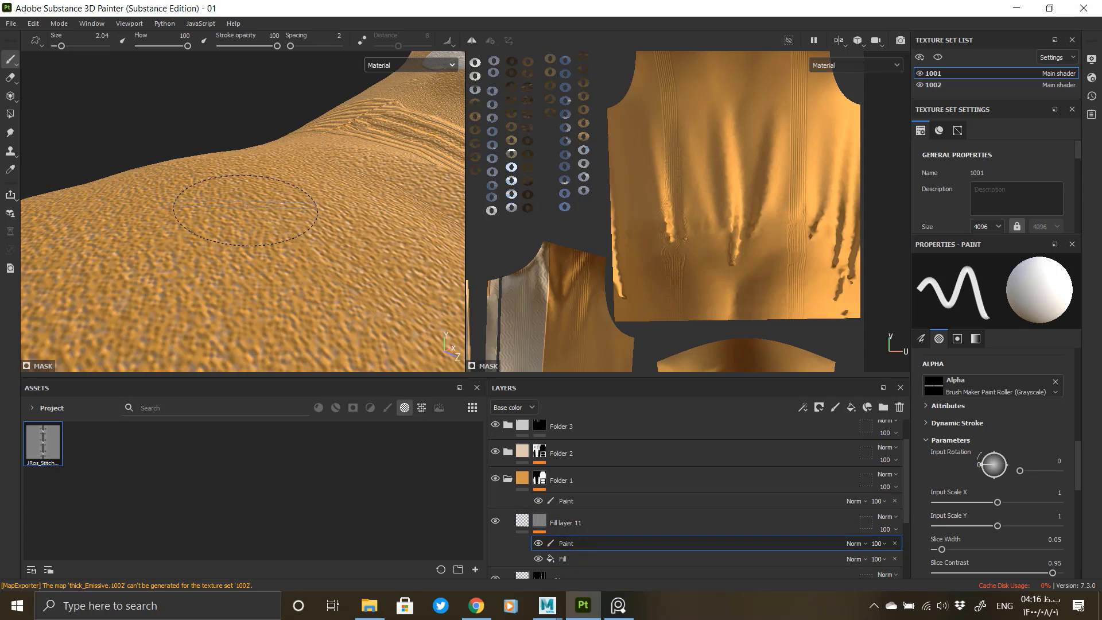
{"action": "mouse_move", "coordinate": [239, 183]}
{"action": "left_mouse_down"}
{"action": "mouse_move", "coordinate": [303, 265]}
{"action": "mouse_move", "coordinate": [297, 248]}
{"action": "mouse_move", "coordinate": [291, 260]}
{"action": "left_mouse_up"}
{"action": "key", "text": "ctrl+z"}
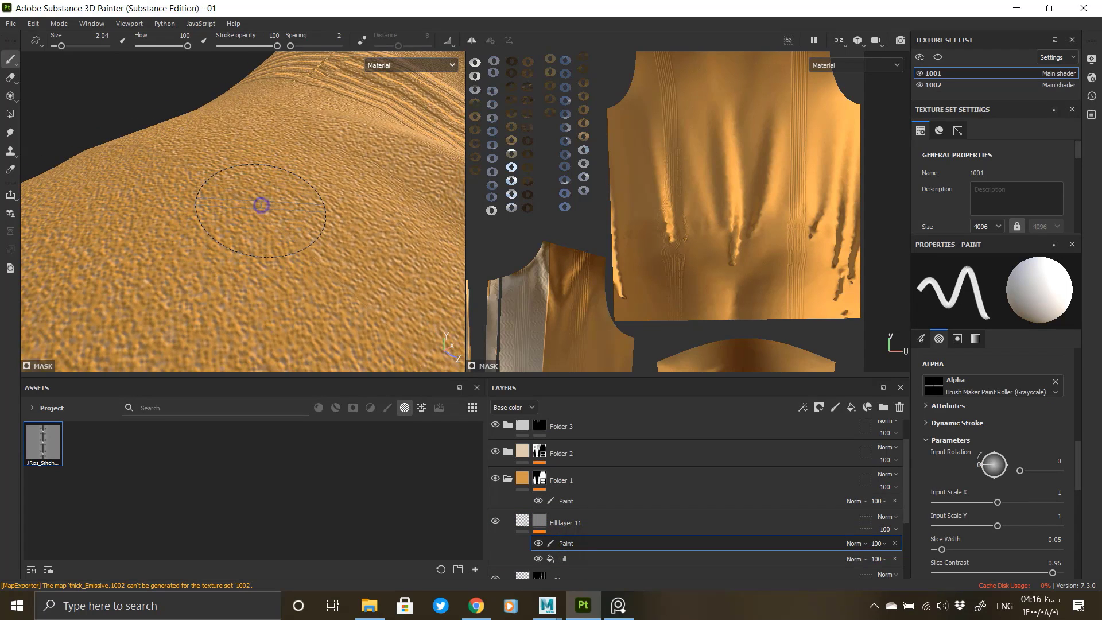
{"action": "key", "text": "bracketright"}
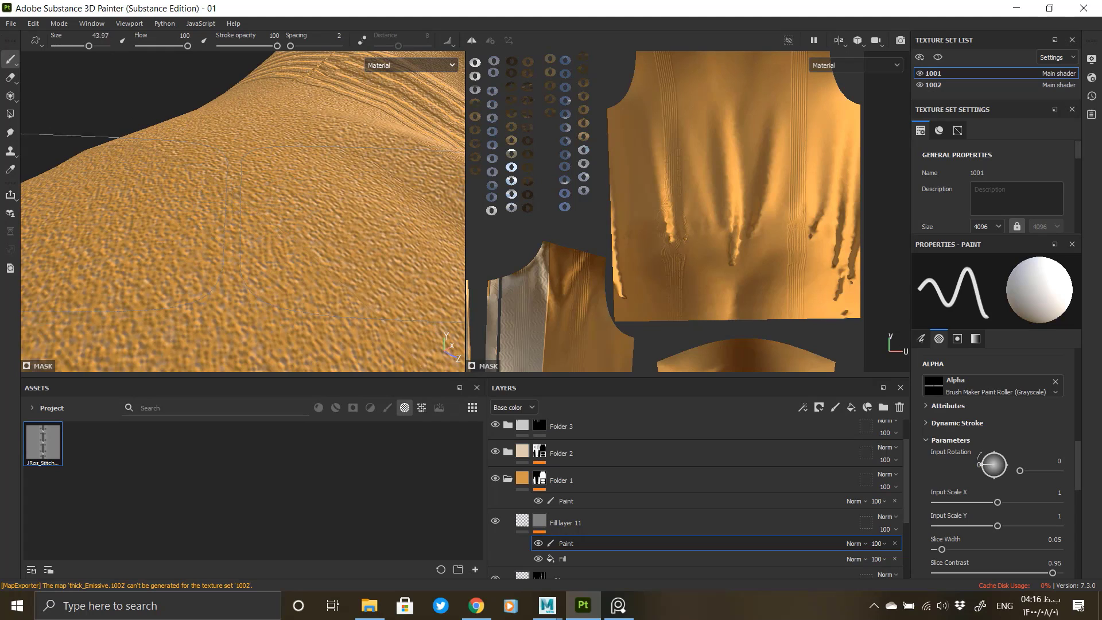
{"action": "mouse_move", "coordinate": [207, 162]}
{"action": "left_mouse_down"}
{"action": "mouse_move", "coordinate": [296, 282]}
{"action": "mouse_move", "coordinate": [305, 268]}
{"action": "left_mouse_up"}
{"action": "key", "text": "ctrl+z"}
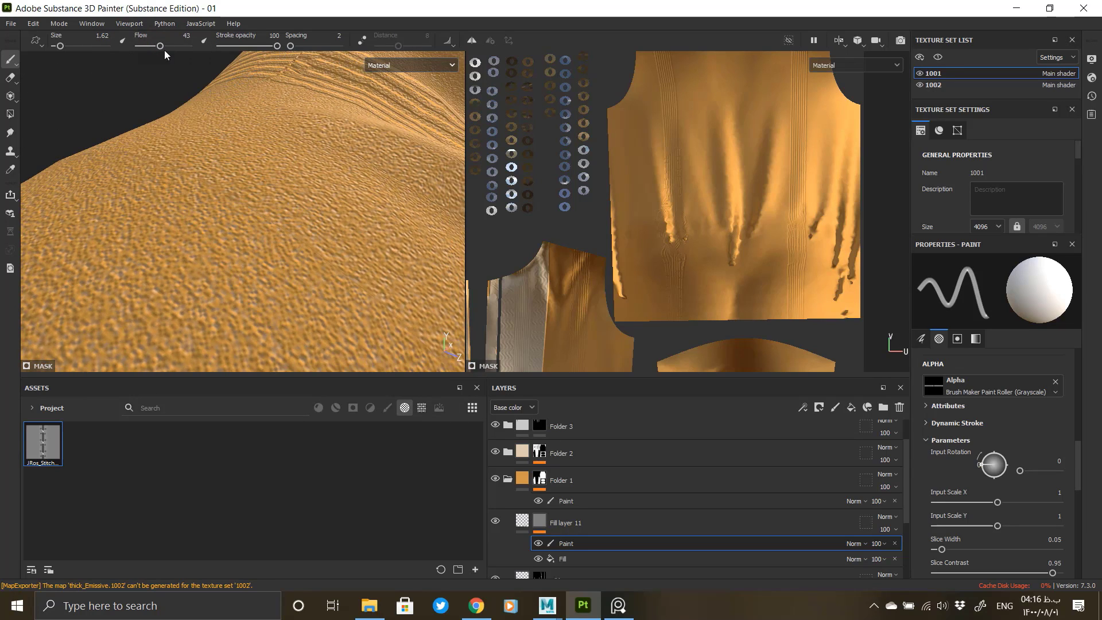
Step: Try a shoulder stroke with flow 43 and stroke opacity 42, and undo it
{"action": "left_click_drag", "start_coordinate": [304, 46], "coordinate": [245, 46]}
{"action": "left_click_drag", "start_coordinate": [191, 157], "coordinate": [224, 298]}
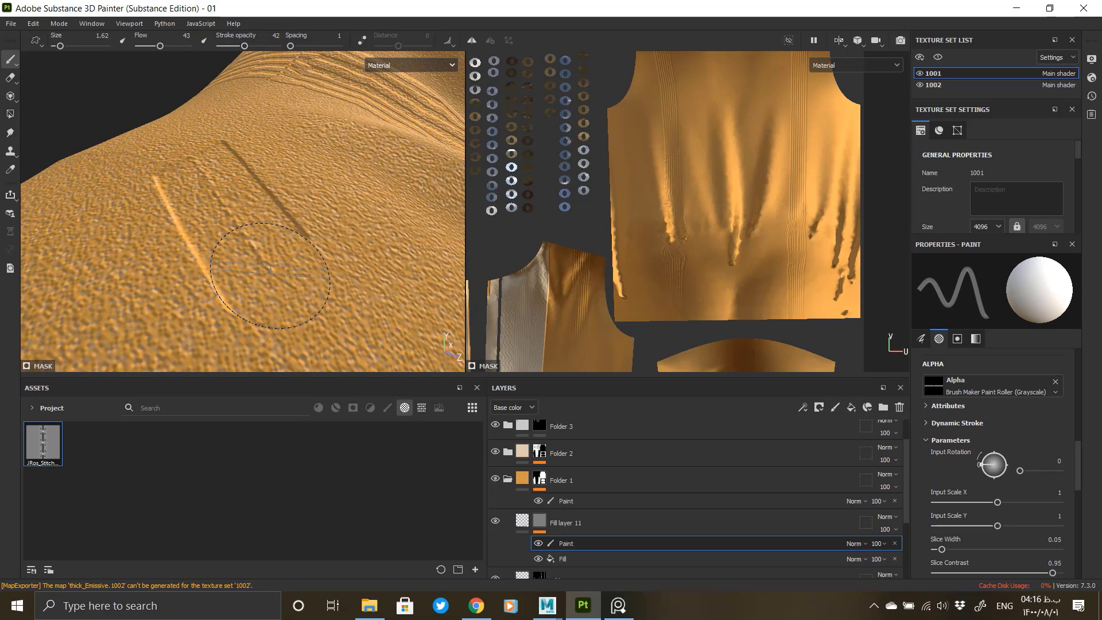
{"action": "key", "text": "ctrl+z"}
{"action": "left_click_drag", "start_coordinate": [314, 196], "coordinate": [98, 216], "text": "alt"}
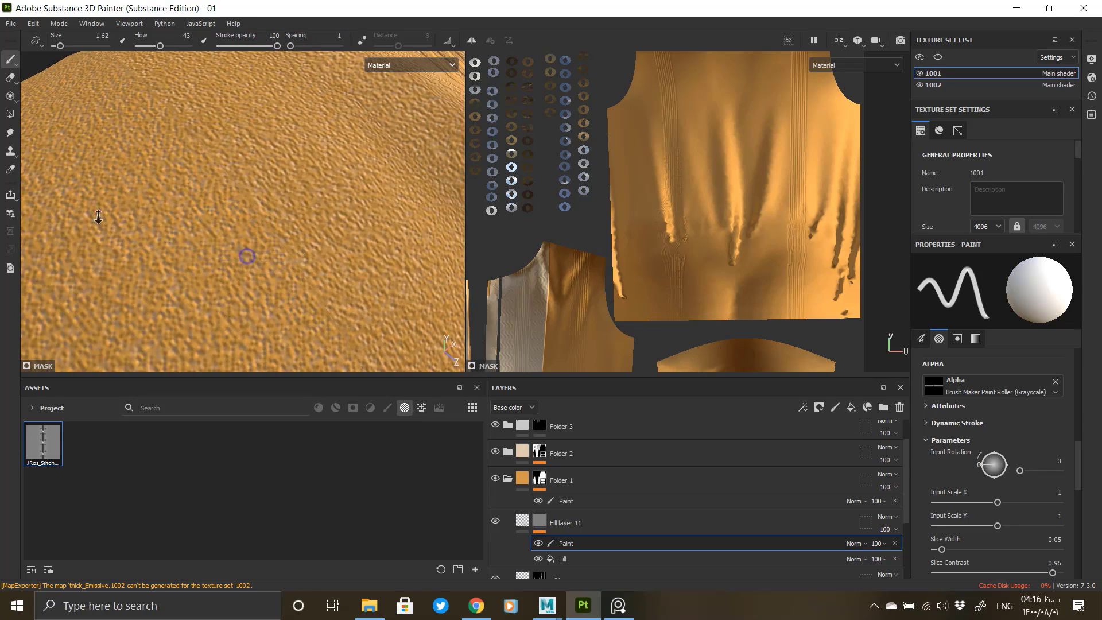
{"action": "scroll", "coordinate": [229, 243], "scroll_direction": "down", "scroll_amount": 3}
{"action": "left_click_drag", "start_coordinate": [229, 243], "coordinate": [204, 103], "text": "alt"}
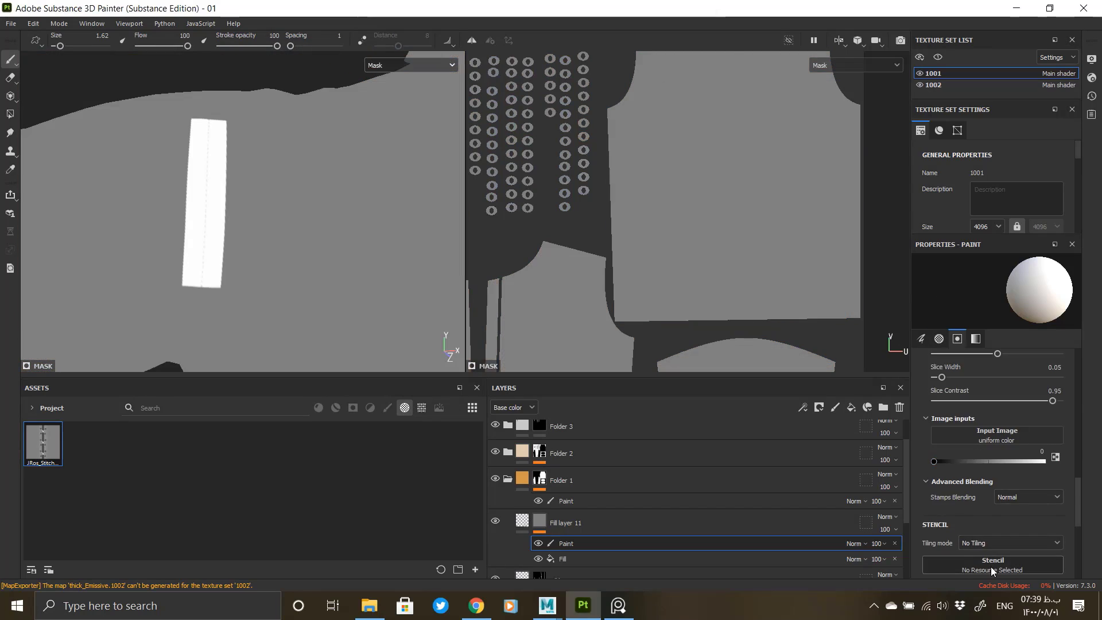
Step: Try the Cross Thin alpha as the brush's stencil and remove it
{"action": "left_click", "coordinate": [990, 566]}
{"action": "scroll", "coordinate": [1022, 507], "scroll_direction": "down", "scroll_amount": 10}
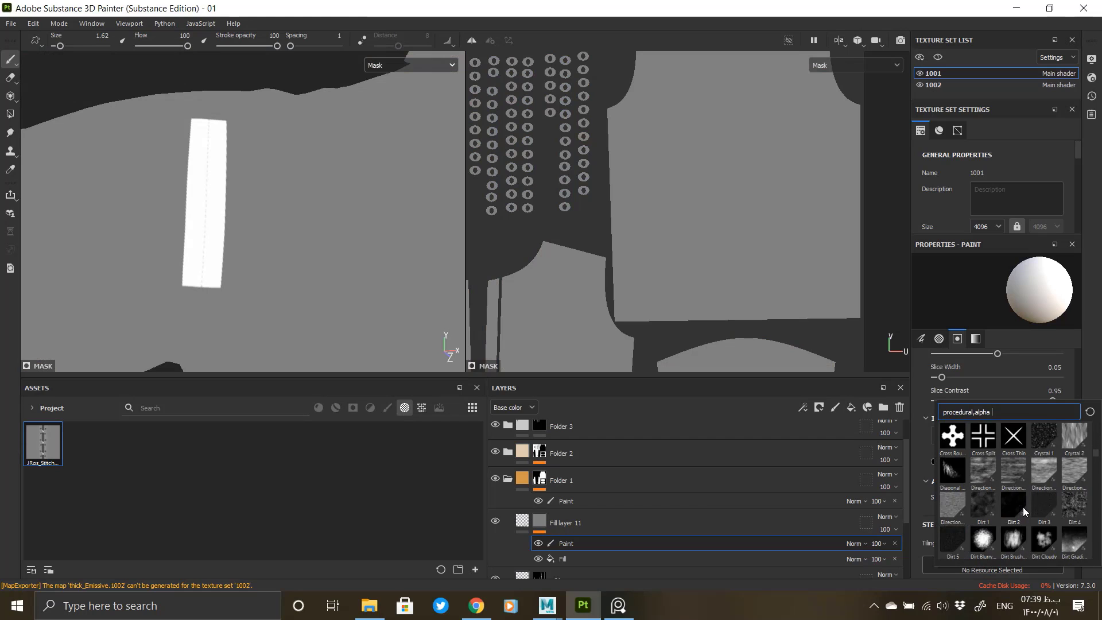
{"action": "left_click", "coordinate": [1015, 436]}
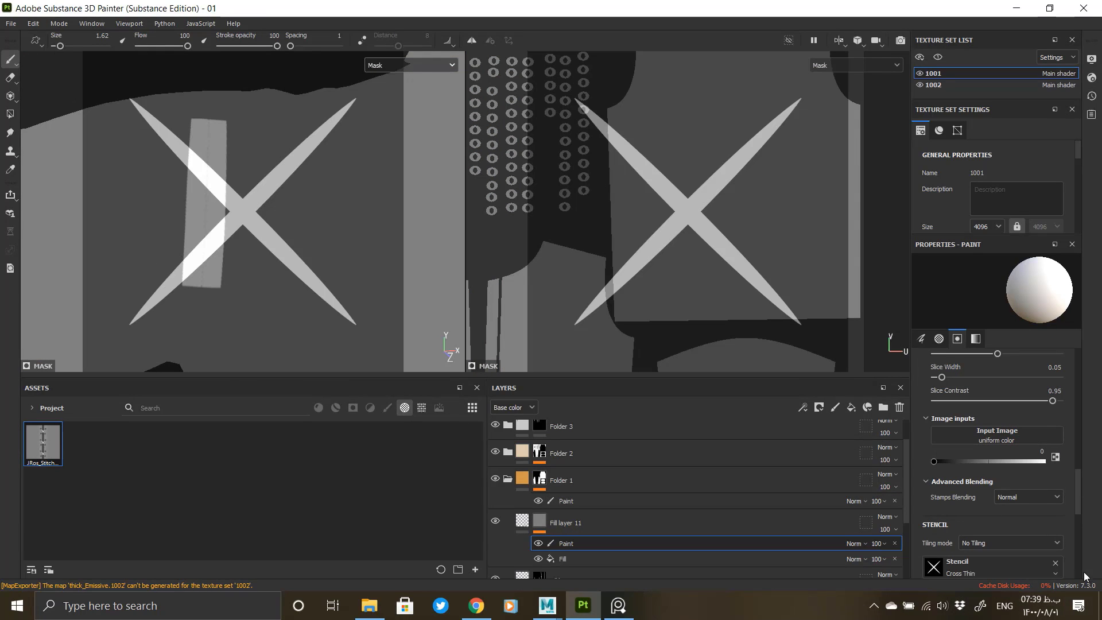
{"action": "left_click", "coordinate": [1055, 564]}
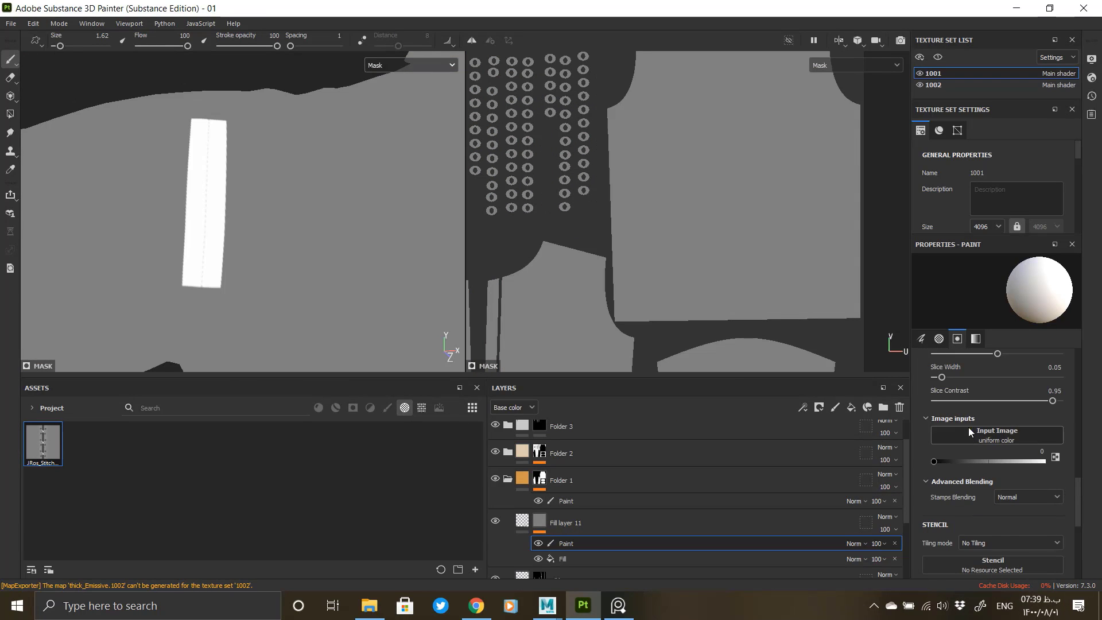
Step: Assign the Cross Thin alpha as the Paint Roller's input image
{"action": "left_click", "coordinate": [970, 431]}
{"action": "scroll", "coordinate": [1023, 529], "scroll_direction": "down", "scroll_amount": 5}
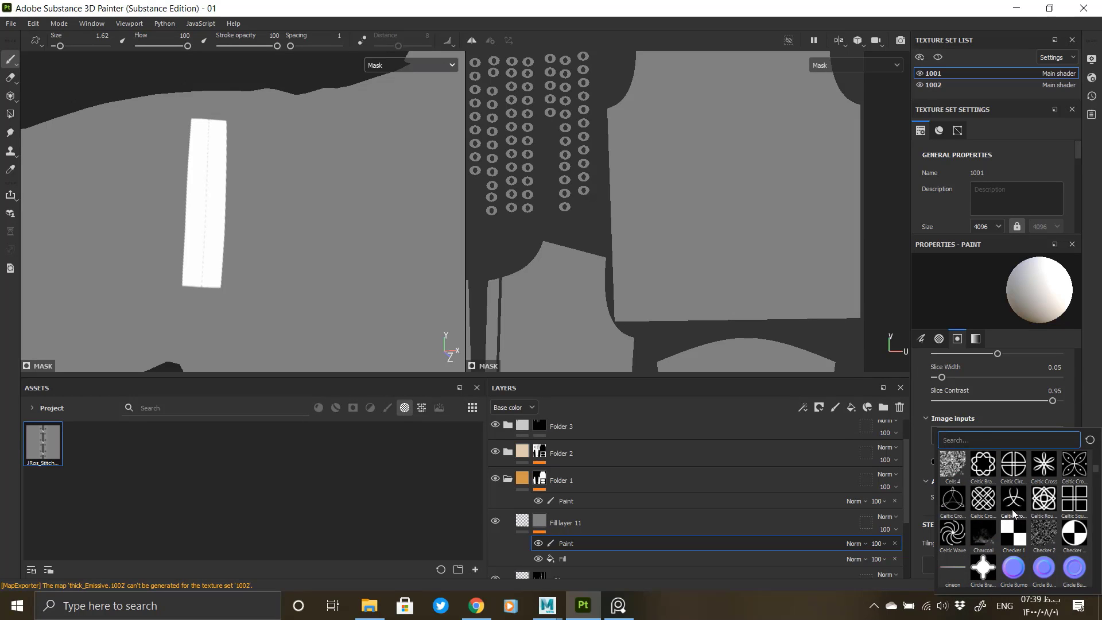
{"action": "scroll", "coordinate": [1011, 508], "scroll_direction": "down", "scroll_amount": 5}
{"action": "left_click", "coordinate": [1012, 504]}
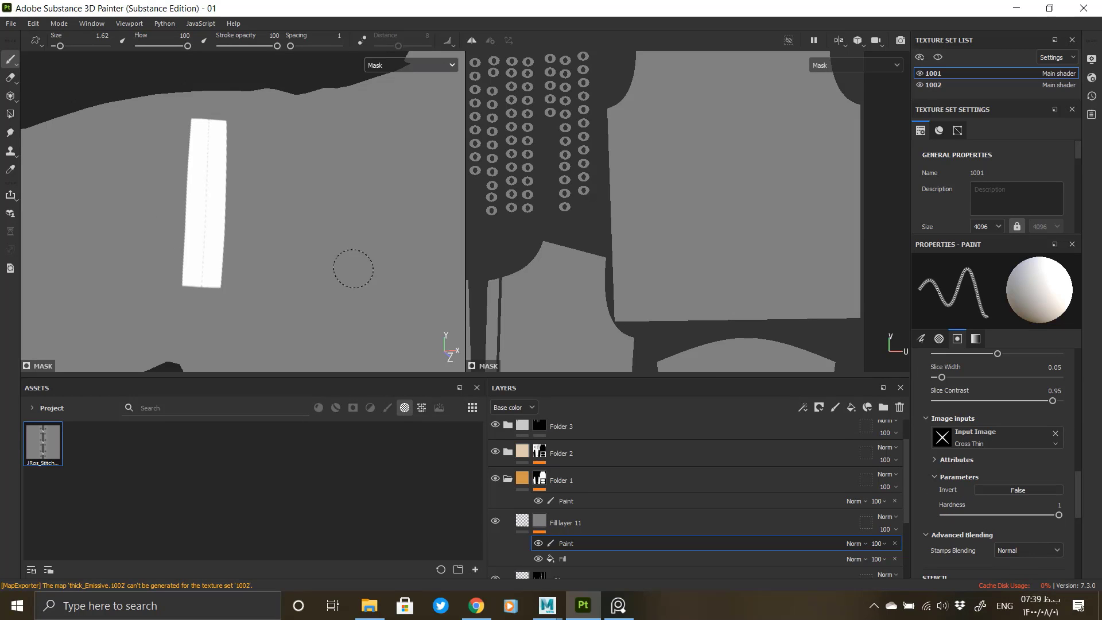
Step: Delete the Paint effect from Fill layer 11's mask and replace the mask with a new black mask
{"action": "left_click", "coordinate": [895, 543]}
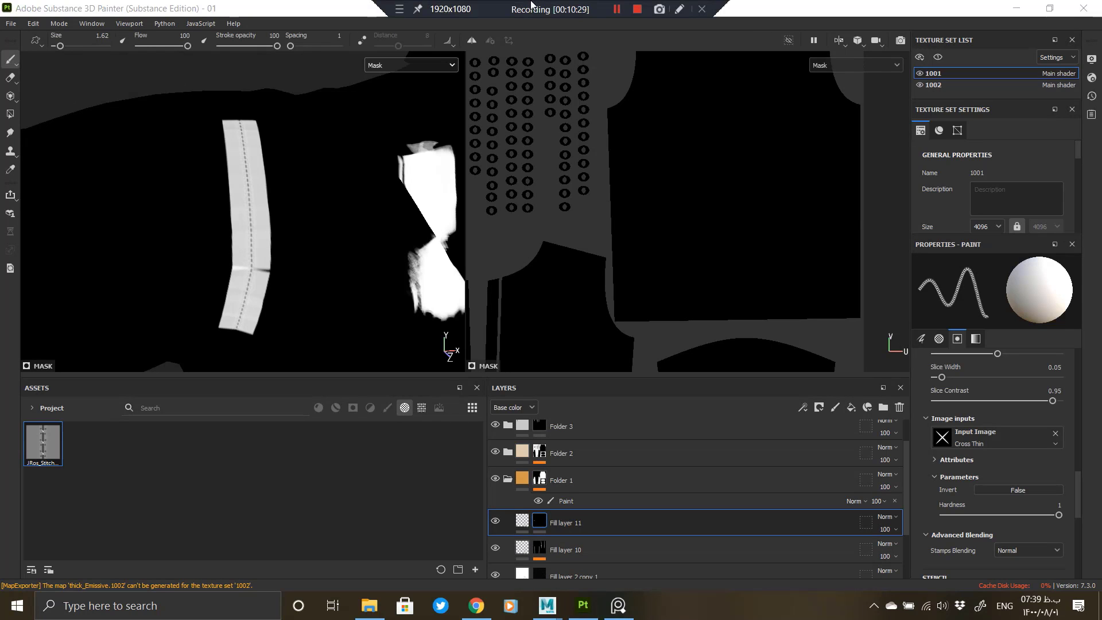
{"action": "right_click", "coordinate": [542, 523]}
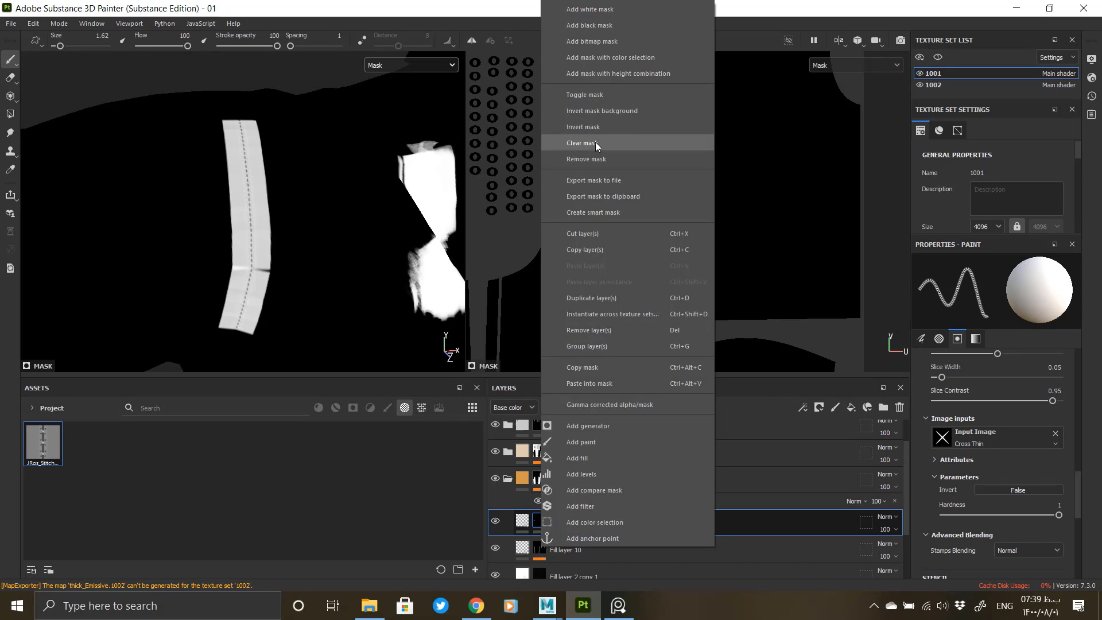
{"action": "left_click", "coordinate": [597, 158]}
{"action": "right_click", "coordinate": [528, 525]}
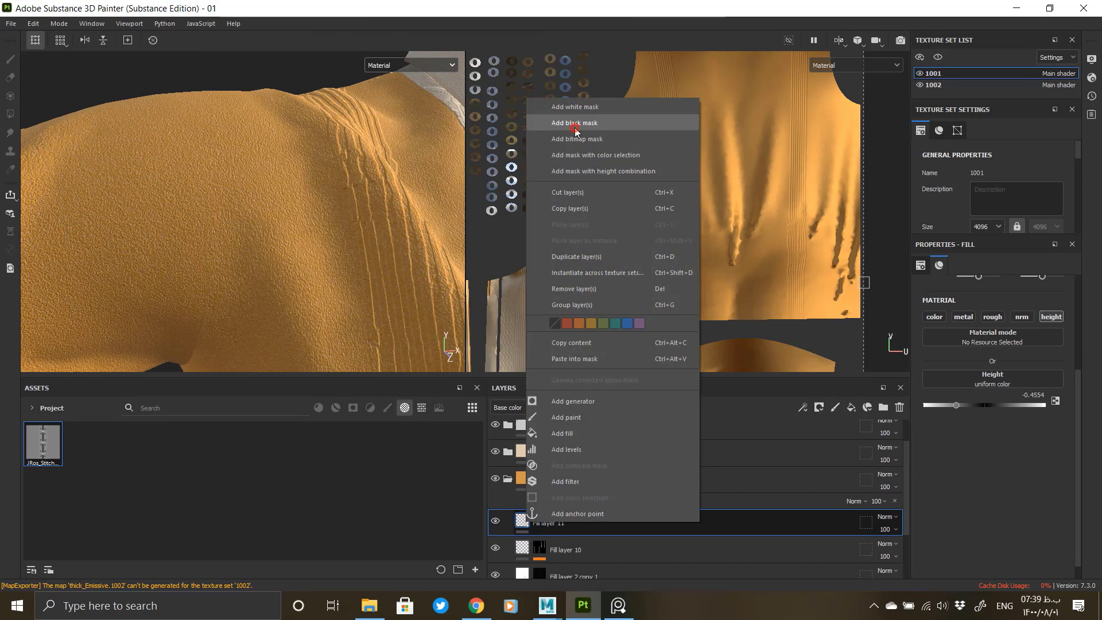
{"action": "left_click", "coordinate": [551, 122]}
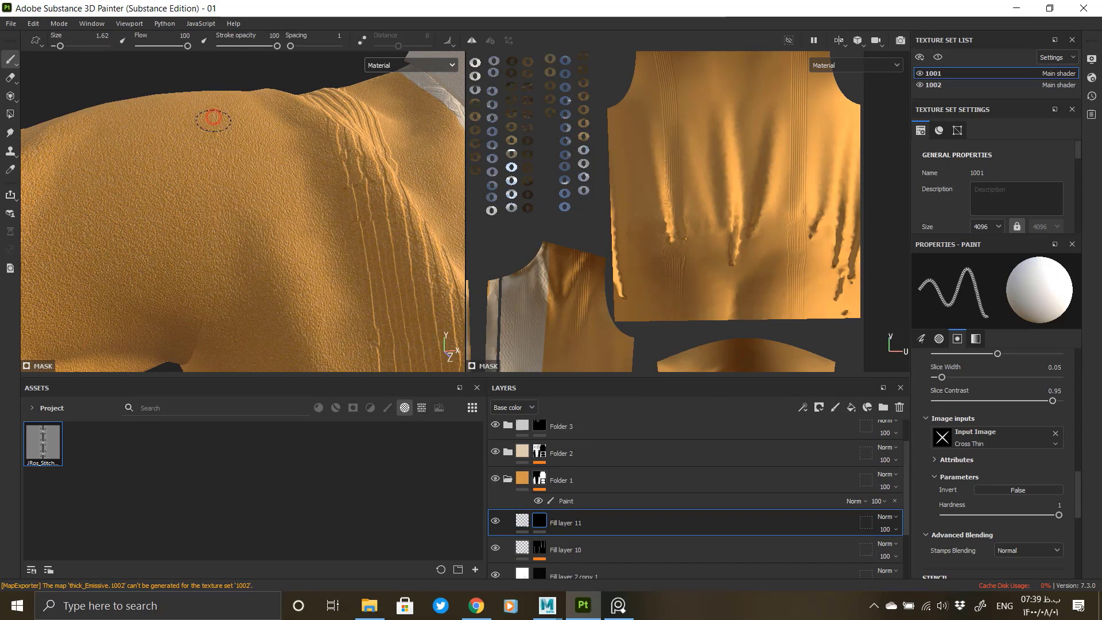
Step: Try cross-stitch strokes down the shoulder in Fill layer 11's mask and undo them
{"action": "left_click_drag", "start_coordinate": [213, 118], "coordinate": [208, 252]}
{"action": "scroll", "coordinate": [230, 178], "scroll_direction": "up", "scroll_amount": 5}
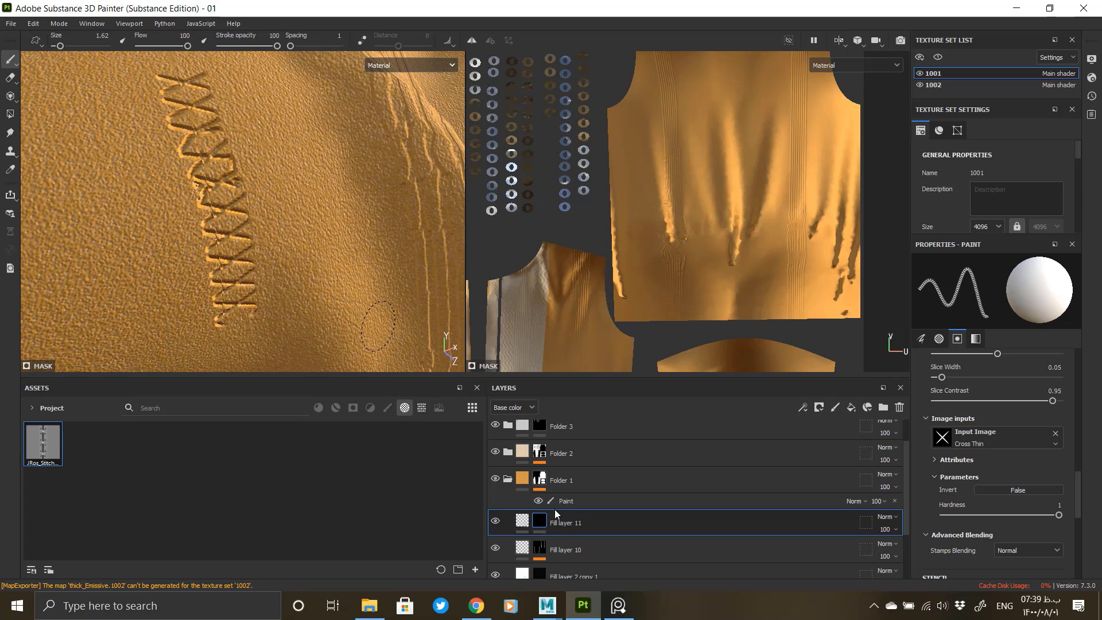
{"action": "key", "text": "ctrl+z"}
{"action": "left_click", "coordinate": [539, 489]}
{"action": "left_click", "coordinate": [538, 502]}
{"action": "scroll", "coordinate": [1004, 522], "scroll_direction": "down", "scroll_amount": 1}
{"action": "scroll", "coordinate": [521, 498], "scroll_direction": "down", "scroll_amount": 2}
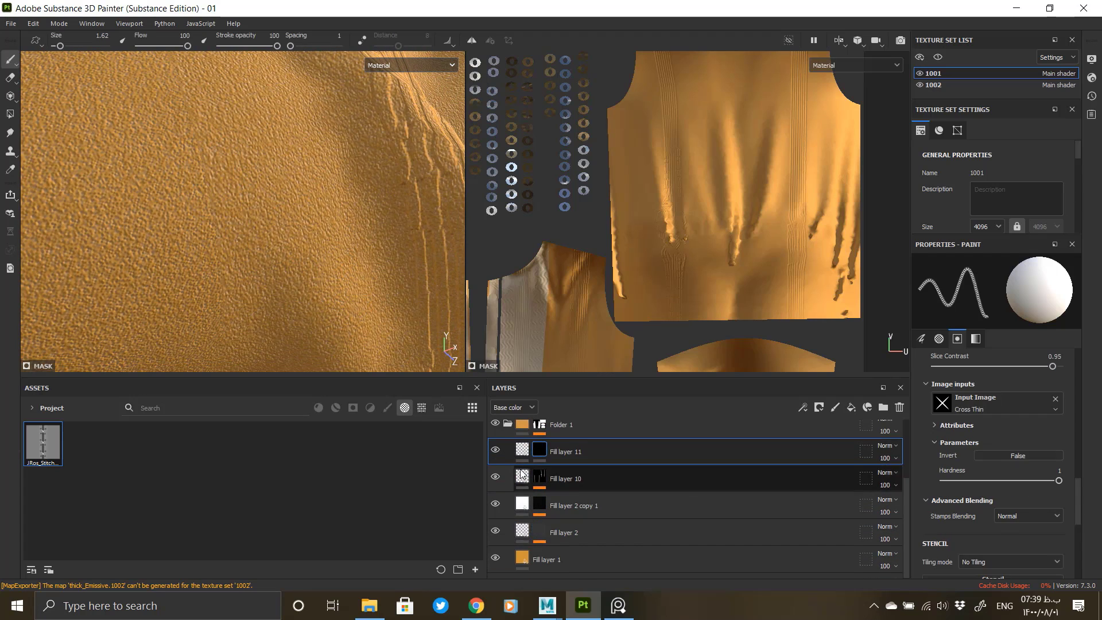
{"action": "left_click", "coordinate": [521, 449]}
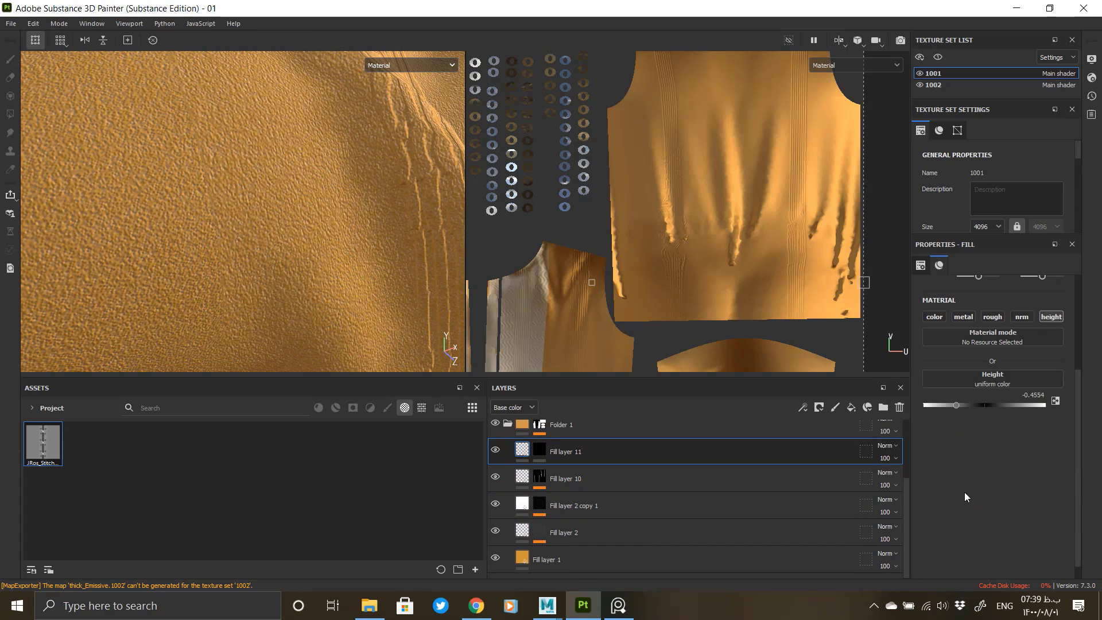
{"action": "left_click", "coordinate": [538, 451]}
{"action": "left_click_drag", "start_coordinate": [294, 140], "coordinate": [307, 284]}
Step: Paint a cross-stitch line up the front of the sleeve's armhole seam, starting at the underarm
{"action": "left_click_drag", "start_coordinate": [289, 207], "coordinate": [318, 172], "text": "alt"}
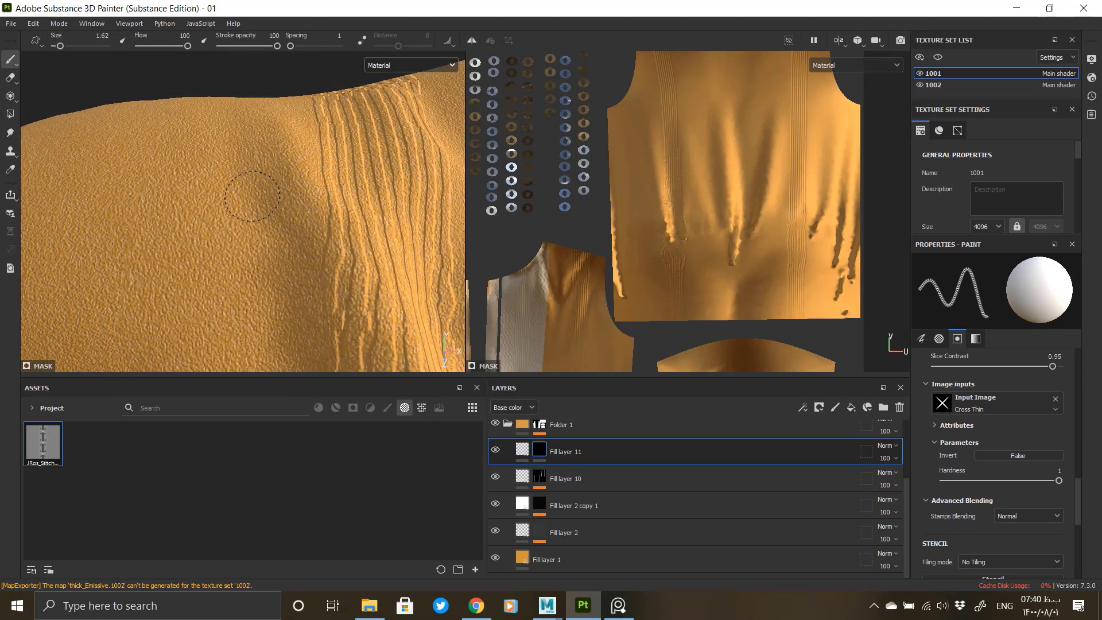
{"action": "scroll", "coordinate": [252, 196], "scroll_direction": "down", "scroll_amount": 3}
{"action": "middle_click_drag", "start_coordinate": [252, 196], "coordinate": [308, 180], "text": "alt"}
{"action": "left_click_drag", "start_coordinate": [308, 179], "coordinate": [344, 184], "text": "alt"}
{"action": "scroll", "coordinate": [288, 224], "scroll_direction": "up", "scroll_amount": 4}
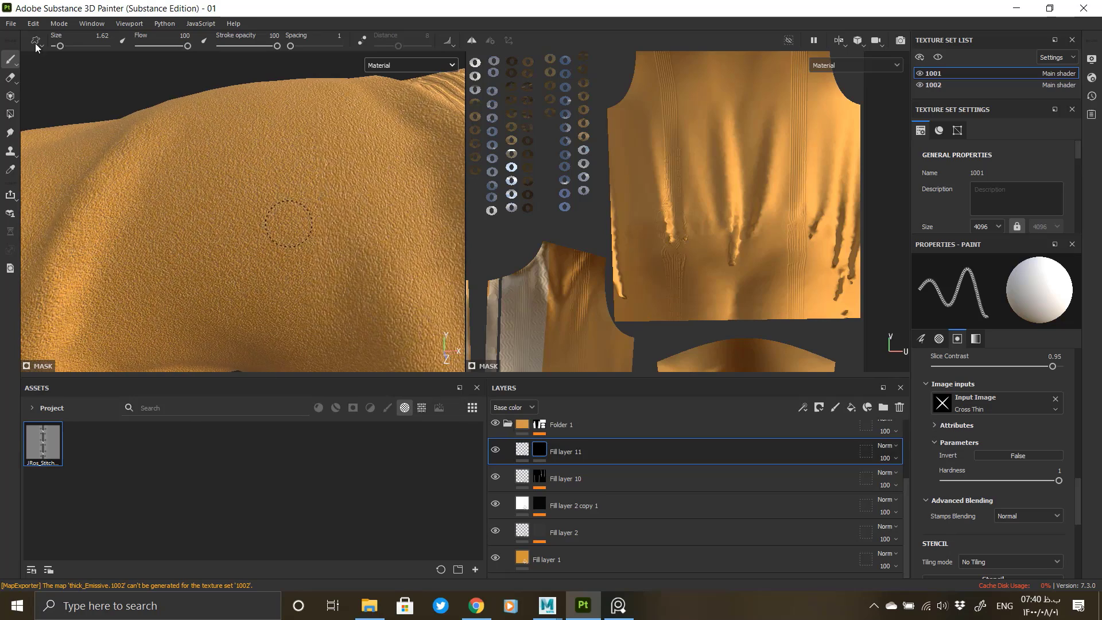
{"action": "middle_click_drag", "start_coordinate": [298, 183], "coordinate": [291, 141], "text": "alt"}
{"action": "left_click_drag", "start_coordinate": [254, 259], "coordinate": [253, 221], "text": "alt"}
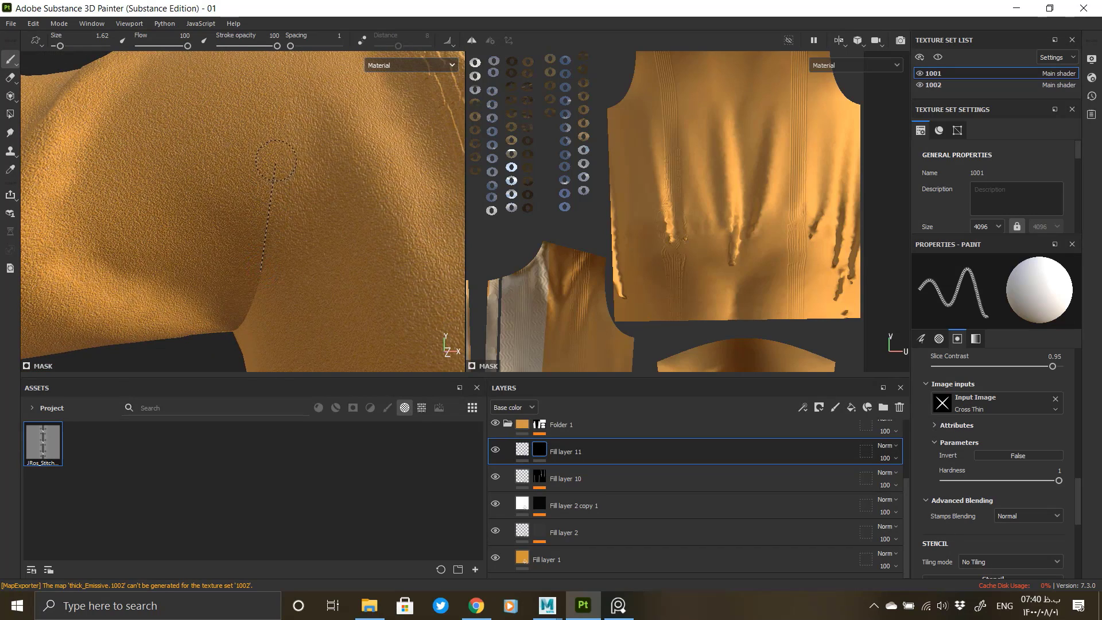
{"action": "left_click_drag", "start_coordinate": [279, 82], "coordinate": [274, 209], "text": "alt"}
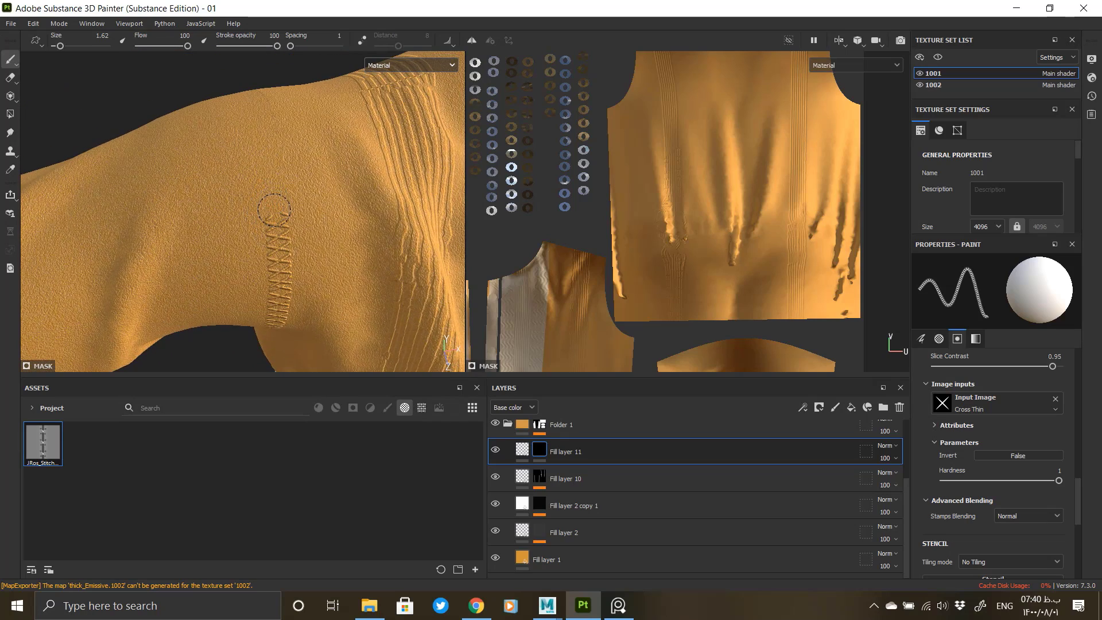
{"action": "left_click", "coordinate": [267, 146], "text": "shift"}
Step: Continue the cross-stitch line over the shoulder and down the back of the armhole seam to the underarm
{"action": "left_click_drag", "start_coordinate": [251, 88], "coordinate": [288, 229], "text": "alt"}
{"action": "right_click_drag", "start_coordinate": [288, 230], "coordinate": [299, 242], "text": "alt"}
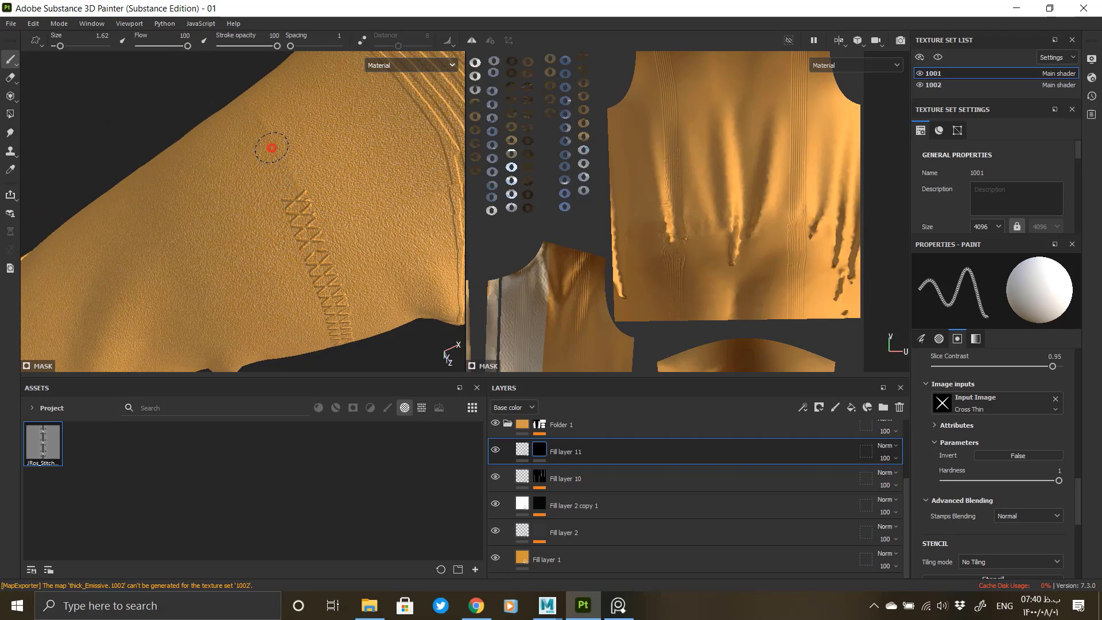
{"action": "left_click_drag", "start_coordinate": [257, 117], "coordinate": [327, 128], "text": "alt"}
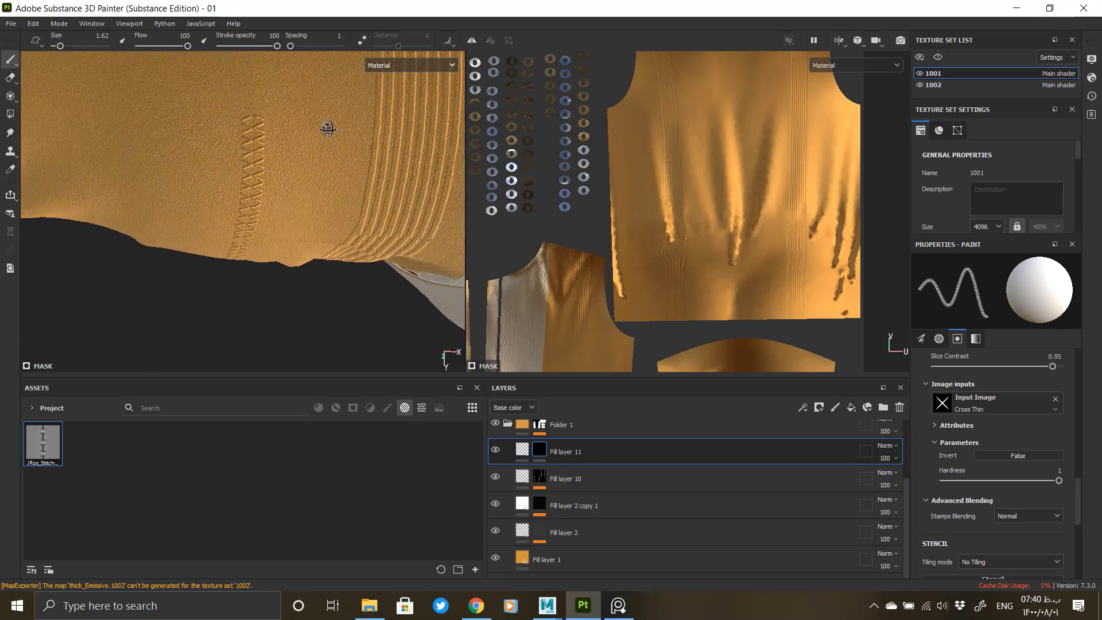
{"action": "right_click_drag", "start_coordinate": [327, 128], "coordinate": [315, 356], "text": "alt"}
{"action": "mouse_move", "coordinate": [209, 277]}
{"action": "left_mouse_down", "text": "alt"}
{"action": "mouse_move", "coordinate": [348, 159]}
{"action": "mouse_move", "coordinate": [307, 199]}
{"action": "mouse_move", "coordinate": [312, 221]}
{"action": "mouse_move", "coordinate": [143, 305]}
{"action": "left_mouse_up", "text": "alt"}
{"action": "middle_click_drag", "start_coordinate": [143, 305], "coordinate": [212, 173], "text": "alt"}
{"action": "mouse_move", "coordinate": [197, 177]}
{"action": "left_mouse_down"}
{"action": "mouse_move", "coordinate": [210, 313]}
{"action": "mouse_move", "coordinate": [221, 127]}
{"action": "mouse_move", "coordinate": [239, 194]}
{"action": "left_mouse_up"}
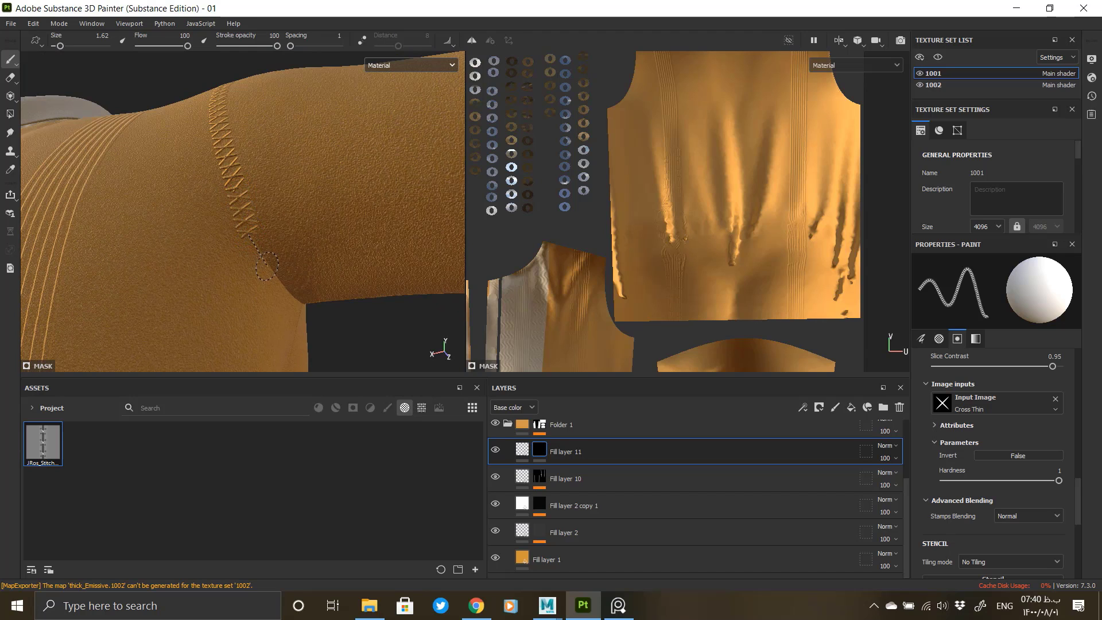
{"action": "left_click_drag", "start_coordinate": [290, 293], "coordinate": [274, 290], "text": "alt"}
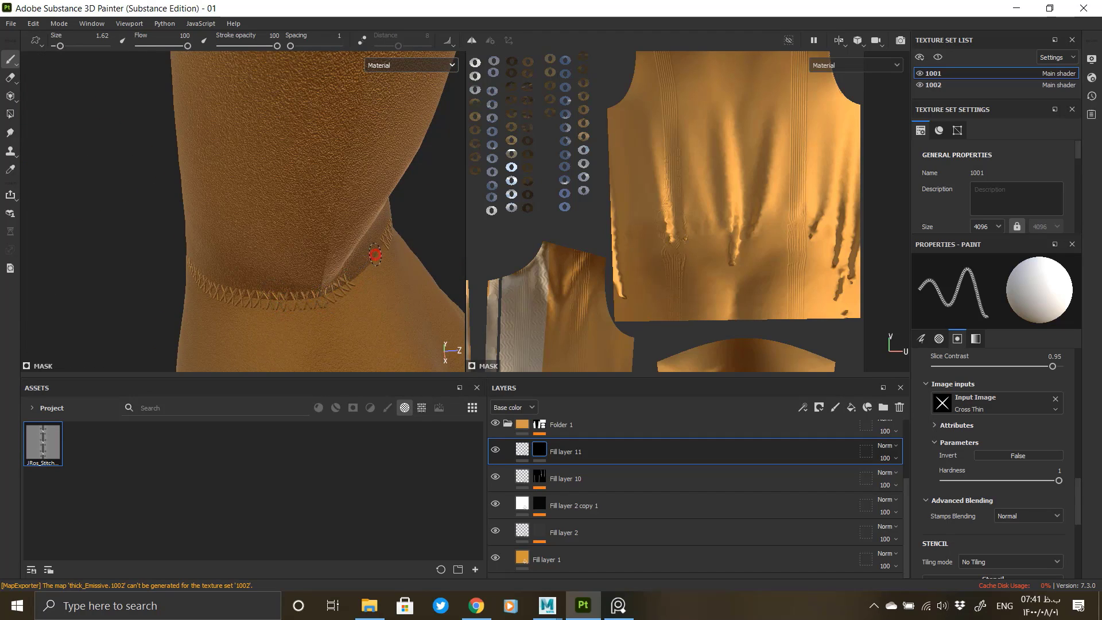
Step: Paint a cross-stitch line in Fill layer 11's mask up the back of the other sleeve's armhole seam and over the shoulder
{"action": "left_click_drag", "start_coordinate": [381, 243], "coordinate": [227, 258], "text": "alt"}
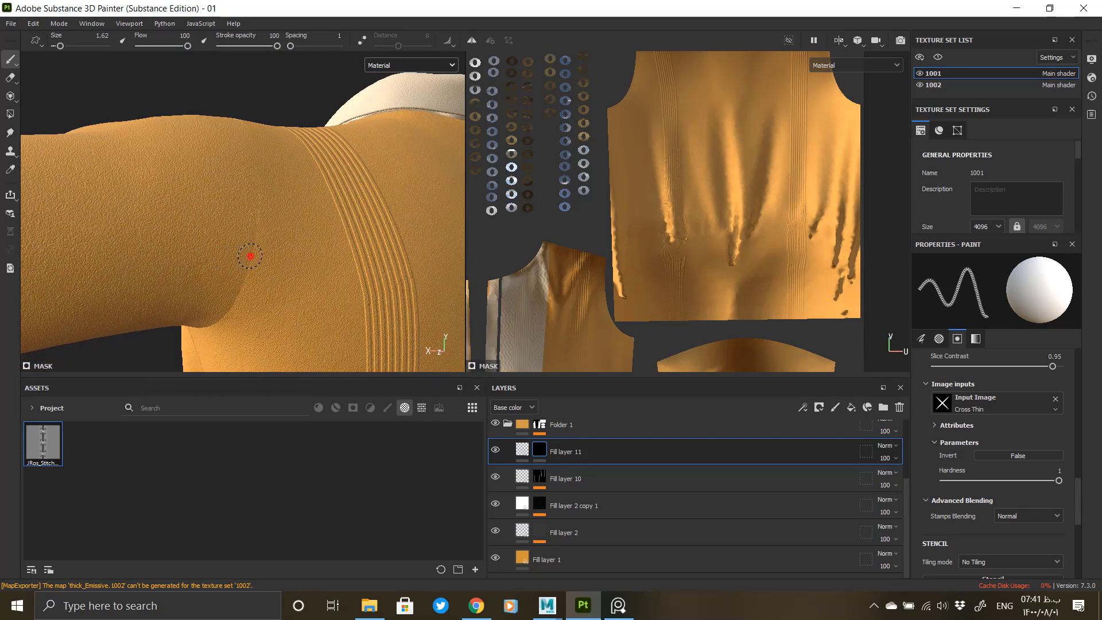
{"action": "left_click", "coordinate": [256, 198], "text": "shift"}
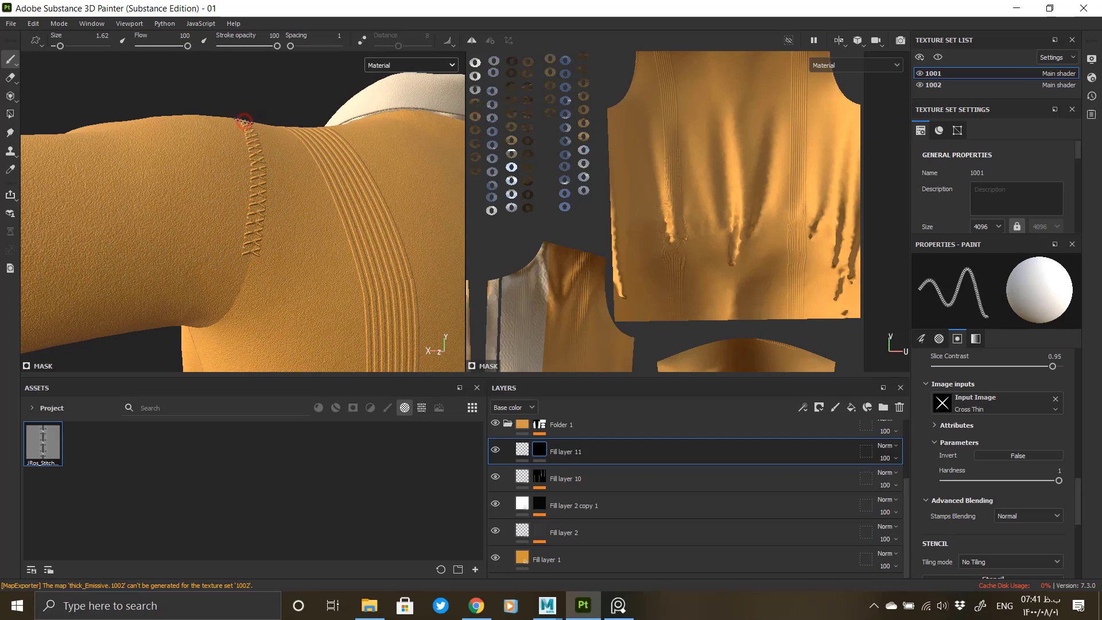
{"action": "left_click_drag", "start_coordinate": [244, 121], "coordinate": [296, 298], "text": "alt"}
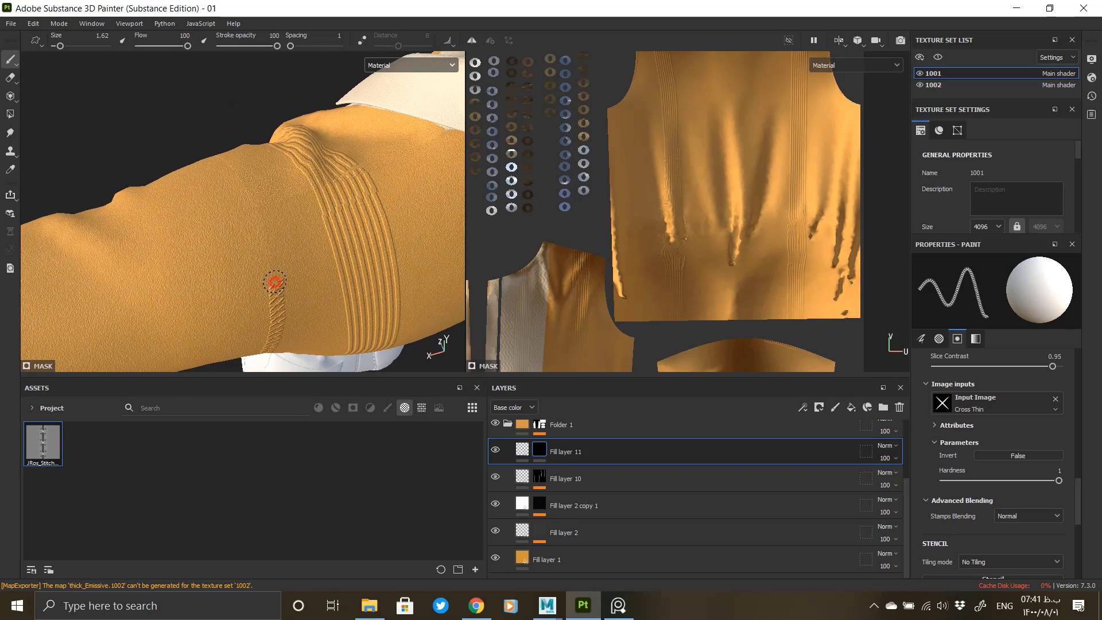
{"action": "mouse_move", "coordinate": [235, 182]}
{"action": "left_mouse_down", "text": "alt"}
{"action": "mouse_move", "coordinate": [366, 219]}
{"action": "mouse_move", "coordinate": [184, 202]}
{"action": "mouse_move", "coordinate": [241, 193]}
{"action": "left_mouse_up", "text": "alt"}
{"action": "key", "text": "super+space"}
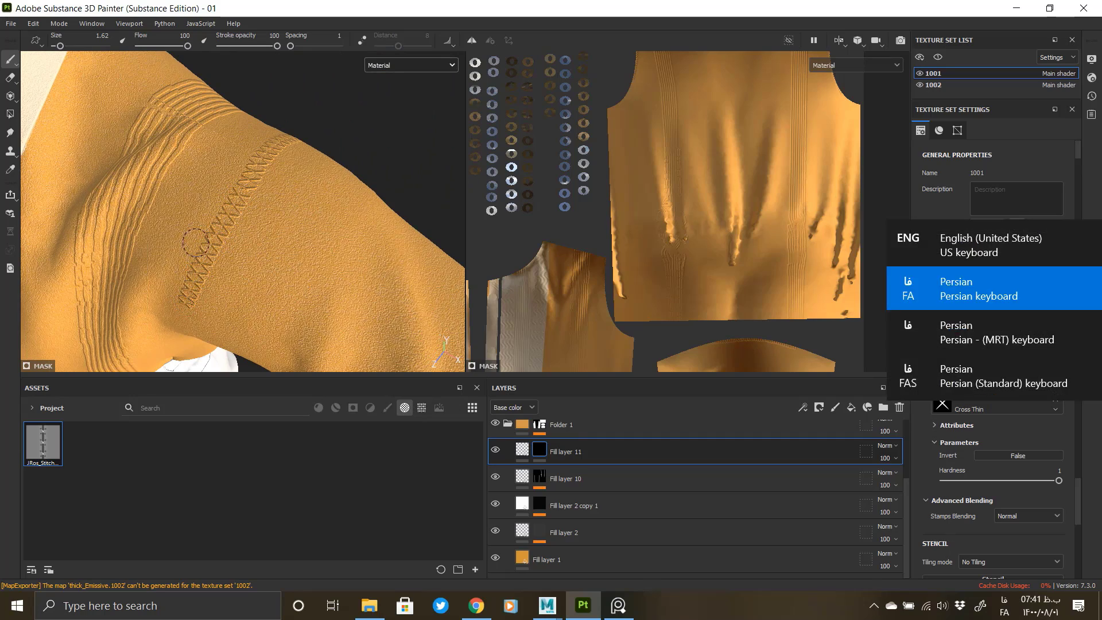
Step: Continue the cross-stitch line down the front of this armhole seam and under the arm to close the loop at the back
{"action": "mouse_move", "coordinate": [187, 298]}
{"action": "left_mouse_down", "text": "alt"}
{"action": "mouse_move", "coordinate": [209, 214]}
{"action": "mouse_move", "coordinate": [232, 245]}
{"action": "mouse_move", "coordinate": [207, 184]}
{"action": "left_mouse_up", "text": "alt"}
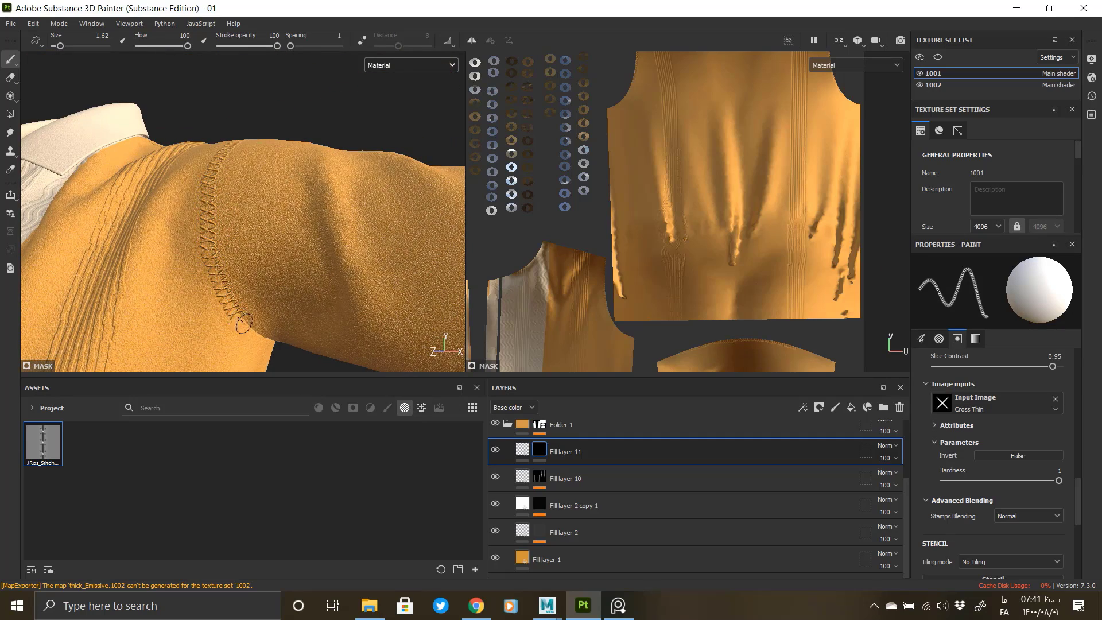
{"action": "left_click_drag", "start_coordinate": [243, 323], "coordinate": [163, 253], "text": "alt"}
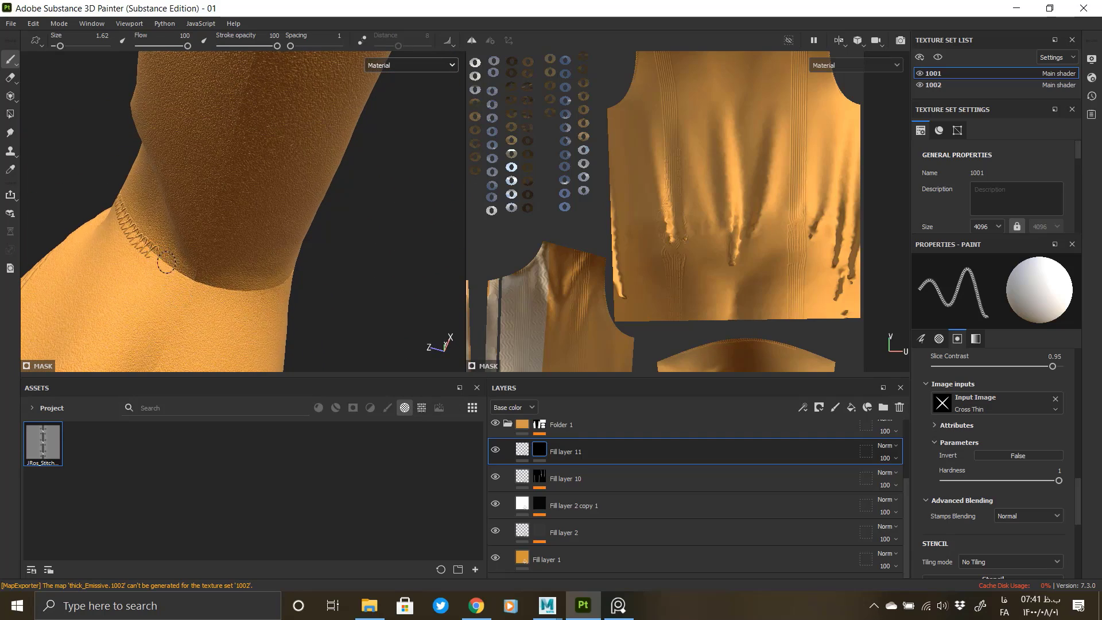
{"action": "mouse_move", "coordinate": [264, 289]}
{"action": "left_mouse_down", "text": "alt"}
{"action": "mouse_move", "coordinate": [246, 275]}
{"action": "mouse_move", "coordinate": [261, 292]}
{"action": "mouse_move", "coordinate": [279, 269]}
{"action": "left_mouse_up", "text": "alt"}
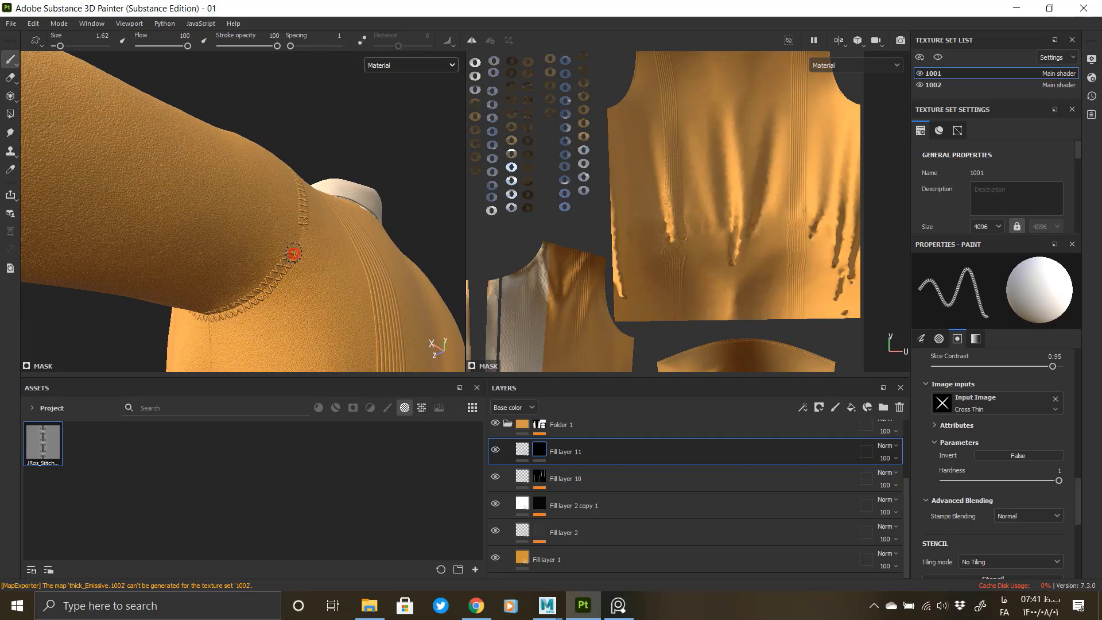
{"action": "left_click_drag", "start_coordinate": [207, 279], "coordinate": [281, 207], "text": "alt"}
{"action": "right_click_drag", "start_coordinate": [282, 207], "coordinate": [274, 292], "text": "alt"}
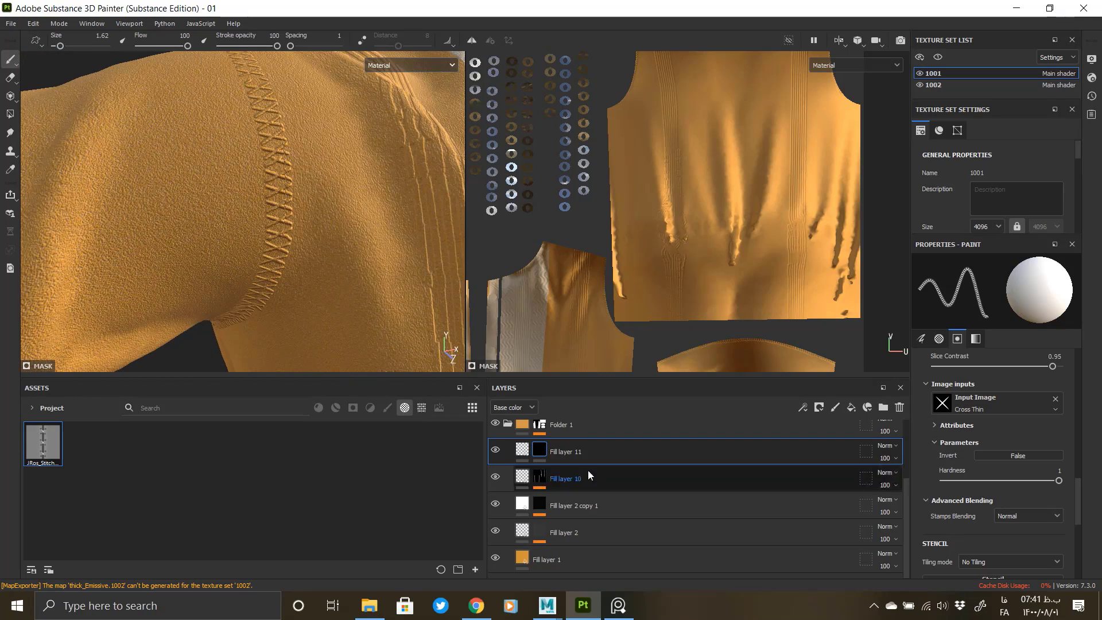
Step: Enable color on Fill layer 11, sample Fill layer 1's orange as its base color, and darken it to value 0.686 (AF7B2C)
{"action": "left_click", "coordinate": [524, 451]}
{"action": "left_click", "coordinate": [932, 319]}
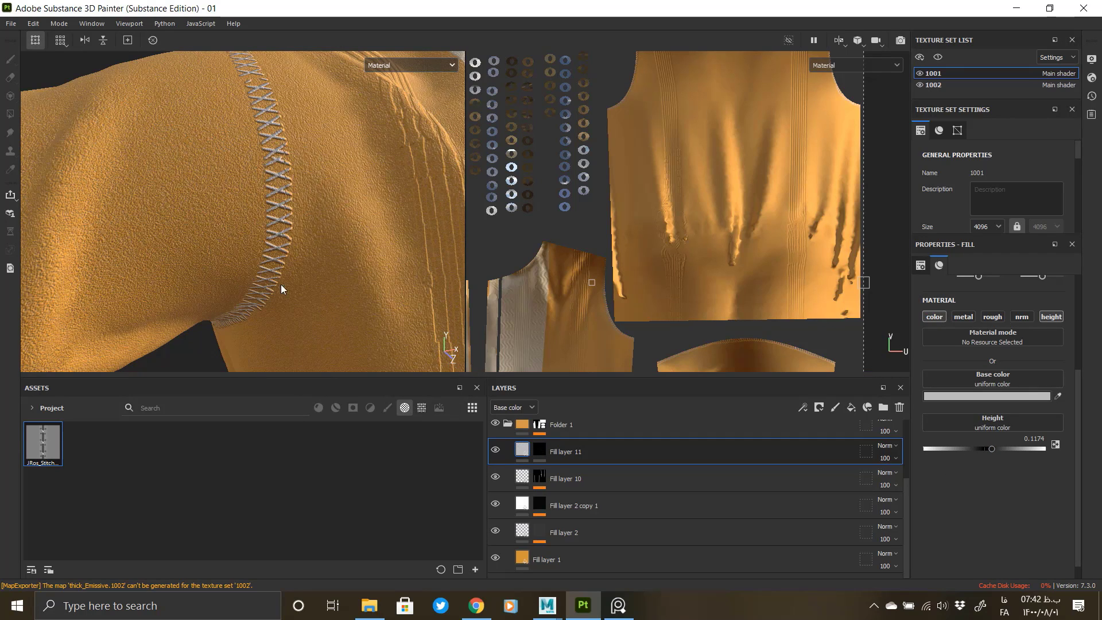
{"action": "middle_click_drag", "start_coordinate": [286, 222], "coordinate": [267, 318], "text": "alt"}
{"action": "left_click", "coordinate": [979, 397]}
{"action": "left_click_drag", "start_coordinate": [869, 360], "coordinate": [704, 394]}
{"action": "left_click", "coordinate": [957, 451]}
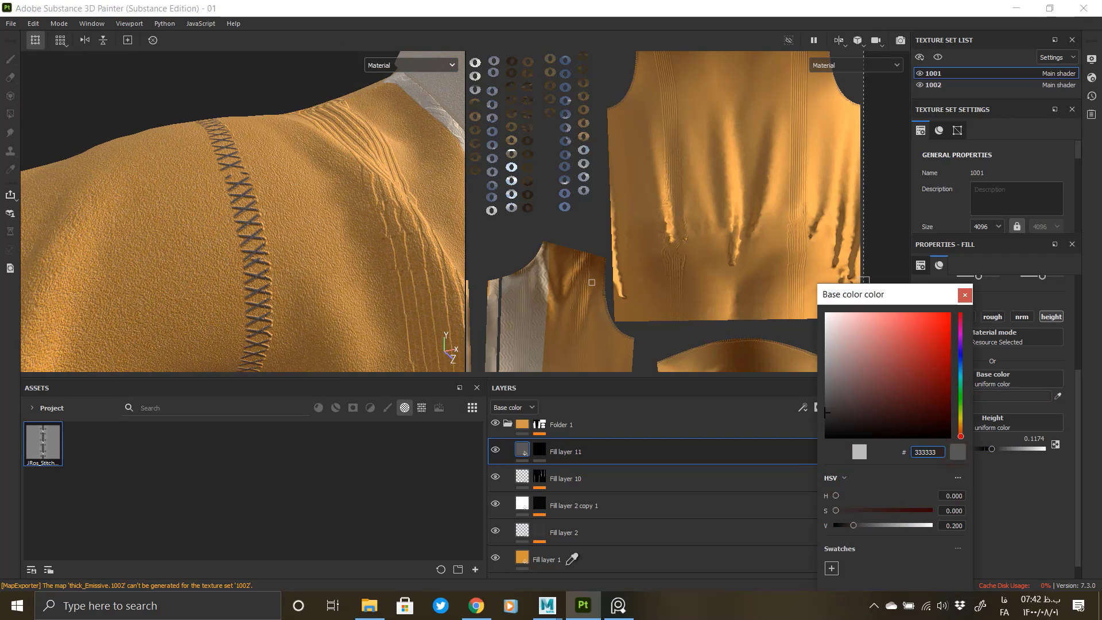
{"action": "left_click", "coordinate": [541, 544]}
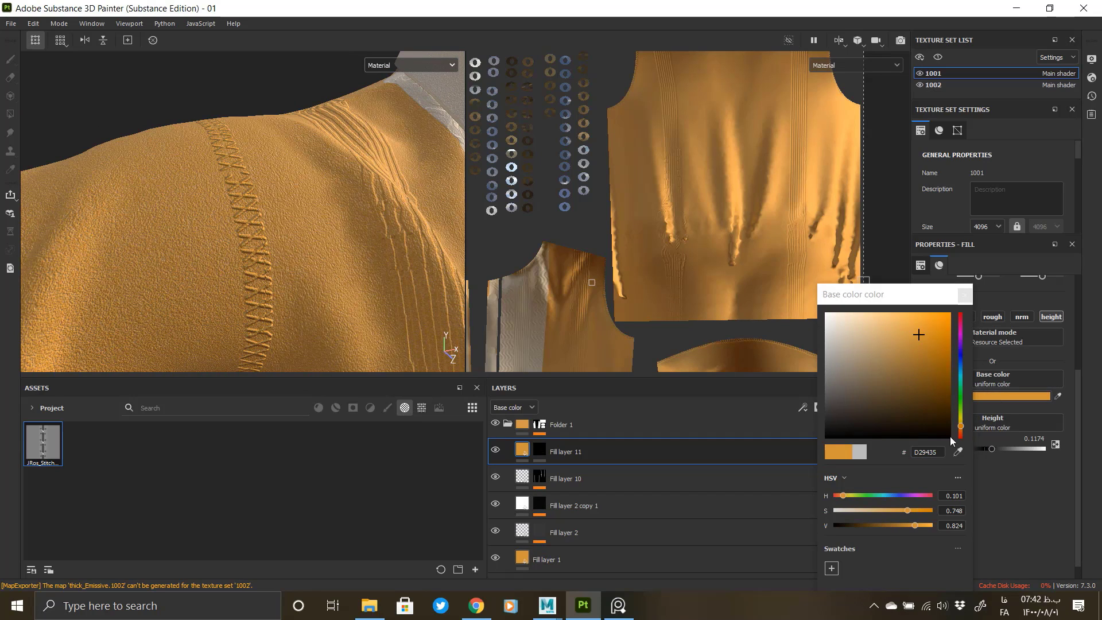
{"action": "left_click", "coordinate": [892, 525]}
{"action": "left_click_drag", "start_coordinate": [891, 523], "coordinate": [901, 527]}
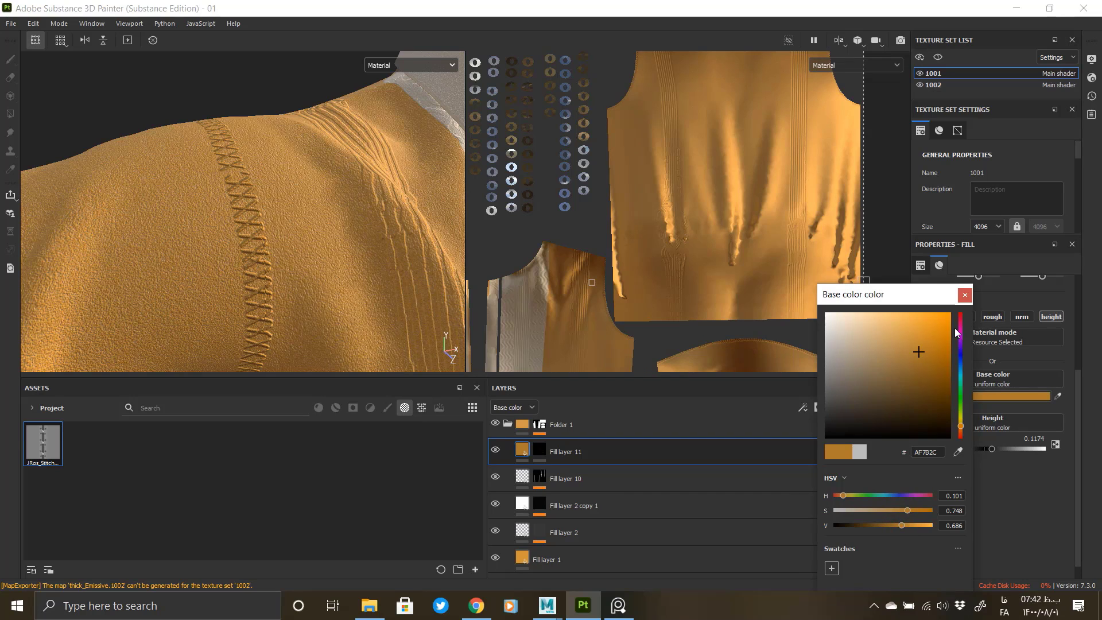
{"action": "left_click", "coordinate": [964, 294]}
Step: Set Fill layer 11's height to 0.0235 and review the stitched seams on the whole outfit
{"action": "left_click_drag", "start_coordinate": [344, 282], "coordinate": [286, 261], "text": "alt"}
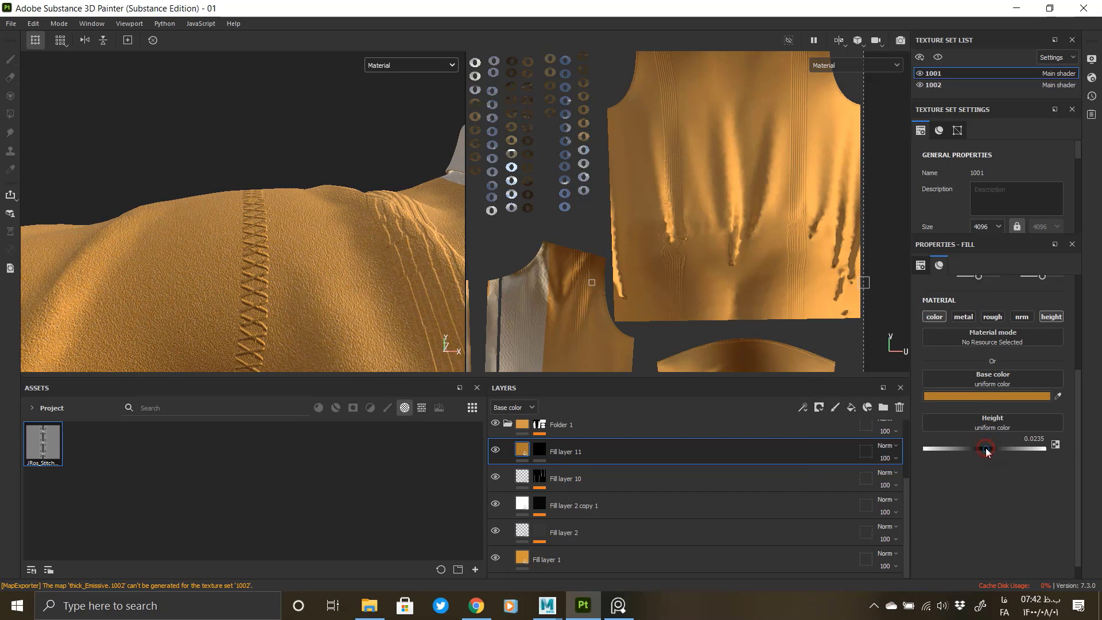
{"action": "right_click_drag", "start_coordinate": [267, 282], "coordinate": [311, 391], "text": "alt"}
{"action": "mouse_move", "coordinate": [274, 306]}
{"action": "left_mouse_down", "text": "alt"}
{"action": "mouse_move", "coordinate": [344, 313]}
{"action": "mouse_move", "coordinate": [285, 290]}
{"action": "left_mouse_up", "text": "alt"}
{"action": "right_click_drag", "start_coordinate": [285, 291], "coordinate": [13, 180], "text": "alt"}
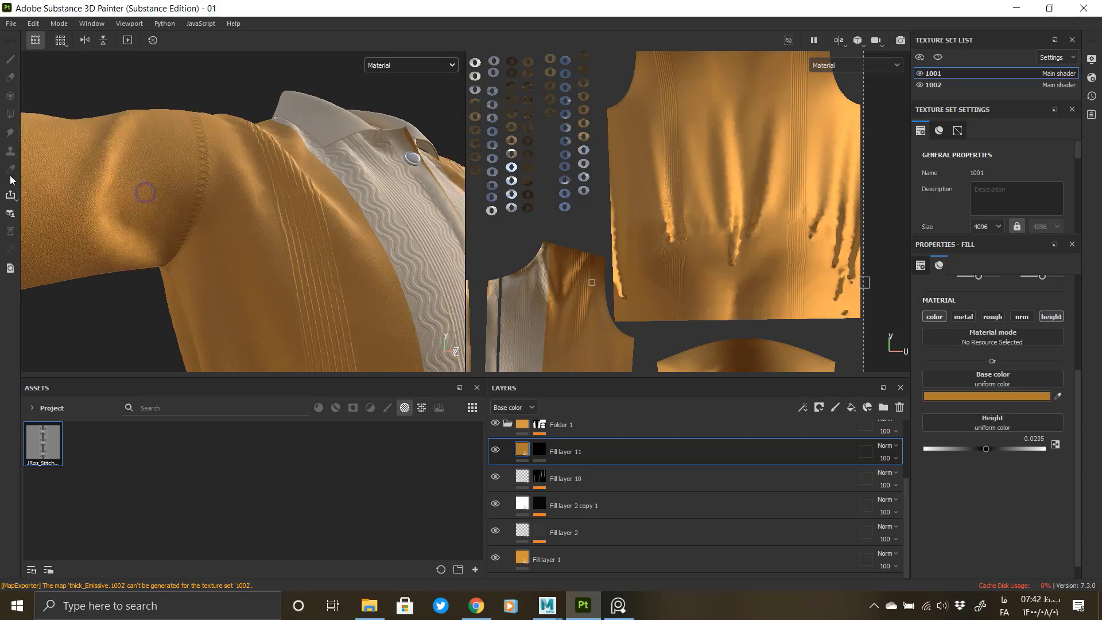
{"action": "left_click_drag", "start_coordinate": [344, 281], "coordinate": [70, 118], "text": "alt"}
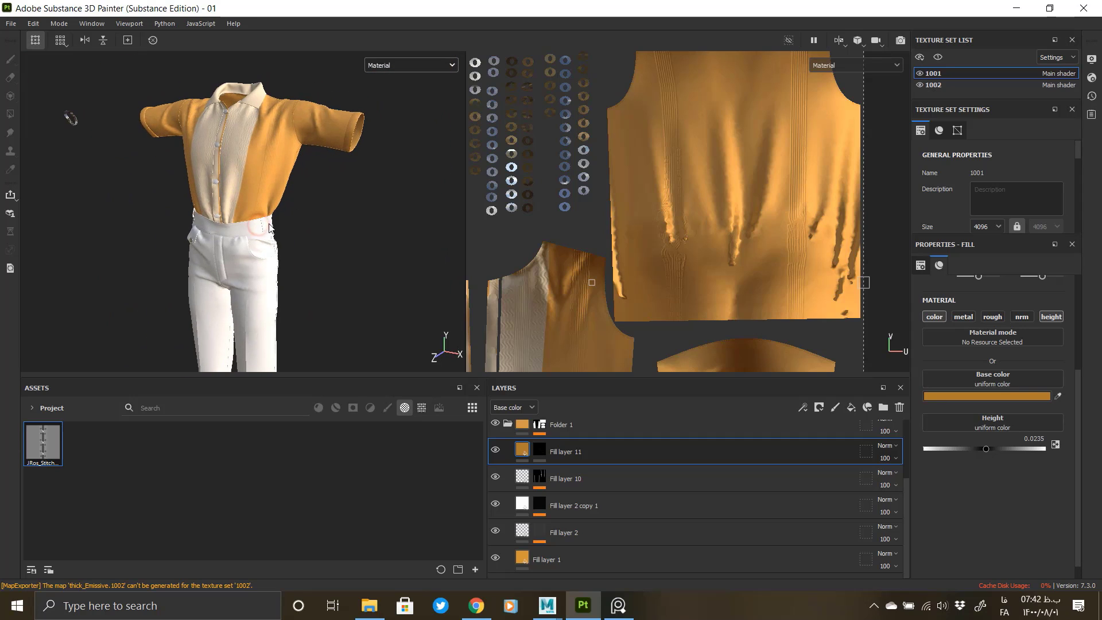
Step: Export texture sets 1001 and 1002 as 4096 exr files with the Arnold UDIM Legacy (AiStandard) template into the Textures folder
{"action": "left_click", "coordinate": [11, 23]}
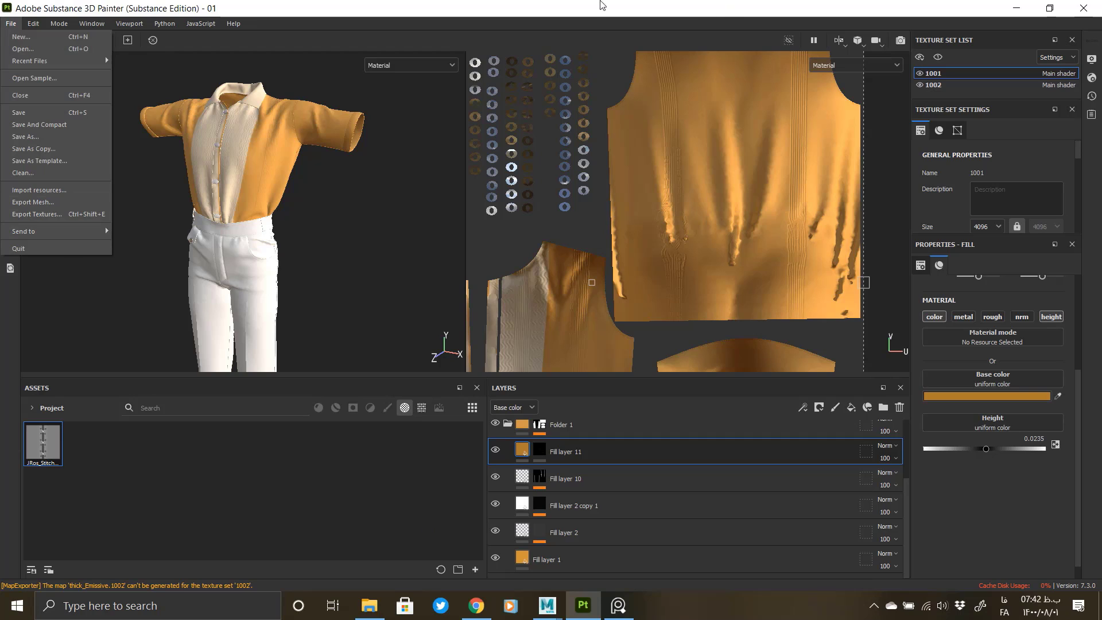
{"action": "left_click", "coordinate": [556, 5]}
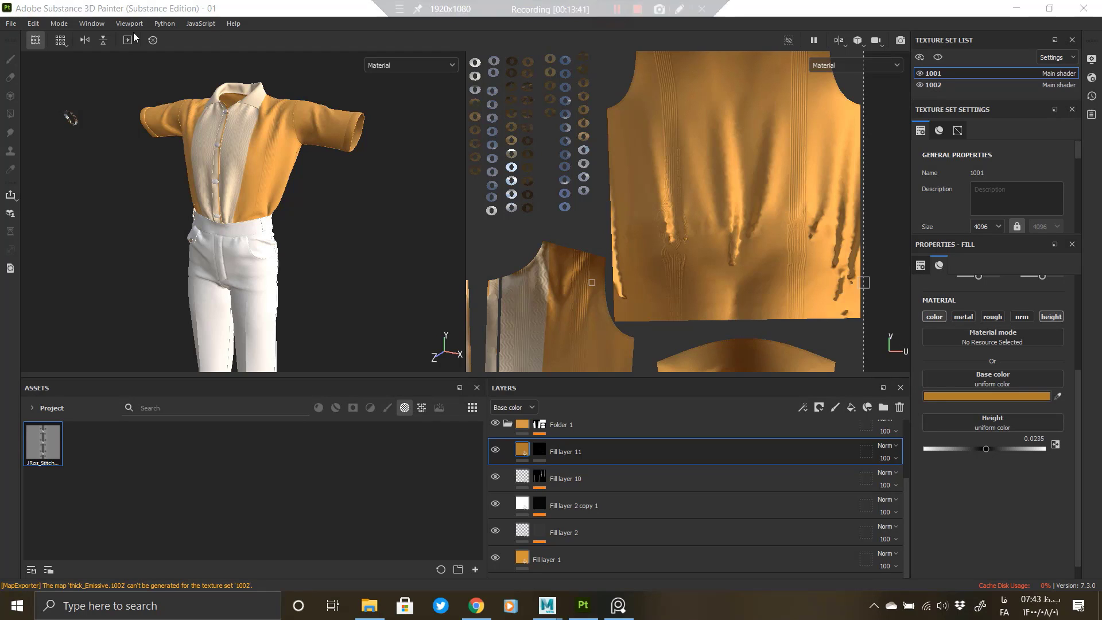
{"action": "left_click", "coordinate": [11, 23]}
{"action": "left_click", "coordinate": [53, 214]}
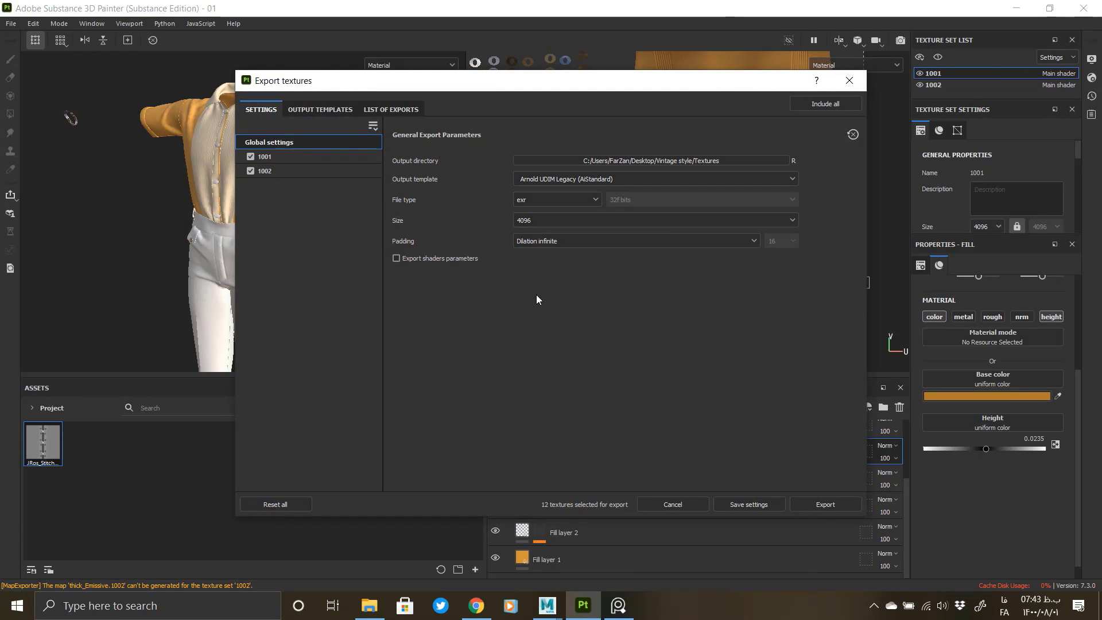
{"action": "left_click", "coordinate": [825, 505]}
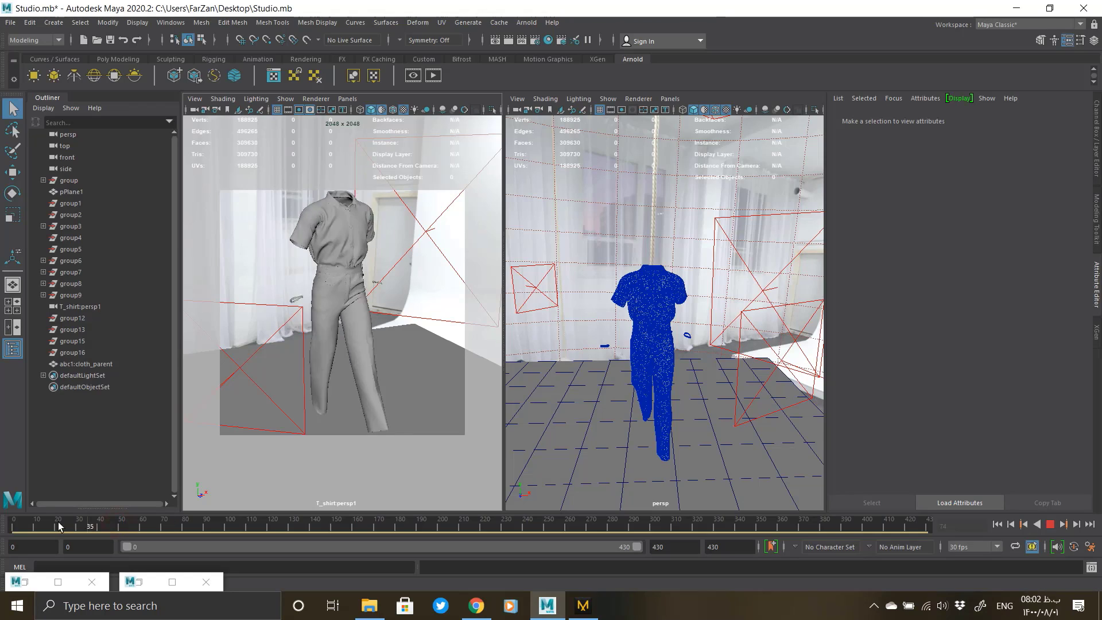
Step: In Maya, return the animation to frame 0 and create a new aiStandardSurface material in an empty area of the Hypershade graph
{"action": "left_click_drag", "start_coordinate": [58, 527], "coordinate": [12, 526]}
{"action": "left_click_drag", "start_coordinate": [209, 383], "coordinate": [303, 347], "text": "alt"}
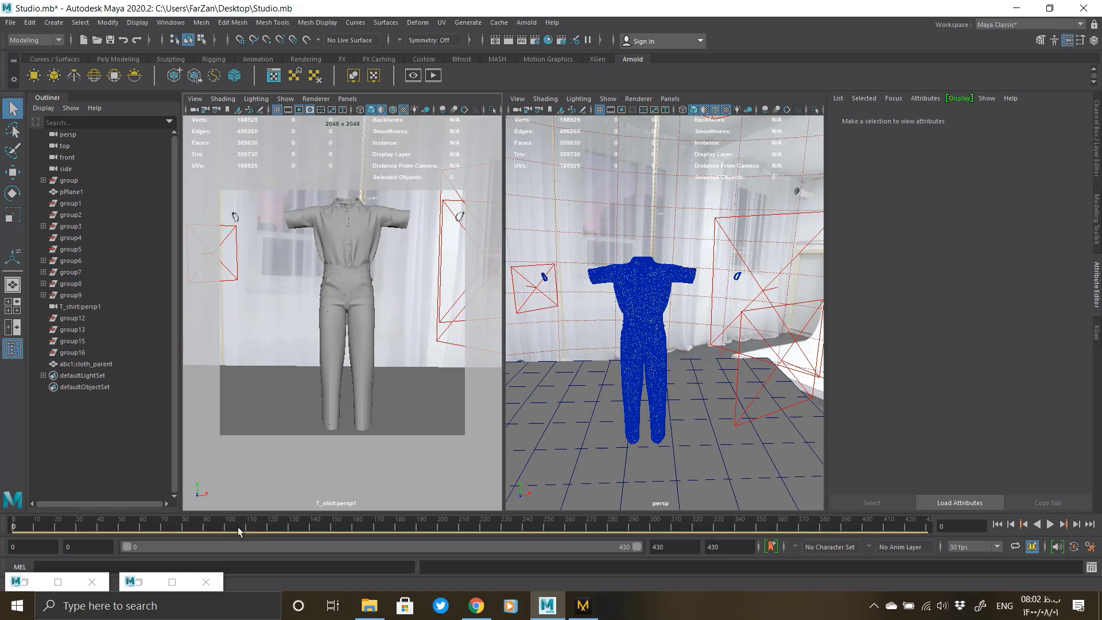
{"action": "left_click", "coordinate": [172, 582]}
{"action": "scroll", "coordinate": [342, 292], "scroll_direction": "down", "scroll_amount": 4}
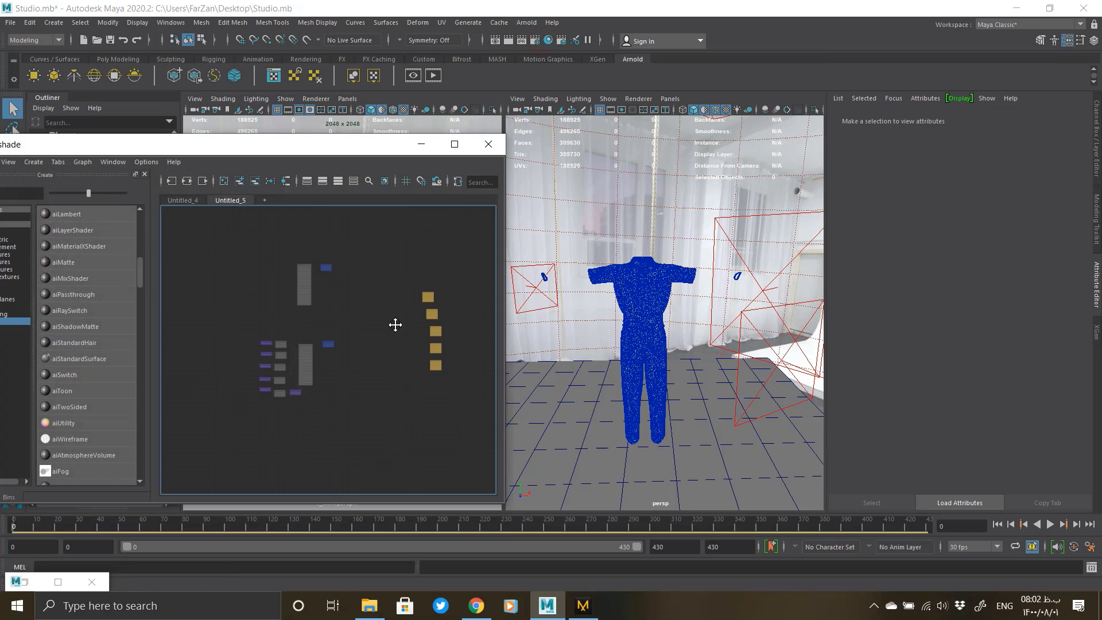
{"action": "middle_click_drag", "start_coordinate": [394, 325], "coordinate": [379, 172], "text": "alt"}
{"action": "scroll", "coordinate": [376, 264], "scroll_direction": "up", "scroll_amount": 4}
{"action": "left_click", "coordinate": [63, 357]}
{"action": "mouse_move", "coordinate": [312, 349]}
{"action": "left_mouse_down"}
{"action": "mouse_move", "coordinate": [327, 346]}
{"action": "mouse_move", "coordinate": [302, 359]}
{"action": "left_mouse_up"}
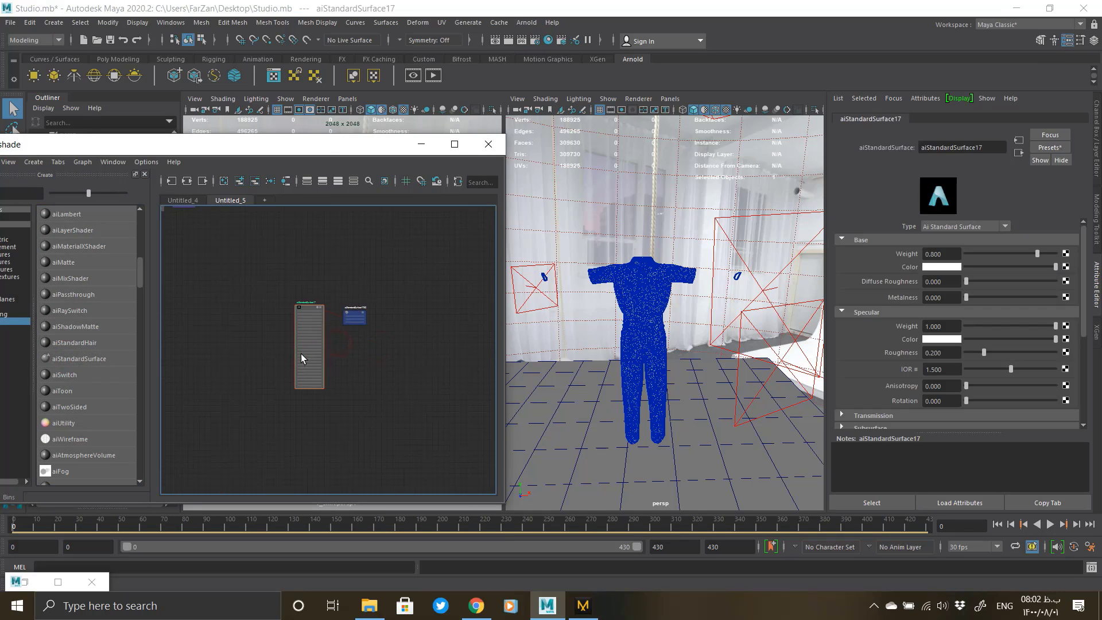
Step: Import the 1001 BaseColor, Height, Metalness, Normal and Roughness exr files from File Explorer's Textures folder into the Hypershade graph
{"action": "left_click", "coordinate": [368, 606]}
{"action": "double_click", "coordinate": [494, 143]}
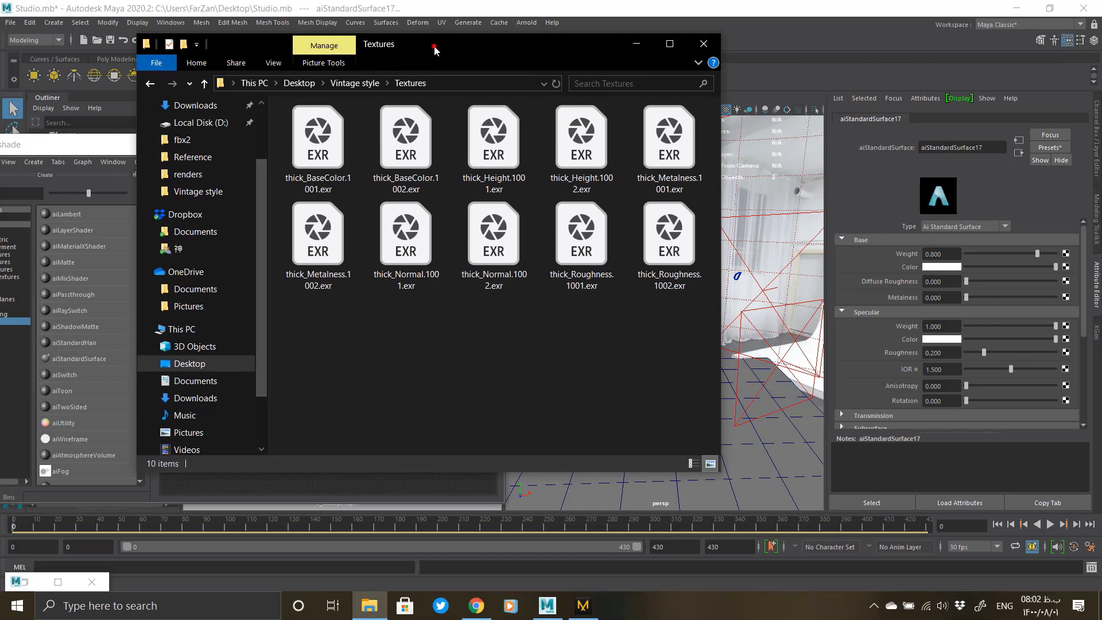
{"action": "left_click_drag", "start_coordinate": [438, 45], "coordinate": [653, 65]}
{"action": "left_click", "coordinate": [520, 166]}
{"action": "left_click", "coordinate": [696, 166], "text": "ctrl"}
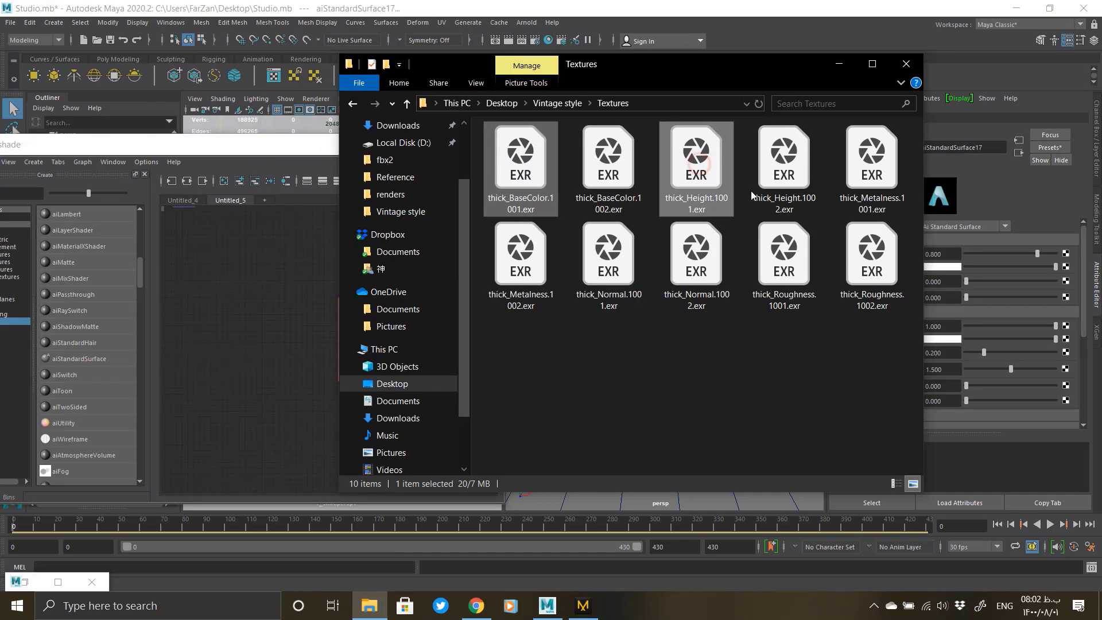
{"action": "left_click", "coordinate": [872, 167], "text": "ctrl"}
{"action": "left_click", "coordinate": [608, 258], "text": "ctrl"}
{"action": "left_click", "coordinate": [784, 258], "text": "ctrl"}
{"action": "left_click_drag", "start_coordinate": [520, 167], "coordinate": [258, 358]}
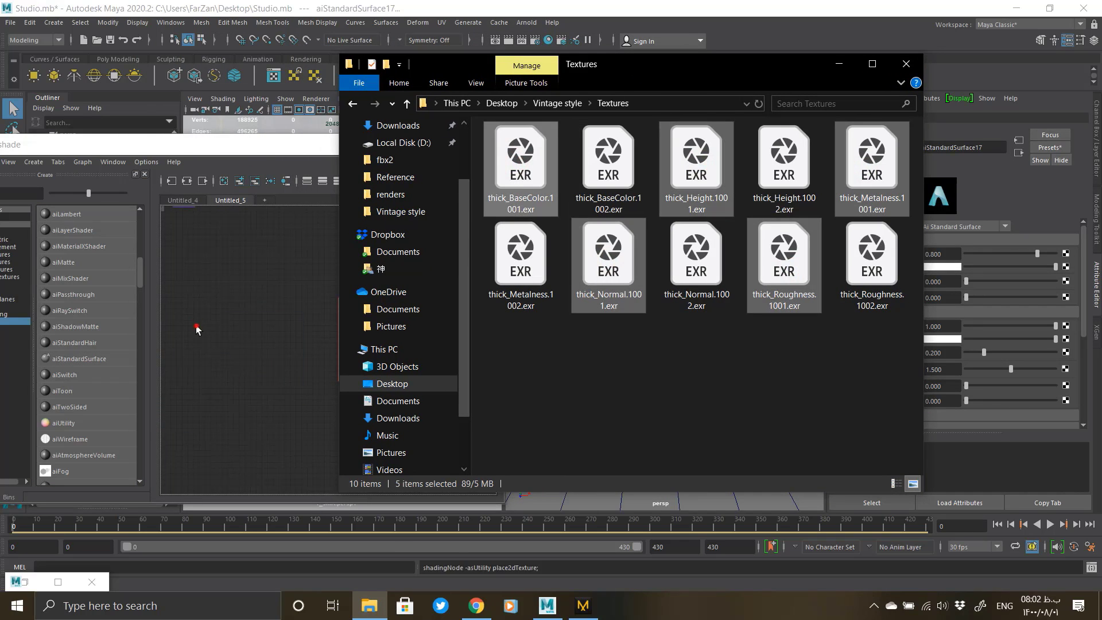
Step: Arrange the five imported texture nodes and their place2dTexture nodes in a stack beside the new aiStandardSurface node
{"action": "left_click_drag", "start_coordinate": [199, 384], "coordinate": [228, 430]}
{"action": "left_click_drag", "start_coordinate": [231, 426], "coordinate": [263, 295]}
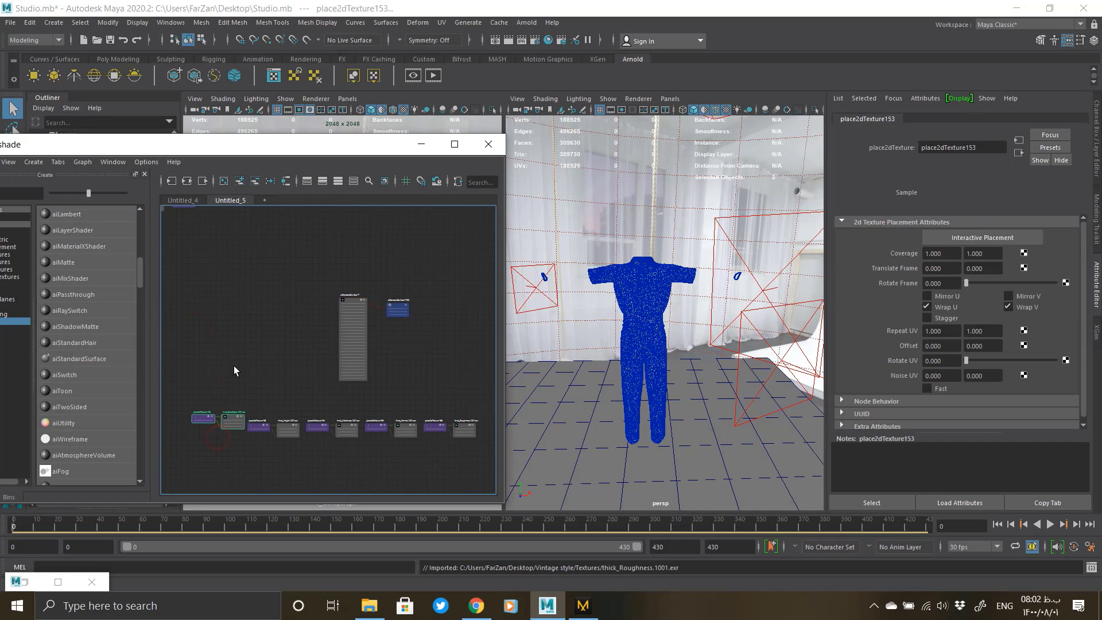
{"action": "left_click_drag", "start_coordinate": [257, 404], "coordinate": [284, 435]}
{"action": "left_click_drag", "start_coordinate": [284, 435], "coordinate": [237, 405]}
{"action": "left_click_drag", "start_coordinate": [318, 404], "coordinate": [267, 336]}
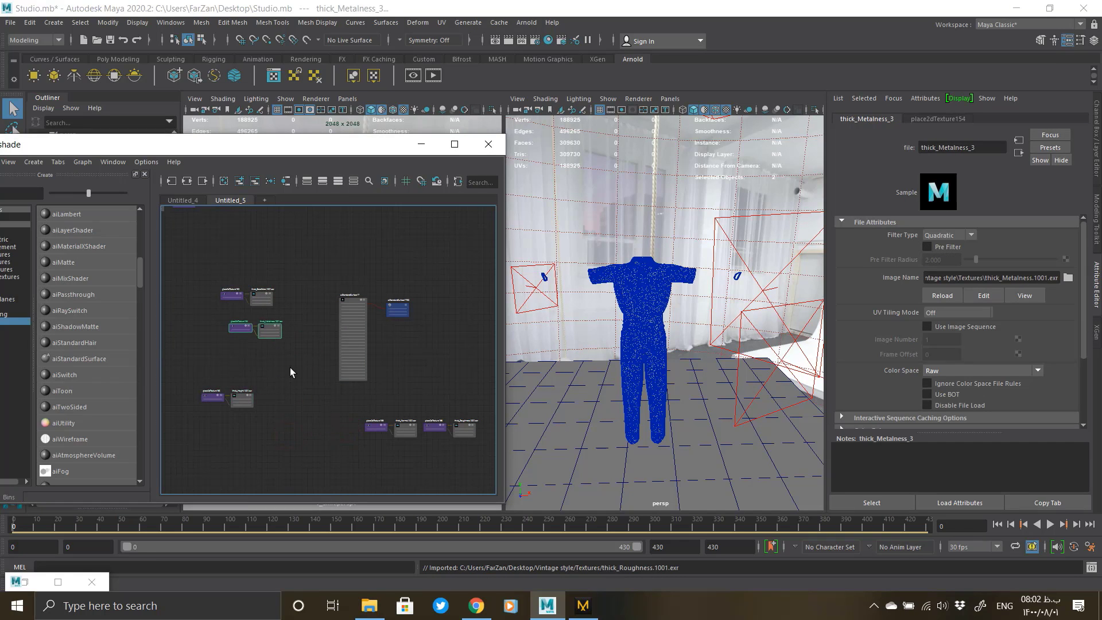
{"action": "left_click_drag", "start_coordinate": [402, 444], "coordinate": [402, 443]}
{"action": "left_click_drag", "start_coordinate": [386, 426], "coordinate": [236, 342]}
{"action": "left_click_drag", "start_coordinate": [409, 412], "coordinate": [253, 377]}
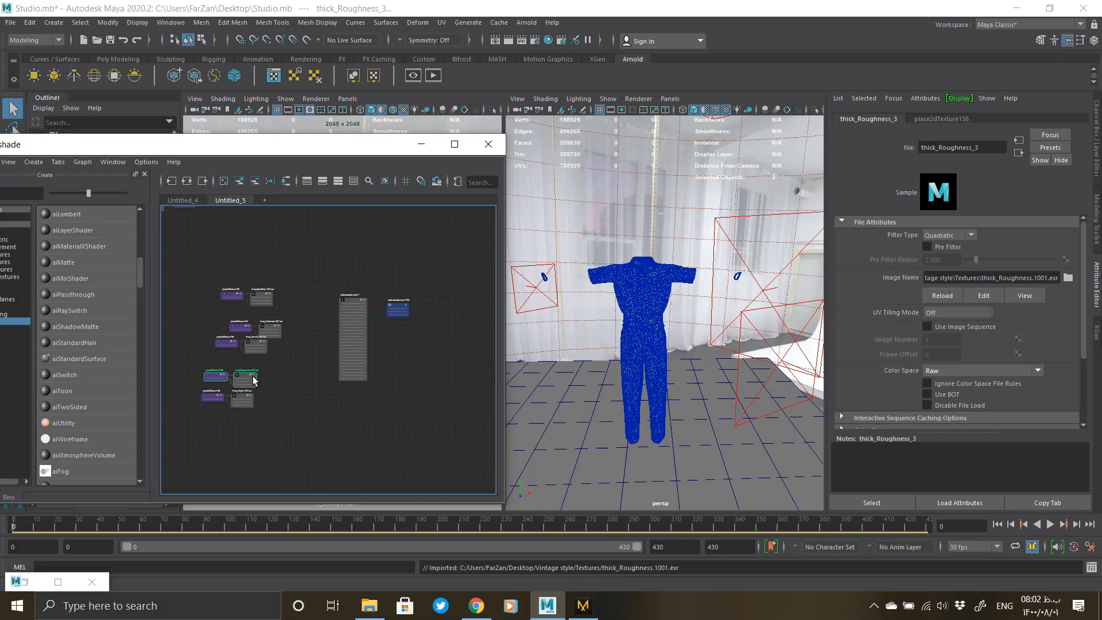
Step: Connect the Out Color of thick_BaseColor.1001.exr to the Base Color of the new aiStandardSurface
{"action": "middle_click_drag", "start_coordinate": [279, 334], "coordinate": [278, 353], "text": "alt"}
{"action": "scroll", "coordinate": [277, 351], "scroll_direction": "up", "scroll_amount": 5}
{"action": "middle_click_drag", "start_coordinate": [257, 287], "coordinate": [266, 390], "text": "alt"}
{"action": "left_click", "coordinate": [246, 323]}
{"action": "scroll", "coordinate": [303, 366], "scroll_direction": "down", "scroll_amount": 5}
{"action": "left_click", "coordinate": [398, 360]}
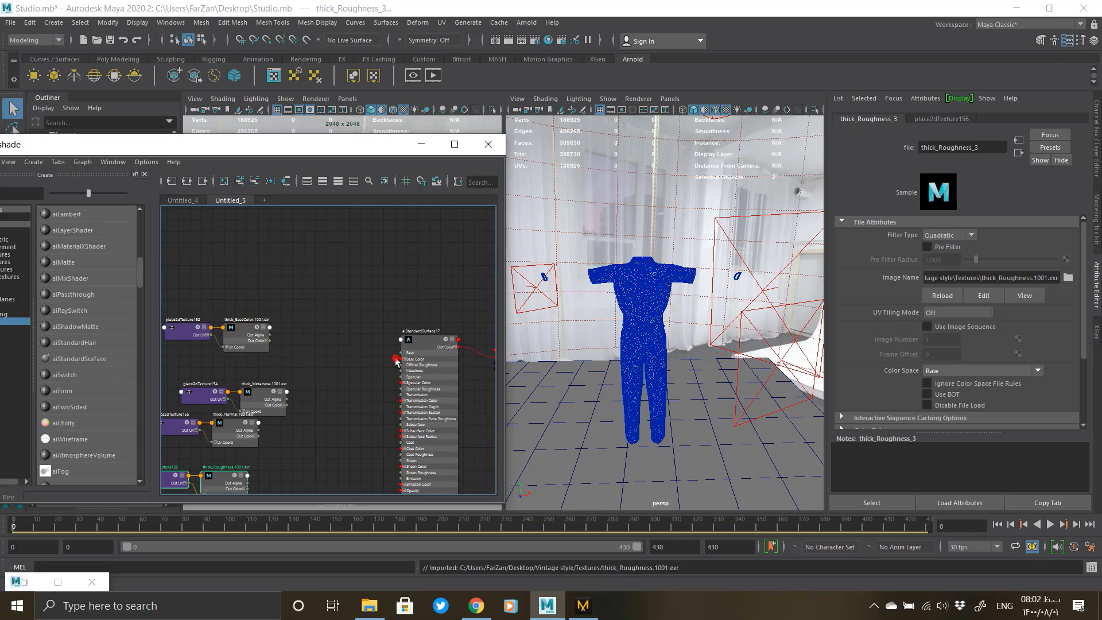
{"action": "left_click", "coordinate": [400, 360]}
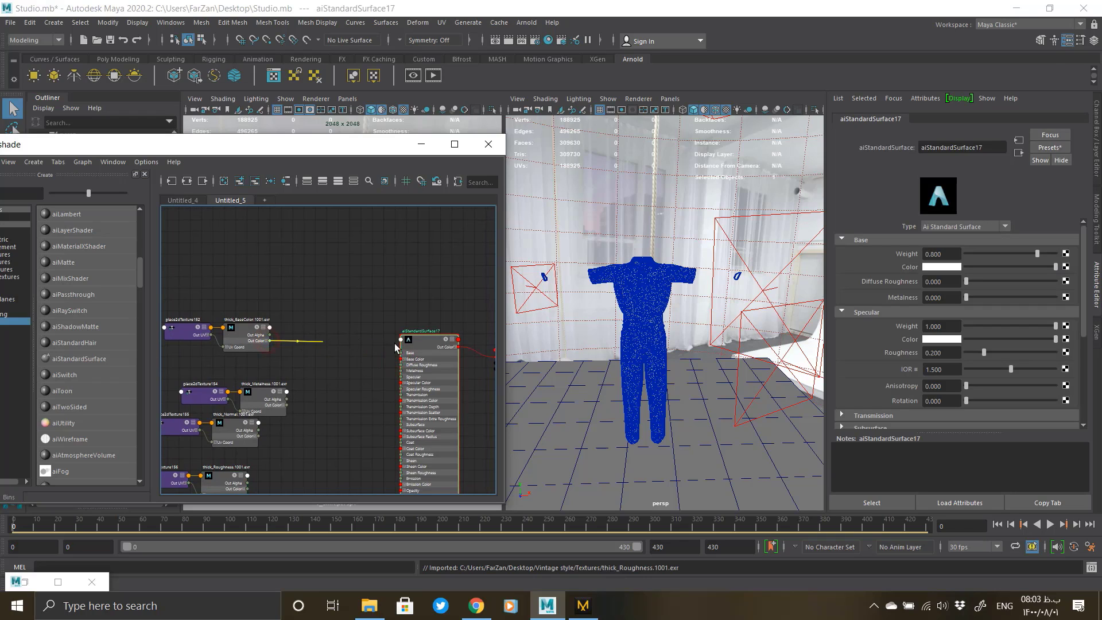
{"action": "left_click", "coordinate": [400, 359]}
Step: Connect the Out Color R of thick_Metalness.1001.exr to the new aiStandardSurface's Metalness
{"action": "scroll", "coordinate": [285, 417], "scroll_direction": "up", "scroll_amount": 5}
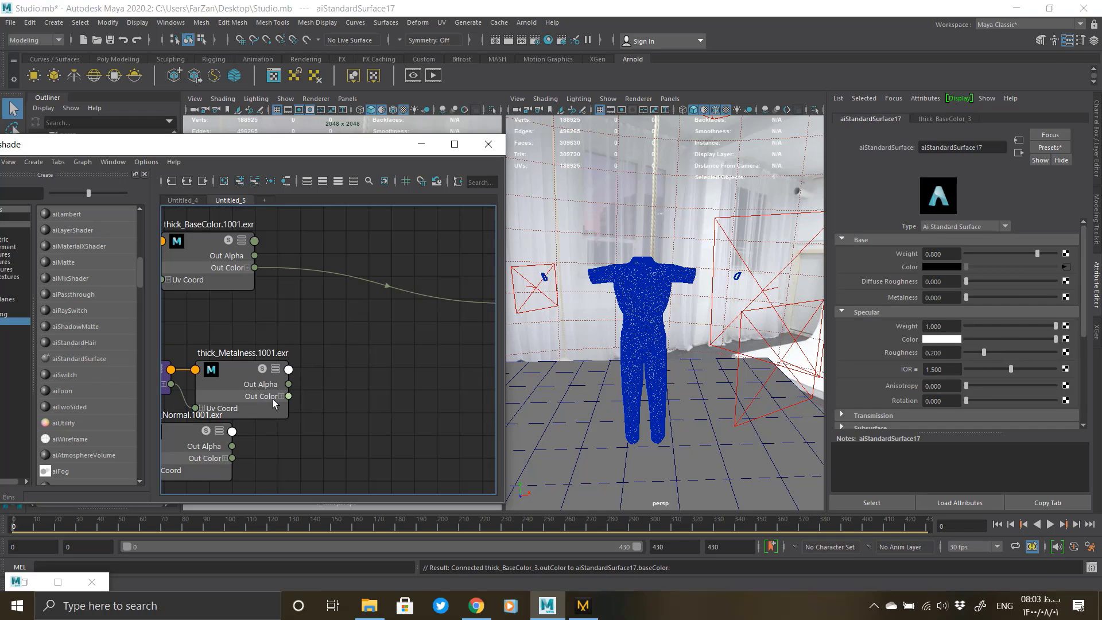
{"action": "left_click", "coordinate": [280, 397]}
{"action": "middle_click_drag", "start_coordinate": [430, 386], "coordinate": [304, 356], "text": "alt"}
{"action": "left_click", "coordinate": [409, 299]}
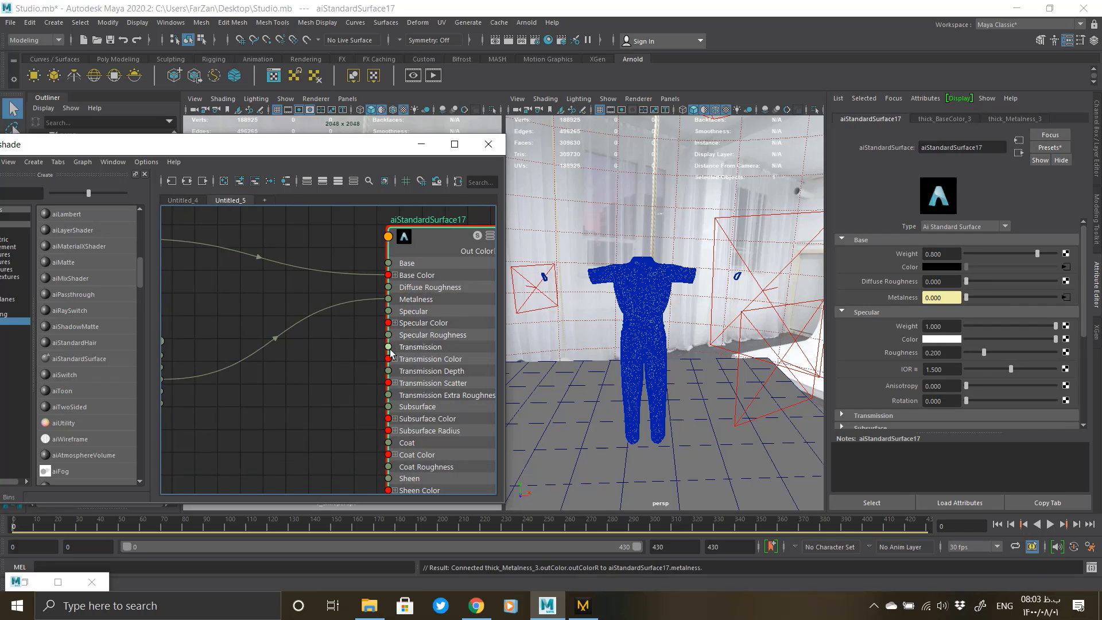
Step: Connect the Out Color R of thick_Roughness.1001.exr to the new aiStandardSurface's Specular Roughness
{"action": "left_click", "coordinate": [390, 334]}
{"action": "middle_click_drag", "start_coordinate": [258, 398], "coordinate": [447, 362], "text": "alt"}
{"action": "middle_click_drag", "start_coordinate": [284, 423], "coordinate": [315, 384], "text": "alt"}
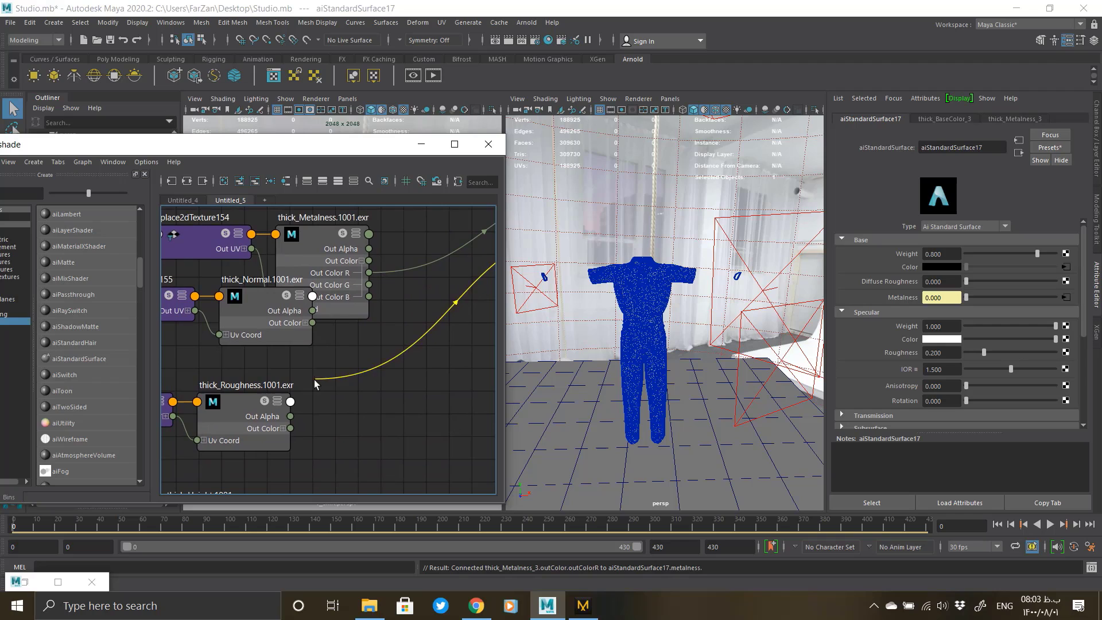
{"action": "left_click", "coordinate": [285, 429]}
{"action": "left_click", "coordinate": [290, 440]}
Step: Move the thick_Normal.1001.exr node clear of its neighbours and add an aiNormalMap node beside it
{"action": "left_click_drag", "start_coordinate": [253, 330], "coordinate": [266, 364]}
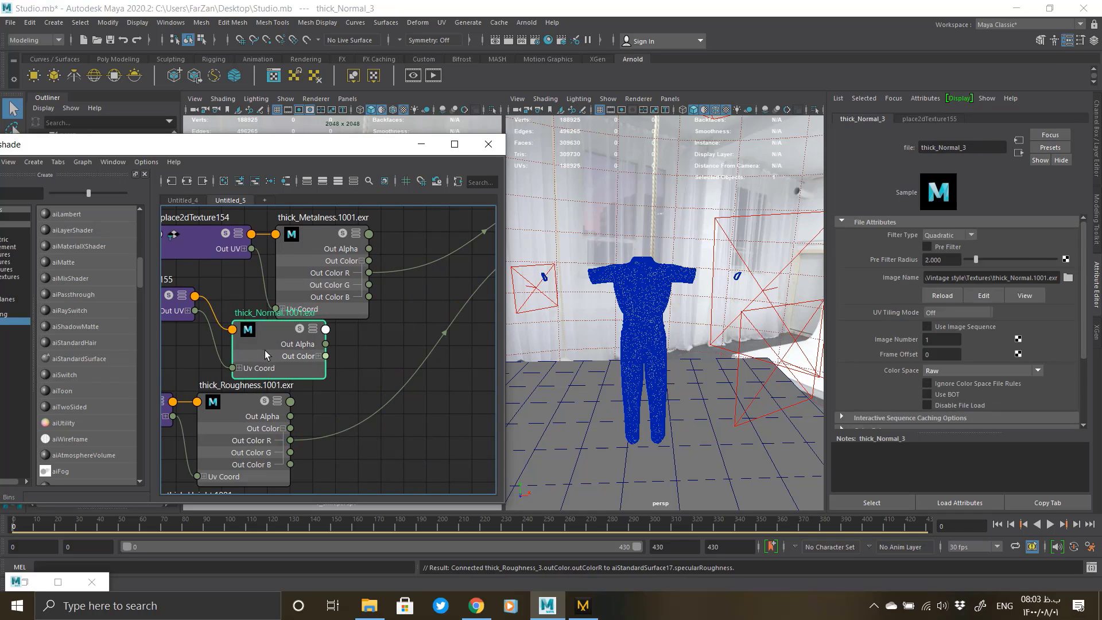
{"action": "left_click", "coordinate": [392, 357]}
{"action": "key", "text": "Tab"}
{"action": "type", "text": "n"}
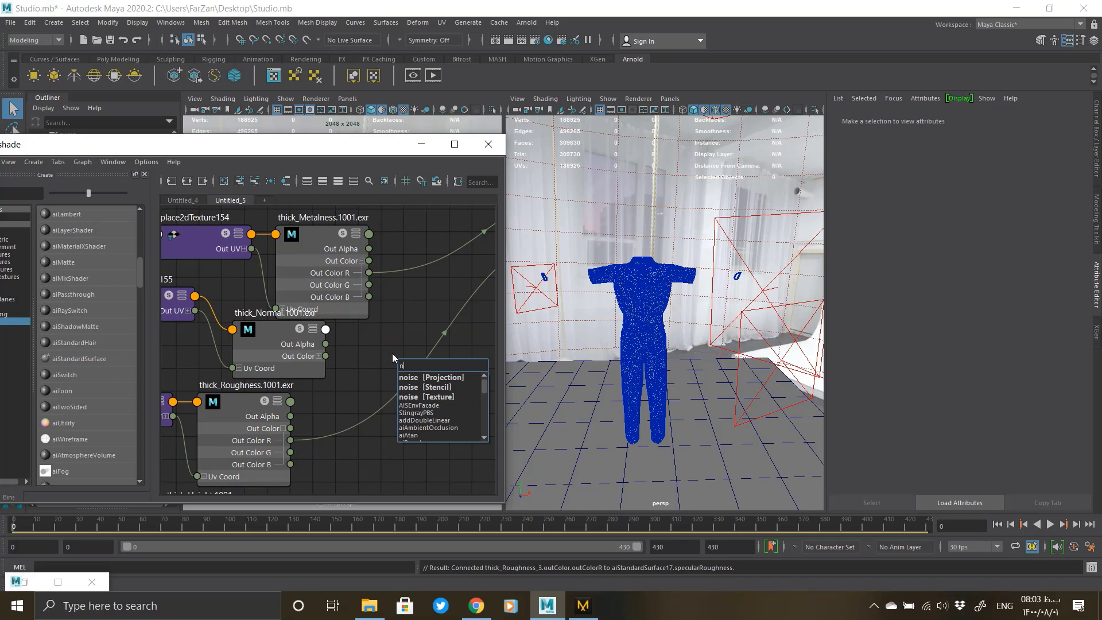
{"action": "type", "text": "or"}
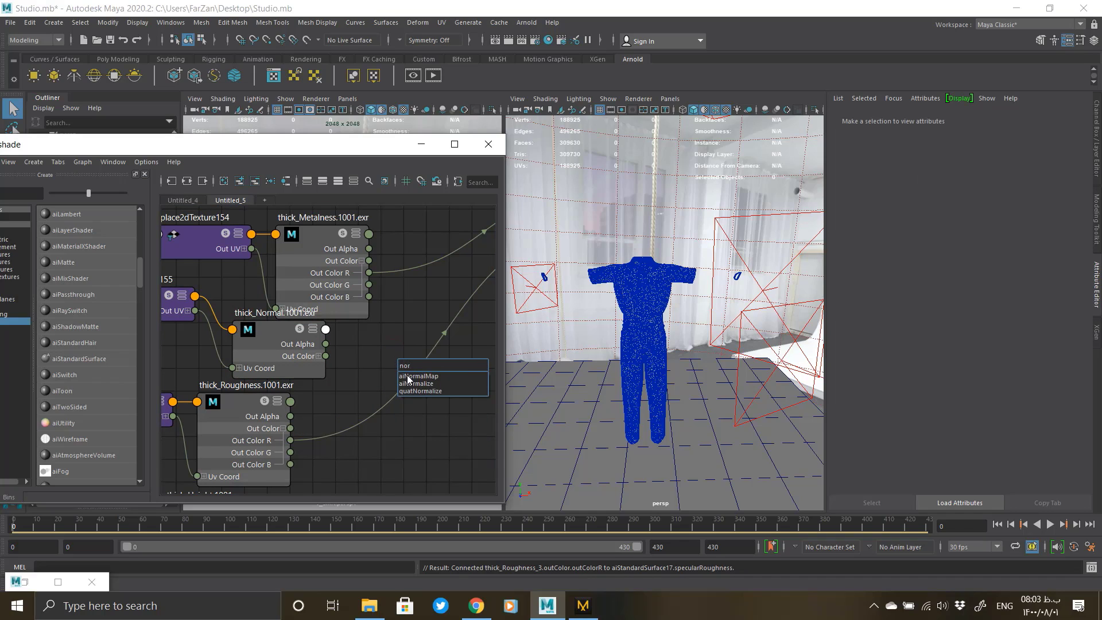
{"action": "left_click", "coordinate": [438, 376]}
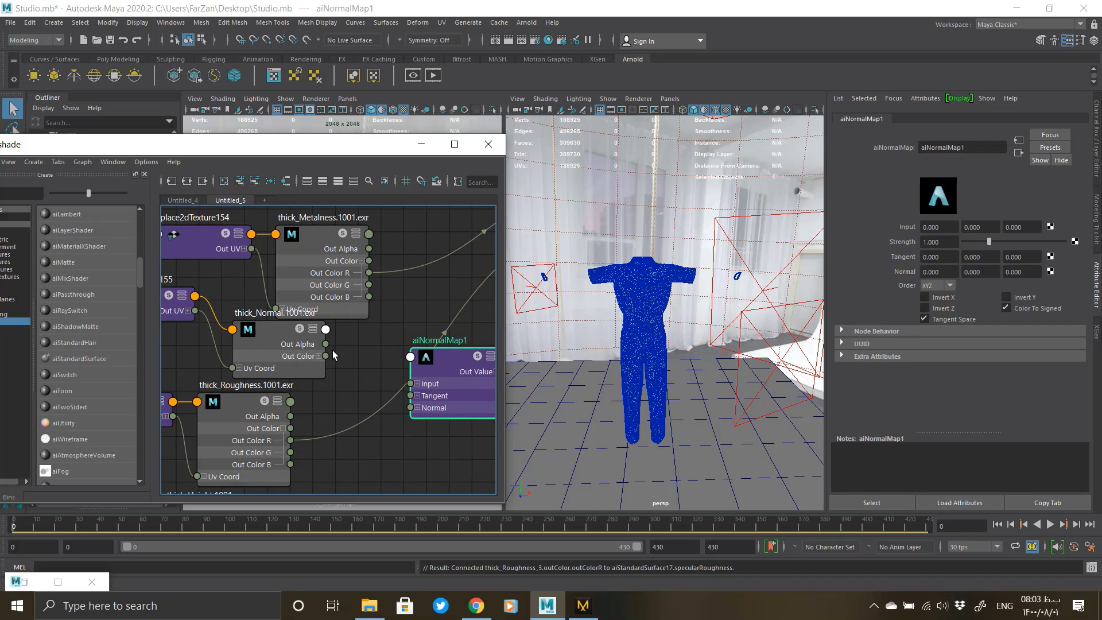
Step: Connect the Out Color of thick_Normal.1001.exr to the aiNormalMap's Input, and its Out Value to the aiStandardSurface's Normal Camera
{"action": "left_click_drag", "start_coordinate": [408, 385], "coordinate": [410, 384]}
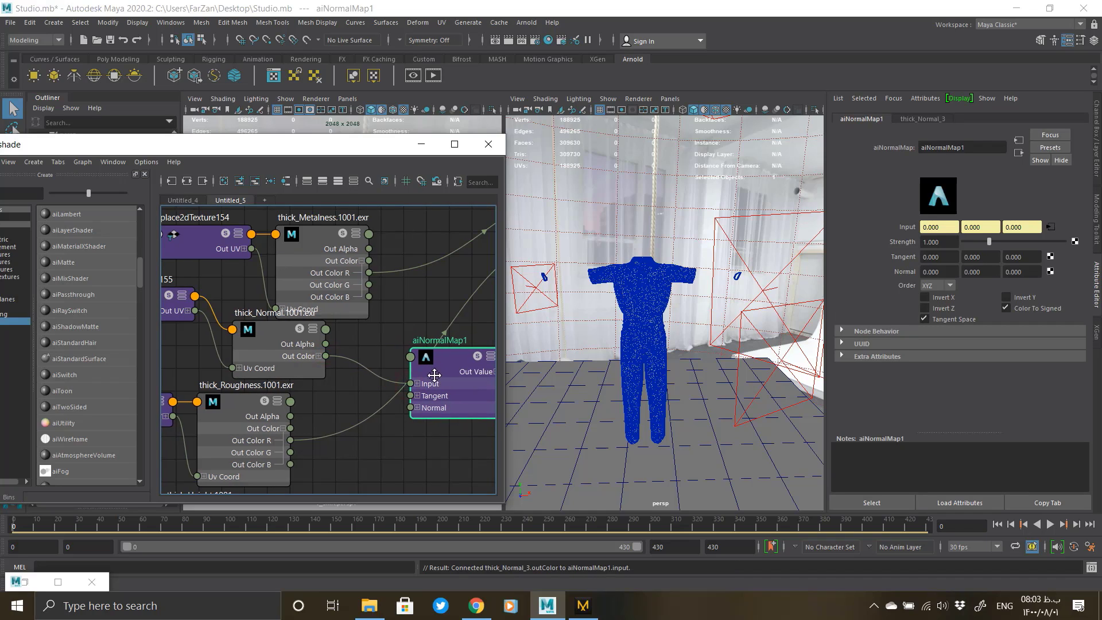
{"action": "middle_click_drag", "start_coordinate": [433, 376], "coordinate": [332, 380], "text": "alt"}
{"action": "middle_click_drag", "start_coordinate": [402, 378], "coordinate": [300, 313], "text": "alt"}
{"action": "left_click_drag", "start_coordinate": [299, 309], "coordinate": [393, 381]}
{"action": "middle_click_drag", "start_coordinate": [256, 395], "coordinate": [404, 355], "text": "alt"}
Step: Move the thick_Height.1001.exr node and its place2dTexture node below the rest of the network
{"action": "scroll", "coordinate": [333, 371], "scroll_direction": "down", "scroll_amount": 4}
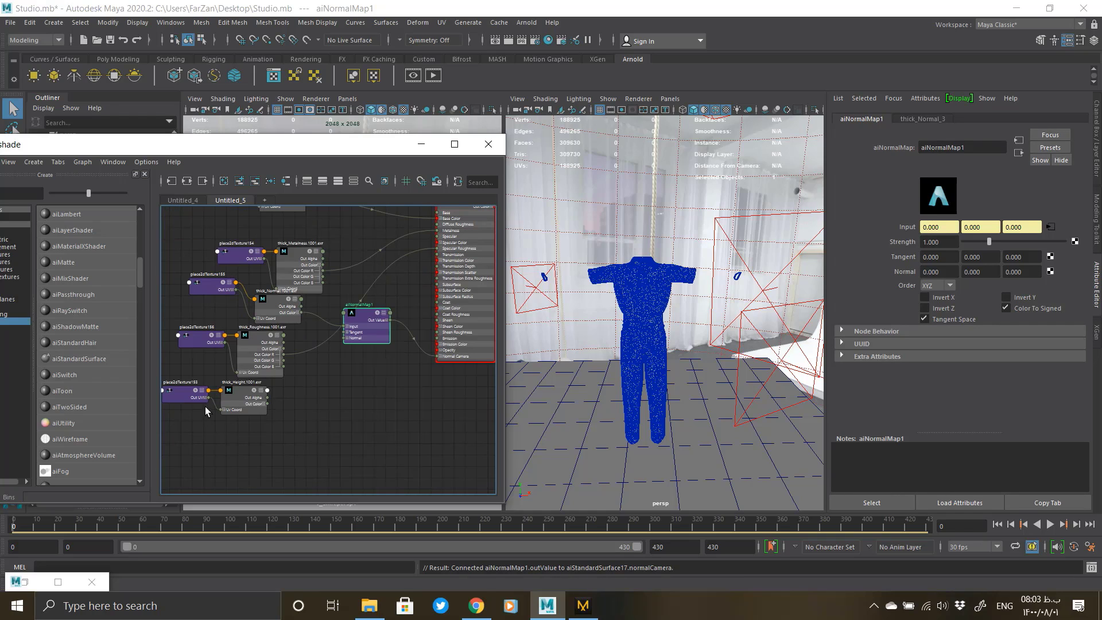
{"action": "left_click_drag", "start_coordinate": [229, 394], "coordinate": [278, 426]}
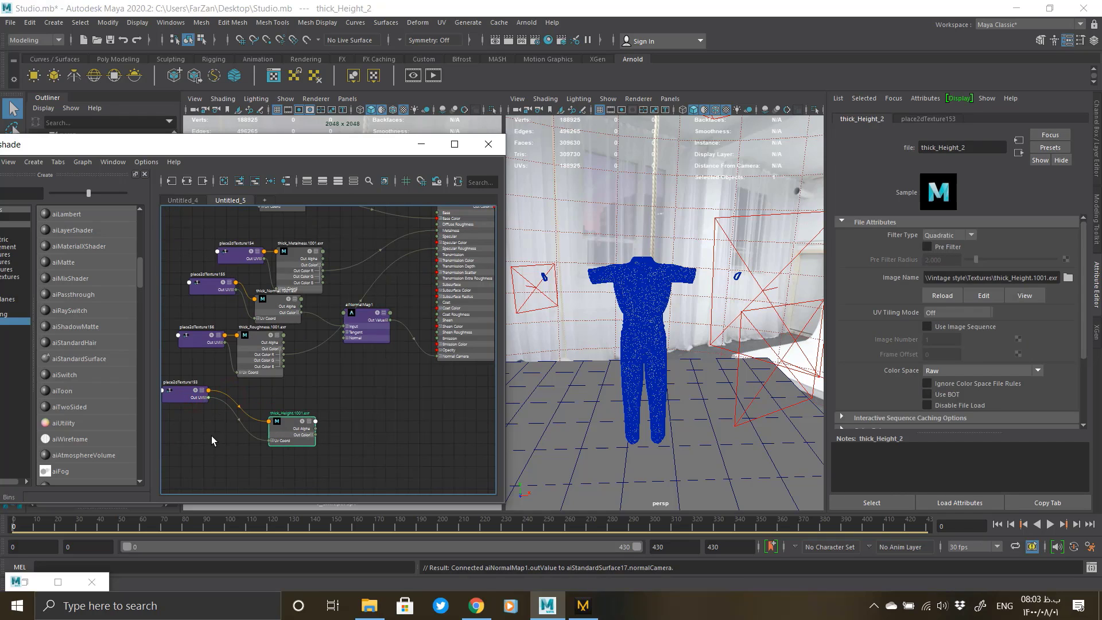
{"action": "left_click_drag", "start_coordinate": [182, 396], "coordinate": [205, 438]}
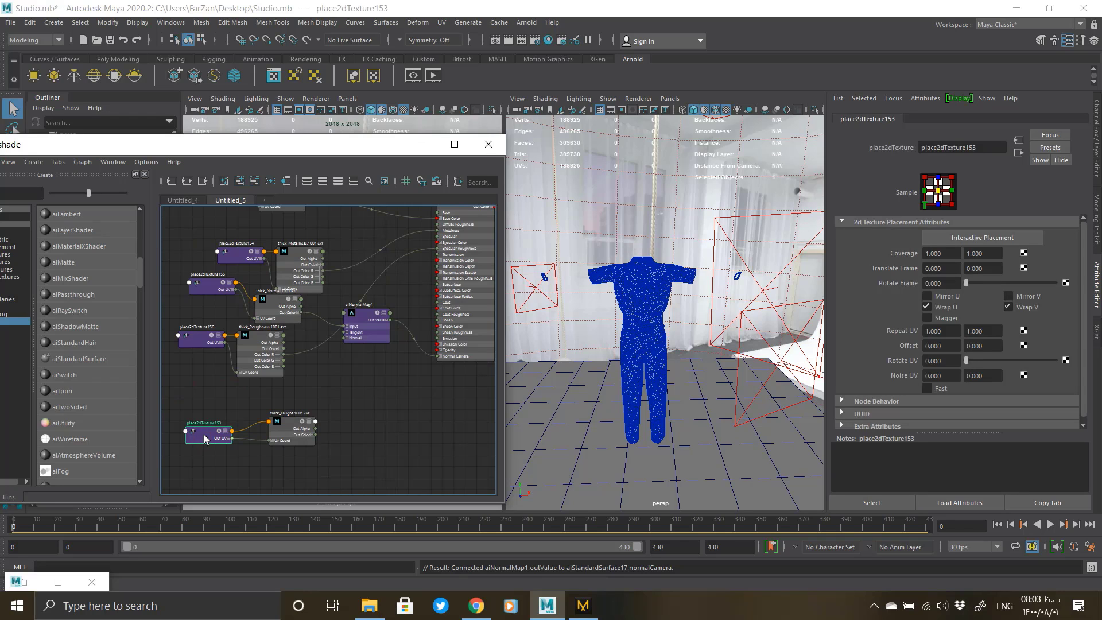
{"action": "middle_click_drag", "start_coordinate": [404, 353], "coordinate": [337, 385], "text": "alt"}
{"action": "left_click", "coordinate": [383, 389]}
{"action": "left_click", "coordinate": [357, 388]}
{"action": "scroll", "coordinate": [354, 388], "scroll_direction": "down", "scroll_amount": 3}
{"action": "scroll", "coordinate": [433, 339], "scroll_direction": "up", "scroll_amount": 2}
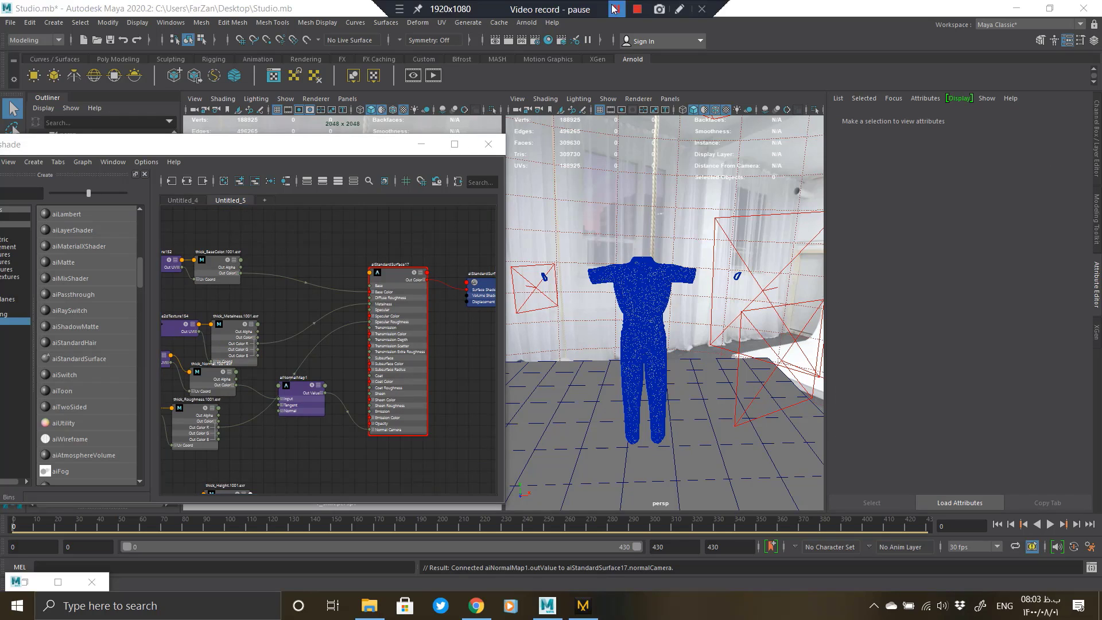
{"action": "left_click", "coordinate": [352, 145]}
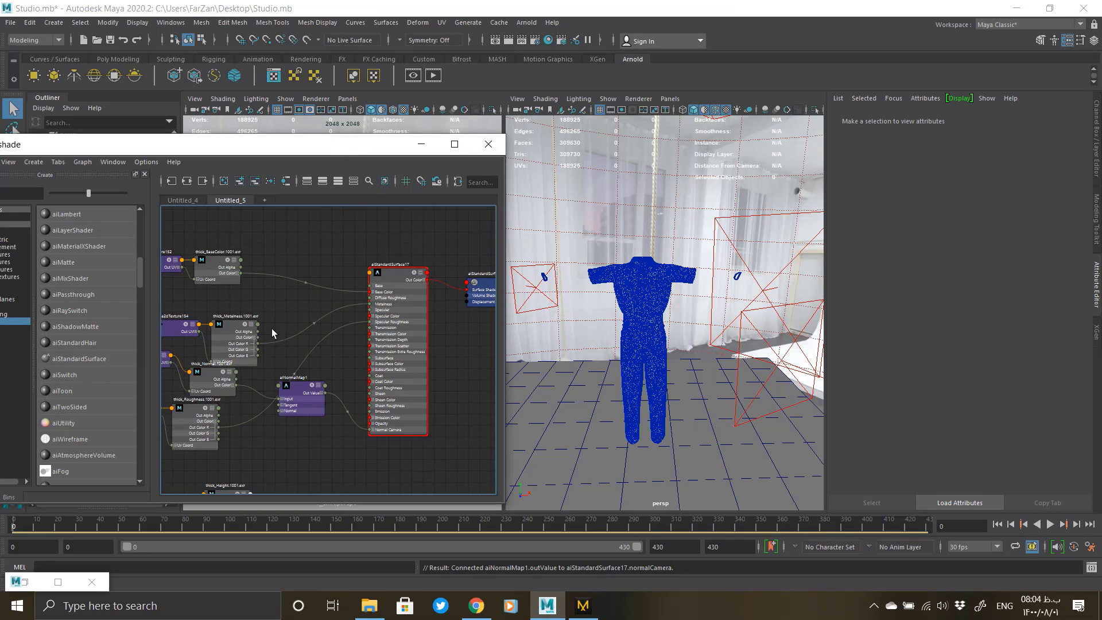
Step: Set the UV Tiling Mode of the thick base colour, metalness and normal texture nodes to UDIM (Mari)
{"action": "middle_click_drag", "start_coordinate": [212, 270], "coordinate": [314, 278], "text": "alt"}
{"action": "left_click", "coordinate": [316, 279]}
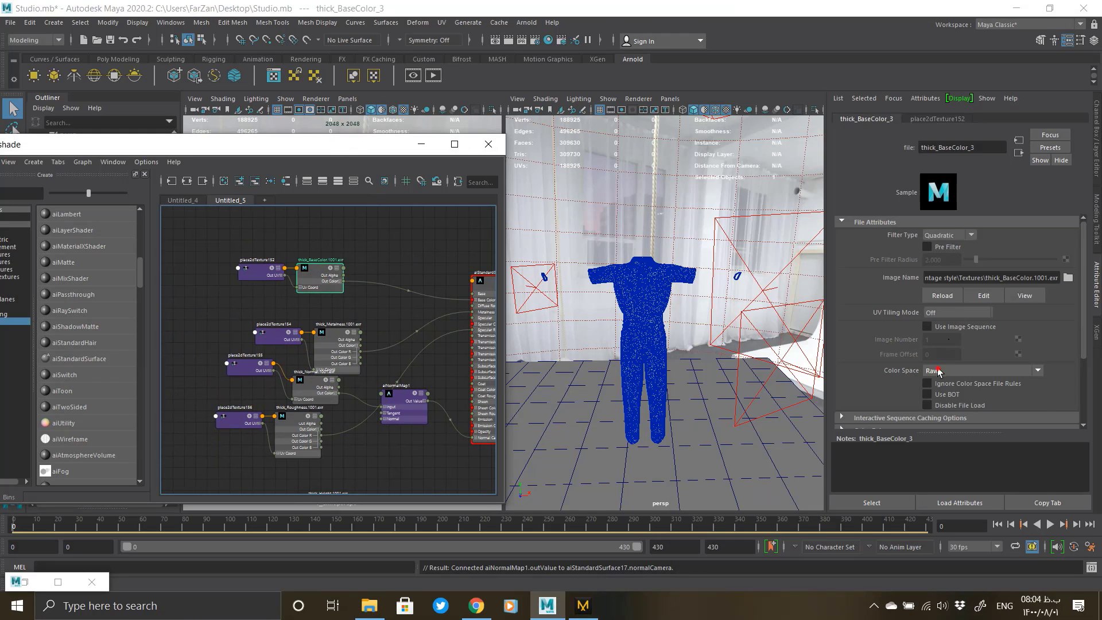
{"action": "left_click", "coordinate": [314, 386]}
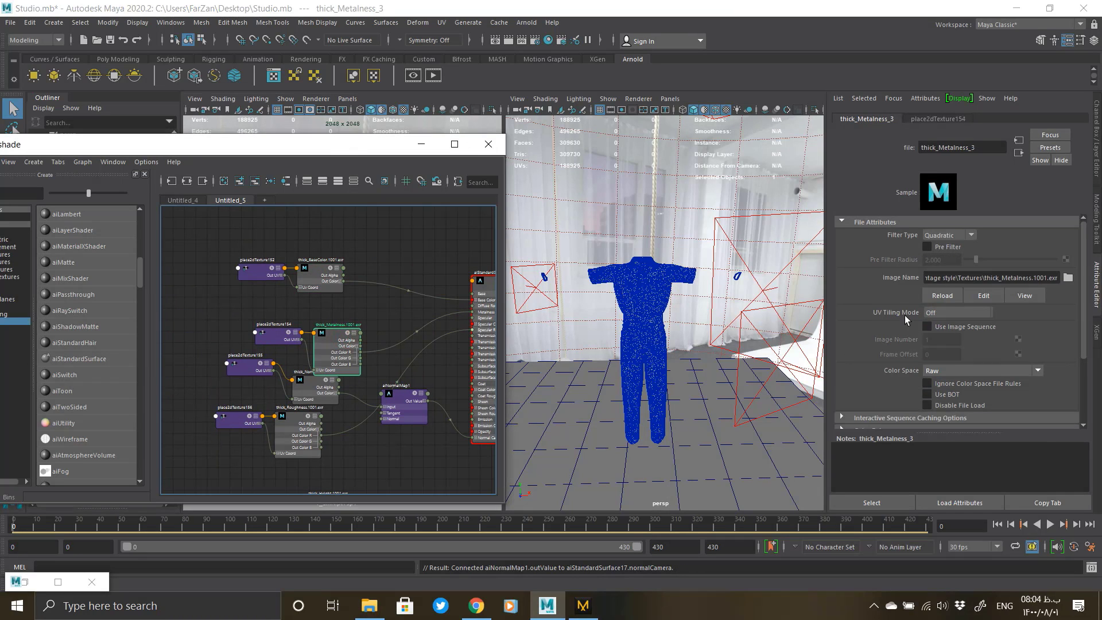
{"action": "left_click", "coordinate": [956, 312]}
{"action": "left_click", "coordinate": [966, 317]}
{"action": "left_click", "coordinate": [957, 360]}
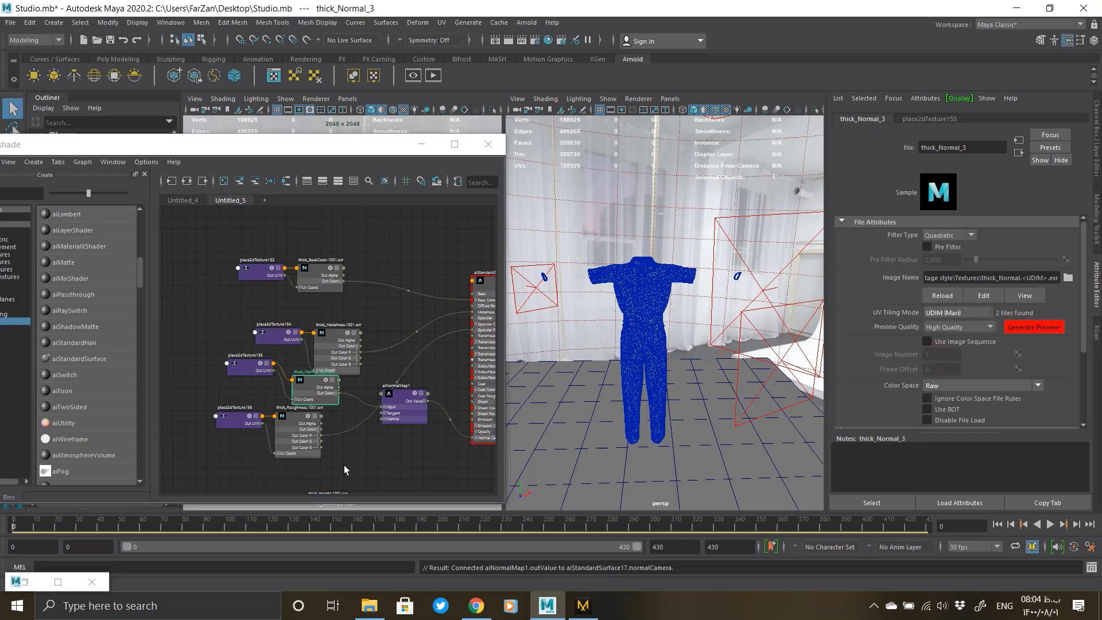
Step: Set the UV Tiling Mode of the thick roughness and height texture nodes to UDIM (Mari)
{"action": "left_click", "coordinate": [298, 441]}
{"action": "left_click", "coordinate": [930, 314]}
{"action": "left_click", "coordinate": [950, 361]}
{"action": "scroll", "coordinate": [397, 386], "scroll_direction": "down", "scroll_amount": 2}
{"action": "middle_click_drag", "start_coordinate": [396, 388], "coordinate": [381, 370], "text": "alt"}
{"action": "left_click", "coordinate": [337, 456]}
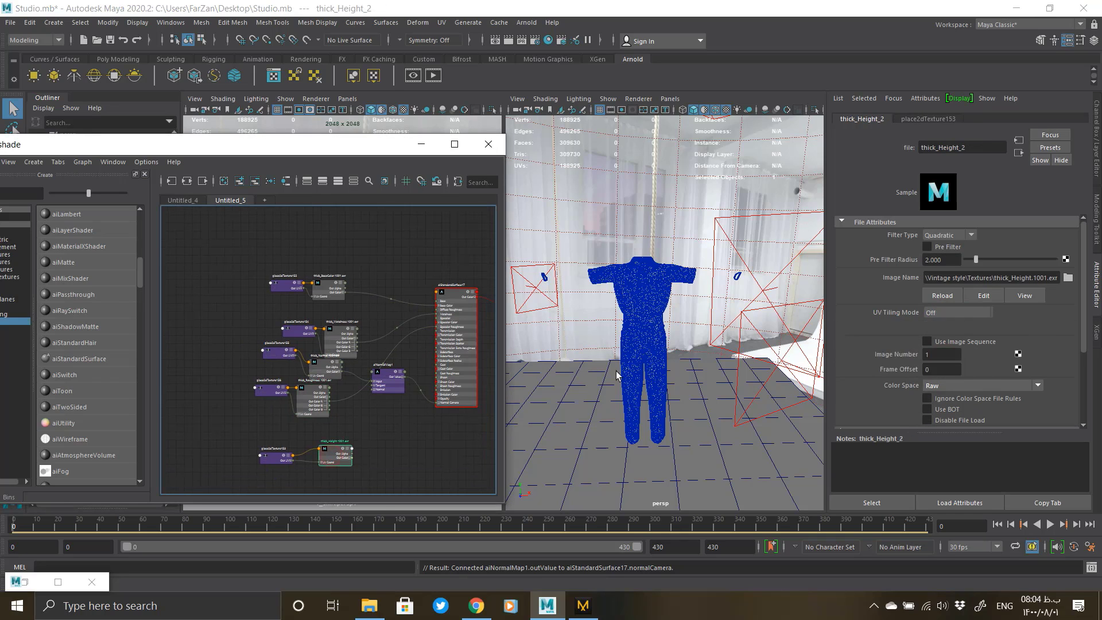
{"action": "left_click", "coordinate": [942, 313]}
{"action": "left_click", "coordinate": [947, 360]}
Step: Add an empty Hypershade work area and import 1.fbx from the Vintage style FBX folder into the Maya scene
{"action": "left_click", "coordinate": [362, 614]}
{"action": "left_click", "coordinate": [841, 245]}
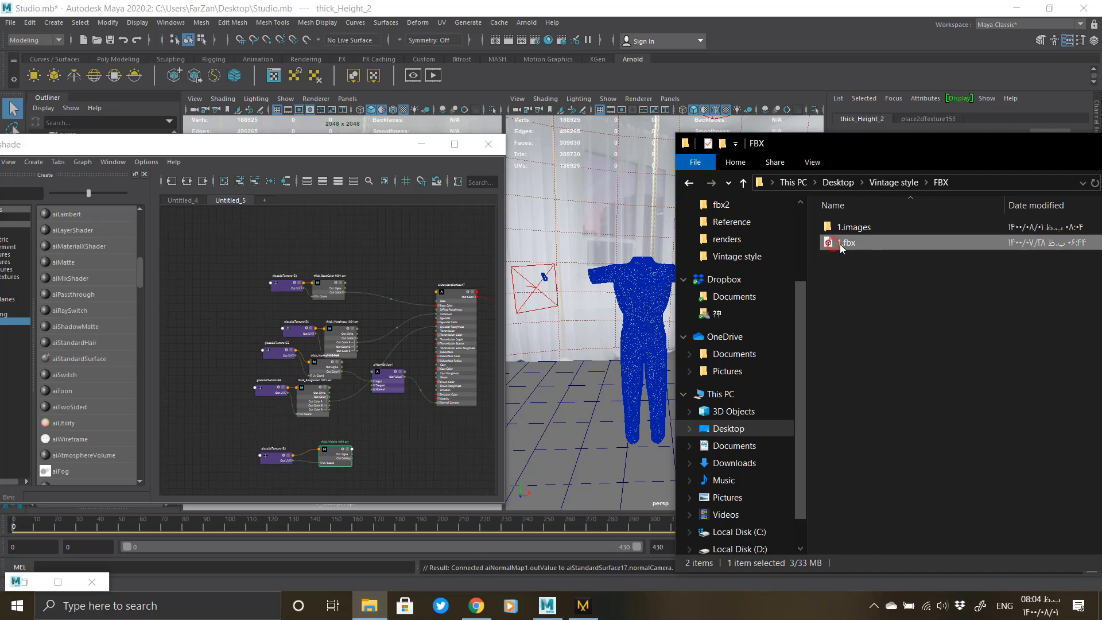
{"action": "left_click", "coordinate": [265, 200]}
{"action": "key", "text": "alt+Tab"}
{"action": "left_click_drag", "start_coordinate": [876, 244], "coordinate": [586, 321]}
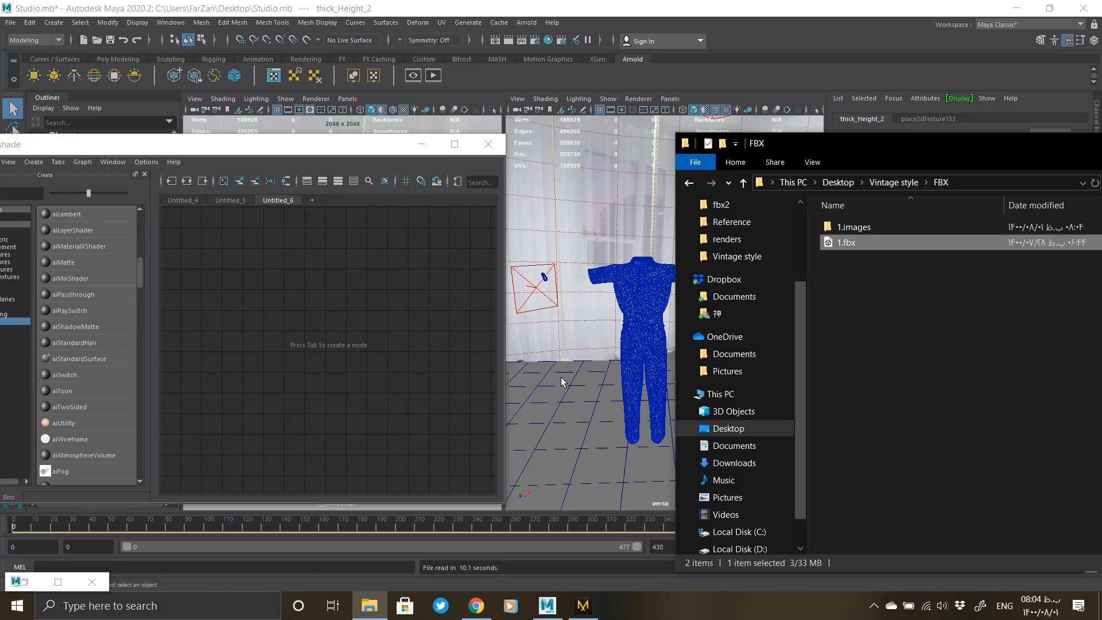
{"action": "left_click", "coordinate": [448, 318]}
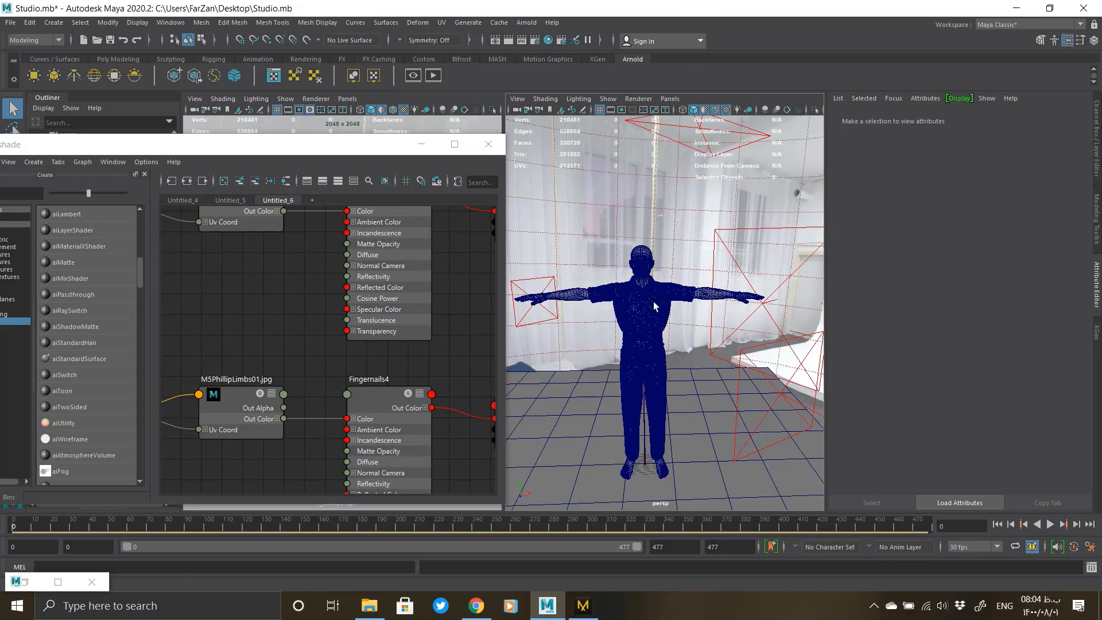
Step: Minimize Hypershade, select the imported male body mesh and switch it to face selection around the near eye
{"action": "scroll", "coordinate": [635, 255], "scroll_direction": "up", "scroll_amount": 6}
{"action": "scroll", "coordinate": [636, 255], "scroll_direction": "up", "scroll_amount": 2}
{"action": "left_click", "coordinate": [421, 144]}
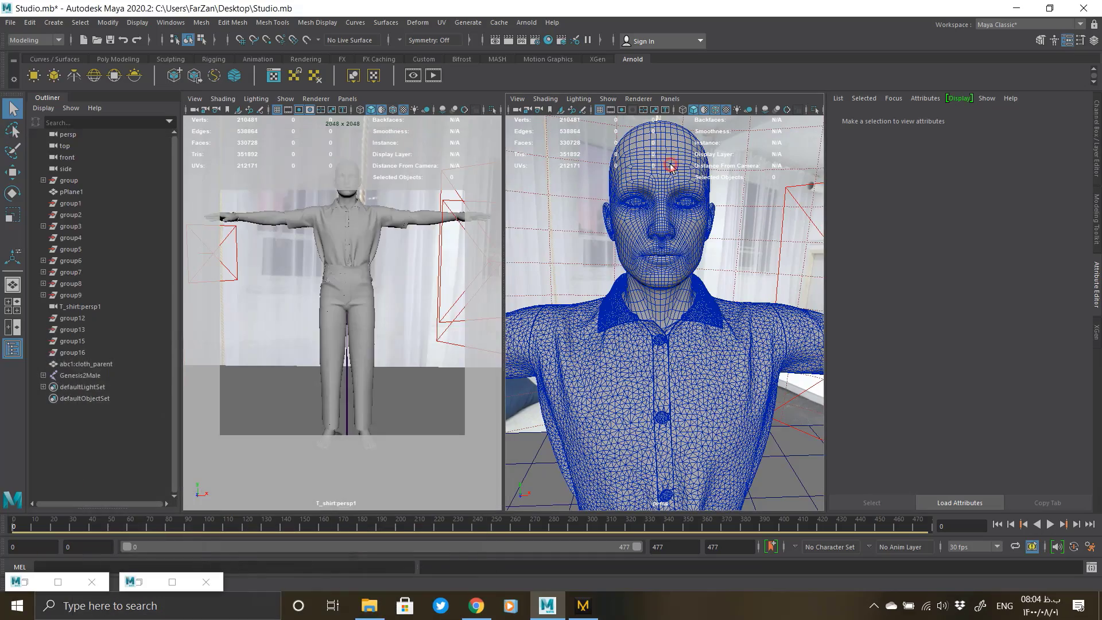
{"action": "left_click", "coordinate": [669, 172]}
{"action": "left_click_drag", "start_coordinate": [643, 304], "coordinate": [702, 306], "text": "alt"}
{"action": "key", "text": "f"}
{"action": "scroll", "coordinate": [690, 285], "scroll_direction": "up", "scroll_amount": 5}
{"action": "middle_click_drag", "start_coordinate": [691, 285], "coordinate": [632, 352], "text": "alt"}
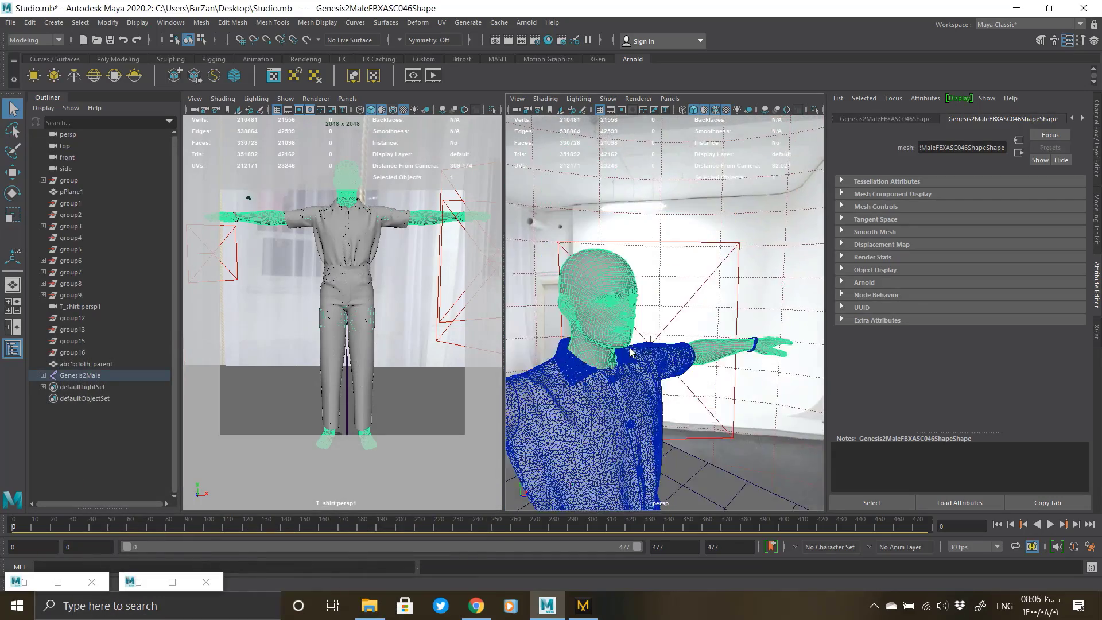
{"action": "scroll", "coordinate": [631, 352], "scroll_direction": "up", "scroll_amount": 3}
{"action": "left_click_drag", "start_coordinate": [632, 351], "coordinate": [602, 271], "text": "alt"}
{"action": "right_click_drag", "start_coordinate": [601, 268], "coordinate": [644, 285]}
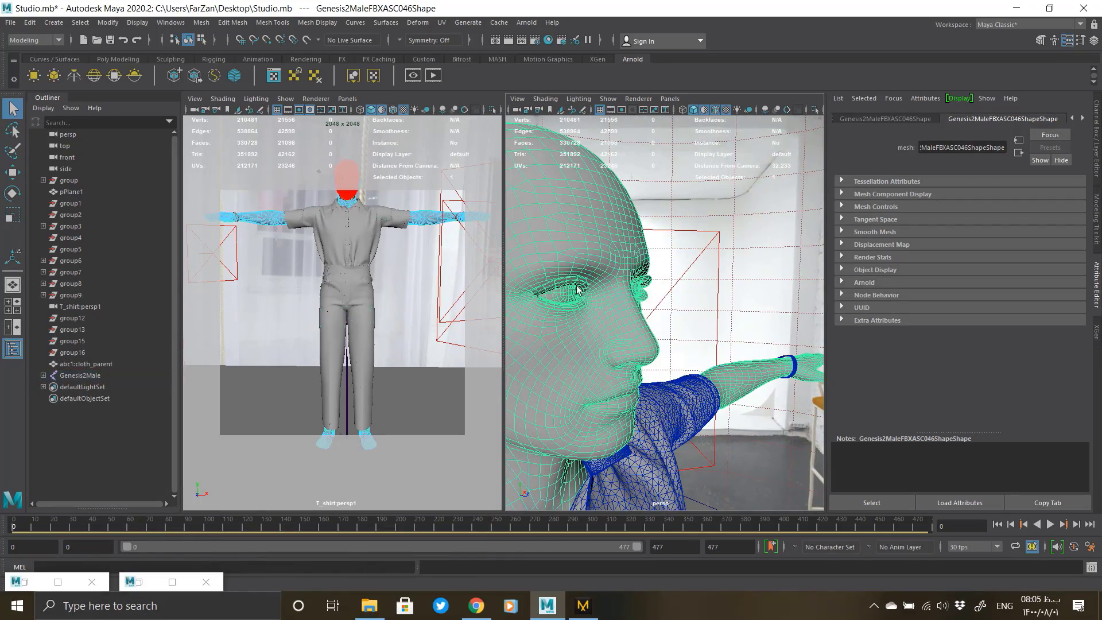
Step: Select the upper and lower eyelash shells of the near eye and delete their faces
{"action": "double_click", "coordinate": [563, 281]}
{"action": "double_click", "coordinate": [565, 305]}
{"action": "key", "text": "b"}
{"action": "double_click", "coordinate": [565, 278]}
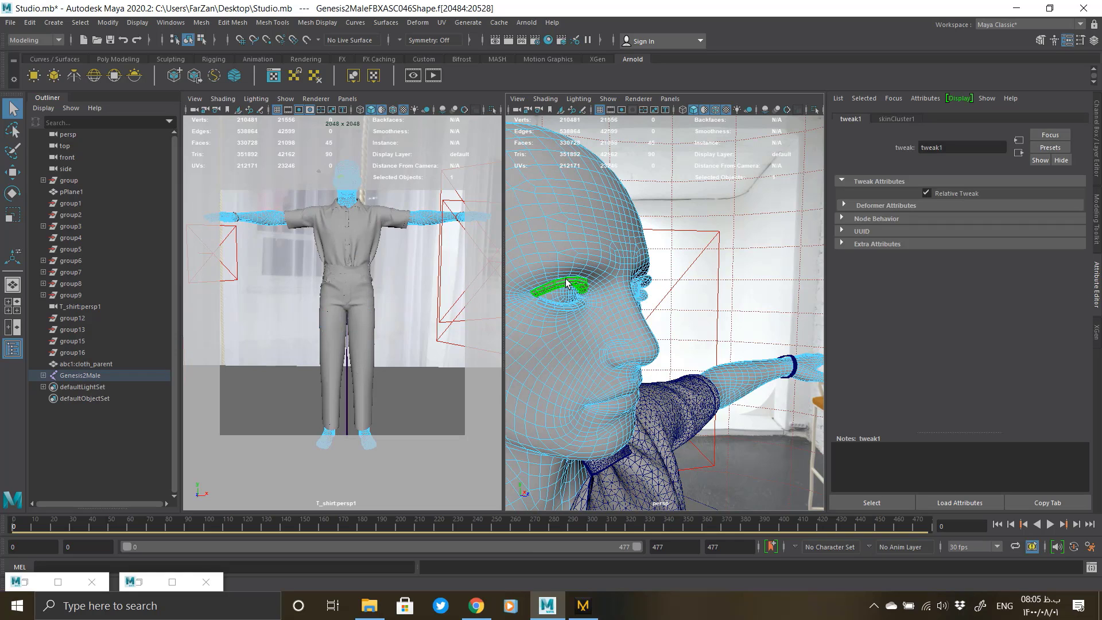
{"action": "double_click", "coordinate": [566, 306]}
{"action": "key", "text": "Delete"}
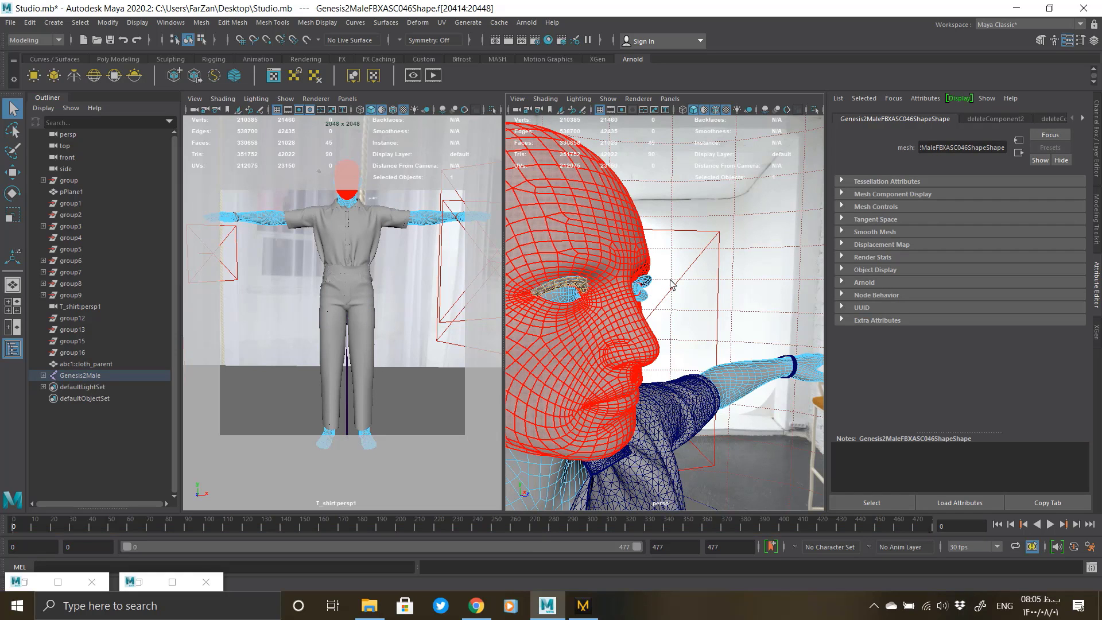
Step: Delete the eyelash faces of the far eye and return the body mesh to object mode
{"action": "left_click", "coordinate": [645, 283]}
{"action": "key", "text": "Delete"}
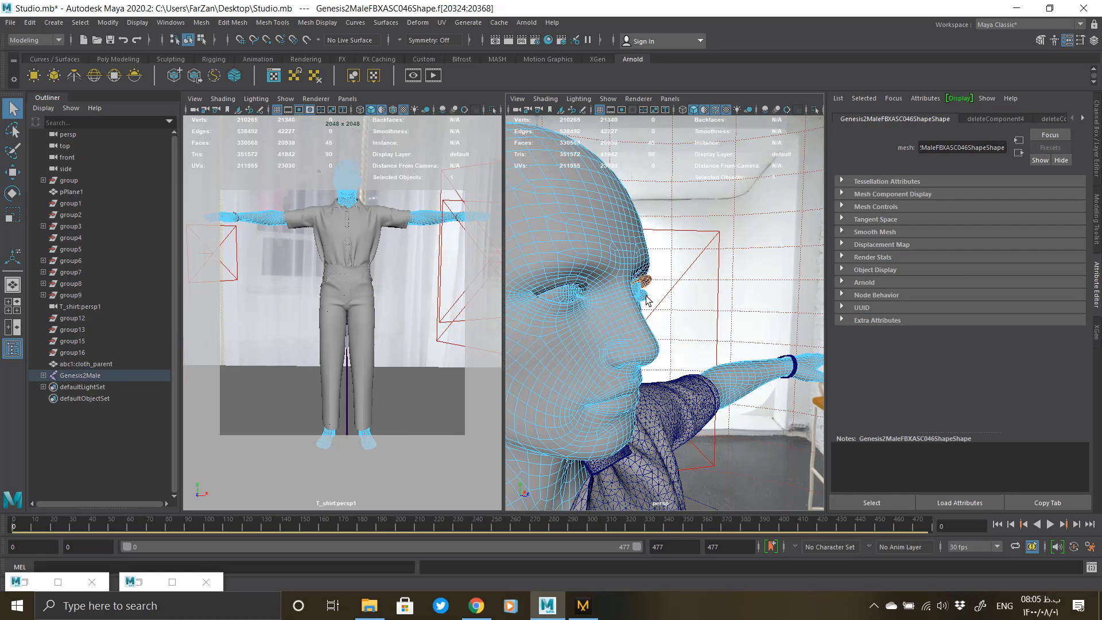
{"action": "double_click", "coordinate": [645, 296]}
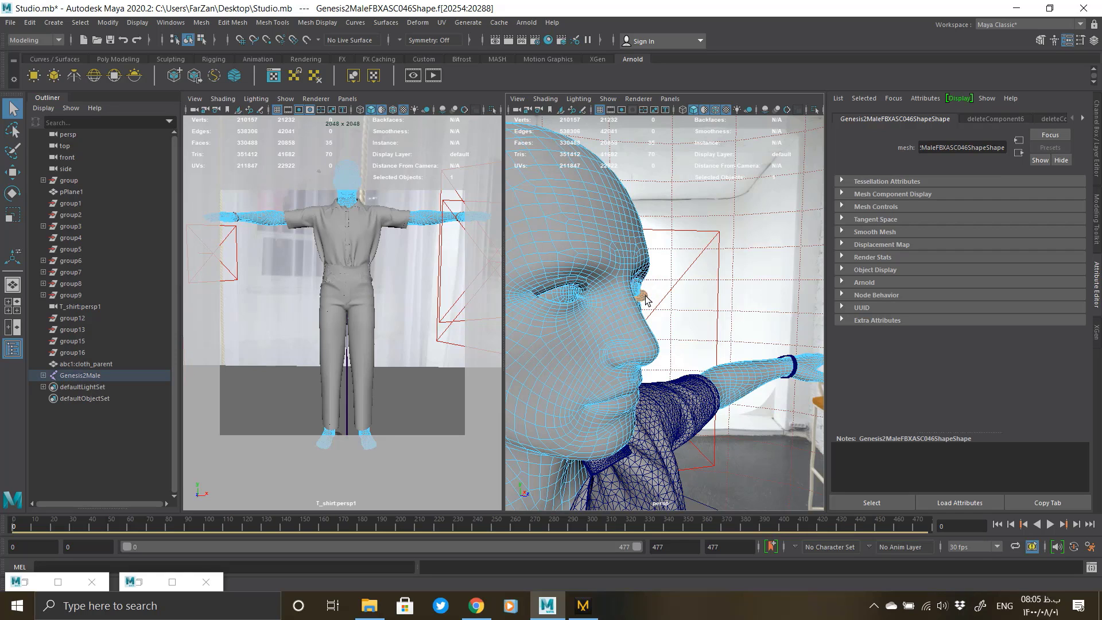
{"action": "key", "text": "Delete"}
{"action": "right_click_drag", "start_coordinate": [647, 296], "coordinate": [682, 277]}
{"action": "middle_click_drag", "start_coordinate": [627, 334], "coordinate": [552, 451], "text": "alt"}
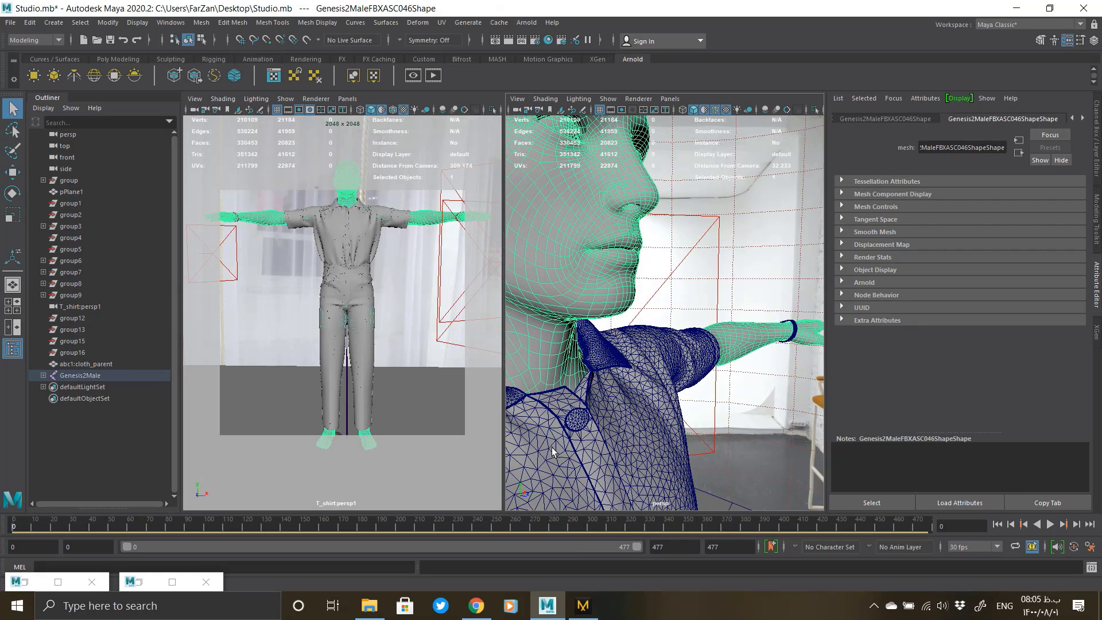
Step: Assign the aiStandardSurface14 material to the selected male body mesh and minimize Hypershade
{"action": "left_click", "coordinate": [144, 575]}
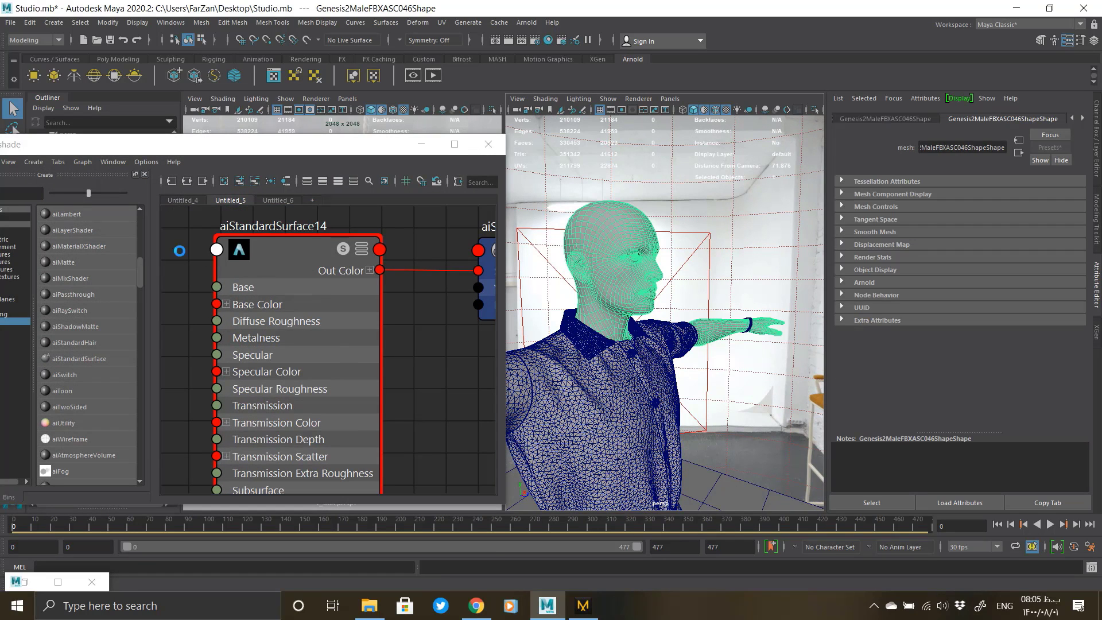
{"action": "right_click", "coordinate": [275, 240]}
{"action": "right_click_drag", "start_coordinate": [273, 237], "coordinate": [273, 213]}
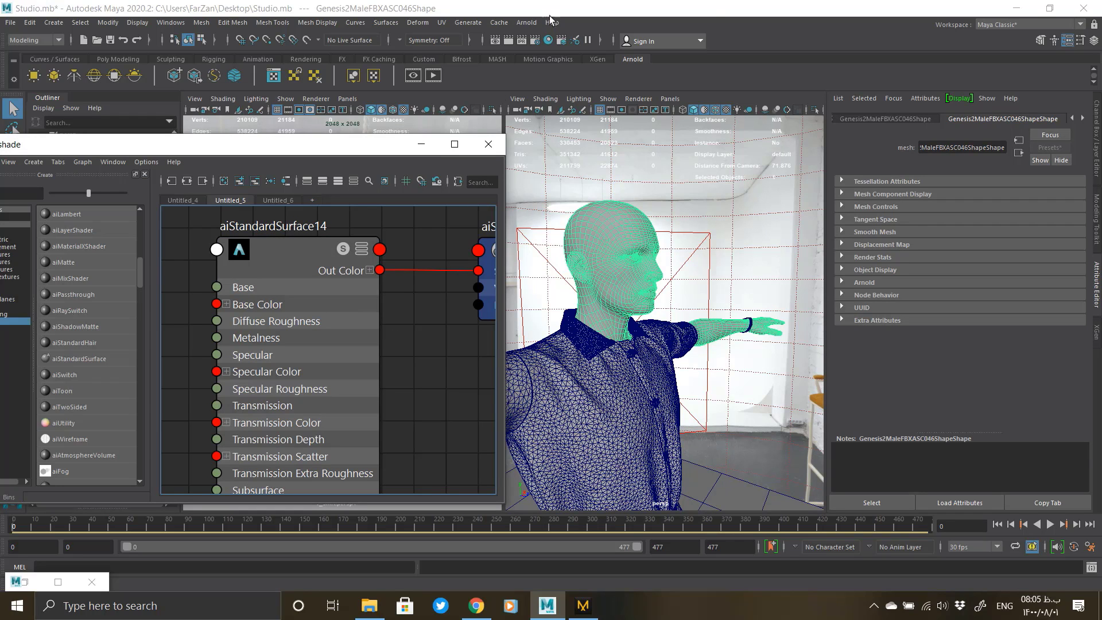
{"action": "left_click", "coordinate": [420, 144]}
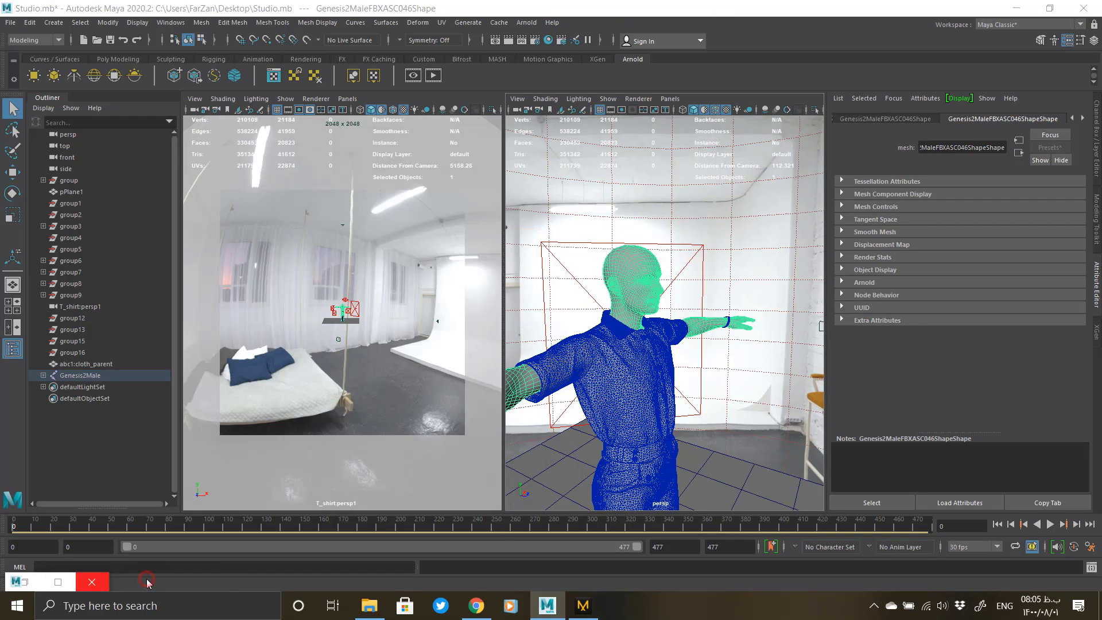
{"action": "left_click", "coordinate": [146, 578]}
{"action": "right_click", "coordinate": [352, 256]}
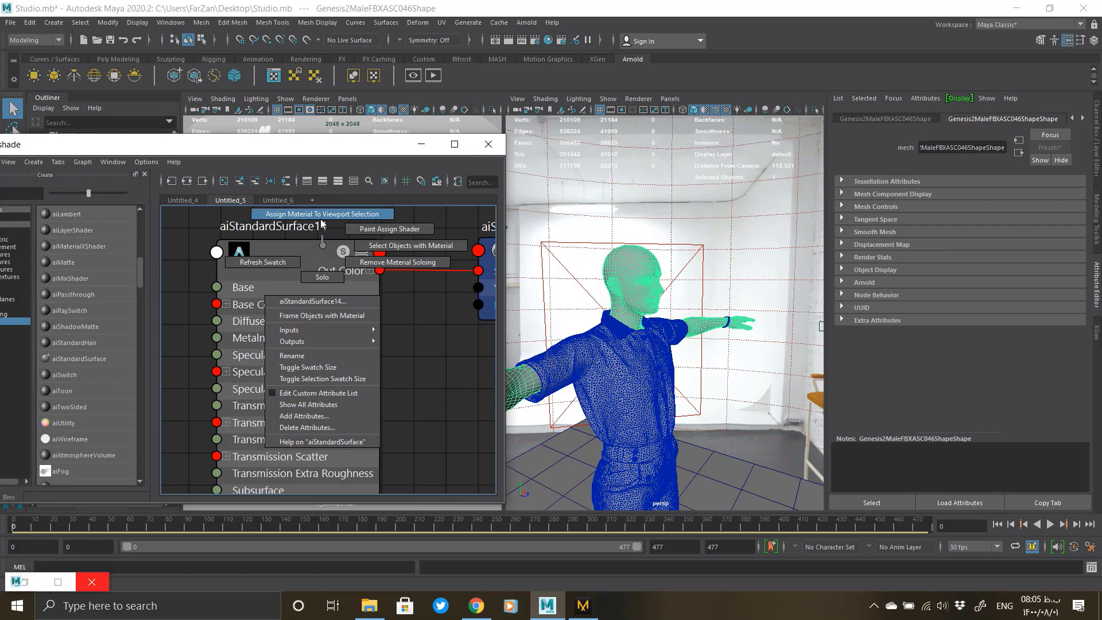
{"action": "left_click", "coordinate": [421, 144]}
Step: Advance the walk animation to frame 73 and reframe the T_shirt:persp1 camera on the character from an angle
{"action": "mouse_move", "coordinate": [350, 364]}
{"action": "right_mouse_down", "text": "alt"}
{"action": "mouse_move", "coordinate": [375, 444]}
{"action": "mouse_move", "coordinate": [363, 379]}
{"action": "right_mouse_up", "text": "alt"}
{"action": "middle_click_drag", "start_coordinate": [363, 378], "coordinate": [363, 384], "text": "alt"}
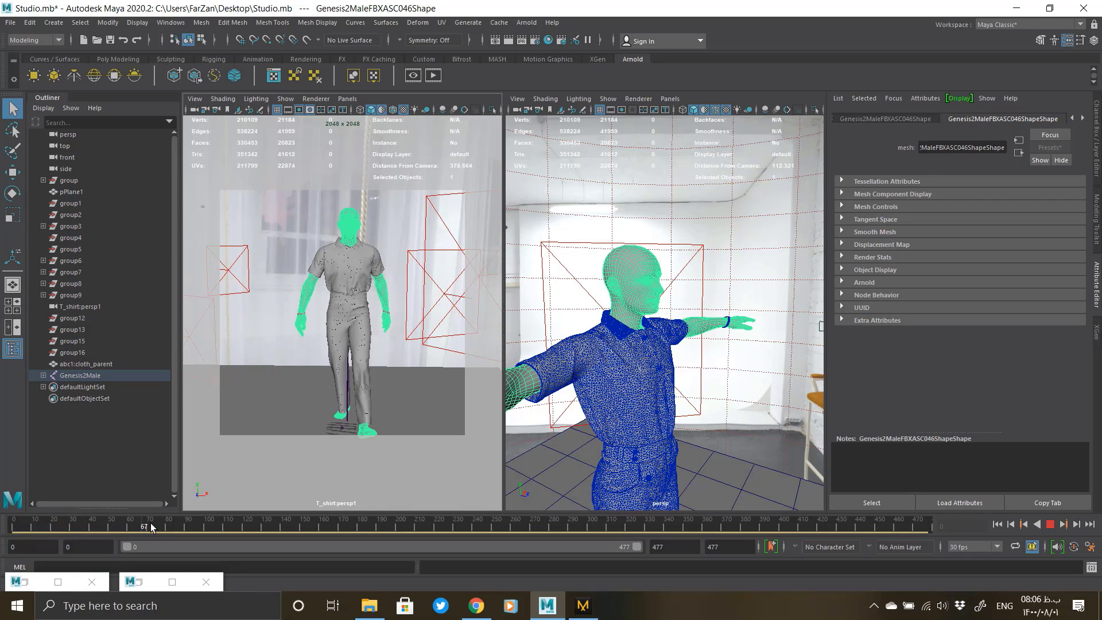
{"action": "left_click_drag", "start_coordinate": [343, 430], "coordinate": [363, 417], "text": "alt"}
{"action": "right_click_drag", "start_coordinate": [380, 405], "coordinate": [383, 405], "text": "alt"}
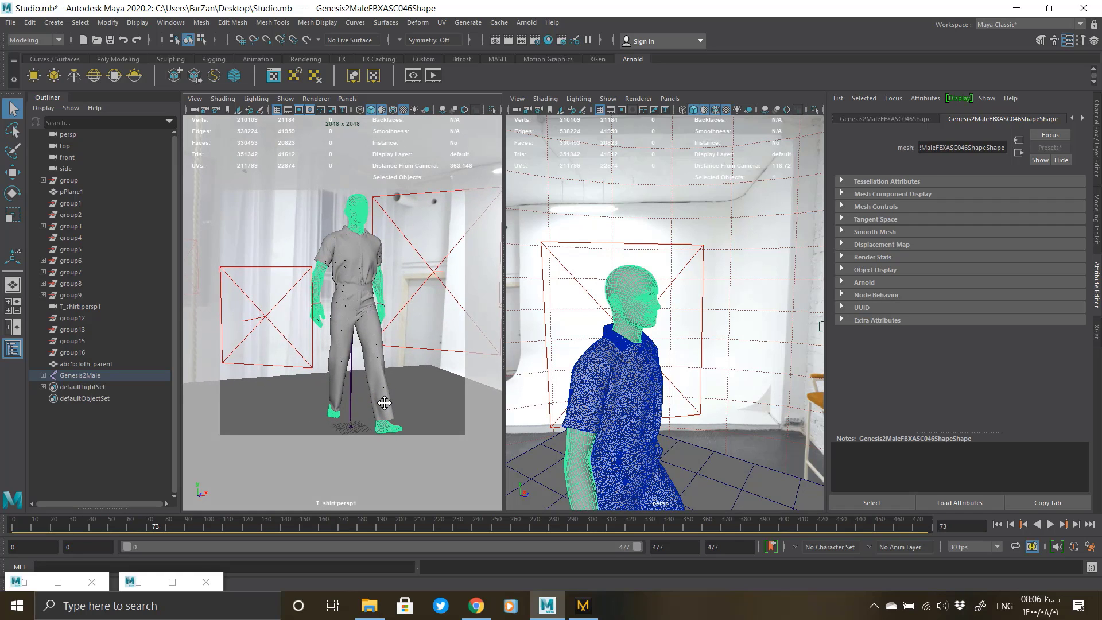
{"action": "middle_click_drag", "start_coordinate": [381, 405], "coordinate": [380, 405], "text": "alt"}
Step: Rotate the light group named group about its vertical axis around the character
{"action": "left_click", "coordinate": [75, 180]}
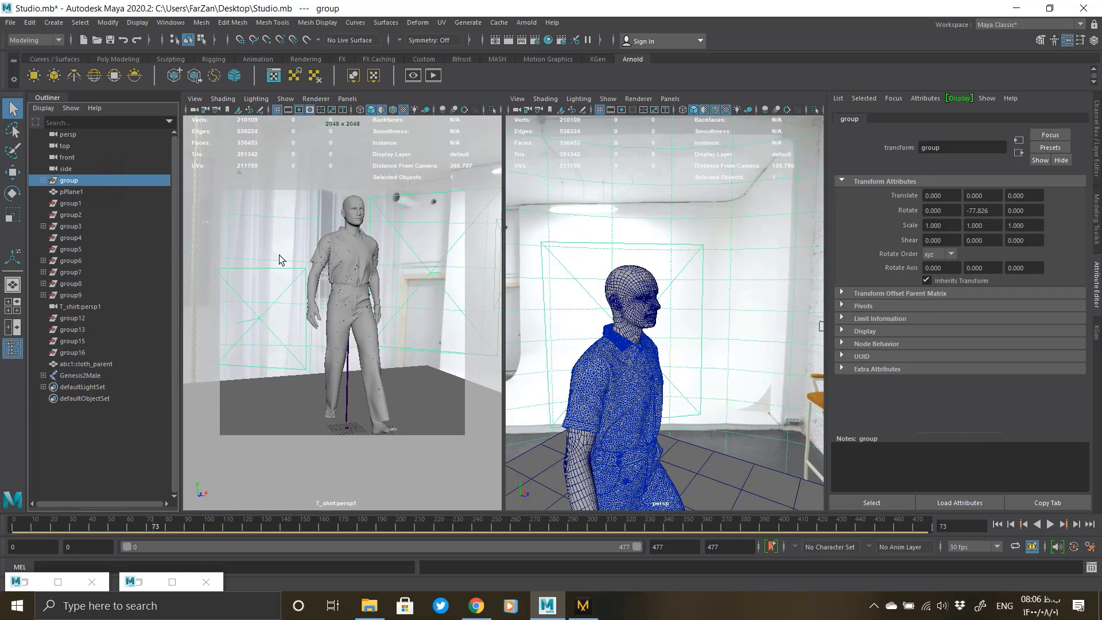
{"action": "right_click_drag", "start_coordinate": [772, 363], "coordinate": [677, 358], "text": "alt"}
{"action": "key", "text": "e"}
{"action": "left_click_drag", "start_coordinate": [625, 459], "coordinate": [680, 453]}
Step: Select the T_shirt:aiSkyDomeLight1 sky dome and set its intensity to 0.400
{"action": "left_click", "coordinate": [567, 321]}
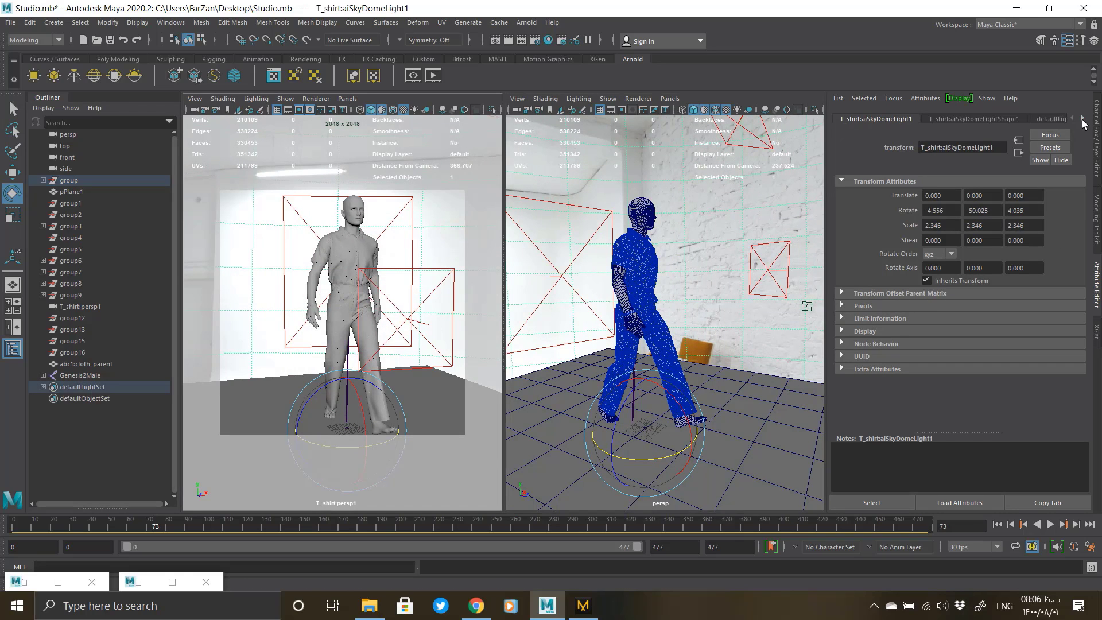
{"action": "left_click", "coordinate": [1082, 119]}
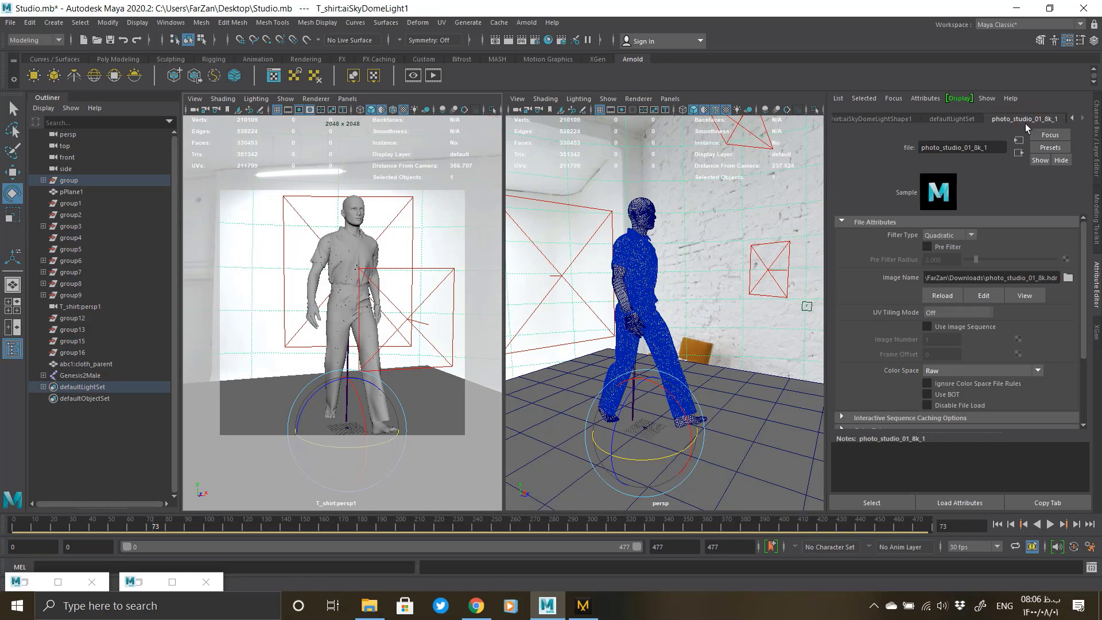
{"action": "left_click", "coordinate": [946, 120]}
{"action": "left_click", "coordinate": [902, 120]}
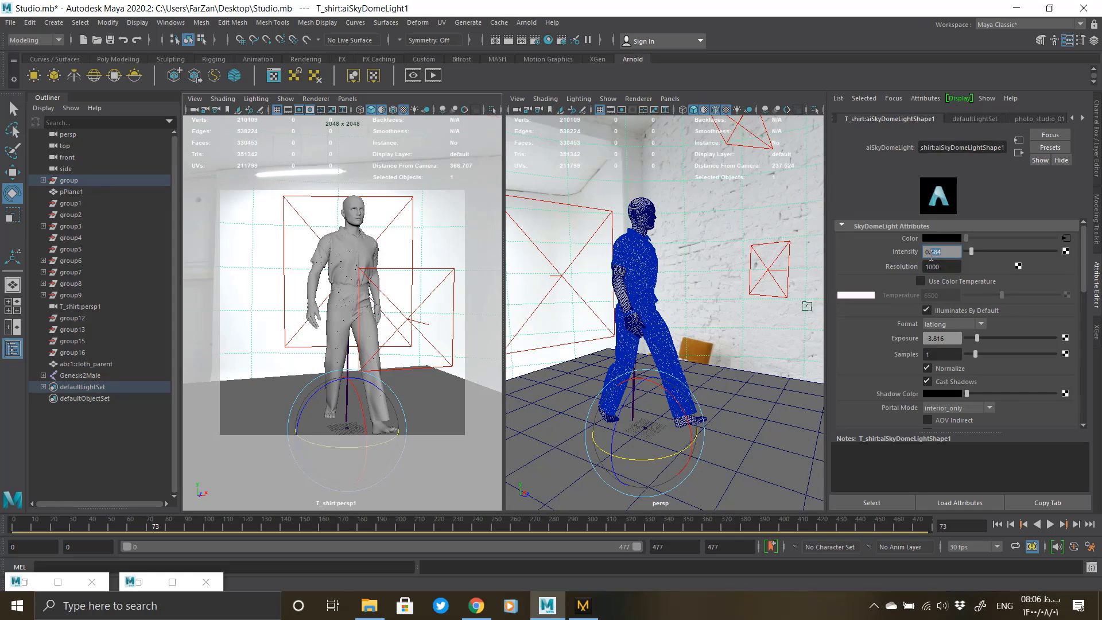
{"action": "left_click", "coordinate": [526, 23]}
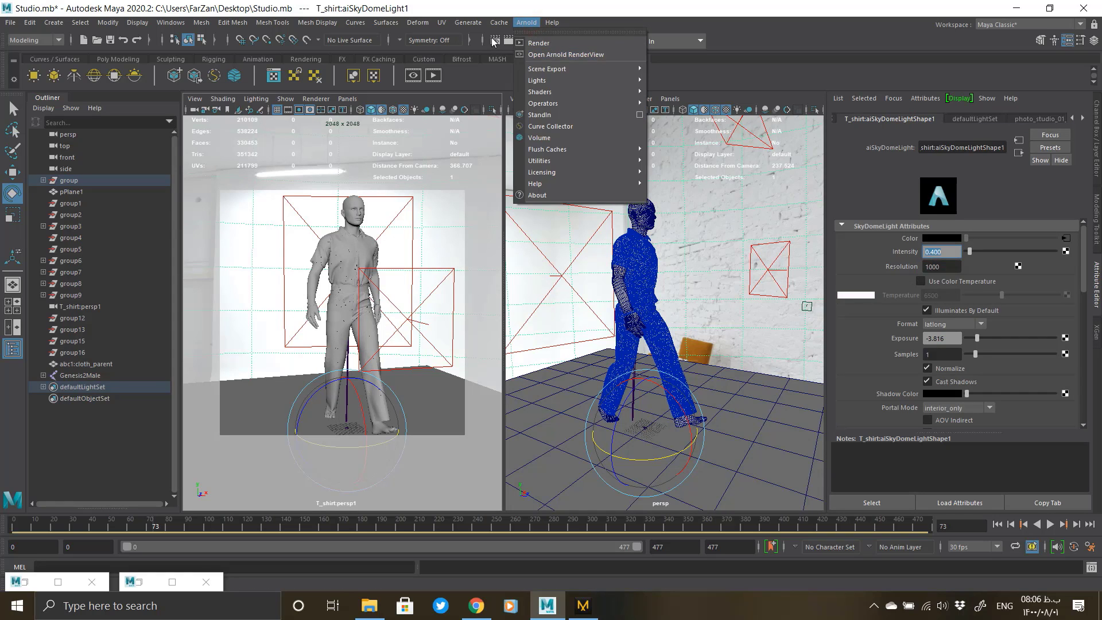
{"action": "left_click", "coordinate": [496, 40]}
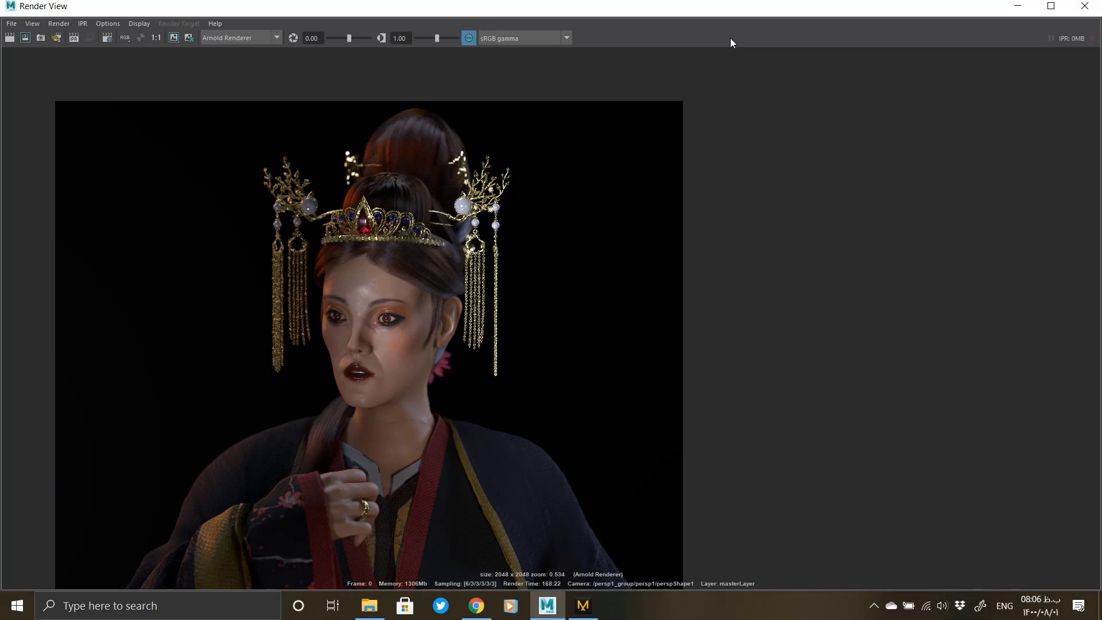
{"action": "left_click", "coordinate": [1089, 9]}
{"action": "left_click", "coordinate": [502, 22]}
{"action": "left_click", "coordinate": [501, 22]}
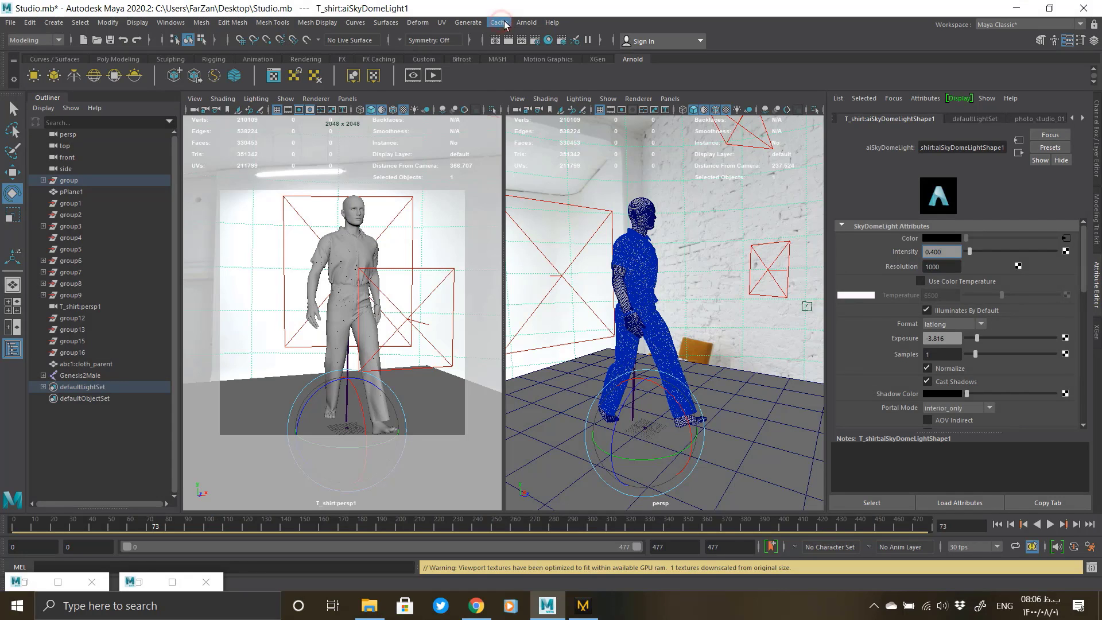
{"action": "left_click", "coordinate": [532, 39]}
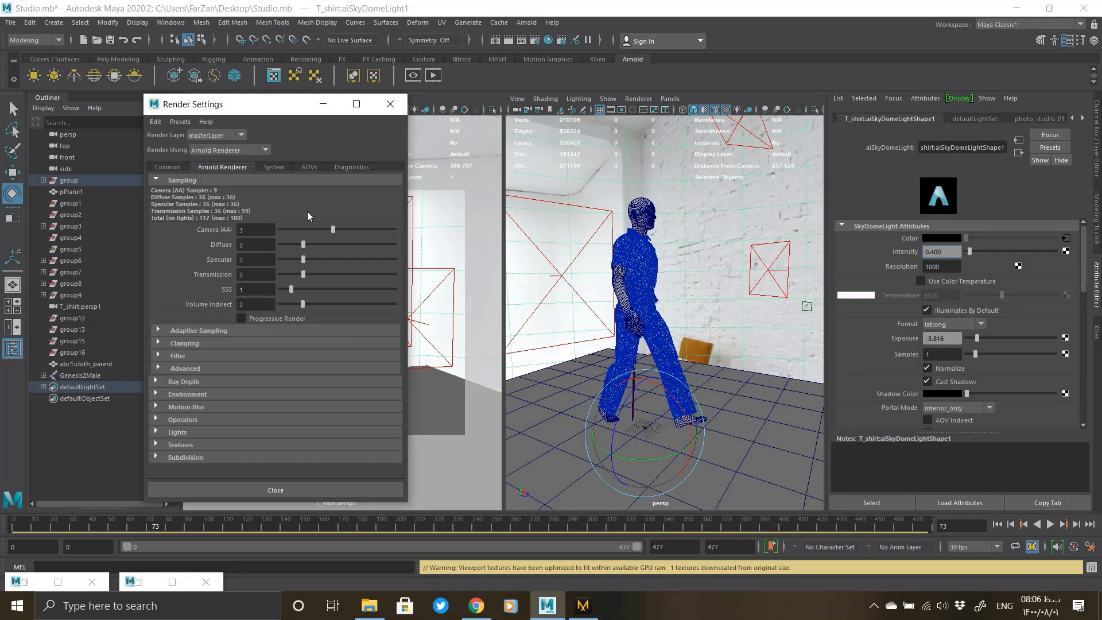
{"action": "left_click", "coordinate": [390, 104]}
{"action": "left_click", "coordinate": [408, 213]}
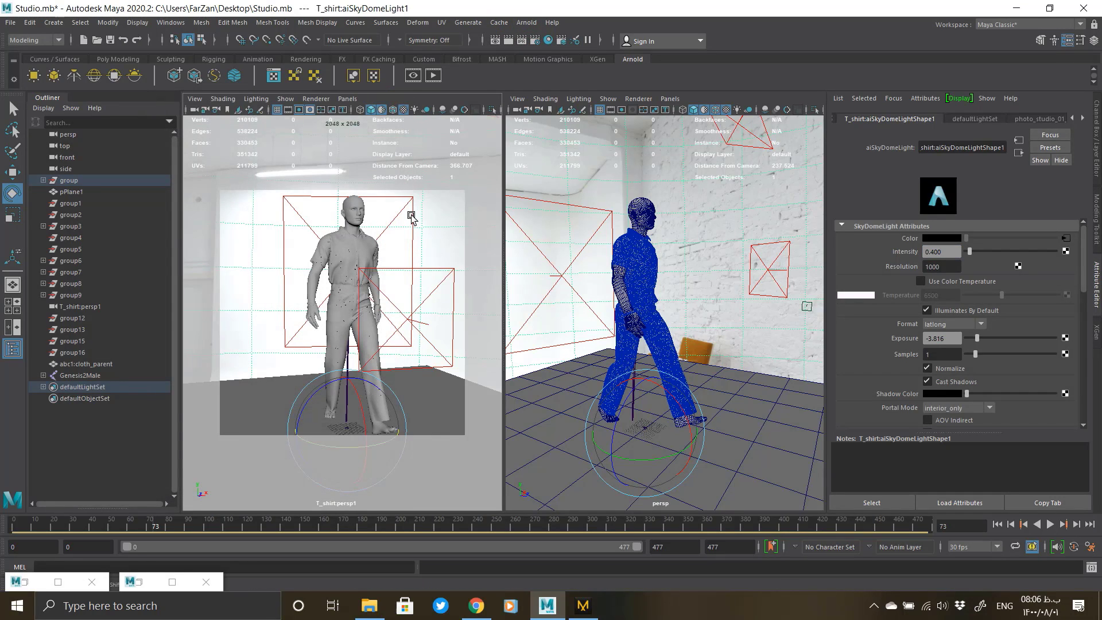
Step: Open the Arnold RenderView, shrink its window and place it over the persp viewport
{"action": "left_click", "coordinate": [527, 22]}
{"action": "left_click", "coordinate": [543, 53]}
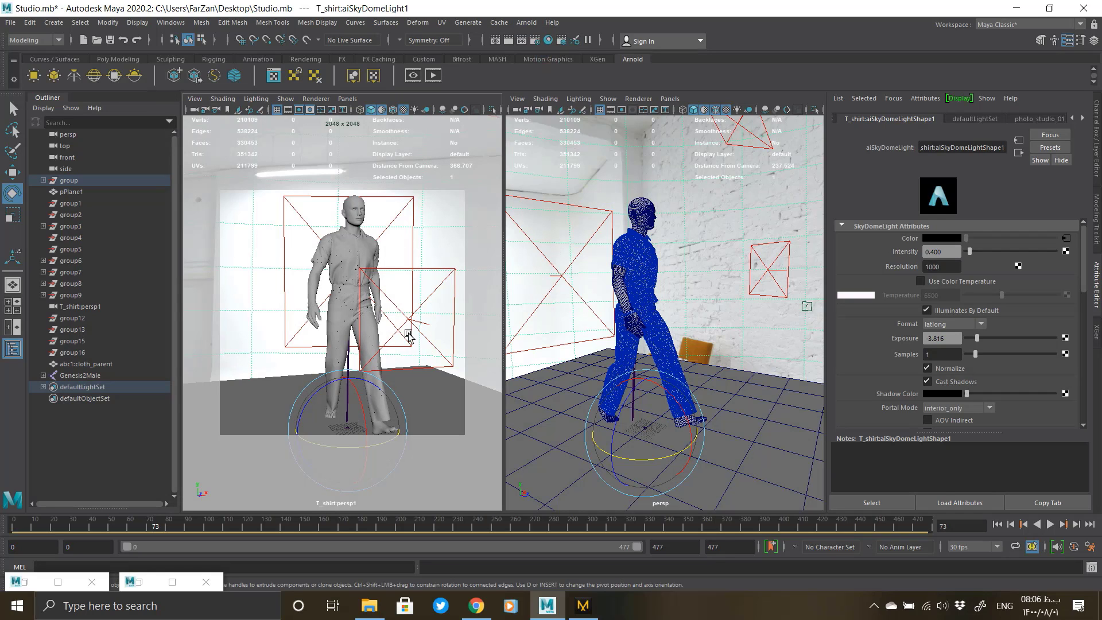
{"action": "left_click", "coordinate": [151, 578]}
{"action": "left_click", "coordinate": [417, 149]}
{"action": "left_click", "coordinate": [30, 583]}
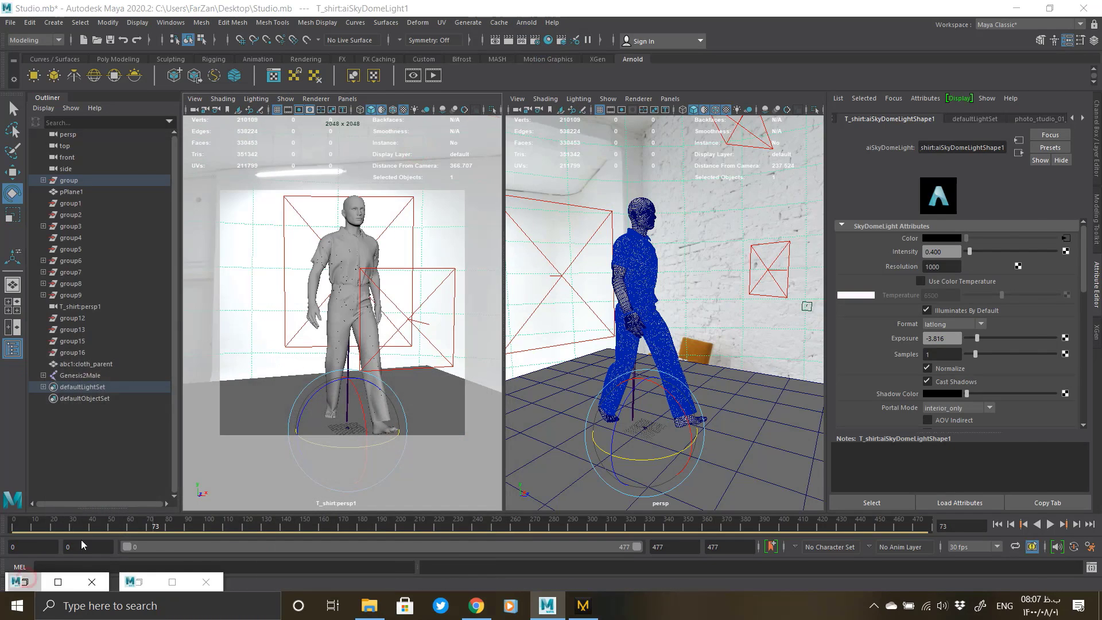
{"action": "left_click_drag", "start_coordinate": [443, 172], "coordinate": [824, 410]}
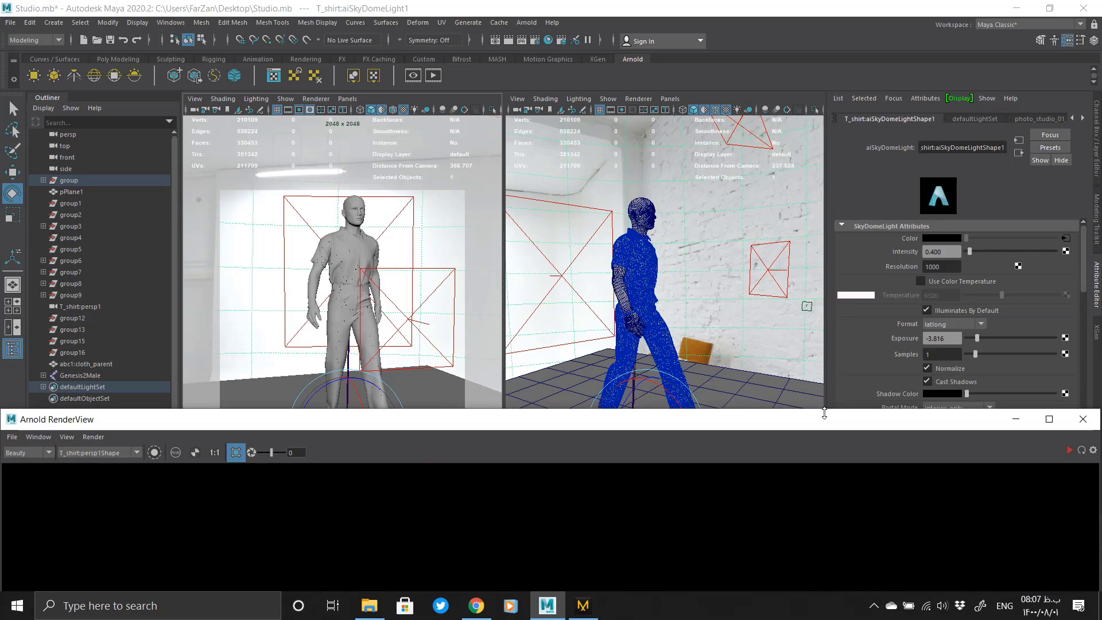
{"action": "left_click_drag", "start_coordinate": [1099, 477], "coordinate": [281, 476]}
{"action": "left_click_drag", "start_coordinate": [147, 419], "coordinate": [625, 281]}
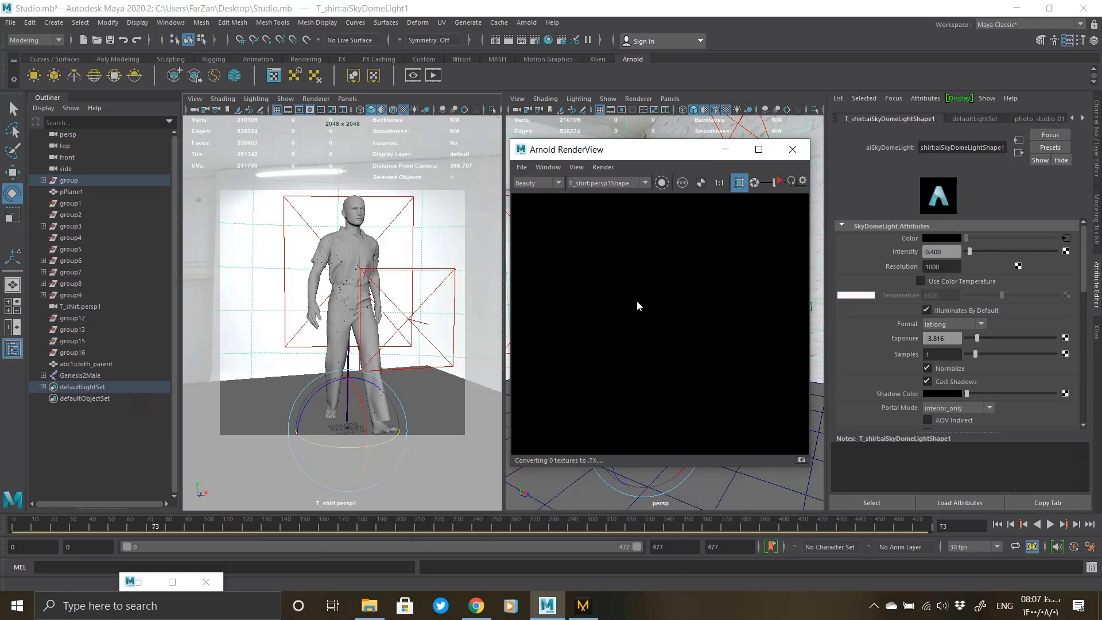
Step: Render the T_shirt:persp1 camera, inspect the clothing up close and stop the render
{"action": "scroll", "coordinate": [637, 301], "scroll_direction": "down", "scroll_amount": 3}
{"action": "middle_click_drag", "start_coordinate": [656, 297], "coordinate": [687, 318]}
{"action": "scroll", "coordinate": [666, 288], "scroll_direction": "up", "scroll_amount": 2}
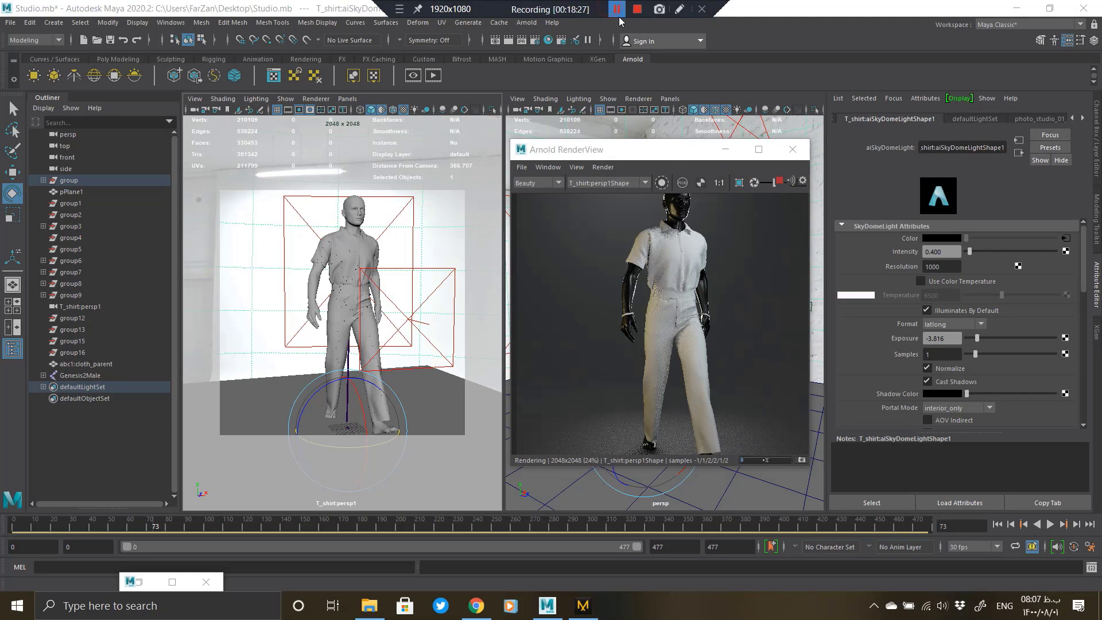
{"action": "scroll", "coordinate": [684, 252], "scroll_direction": "up", "scroll_amount": 3}
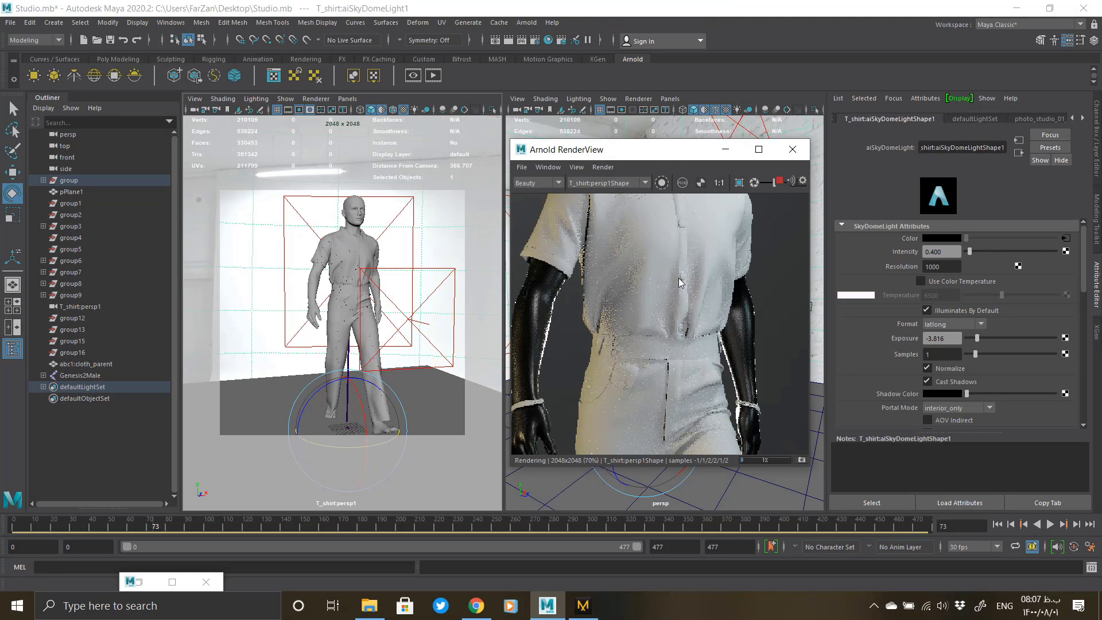
{"action": "scroll", "coordinate": [681, 281], "scroll_direction": "down", "scroll_amount": 3}
{"action": "left_click", "coordinate": [779, 182]}
Step: Restore Hypershade and locate the aiStandardSurface17 network in the Untitled_5 graph, keeping the character accessible beside the window
{"action": "left_click", "coordinate": [147, 584]}
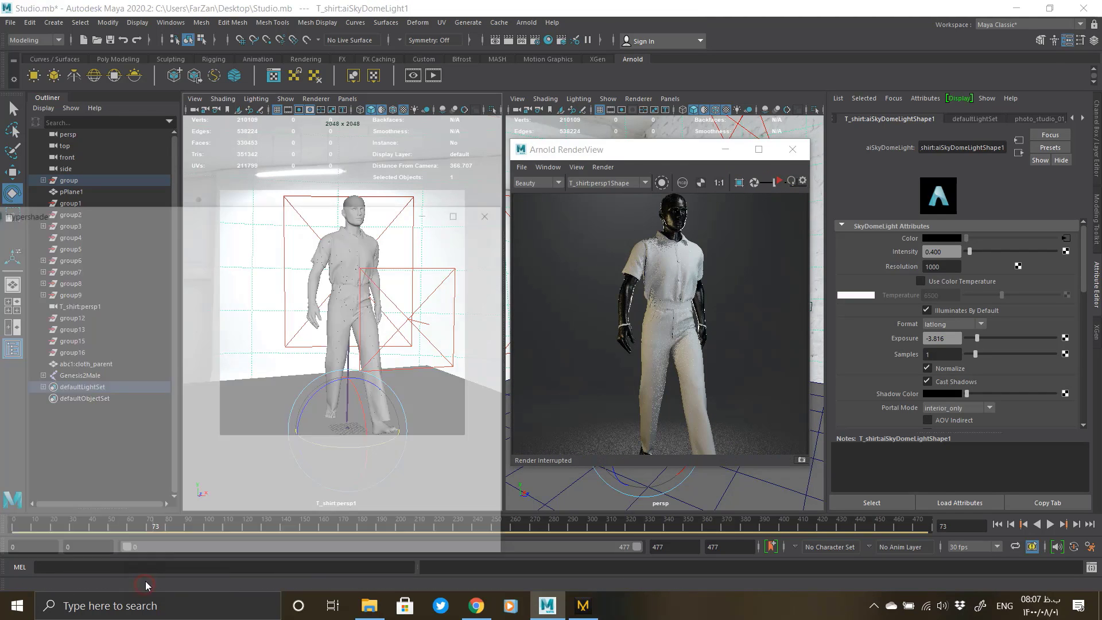
{"action": "scroll", "coordinate": [295, 257], "scroll_direction": "down", "scroll_amount": 5}
{"action": "left_click", "coordinate": [236, 200]}
{"action": "scroll", "coordinate": [307, 307], "scroll_direction": "down", "scroll_amount": 8}
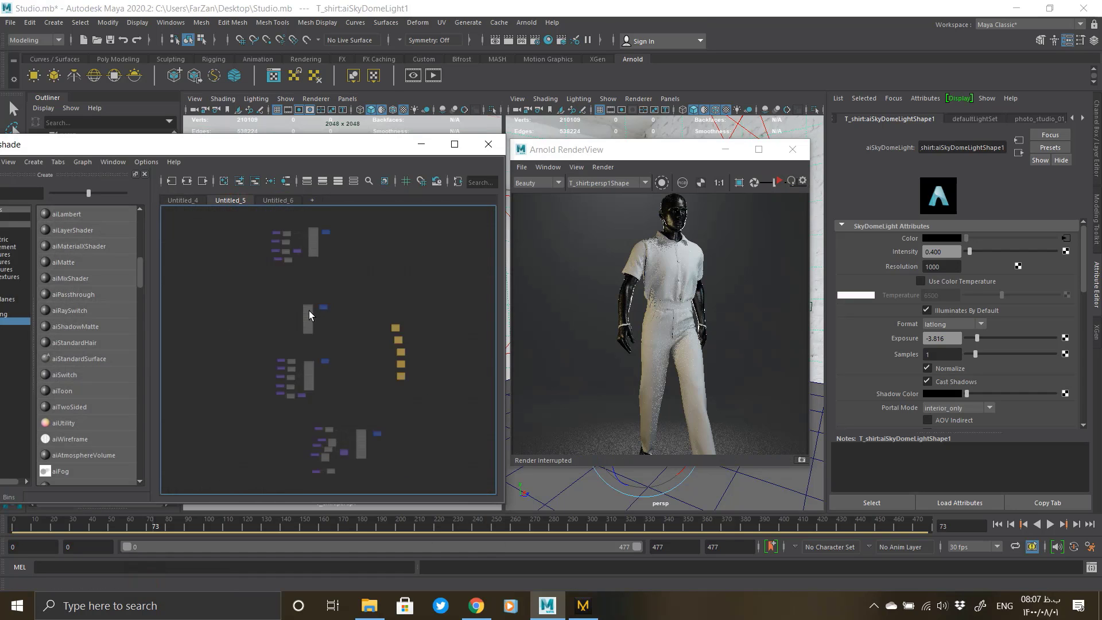
{"action": "scroll", "coordinate": [318, 316], "scroll_direction": "up", "scroll_amount": 6}
{"action": "left_click", "coordinate": [324, 315]}
{"action": "left_click_drag", "start_coordinate": [374, 150], "coordinate": [217, 164]}
Step: Assign the aiStandardSurface17 material to the shirt on abc1:cloth_shape_0 and minimize Hypershade
{"action": "left_click", "coordinate": [371, 248]}
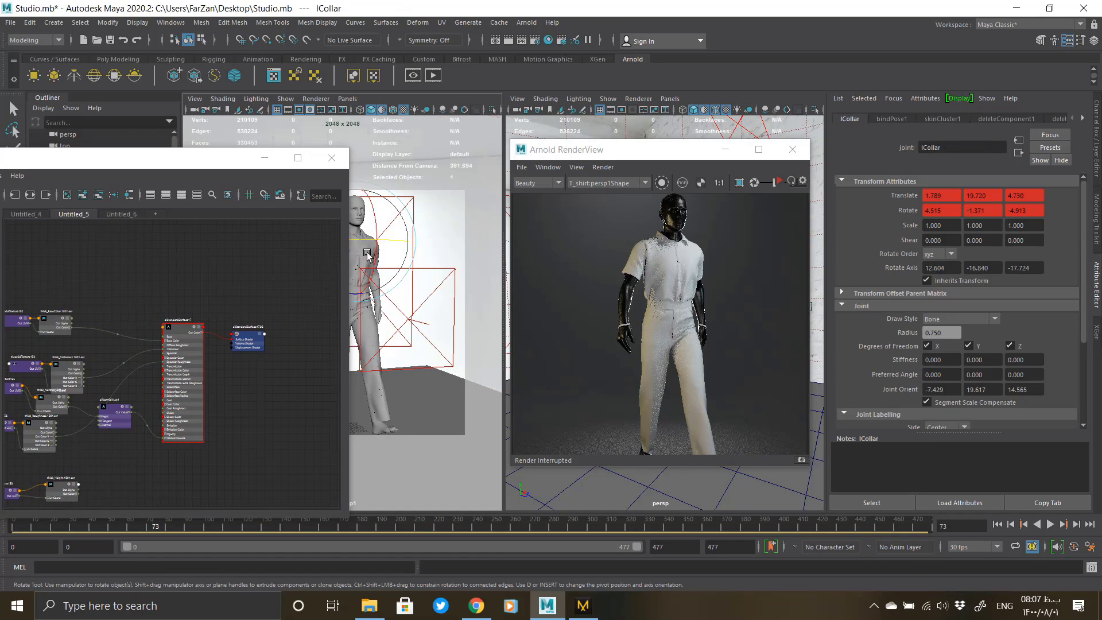
{"action": "left_click", "coordinate": [688, 283]}
{"action": "scroll", "coordinate": [205, 322], "scroll_direction": "up", "scroll_amount": 5}
{"action": "scroll", "coordinate": [157, 340], "scroll_direction": "up", "scroll_amount": 4}
{"action": "right_click_drag", "start_coordinate": [154, 336], "coordinate": [153, 298]}
{"action": "left_click", "coordinate": [261, 156]}
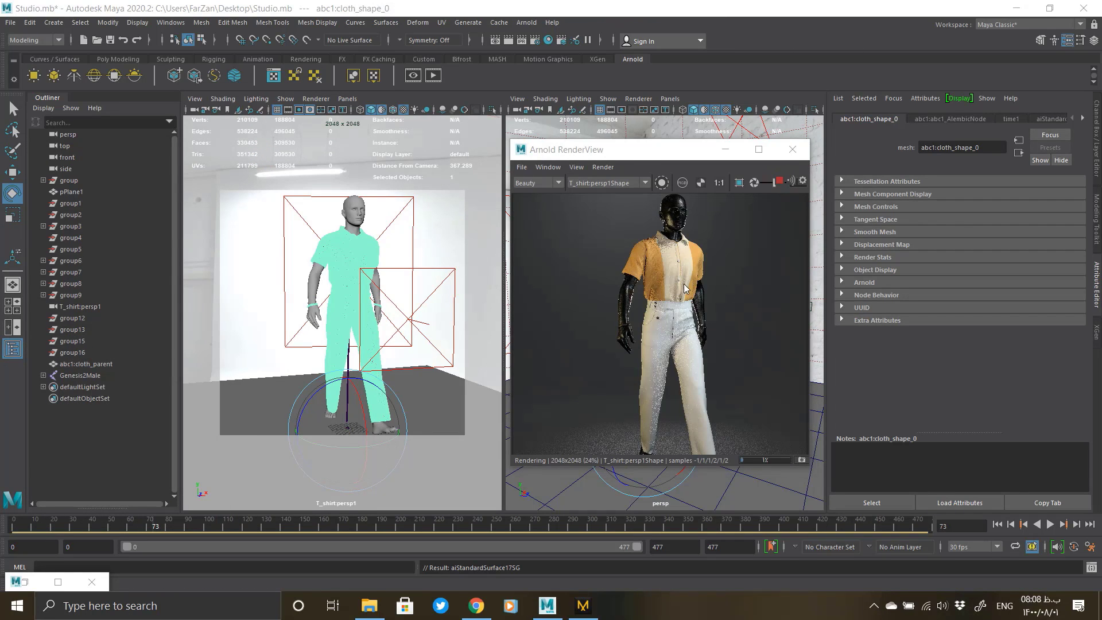
Step: Check the shirt colours in the render, move the T_shirt:persp1 camera closer to the torso and restart the render
{"action": "scroll", "coordinate": [683, 300], "scroll_direction": "up", "scroll_amount": 5}
{"action": "scroll", "coordinate": [682, 299], "scroll_direction": "down", "scroll_amount": 5}
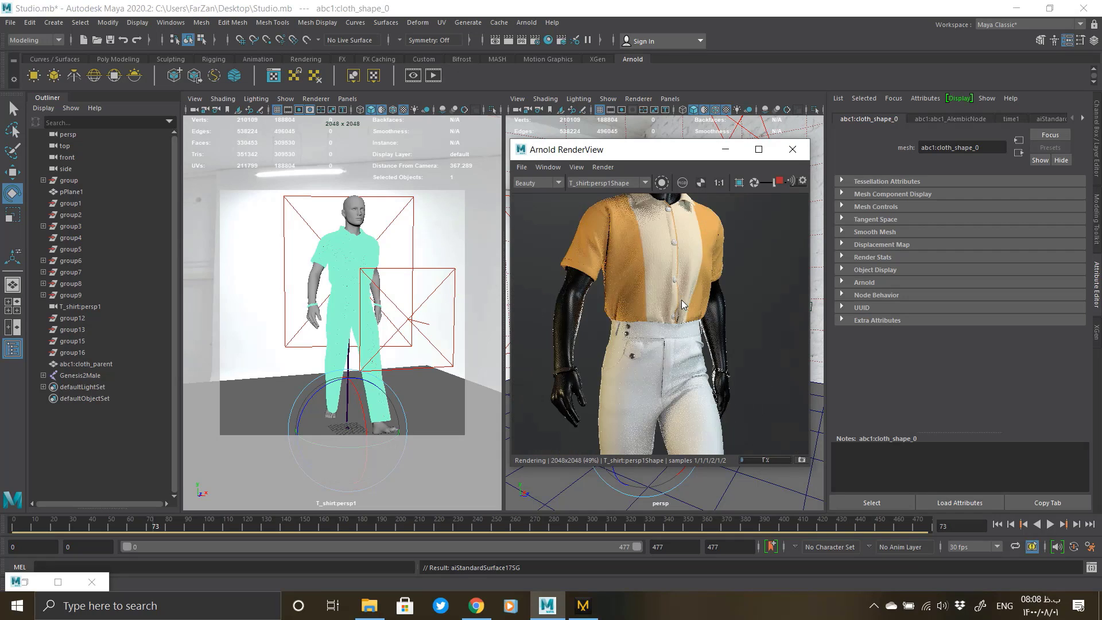
{"action": "left_click", "coordinate": [780, 181]}
{"action": "scroll", "coordinate": [426, 217], "scroll_direction": "up", "scroll_amount": 6}
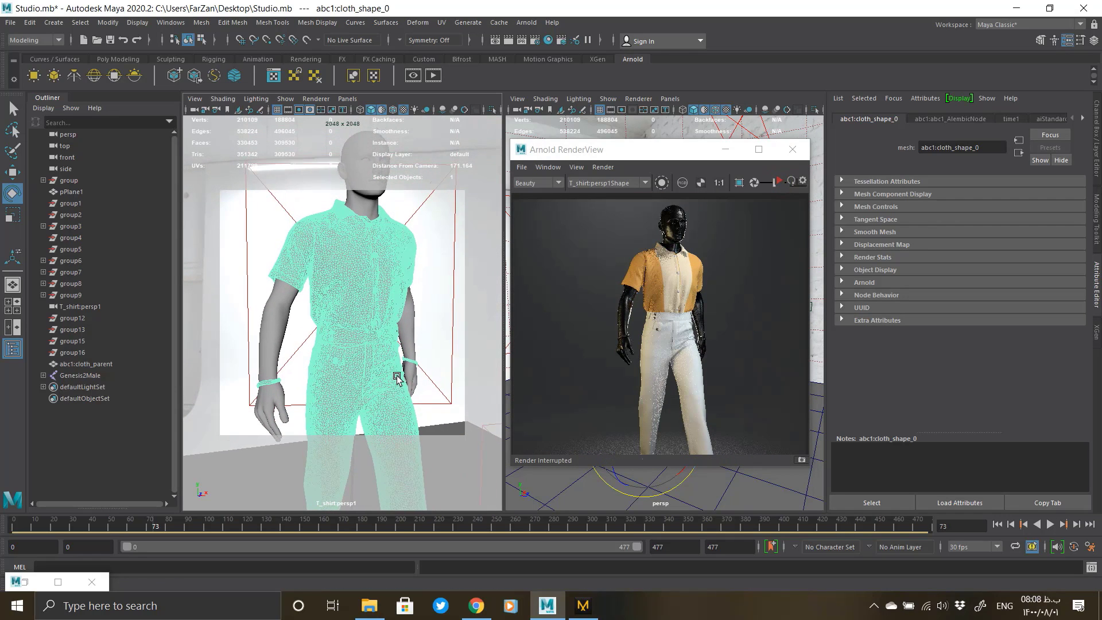
{"action": "left_click", "coordinate": [780, 181]}
{"action": "scroll", "coordinate": [743, 294], "scroll_direction": "down", "scroll_amount": 4}
{"action": "scroll", "coordinate": [737, 285], "scroll_direction": "up", "scroll_amount": 4}
Step: Render a crop region across the shirt's orange and cream panels, examine the fabric relief and stop the render
{"action": "left_click", "coordinate": [738, 181]}
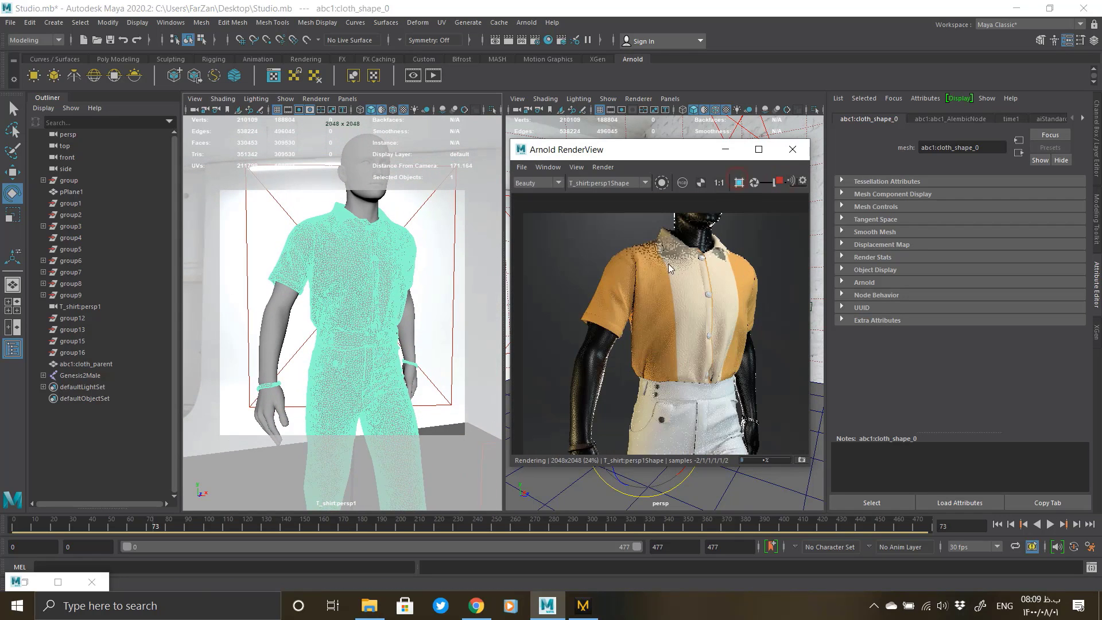
{"action": "scroll", "coordinate": [682, 301], "scroll_direction": "up", "scroll_amount": 5}
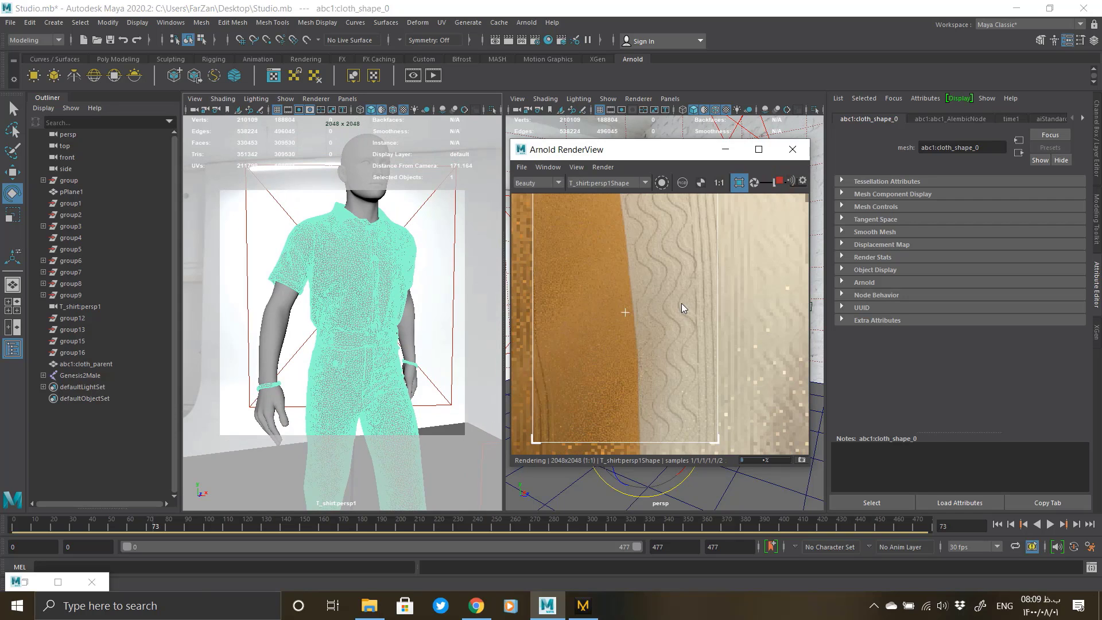
{"action": "scroll", "coordinate": [654, 311], "scroll_direction": "down", "scroll_amount": 5}
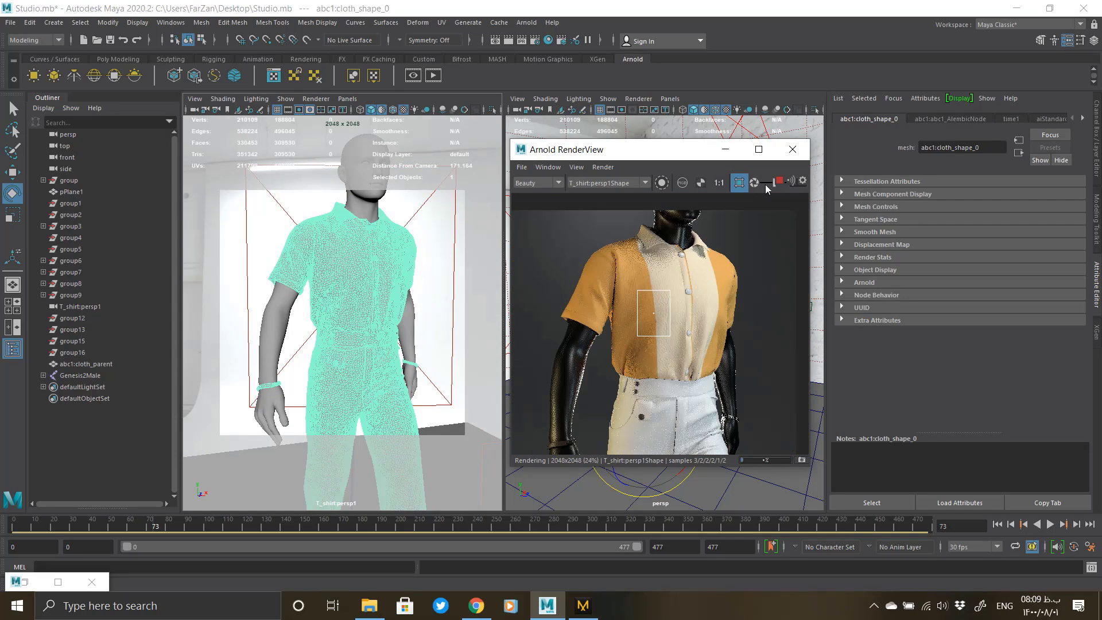
{"action": "left_click", "coordinate": [778, 182]}
Step: Restore Hypershade and set the aiNormalMap1 strength to 1.500 in the shirt material network
{"action": "left_click", "coordinate": [24, 582]}
{"action": "scroll", "coordinate": [234, 360], "scroll_direction": "down", "scroll_amount": 4}
{"action": "scroll", "coordinate": [179, 362], "scroll_direction": "up", "scroll_amount": 4}
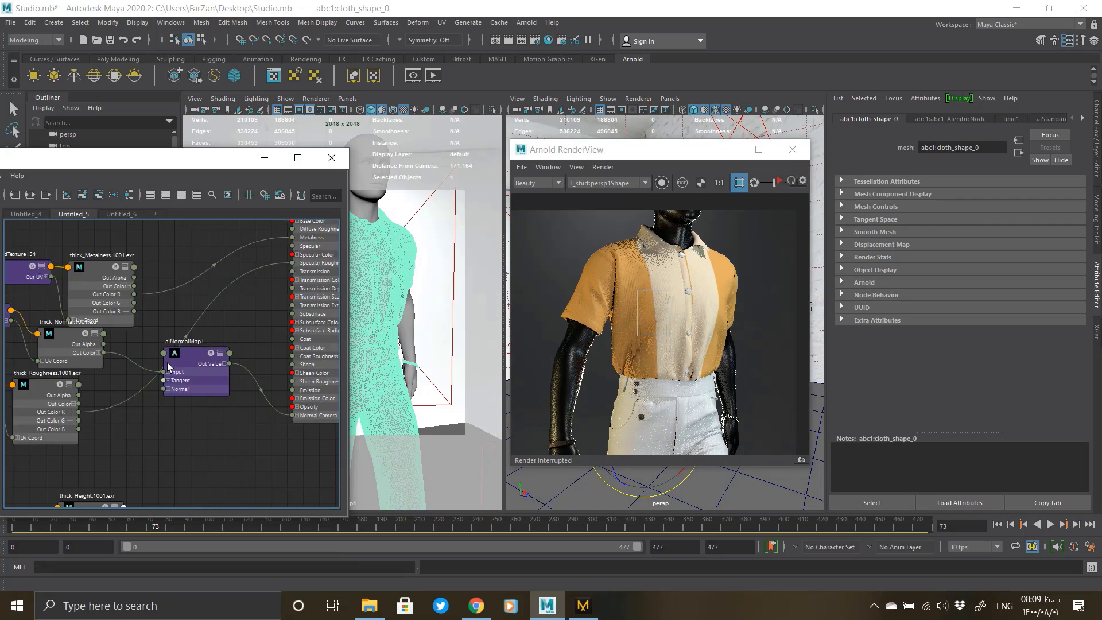
{"action": "left_click", "coordinate": [190, 355]}
{"action": "left_click", "coordinate": [933, 242]}
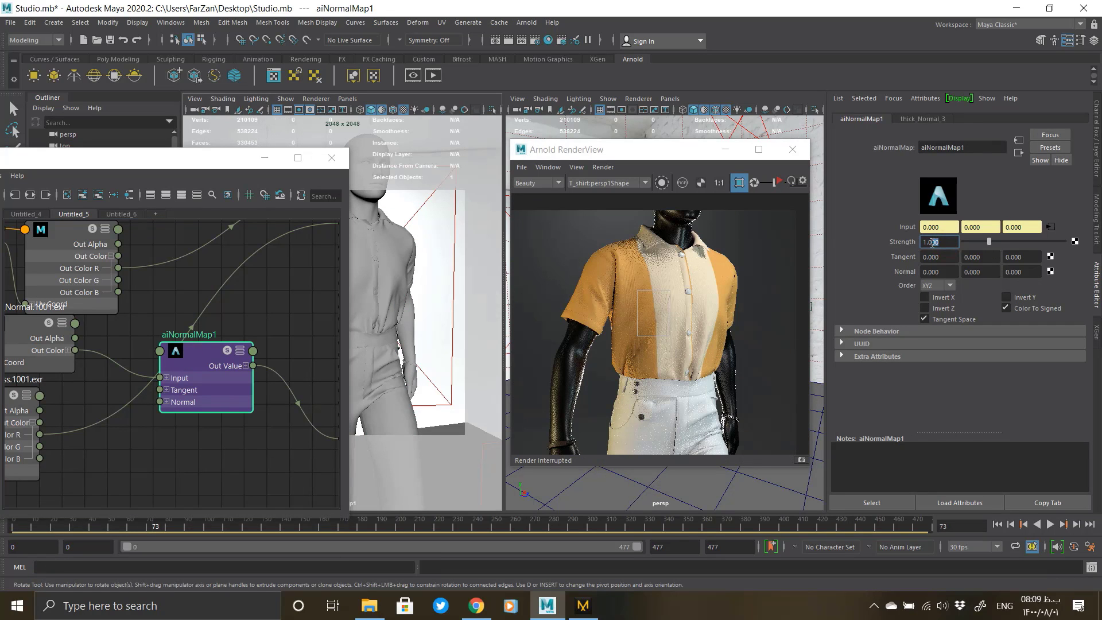
Step: Rerender the cropped shirt area, inspect the stronger normal map detail and stop the render
{"action": "left_click", "coordinate": [778, 182]}
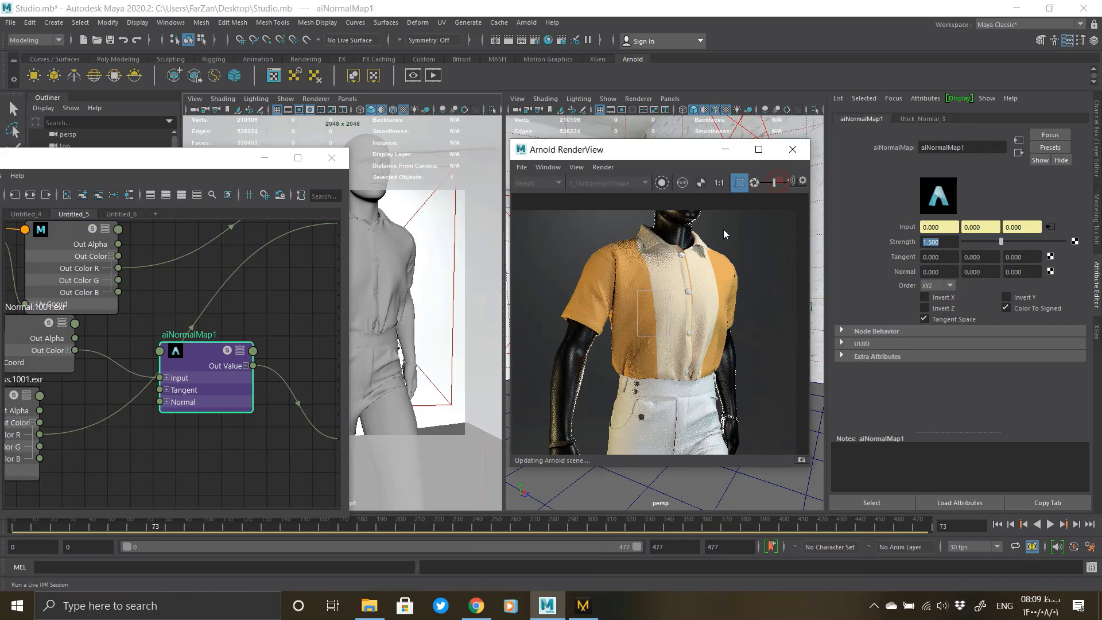
{"action": "scroll", "coordinate": [655, 314], "scroll_direction": "up", "scroll_amount": 5}
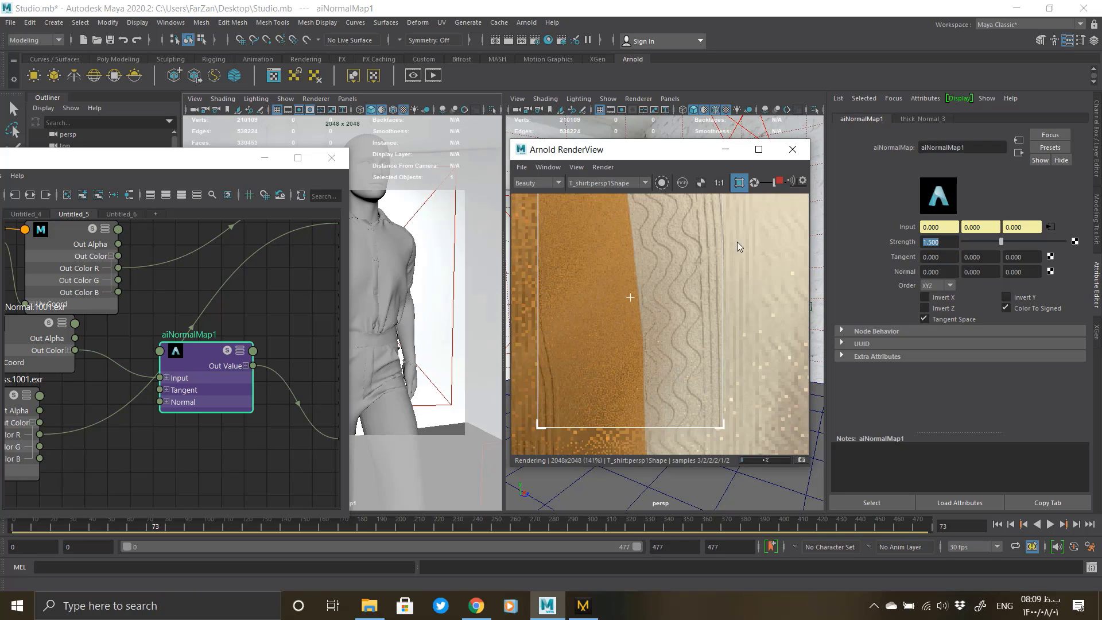
{"action": "left_click", "coordinate": [778, 181]}
Step: Add a displacement shader to aiStandardSurface17SG and drive its Displacement with Out Color R of thick_Height.1001.exr
{"action": "scroll", "coordinate": [109, 350], "scroll_direction": "down", "scroll_amount": 2}
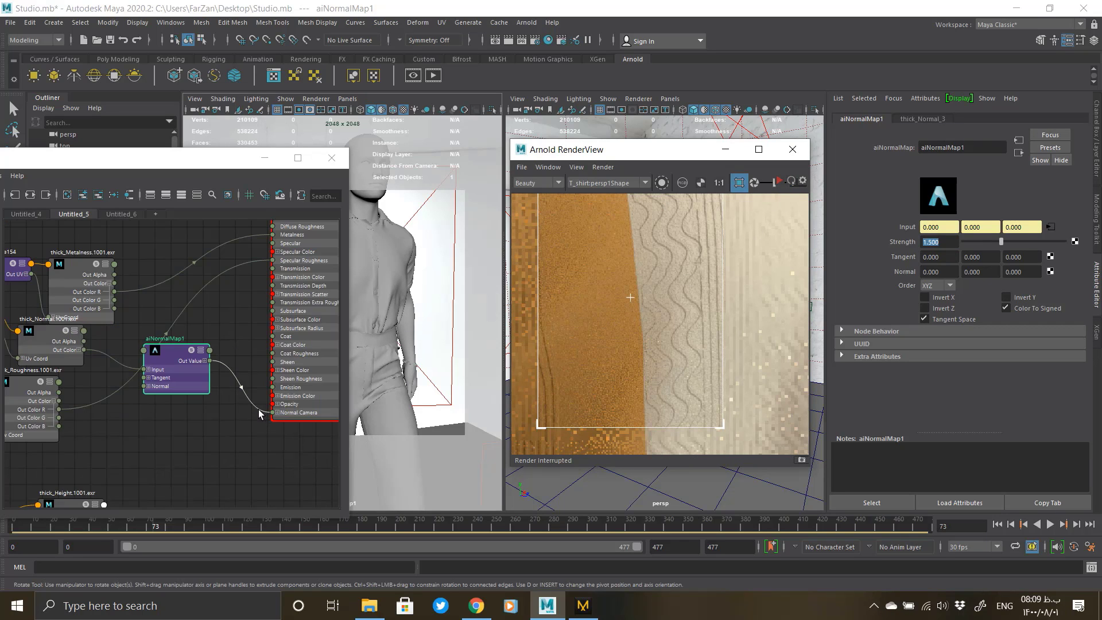
{"action": "scroll", "coordinate": [261, 413], "scroll_direction": "down", "scroll_amount": 5}
{"action": "left_click", "coordinate": [296, 344]}
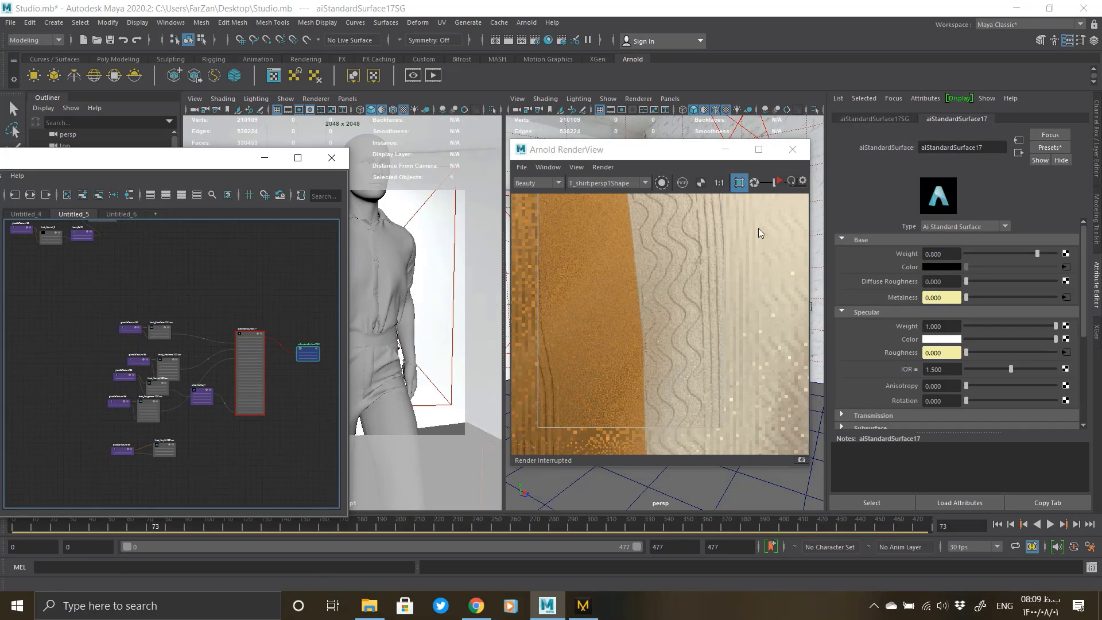
{"action": "left_click", "coordinate": [874, 119]}
{"action": "scroll", "coordinate": [166, 447], "scroll_direction": "up", "scroll_amount": 3}
{"action": "middle_click_drag", "start_coordinate": [164, 443], "coordinate": [859, 263]}
{"action": "scroll", "coordinate": [205, 407], "scroll_direction": "up", "scroll_amount": 5}
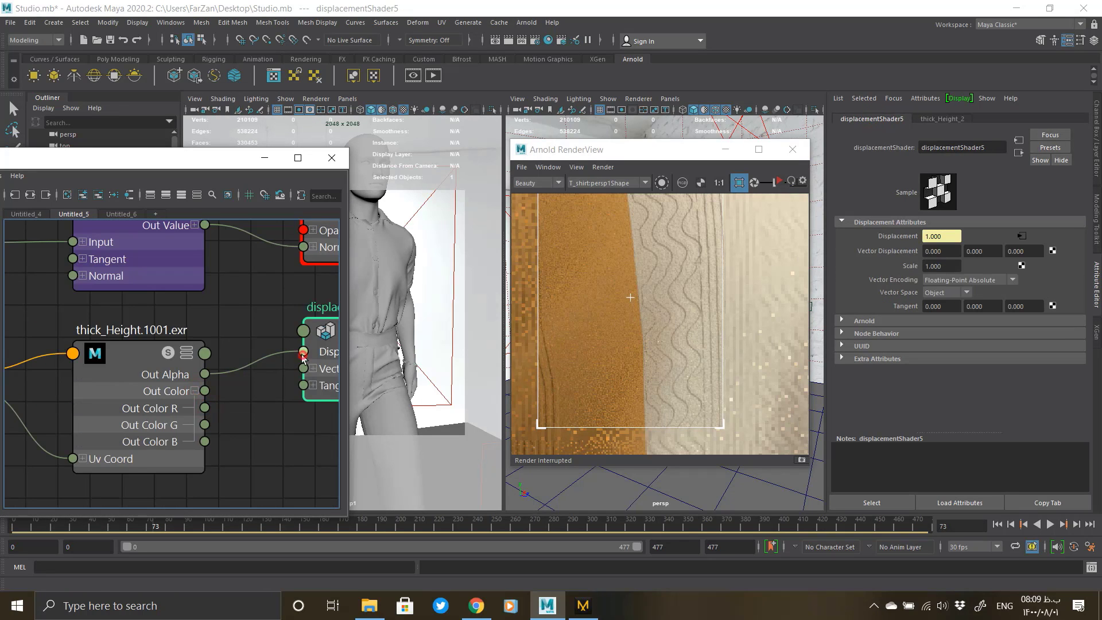
{"action": "left_click_drag", "start_coordinate": [303, 356], "coordinate": [204, 408]}
{"action": "scroll", "coordinate": [216, 423], "scroll_direction": "down", "scroll_amount": 5}
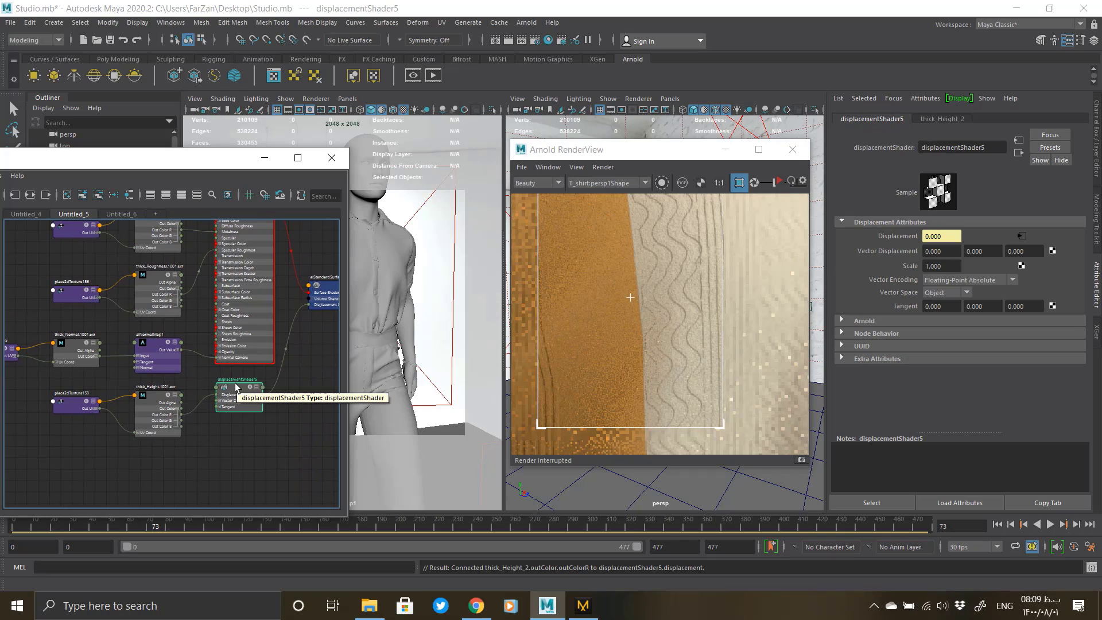
Step: Disconnect aiNormalMap1 from aiStandardSurface17's Normal Camera input and turn off the render's crop region
{"action": "left_click", "coordinate": [198, 358]}
{"action": "key", "text": "Delete"}
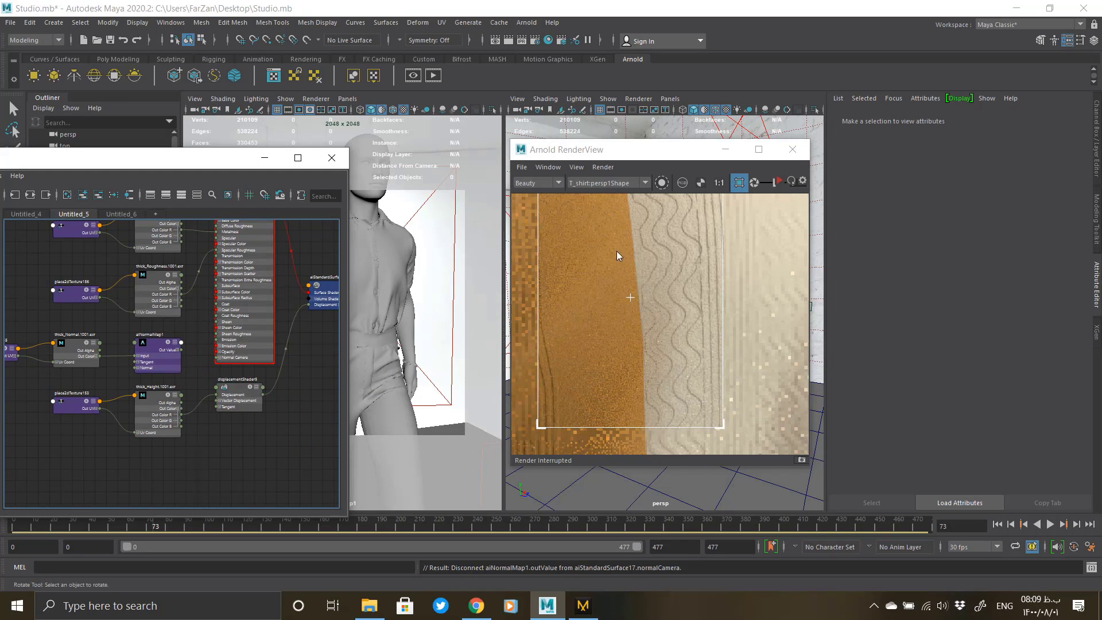
{"action": "scroll", "coordinate": [622, 253], "scroll_direction": "down", "scroll_amount": 3}
{"action": "left_click", "coordinate": [739, 183]}
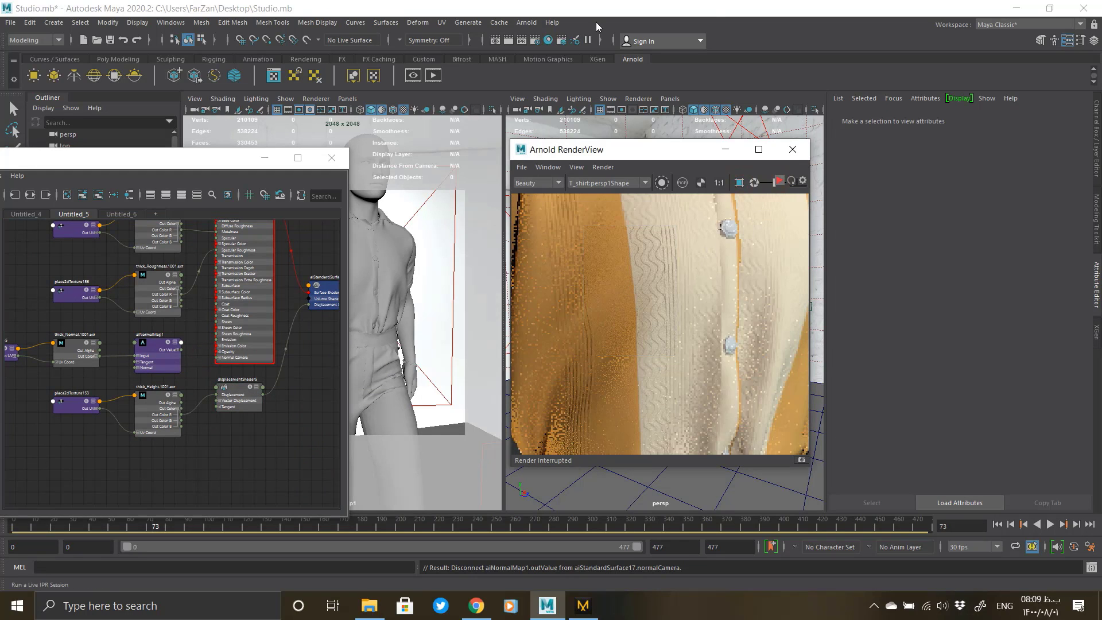
Step: Examine the displaced fabric around the shirt's collar, button placket and panels in the full-frame render
{"action": "left_click", "coordinate": [572, 2]}
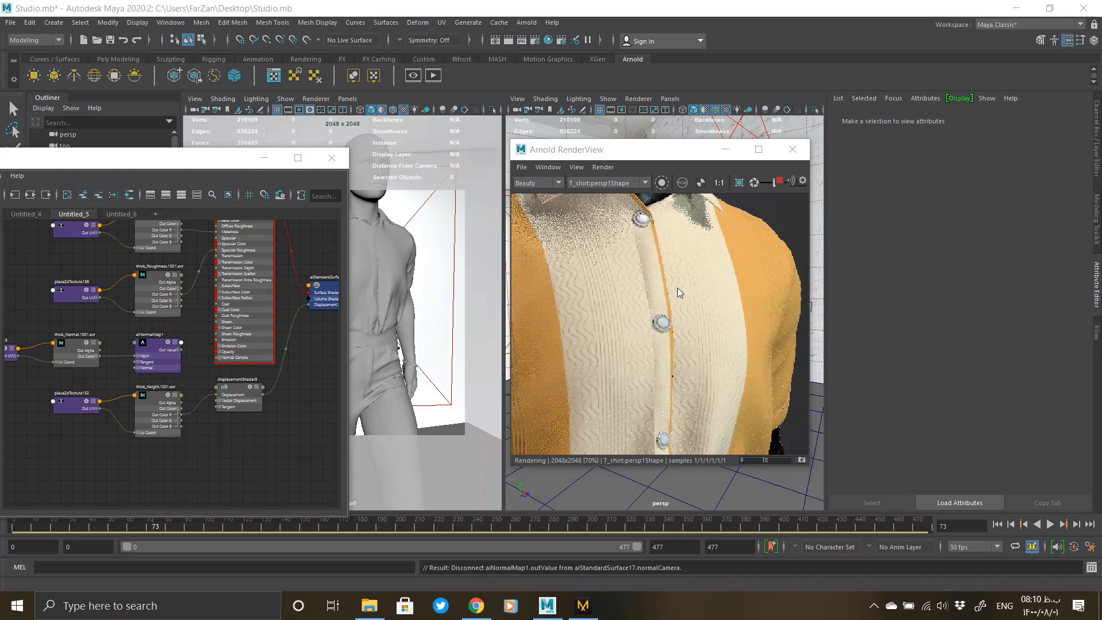
{"action": "left_click_drag", "start_coordinate": [666, 288], "coordinate": [656, 319]}
{"action": "scroll", "coordinate": [655, 319], "scroll_direction": "up", "scroll_amount": 4}
{"action": "scroll", "coordinate": [656, 319], "scroll_direction": "down", "scroll_amount": 5}
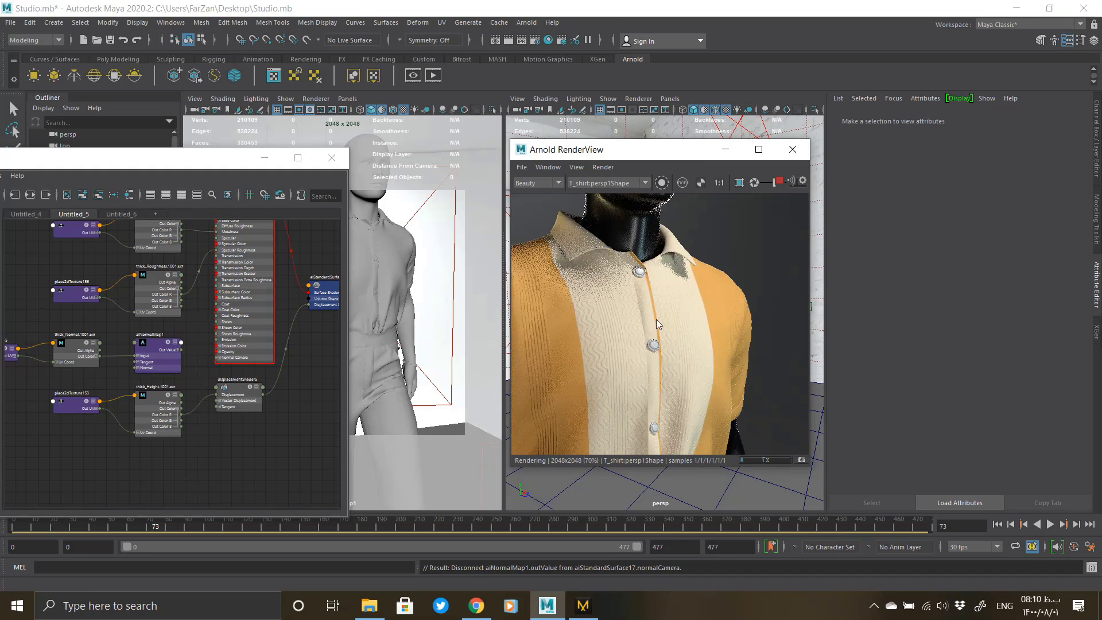
Step: Examine the displaced fabric on the lower shirt front and around the trousers' waistband in the render
{"action": "scroll", "coordinate": [656, 321], "scroll_direction": "down", "scroll_amount": 2}
{"action": "left_click_drag", "start_coordinate": [685, 323], "coordinate": [694, 228]}
{"action": "scroll", "coordinate": [615, 404], "scroll_direction": "up", "scroll_amount": 4}
{"action": "scroll", "coordinate": [615, 404], "scroll_direction": "up", "scroll_amount": 2}
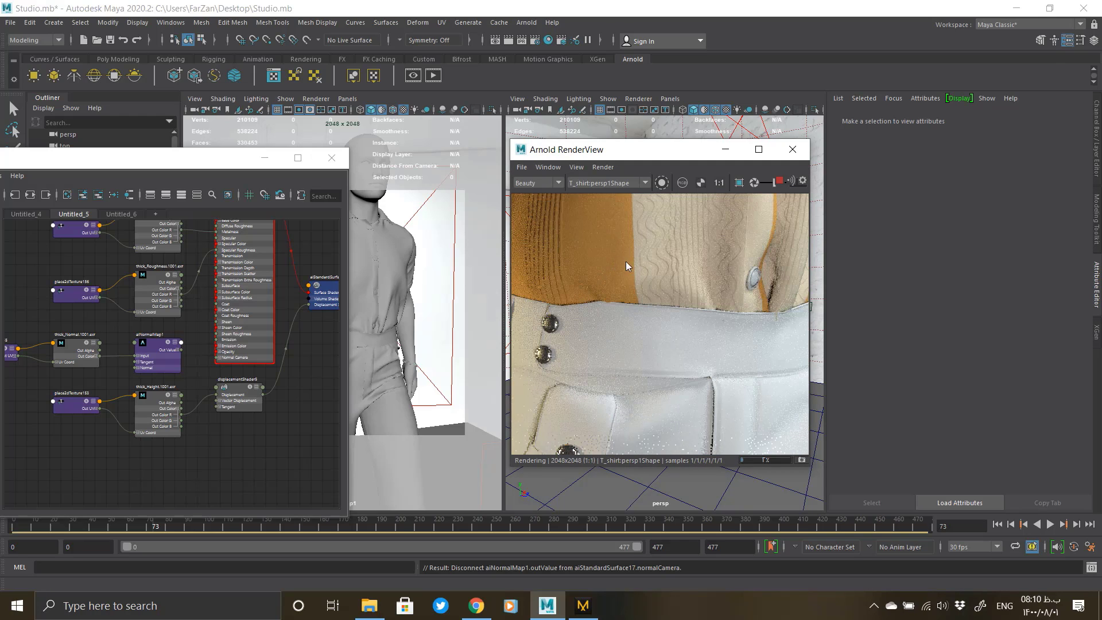
{"action": "left_click_drag", "start_coordinate": [668, 325], "coordinate": [642, 390]}
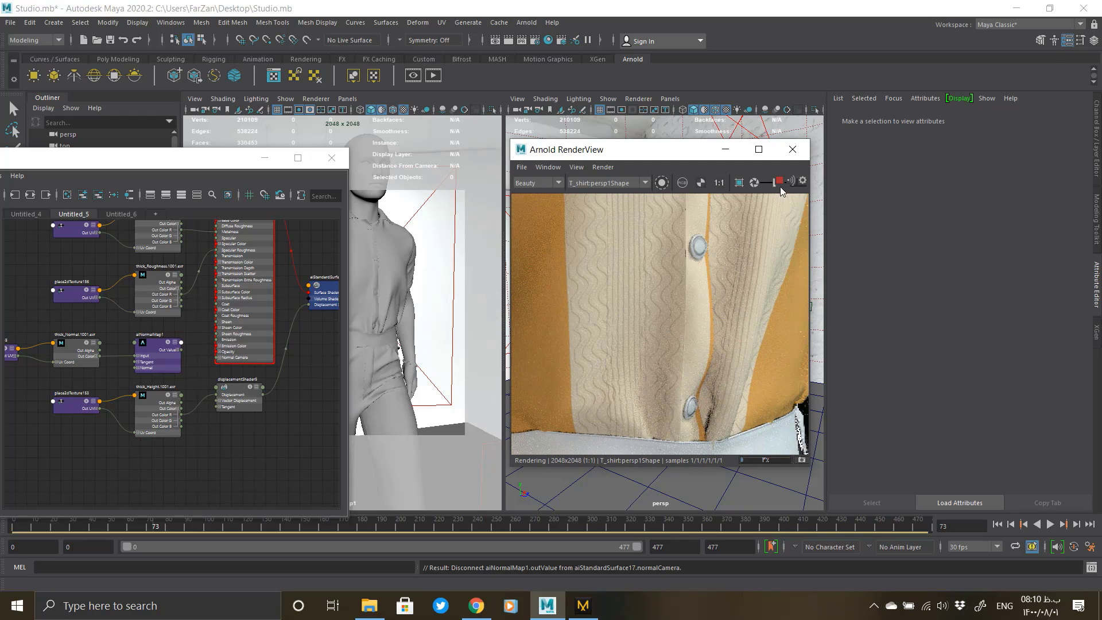
Step: Reconnect aiNormalMap1's Out Value to aiStandardSurface17's Normal Camera and set the normal map's Strength to 1
{"action": "left_click_drag", "start_coordinate": [177, 349], "coordinate": [217, 358]}
{"action": "left_click", "coordinate": [164, 346]}
{"action": "double_click", "coordinate": [944, 243]}
{"action": "type", "text": "1"}
{"action": "key", "text": "Return"}
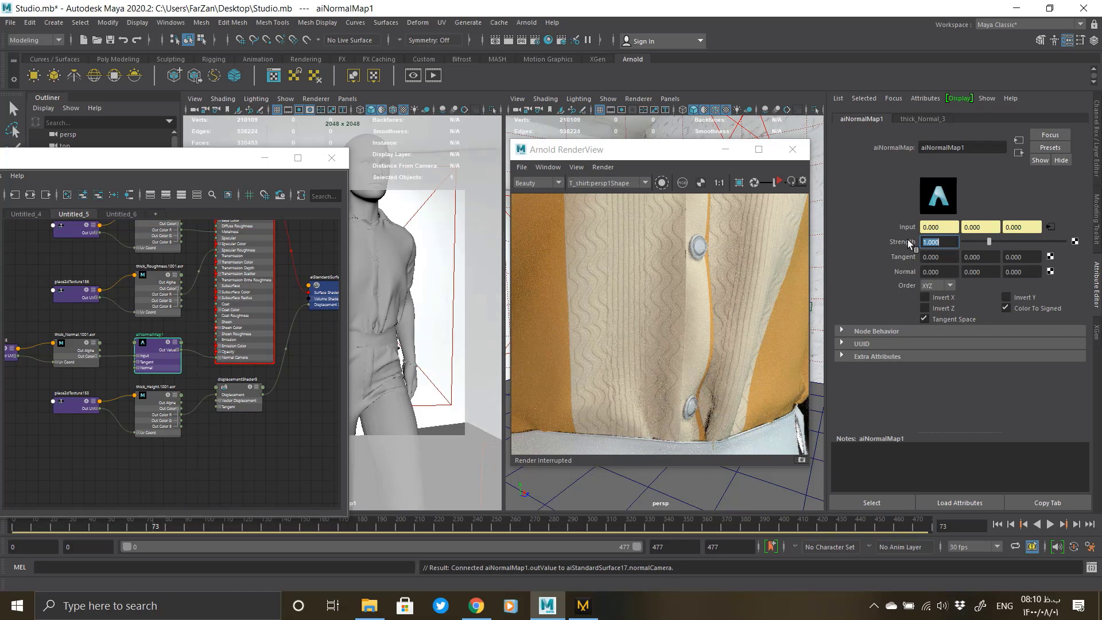
Step: Render a crop region over the shirt's shoulder with the normal map connected, and again with it disconnected
{"action": "scroll", "coordinate": [615, 323], "scroll_direction": "down", "scroll_amount": 2}
{"action": "scroll", "coordinate": [699, 288], "scroll_direction": "up", "scroll_amount": 5}
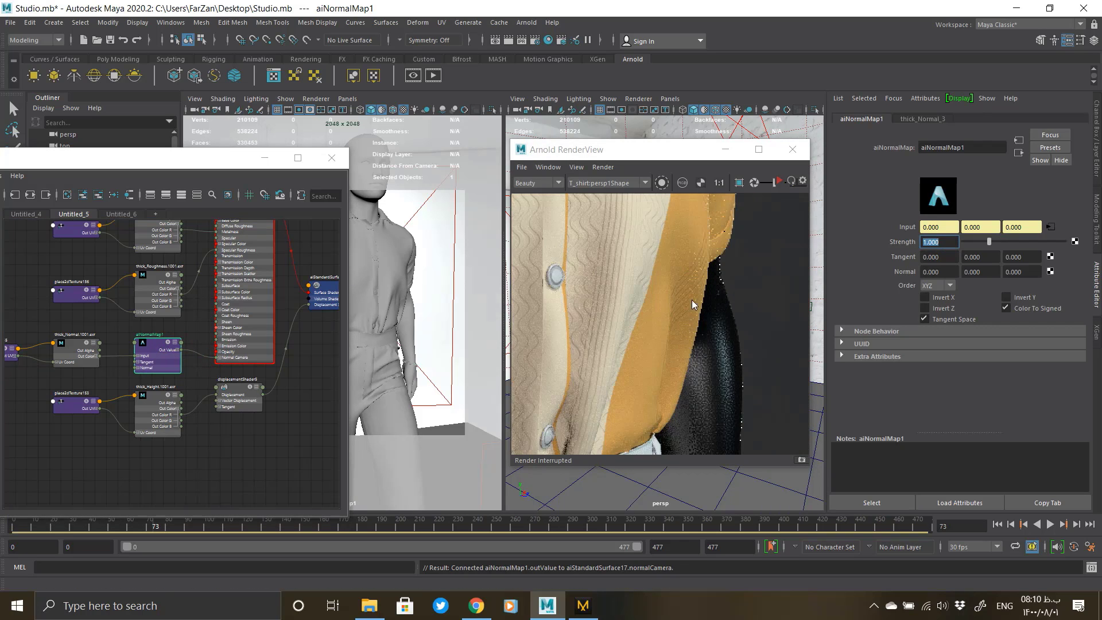
{"action": "scroll", "coordinate": [691, 282], "scroll_direction": "down", "scroll_amount": 8}
{"action": "scroll", "coordinate": [618, 212], "scroll_direction": "up", "scroll_amount": 6}
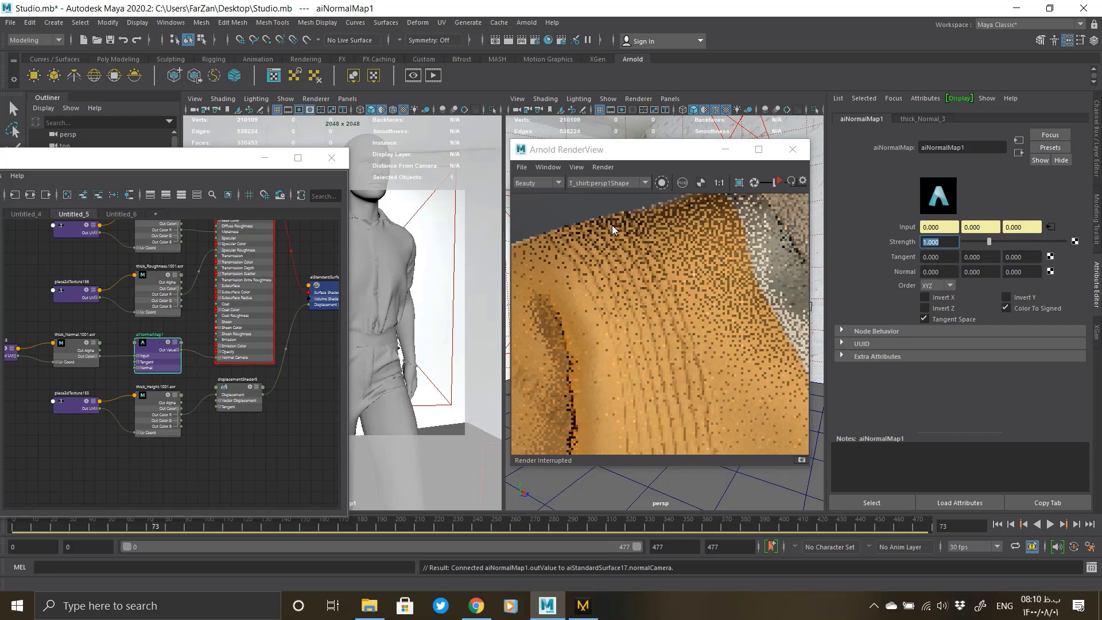
{"action": "scroll", "coordinate": [604, 226], "scroll_direction": "down", "scroll_amount": 1}
{"action": "left_click", "coordinate": [739, 181]}
{"action": "left_click_drag", "start_coordinate": [563, 212], "coordinate": [567, 213]}
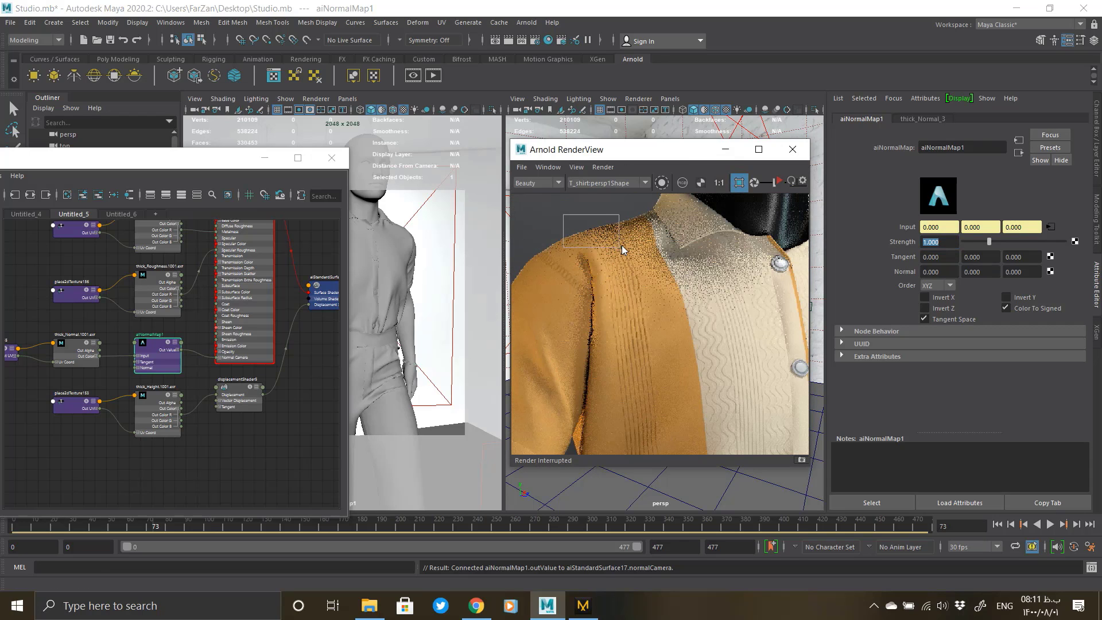
{"action": "scroll", "coordinate": [547, 267], "scroll_direction": "up", "scroll_amount": 4}
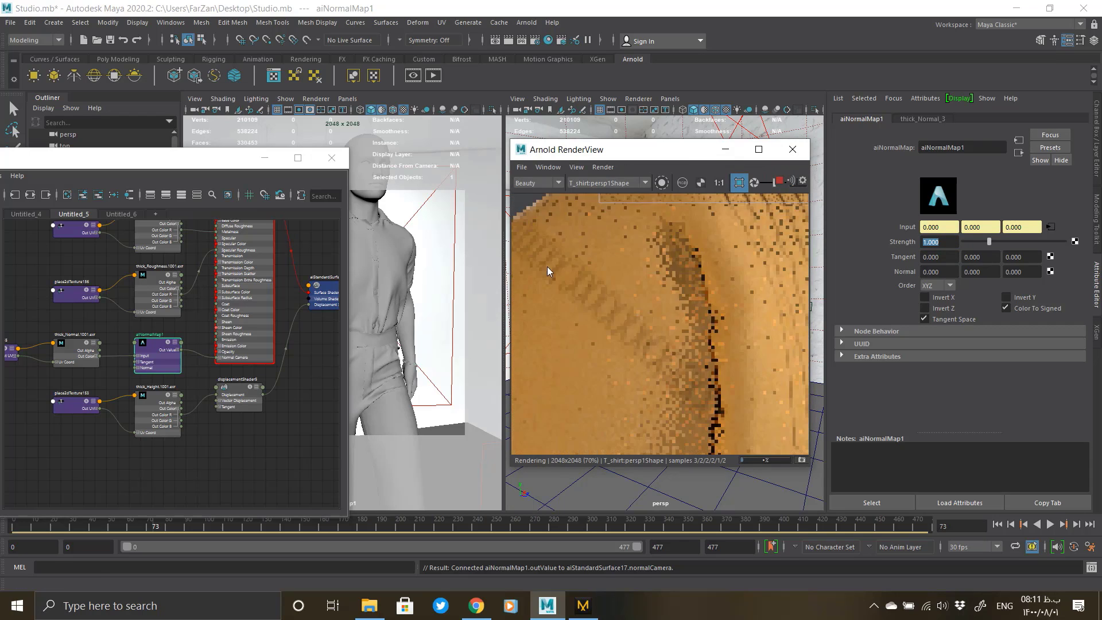
{"action": "scroll", "coordinate": [595, 346], "scroll_direction": "down", "scroll_amount": 2}
{"action": "scroll", "coordinate": [679, 239], "scroll_direction": "up", "scroll_amount": 3}
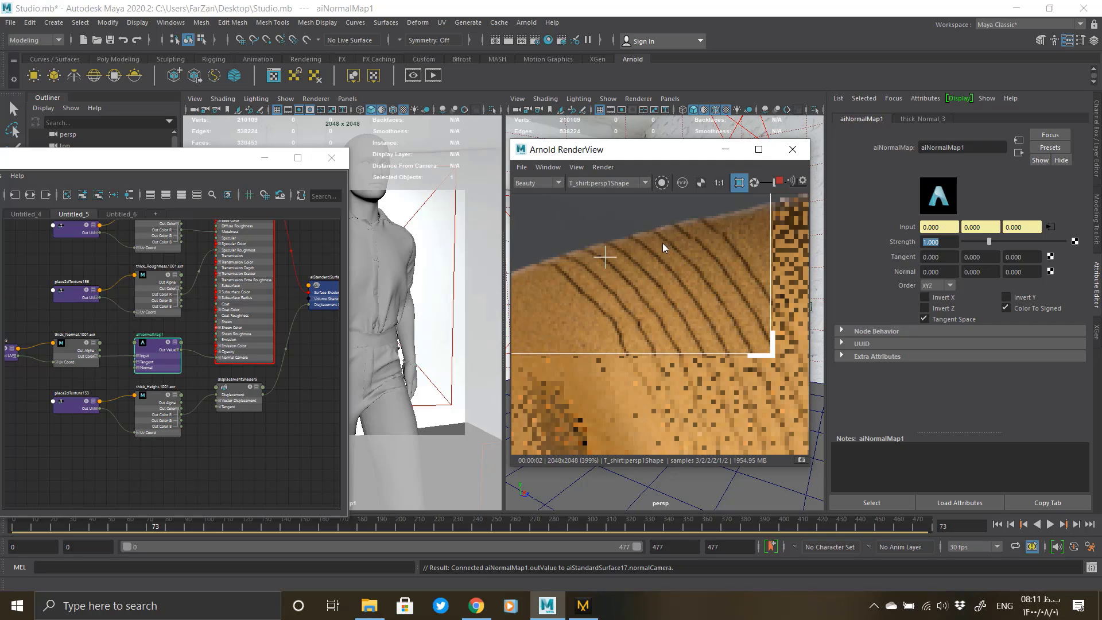
{"action": "key", "text": "ctrl+z"}
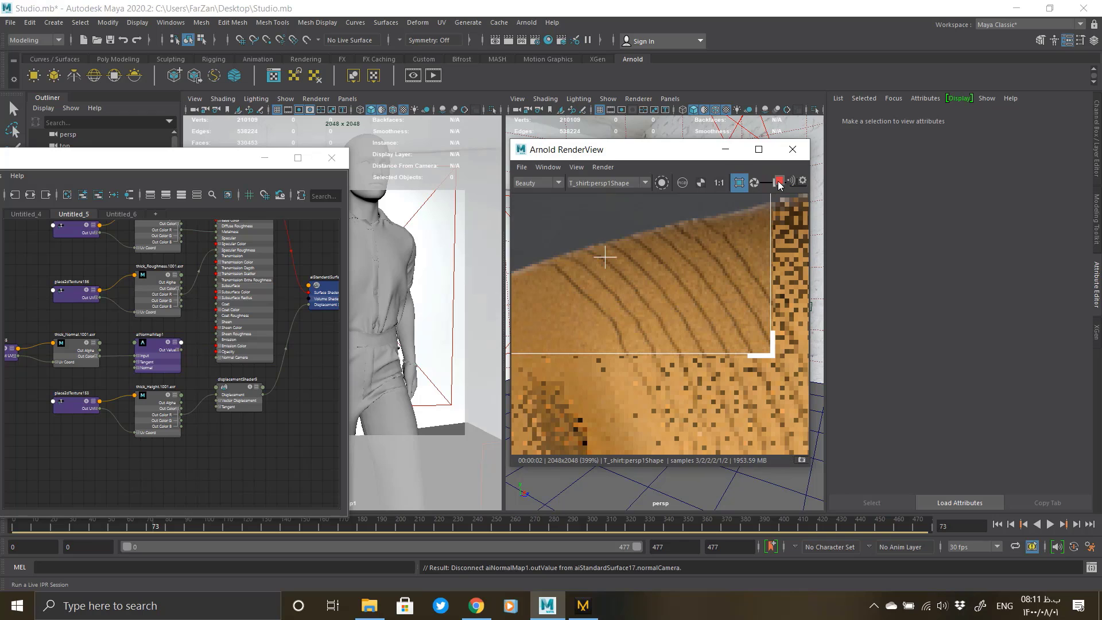
Step: Reconnect aiNormalMap1's Out Value to aiStandardSurface17's Normal Camera and set its Strength to 0.6
{"action": "scroll", "coordinate": [177, 353], "scroll_direction": "up", "scroll_amount": 3}
{"action": "left_click_drag", "start_coordinate": [184, 345], "coordinate": [255, 362]}
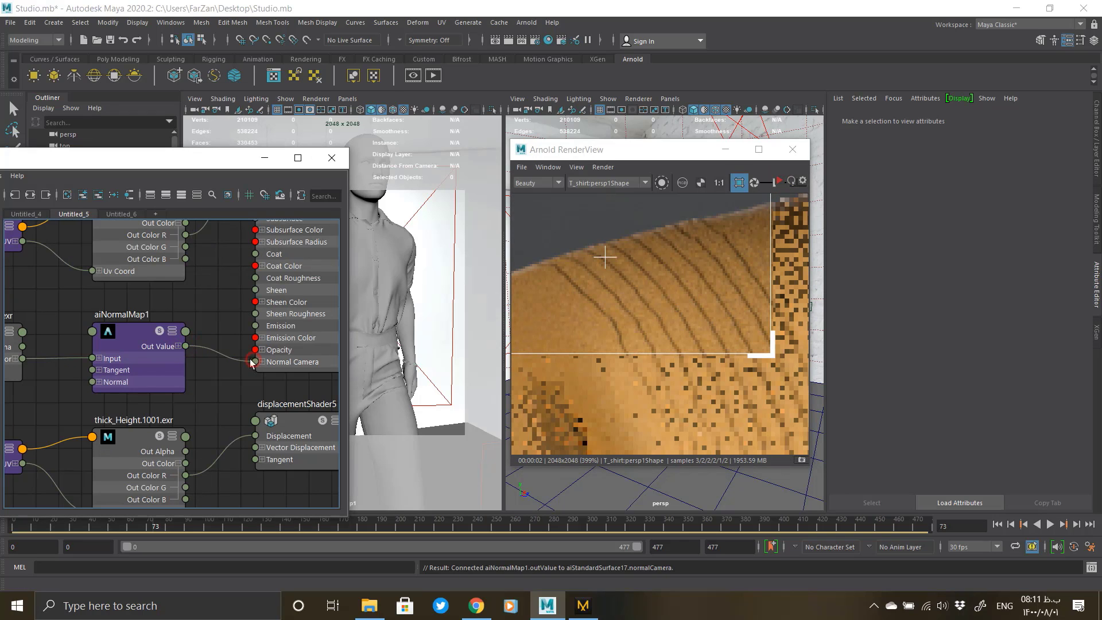
{"action": "left_click", "coordinate": [141, 338]}
{"action": "scroll", "coordinate": [660, 271], "scroll_direction": "down", "scroll_amount": 5}
{"action": "scroll", "coordinate": [659, 268], "scroll_direction": "up", "scroll_amount": 3}
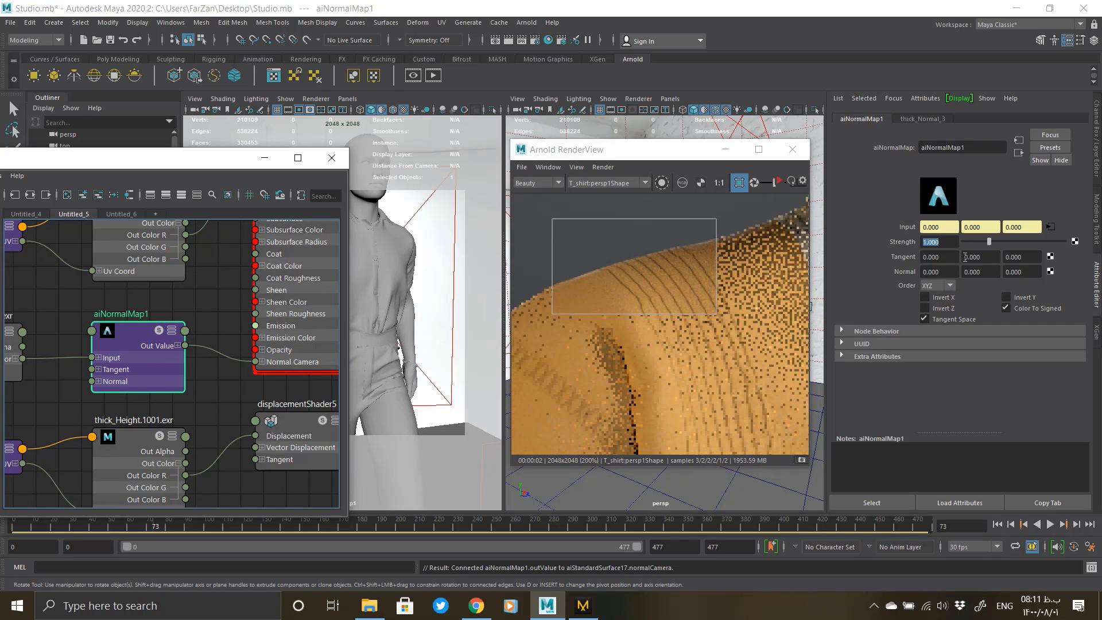
{"action": "left_click_drag", "start_coordinate": [944, 242], "coordinate": [911, 244]}
{"action": "type", "text": "0.6"}
{"action": "key", "text": "Return"}
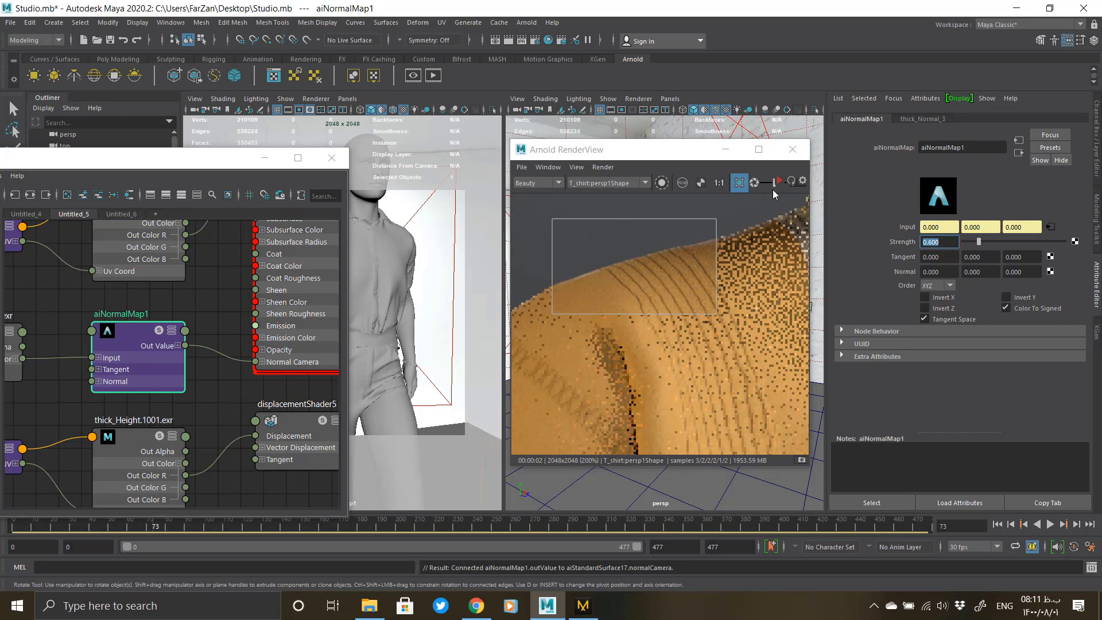
Step: Turn off the crop region and examine the shirt's knit relief and the waistband in a full-frame render
{"action": "scroll", "coordinate": [629, 267], "scroll_direction": "down", "scroll_amount": 4}
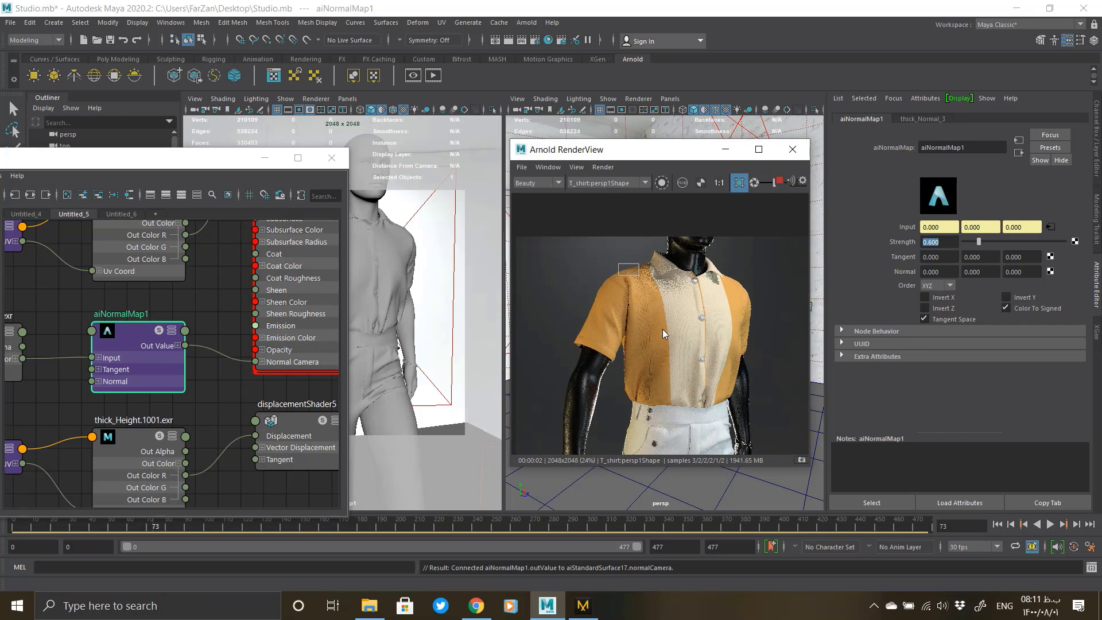
{"action": "scroll", "coordinate": [590, 311], "scroll_direction": "up", "scroll_amount": 3}
{"action": "scroll", "coordinate": [591, 312], "scroll_direction": "down", "scroll_amount": 3}
{"action": "scroll", "coordinate": [651, 320], "scroll_direction": "up", "scroll_amount": 3}
{"action": "scroll", "coordinate": [651, 314], "scroll_direction": "down", "scroll_amount": 4}
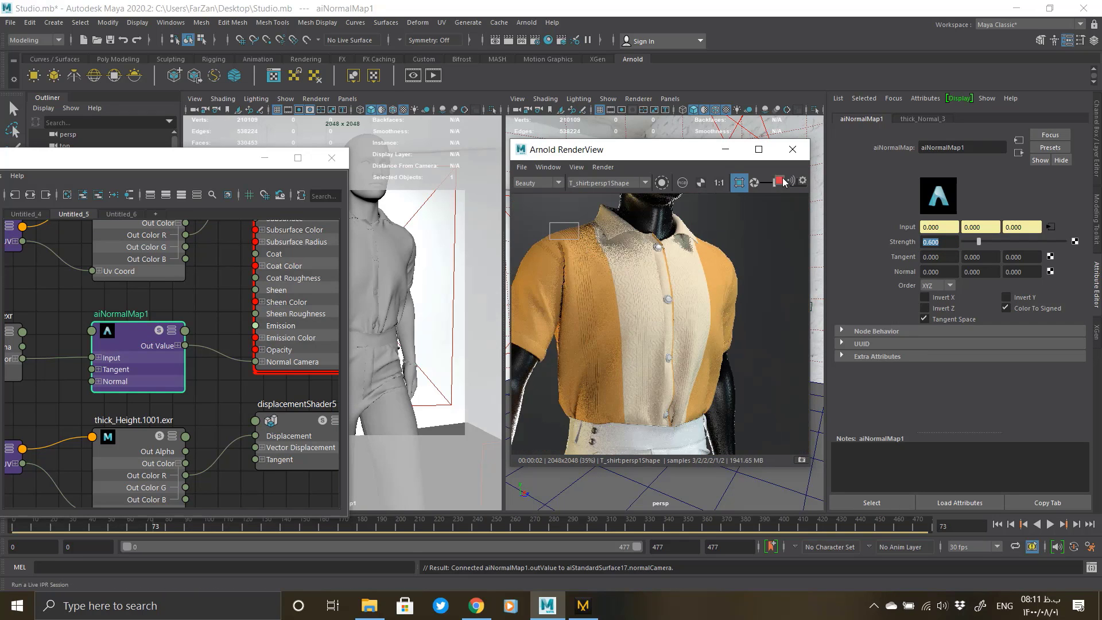
{"action": "scroll", "coordinate": [648, 314], "scroll_direction": "up", "scroll_amount": 3}
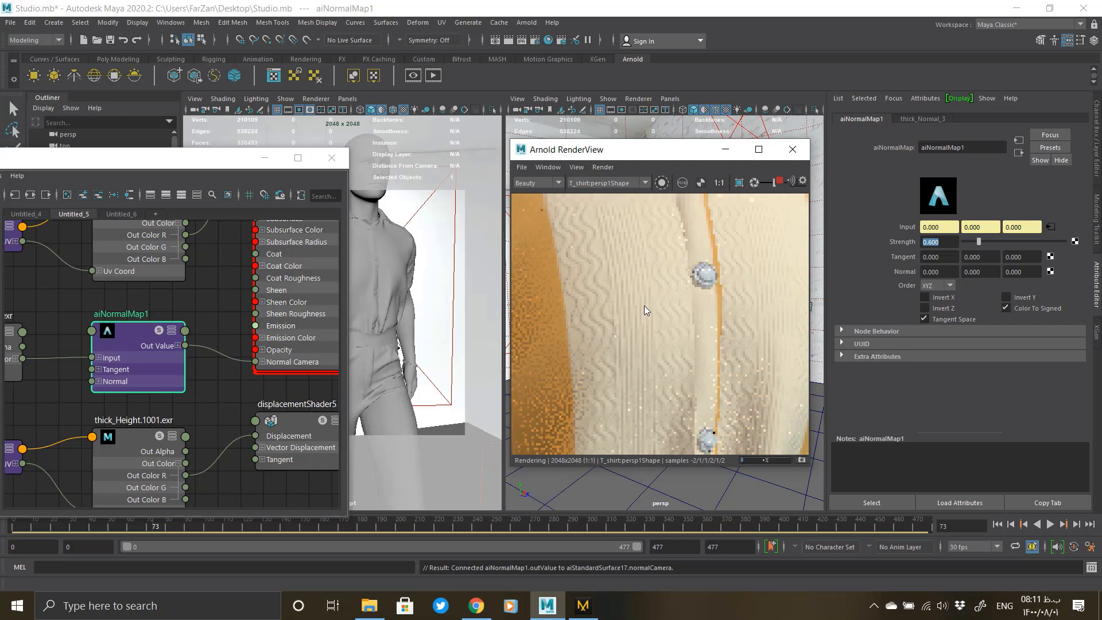
{"action": "scroll", "coordinate": [645, 307], "scroll_direction": "down", "scroll_amount": 3}
{"action": "scroll", "coordinate": [606, 405], "scroll_direction": "down", "scroll_amount": 1}
{"action": "scroll", "coordinate": [606, 406], "scroll_direction": "up", "scroll_amount": 3}
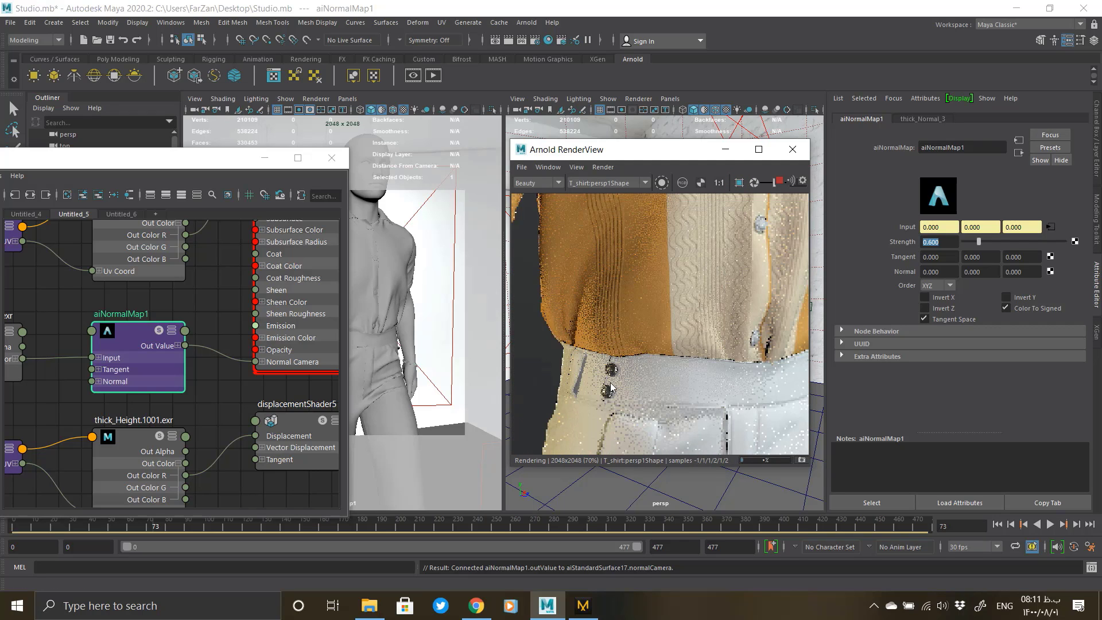
{"action": "scroll", "coordinate": [608, 390], "scroll_direction": "down", "scroll_amount": 3}
Step: Set the Scale of displacementShader5 to 2 and restart the render
{"action": "left_click", "coordinate": [297, 421]}
{"action": "left_click", "coordinate": [935, 266]}
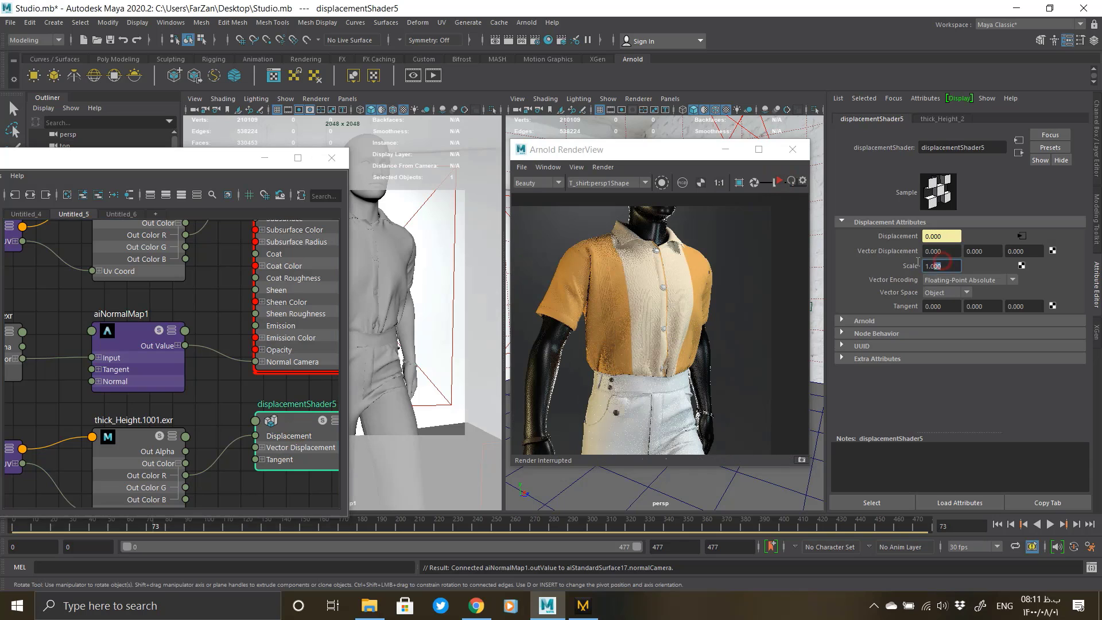
{"action": "left_click", "coordinate": [778, 183]}
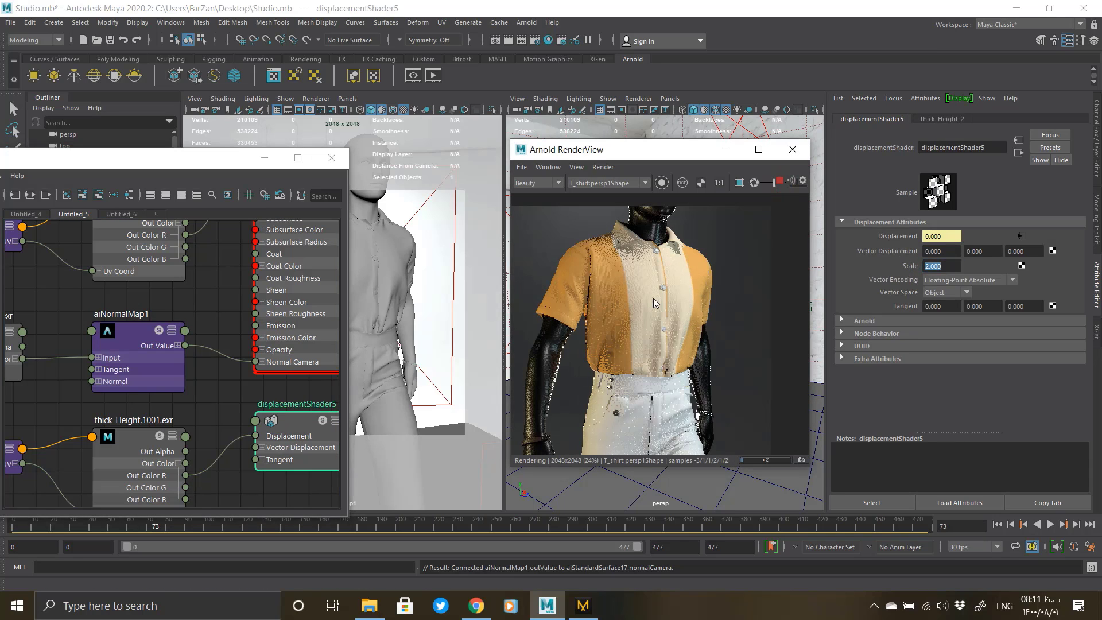
Step: Examine the stronger displacement on the shirt's button placket, collar and shoulder in the render
{"action": "scroll", "coordinate": [644, 319], "scroll_direction": "up", "scroll_amount": 4}
{"action": "scroll", "coordinate": [660, 345], "scroll_direction": "down", "scroll_amount": 5}
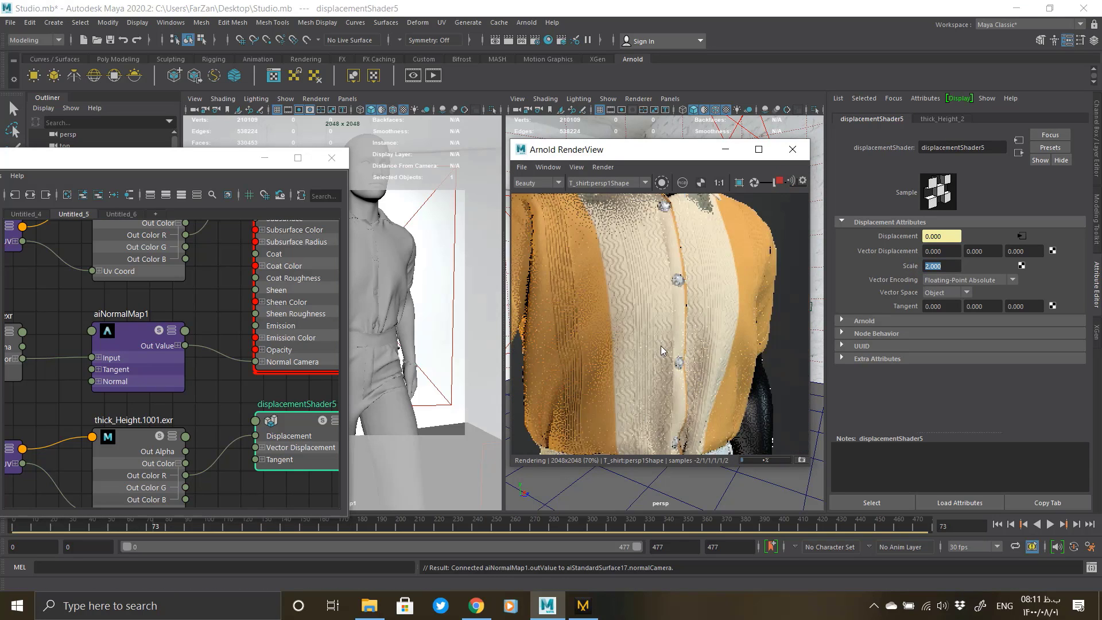
{"action": "scroll", "coordinate": [611, 369], "scroll_direction": "up", "scroll_amount": 6}
{"action": "scroll", "coordinate": [599, 292], "scroll_direction": "down", "scroll_amount": 4}
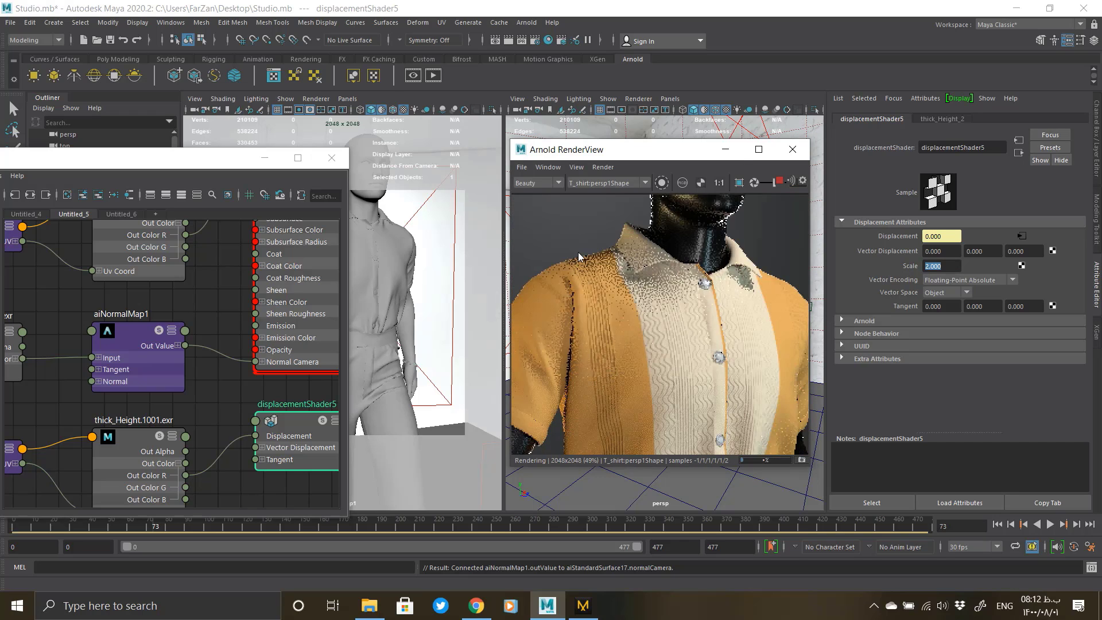
{"action": "scroll", "coordinate": [577, 252], "scroll_direction": "up", "scroll_amount": 4}
{"action": "scroll", "coordinate": [580, 270], "scroll_direction": "down", "scroll_amount": 5}
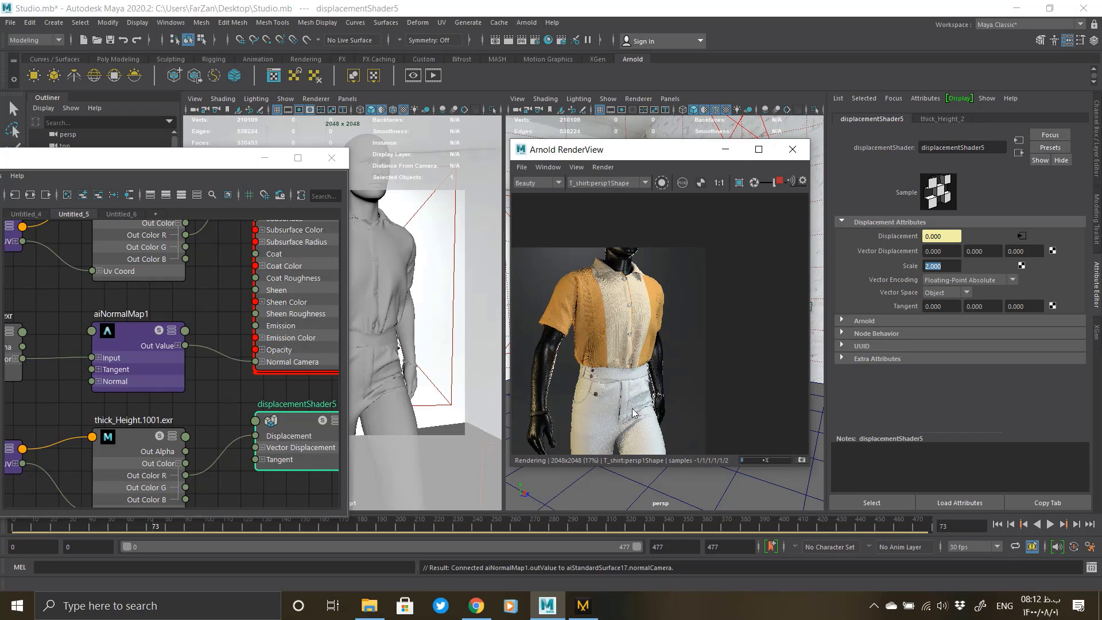
Step: Examine the render around the trousers' waistband and pocket and along the shirt's lower hem
{"action": "scroll", "coordinate": [608, 389], "scroll_direction": "up", "scroll_amount": 2}
{"action": "scroll", "coordinate": [536, 439], "scroll_direction": "down", "scroll_amount": 2}
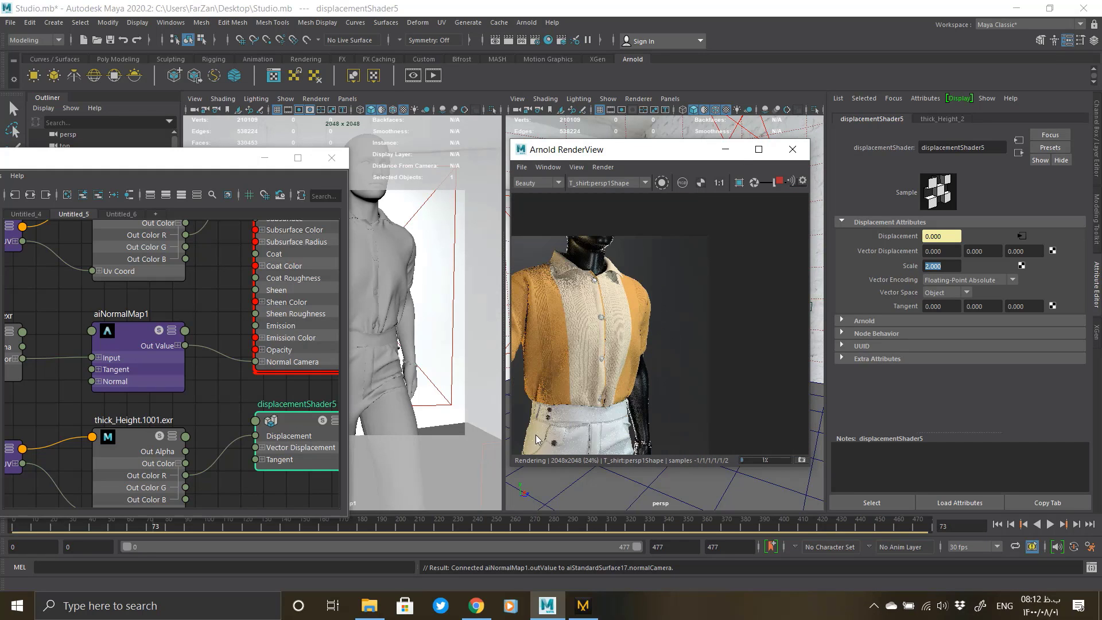
{"action": "scroll", "coordinate": [552, 451], "scroll_direction": "up", "scroll_amount": 4}
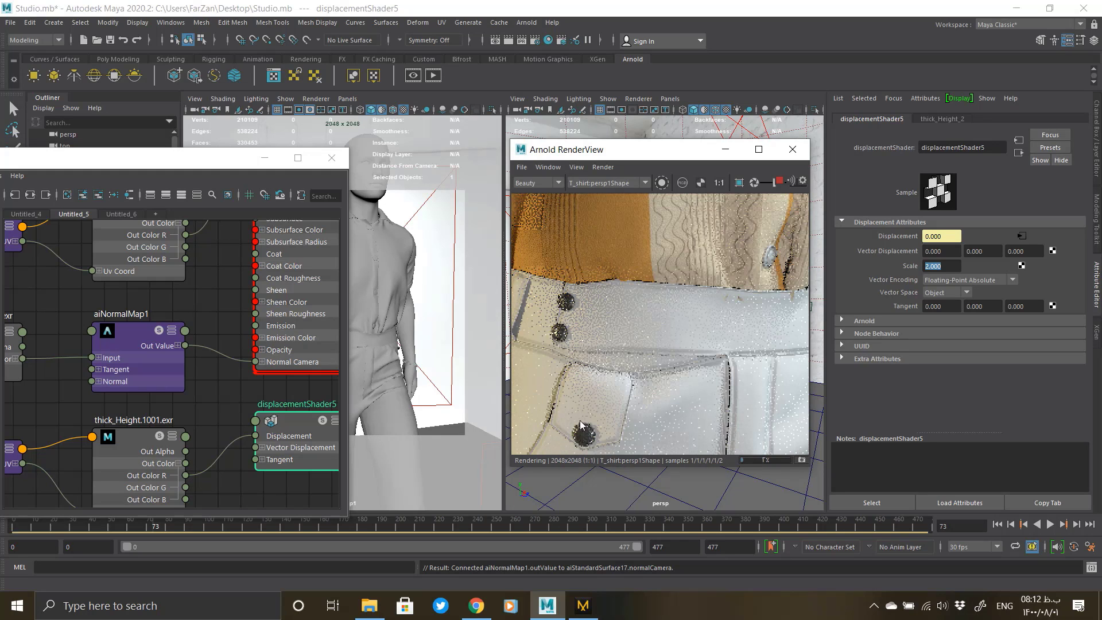
{"action": "scroll", "coordinate": [581, 425], "scroll_direction": "up", "scroll_amount": 2}
{"action": "scroll", "coordinate": [585, 443], "scroll_direction": "down", "scroll_amount": 5}
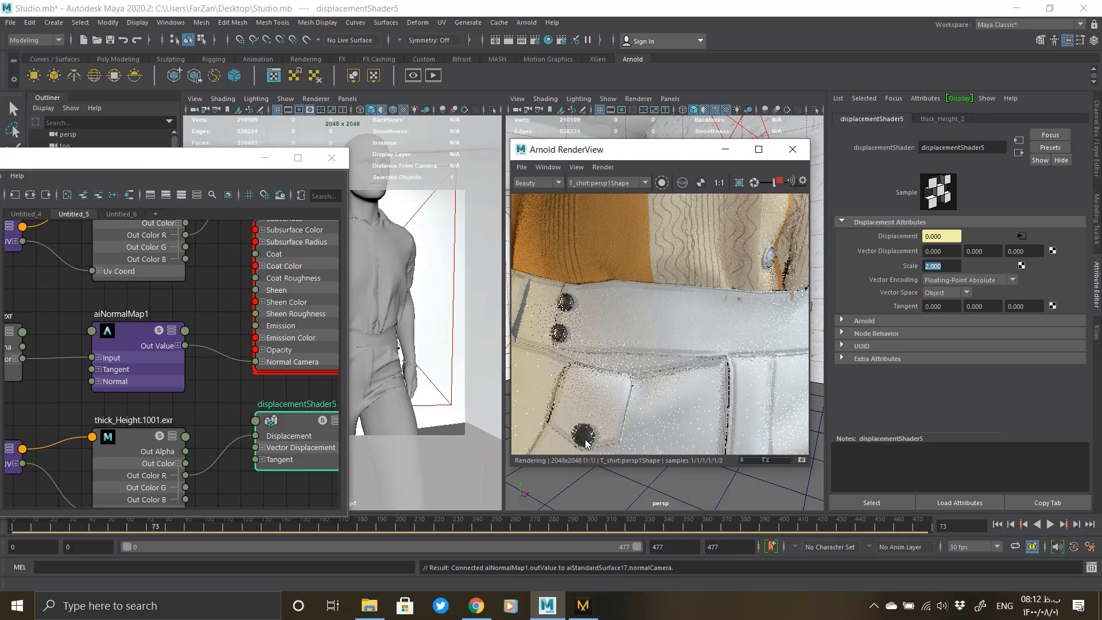
{"action": "scroll", "coordinate": [585, 443], "scroll_direction": "down", "scroll_amount": 1}
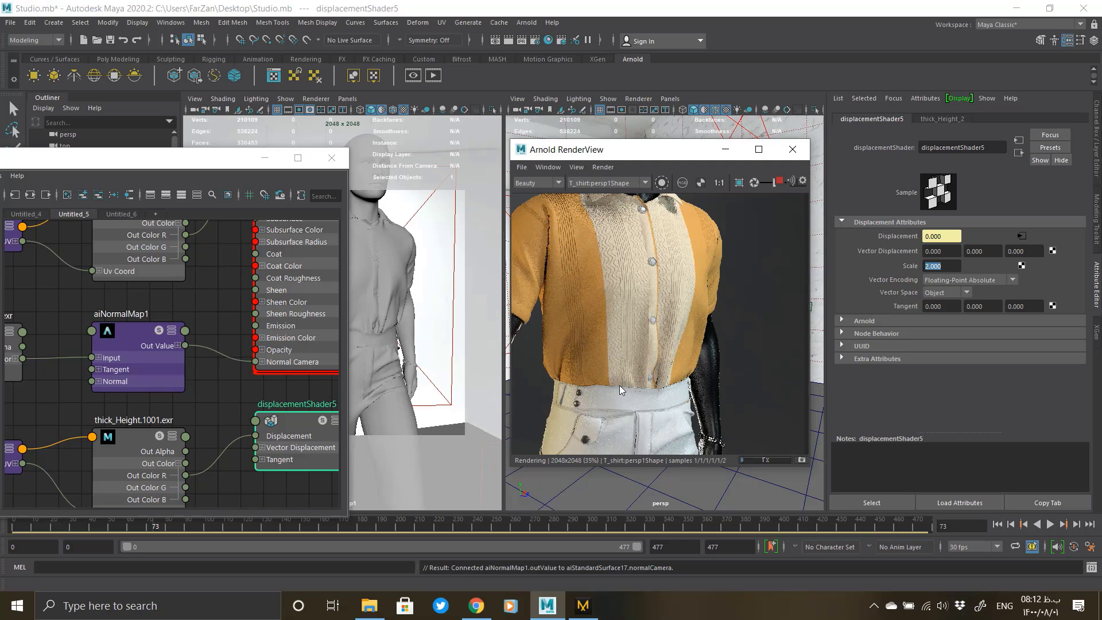
{"action": "scroll", "coordinate": [619, 390], "scroll_direction": "up", "scroll_amount": 4}
{"action": "scroll", "coordinate": [605, 410], "scroll_direction": "down", "scroll_amount": 3}
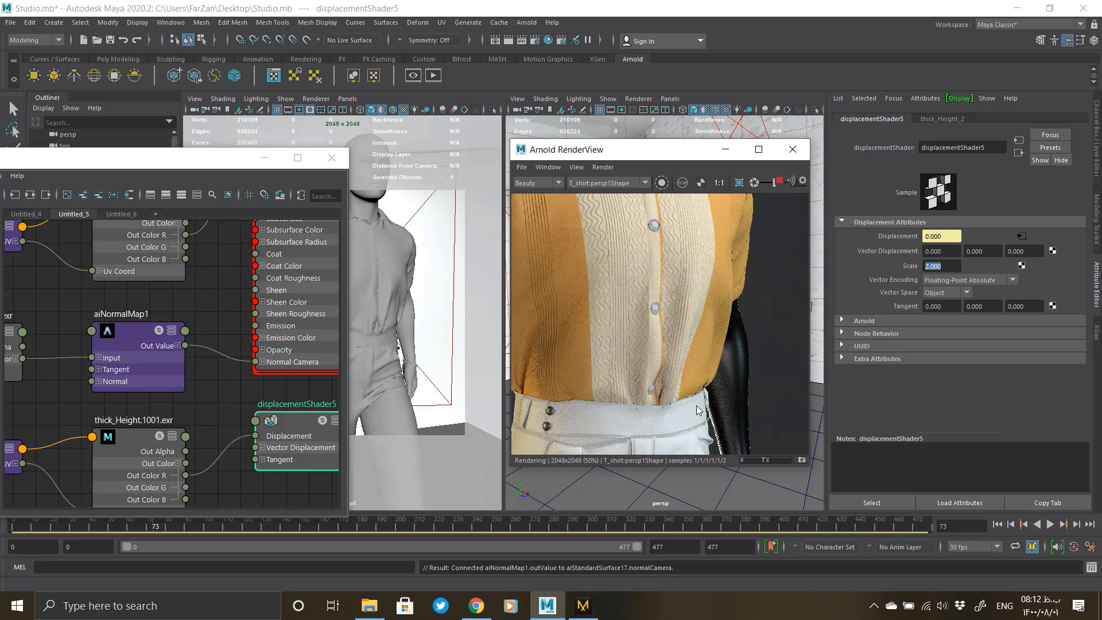
{"action": "scroll", "coordinate": [697, 410], "scroll_direction": "up", "scroll_amount": 3}
Step: Set the Scale of displacementShader5 to 1, then rerender to check the shirt and stop the render
{"action": "left_click", "coordinate": [921, 265]}
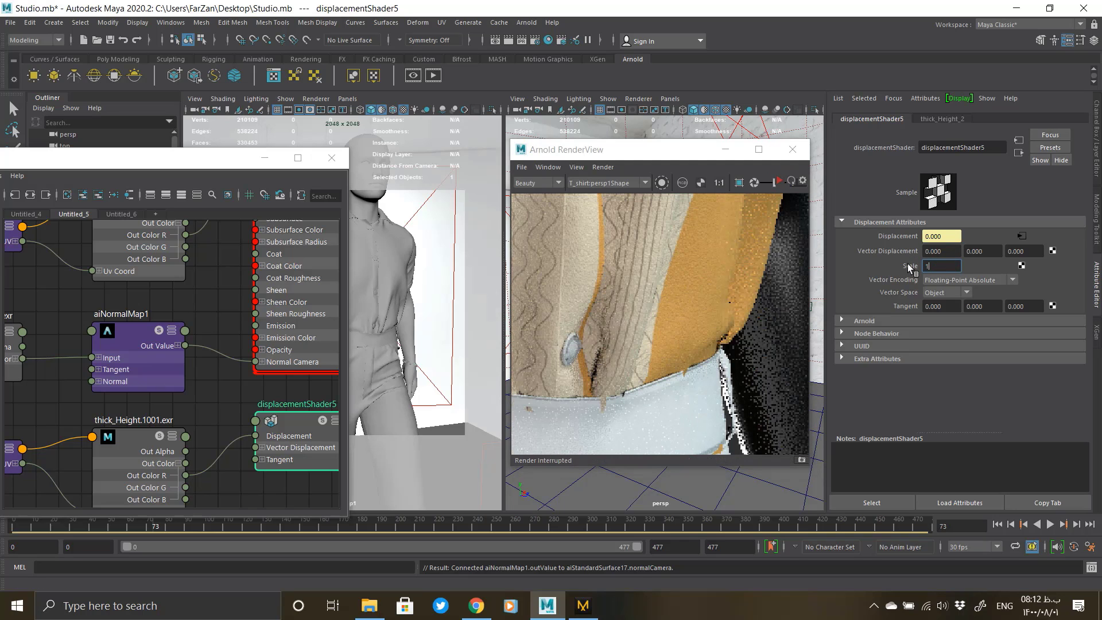
{"action": "left_click", "coordinate": [778, 183]}
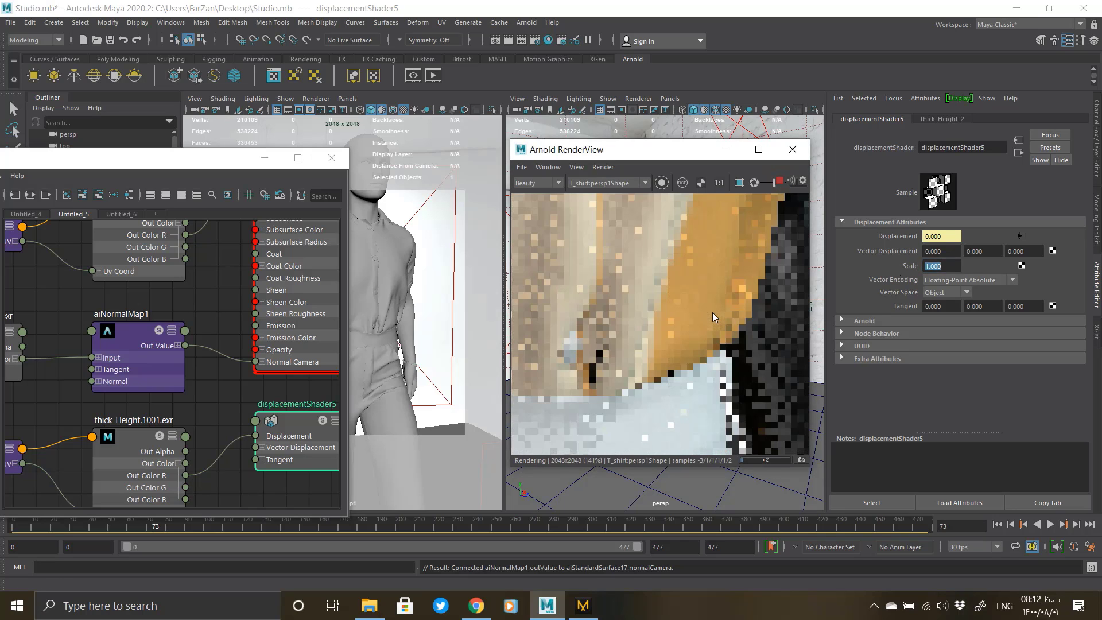
{"action": "scroll", "coordinate": [704, 326], "scroll_direction": "down", "scroll_amount": 5}
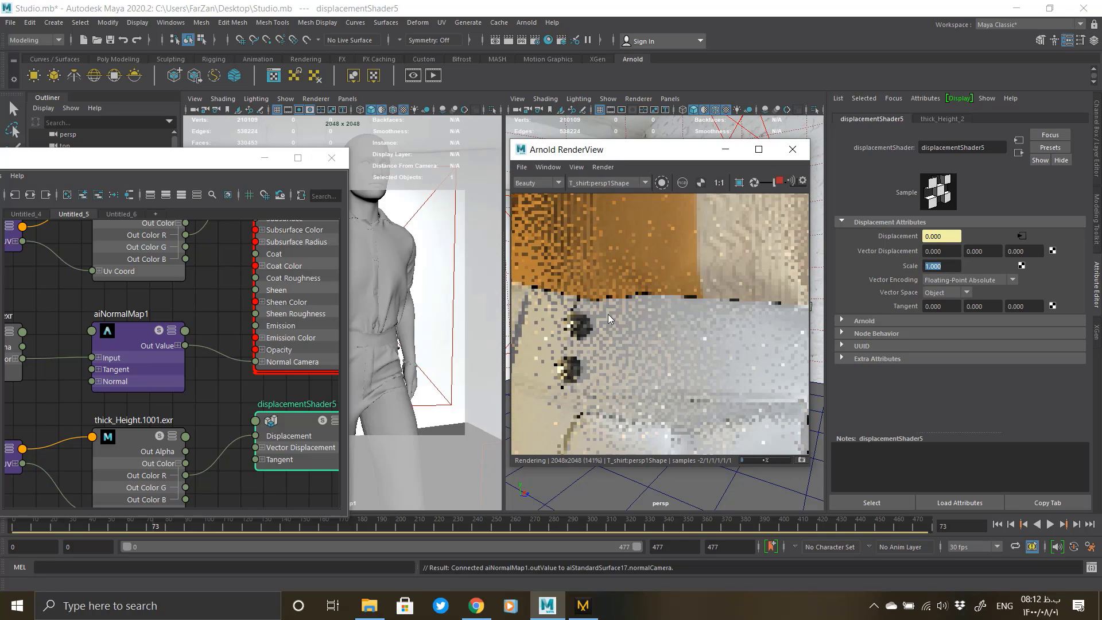
{"action": "scroll", "coordinate": [615, 385], "scroll_direction": "down", "scroll_amount": 2}
{"action": "scroll", "coordinate": [629, 272], "scroll_direction": "up", "scroll_amount": 4}
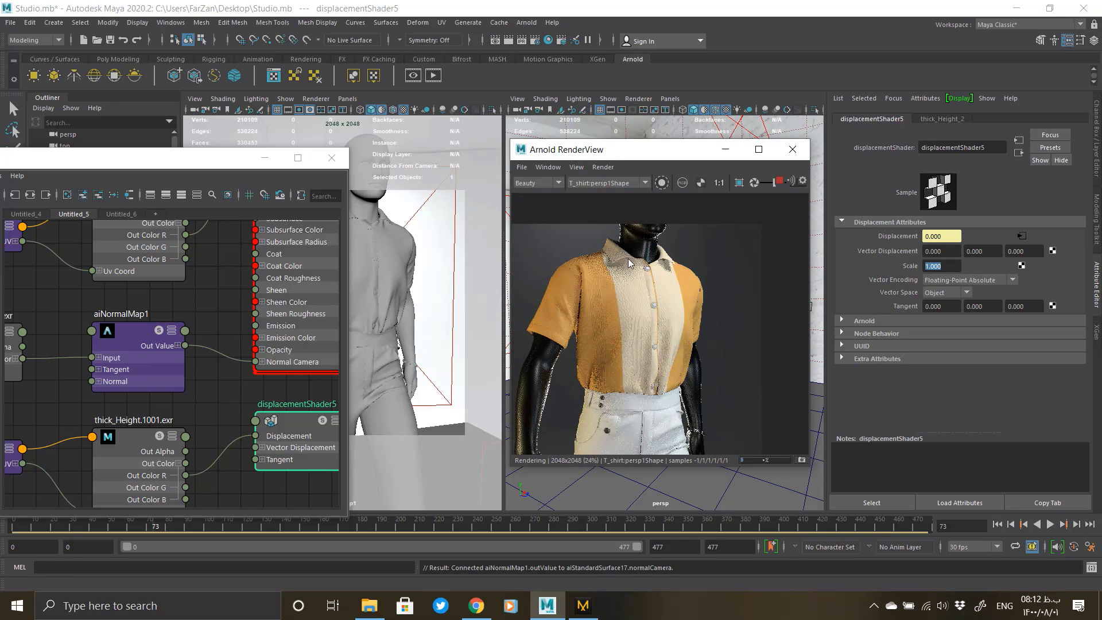
{"action": "scroll", "coordinate": [630, 272], "scroll_direction": "up", "scroll_amount": 3}
{"action": "left_click", "coordinate": [782, 182]}
{"action": "scroll", "coordinate": [726, 274], "scroll_direction": "down", "scroll_amount": 2}
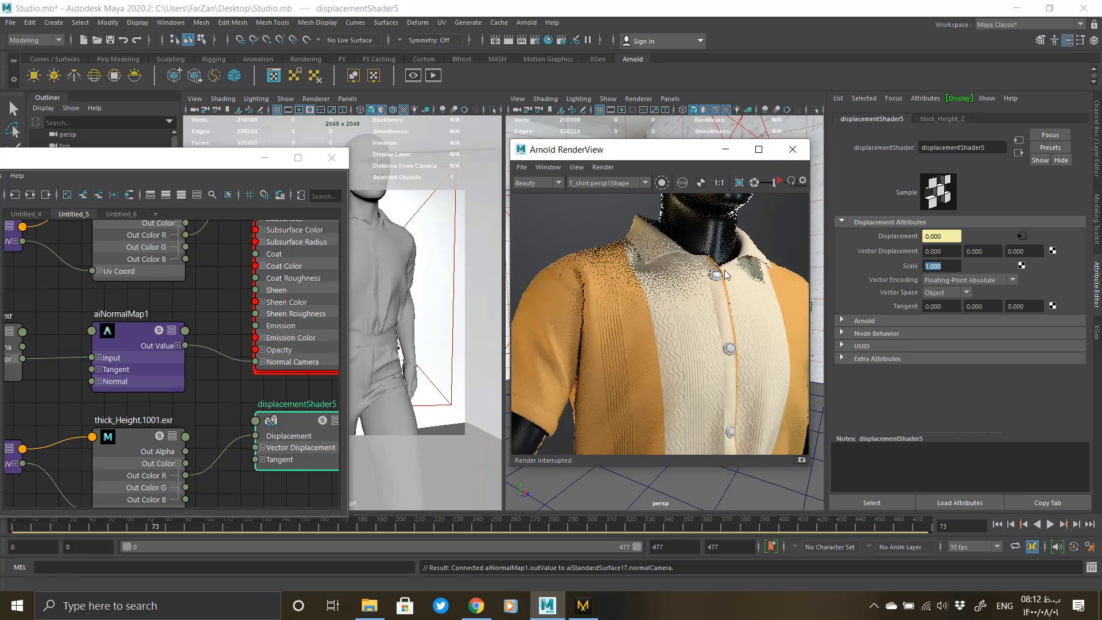
Step: Put the node editor away and select the floor plane under the character with the Move tool
{"action": "left_click", "coordinate": [265, 157]}
{"action": "scroll", "coordinate": [373, 335], "scroll_direction": "down", "scroll_amount": 5}
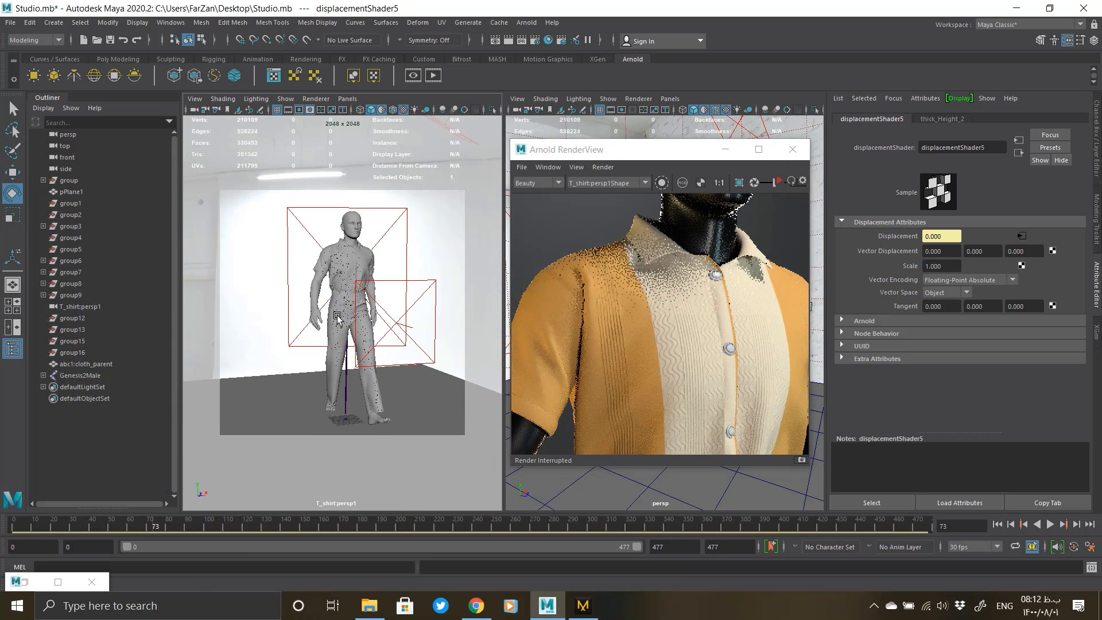
{"action": "scroll", "coordinate": [374, 335], "scroll_direction": "up", "scroll_amount": 10}
{"action": "left_click", "coordinate": [314, 400]}
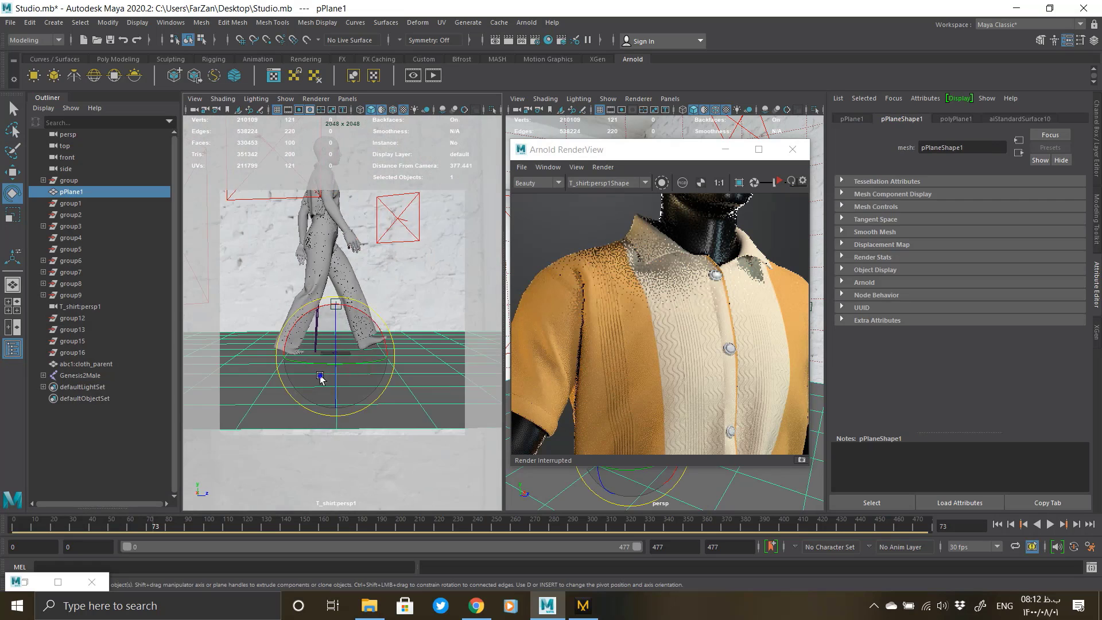
{"action": "scroll", "coordinate": [314, 400], "scroll_direction": "up", "scroll_amount": 3}
{"action": "middle_click_drag", "start_coordinate": [314, 400], "coordinate": [289, 379], "text": "alt"}
{"action": "key", "text": "w"}
{"action": "left_click_drag", "start_coordinate": [463, 323], "coordinate": [463, 323]}
Step: Reframe the T_shirt:persp1 camera on the full walking character and the floor from a front three-quarter angle
{"action": "scroll", "coordinate": [398, 351], "scroll_direction": "down", "scroll_amount": 10}
{"action": "left_click_drag", "start_coordinate": [398, 351], "coordinate": [277, 312], "text": "alt"}
{"action": "middle_click_drag", "start_coordinate": [277, 312], "coordinate": [264, 393], "text": "alt"}
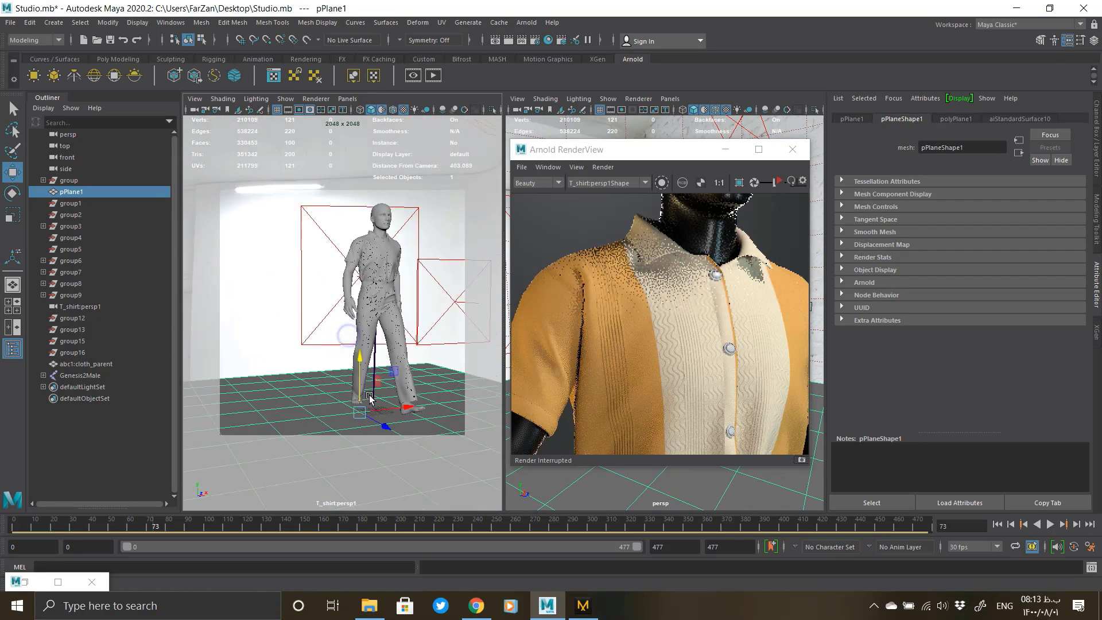
{"action": "left_click_drag", "start_coordinate": [378, 350], "coordinate": [338, 350], "text": "alt"}
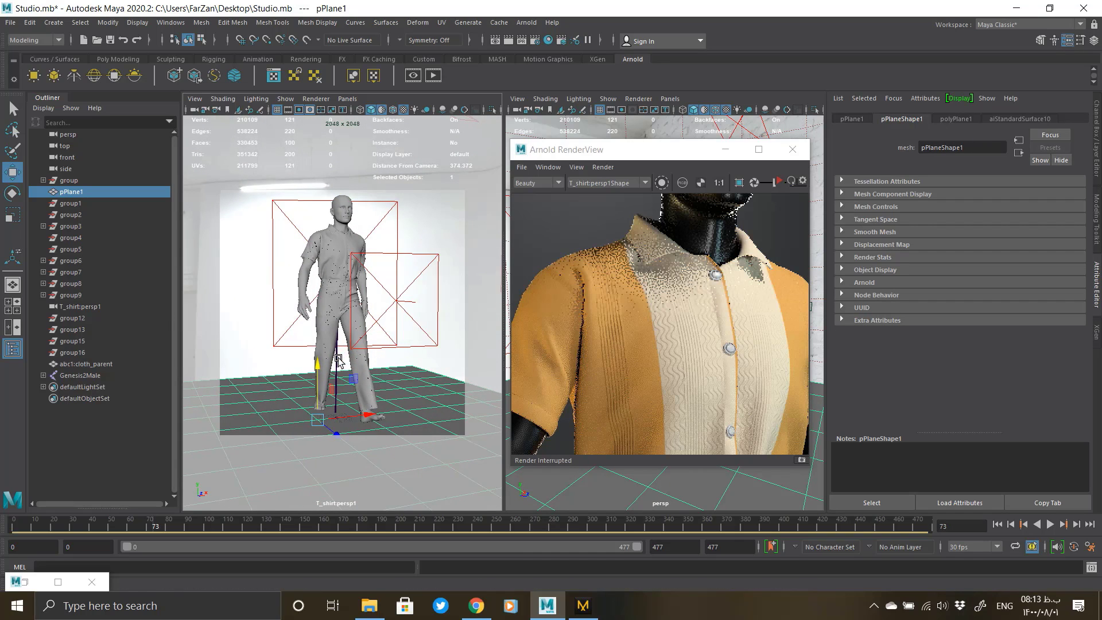
{"action": "middle_click_drag", "start_coordinate": [338, 350], "coordinate": [341, 353], "text": "alt"}
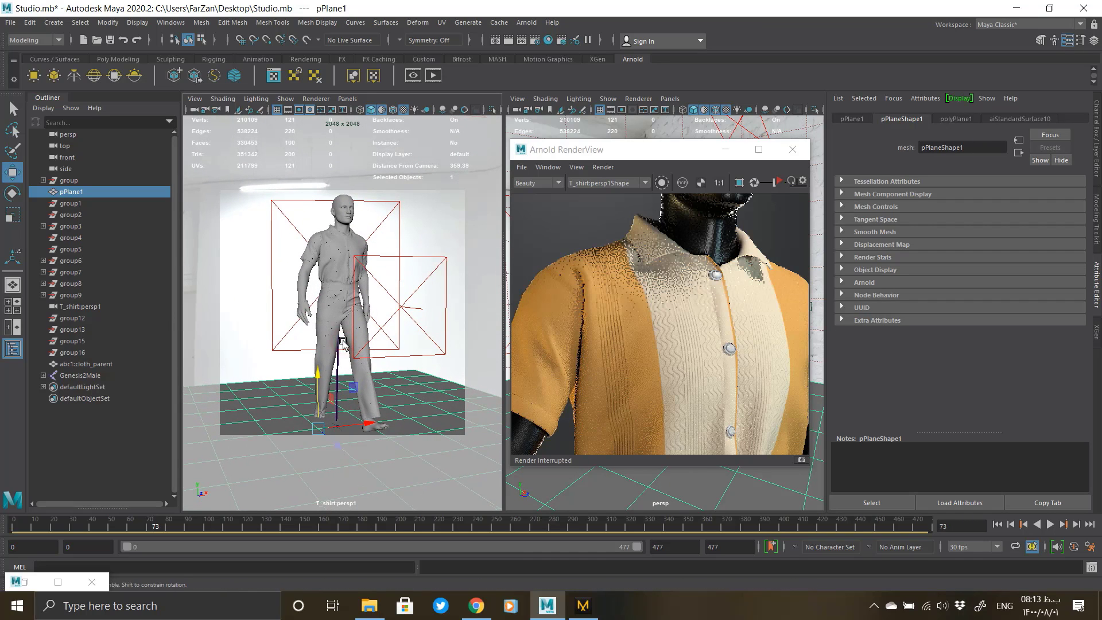
{"action": "left_click_drag", "start_coordinate": [259, 394], "coordinate": [258, 404], "text": "alt"}
Step: Set the Specular Weight of the floor's aiStandardSurface10 material to 0.442 and rerender
{"action": "left_click", "coordinate": [1025, 119]}
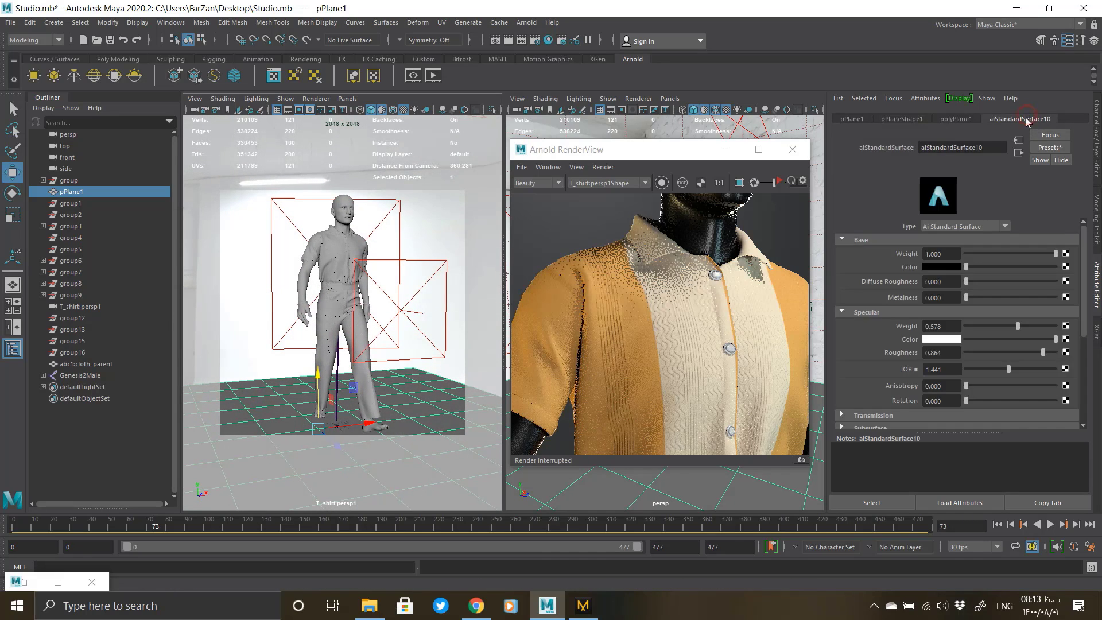
{"action": "left_click_drag", "start_coordinate": [1006, 325], "coordinate": [1004, 326]}
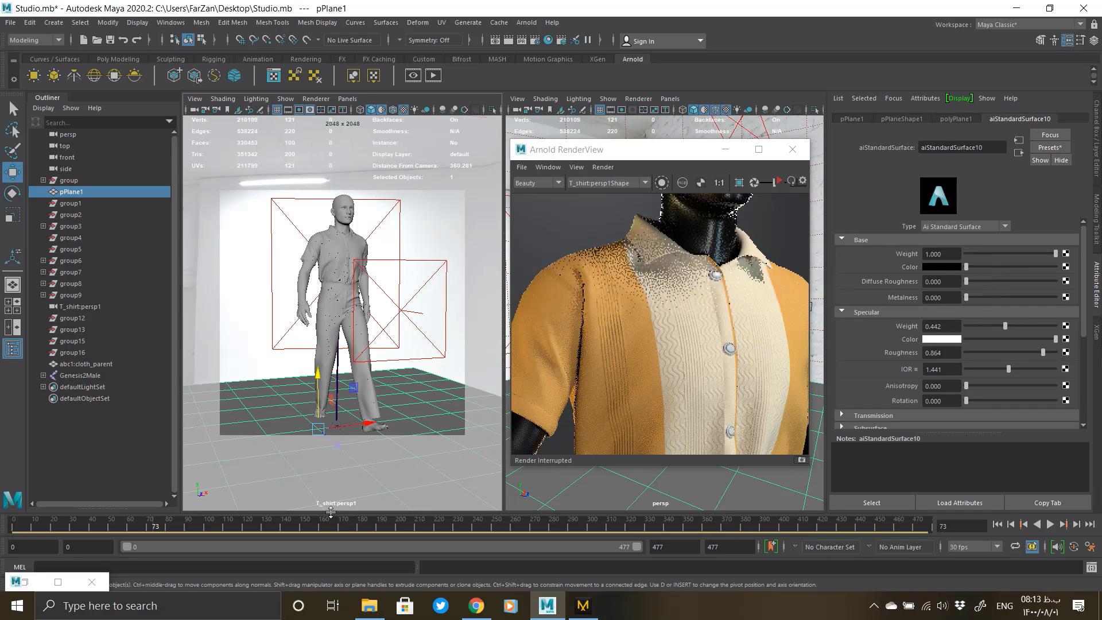
{"action": "scroll", "coordinate": [650, 280], "scroll_direction": "down", "scroll_amount": 5}
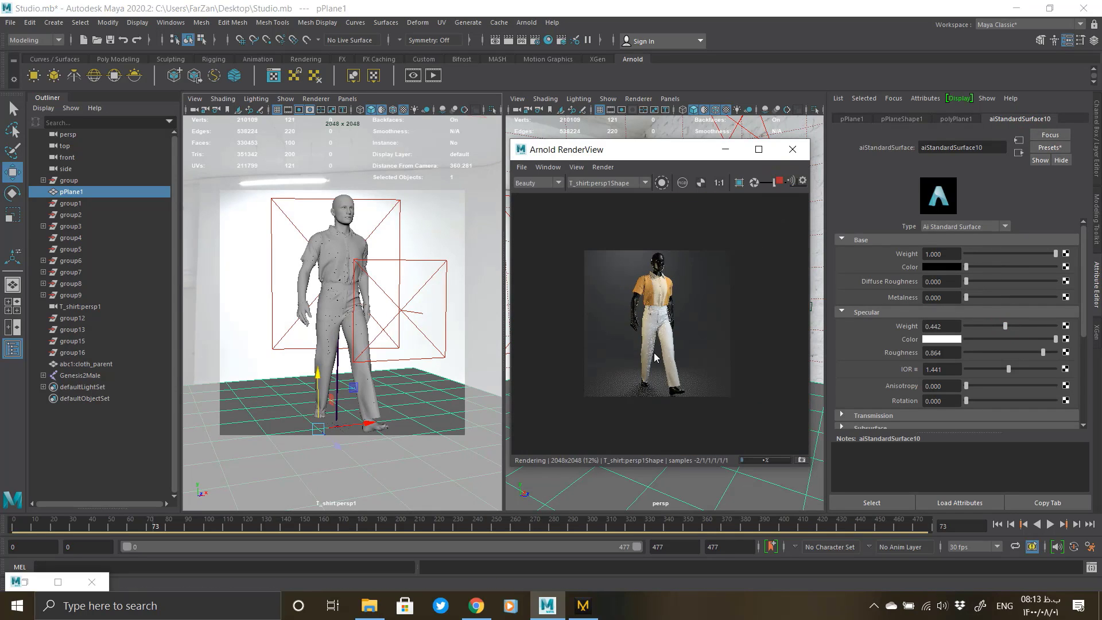
Step: Orbit the T_shirt:persp1 camera slightly around the character, check the shirt and trousers in the updated render, and stop it
{"action": "scroll", "coordinate": [651, 280], "scroll_direction": "up", "scroll_amount": 2}
{"action": "left_click_drag", "start_coordinate": [367, 332], "coordinate": [371, 329], "text": "alt"}
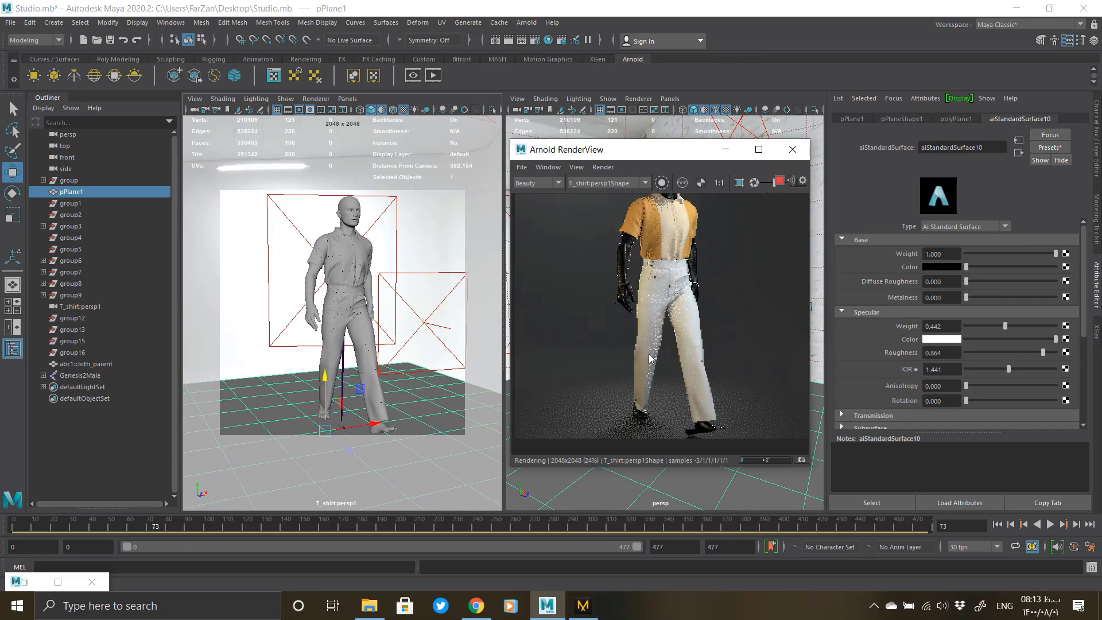
{"action": "scroll", "coordinate": [649, 358], "scroll_direction": "down", "scroll_amount": 2}
{"action": "scroll", "coordinate": [668, 310], "scroll_direction": "up", "scroll_amount": 3}
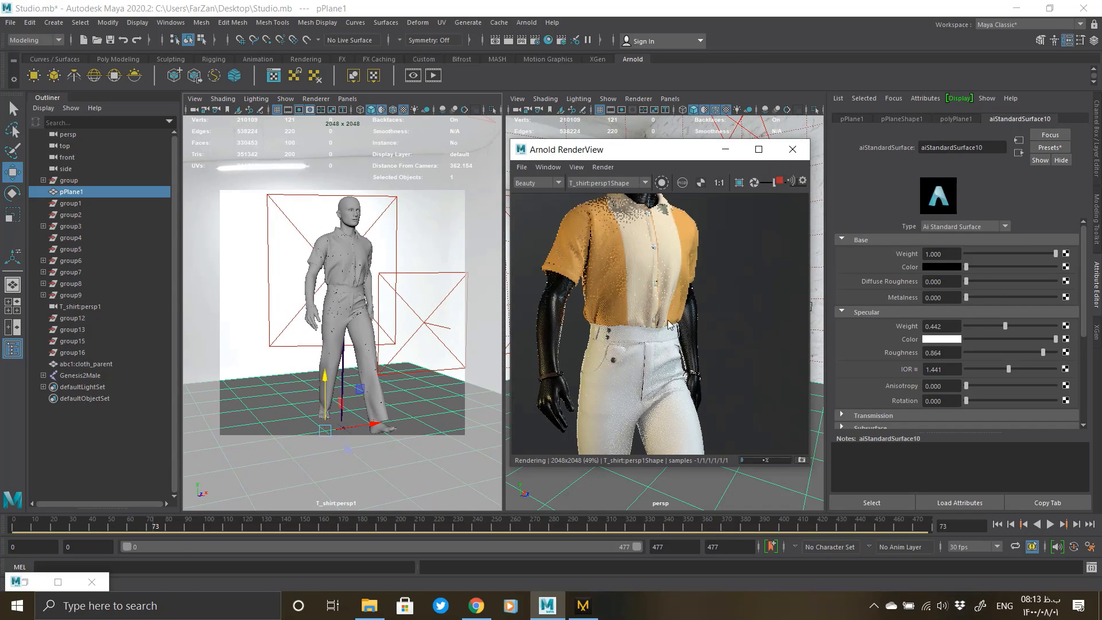
{"action": "scroll", "coordinate": [657, 333], "scroll_direction": "up", "scroll_amount": 2}
{"action": "scroll", "coordinate": [646, 326], "scroll_direction": "down", "scroll_amount": 4}
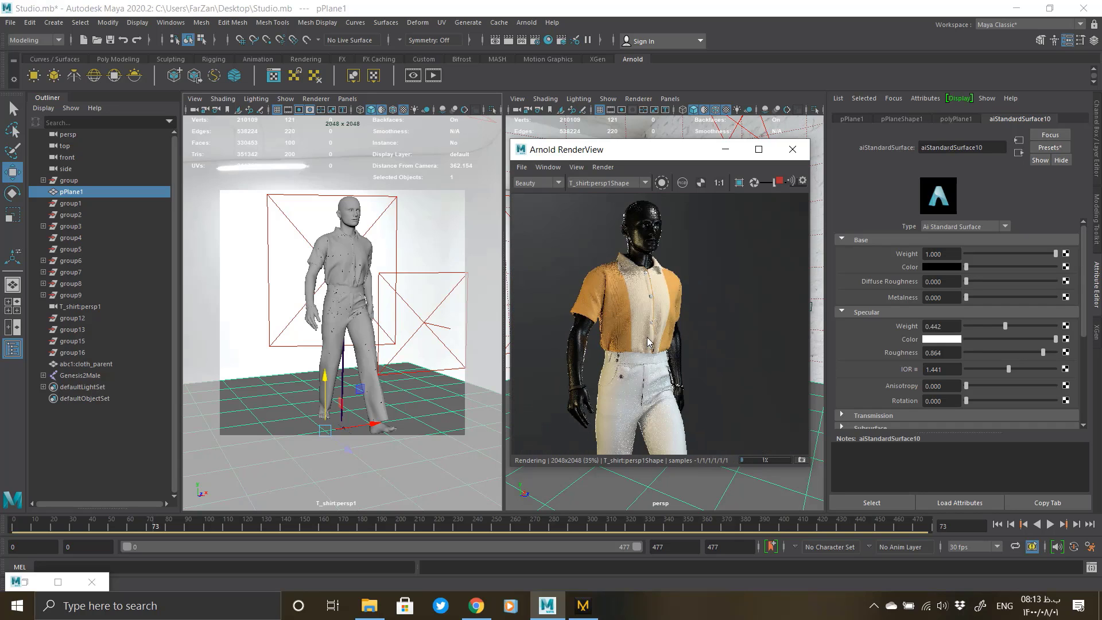
{"action": "scroll", "coordinate": [640, 323], "scroll_direction": "up", "scroll_amount": 2}
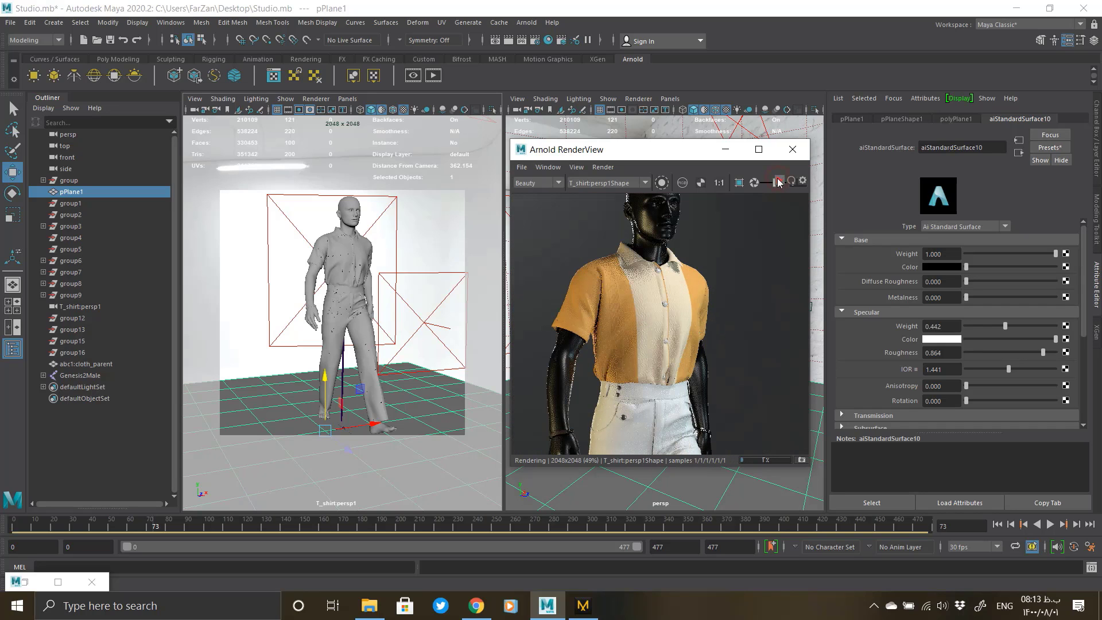
Step: Rotate the light group named group to -50.011 degrees about Y and restart the render
{"action": "left_click", "coordinate": [69, 180]}
{"action": "left_click_drag", "start_coordinate": [626, 150], "coordinate": [360, 148]}
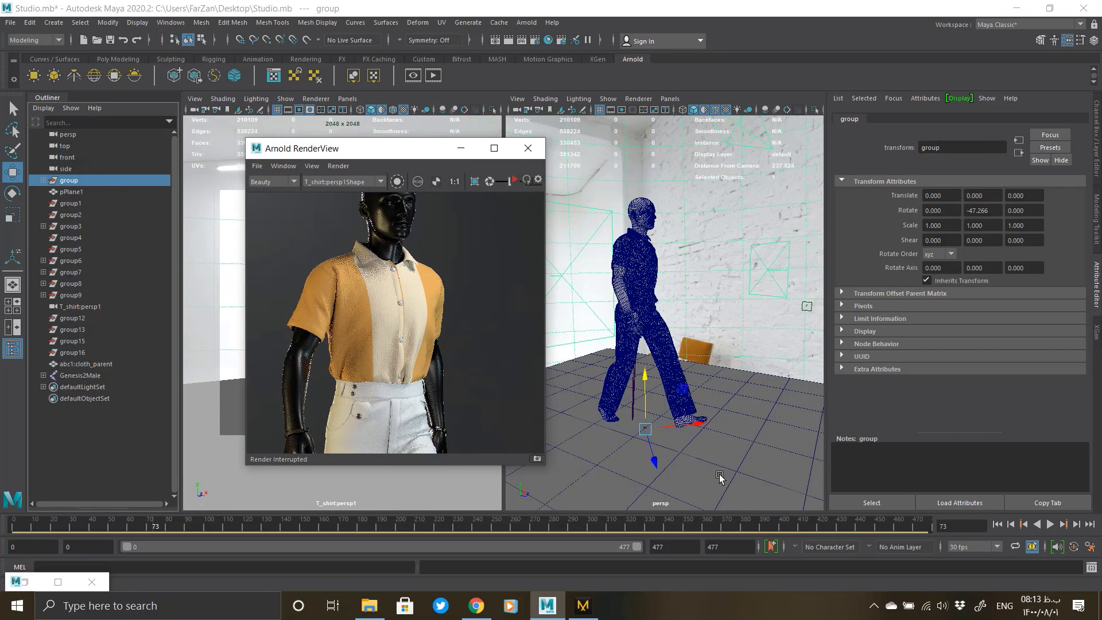
{"action": "key", "text": "e"}
{"action": "left_click_drag", "start_coordinate": [680, 453], "coordinate": [677, 454]}
{"action": "left_click_drag", "start_coordinate": [413, 148], "coordinate": [568, 146]}
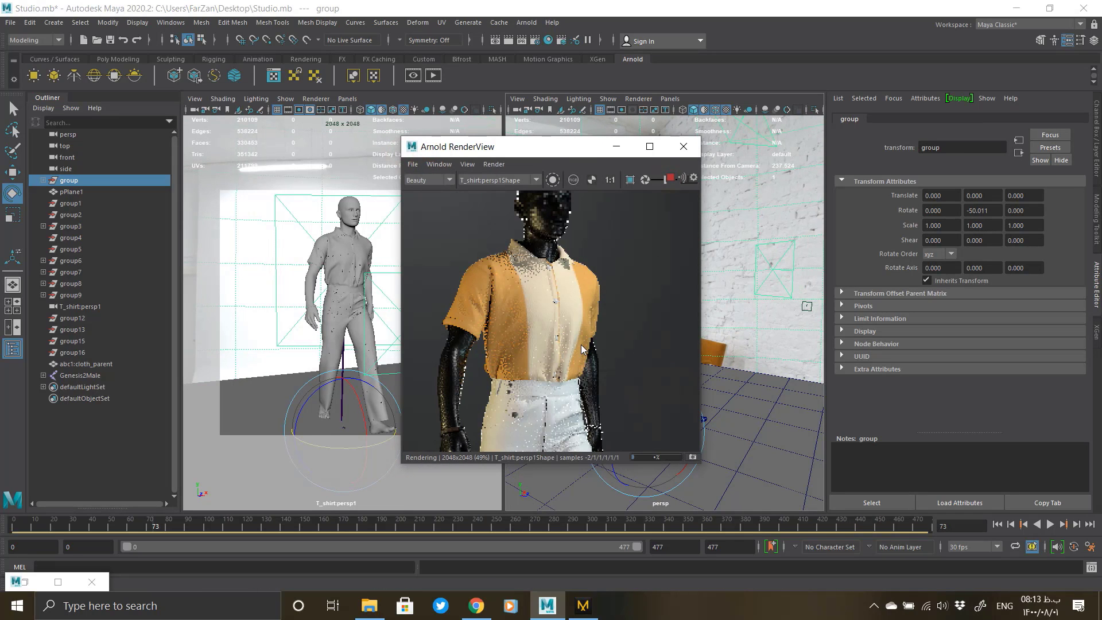
Step: Examine the relit character from head to shoes in the render, enlarging the render view to full screen
{"action": "scroll", "coordinate": [583, 348], "scroll_direction": "down", "scroll_amount": 3}
{"action": "scroll", "coordinate": [586, 394], "scroll_direction": "up", "scroll_amount": 2}
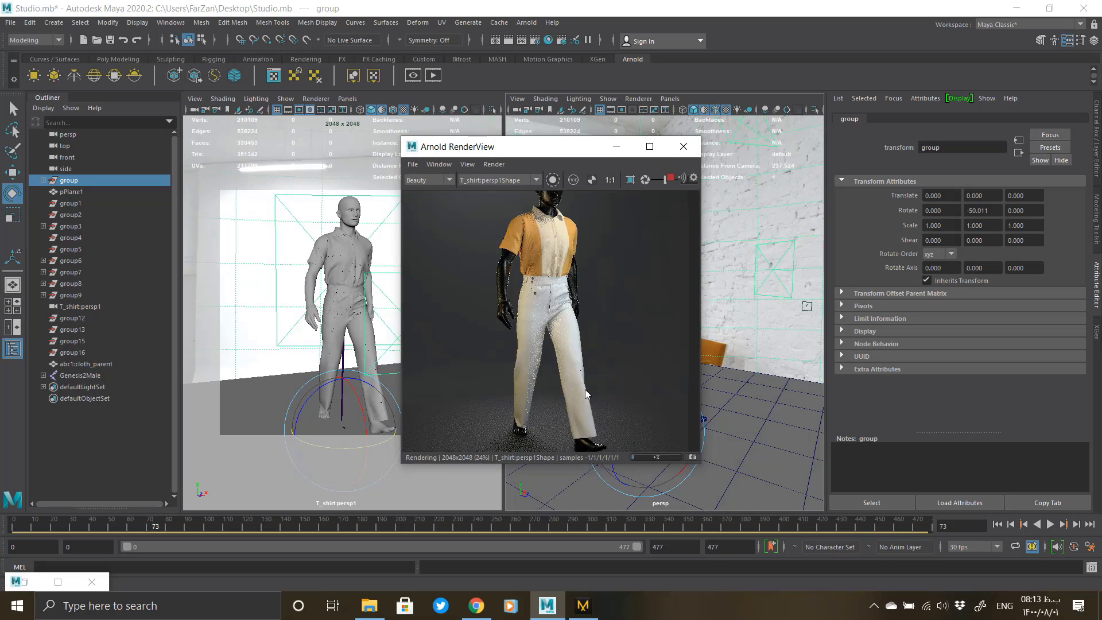
{"action": "scroll", "coordinate": [578, 364], "scroll_direction": "down", "scroll_amount": 2}
{"action": "scroll", "coordinate": [575, 298], "scroll_direction": "up", "scroll_amount": 4}
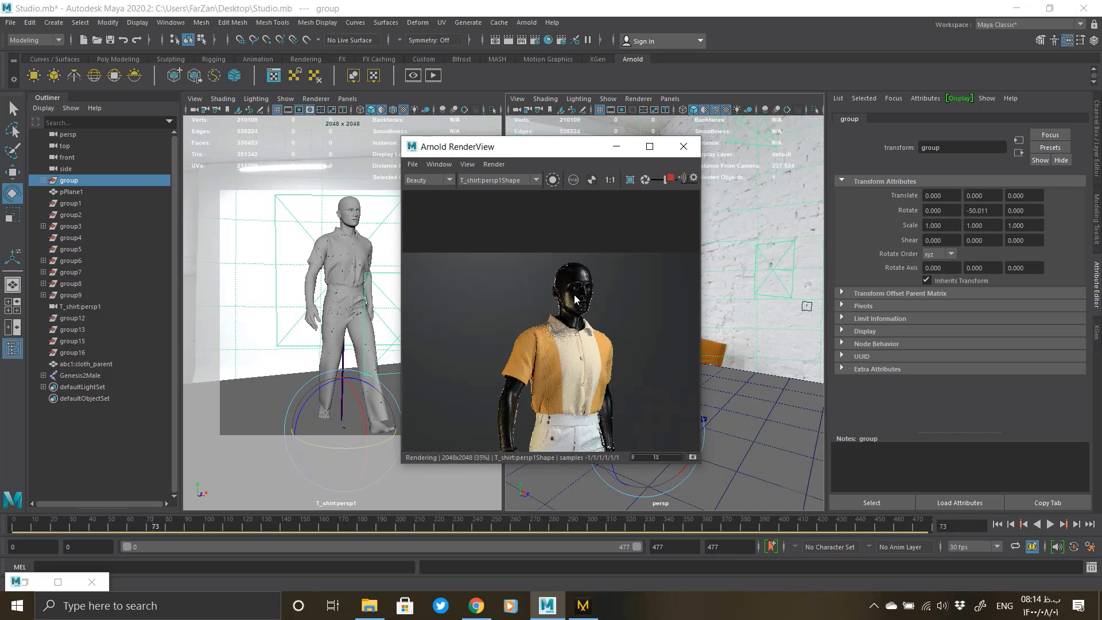
{"action": "scroll", "coordinate": [575, 298], "scroll_direction": "down", "scroll_amount": 3}
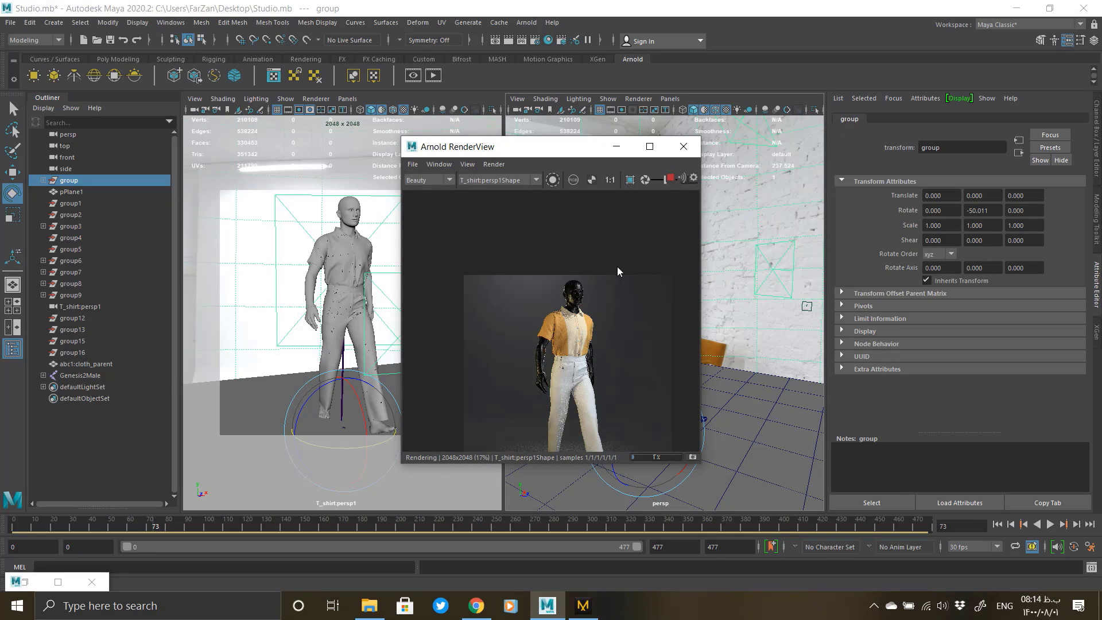
{"action": "left_click", "coordinate": [649, 147]}
{"action": "scroll", "coordinate": [596, 390], "scroll_direction": "up", "scroll_amount": 1}
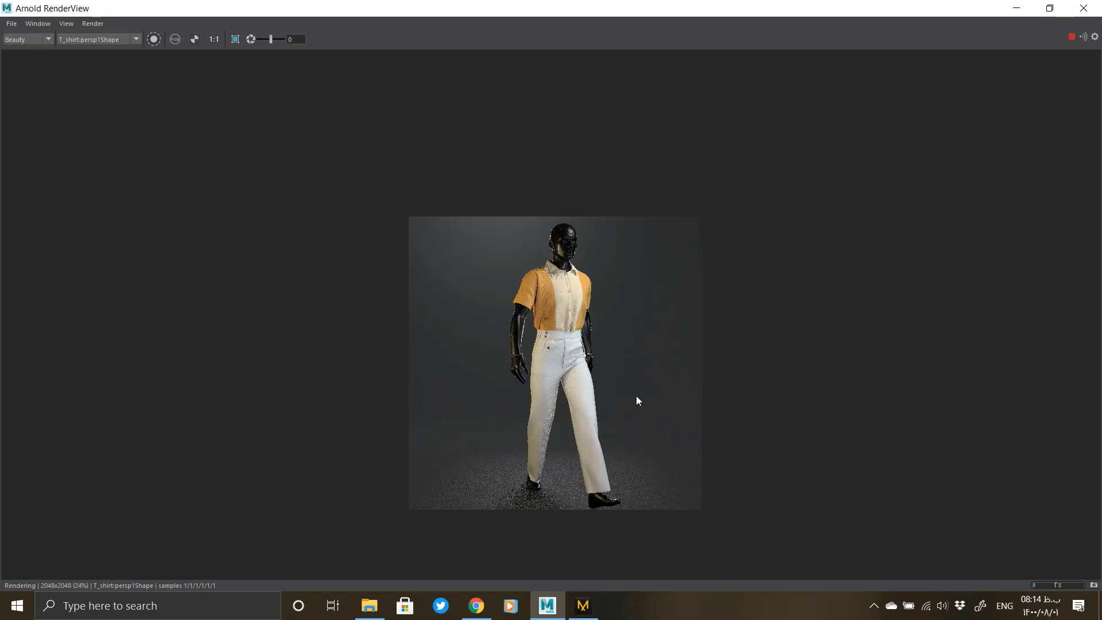
{"action": "scroll", "coordinate": [636, 395], "scroll_direction": "up", "scroll_amount": 2}
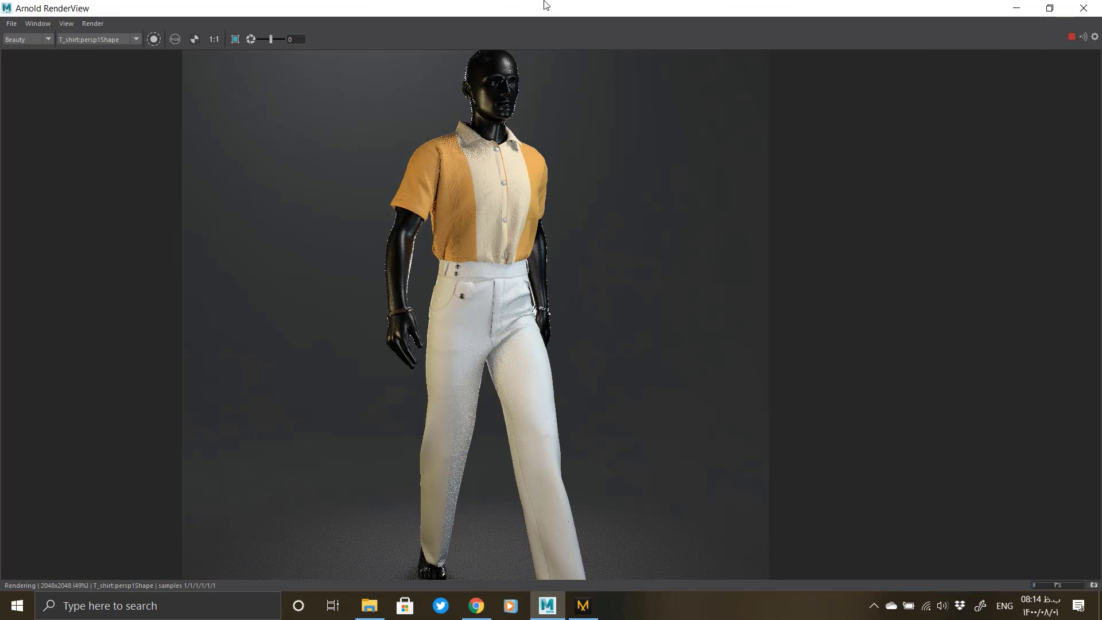